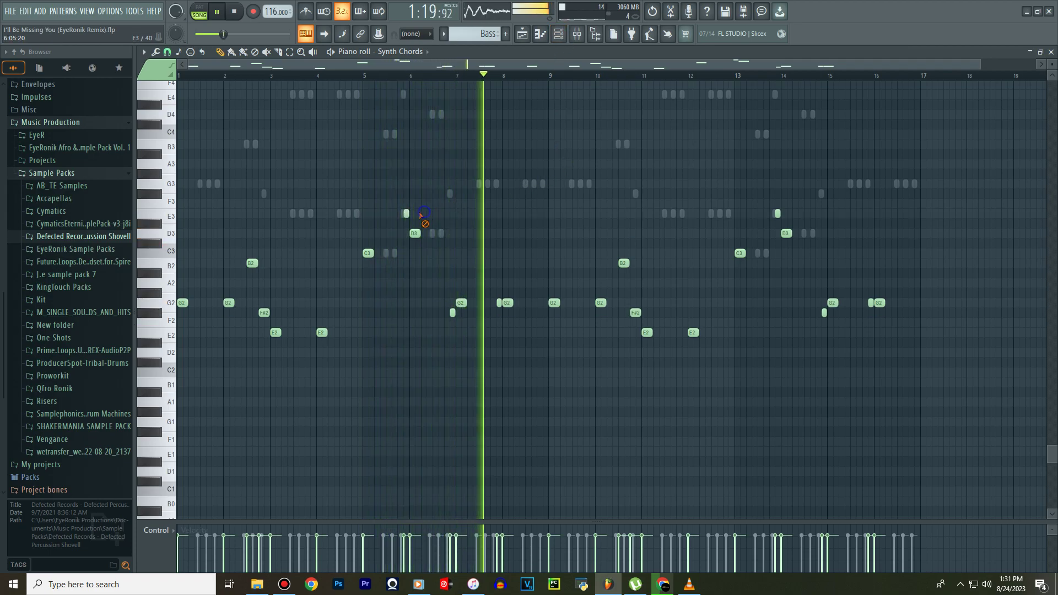
Delete the remaining short in-between notes at G2 and F#2 from the Synth Chords part, and transpose all its notes up one octave.
click(500, 304)
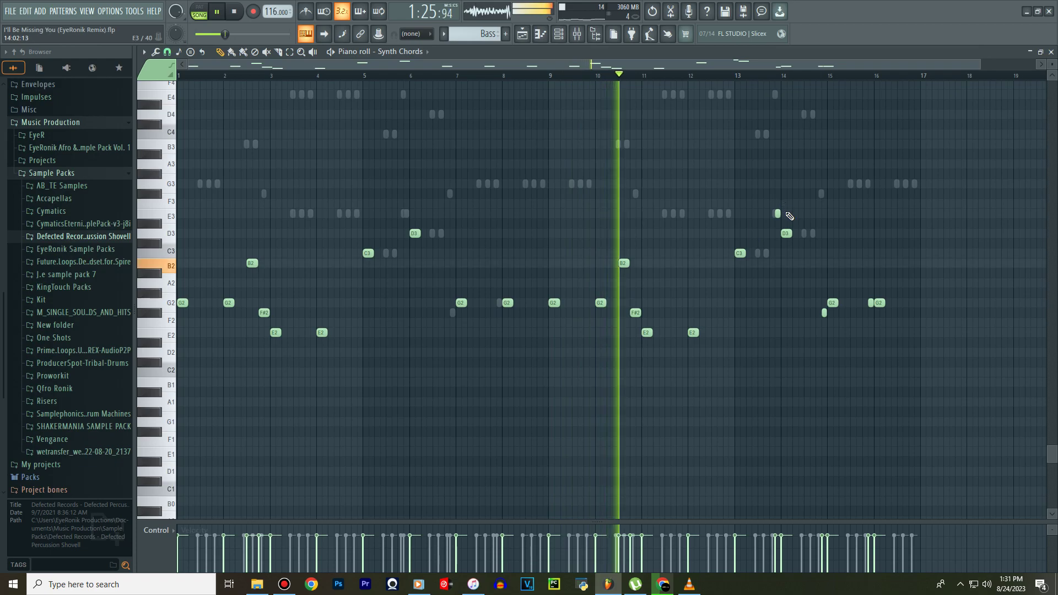
click(825, 312)
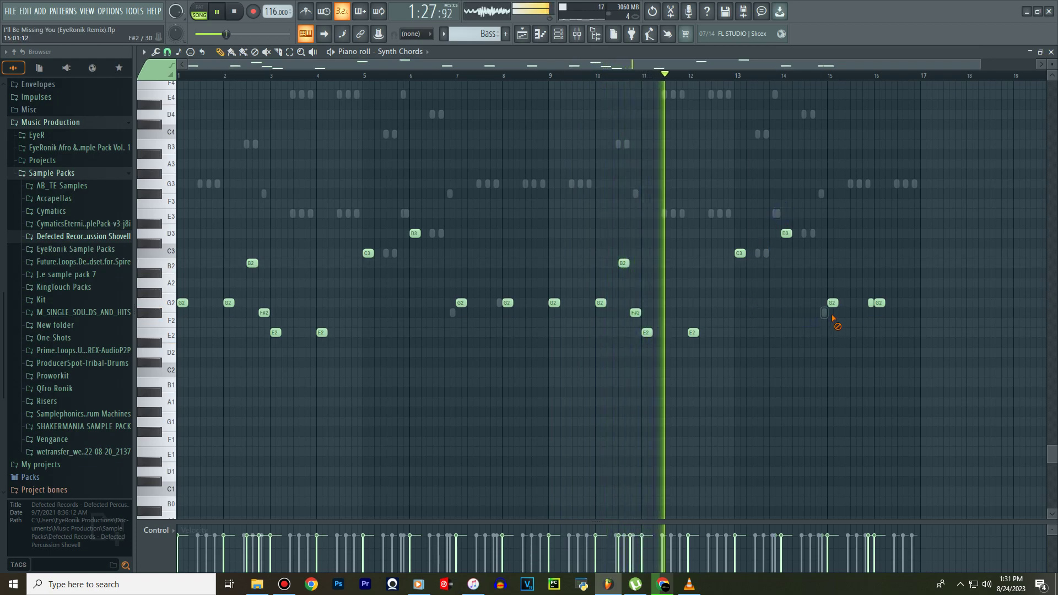
click(871, 303)
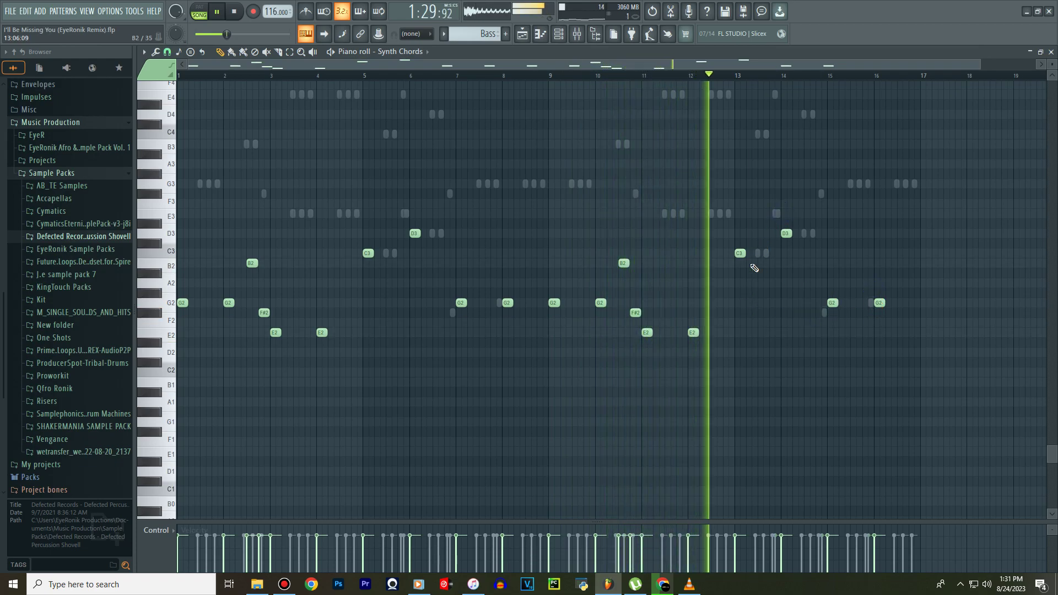
key(ctrl+Up)
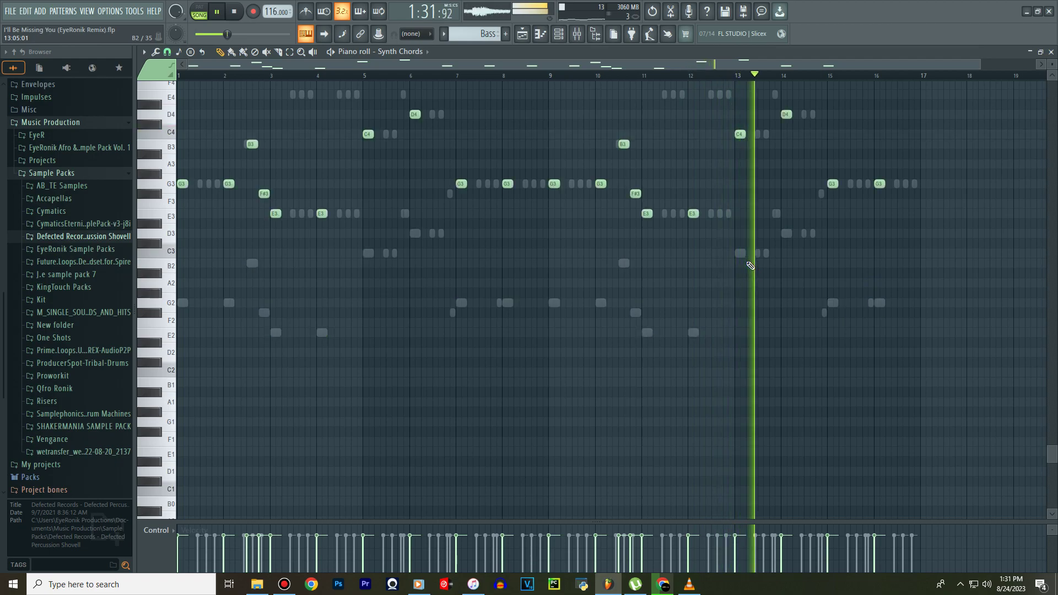
scroll(662, 273, up, 4)
Open the Synth Chords channel's Sylenth1 instrument and route it to a free mixer track.
key(F6)
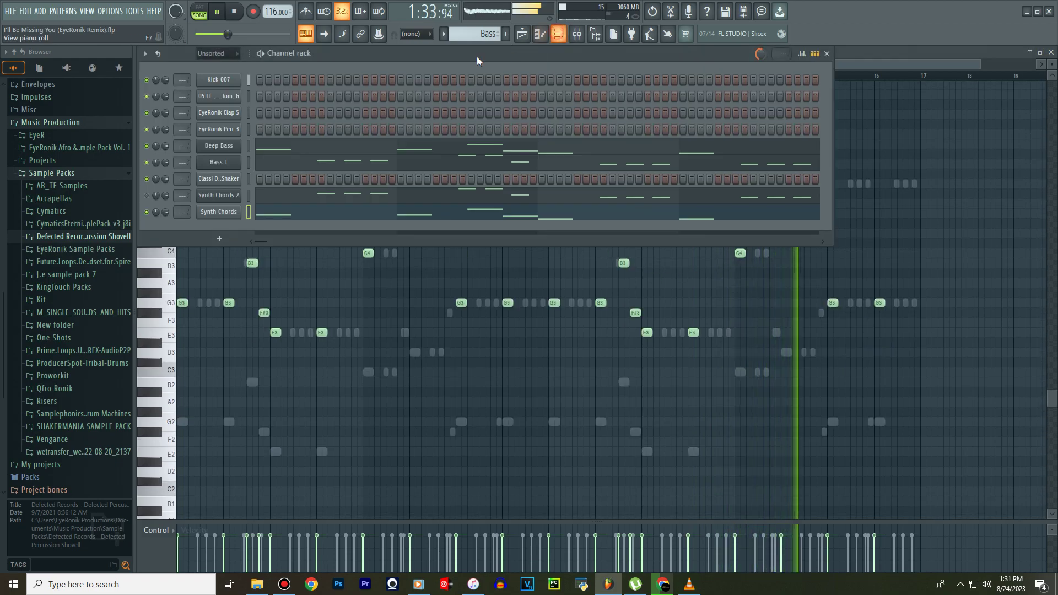
click(227, 215)
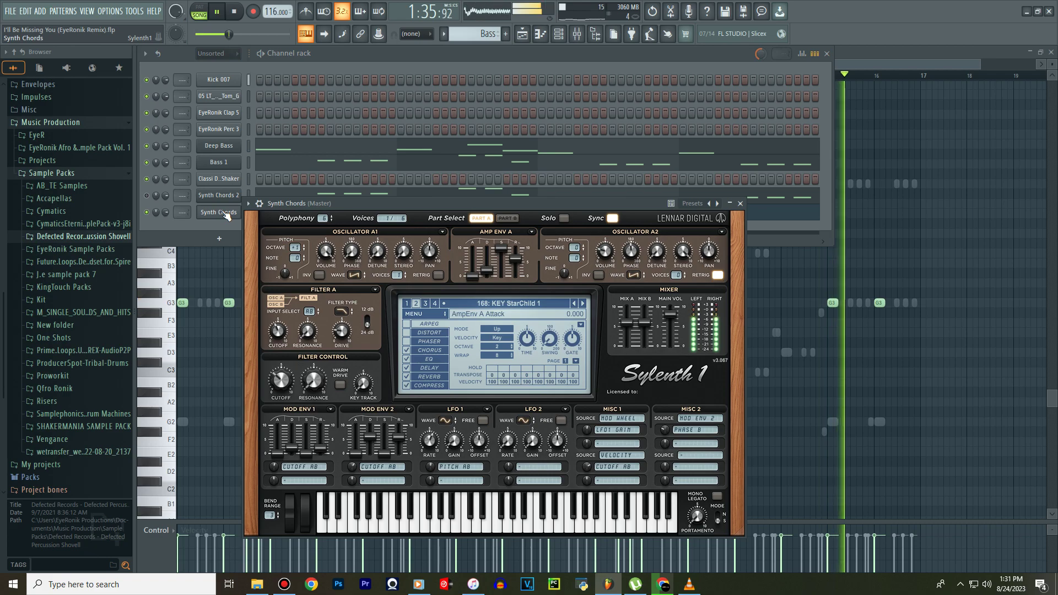
click(248, 203)
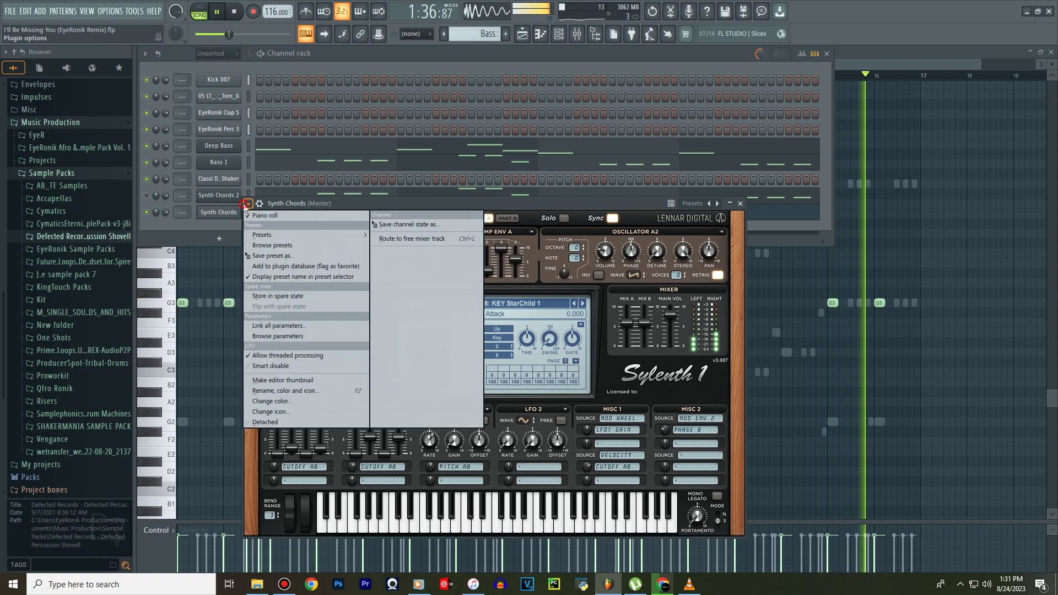
click(420, 239)
Load VolumeShaper3 x64 in effect slot 3 of the Synth Chords track and apply its Sidechain Full 2 preset.
click(959, 120)
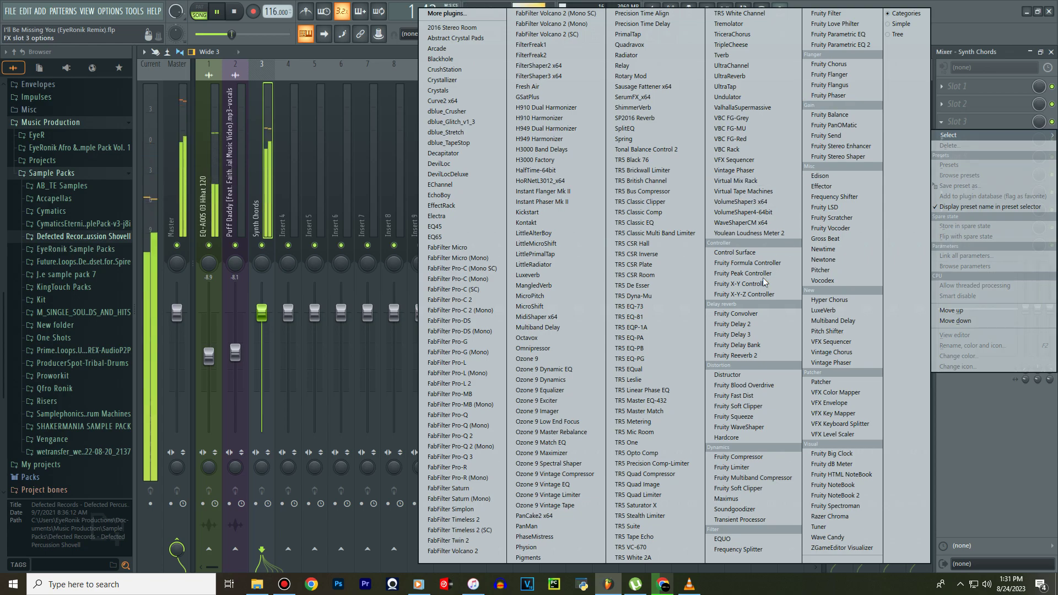
click(767, 203)
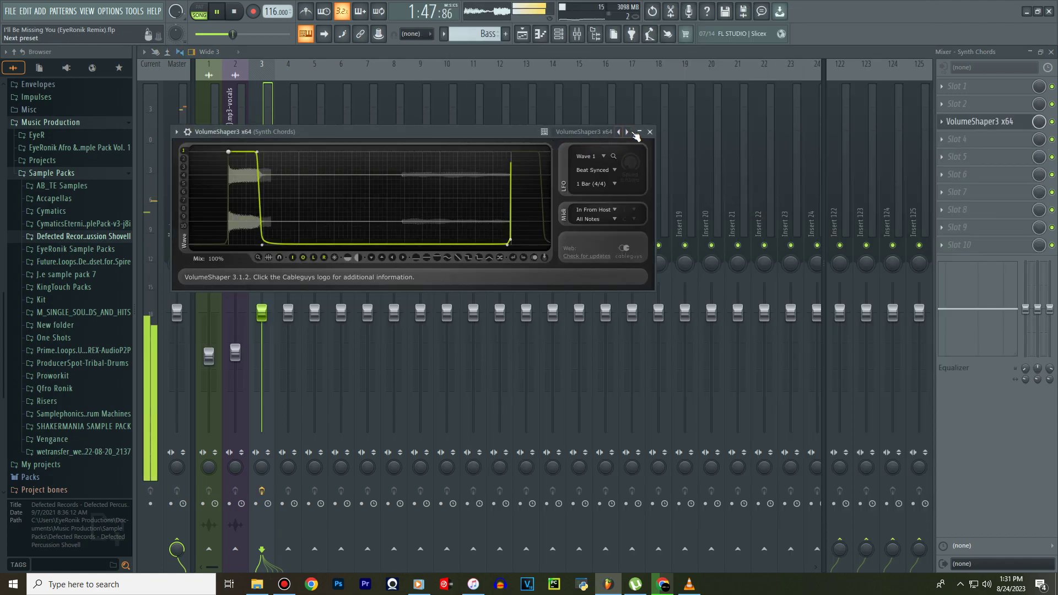
click(627, 134)
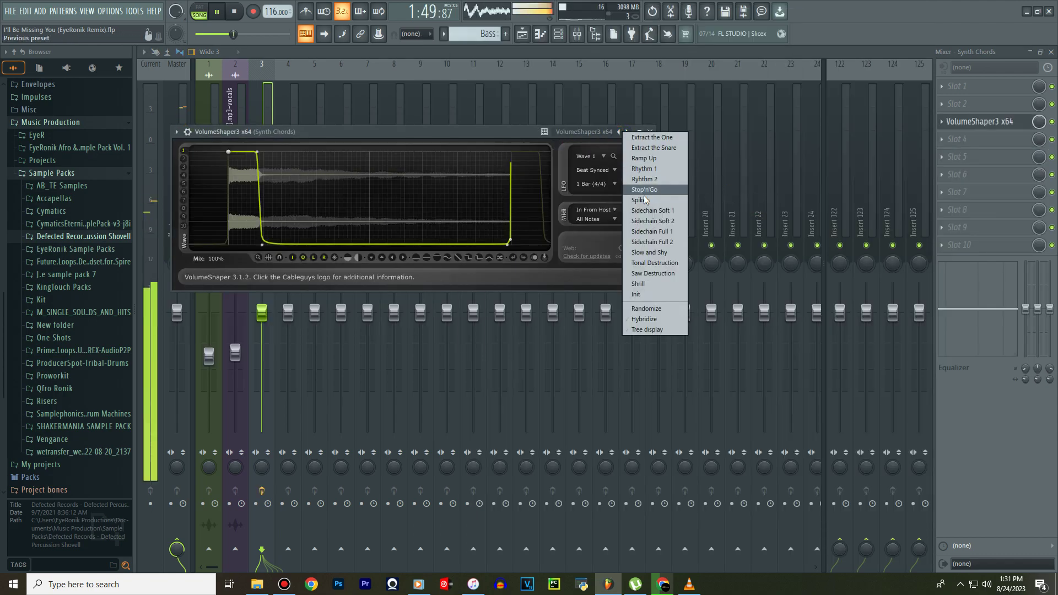
click(648, 242)
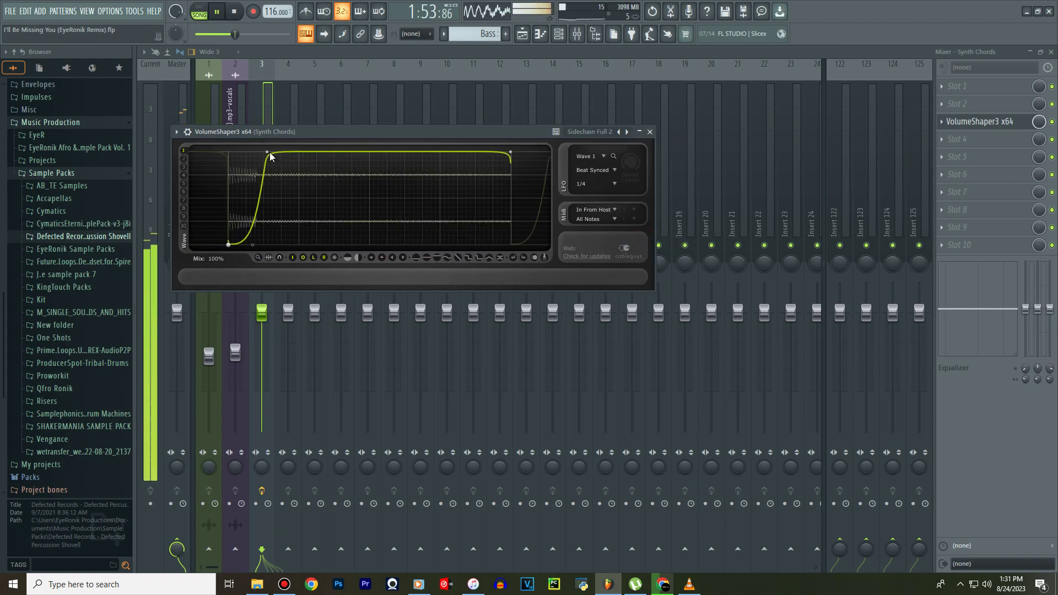
Reshape the VolumeShaper curve into a slow rise that peaks near the end of the 1/4 cycle, with a short plateau before the drop.
drag(273, 156, 376, 152)
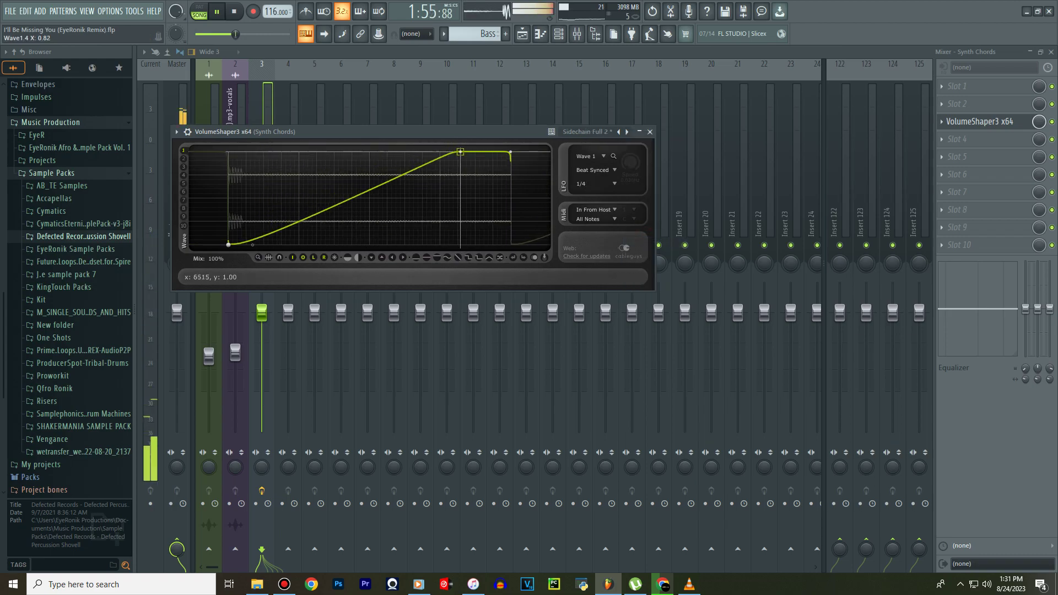
drag(460, 151, 479, 151)
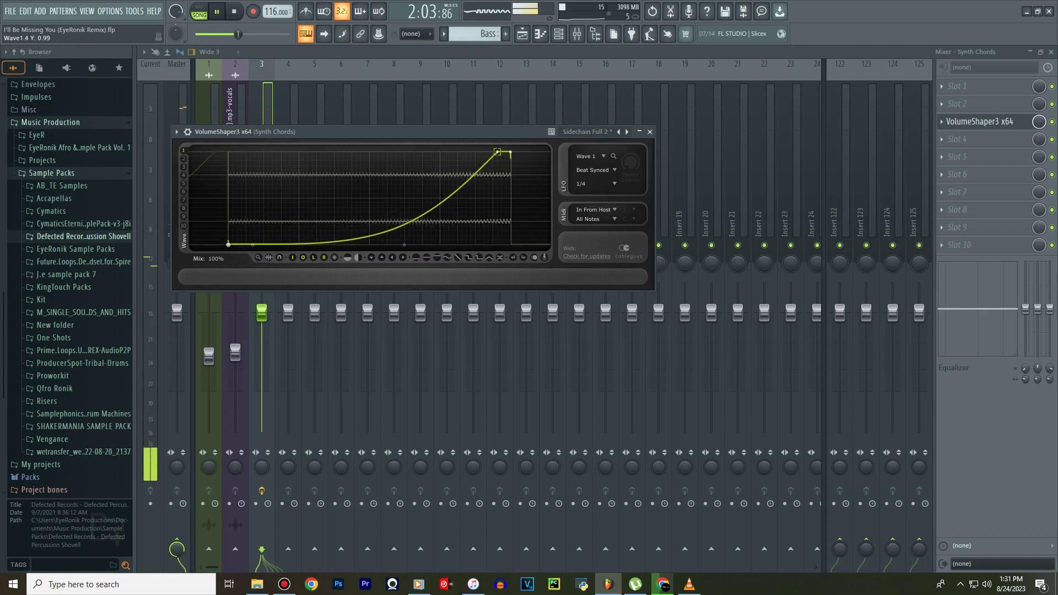
drag(486, 151, 505, 152)
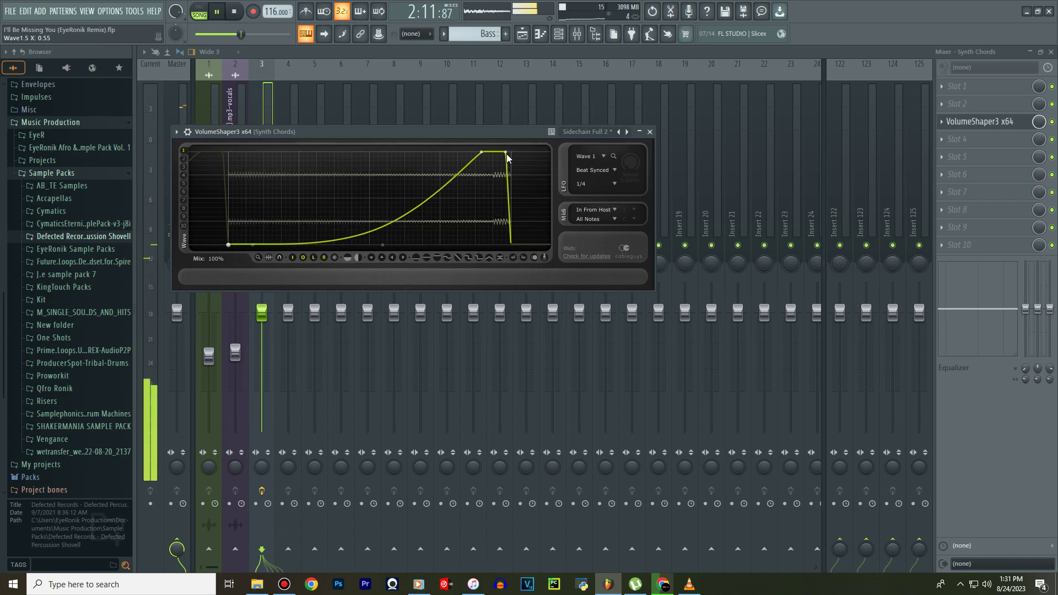
Reopen the Synth Chords notes in the piano roll and extend each one legato to the start of the following note.
key(F5)
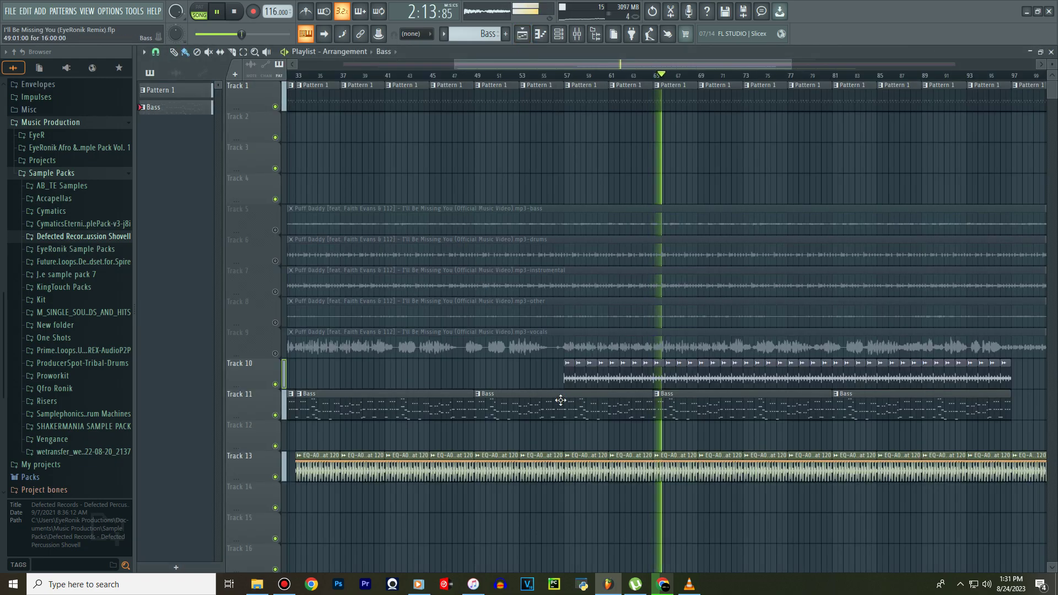
click(558, 35)
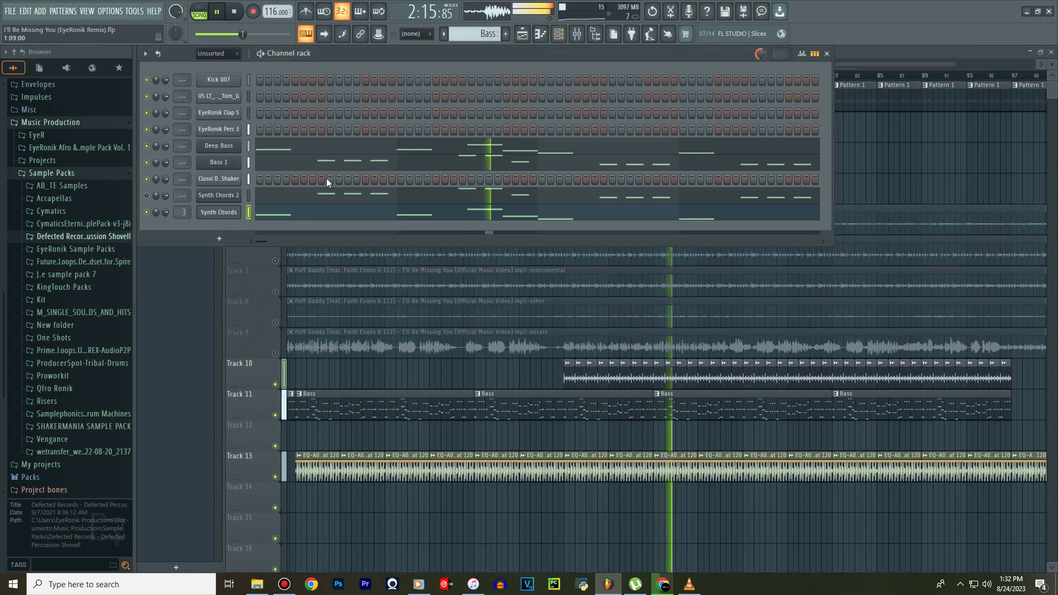
click(326, 213)
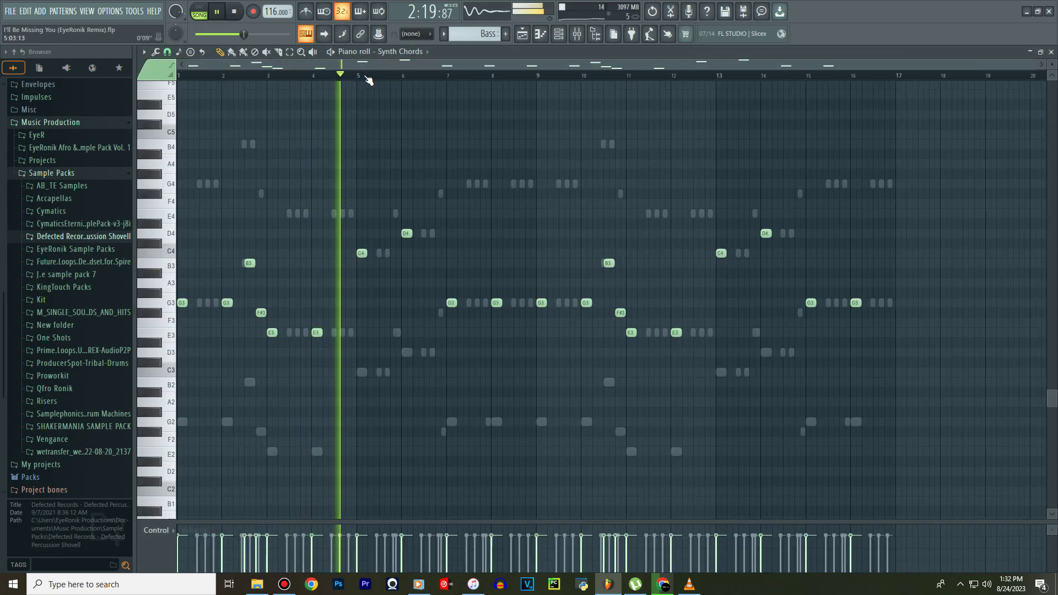
key(ctrl+l)
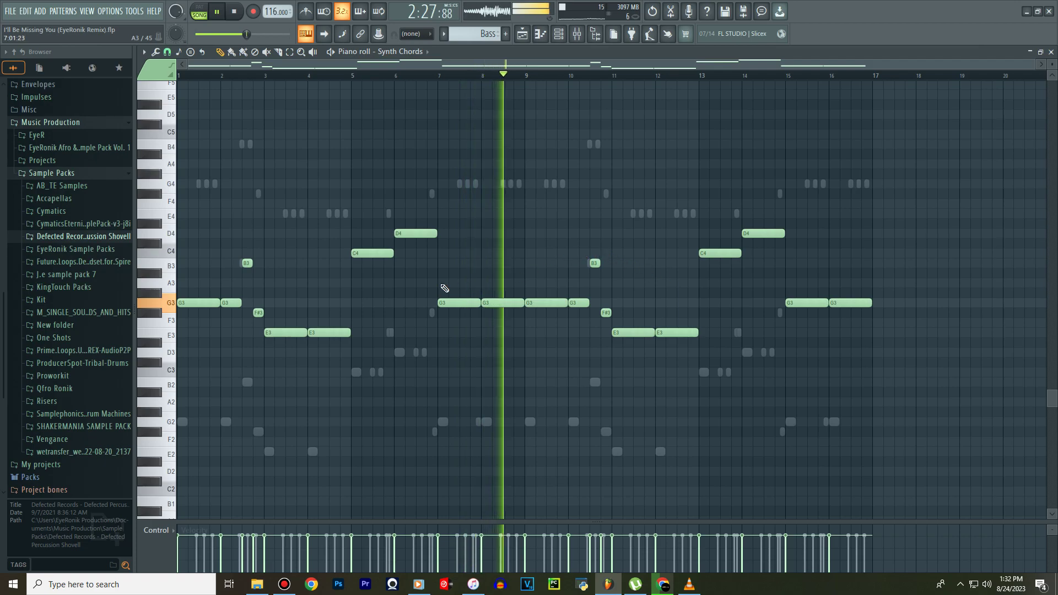
Duplicate all Synth Chords notes in place and raise the copy by 12 semitones.
key(ctrl+a)
key(ctrl+c)
key(ctrl+v)
key(Up)
key(Up)
key(Up)
key(Up)
key(Up)
key(Up)
key(Up)
key(Up)
key(Up)
key(Up)
key(Up)
key(Up)
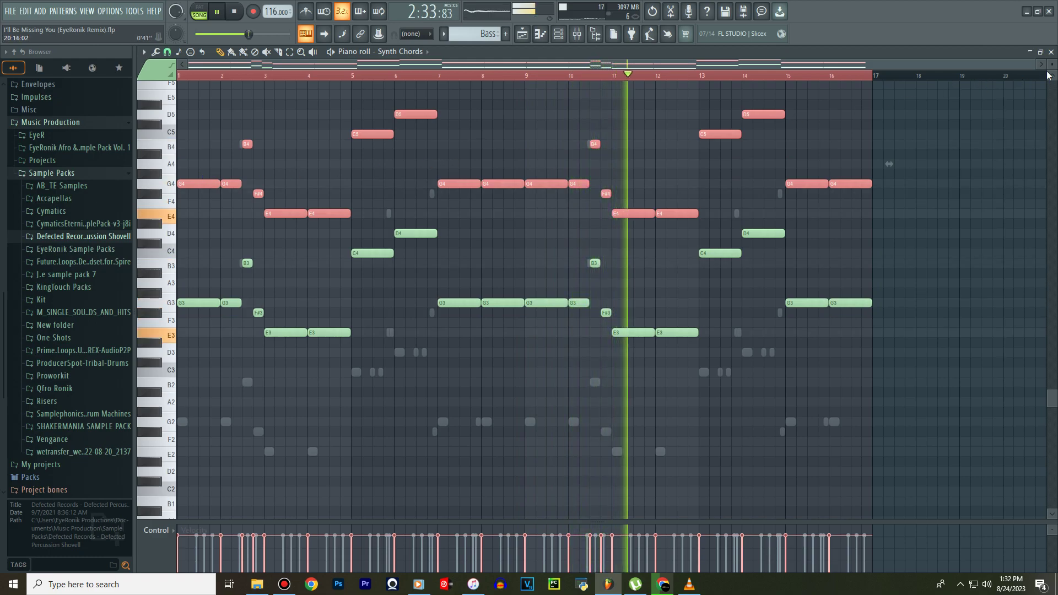
Add a third chord layer by copying the upper notes from G4 up to D5, and deselect them.
scroll(1050, 74, down, 3)
scroll(816, 89, down, 5)
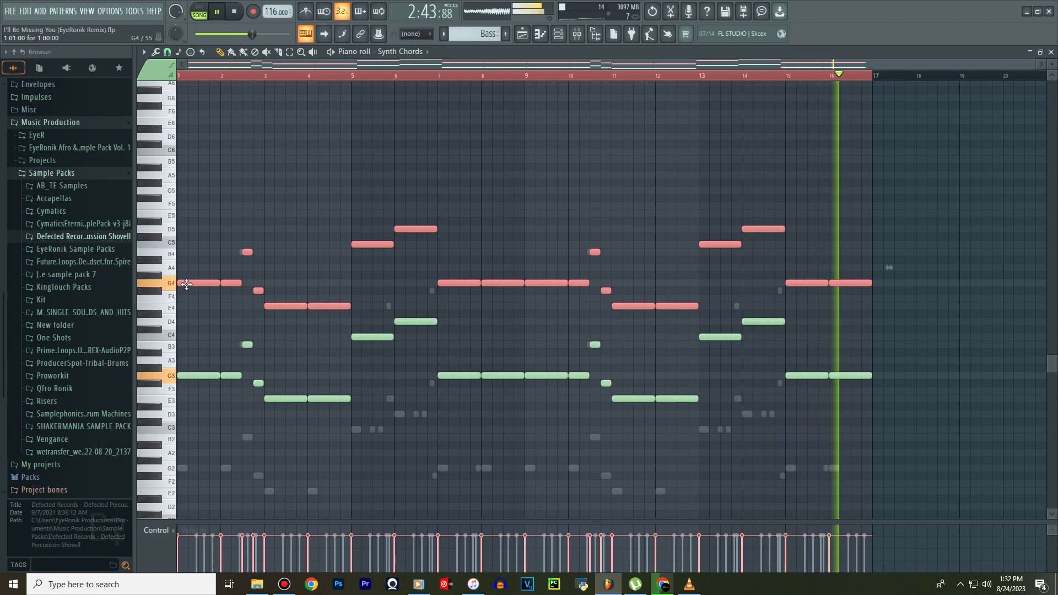
drag(186, 284, 184, 227)
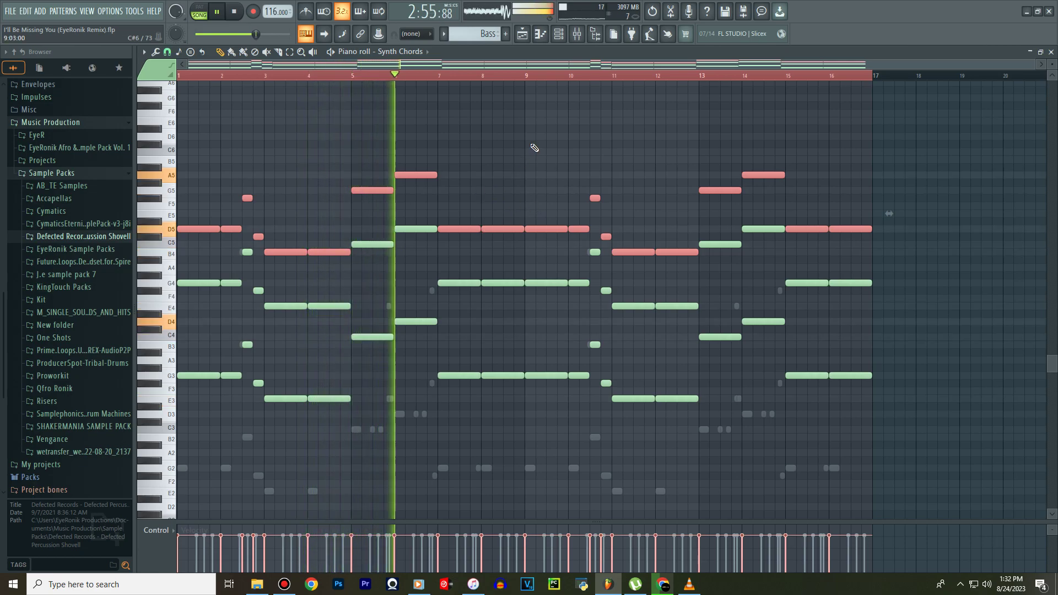
key(ctrl+d)
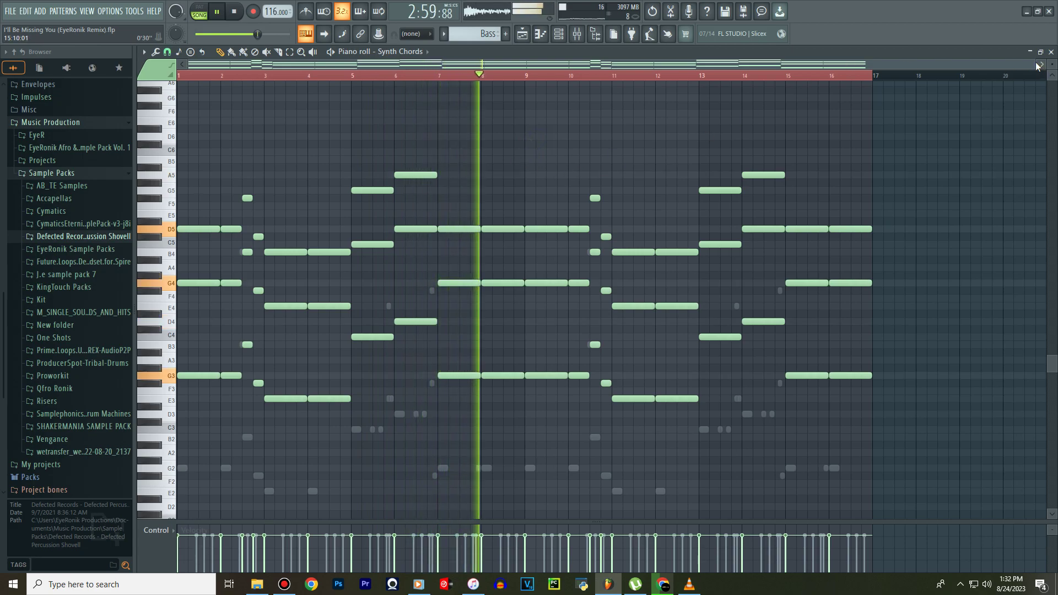
Set the Filter A cutoff of the Synth Chords Sylenth1 to 5.353 and return to the channel's piano roll.
drag(1036, 64, 893, 64)
key(F6)
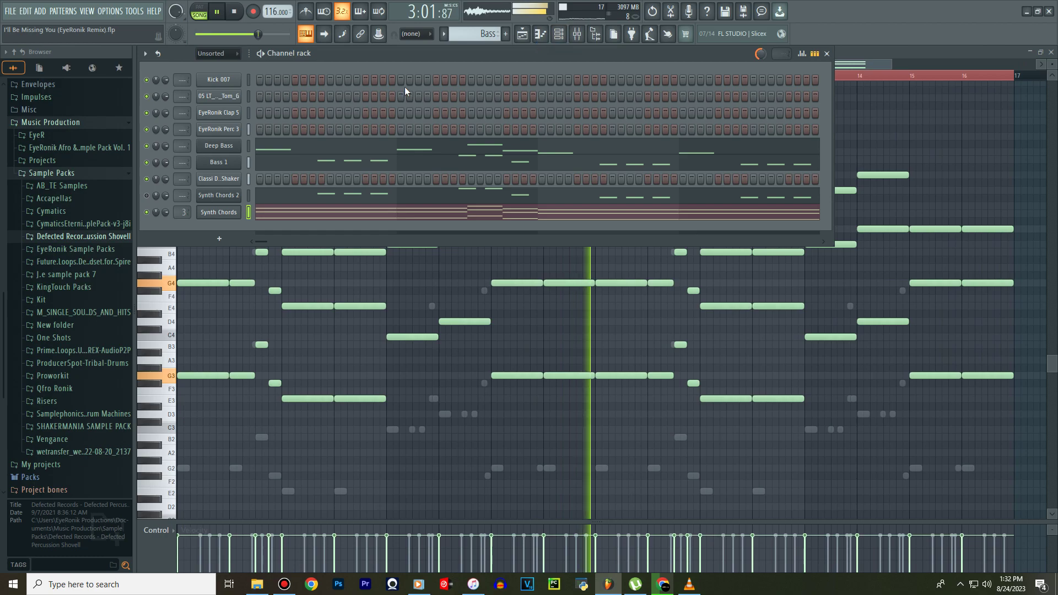
click(220, 212)
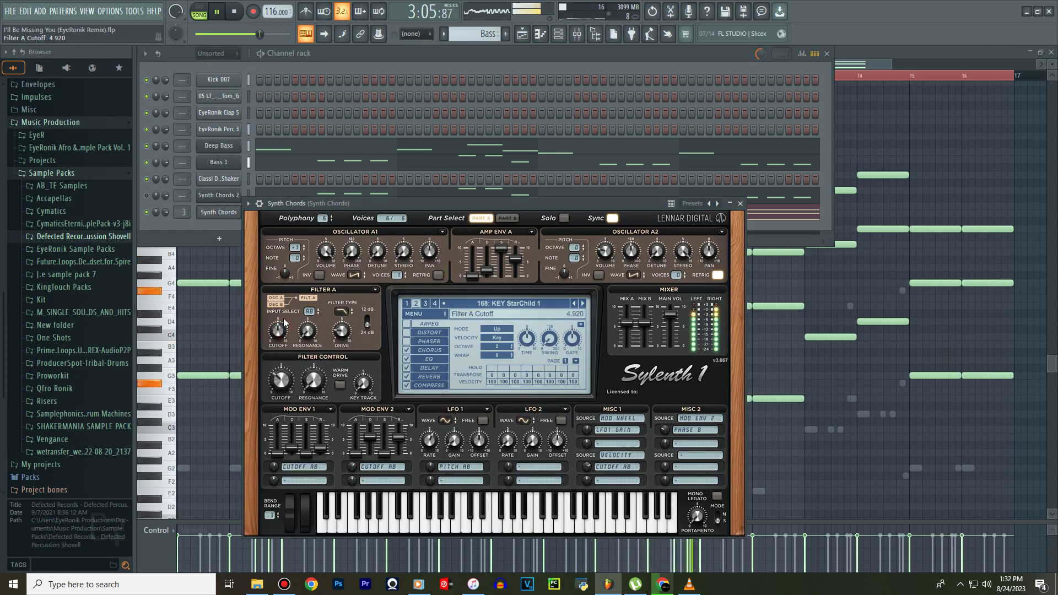
drag(285, 322, 287, 319)
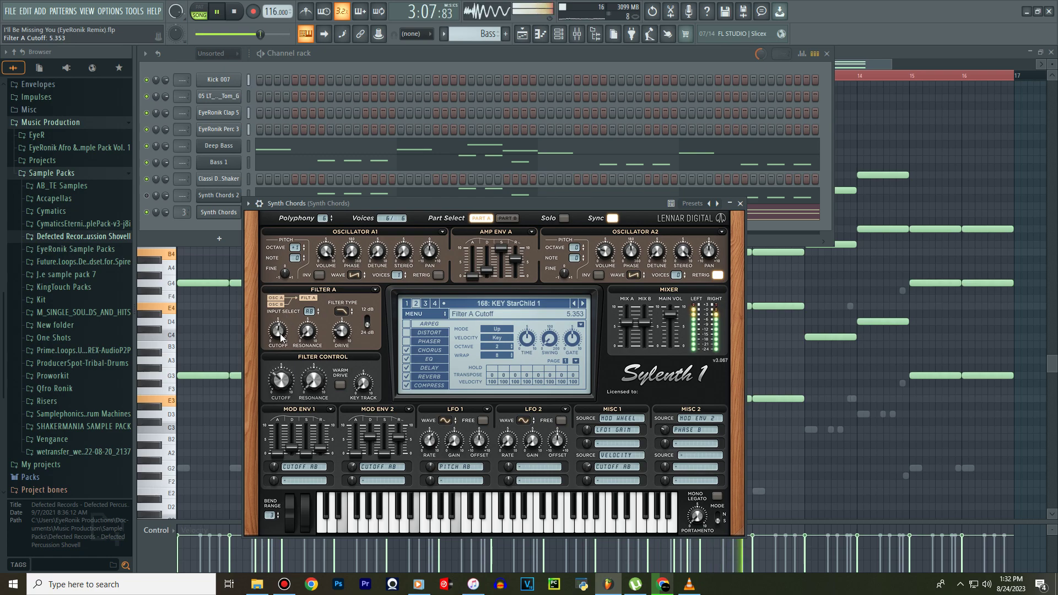
click(740, 204)
click(360, 213)
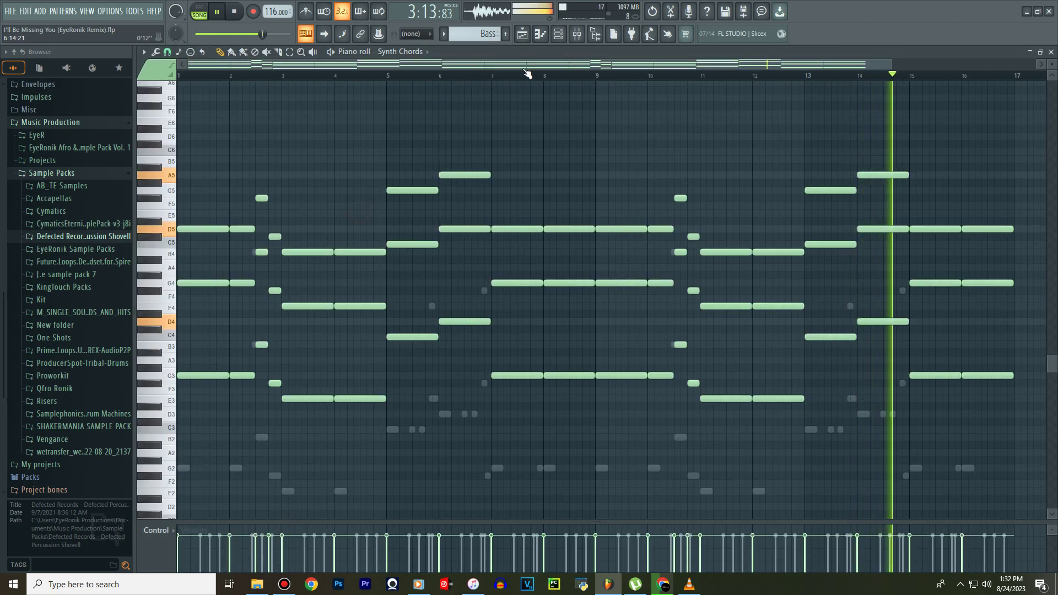
Load Fruity Reeverb 2 in effect slot 1 of the Synth Chords mixer track.
key(F9)
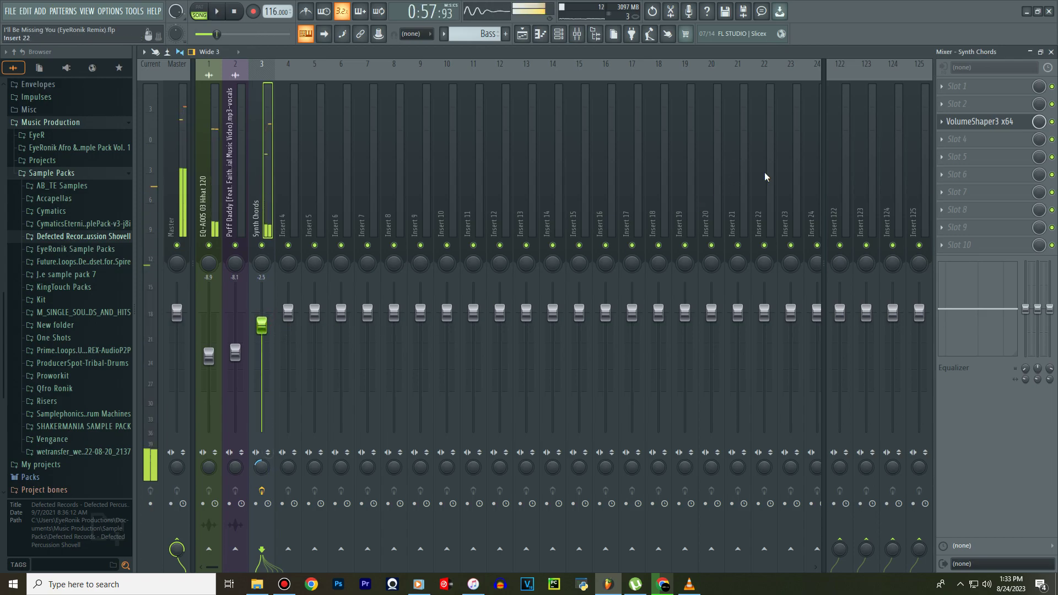
click(945, 88)
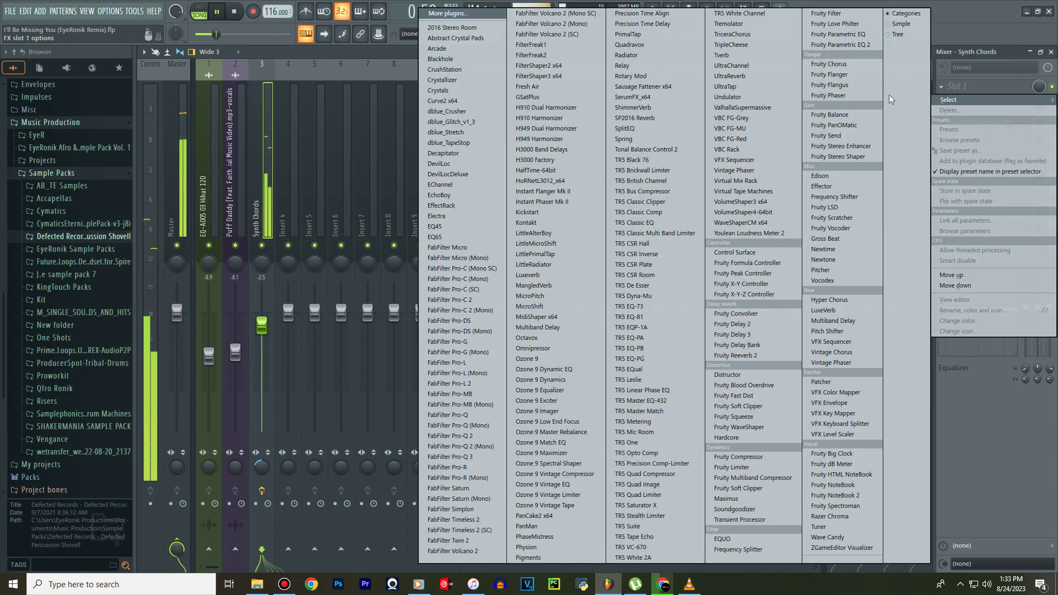
click(743, 356)
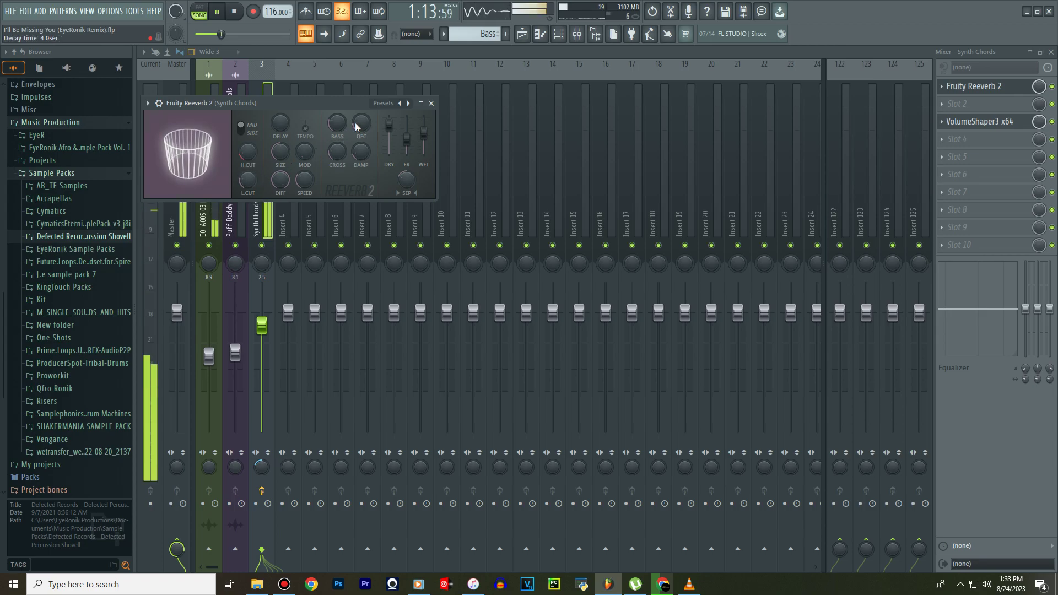
Return to the Synth Chords piano roll, show its notes from bar 1, and play the arrangement to check the chords.
click(522, 34)
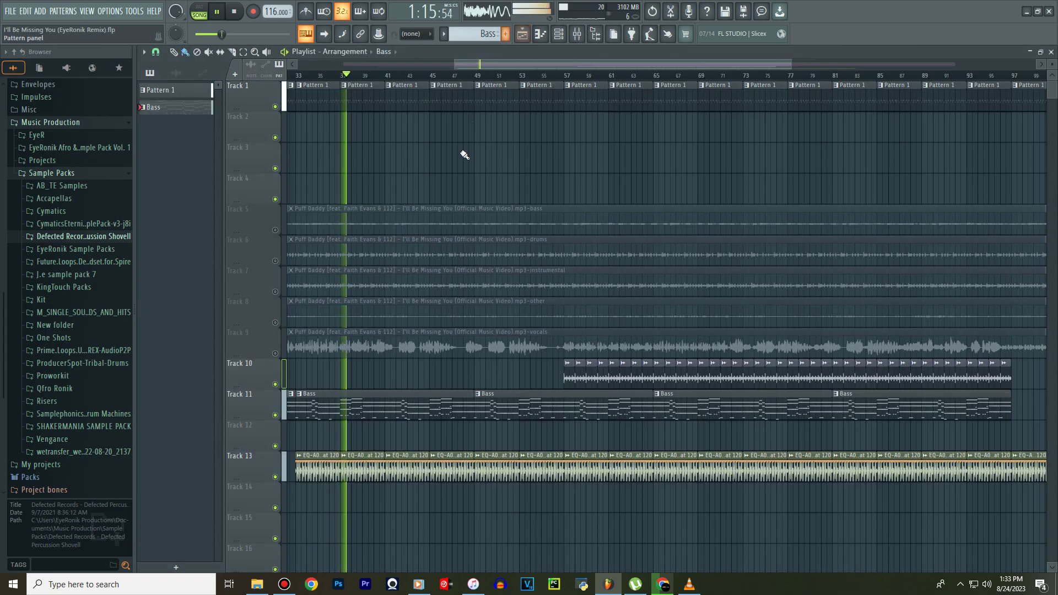
click(402, 414)
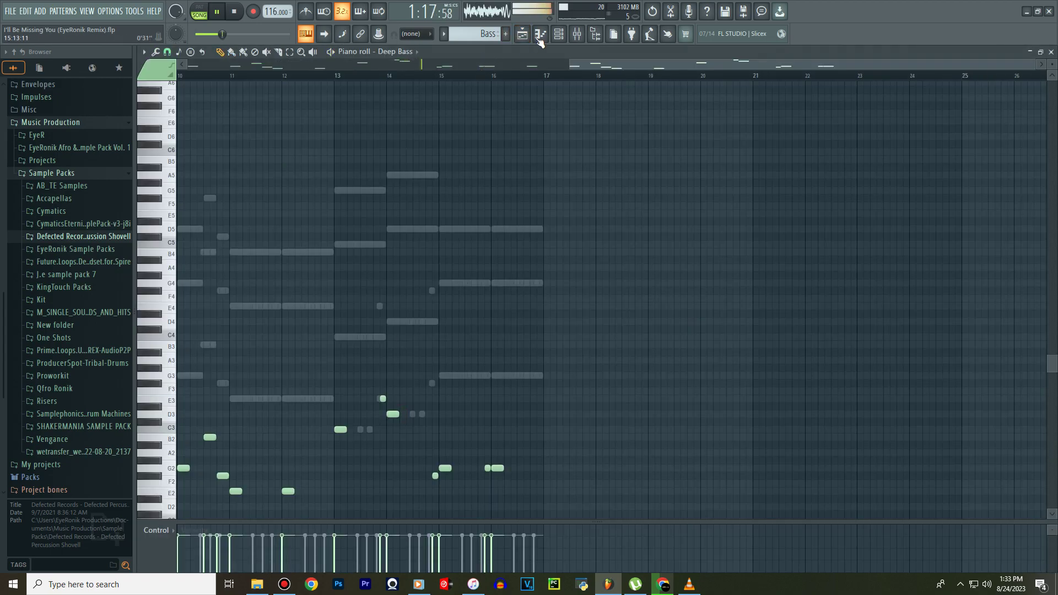
click(558, 34)
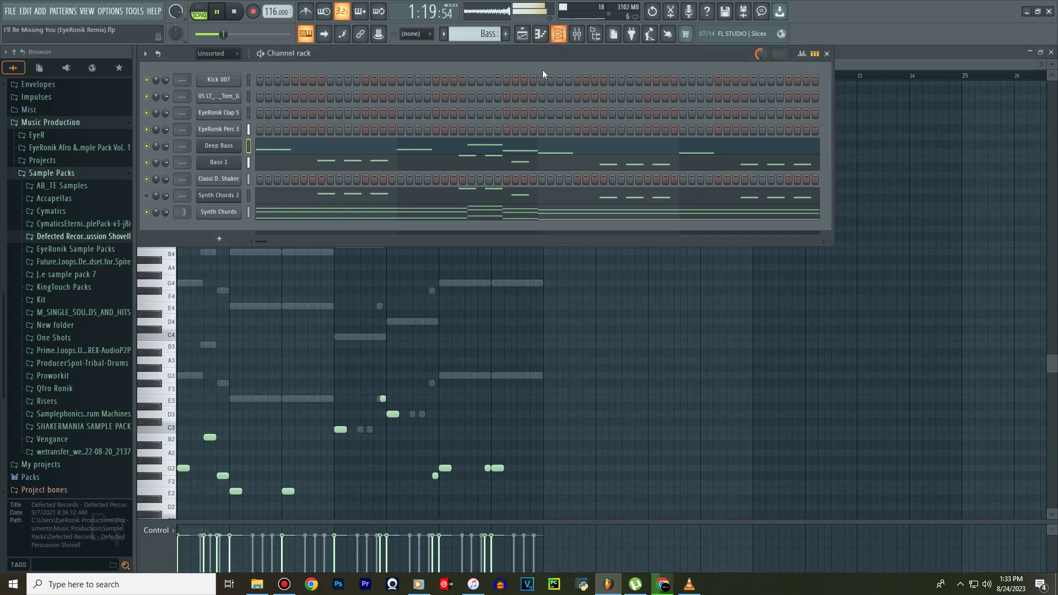
click(379, 216)
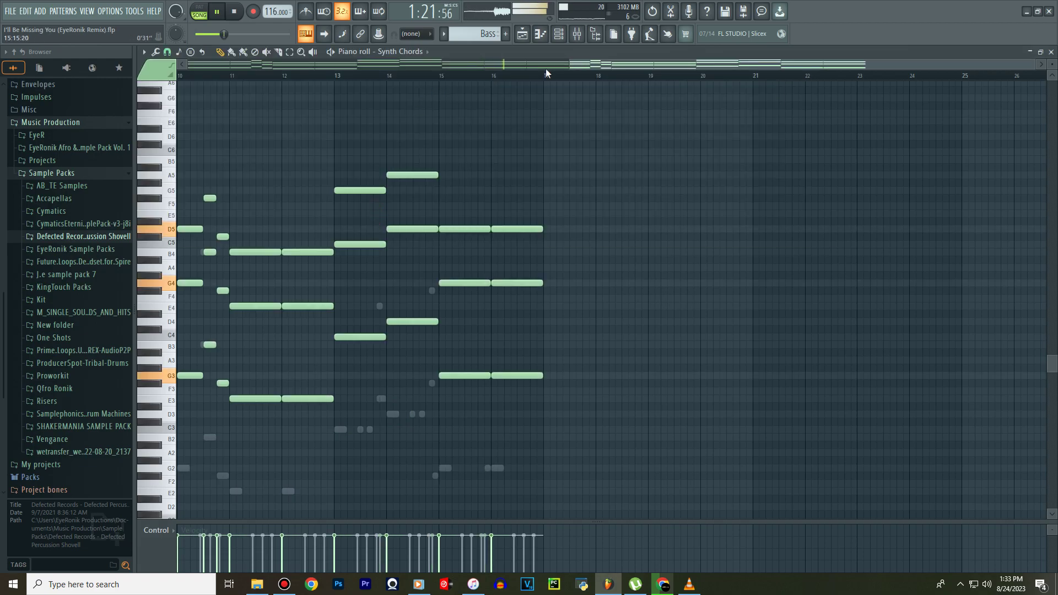
drag(578, 63, 191, 77)
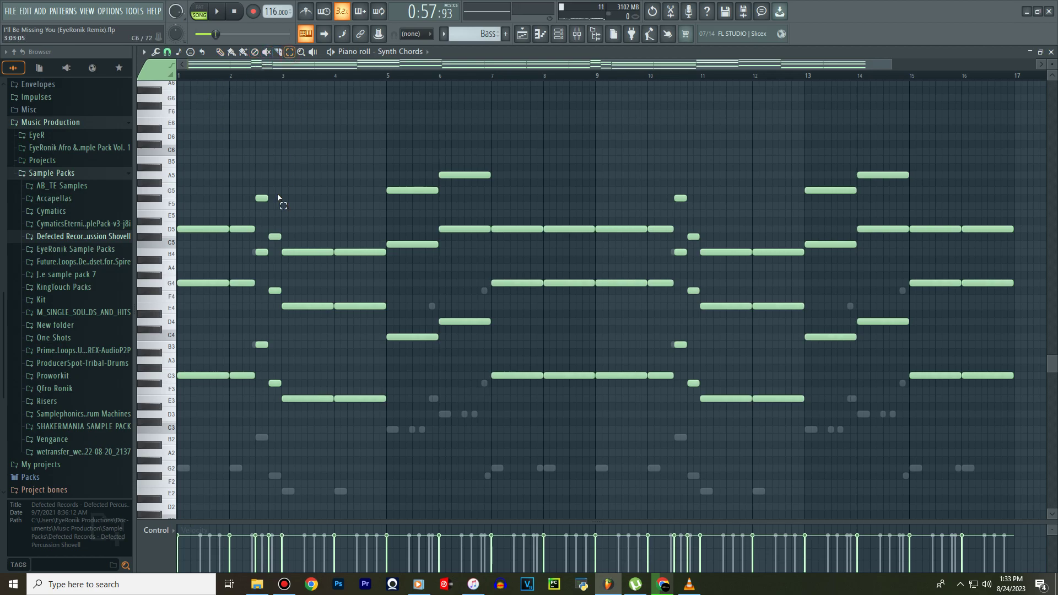
key(space)
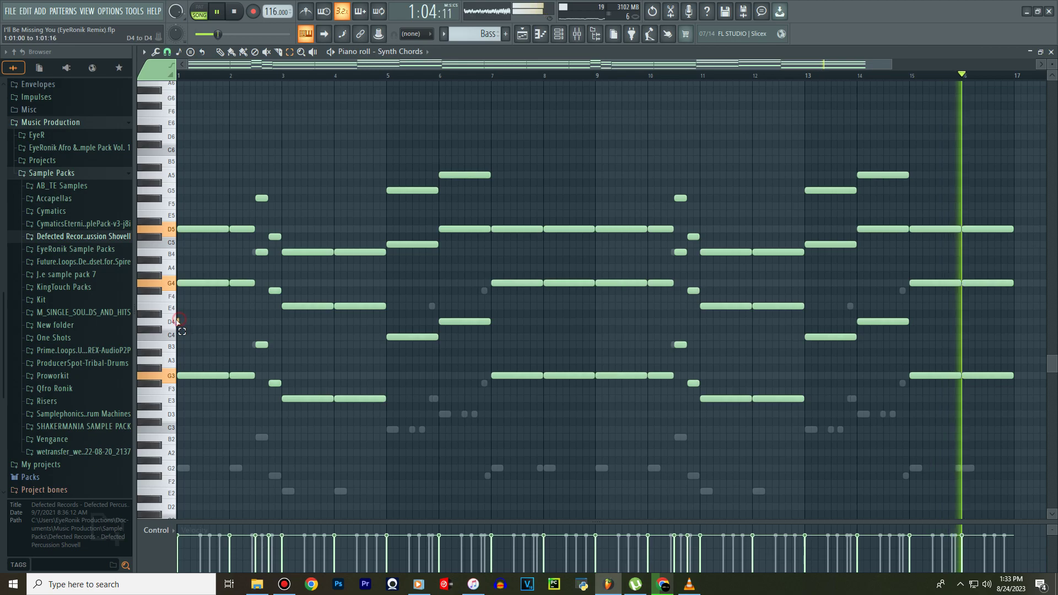
Select the lowest layer of the Synth Chords notes, from D4 down to E3, and transpose it down one octave.
click(157, 316)
drag(163, 332, 170, 403)
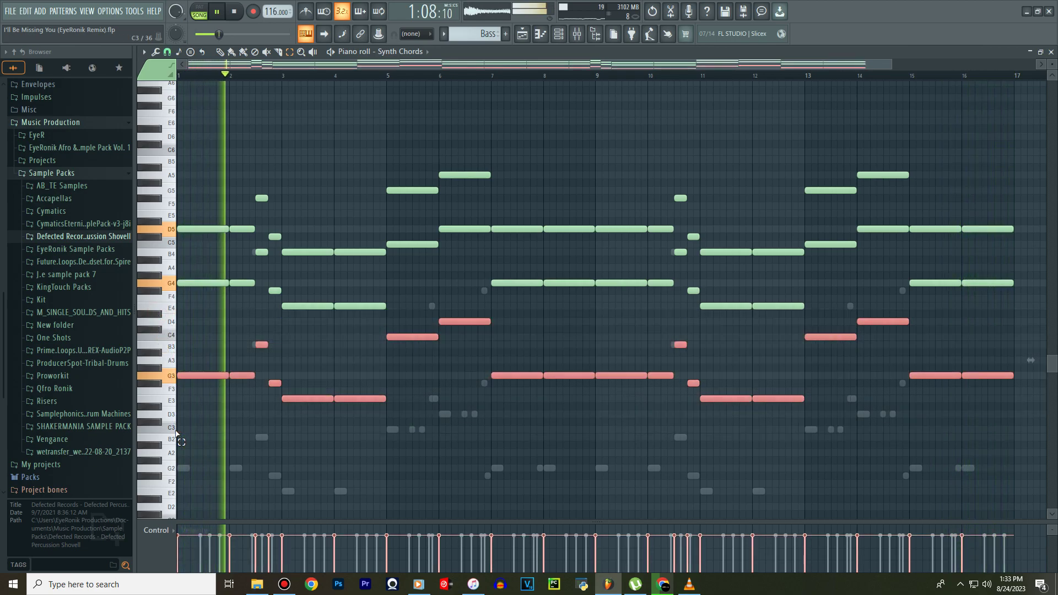
key(ctrl+Down)
scroll(324, 465, down, 3)
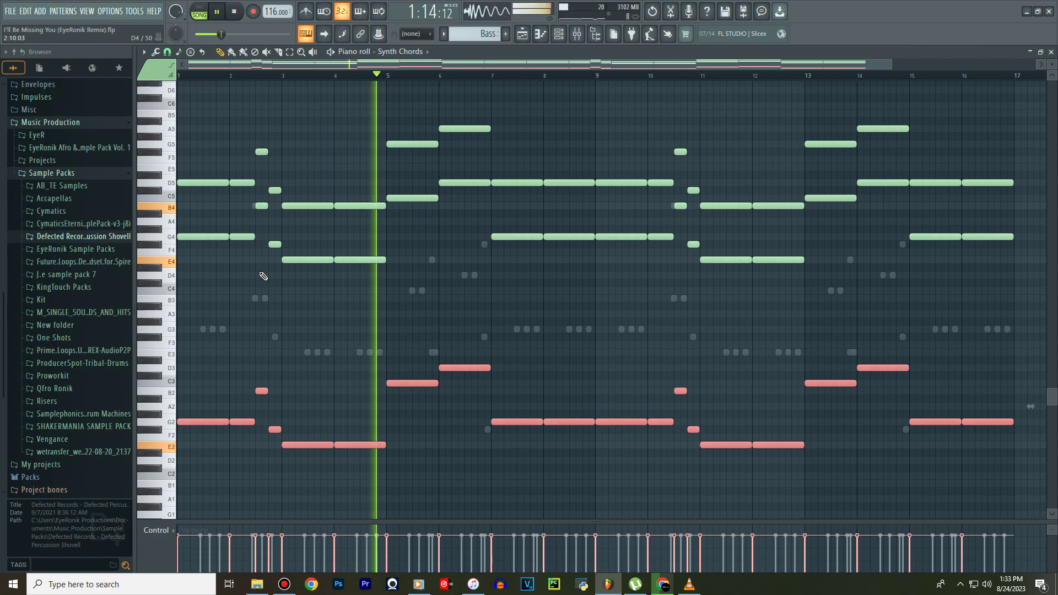
Add inner chord notes at E4 in bar 5, F#4 in bar 6, and B3 across bar 1 and the start of bar 2.
key(space)
click(174, 264)
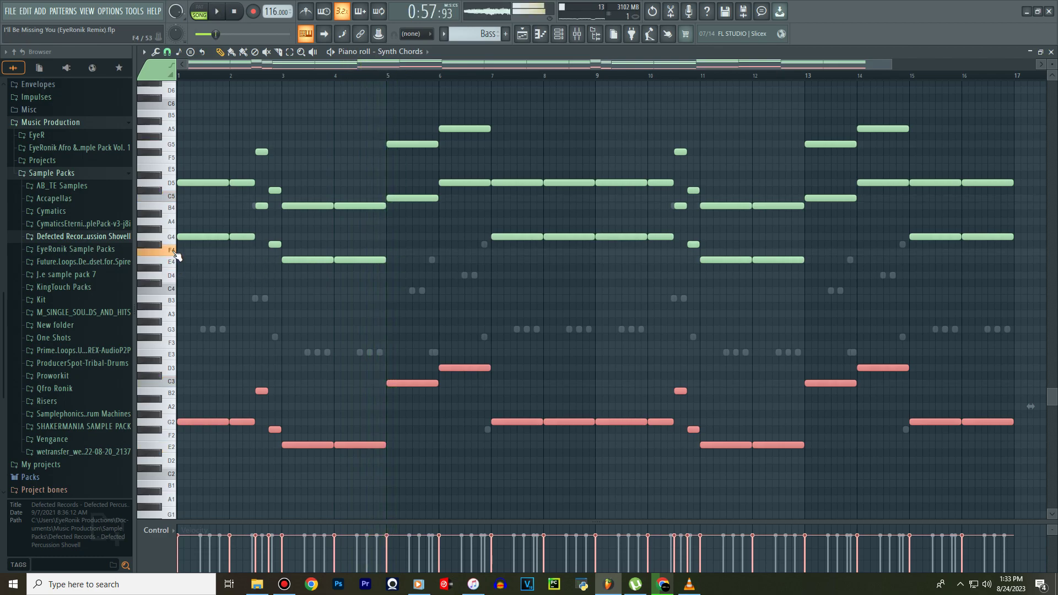
click(375, 263)
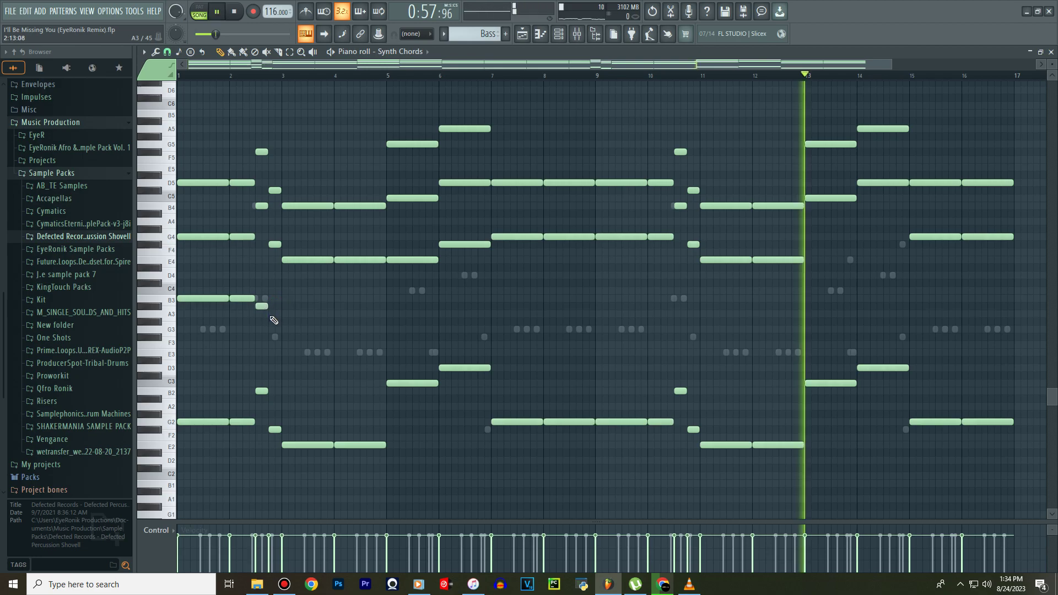
key(space)
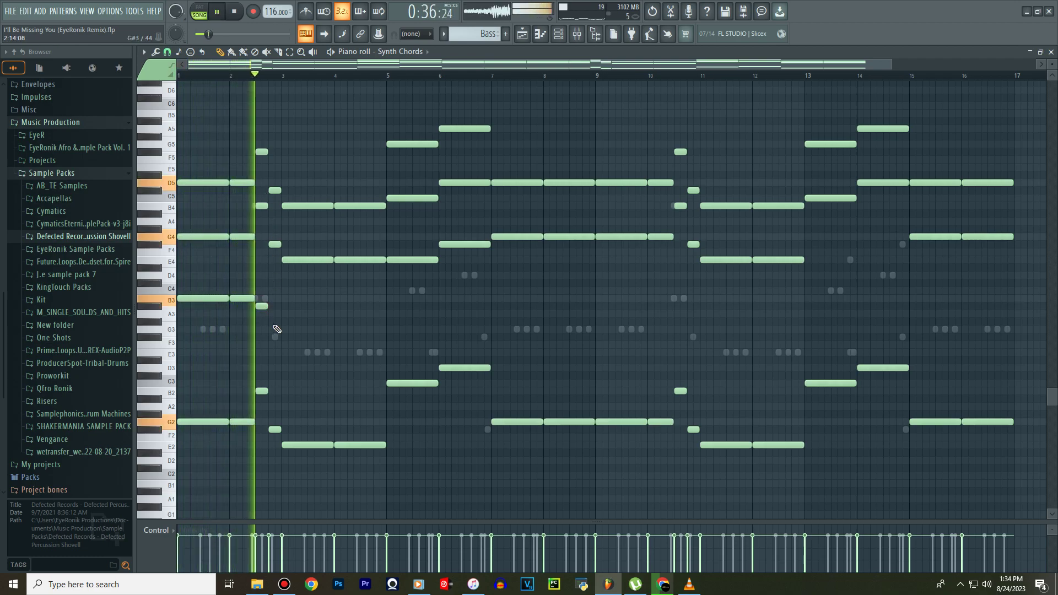
Continue the inner voice with A3 late in bar 2, B3 in bars 3–4, A3 in bar 5, G3 in bar 6 and B3 in bars 7–8.
key(space)
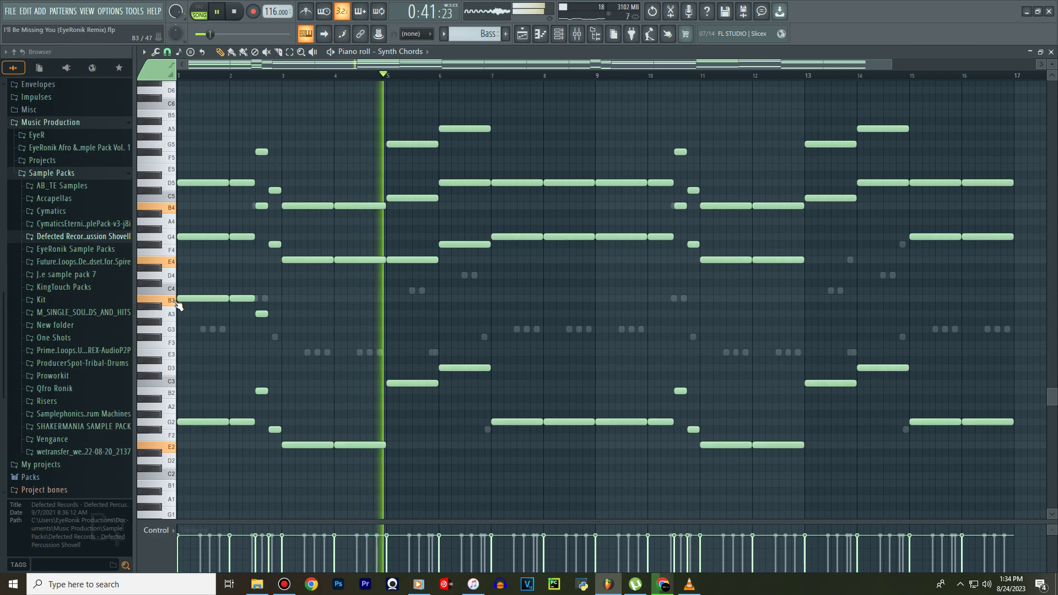
key(space)
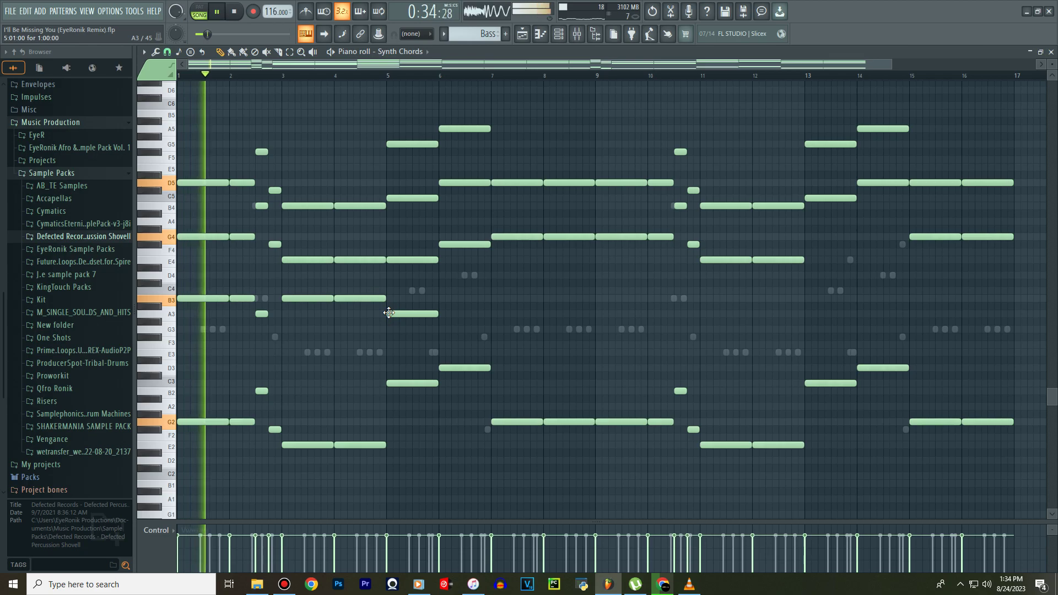
click(446, 298)
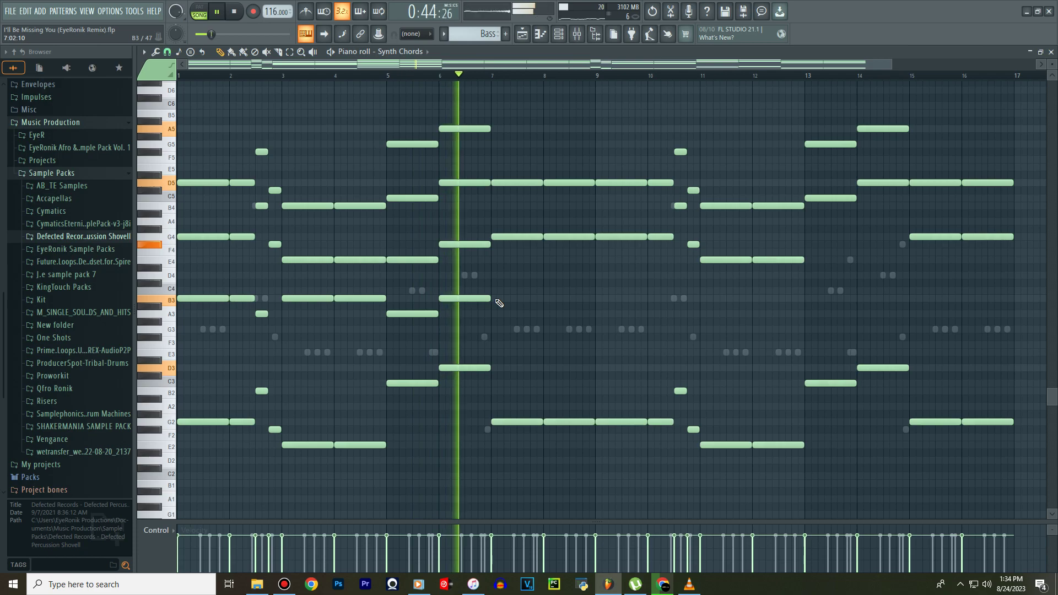
key(space)
click(444, 299)
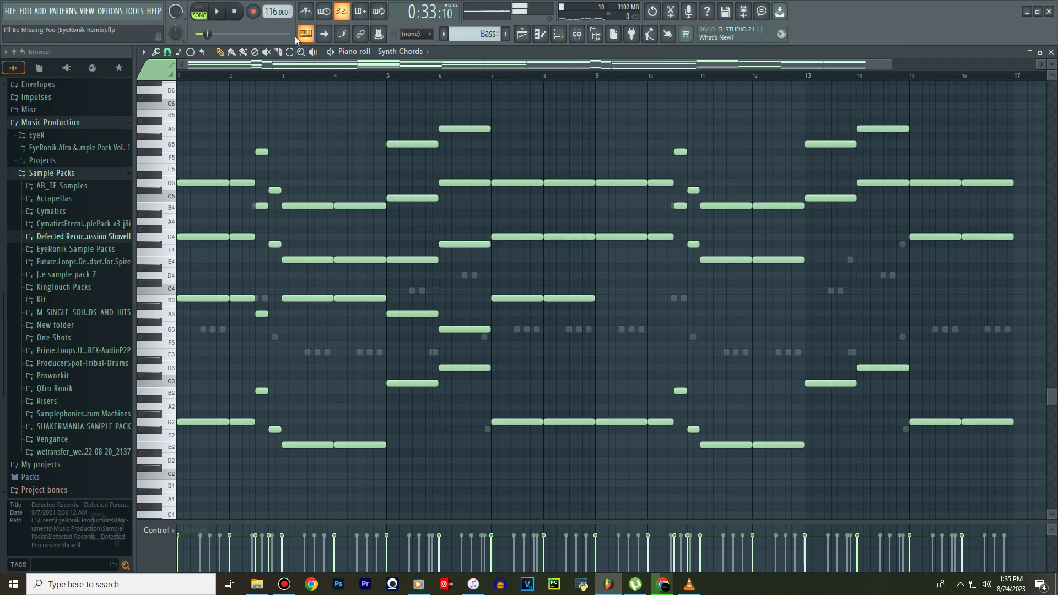
Duplicate the inner voice between B3 and G3 from bars 1–8 into bars 9–16, and play the arrangement.
drag(172, 300, 172, 337)
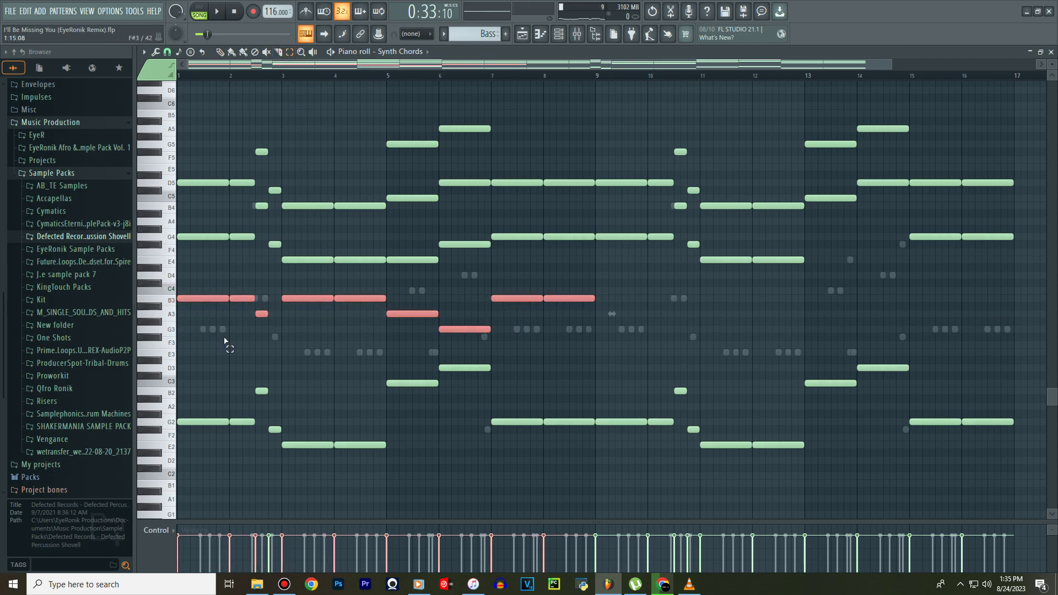
key(ctrl+b)
key(space)
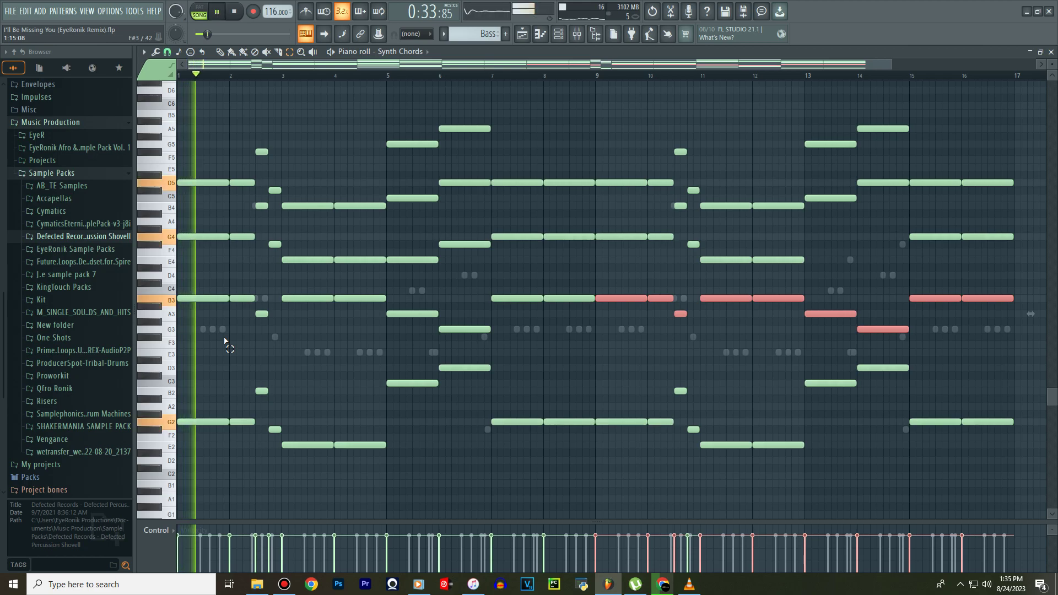
Move VolumeShaper3 x64 to effect slot 6 and Fruity Reeverb 2 to slot 4 on the Synth Chords mixer track.
click(558, 36)
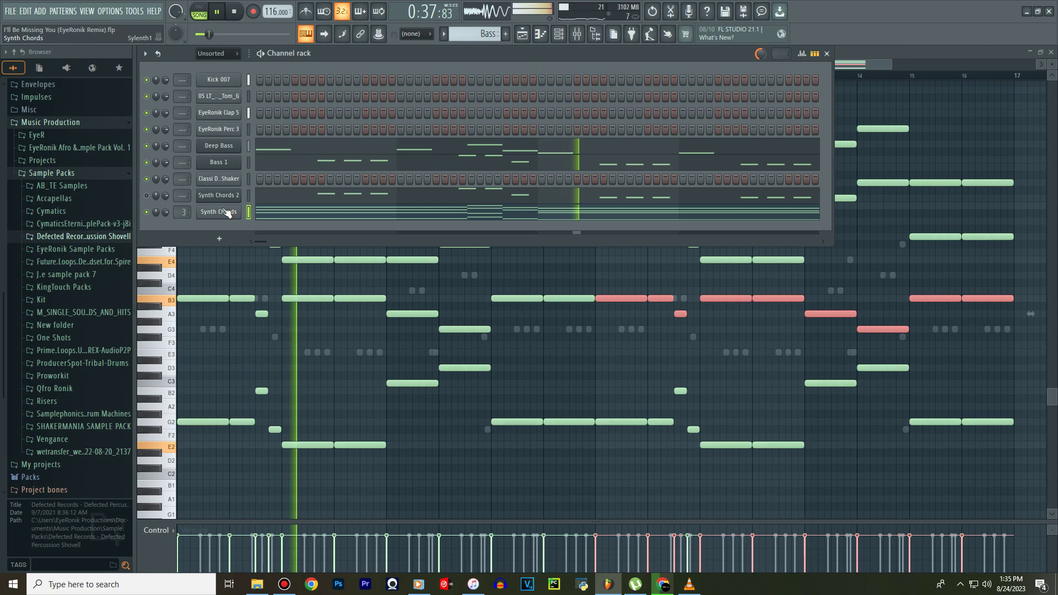
click(226, 213)
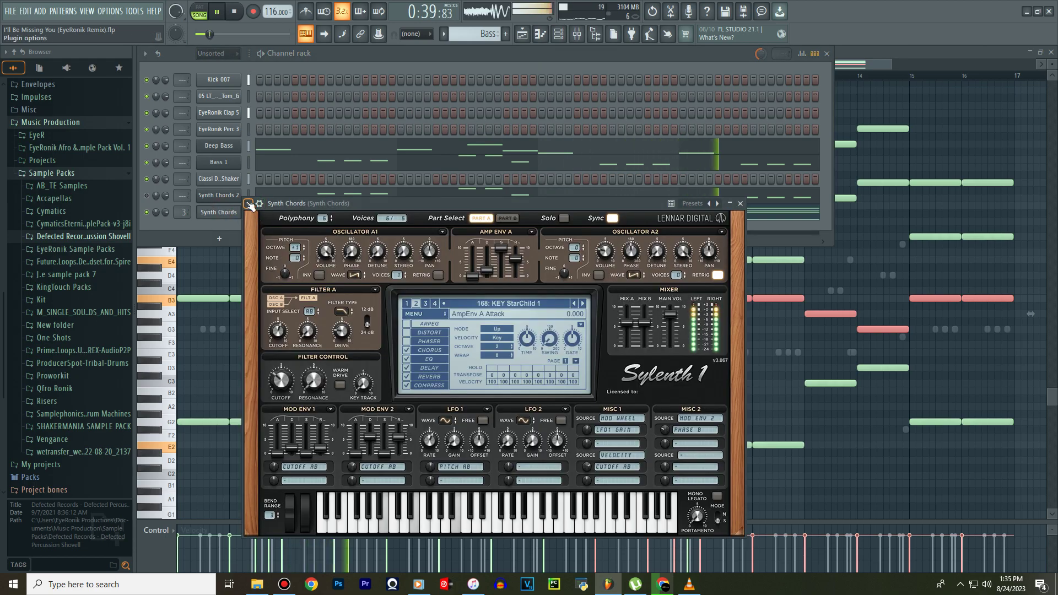
click(578, 34)
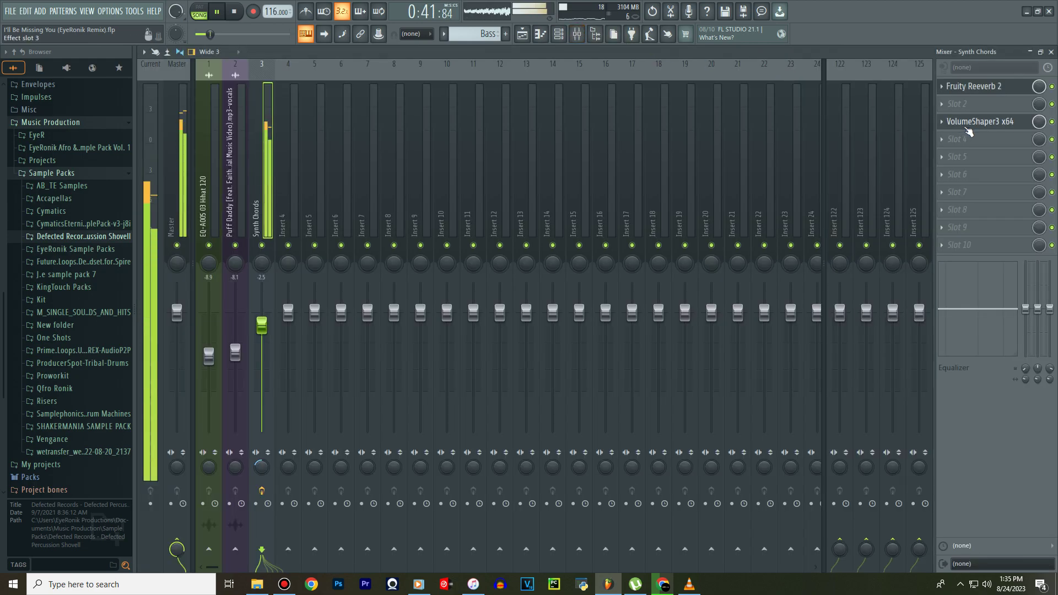
drag(973, 127, 973, 175)
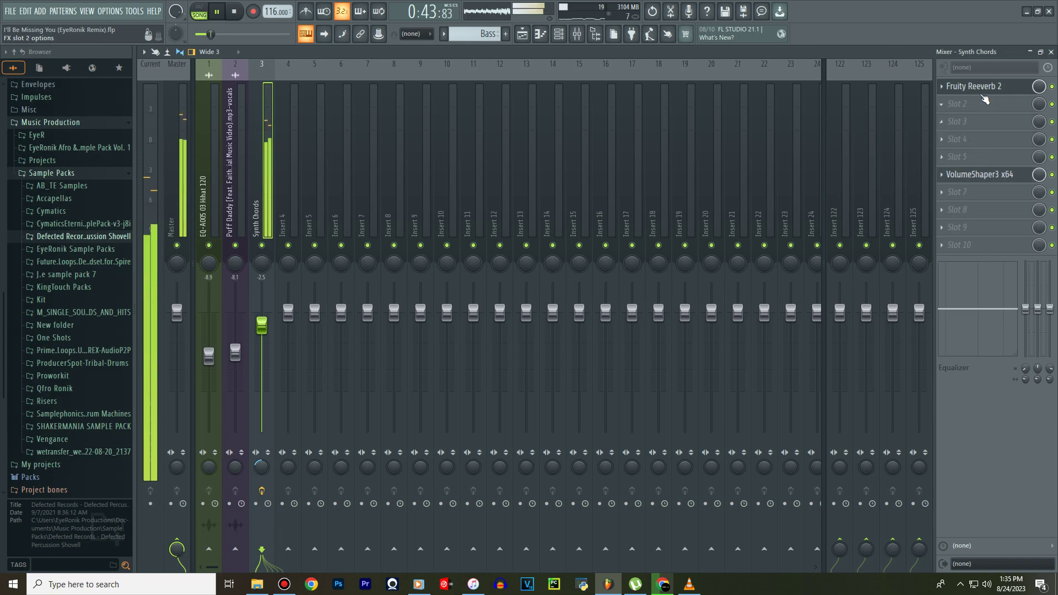
Load Fruity parametric EQ 2 in effect slot 1 of the Synth Chords track and set its band 1 to high pass.
click(943, 90)
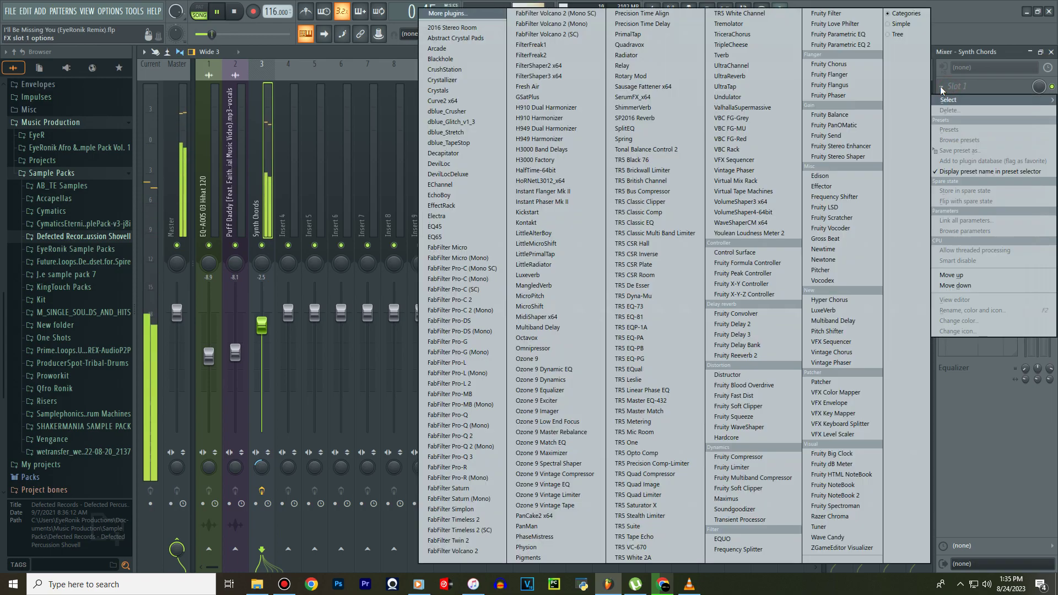
click(851, 45)
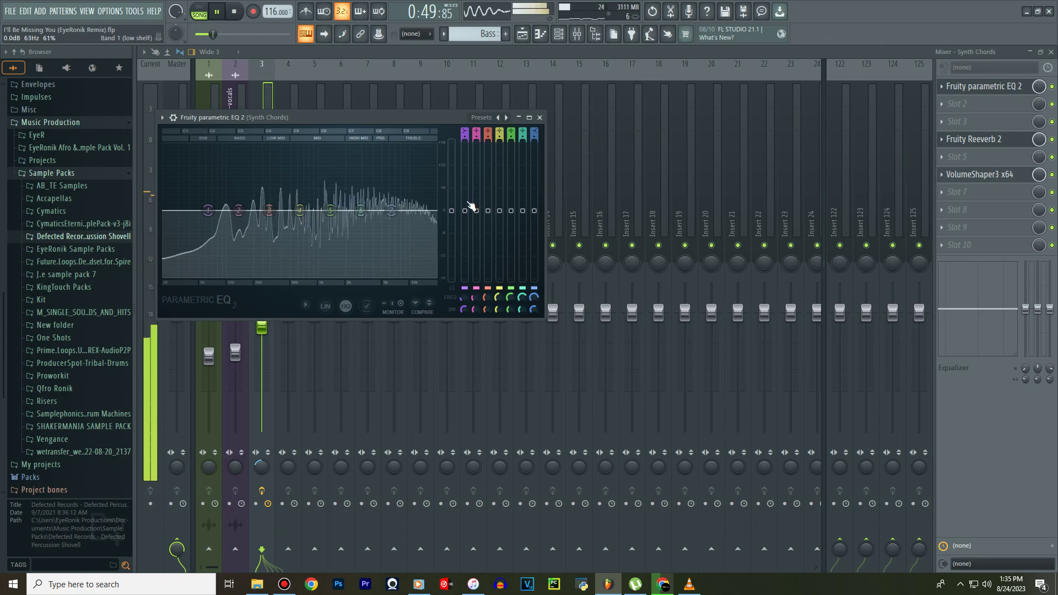
right_click(215, 215)
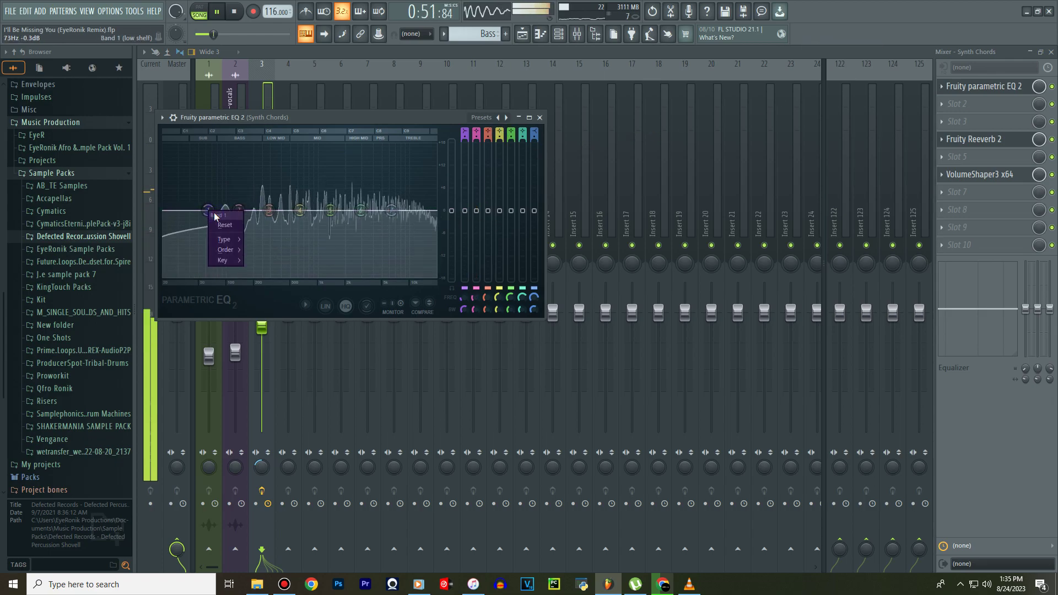
mouse_move(226, 240)
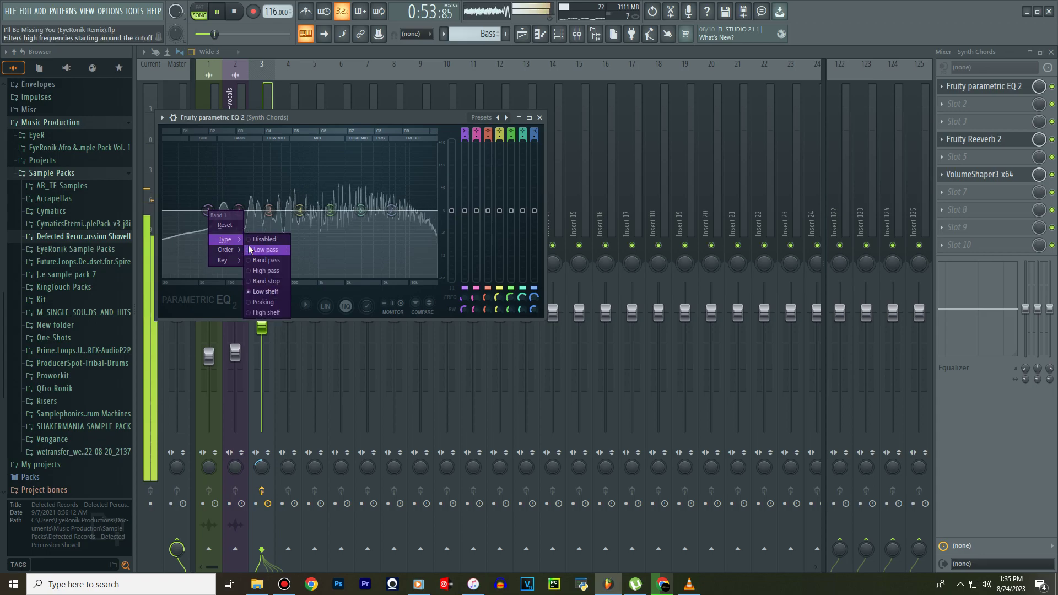
click(258, 270)
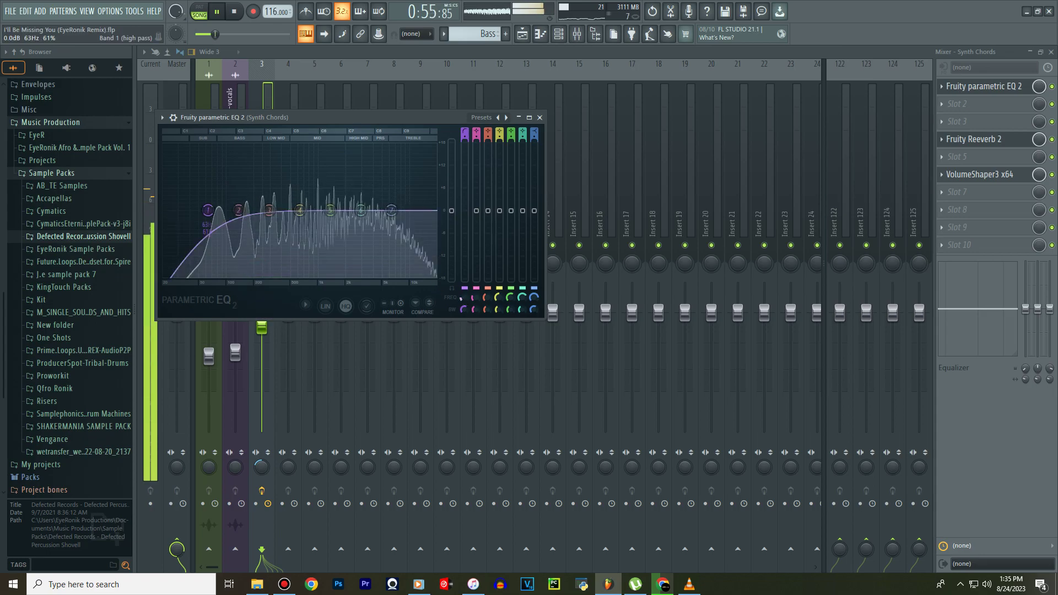
Raise the high-pass cutoff of EQ band 1 to just below band 2 and adjust its bandwidth for a steeper knee.
drag(208, 210, 225, 210)
right_click(464, 312)
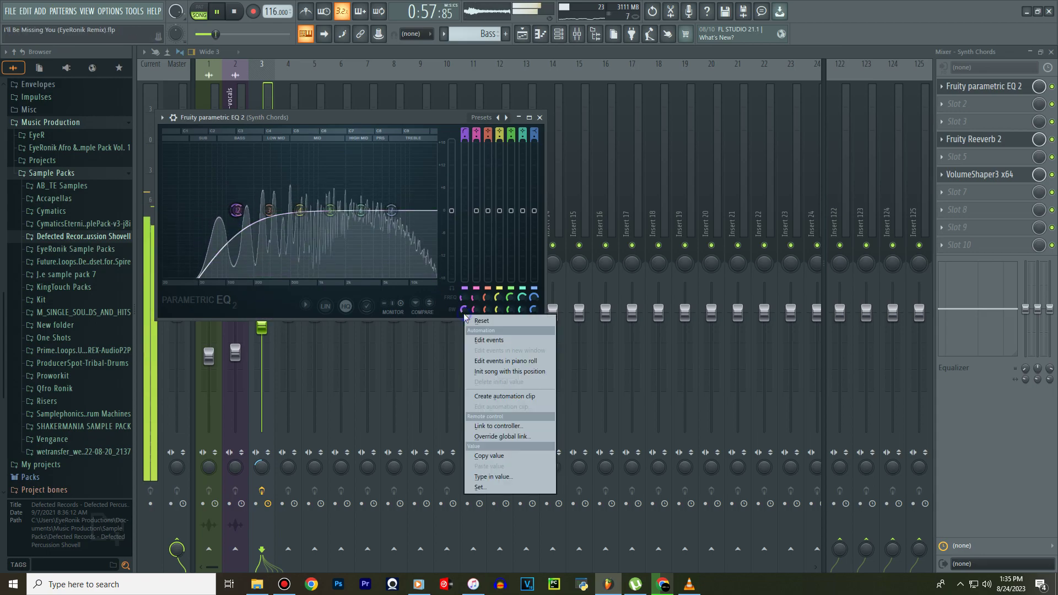
click(480, 322)
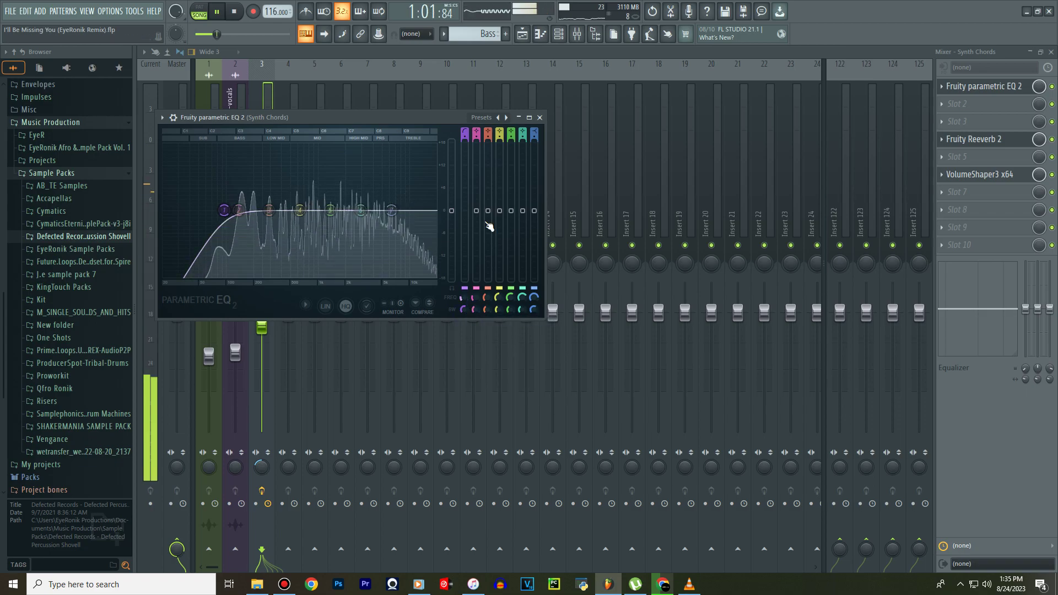
Set the Filter Control cutoff of the Synth Chords Sylenth1 to 2.355 and close the plugin.
click(558, 34)
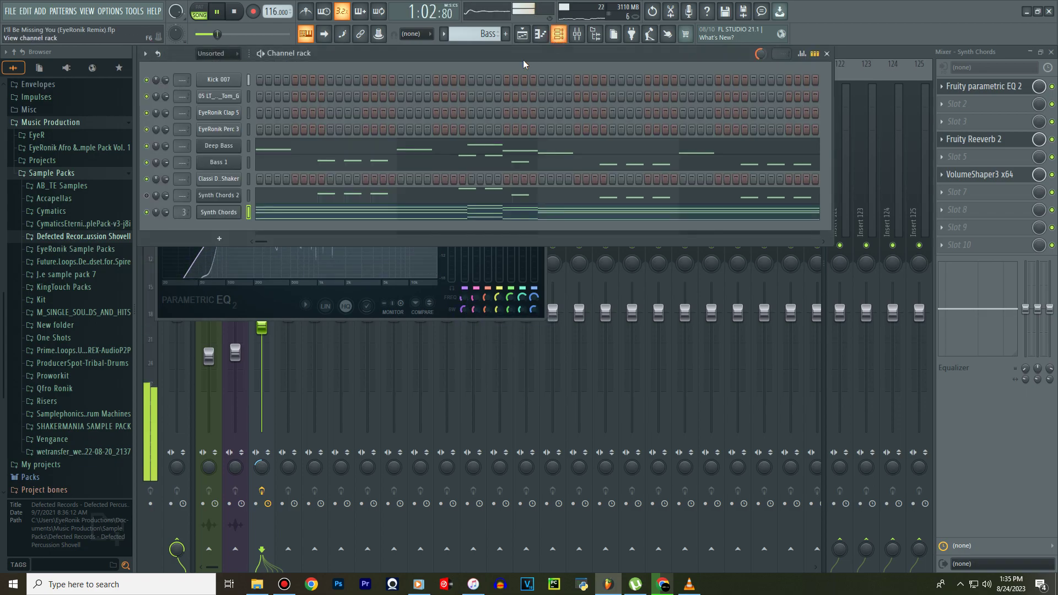
click(230, 212)
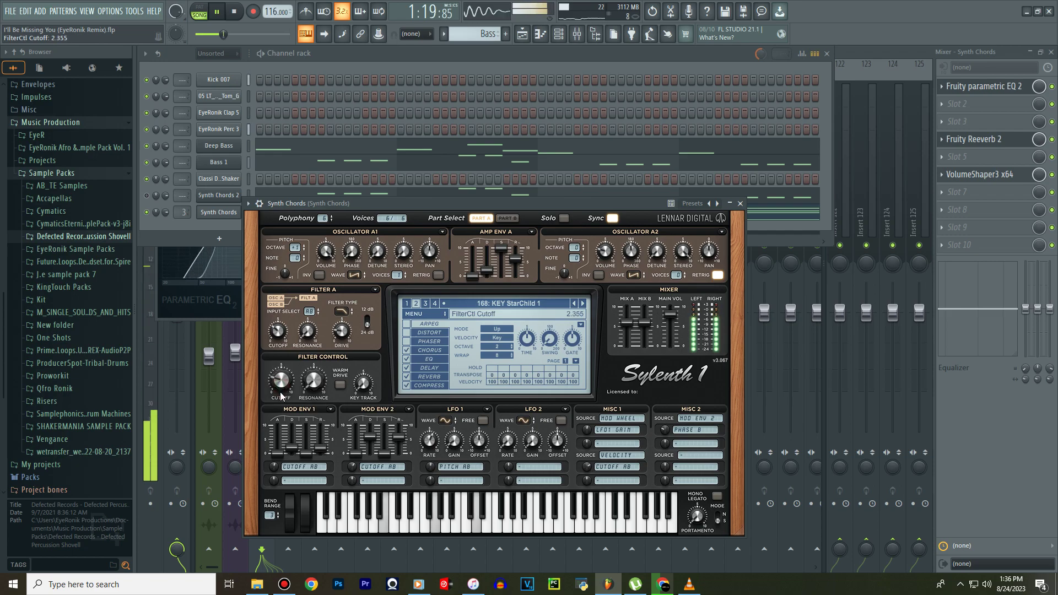
click(740, 204)
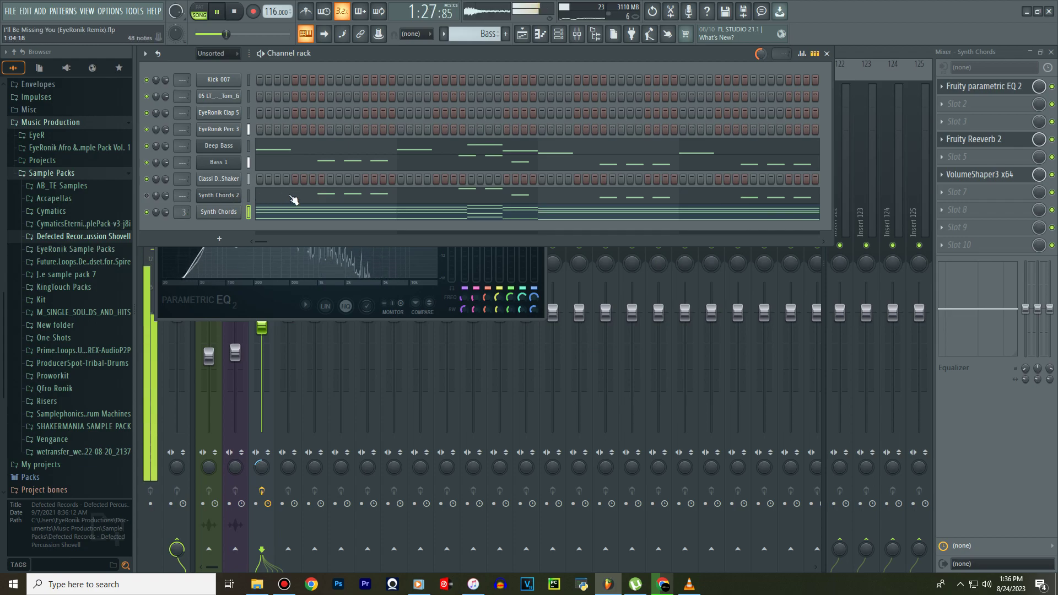
Cut the Synth Chords 2 notes from the Bass pattern and switch to Pattern 1.
right_click(232, 196)
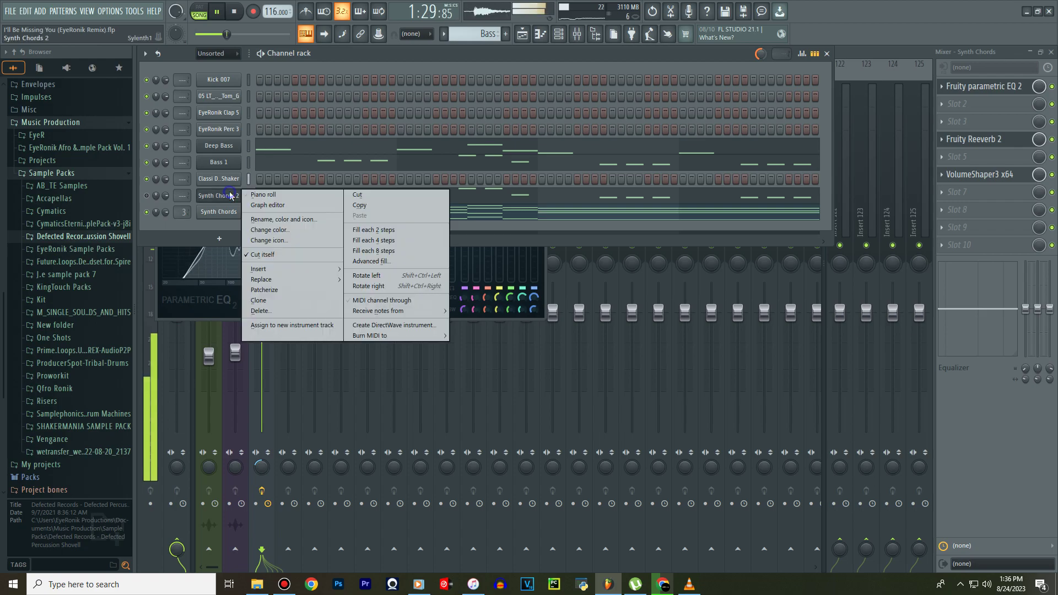
click(365, 197)
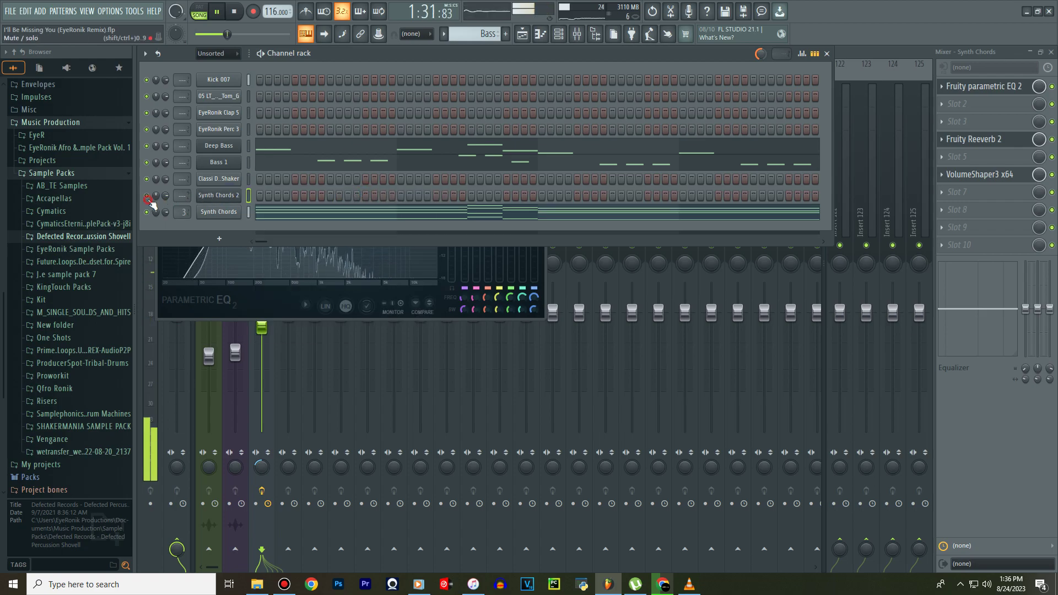
click(443, 40)
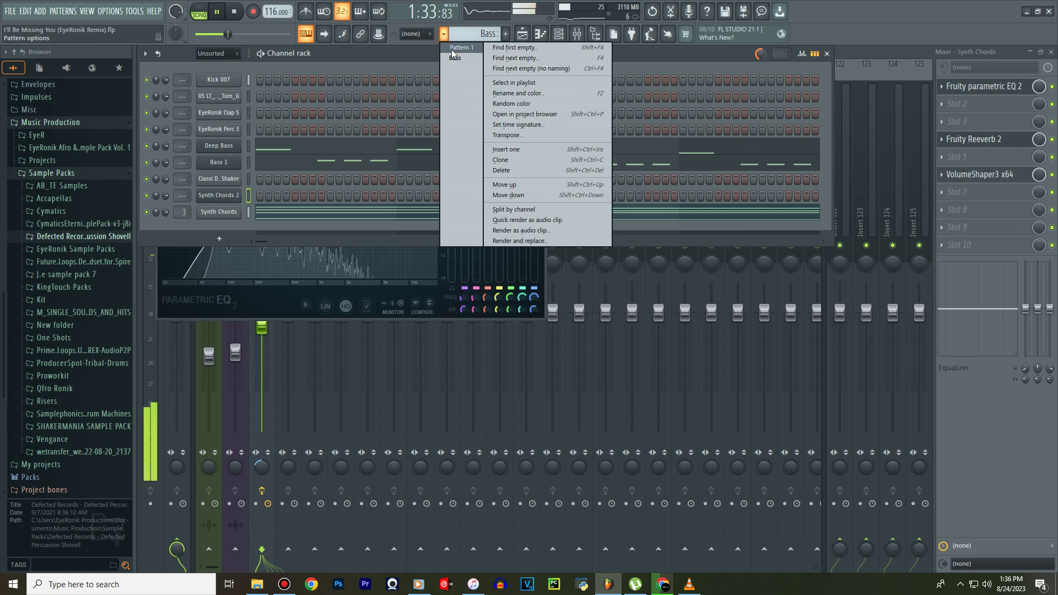
click(440, 77)
Copy the step sequence of the Classi Desire Shaker channel and paste it into Synth Chords 2.
right_click(224, 179)
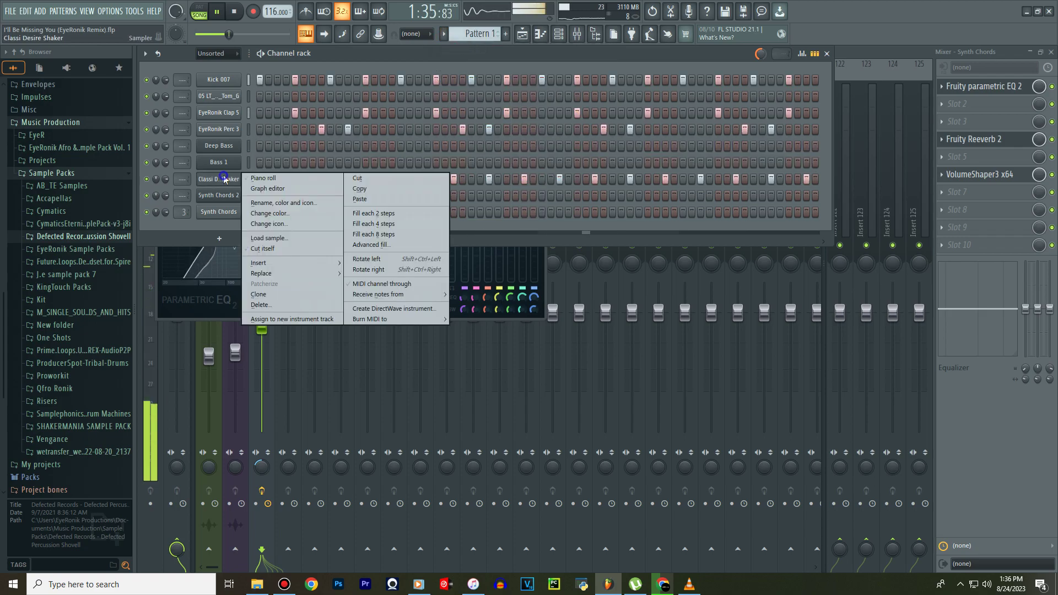
click(359, 190)
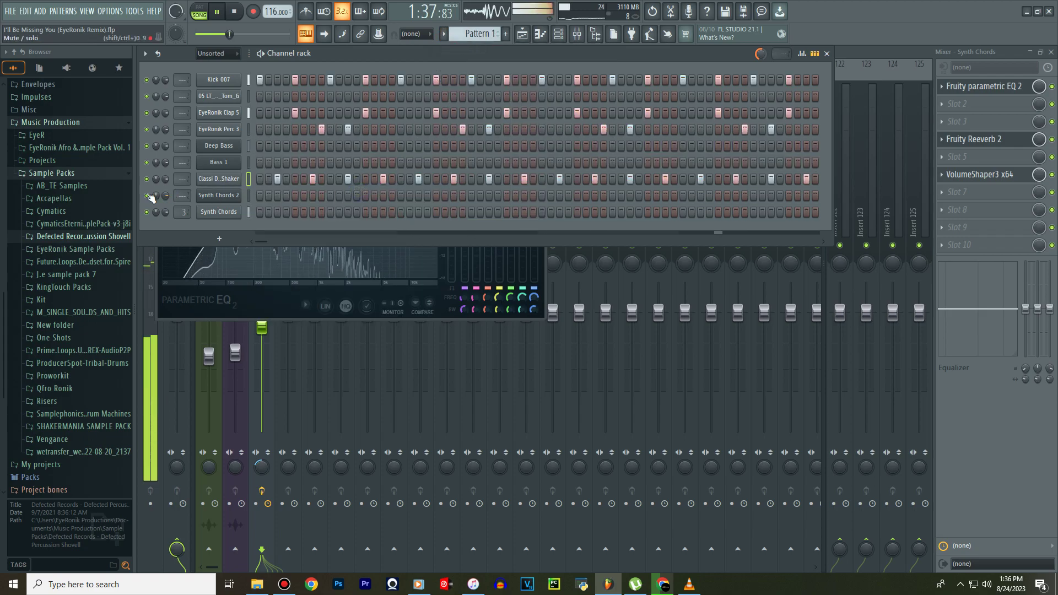
right_click(215, 198)
click(357, 216)
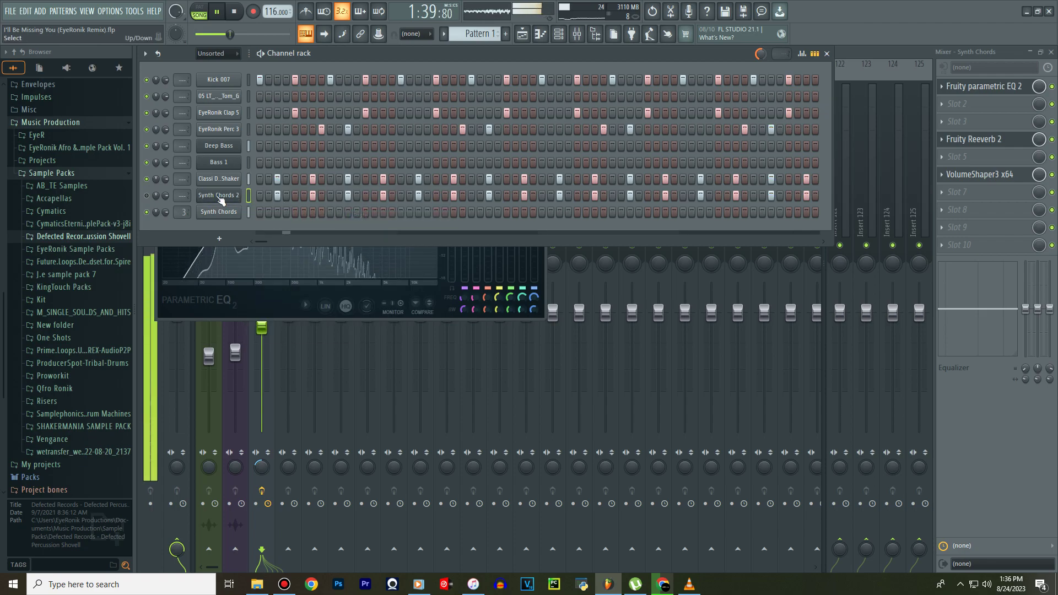
Set the Filter Control cutoff of the Synth Chords 2 Sylenth1 to 0.767 and close the plugin.
click(219, 197)
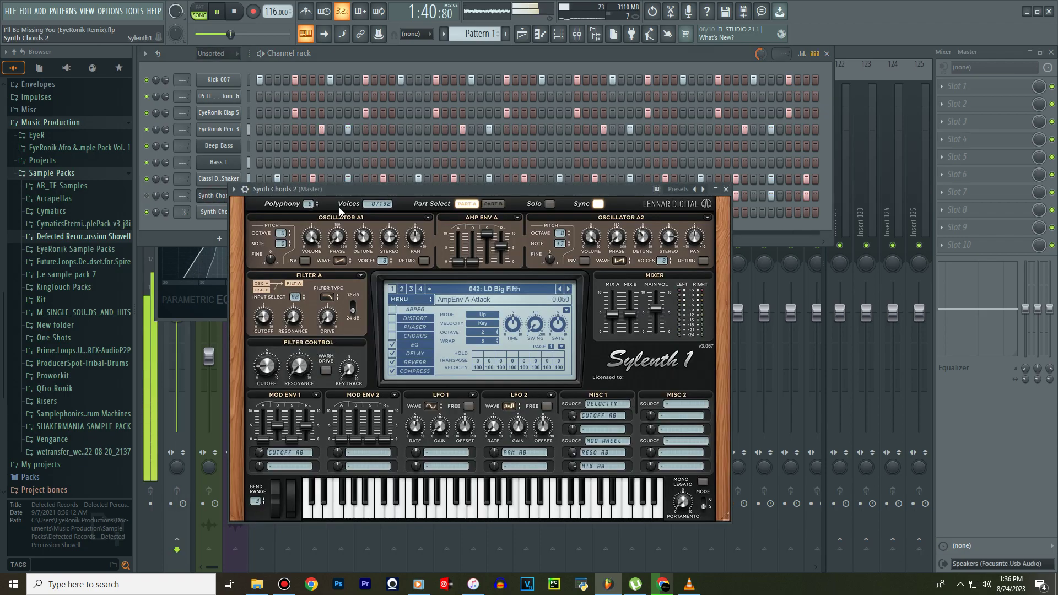
click(727, 189)
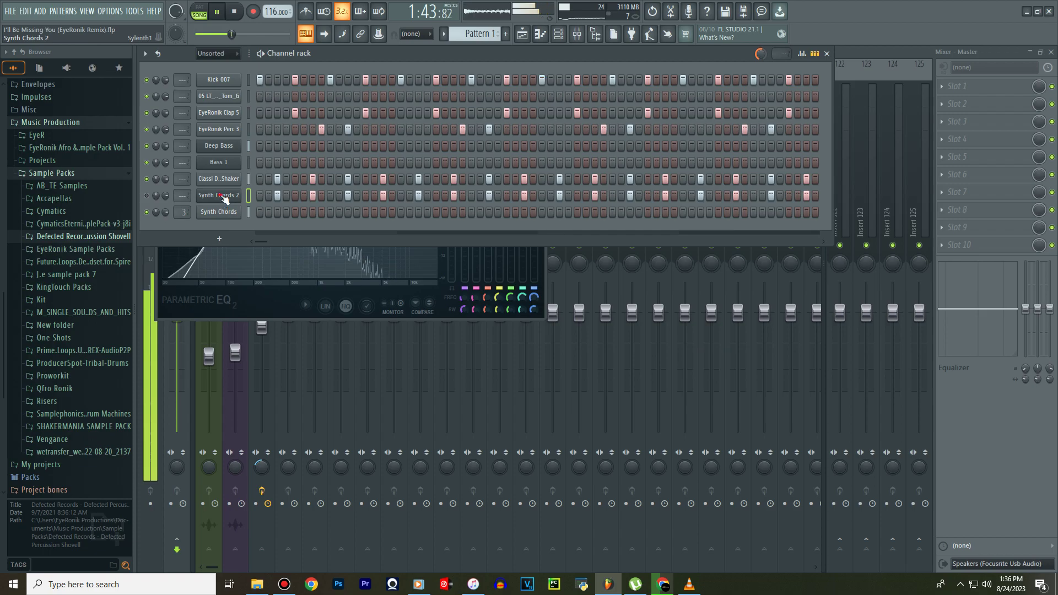
click(218, 196)
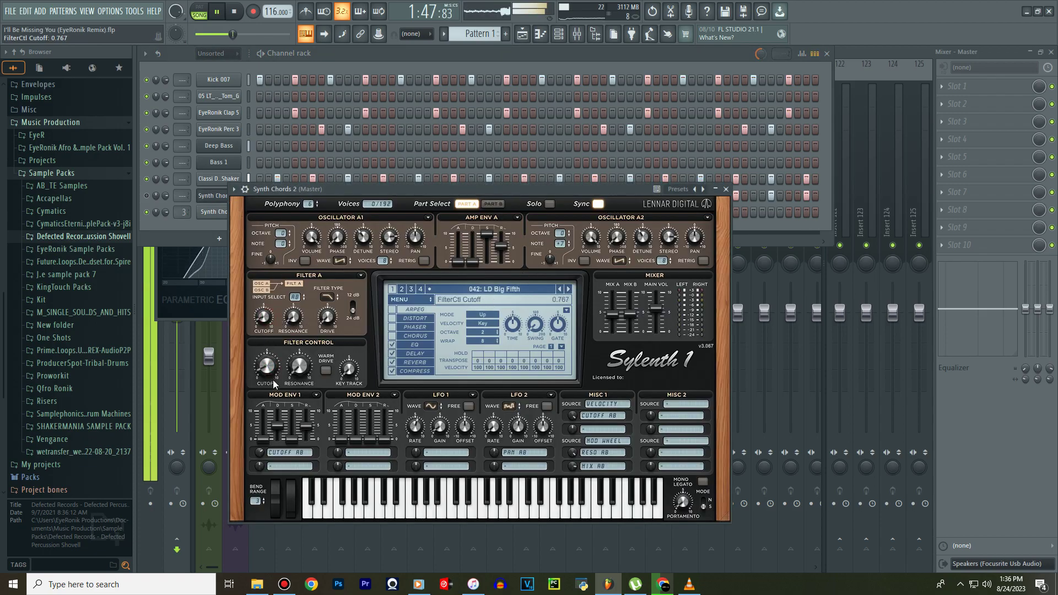
click(728, 190)
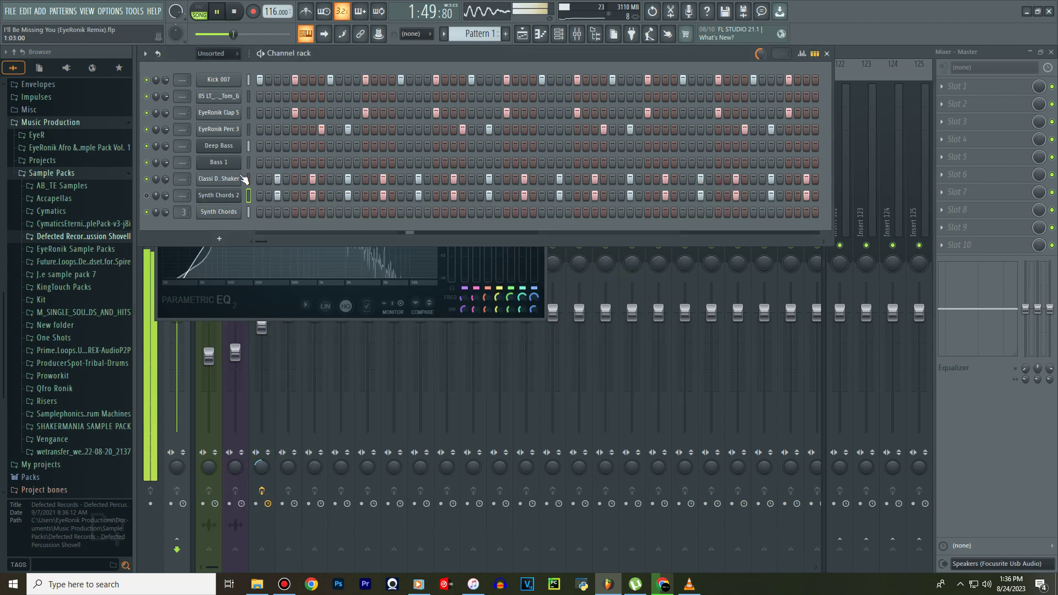
Open the Synth Chords 2 piano roll in Pattern 1 and transpose all its notes up to E6.
right_click(209, 199)
click(256, 197)
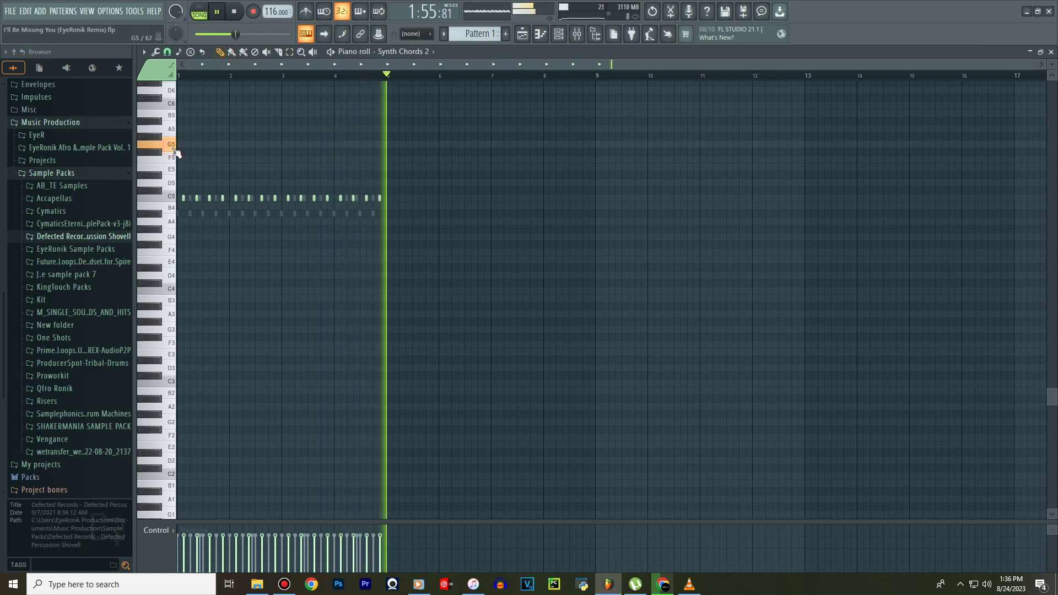
scroll(170, 147, up, 3)
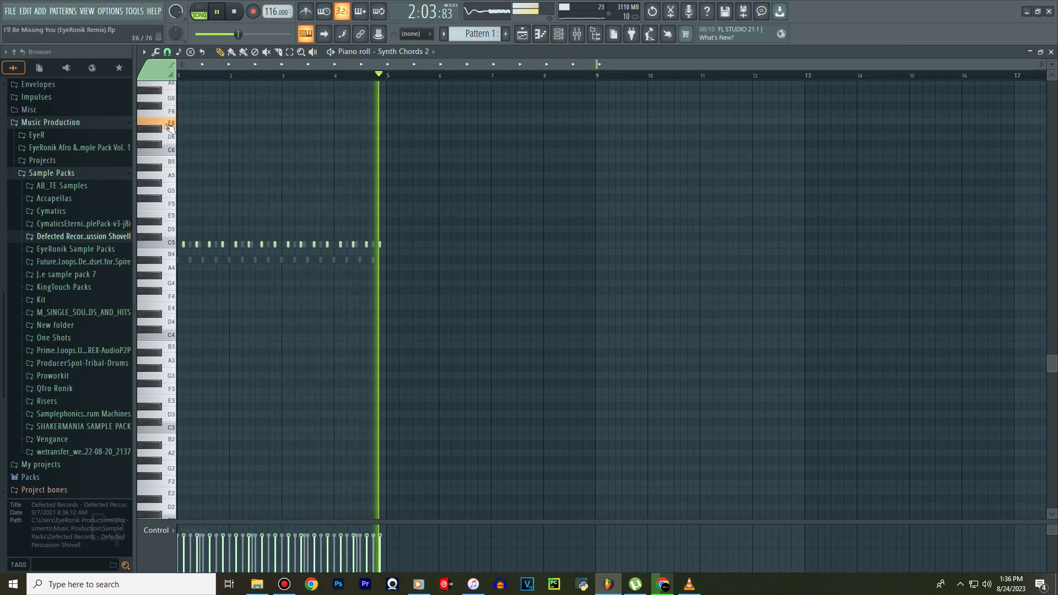
key(shift+Up)
key(shift+Up)
key(shift+Up)
key(shift+Up)
key(shift+Up)
key(shift+Up)
key(shift+Up)
key(shift+Up)
key(shift+Up)
key(shift+Up)
key(shift+Up)
key(shift+Up)
key(shift+Up)
key(shift+Up)
key(shift+Up)
key(shift+Up)
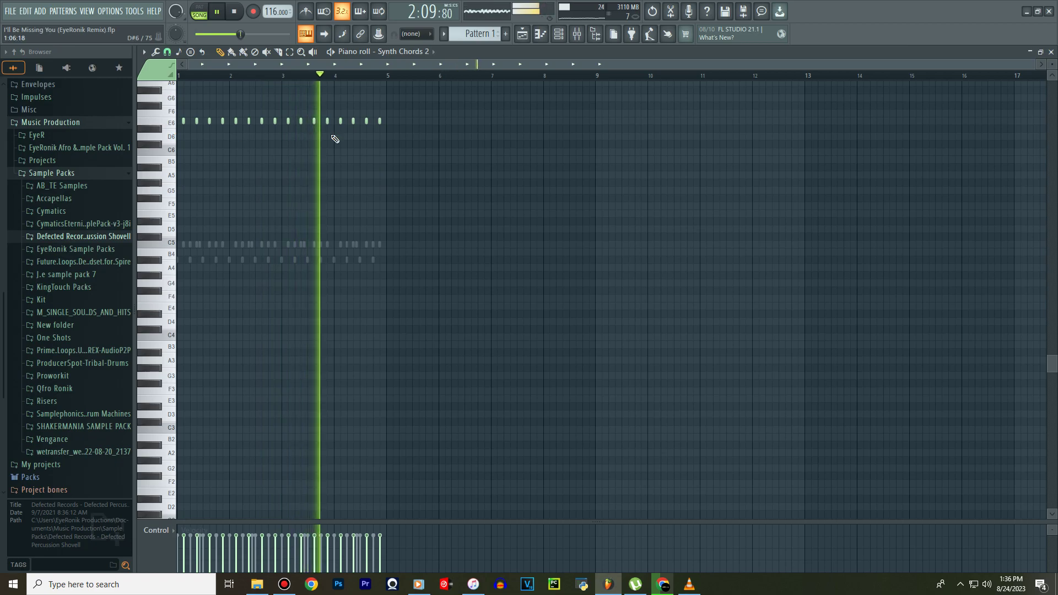
Lengthen all the Synth Chords 2 notes at E6 to one step each in the piano roll.
key(F6)
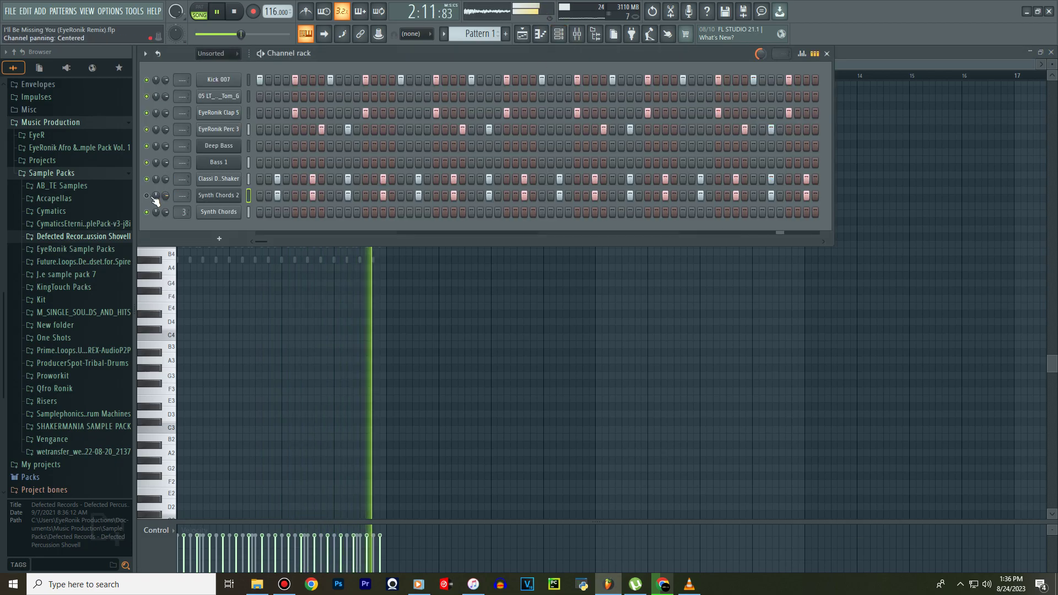
right_click(241, 195)
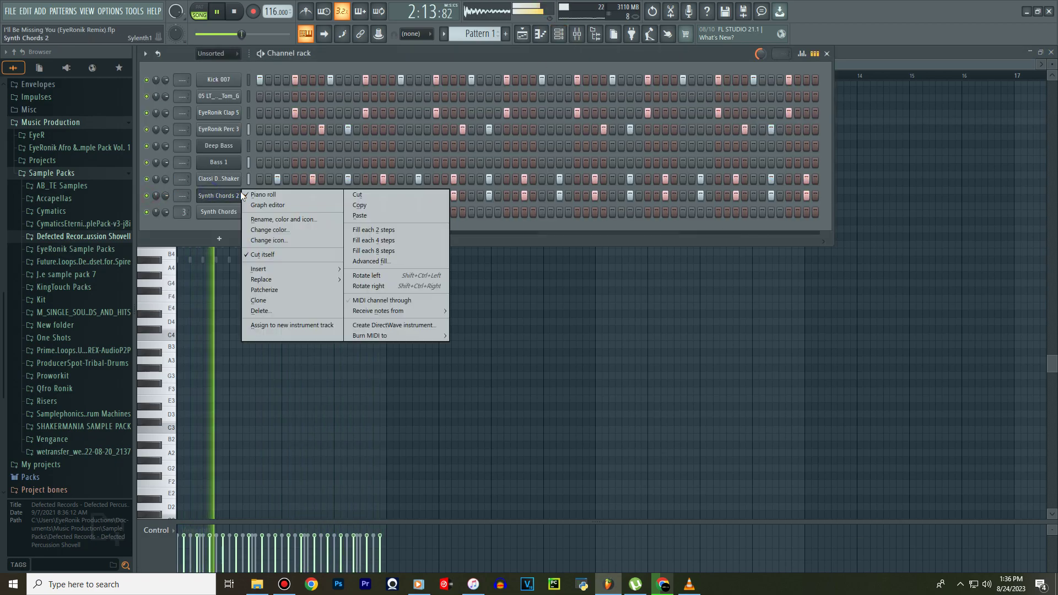
key(F9)
right_click(241, 195)
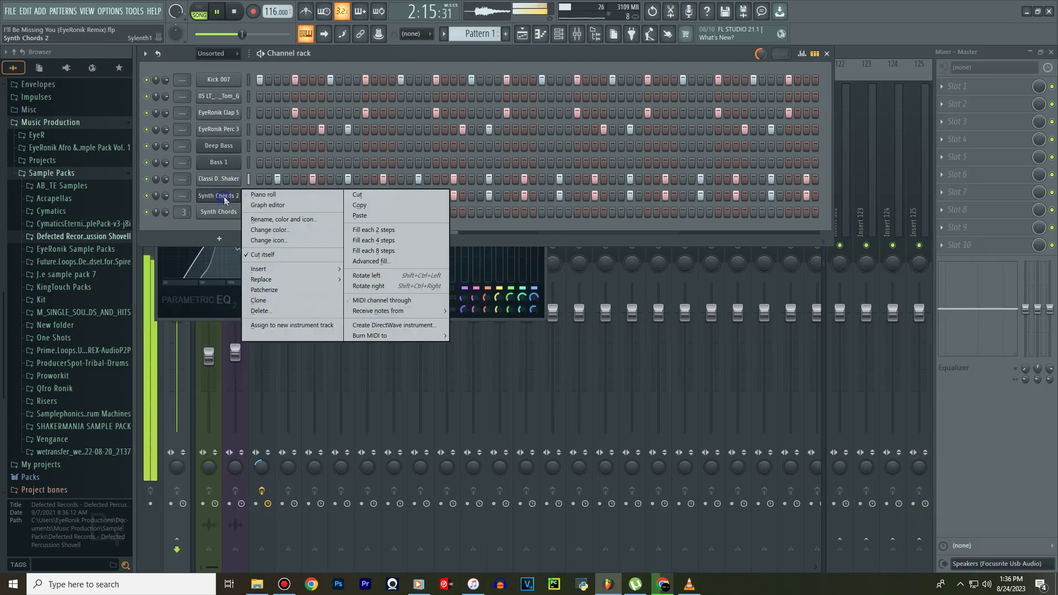
click(282, 197)
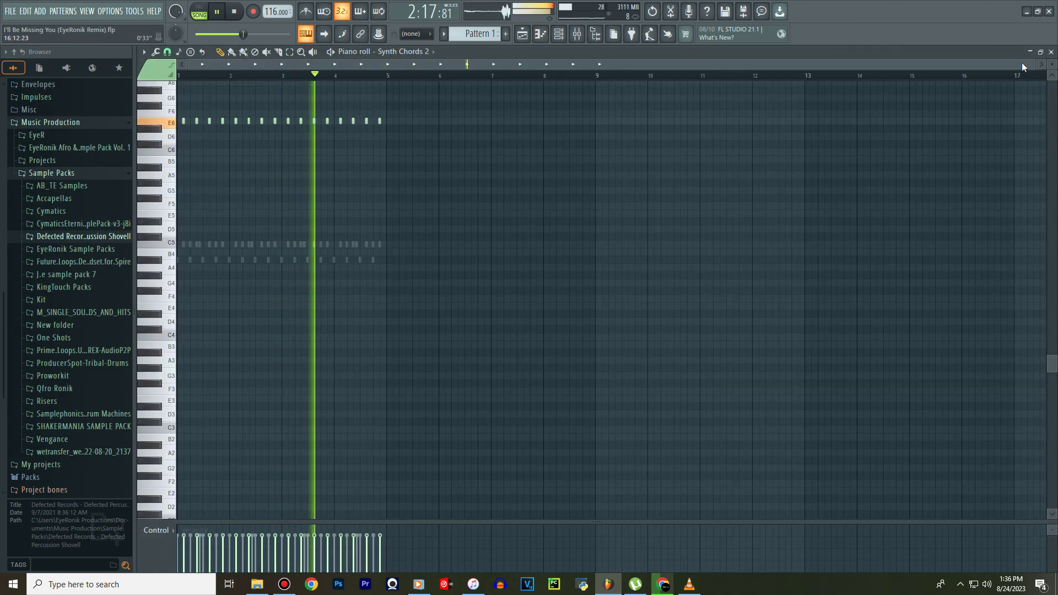
drag(1023, 66, 357, 76)
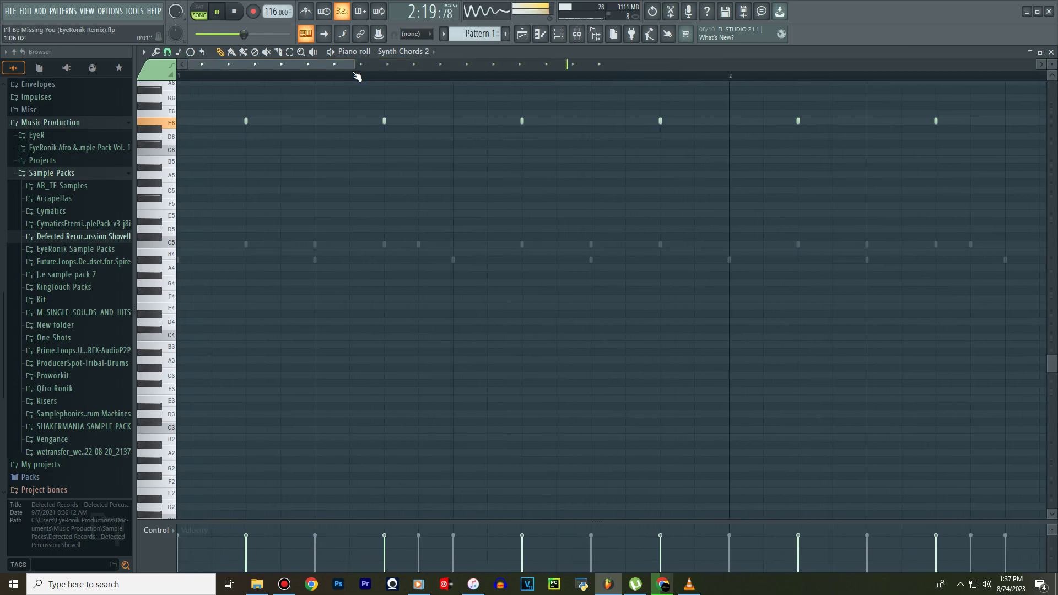
key(ctrl+a)
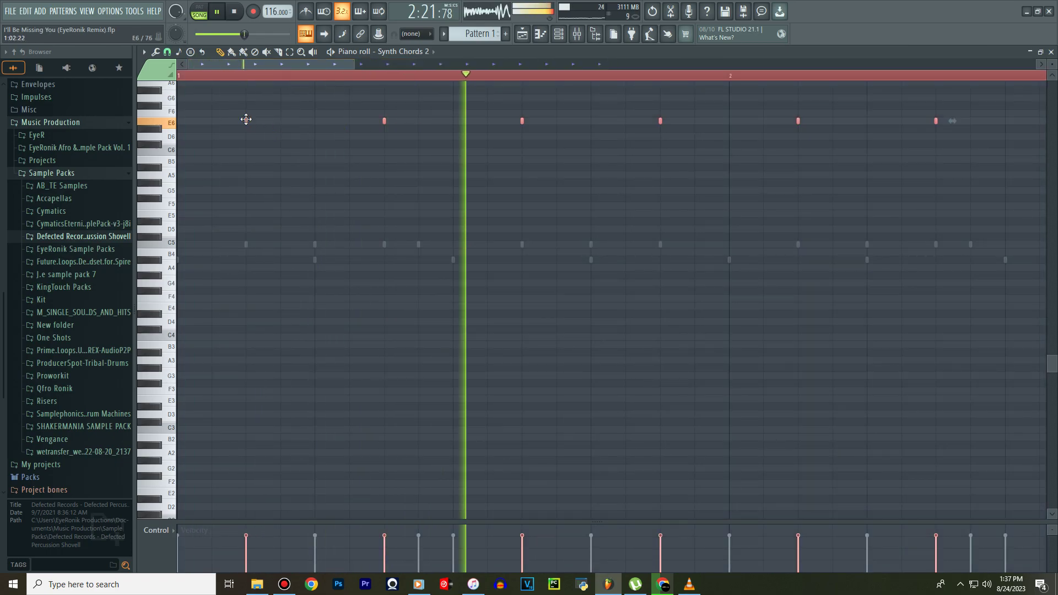
drag(248, 121, 280, 121)
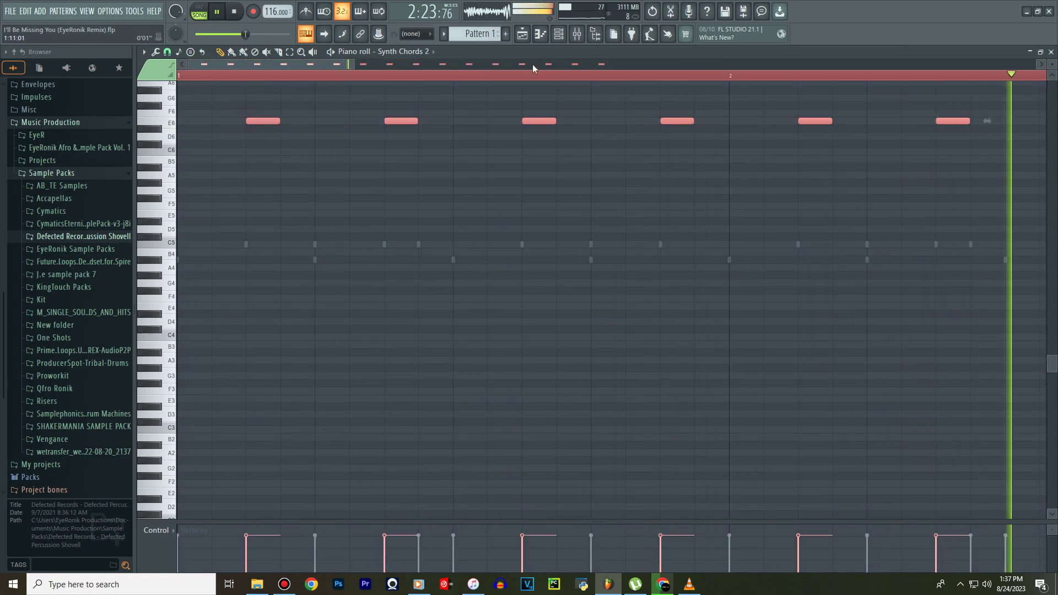
Transpose all the selected Synth Chords 2 notes down to B5.
scroll(386, 80, down, 6)
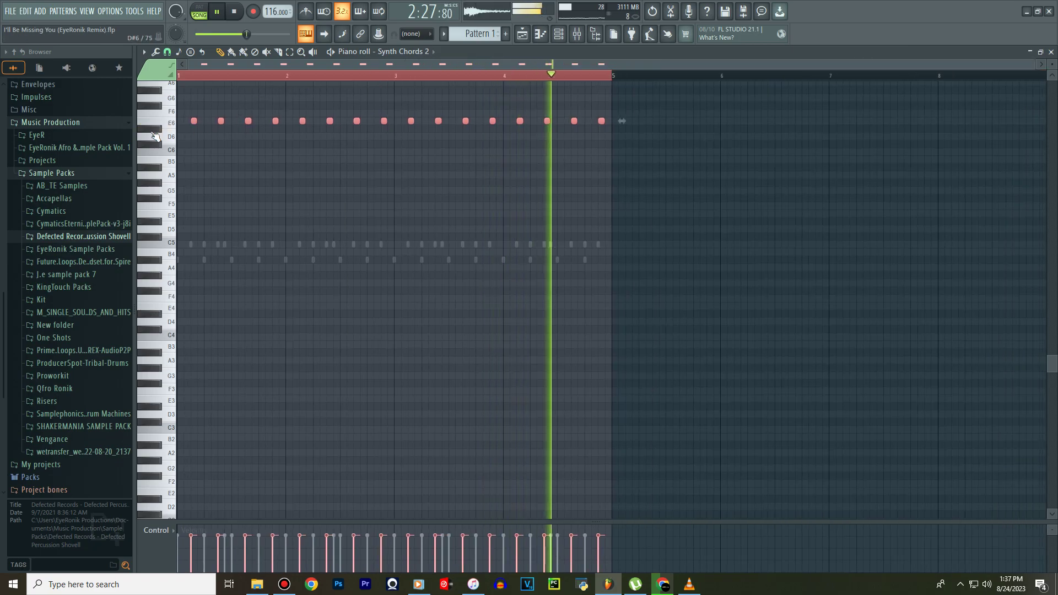
click(171, 100)
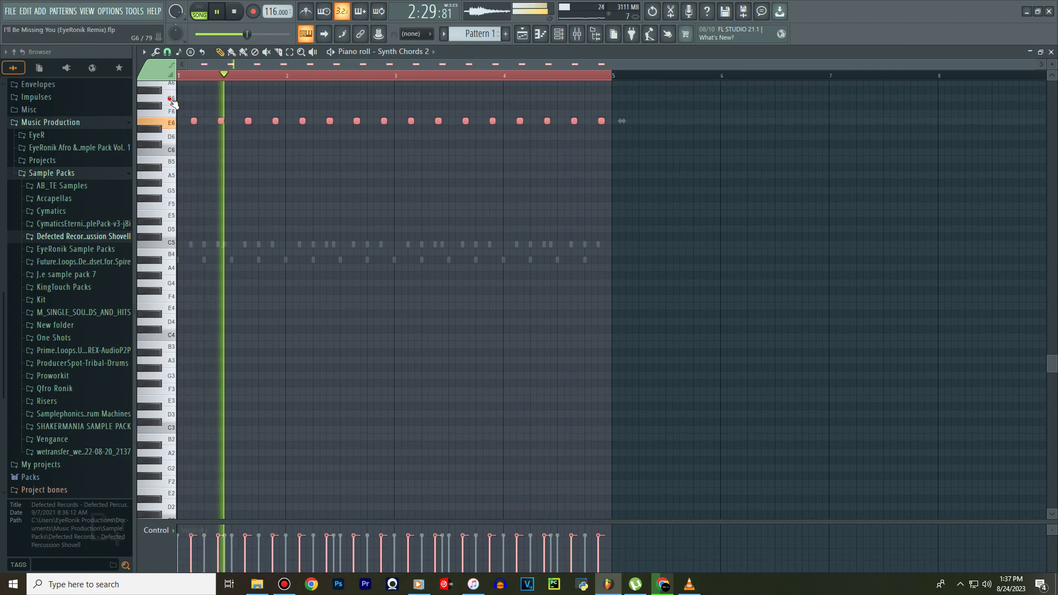
key(Down)
key(Down)
key(Down)
key(Down)
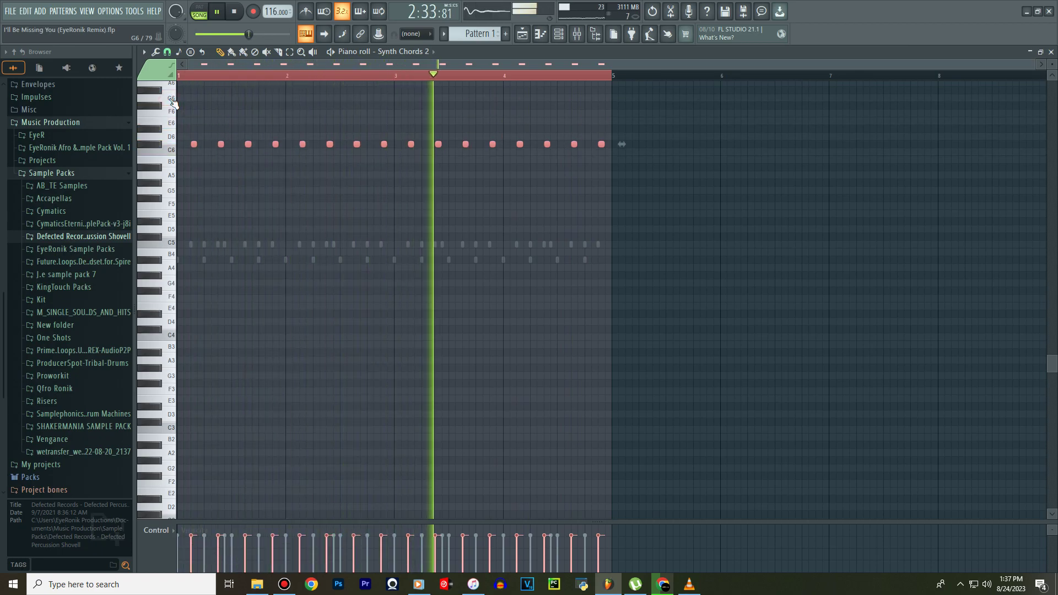
key(Up)
key(Down)
key(Down)
key(Down)
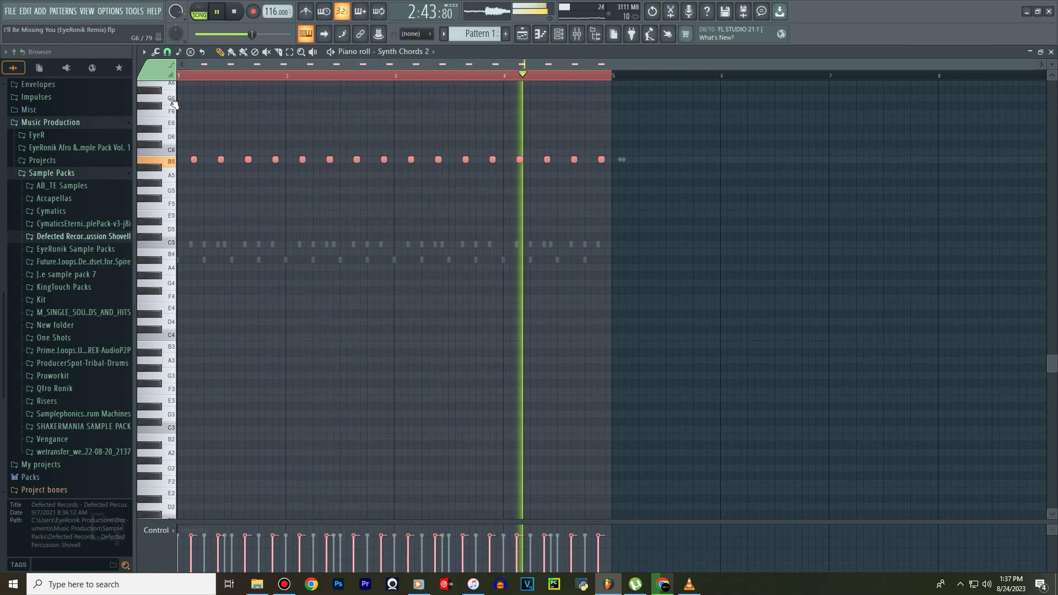
Audition the selected notes at A5 and G5, then bring them back to B5.
key(Down)
key(Down)
key(Down)
key(Down)
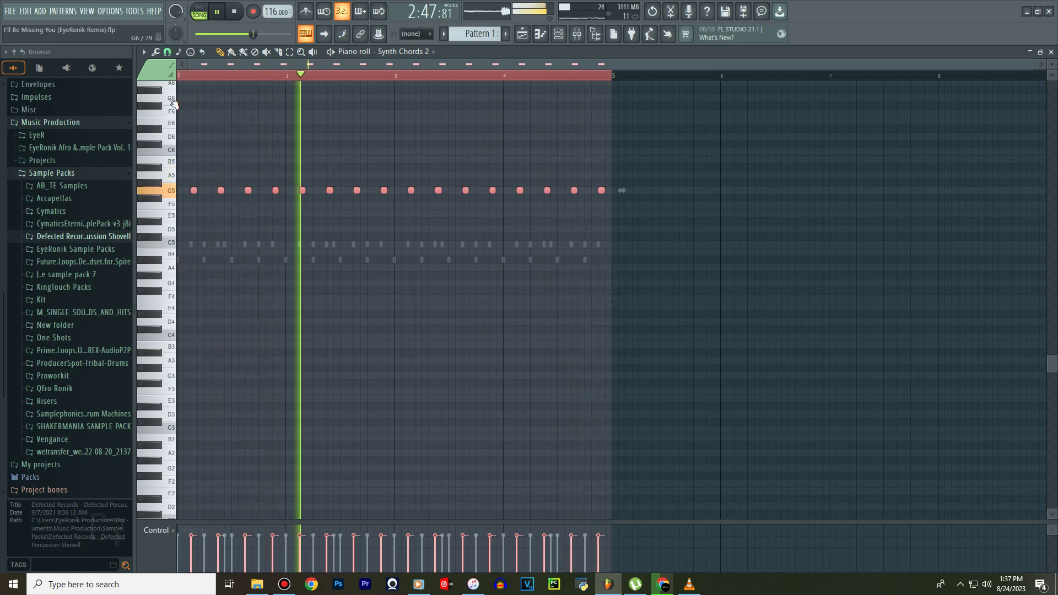
key(Up)
key(Up)
key(Up)
key(Up)
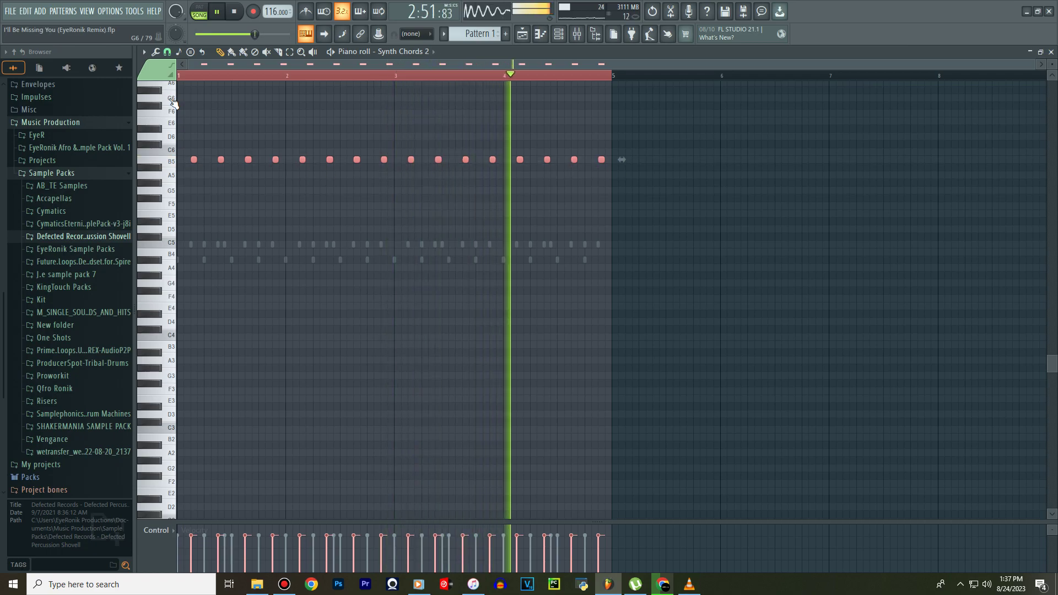
key(Down)
key(Down)
key(Down)
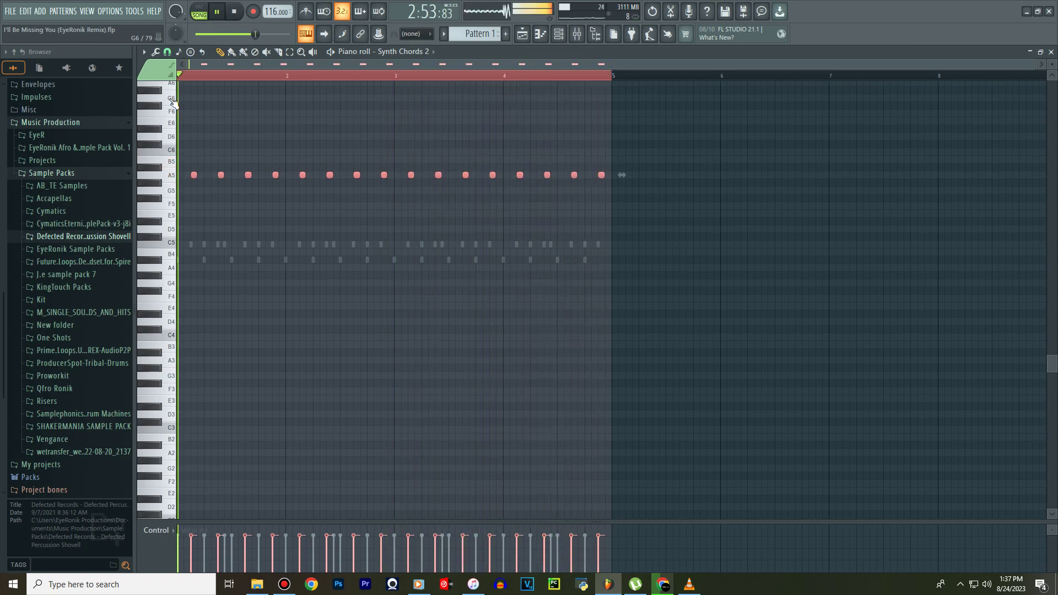
key(Down)
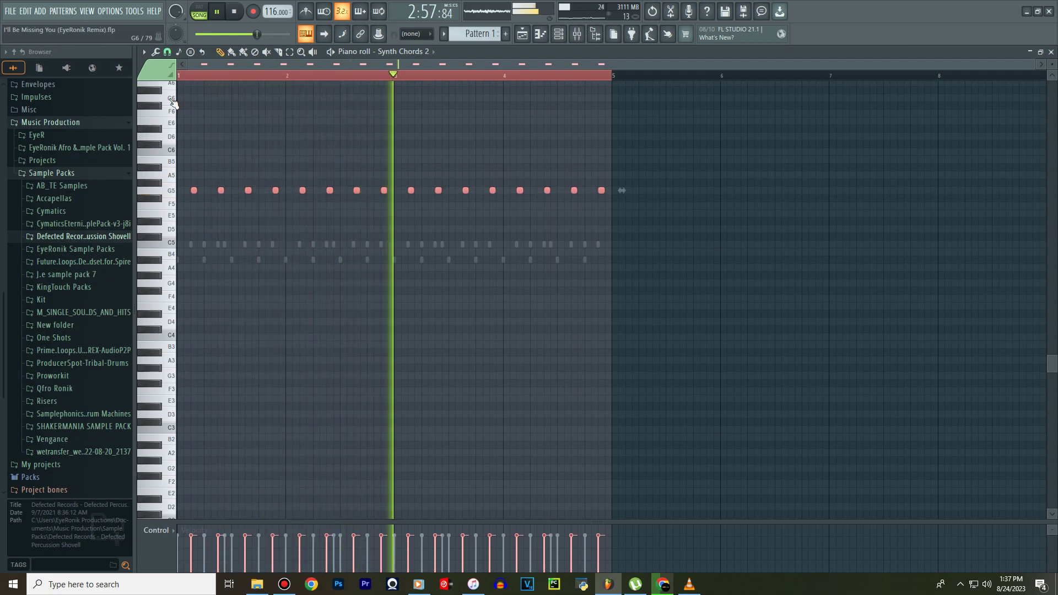
key(Up)
key(Up)
key(Up)
key(Up)
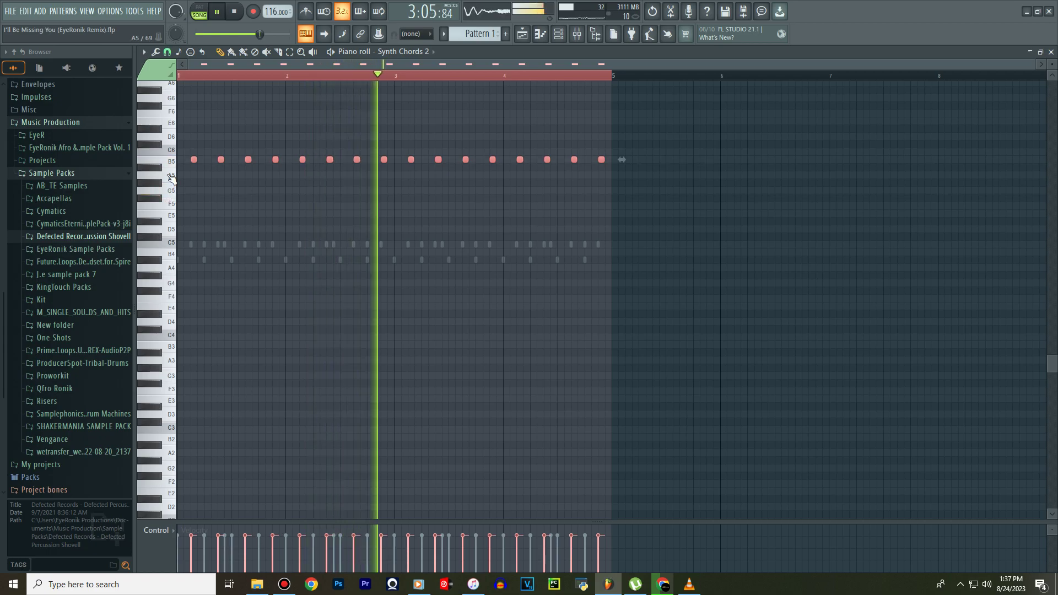
Stop playback, cut the Synth Chords 2 notes from Pattern 1 and paste them into the same channel of the Bass pattern.
key(space)
click(570, 34)
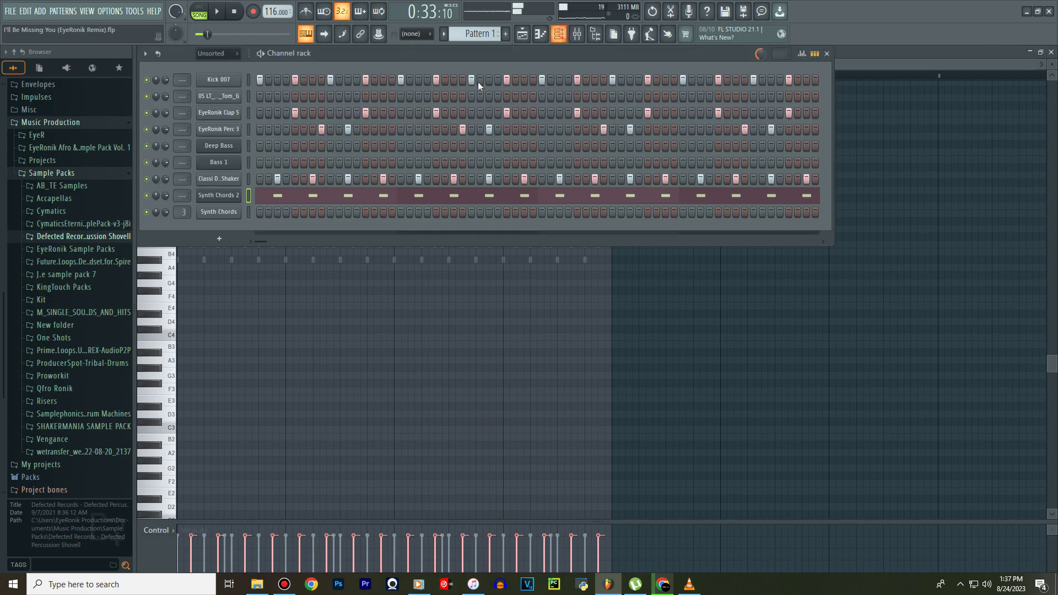
right_click(253, 194)
click(361, 196)
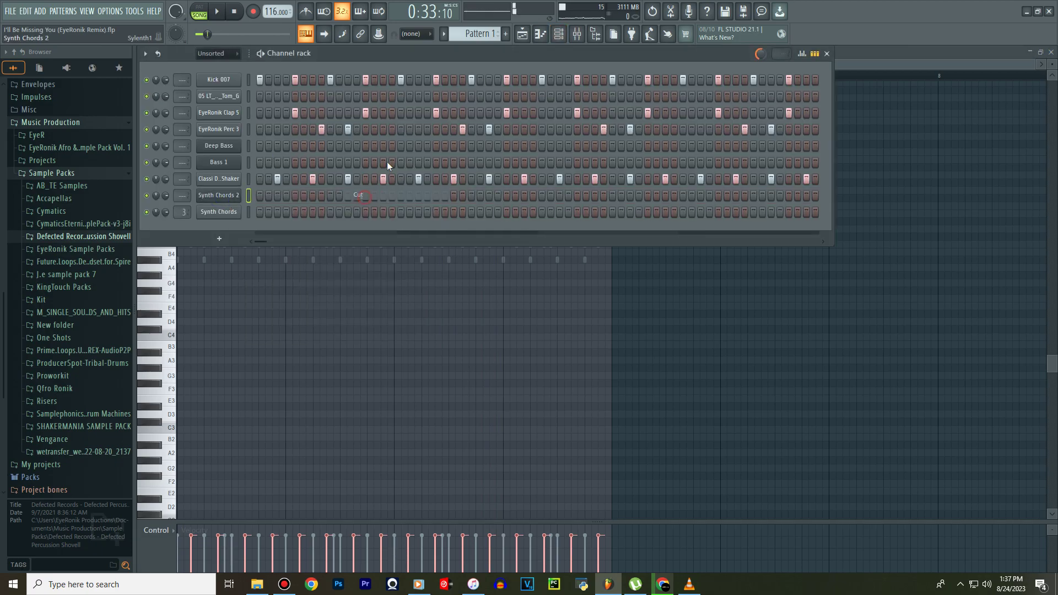
click(445, 34)
click(464, 59)
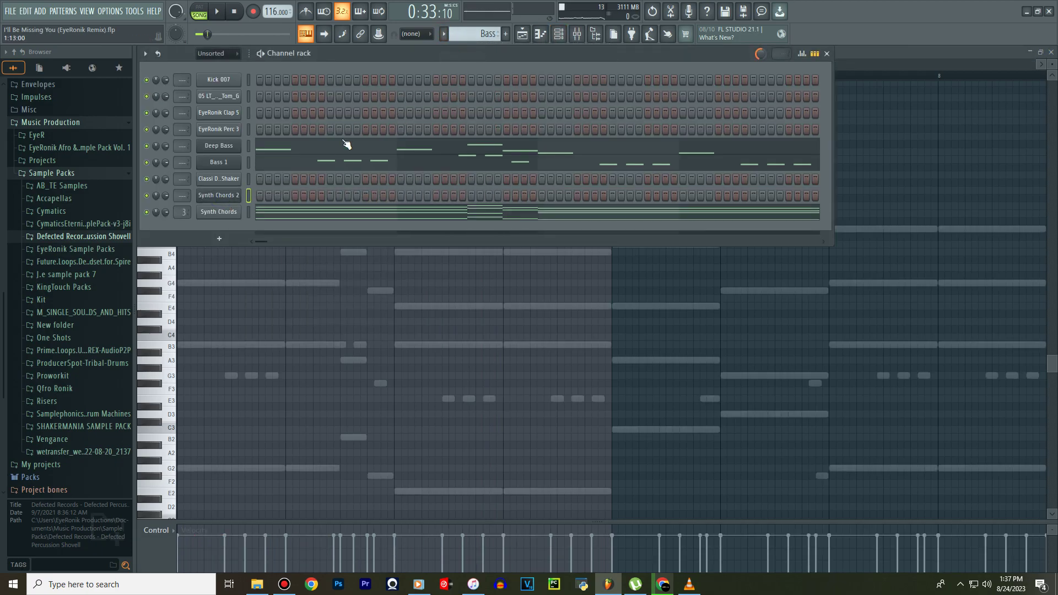
right_click(239, 196)
click(350, 216)
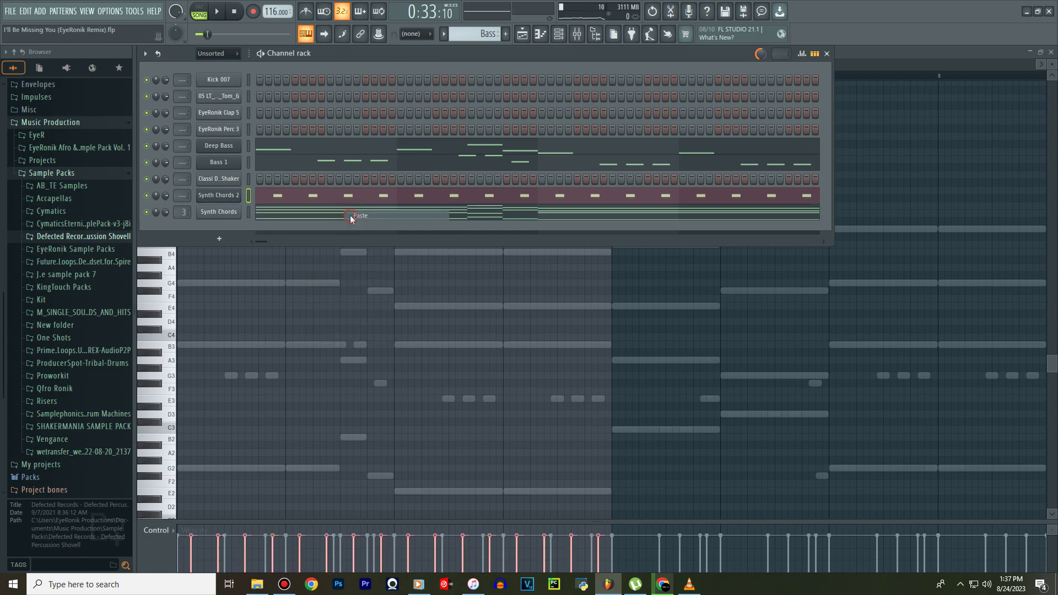
In the Bass pattern's Synth Chords 2 piano roll, put the first six notes on G5, the following two on A5 and bars 3–4 on B5.
key(F9)
key(F7)
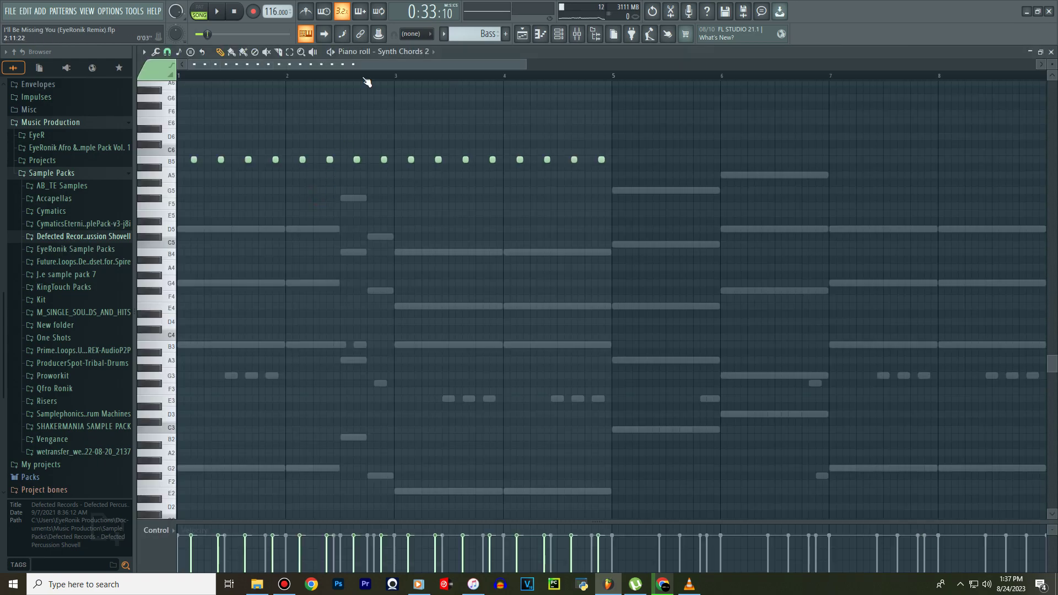
scroll(366, 82, down, 5)
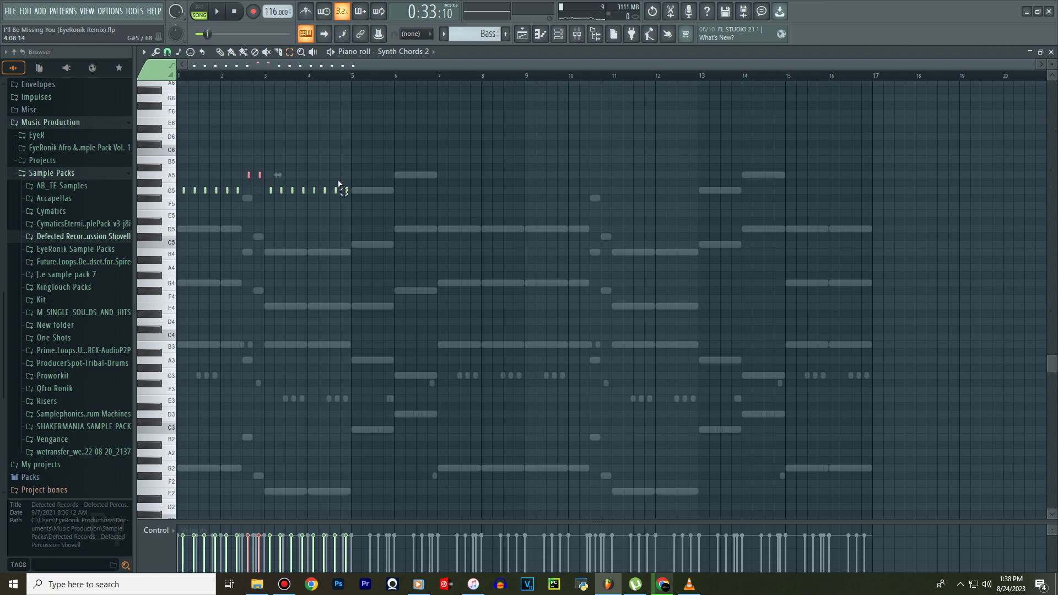
drag(270, 206, 269, 208)
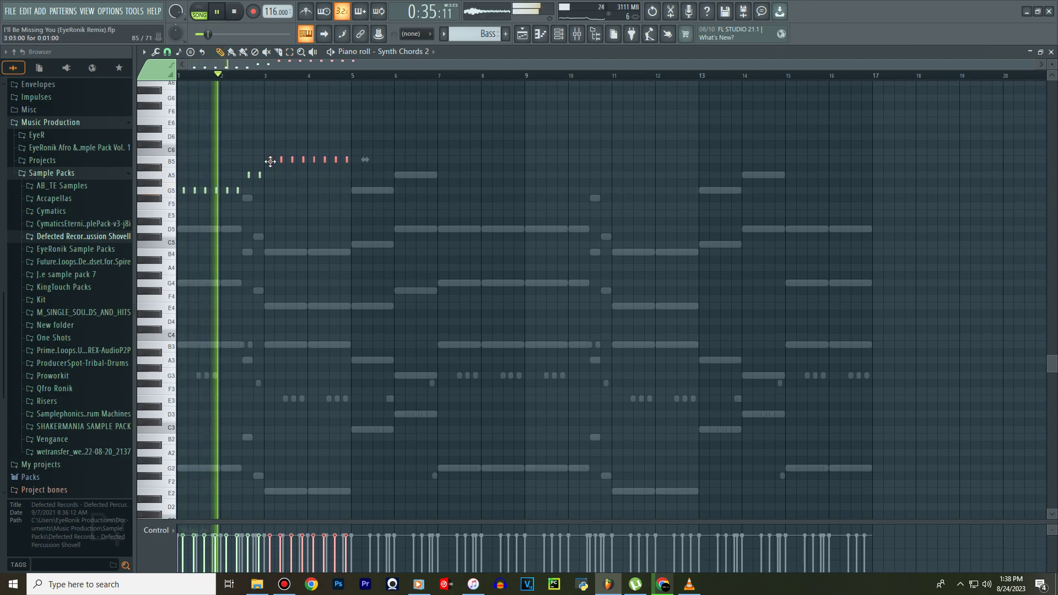
Copy the notes of bars 3–4 into bars 5–6 at G5 and lower the bar 6 notes to F#5.
drag(270, 162, 357, 190)
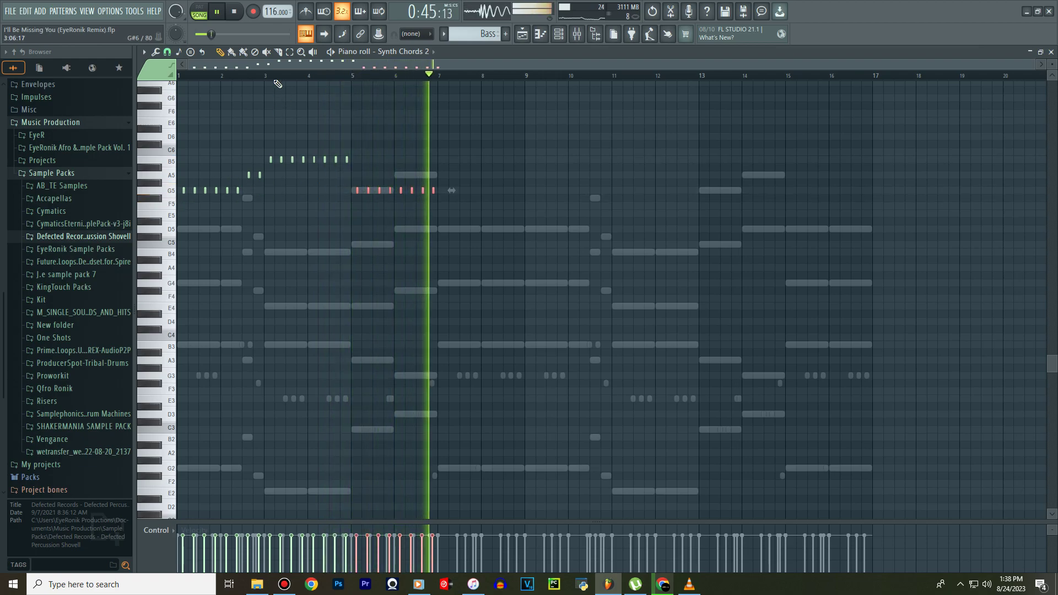
click(447, 194)
drag(447, 194, 400, 200)
key(Down)
Copy the B5 notes of bars 3–4 into bars 7–8 and duplicate the whole eight-bar melody into bars 9–16.
drag(361, 155, 270, 165)
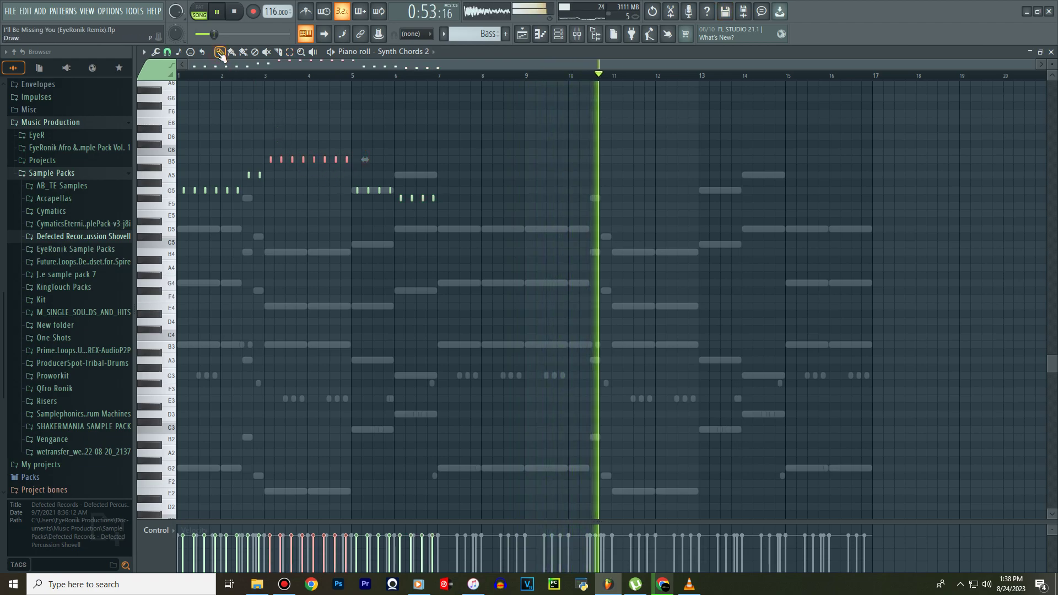
drag(271, 162, 445, 161)
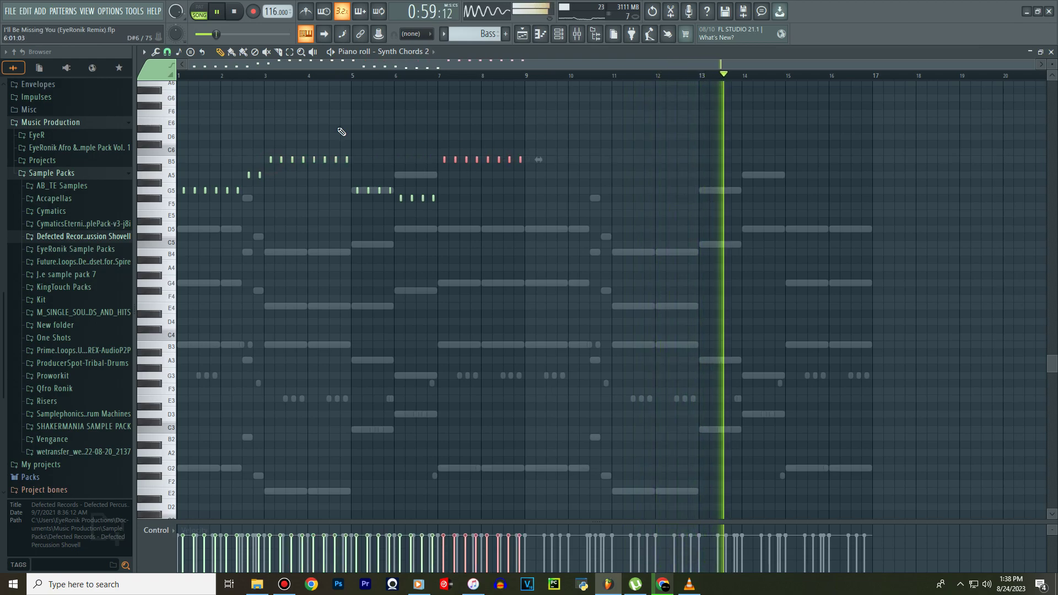
drag(590, 149, 192, 202)
click(220, 53)
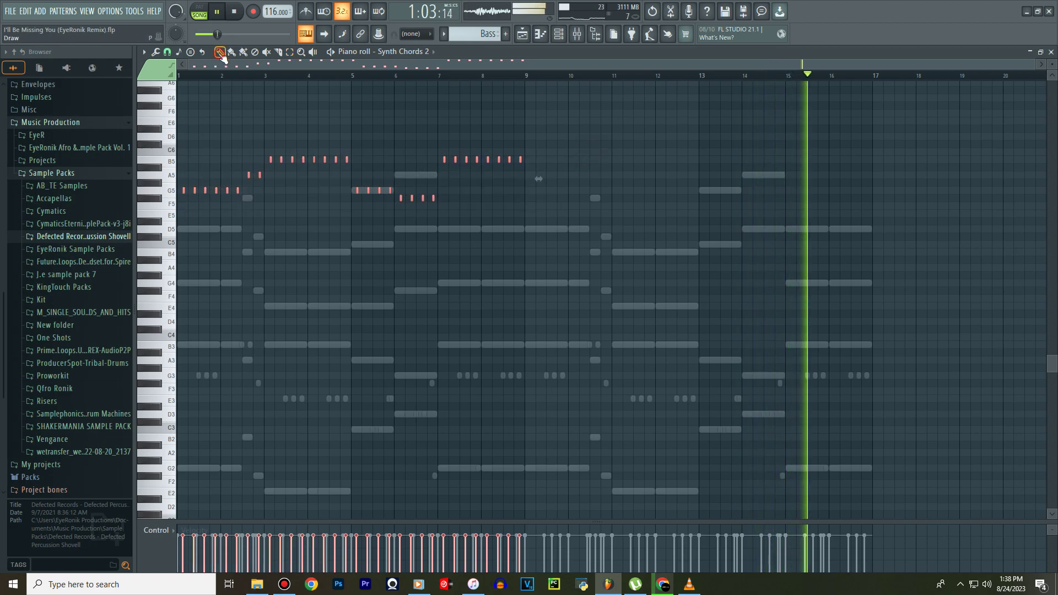
drag(232, 186, 529, 187)
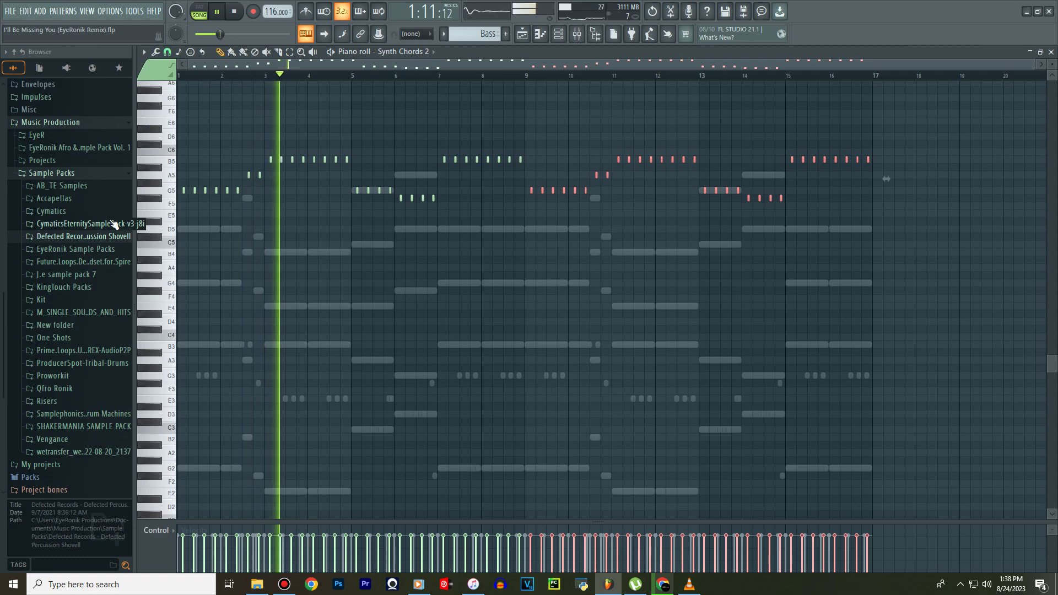
Audition the clap samples in the Claps folder of the Eye Essential Pack, inside EyeRonik Afro & Deep Sample Pack Vol. 1.
click(86, 249)
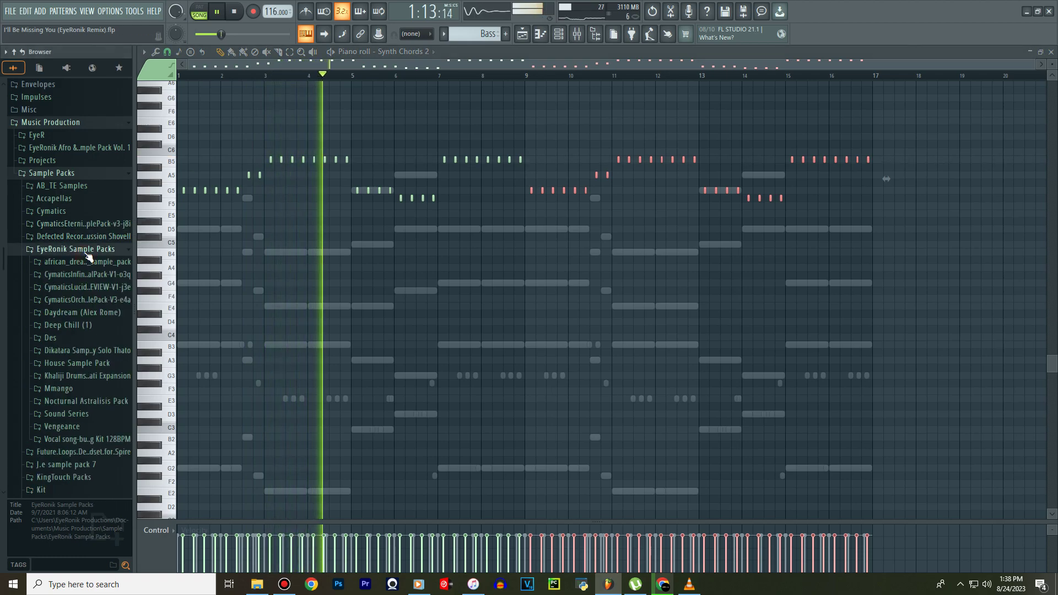
click(86, 249)
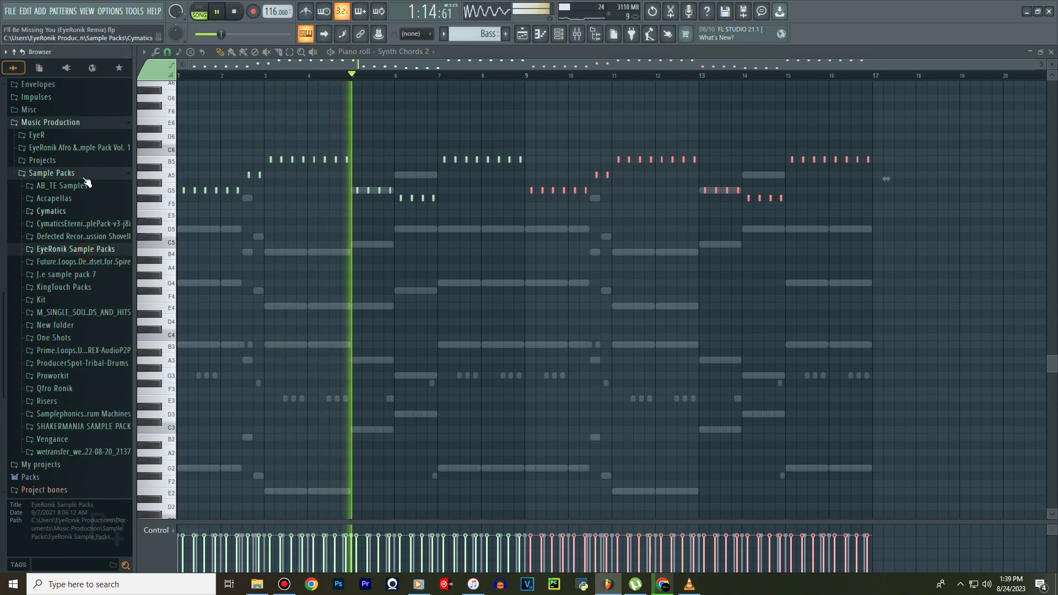
click(85, 152)
click(61, 213)
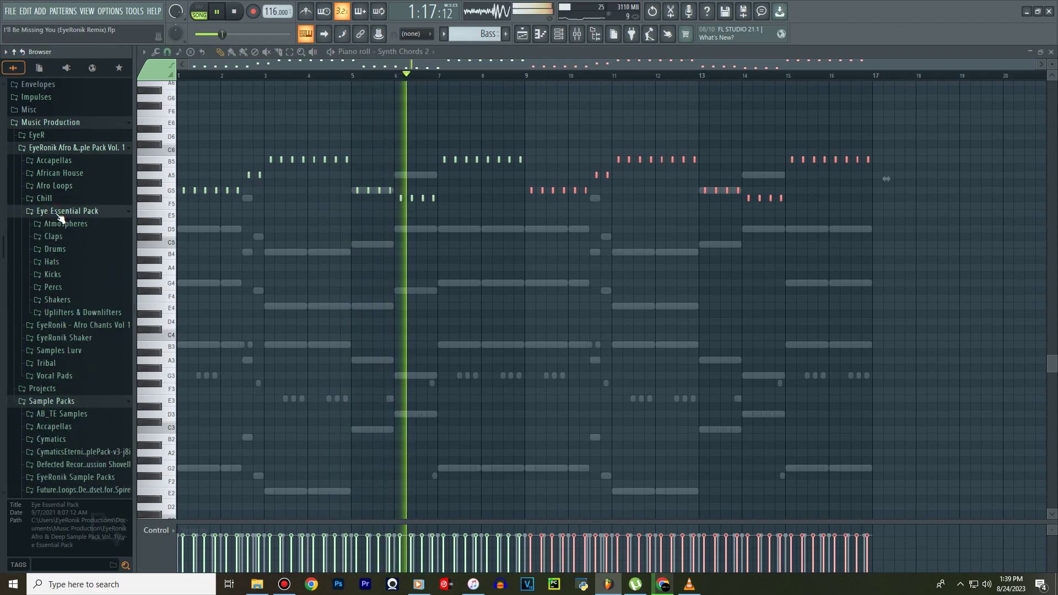
click(55, 237)
click(65, 249)
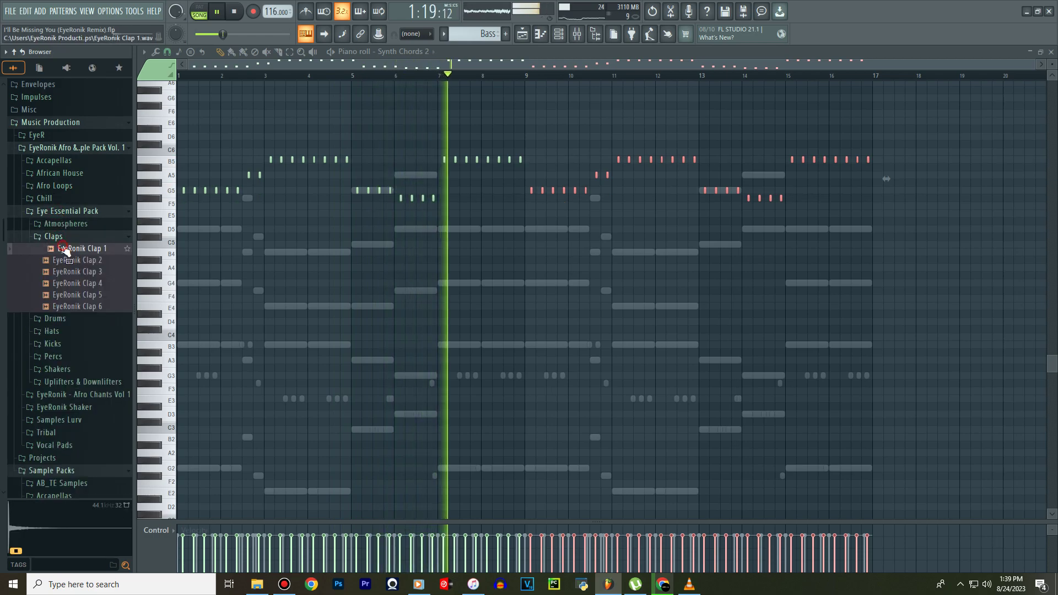
click(75, 272)
click(77, 283)
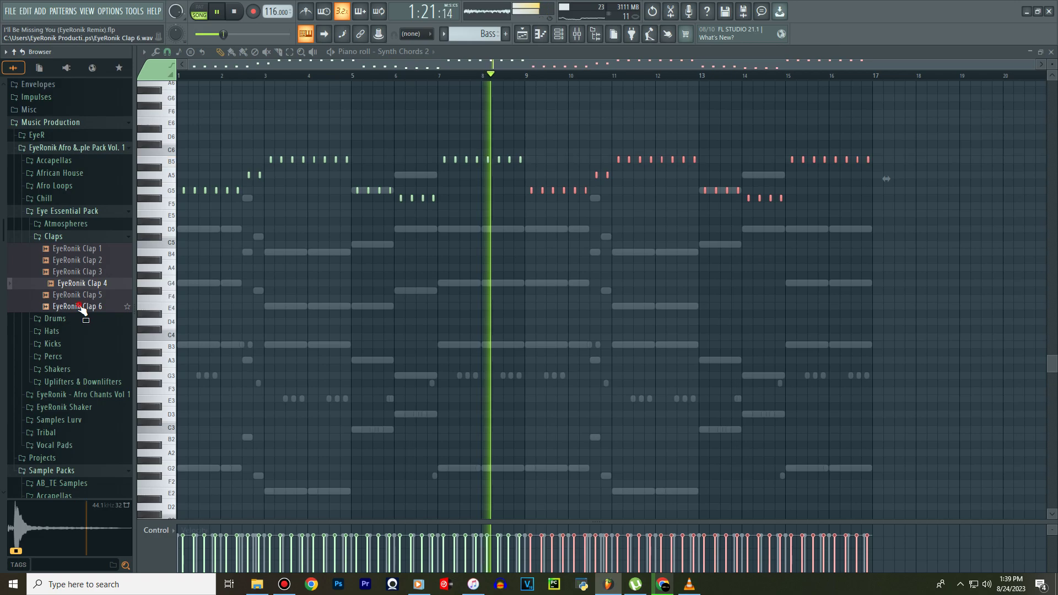
click(79, 306)
click(82, 296)
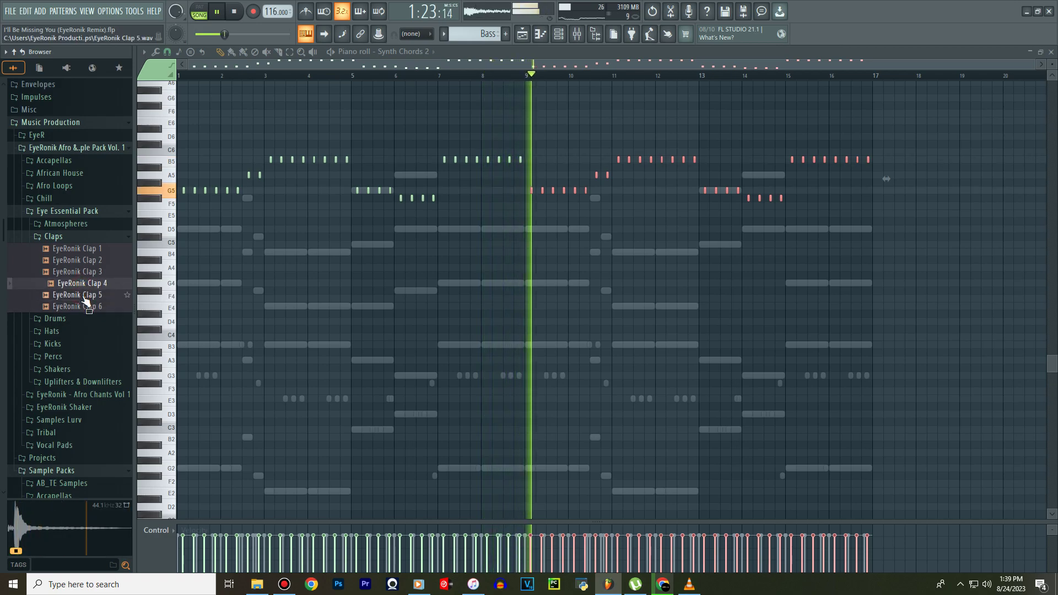
click(88, 306)
Switch the channel rack to Pattern 1 and add the EyeRonik Clap 6 sample as a new channel.
drag(90, 313, 257, 85)
key(F6)
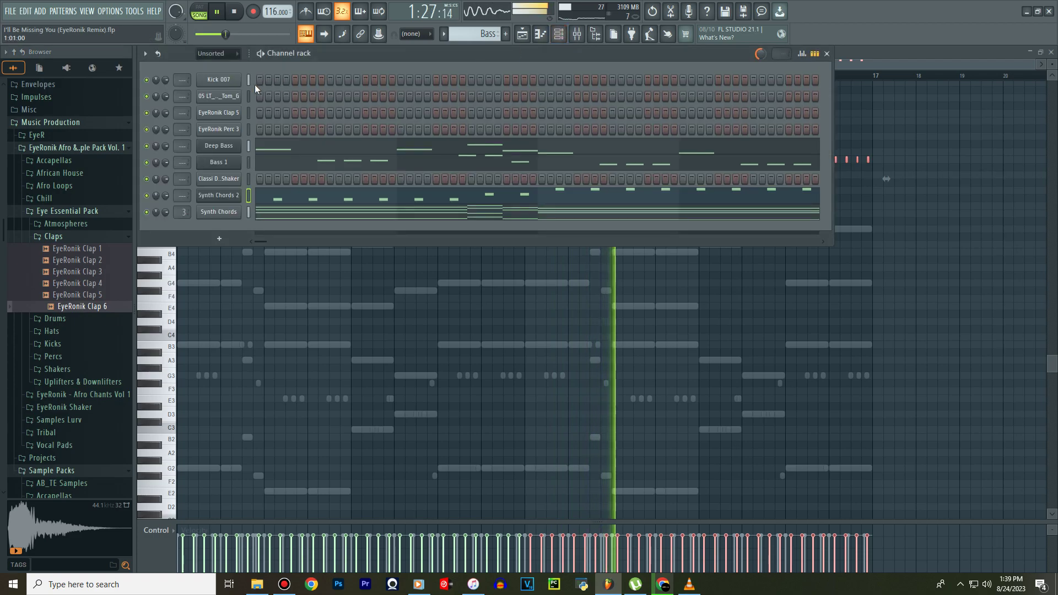
click(444, 34)
click(458, 48)
drag(61, 306, 200, 229)
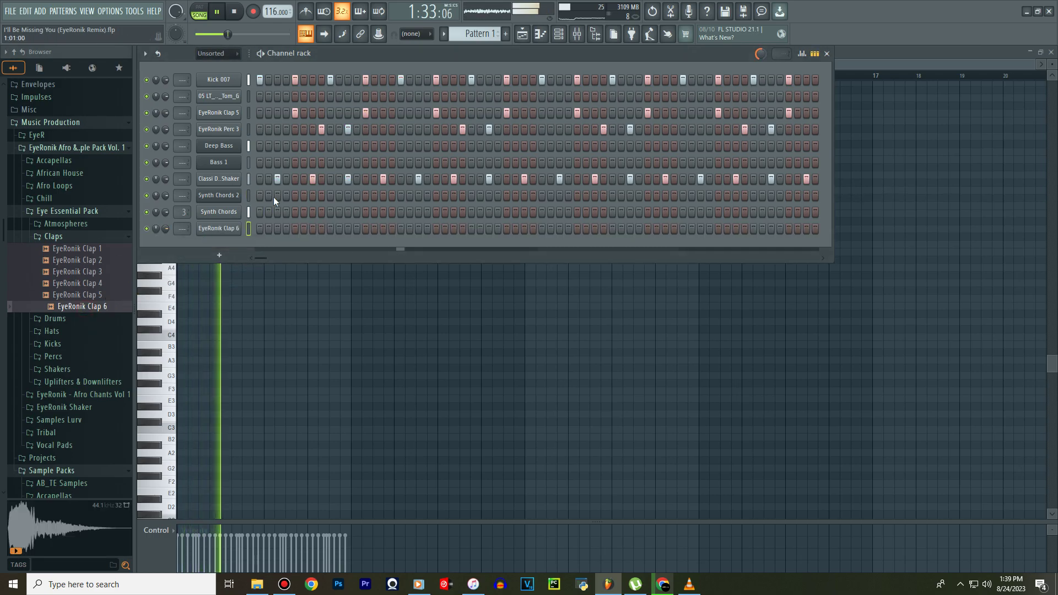
Copy the step sequence of EyeRonik Clap 5 and paste it into the EyeRonik Clap 6 channel.
right_click(227, 113)
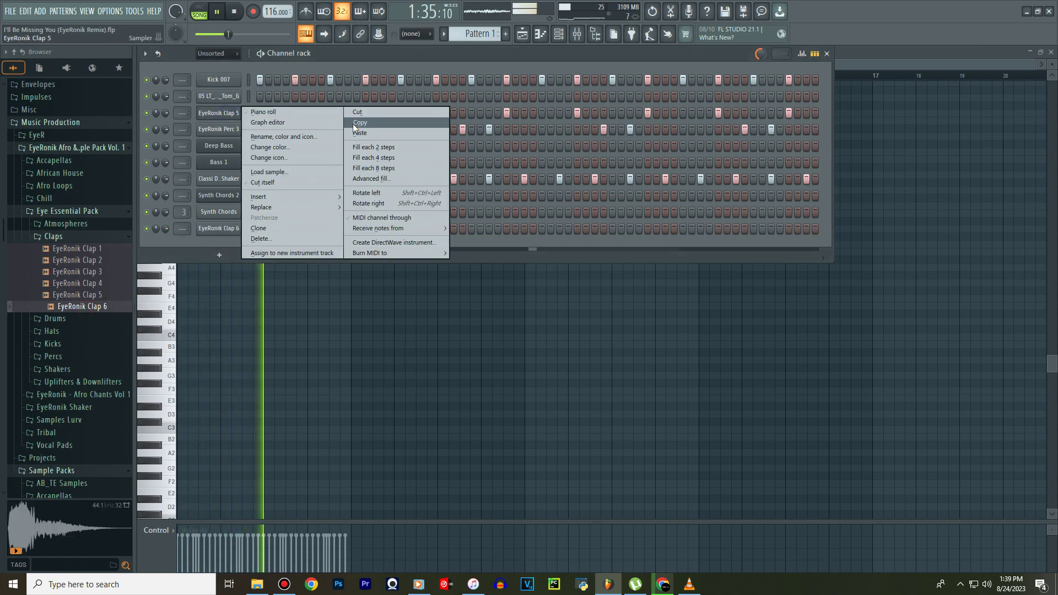
key(Escape)
right_click(219, 228)
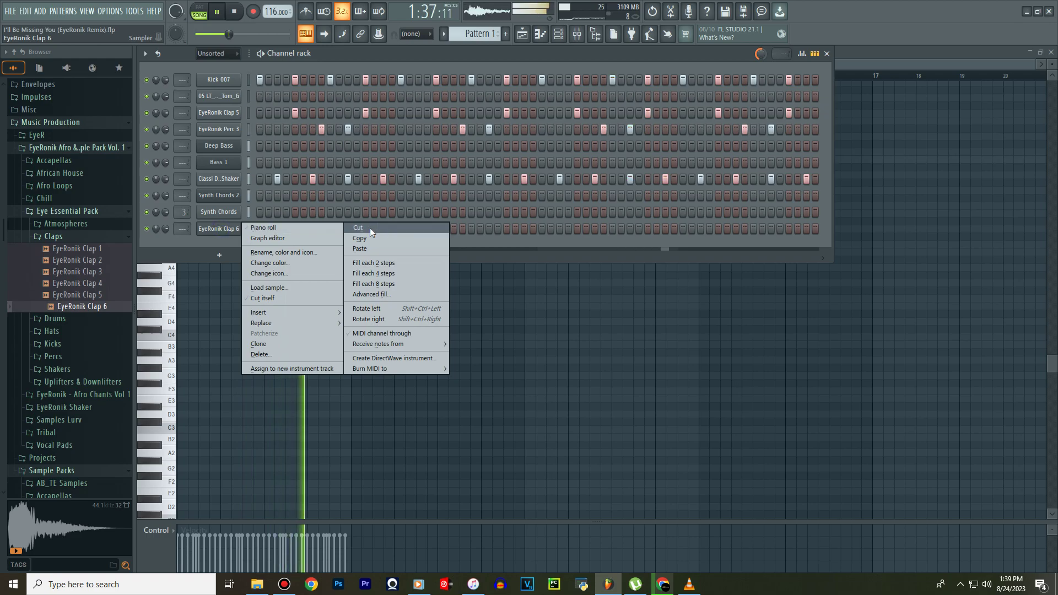
click(359, 249)
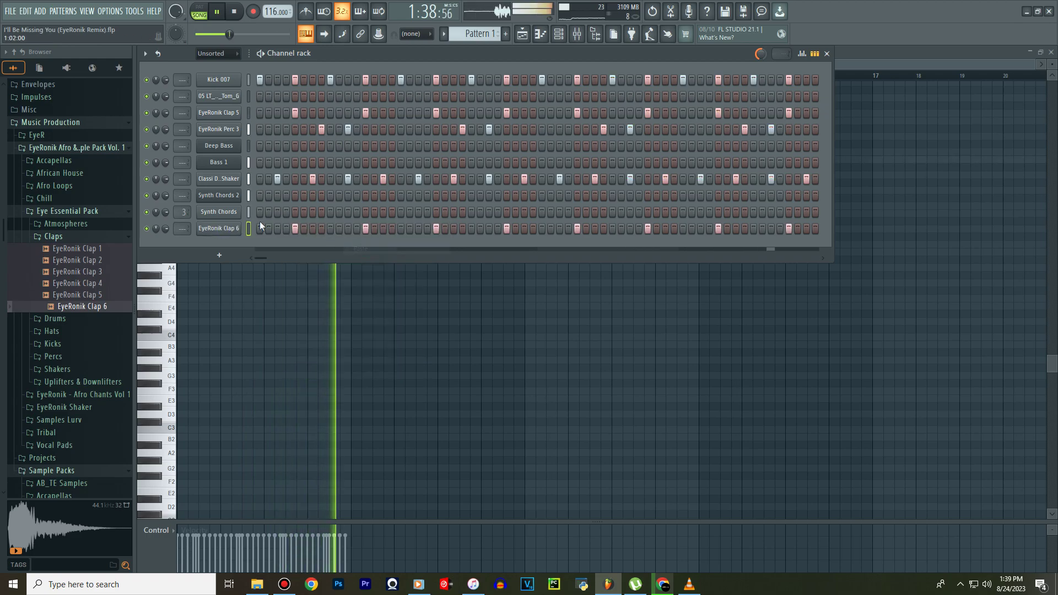
Normalize the EyeRonik Clap 6 sample and set its quick fade-out to 73%.
click(231, 230)
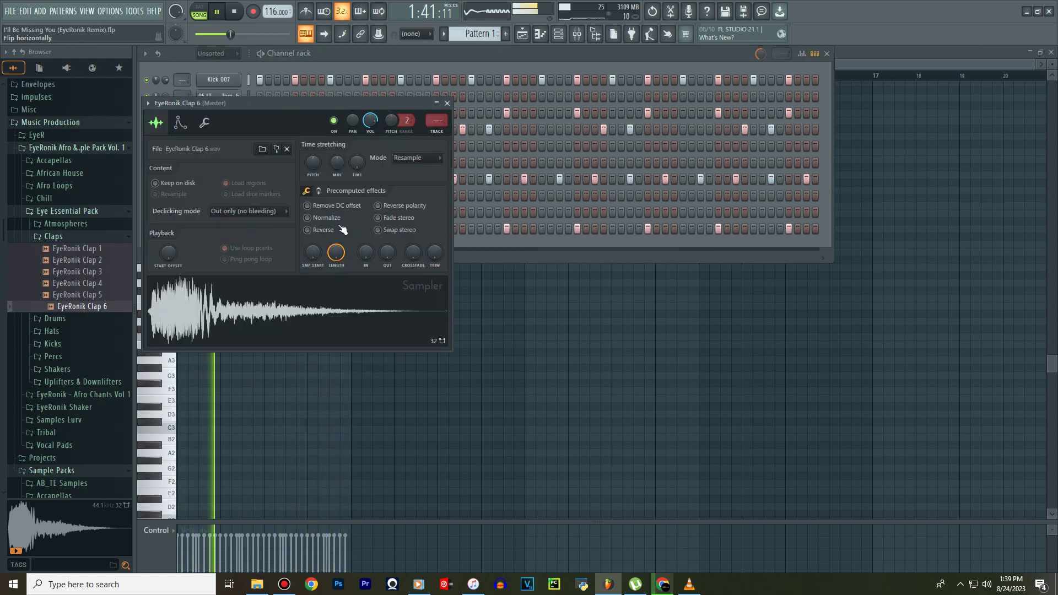
click(342, 229)
click(323, 227)
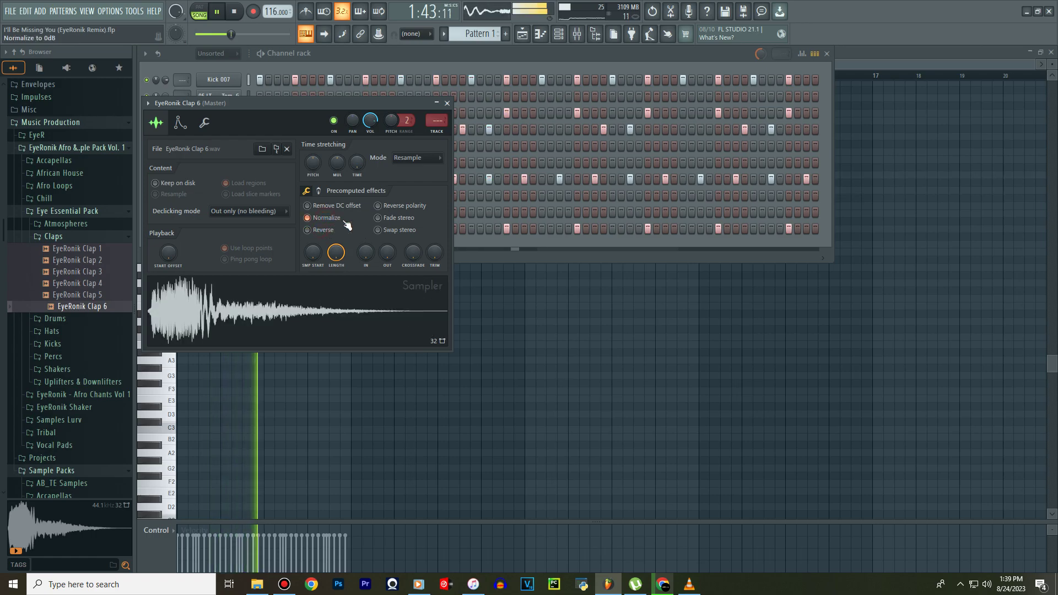
mouse_move(384, 258)
mouse_down()
mouse_move(384, 226)
mouse_move(384, 238)
mouse_up()
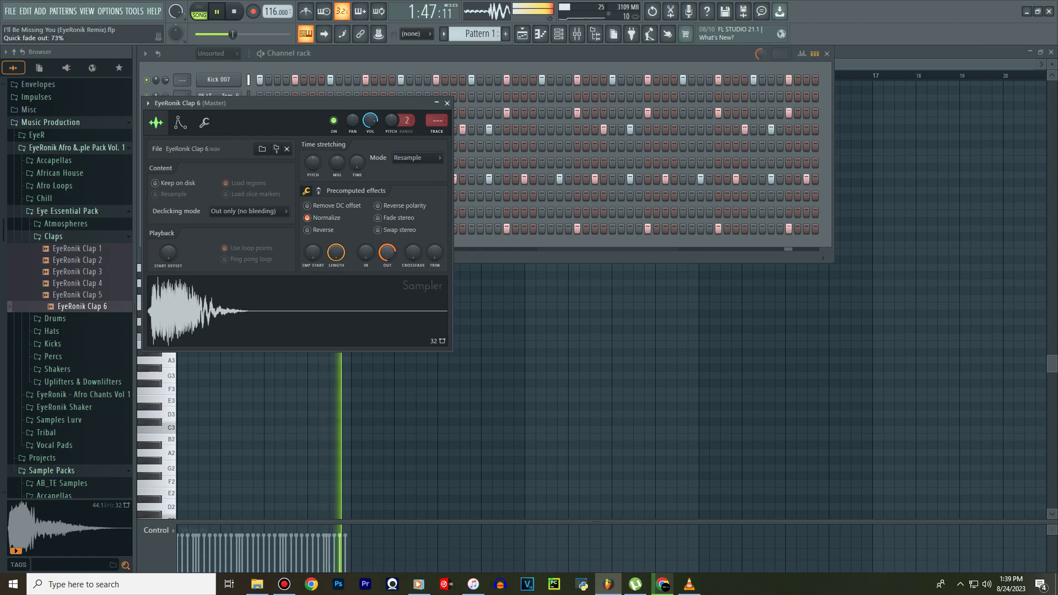
click(447, 103)
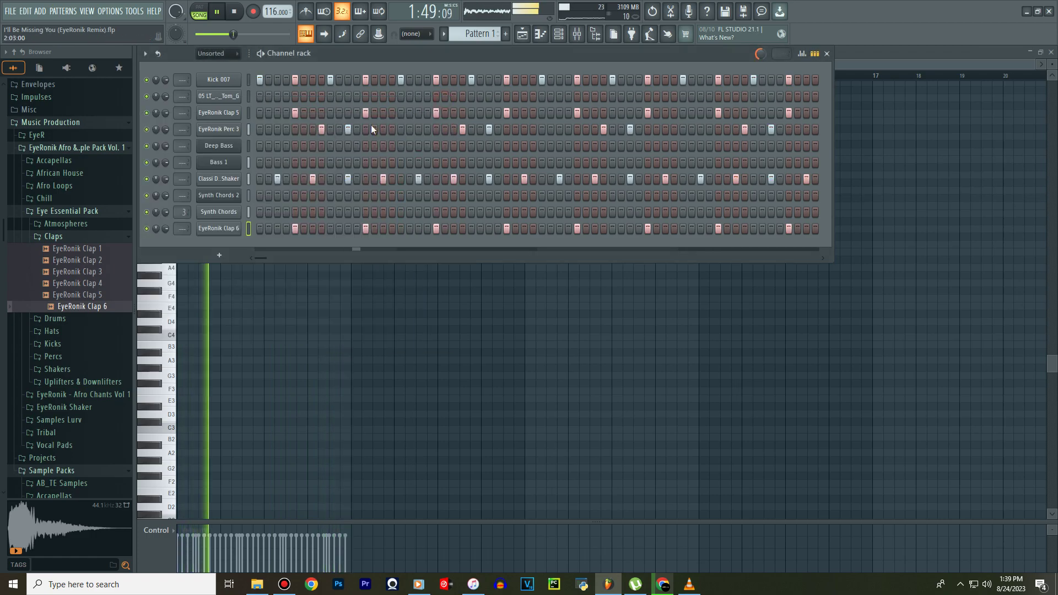
Audition claps 1 to 4 and add EyeRonik Clap 4 as a new channel below EyeRonik Clap 6.
click(77, 249)
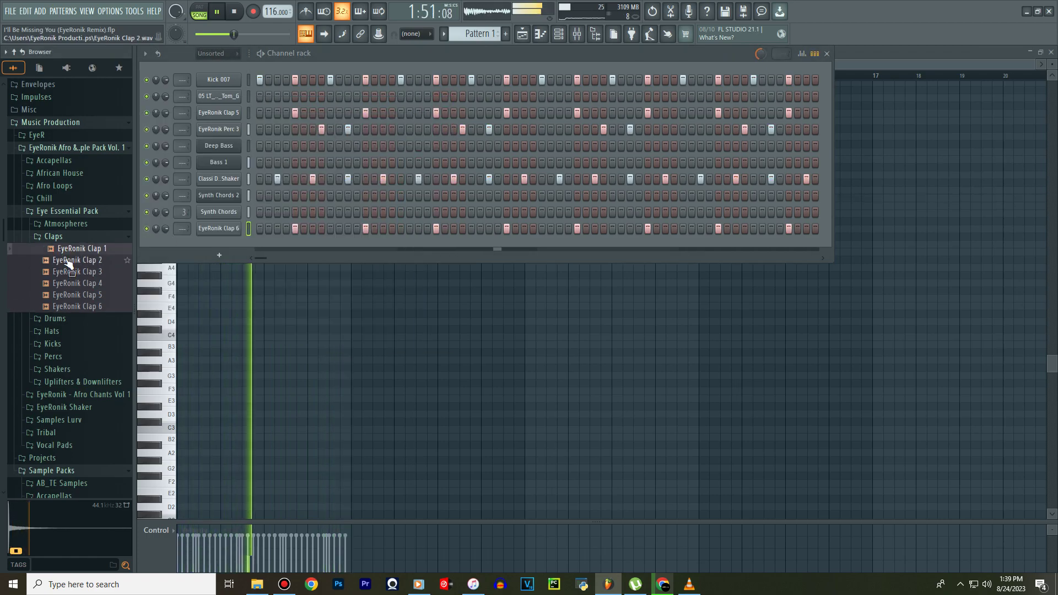
click(65, 263)
click(72, 273)
click(74, 282)
click(76, 275)
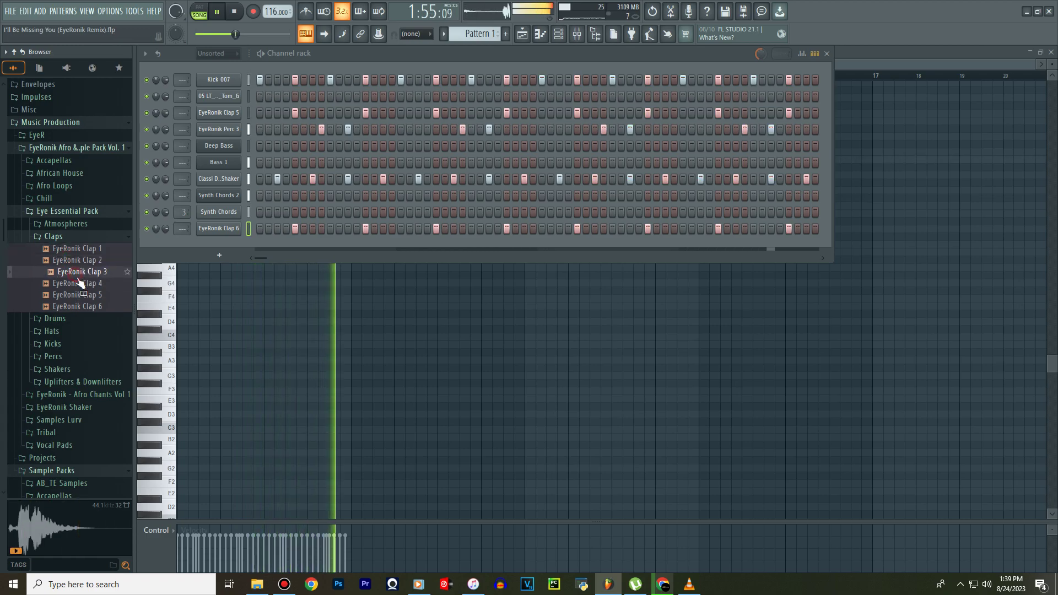
click(78, 284)
drag(79, 287, 204, 245)
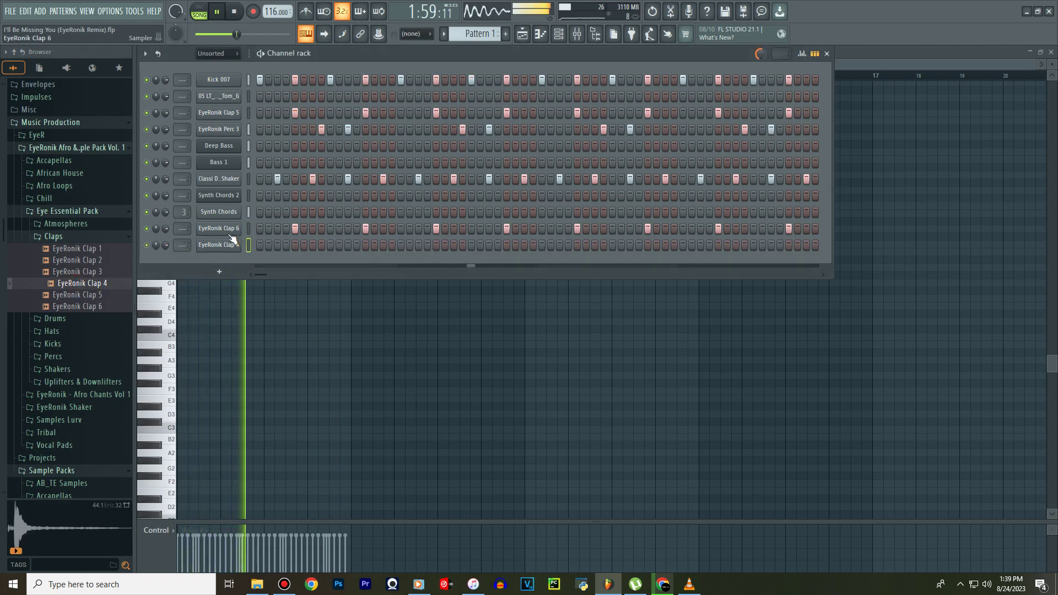
Copy the EyeRonik Clap 6 step sequence and paste it into the EyeRonik Clap 4 channel.
right_click(232, 243)
click(356, 240)
right_click(202, 247)
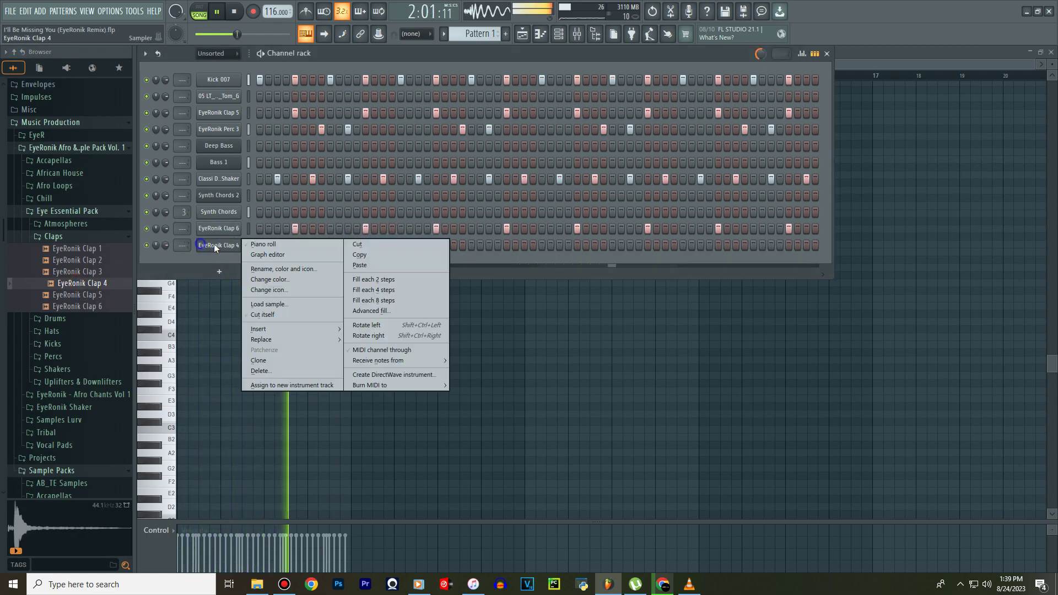
click(377, 264)
Raise the time-stretching pitch of the EyeRonik Clap 4 sample by 150 cents.
click(207, 247)
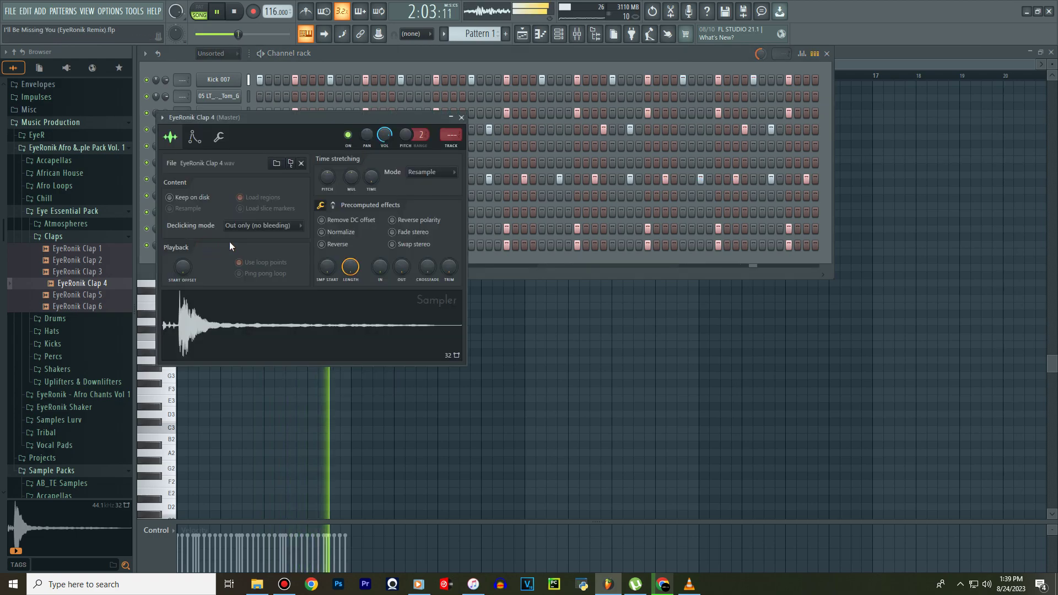
drag(323, 188, 323, 196)
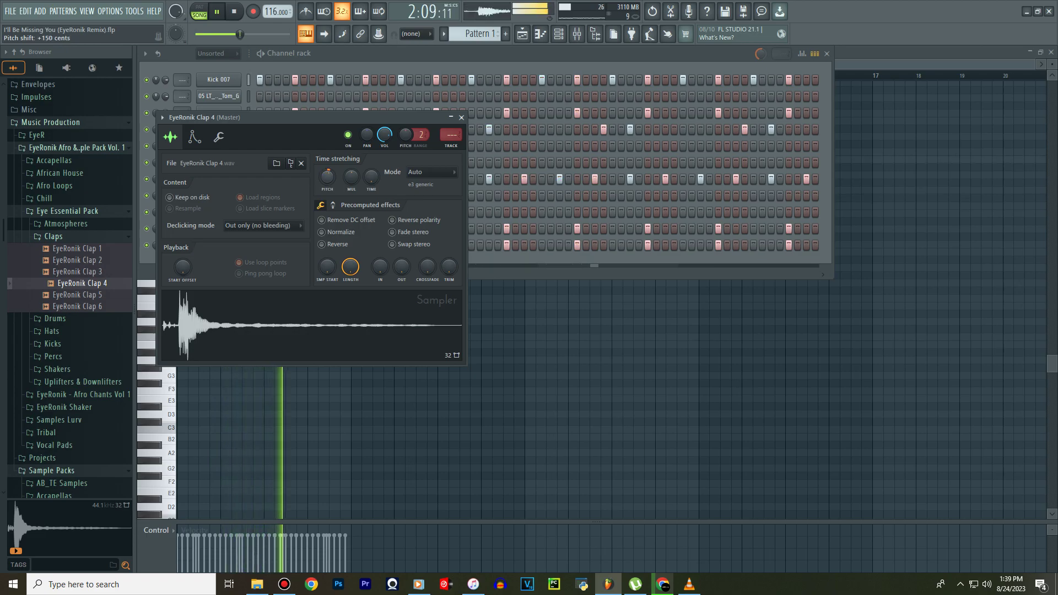
click(462, 118)
Normalize the EyeRonik Clap 4 sample and set its quick fade-out to 25%.
right_click(223, 247)
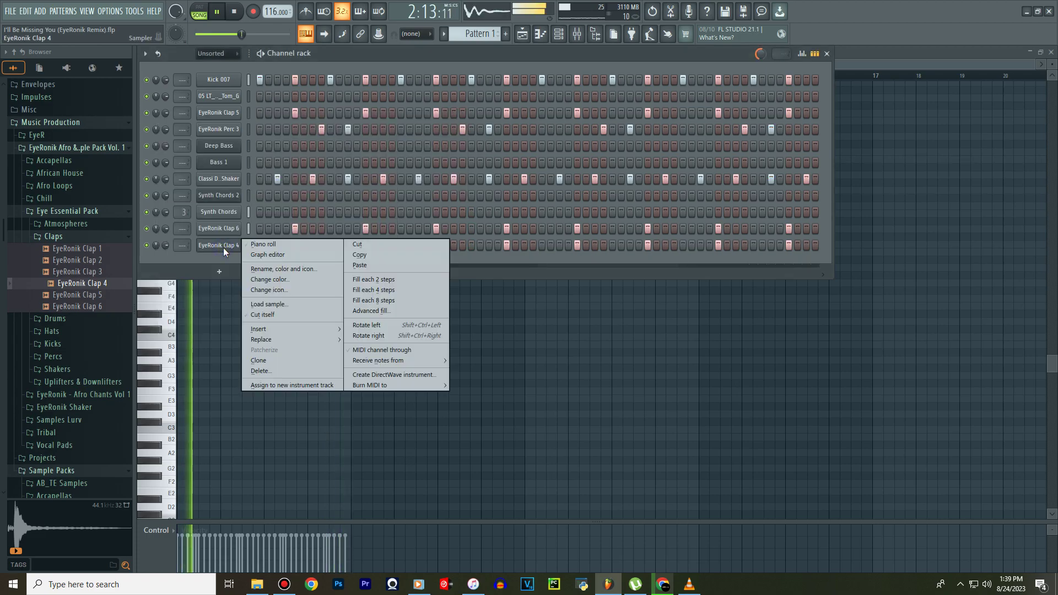
click(223, 247)
click(226, 248)
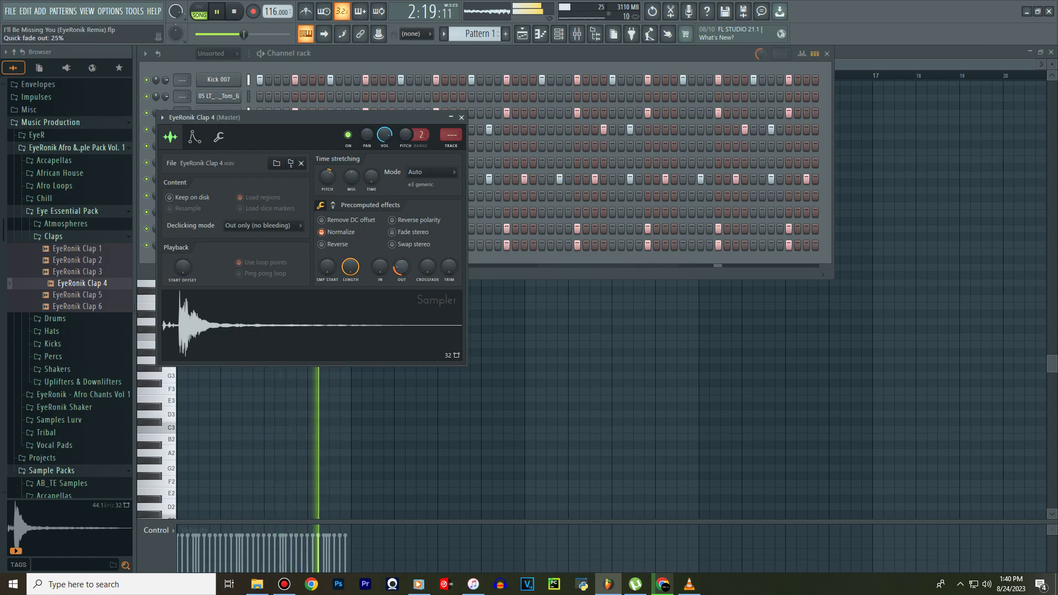
click(462, 118)
In the piano roll of EyeRonik Clap 4, move all its notes one step earlier, then return to the channel rack.
right_click(227, 246)
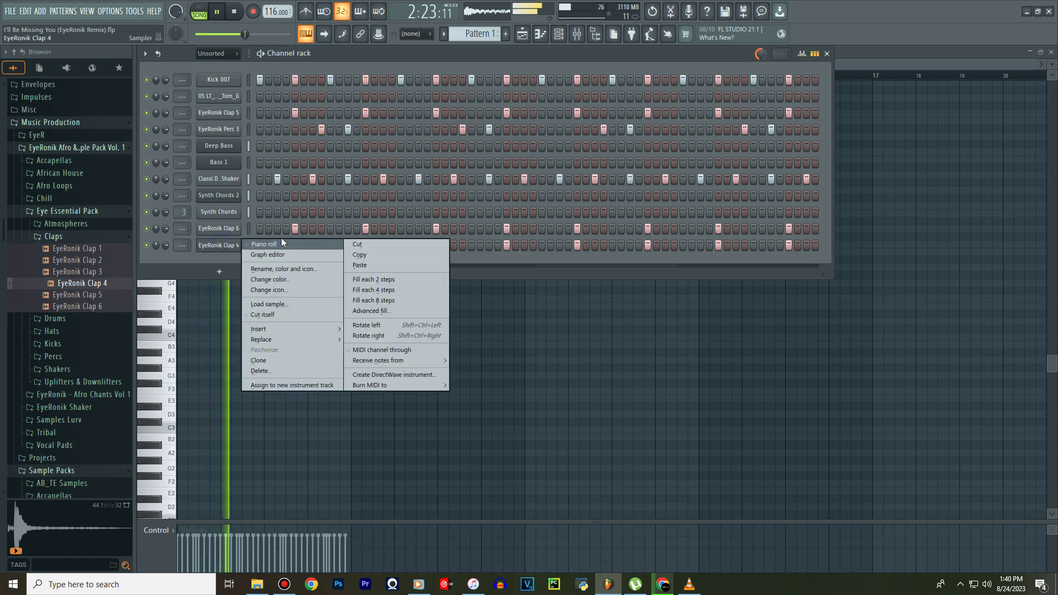
click(281, 246)
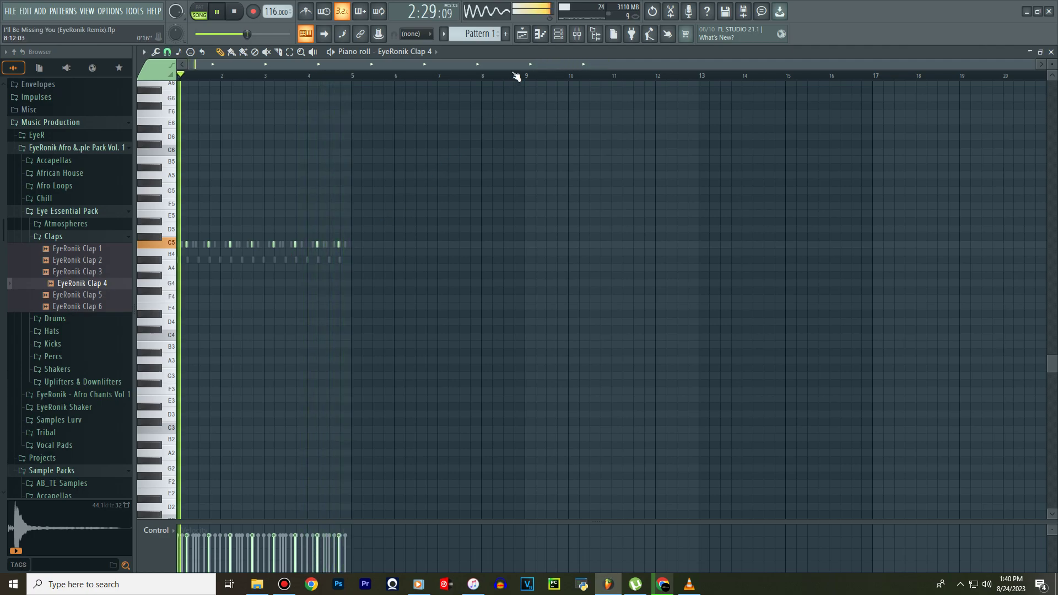
click(559, 37)
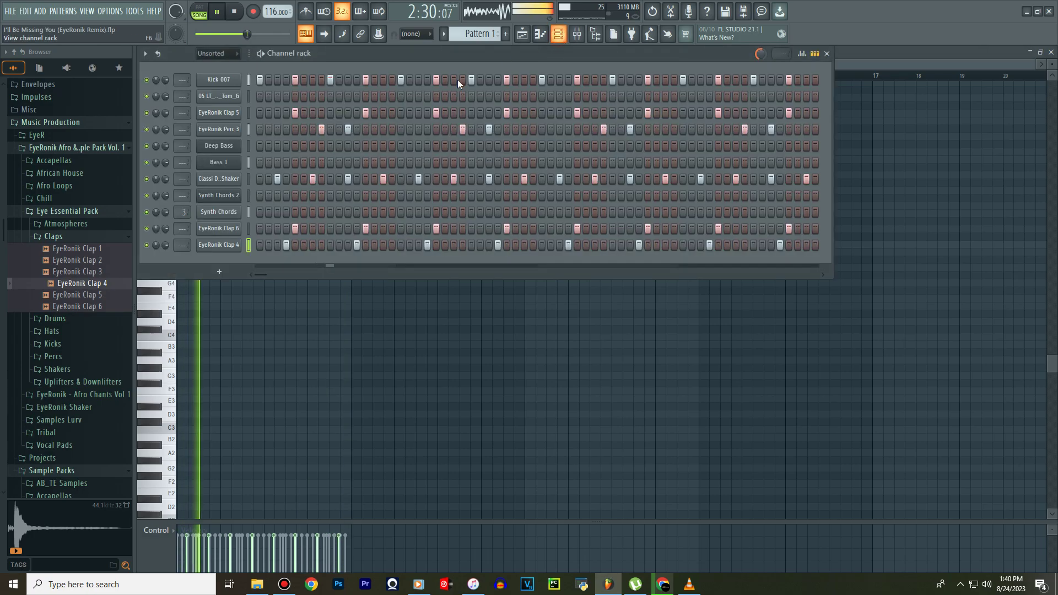
Collapse the open sample folders and add an Xpand!2_x64 instrument channel to the channel rack.
click(65, 238)
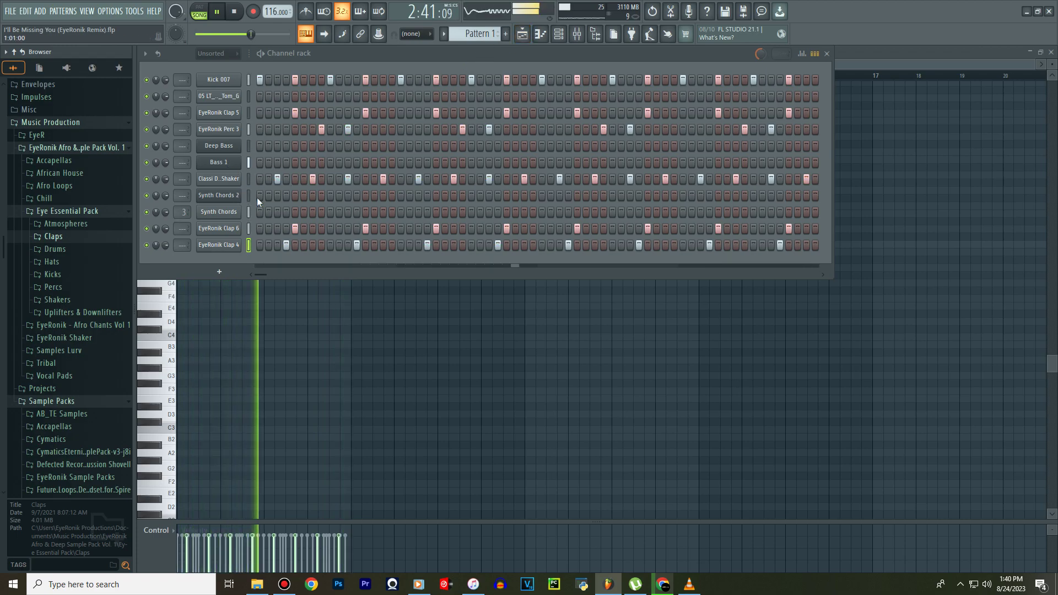
click(70, 212)
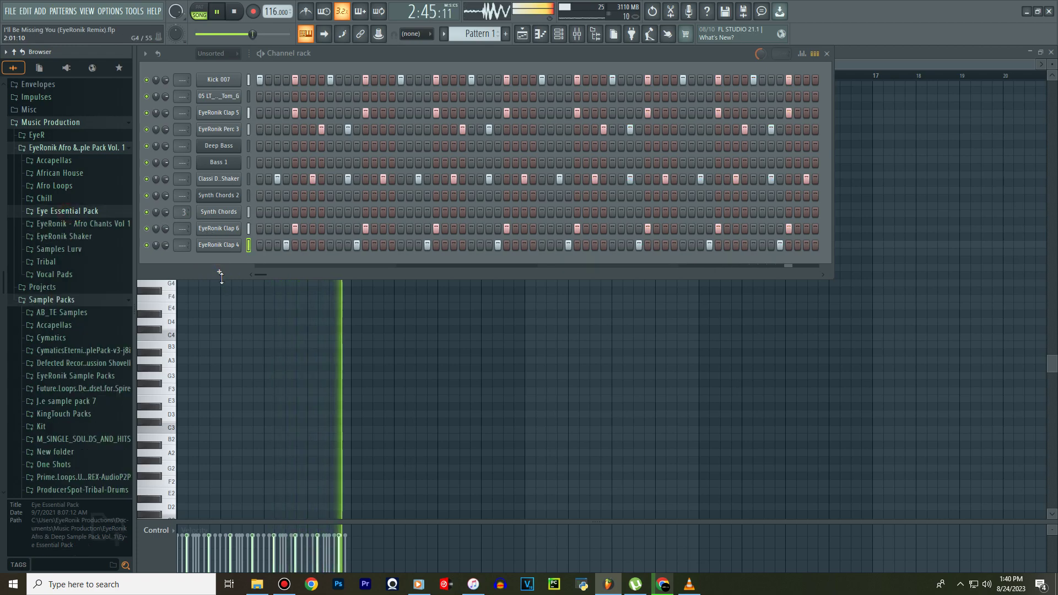
click(220, 272)
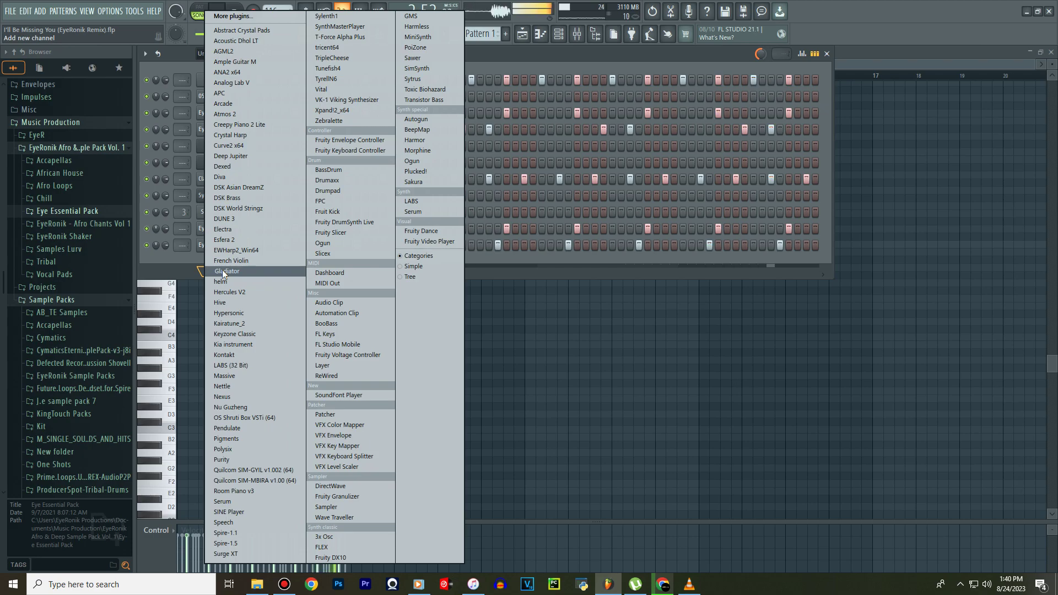
click(222, 273)
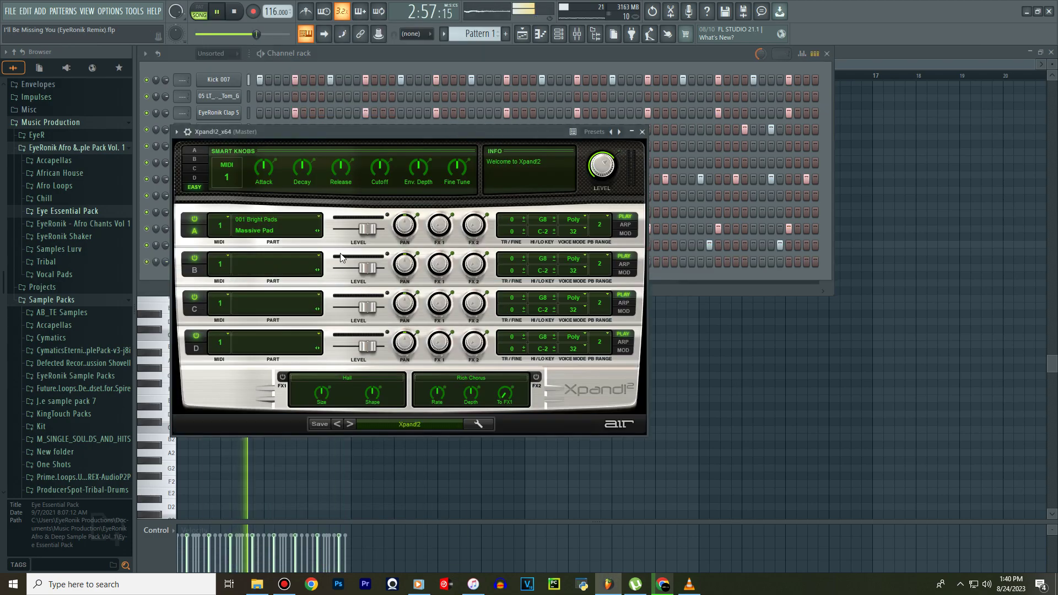
click(642, 132)
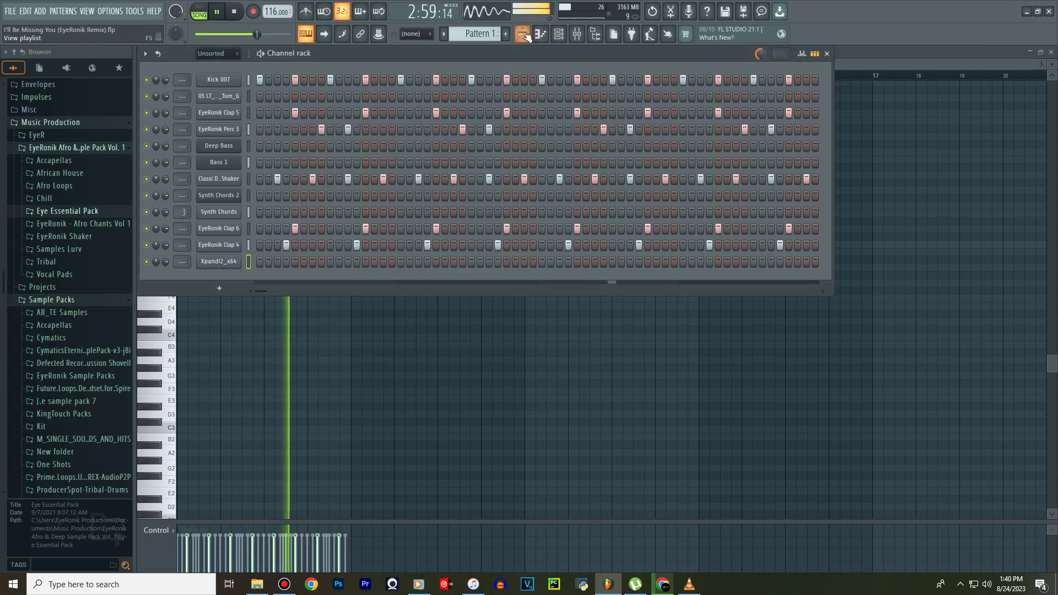
Select bars 33 to 96 in the playlist, play that section and bring the channel rack back up.
click(522, 34)
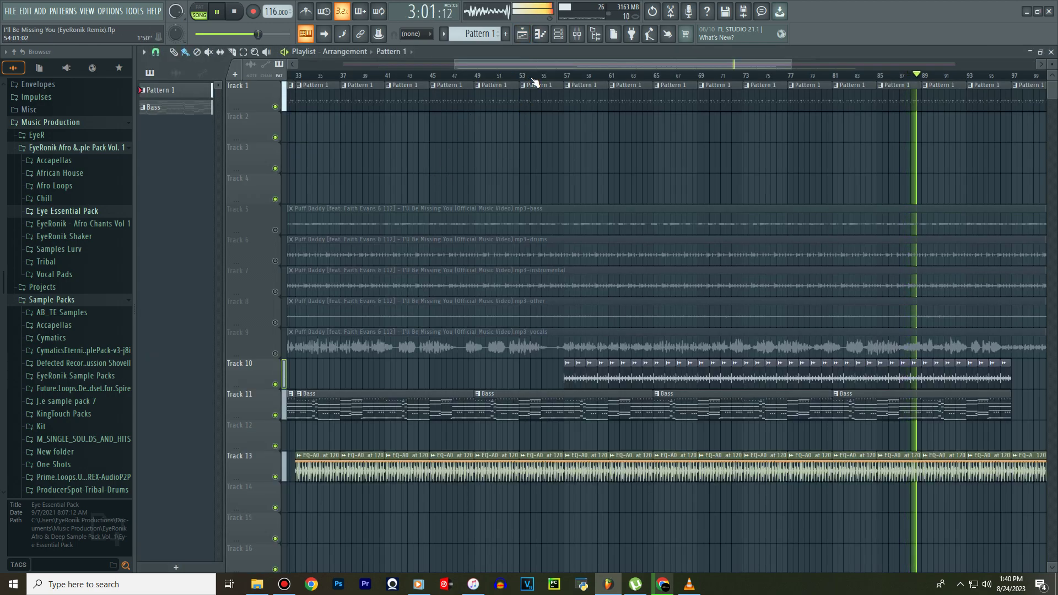
scroll(535, 81, down, 4)
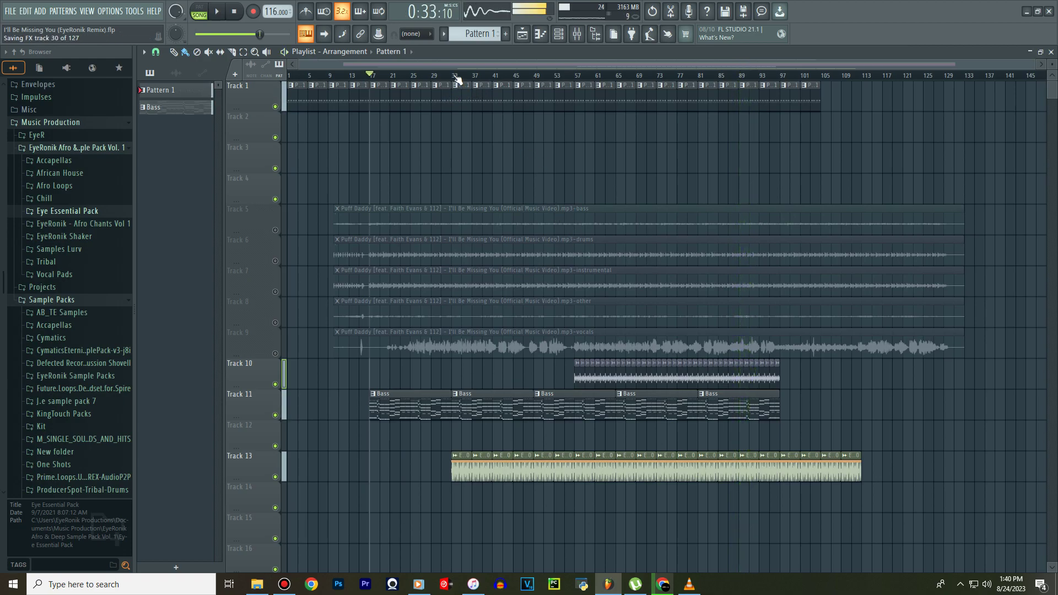
drag(495, 77, 768, 77)
key(space)
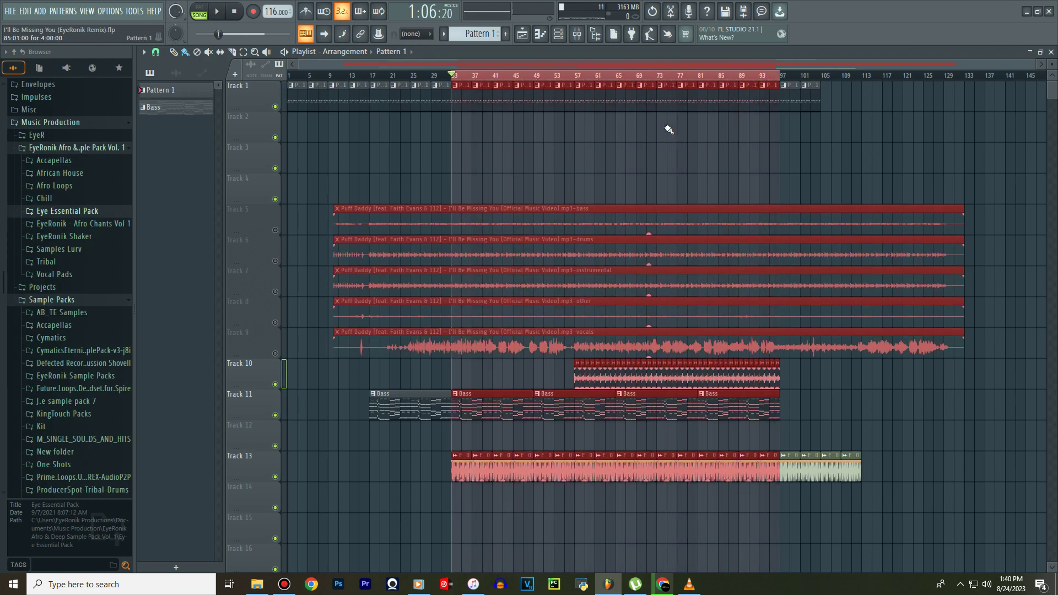
click(560, 37)
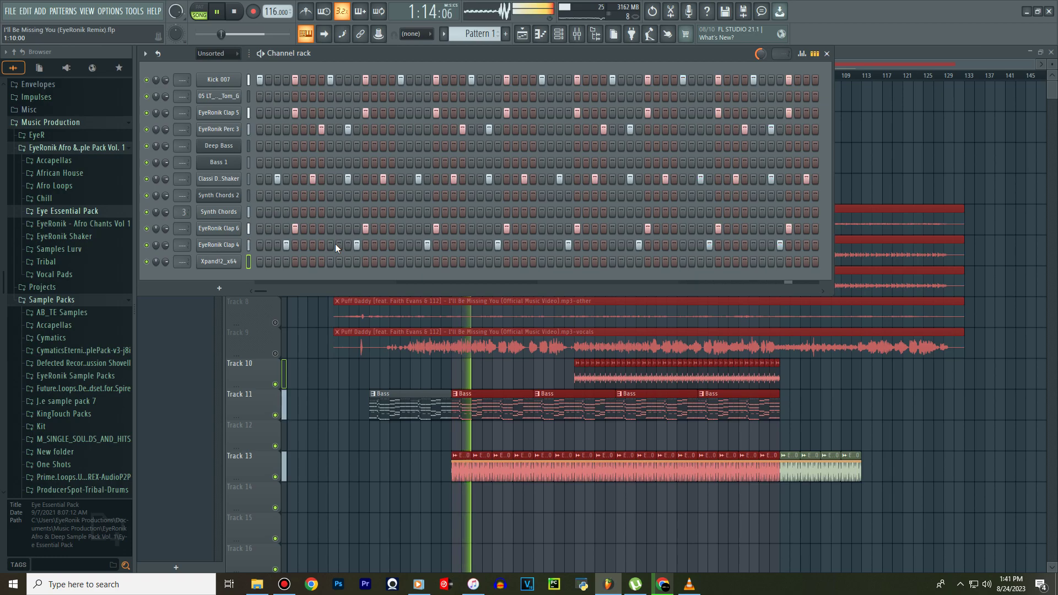
Switch to the Bass pattern, check the Synth Chords notes in the piano roll and copy them from the channel rack.
click(445, 34)
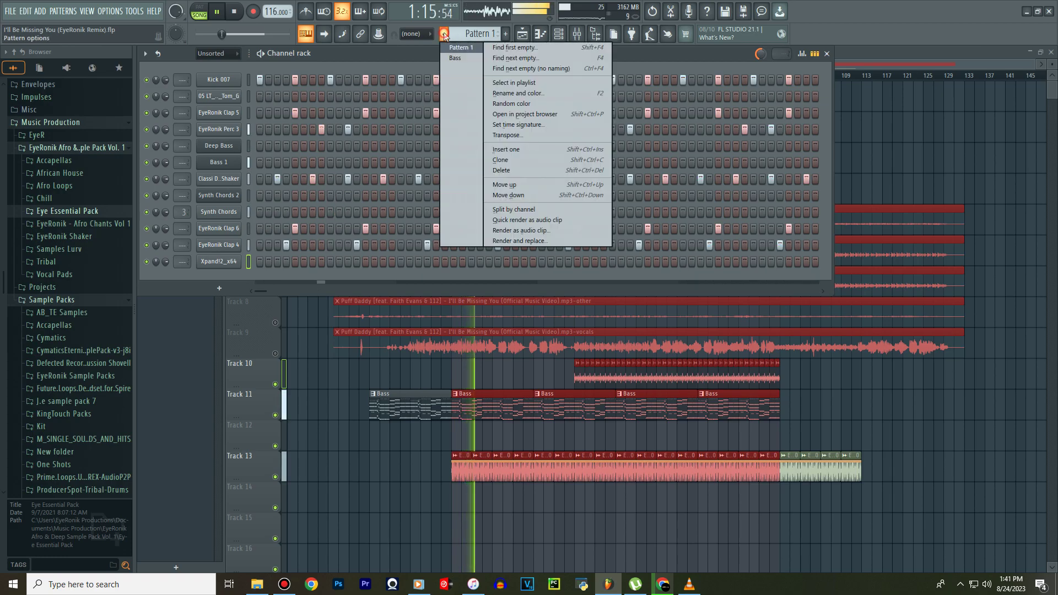
click(455, 59)
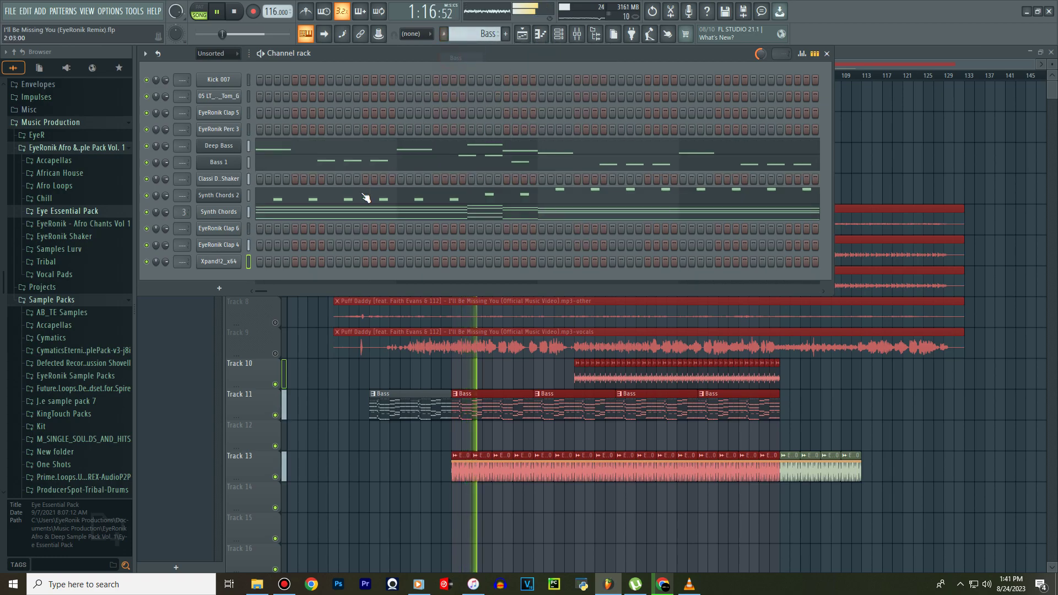
right_click(219, 166)
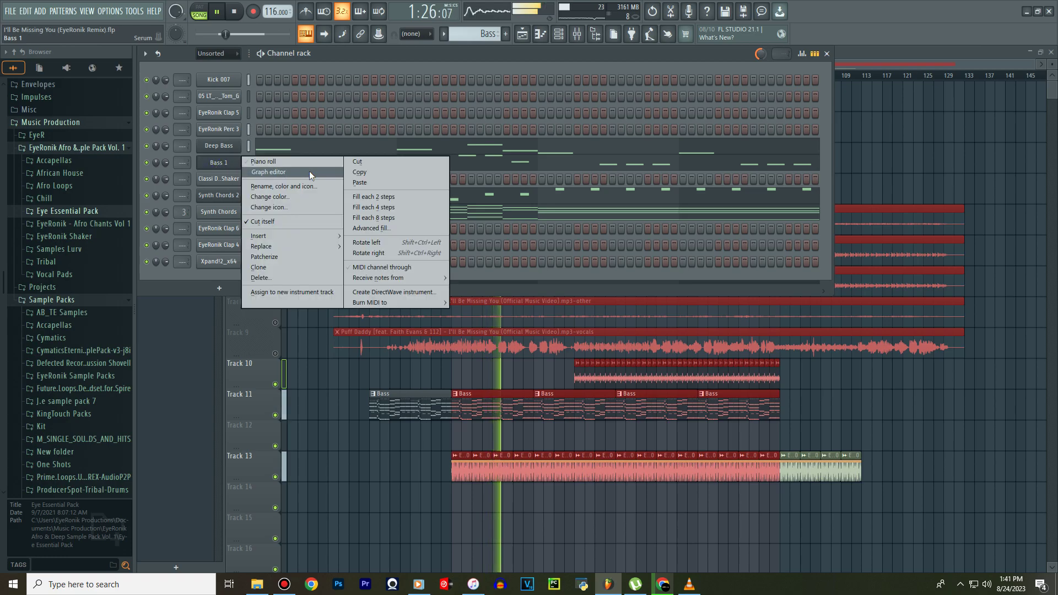
click(490, 213)
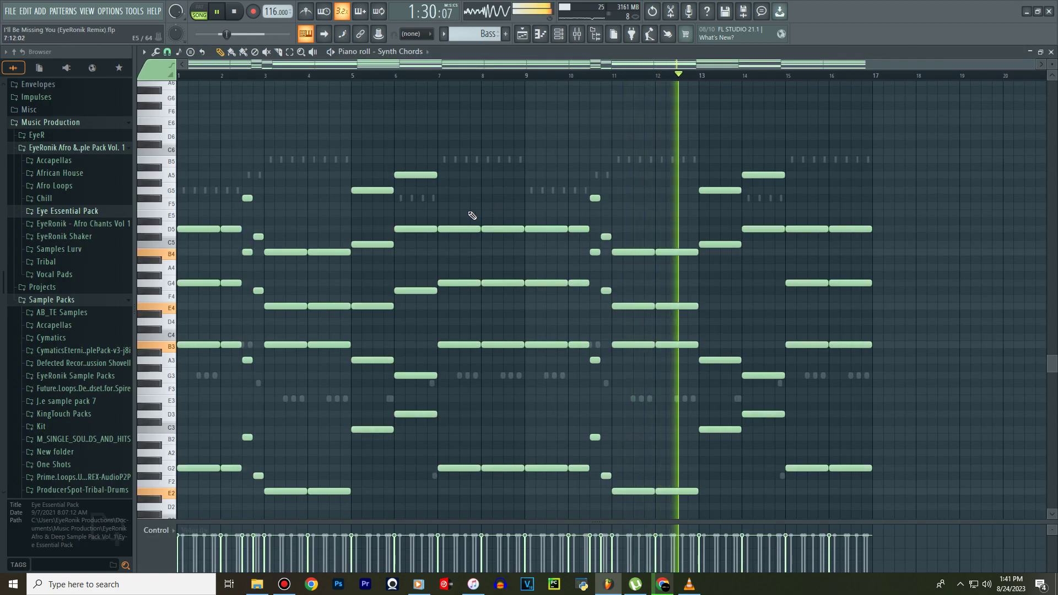
click(557, 35)
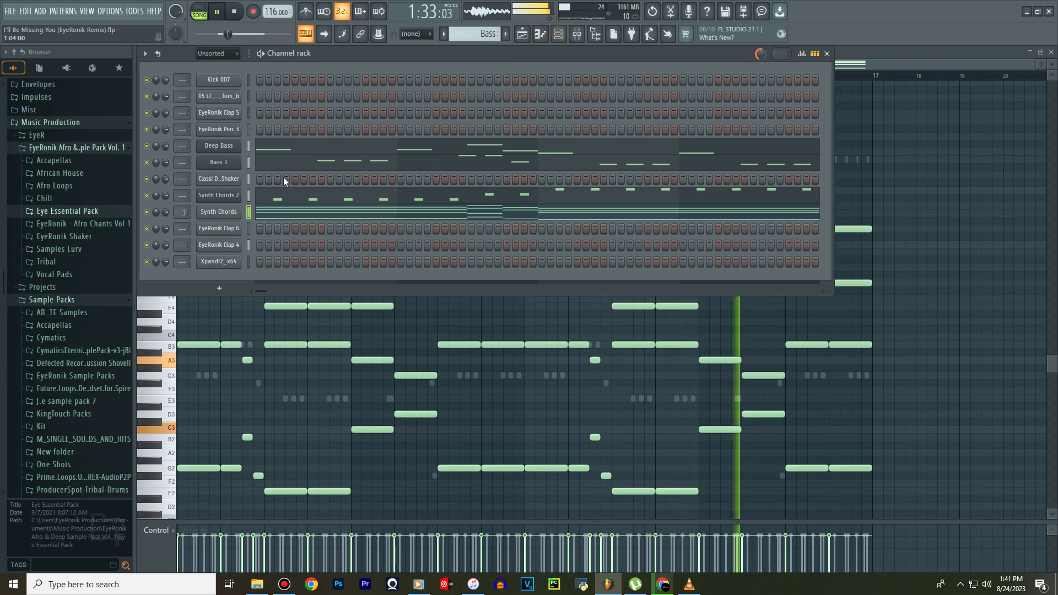
right_click(223, 215)
click(389, 223)
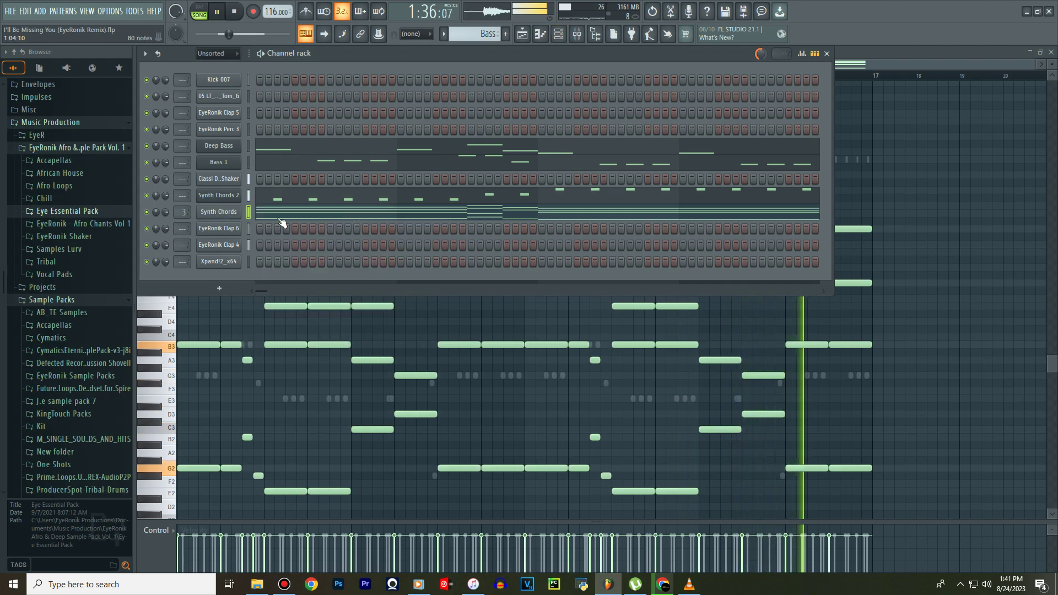
Load the Music Box preset in the Xpand!2_x64 channel and close the plugin window.
click(219, 261)
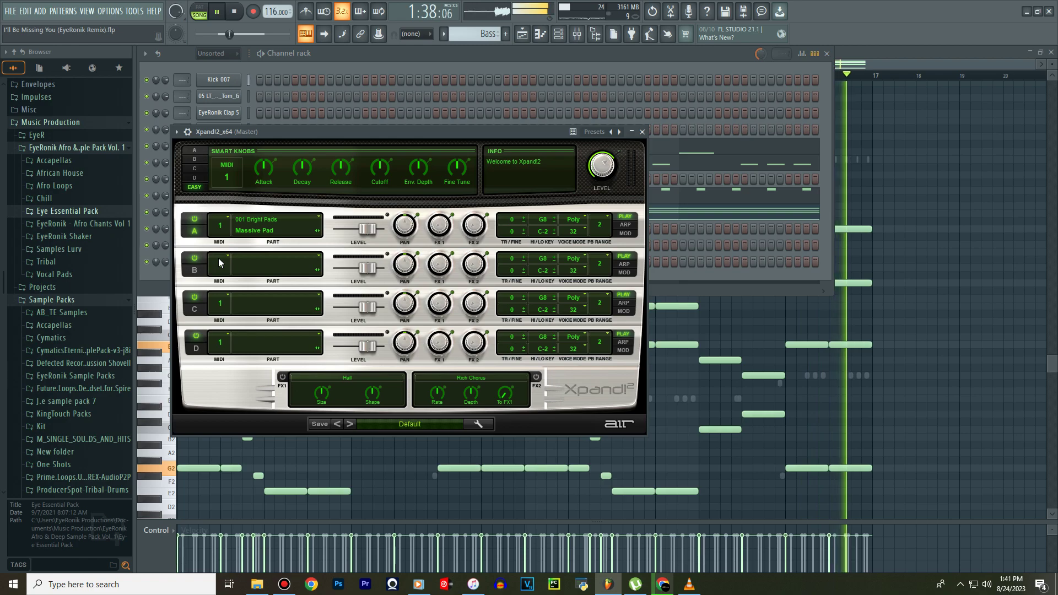
click(620, 133)
click(638, 188)
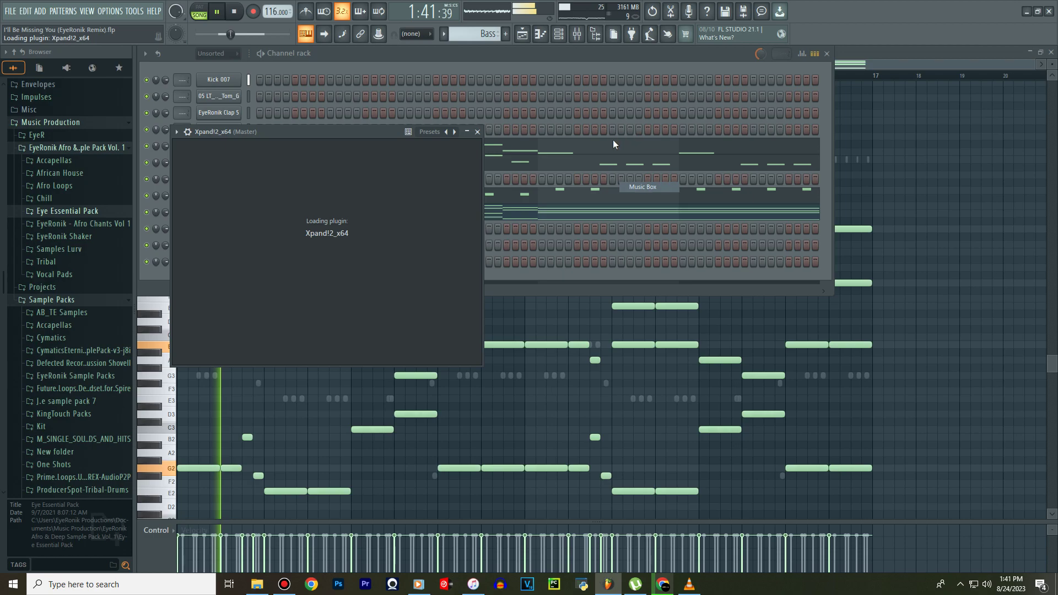
click(584, 135)
click(241, 261)
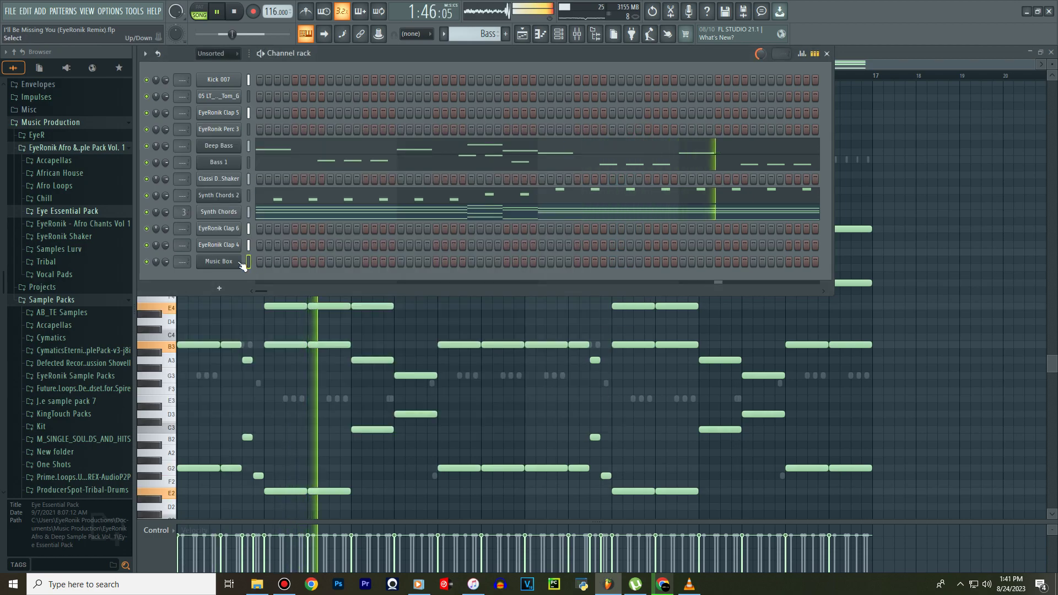
Paste the copied synth chord notes into the Music Box channel and open its piano roll.
right_click(243, 264)
click(386, 275)
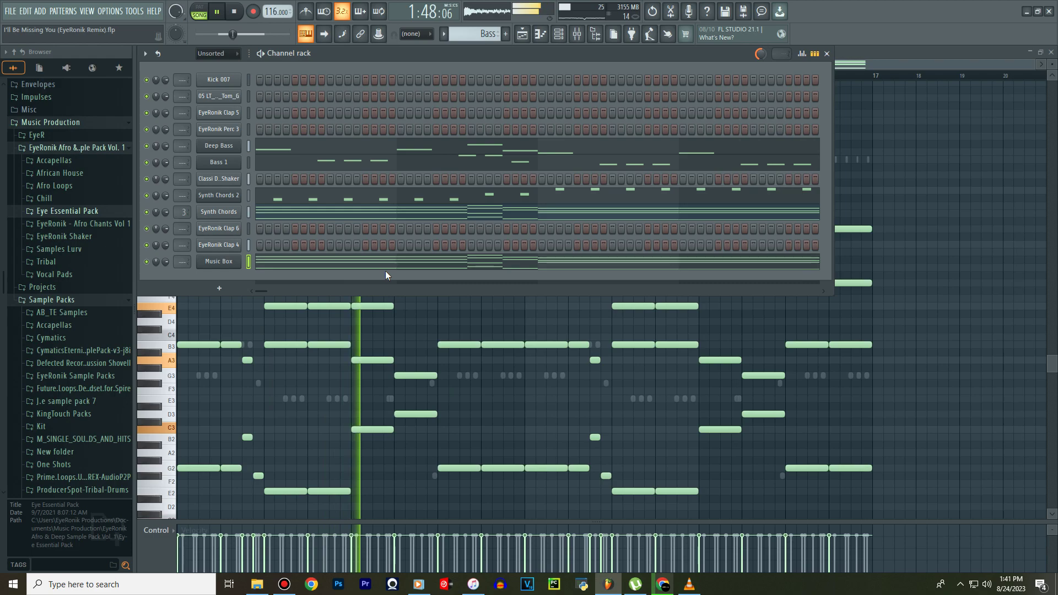
click(394, 265)
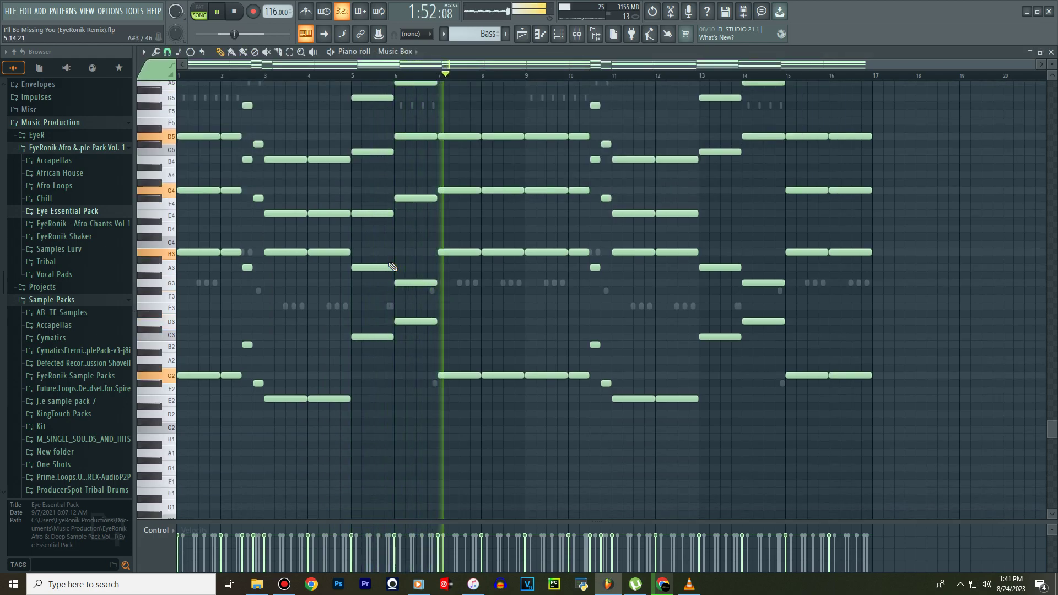
Delete the half-bar chords at the start of bars 2 and 10 in the Music Box part.
scroll(380, 251, up, 3)
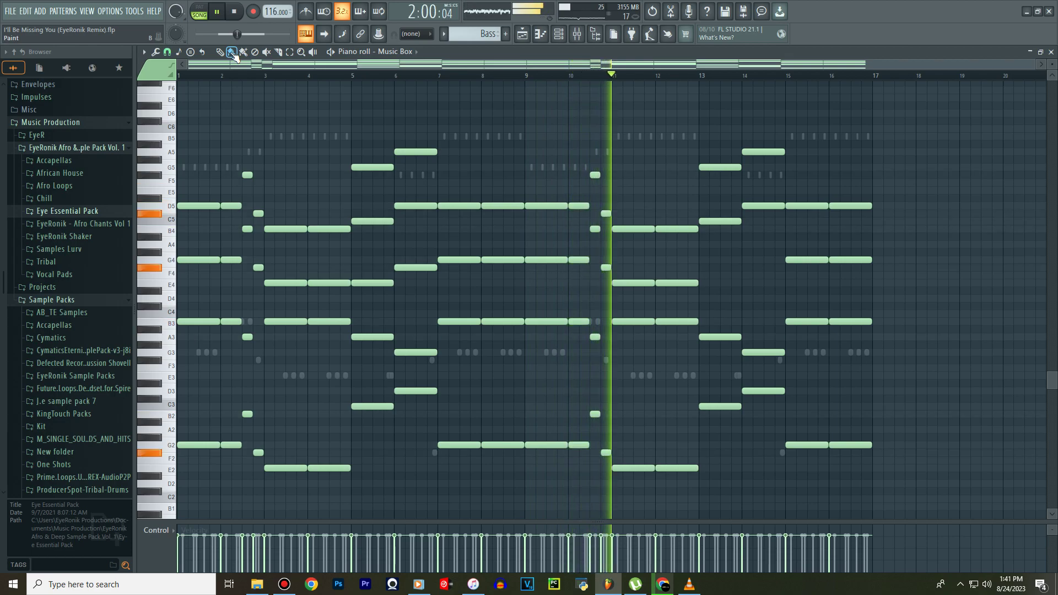
key(space)
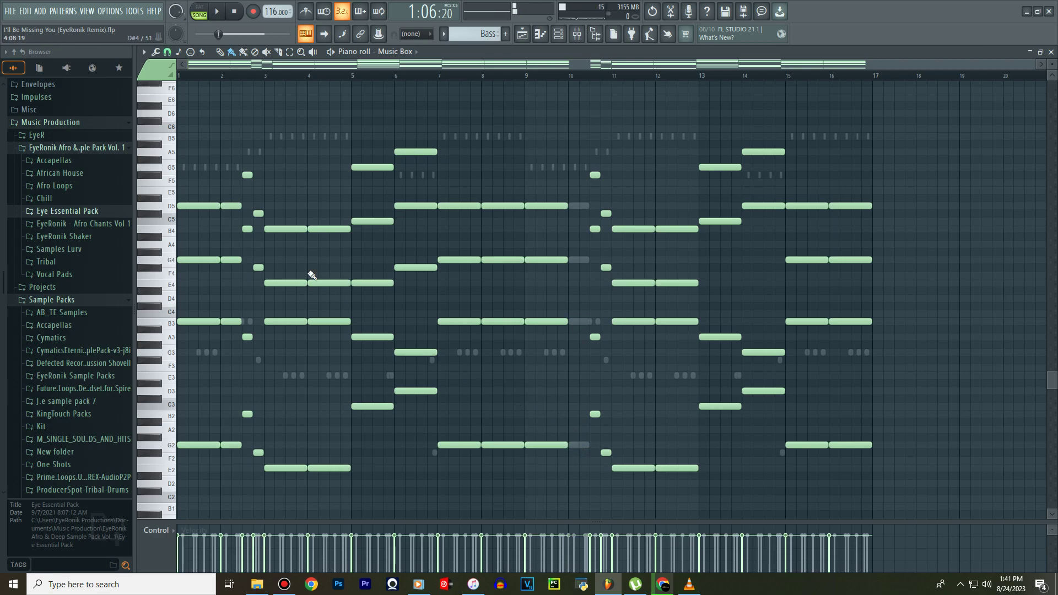
key(space)
drag(236, 207, 232, 446)
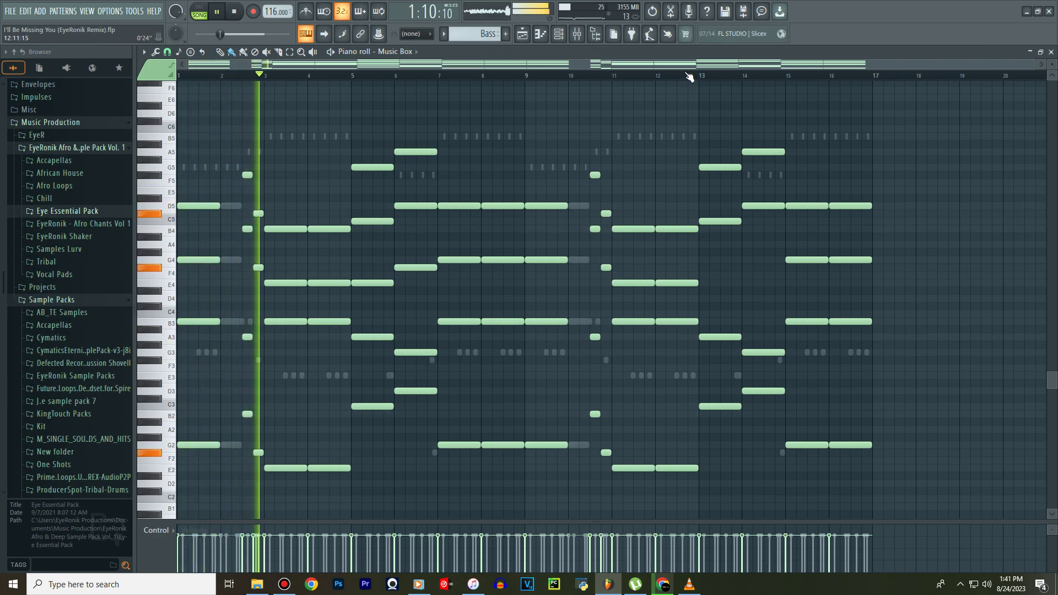
Move the two short chords in bar 2 of Music Box one step earlier and play the section.
scroll(570, 71, up, 1)
drag(570, 72, 325, 63)
key(space)
drag(404, 175, 355, 448)
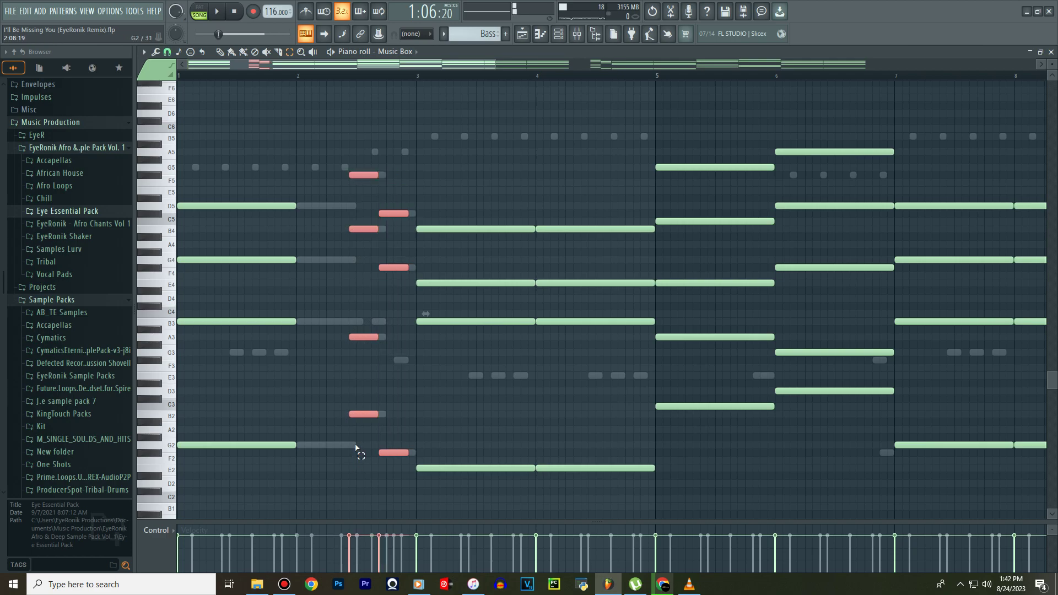
key(space)
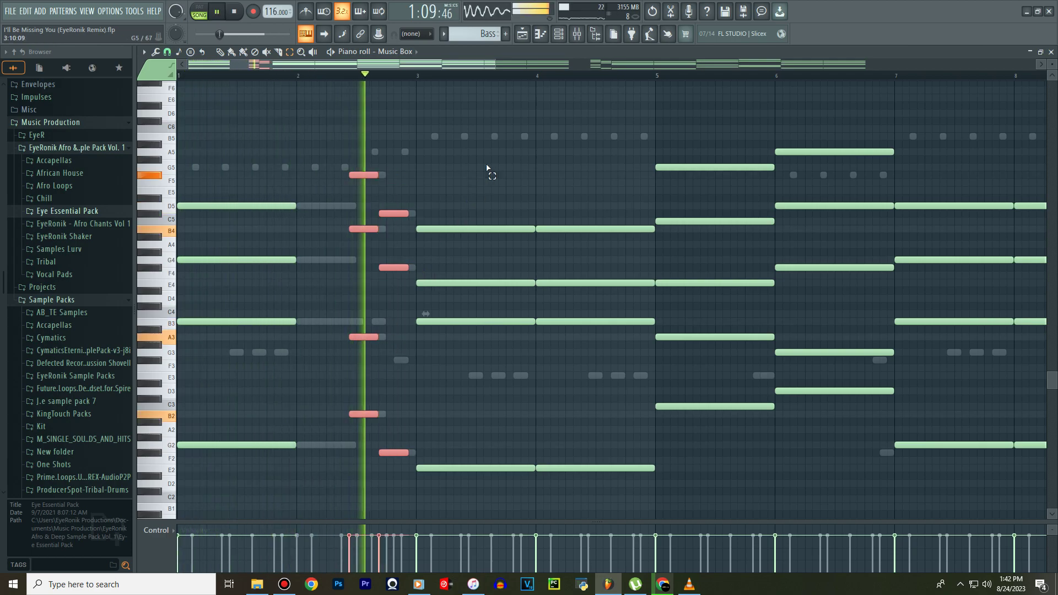
Move the second short chord in bar 2 one step later and play the result.
key(space)
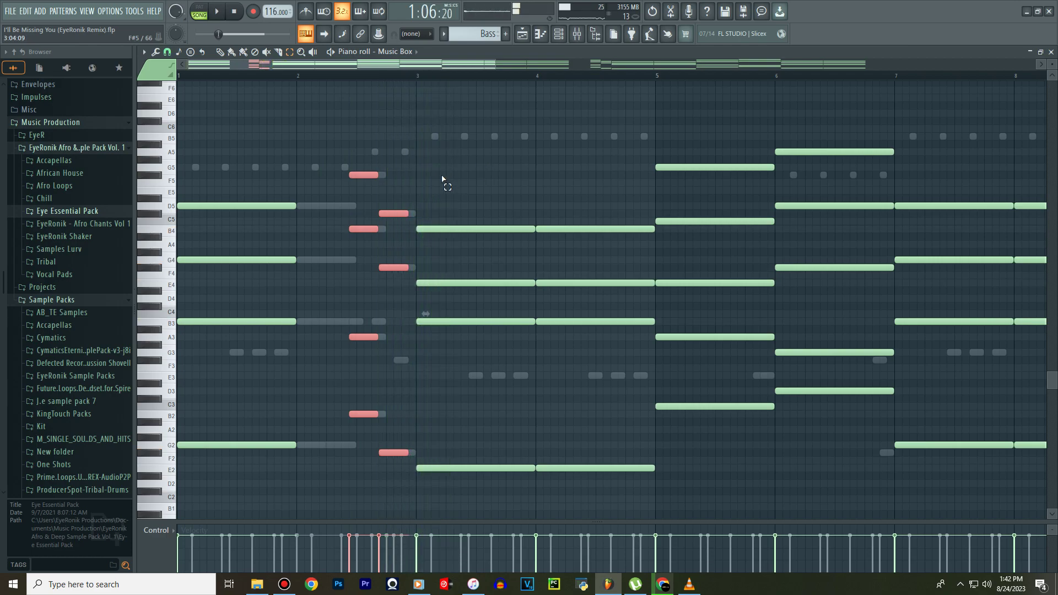
drag(389, 464, 409, 452)
key(space)
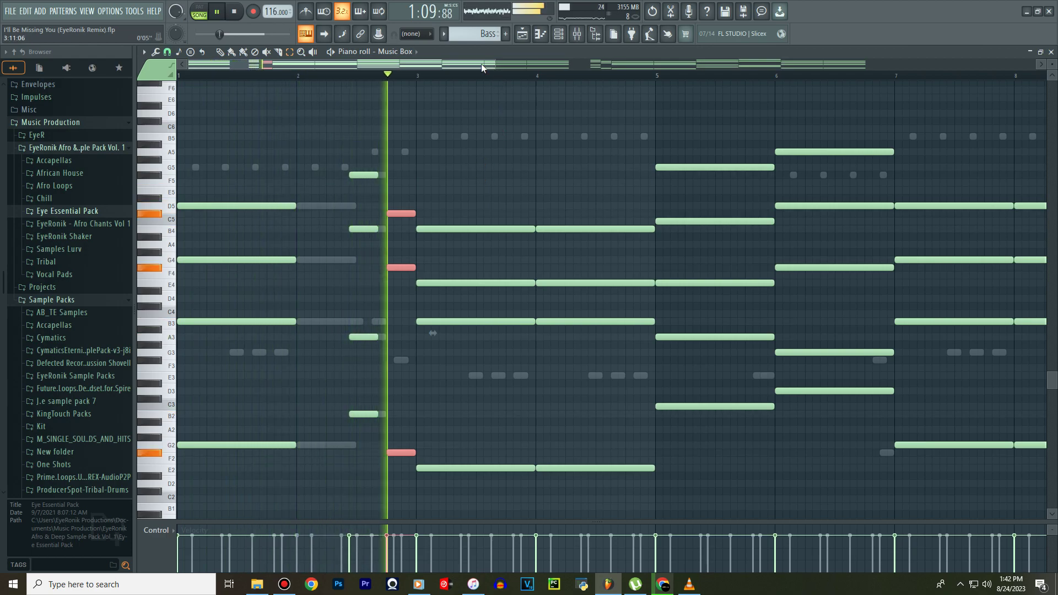
Delete the repeated chord in bar 4 of the Music Box part.
drag(483, 67, 517, 67)
drag(433, 223, 432, 508)
key(Delete)
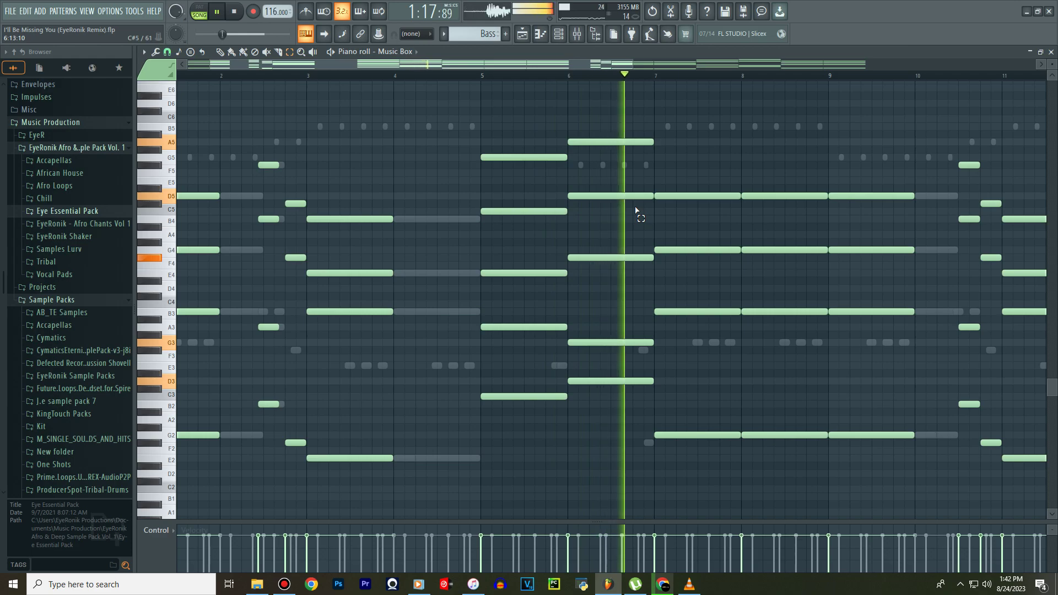
Slice the bar 6 chord at step 8, remove the part before the cut and restart playback.
key(space)
drag(628, 87, 344, 55)
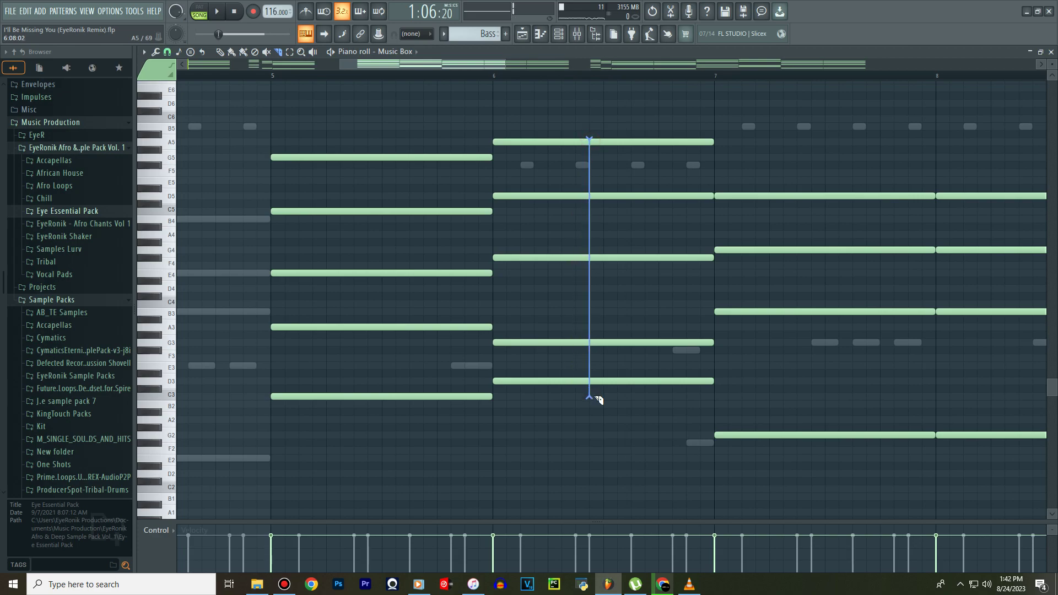
drag(598, 399, 599, 399)
key(alt+m)
key(space)
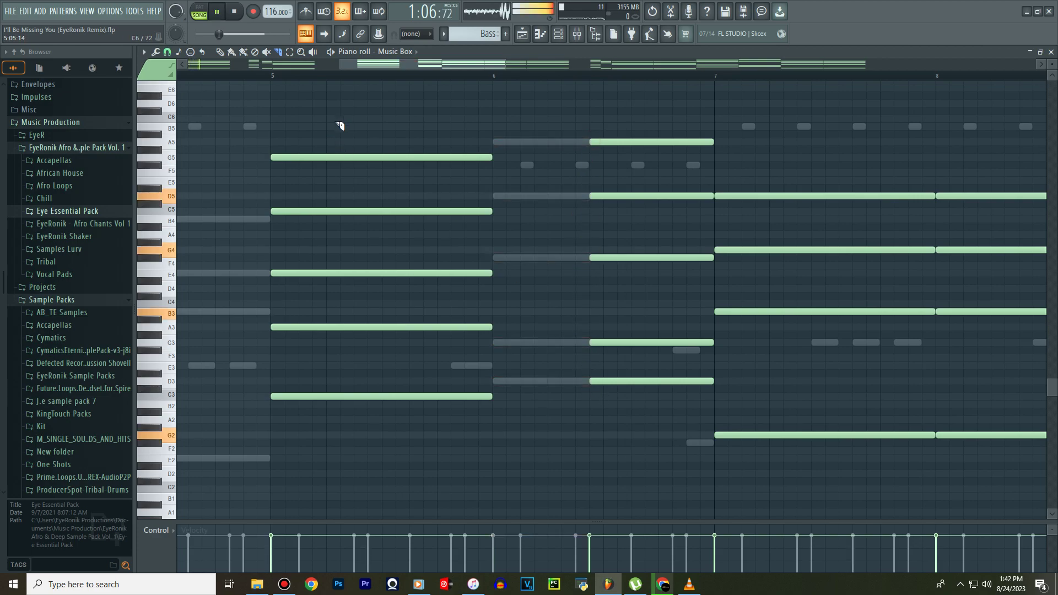
Transpose all Music Box notes up one octave while the song plays.
drag(434, 68, 481, 64)
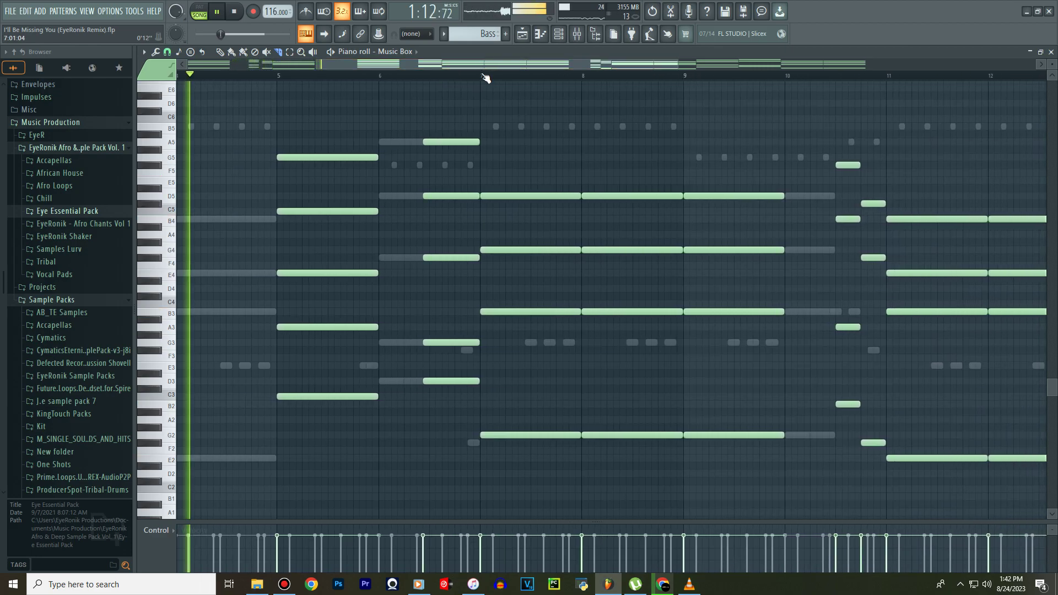
key(ctrl+Up)
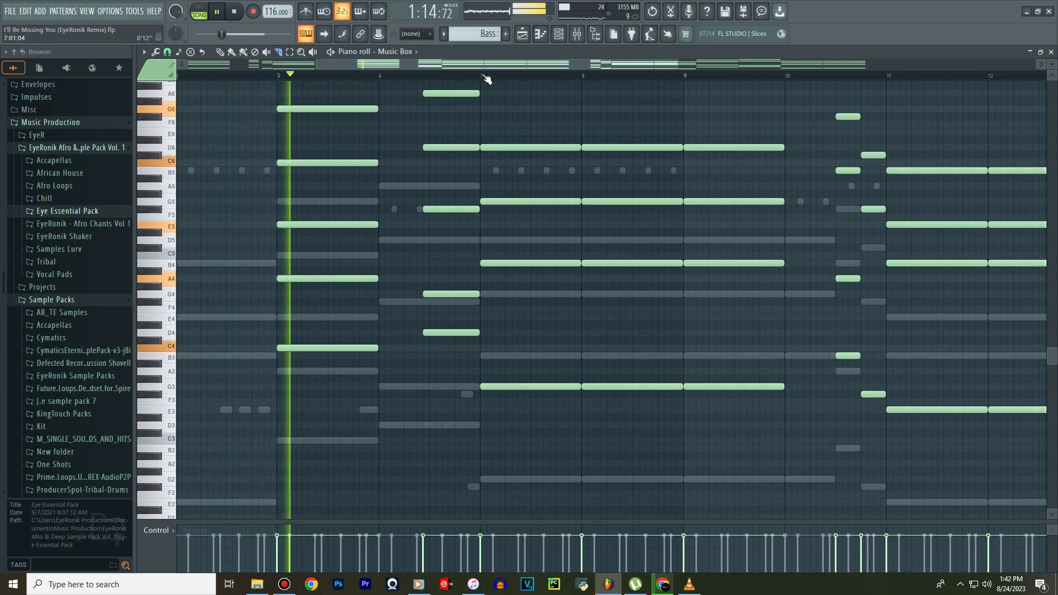
scroll(583, 147, up, 3)
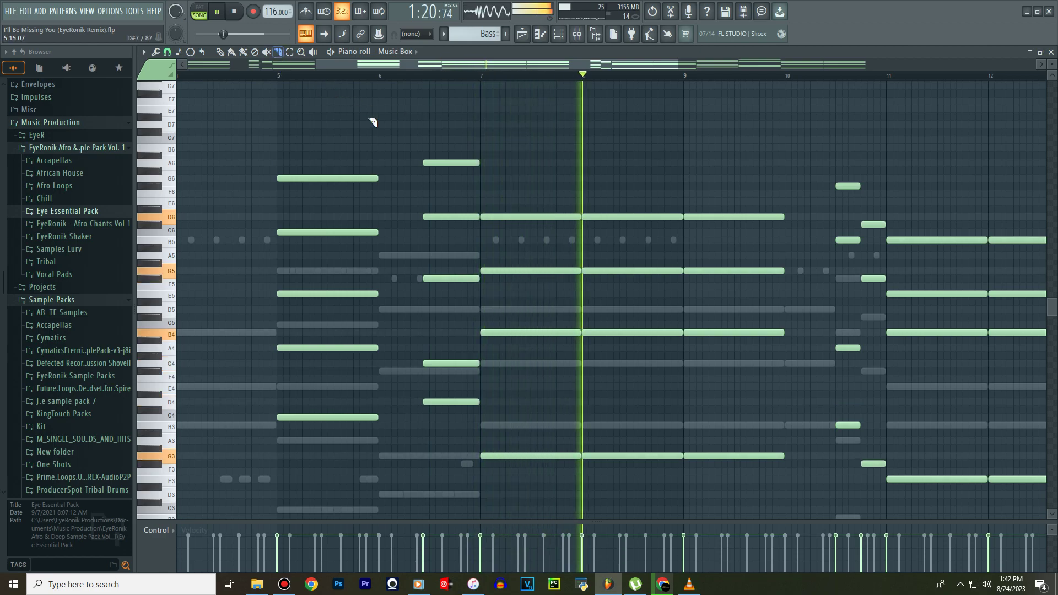
Slice the remaining bar 6 chord at step 13 to retrigger it, then return to the start of the part.
scroll(479, 217, up, 4)
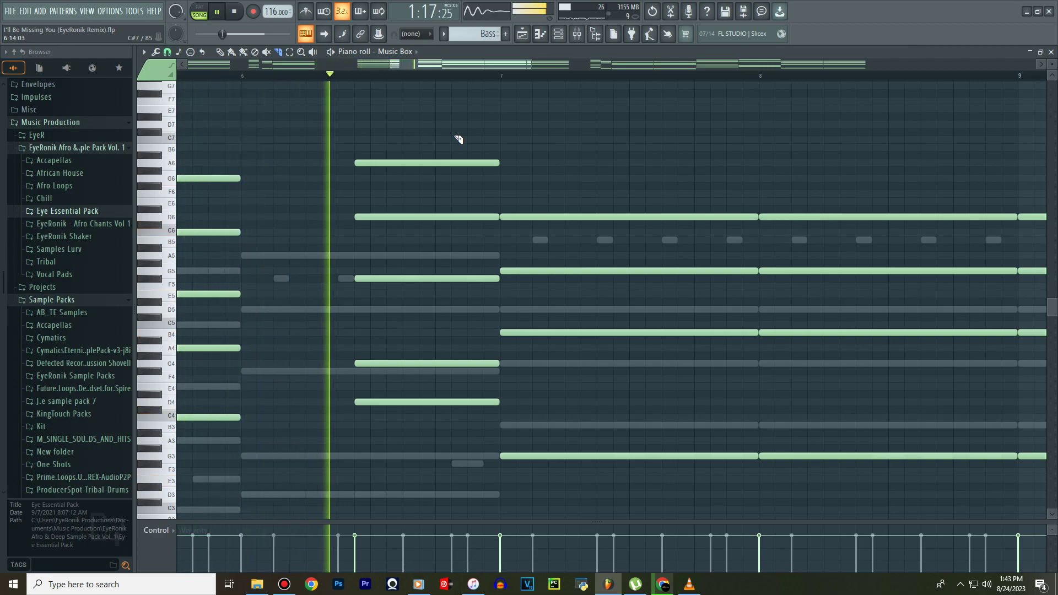
key(space)
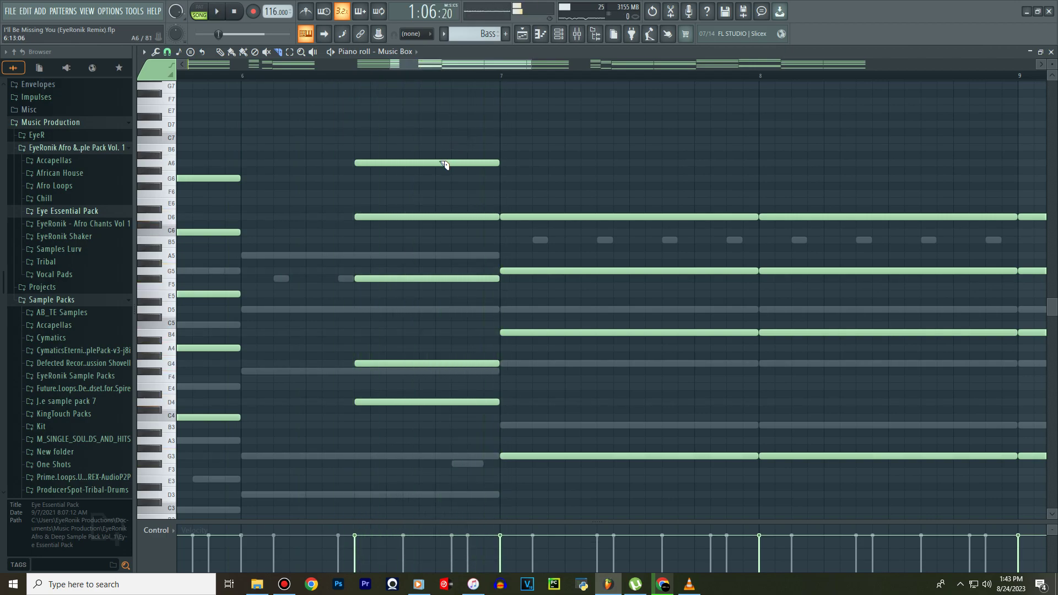
drag(444, 433, 445, 424)
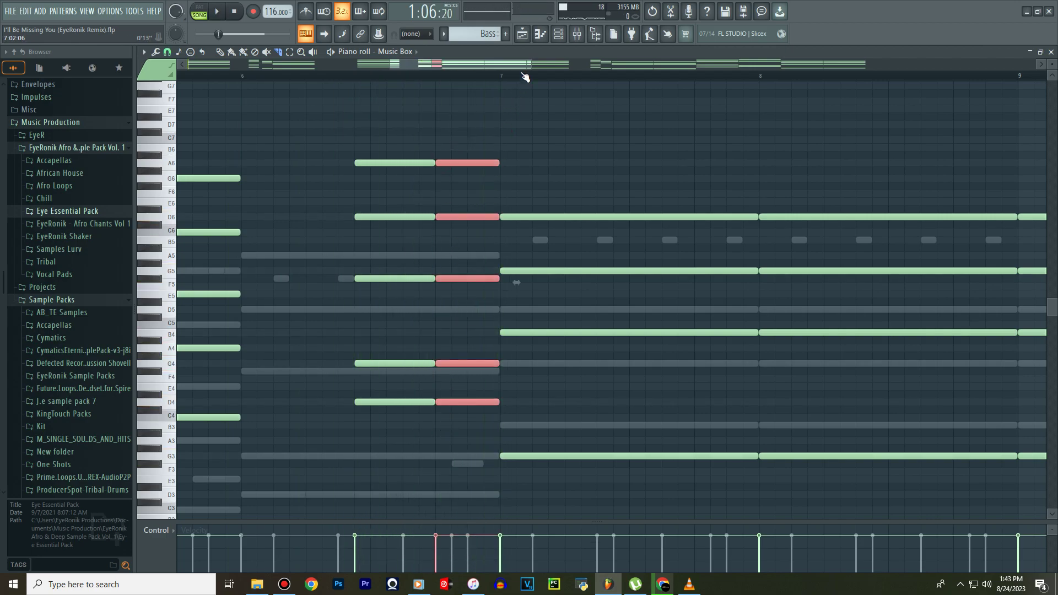
drag(520, 65, 305, 65)
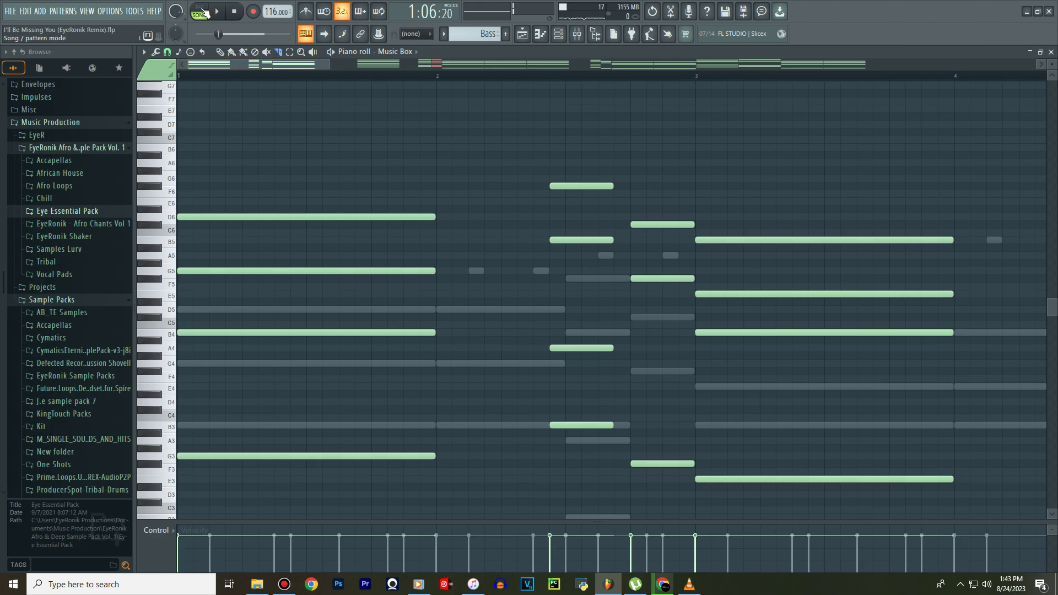
Switch playback to pattern mode, audition the Bass pattern from its start and bring up the channel rack.
click(199, 12)
key(space)
scroll(354, 75, down, 2)
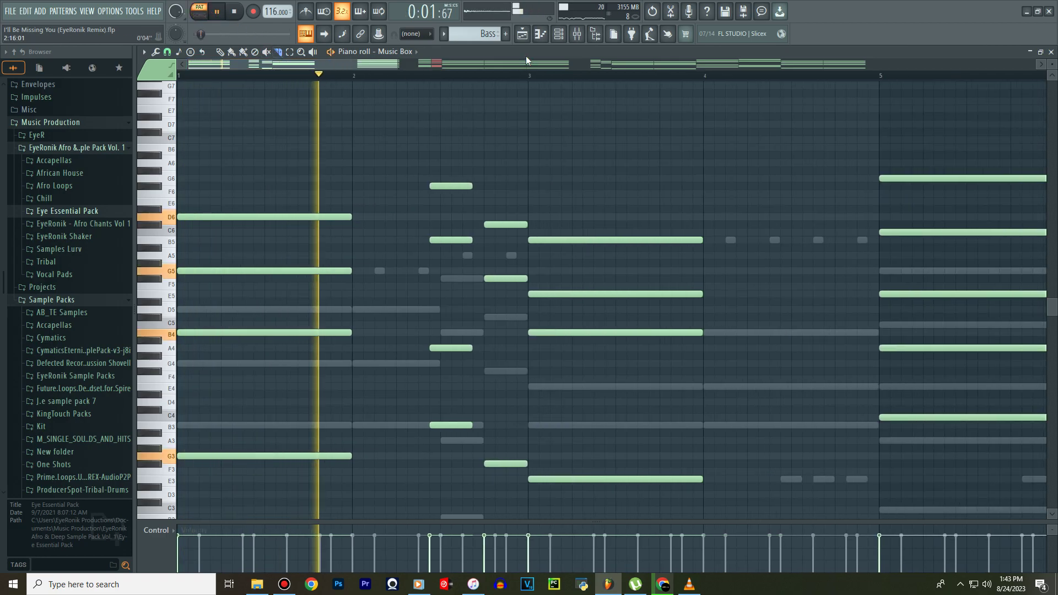
click(558, 33)
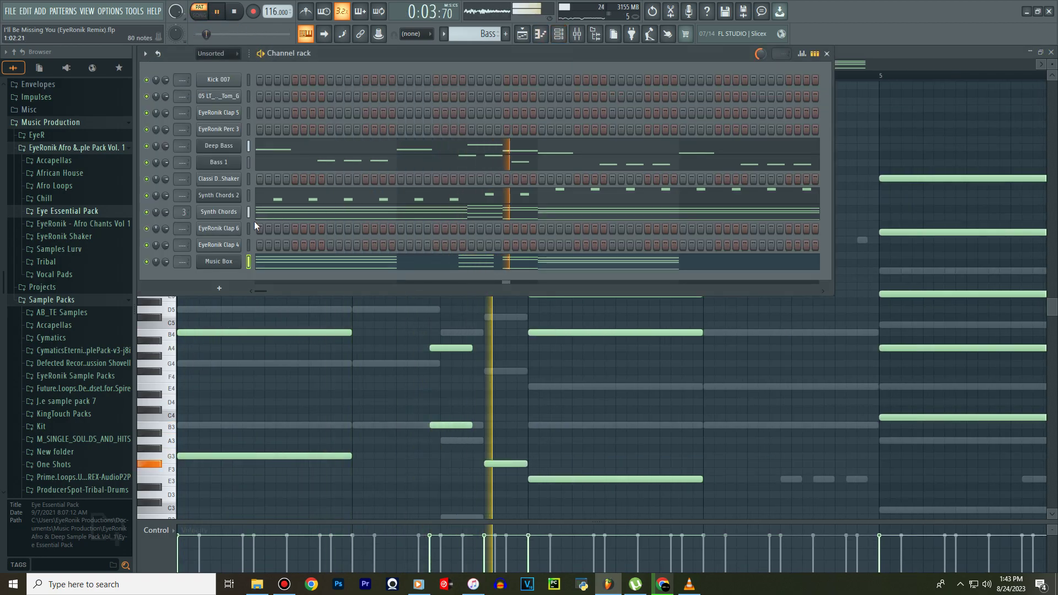
key(space)
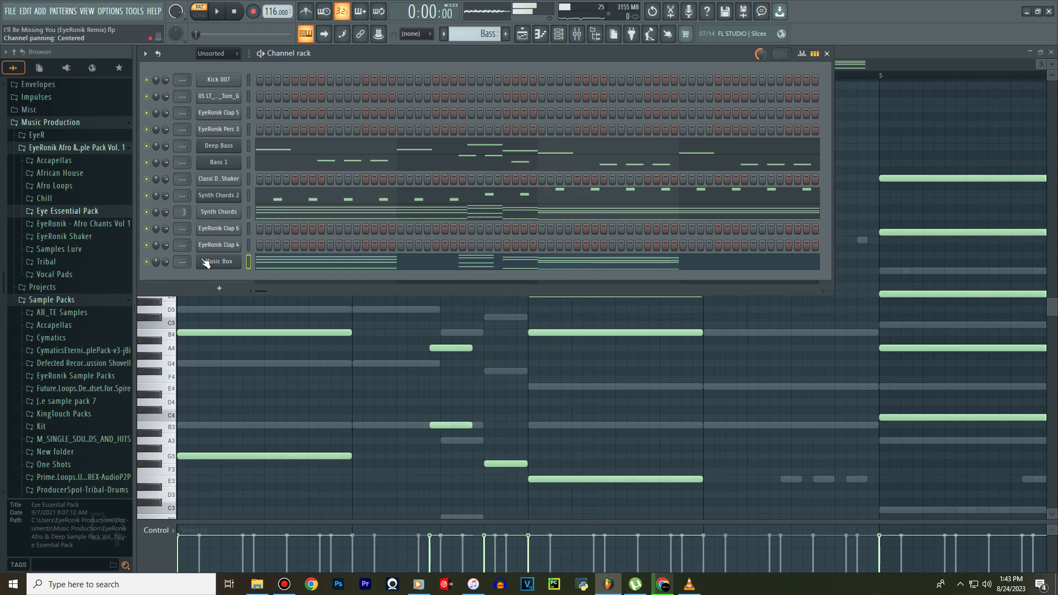
Reopen the Music Box piano roll, raise all its notes another octave and play the pattern.
click(286, 263)
key(space)
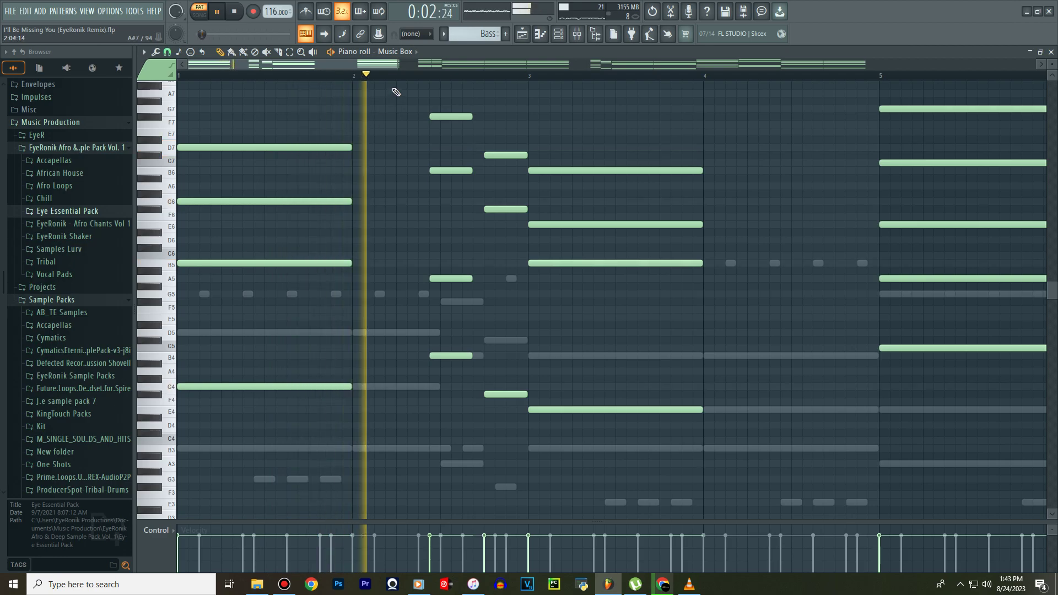
scroll(402, 81, down, 2)
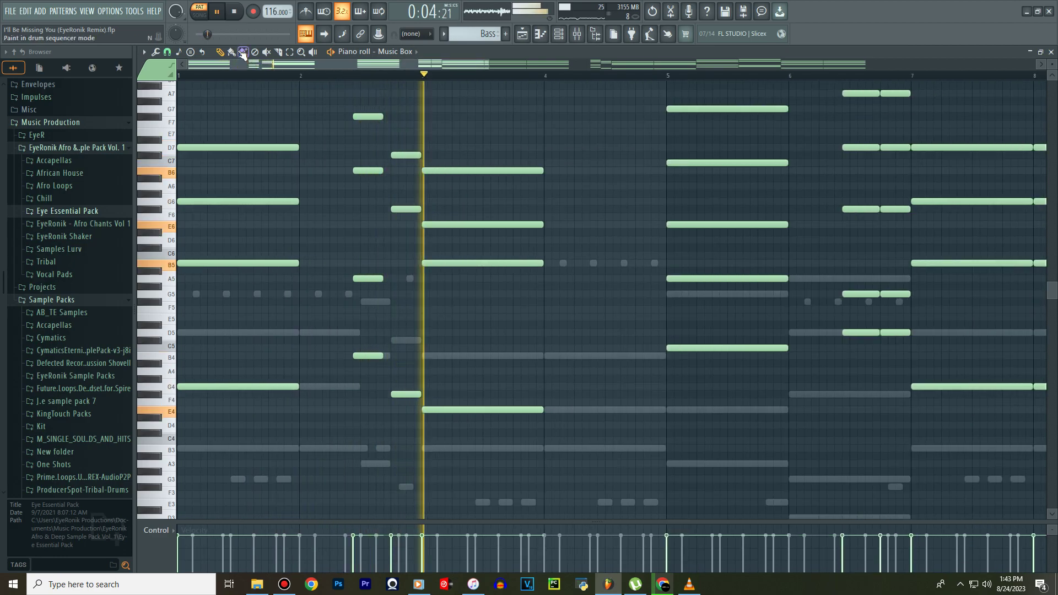
click(220, 52)
key(space)
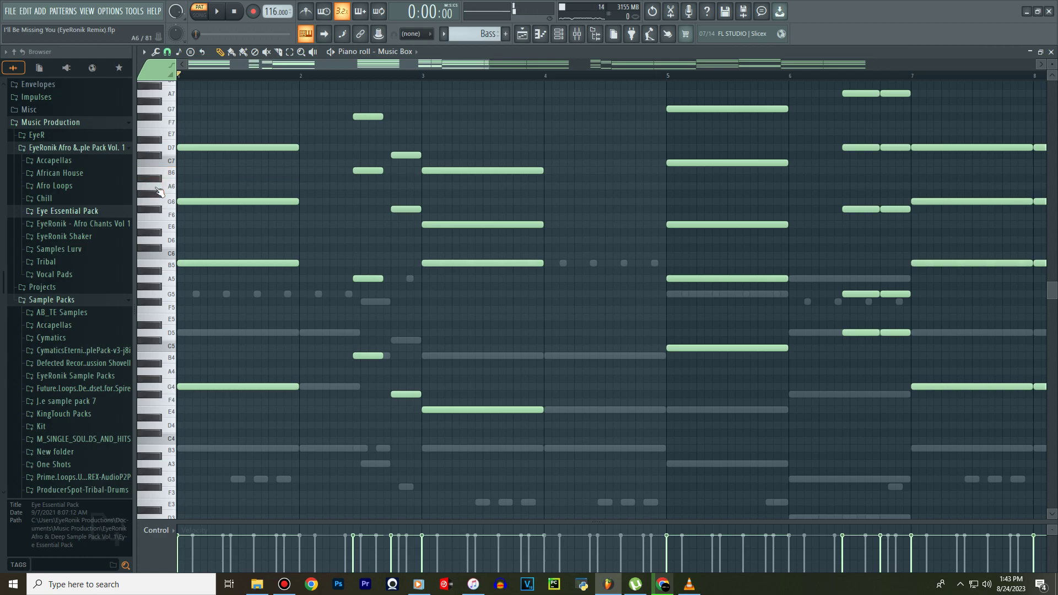
key(space)
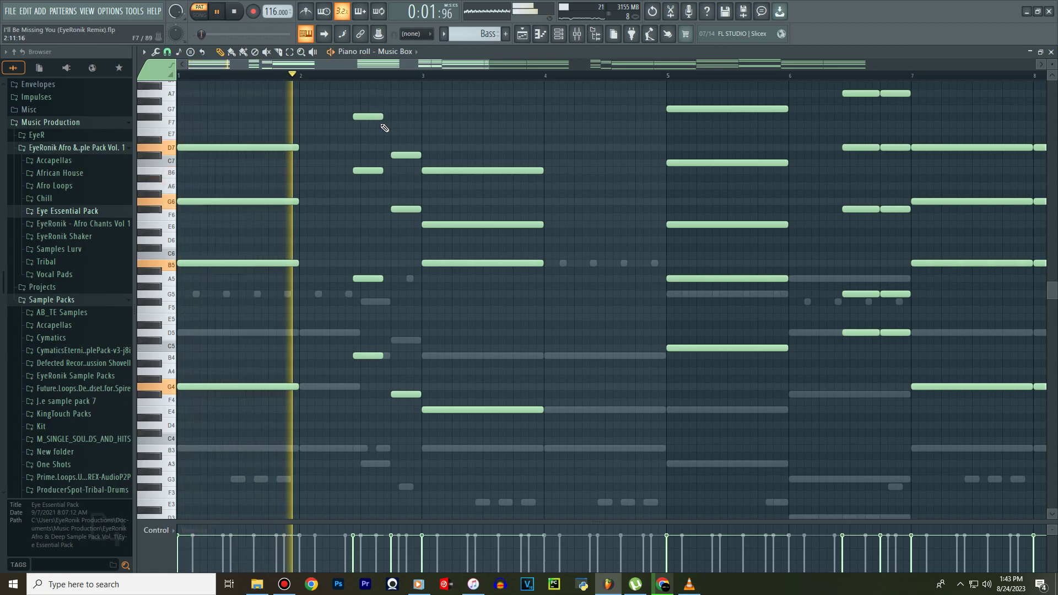
Revoice the two short bar 2 chords, lowering F#7 to F#6 in the first and moving the second's upper notes to A6 and D6.
key(space)
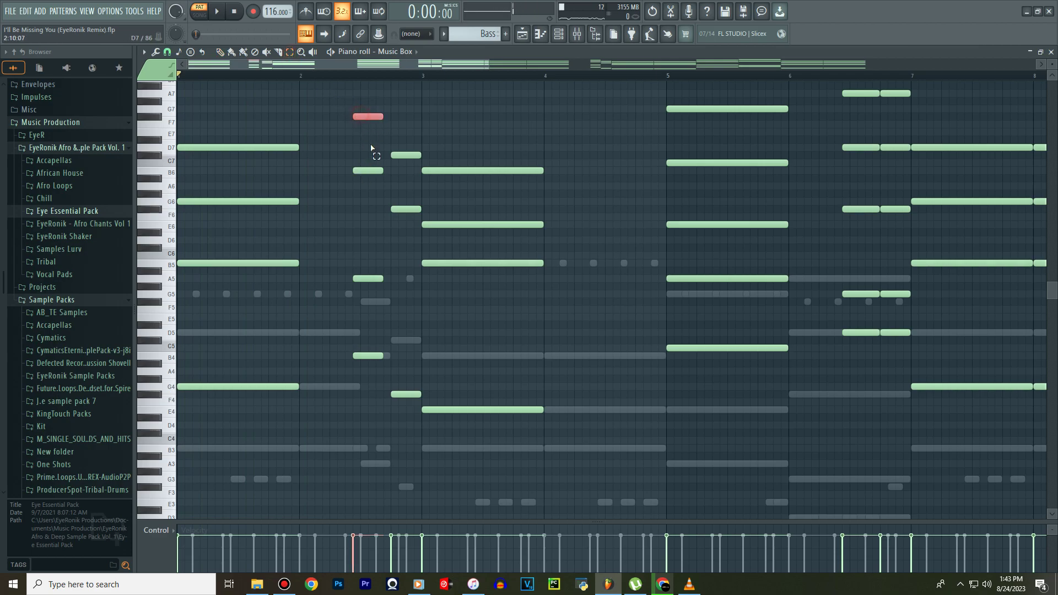
key(space)
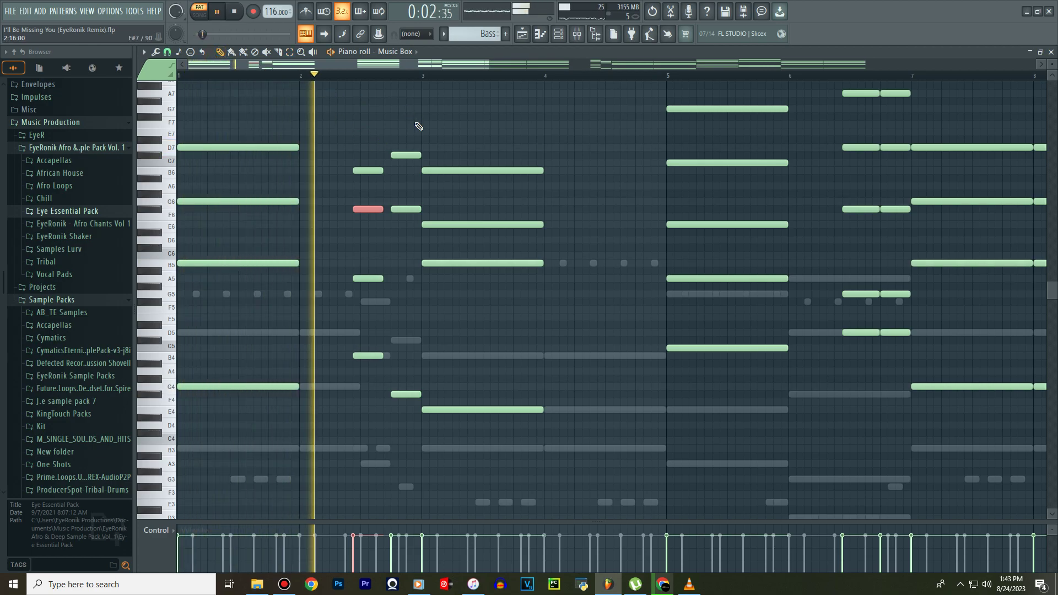
key(space)
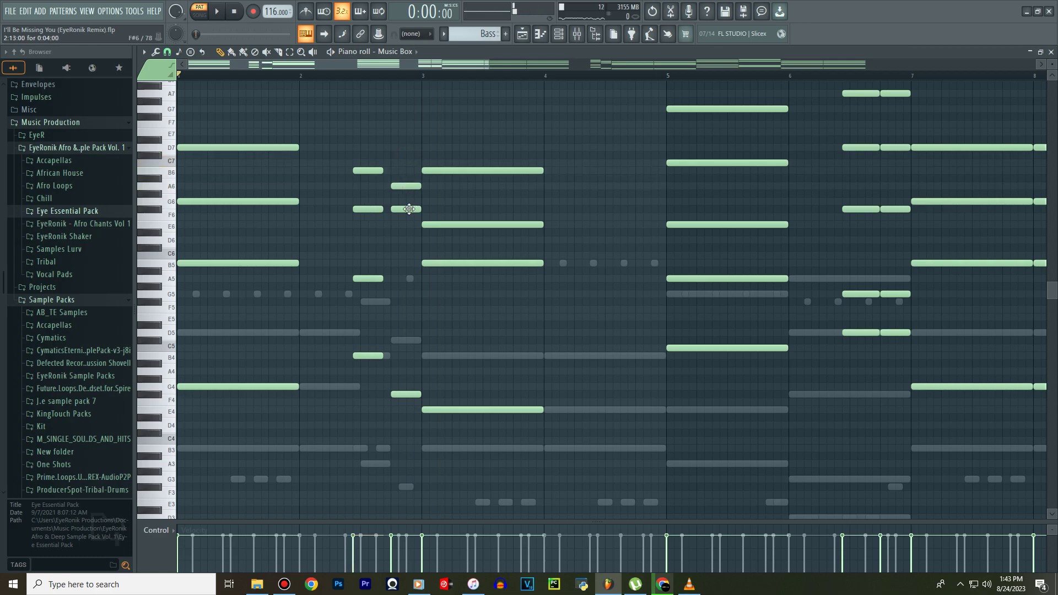
drag(409, 210, 411, 218)
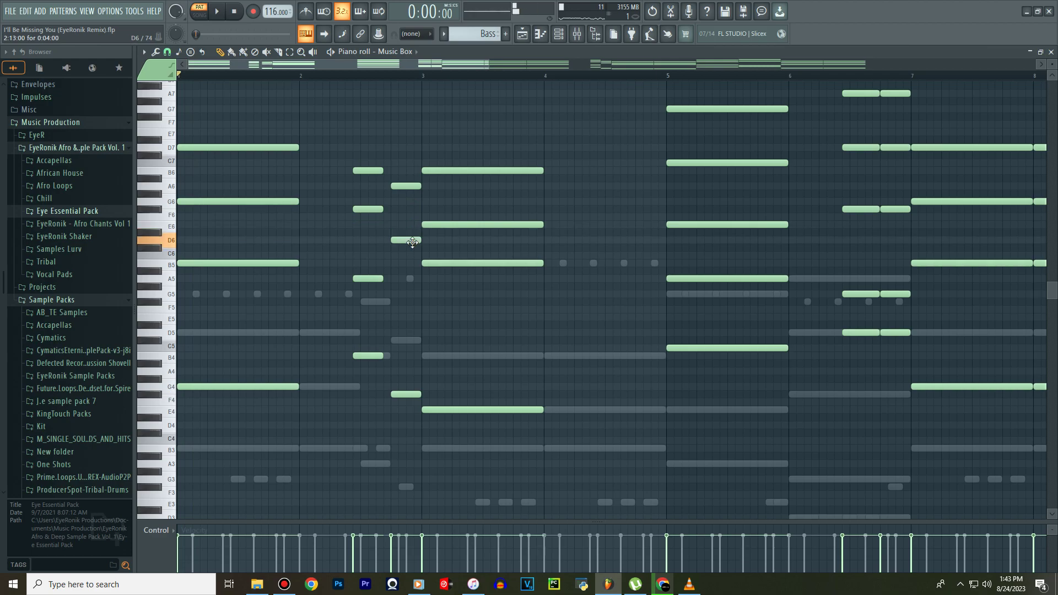
key(space)
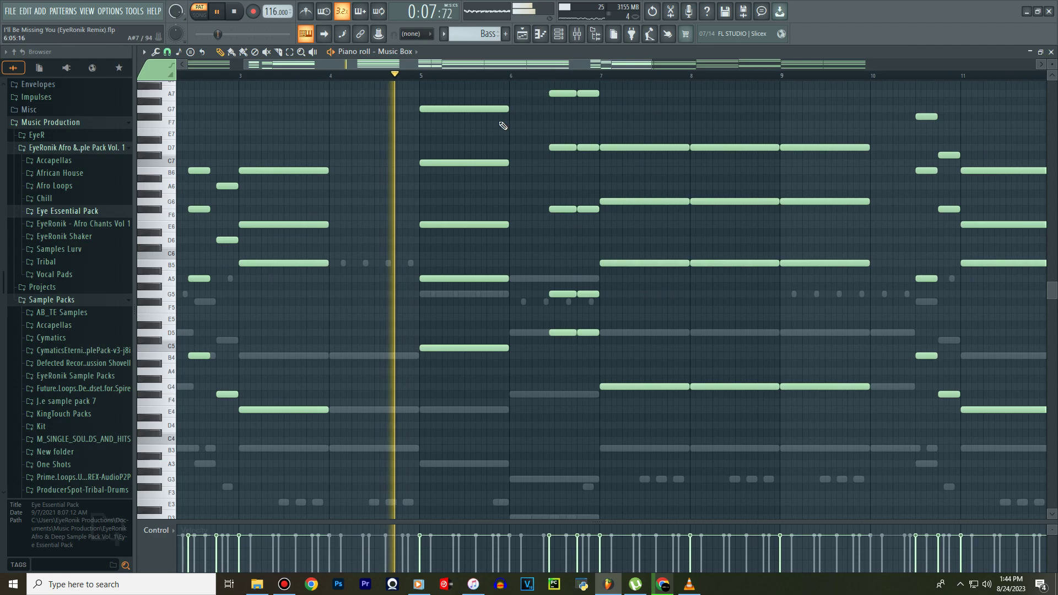
Drop the bar 5 chord's top G7 by one octave, audition it and delete the chord's C7.
key(space)
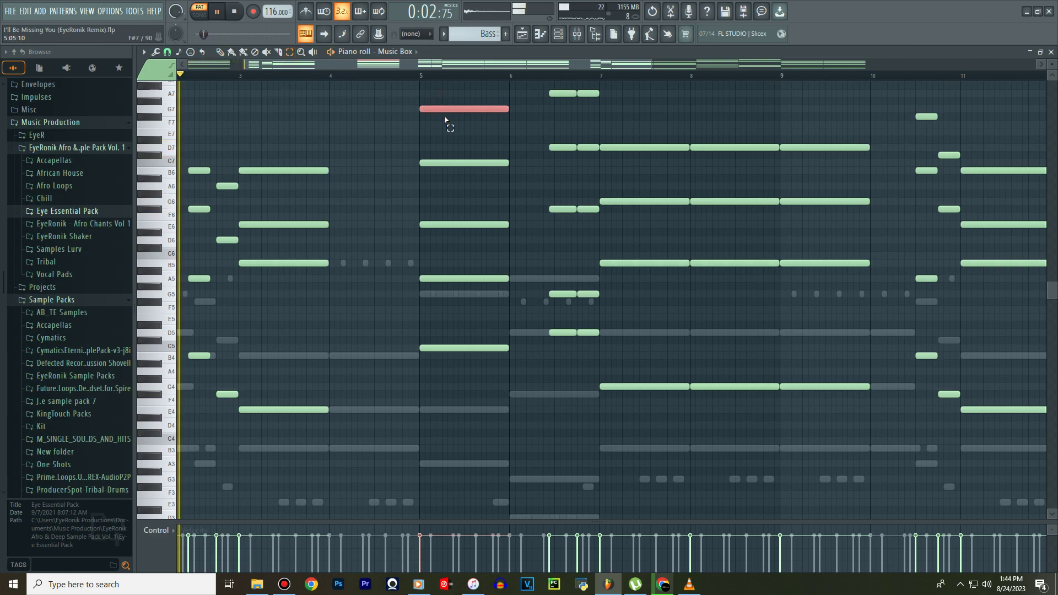
key(ctrl+Down)
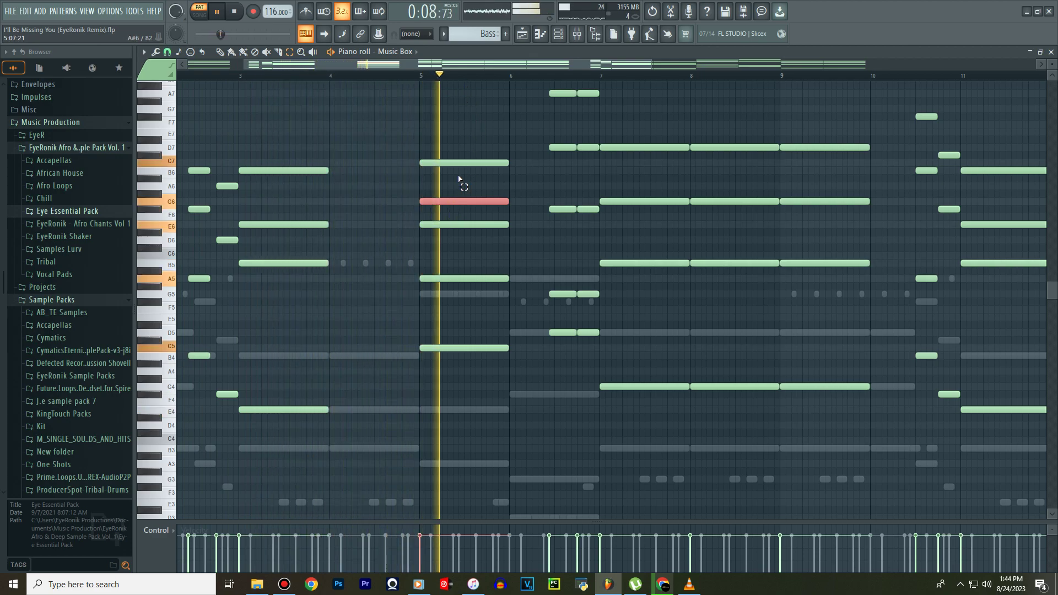
key(space)
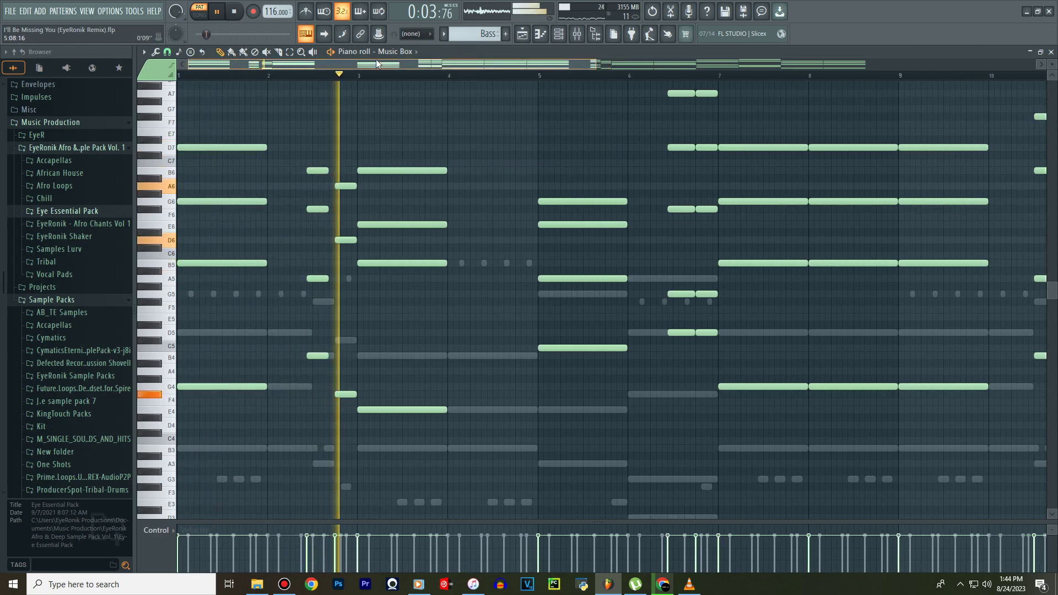
Add an F#5 note to the second short chord in bar 2 and audition the pattern.
key(space)
click(348, 240)
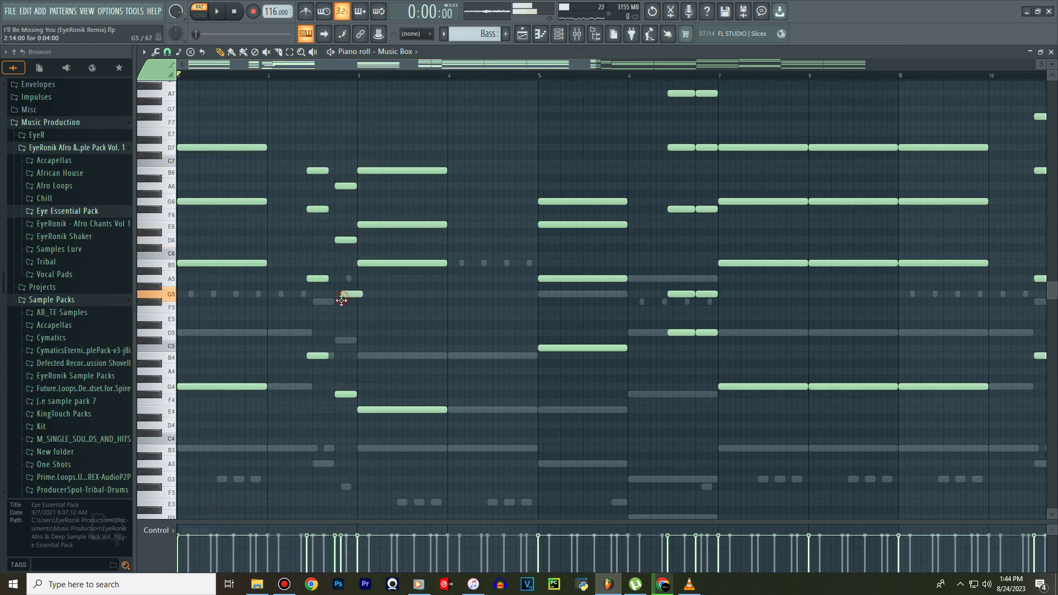
key(space)
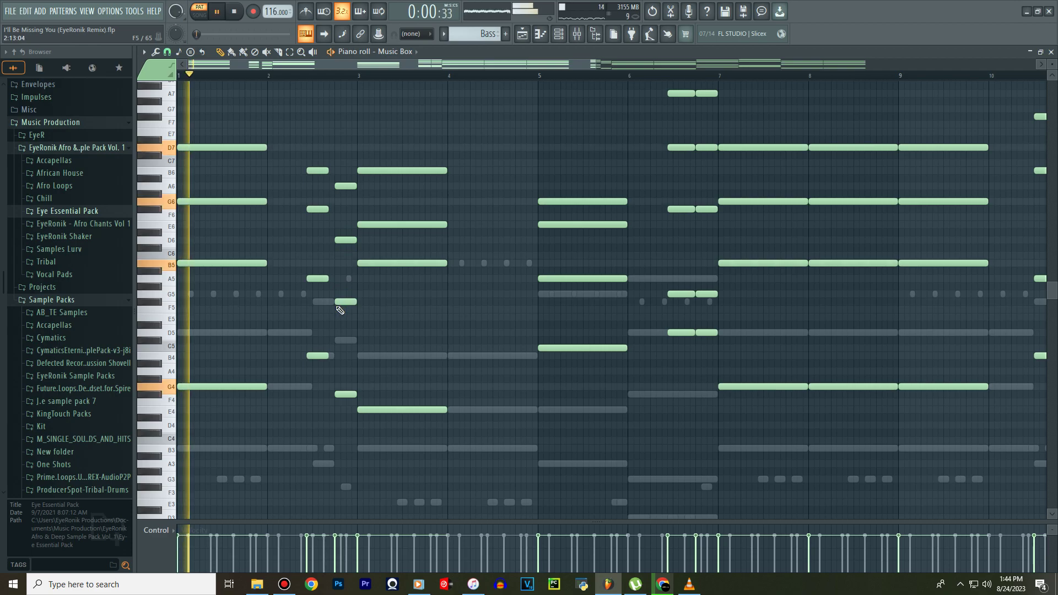
key(space)
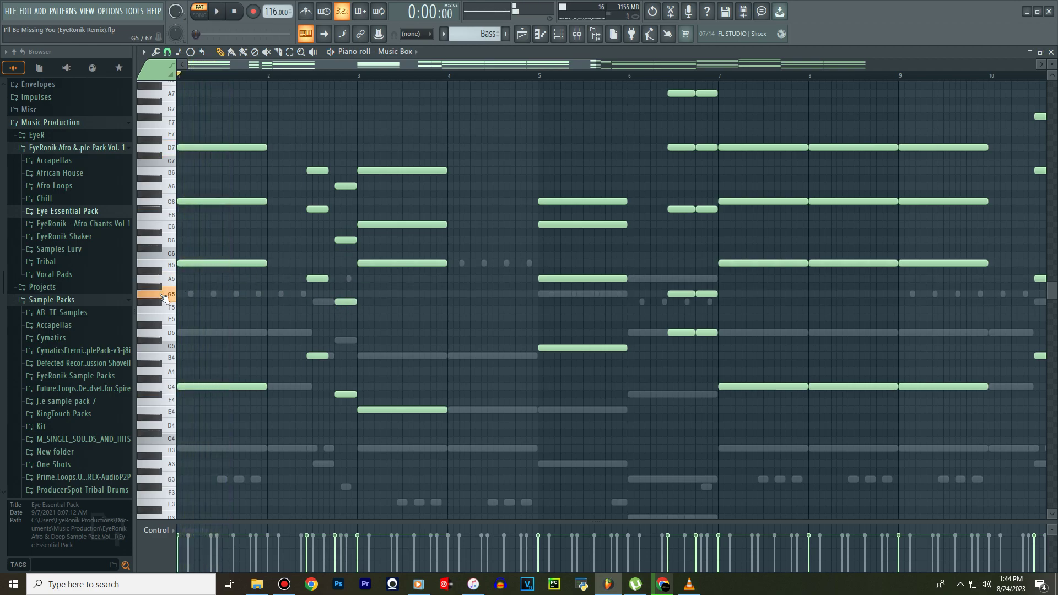
key(space)
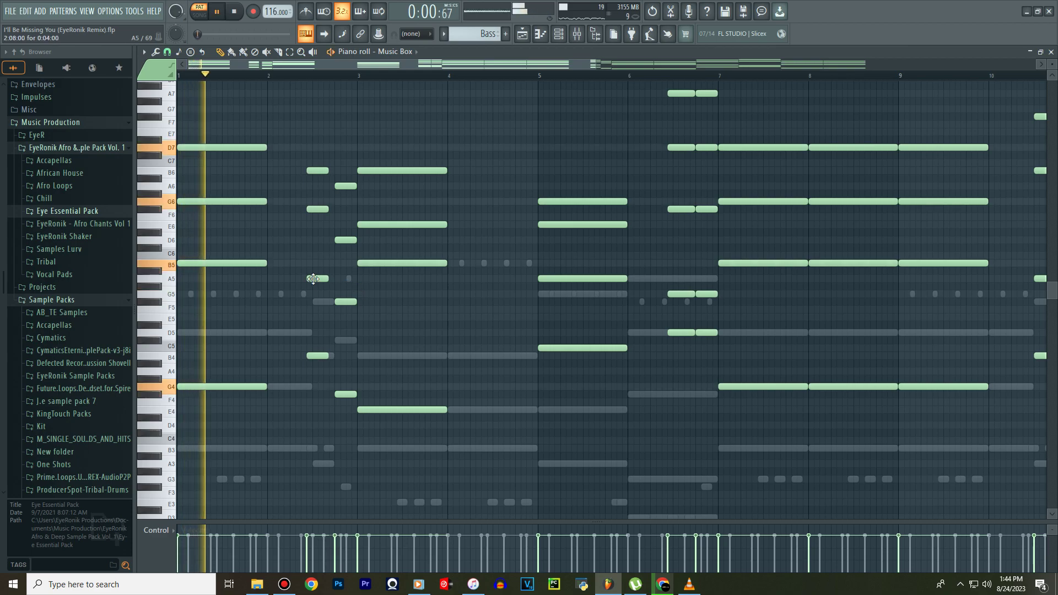
Lower A5 to G5 in the first short bar 2 chord and add a G5 to the bar 3 chord.
drag(312, 293, 312, 294)
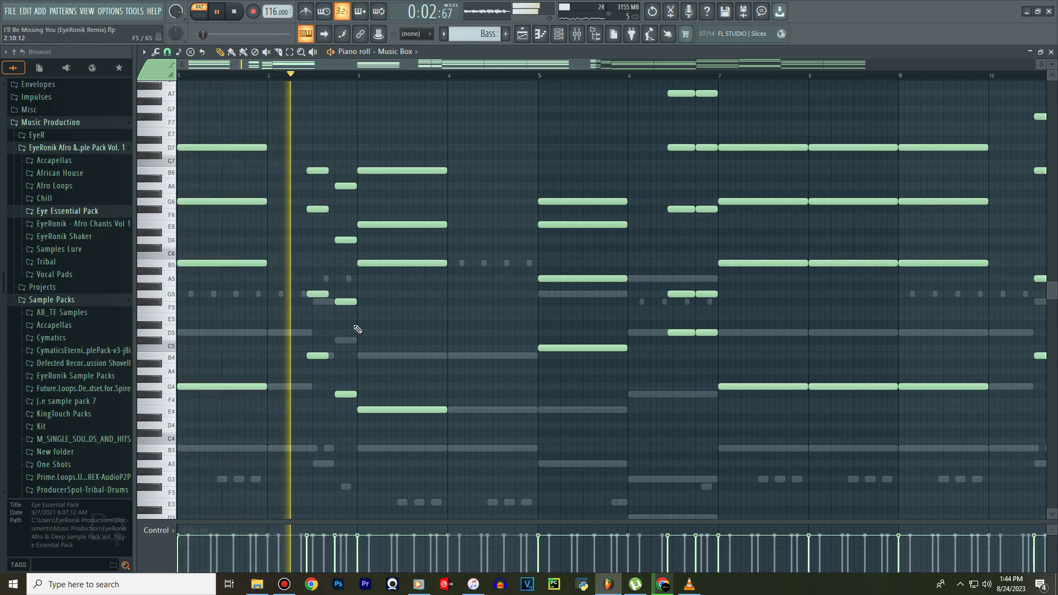
key(space)
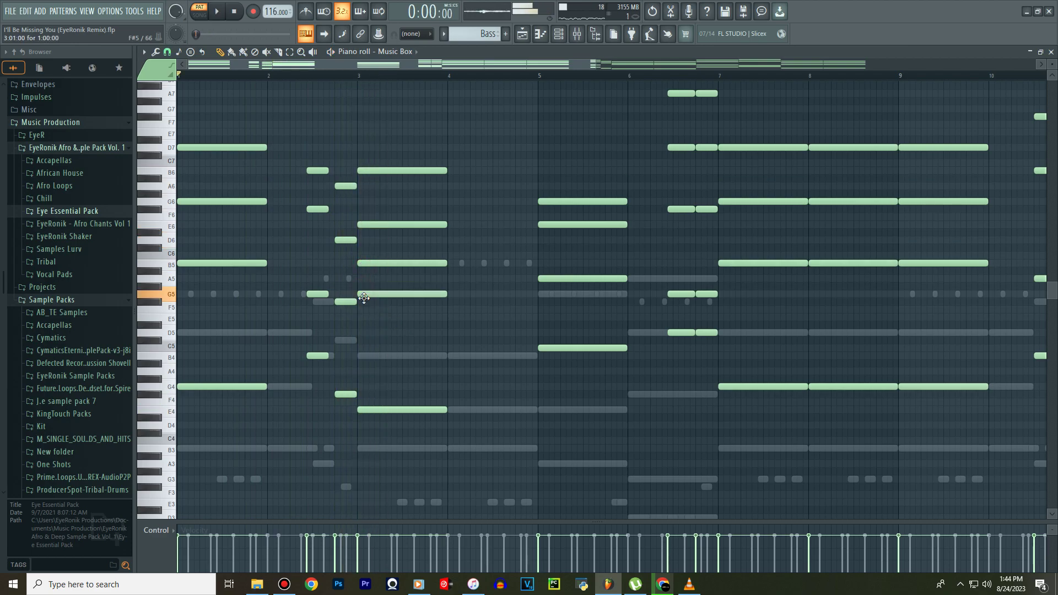
key(space)
scroll(465, 82, down, 2)
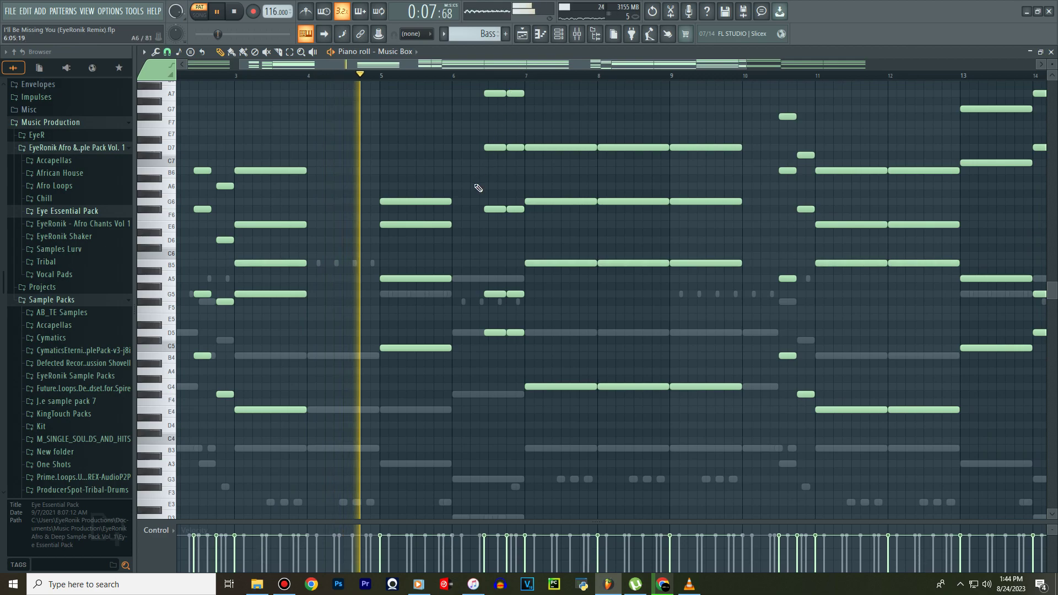
Lower the bar 5 chord's A5 to G5 and replay the pattern.
key(space)
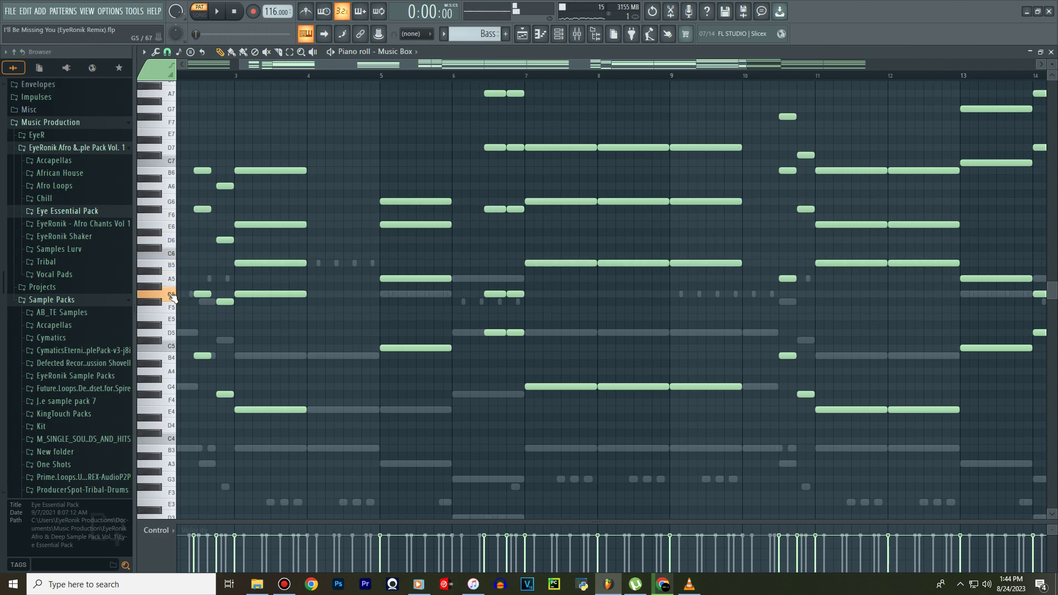
drag(404, 281, 404, 291)
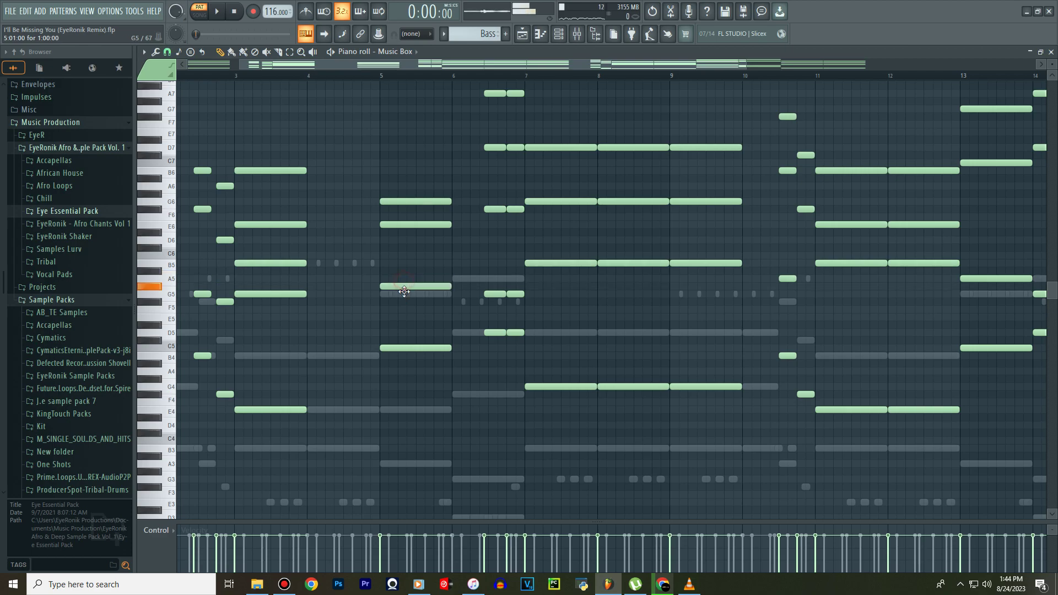
key(space)
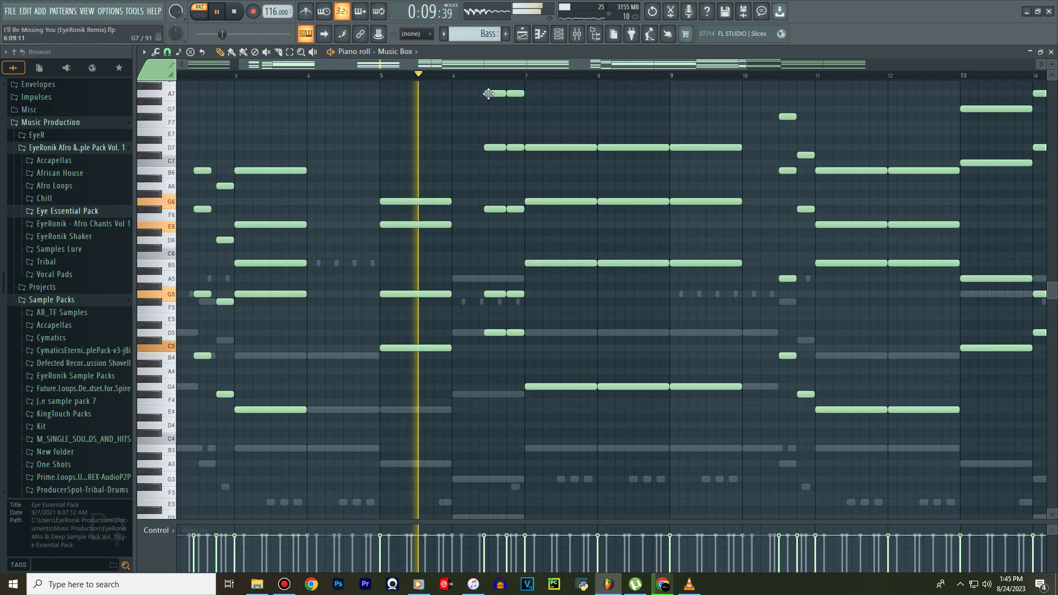
Try the first short bar 6 chord with its top note lowered from A7 to G7.
scroll(457, 215, right, 3)
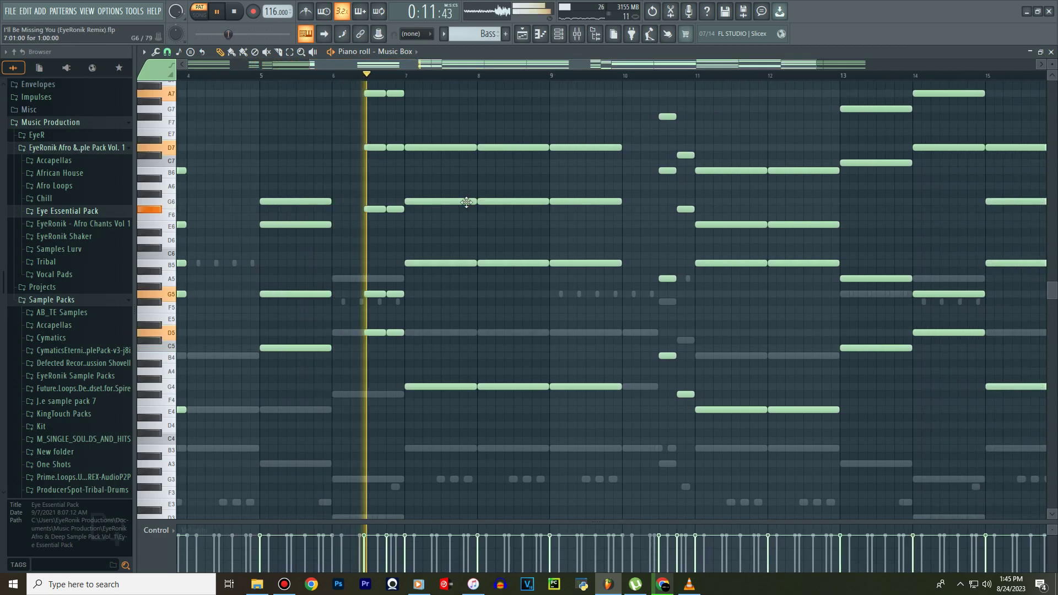
scroll(454, 219, up, 3)
key(space)
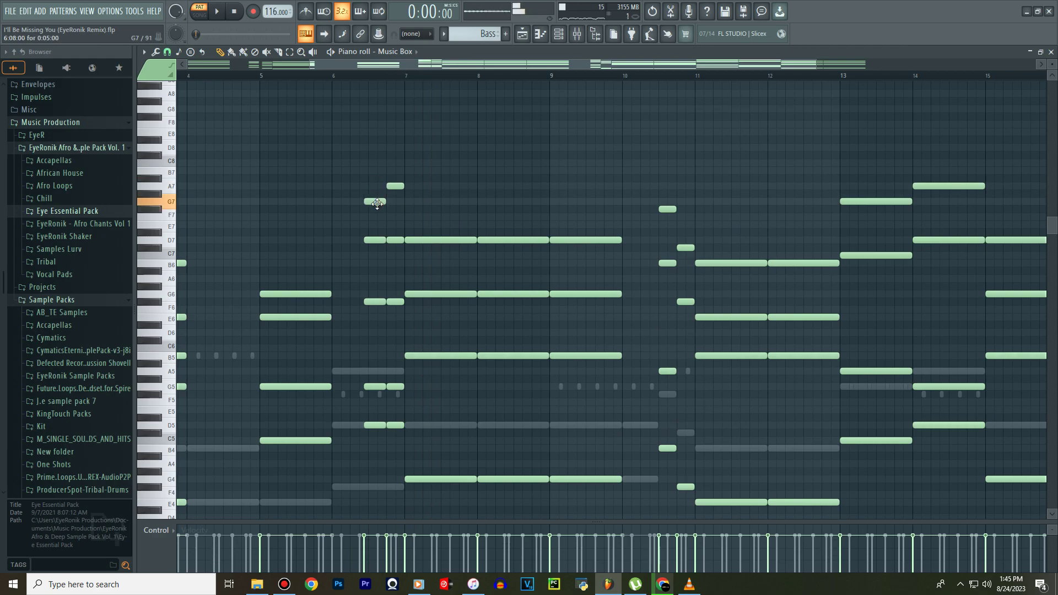
key(space)
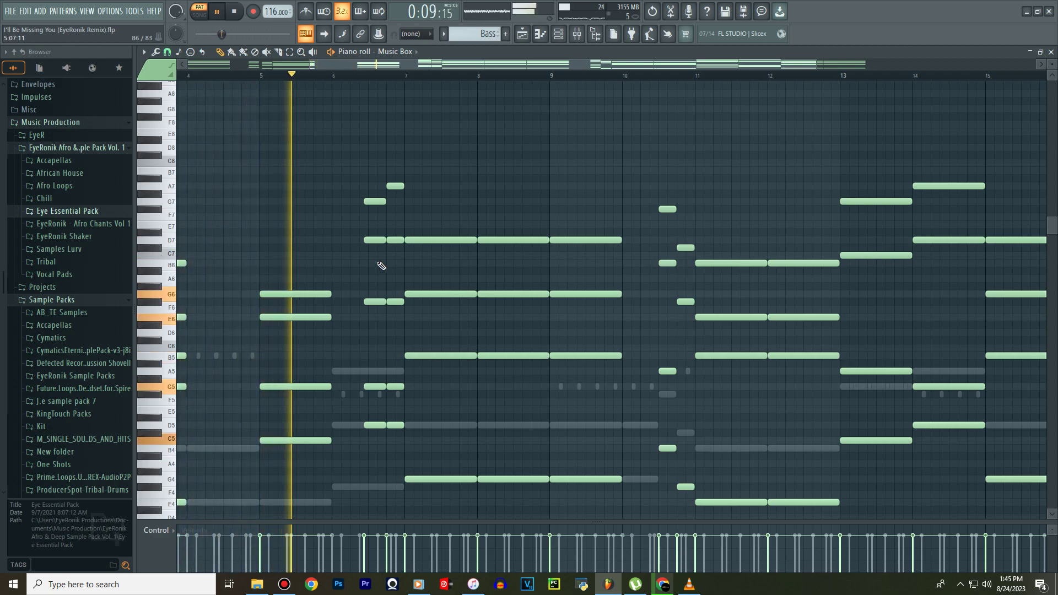
Lower D7 to C7 and delete A7 in the second short bar 6 chord, and lower bar 7's D7 to B6.
drag(393, 241, 395, 256)
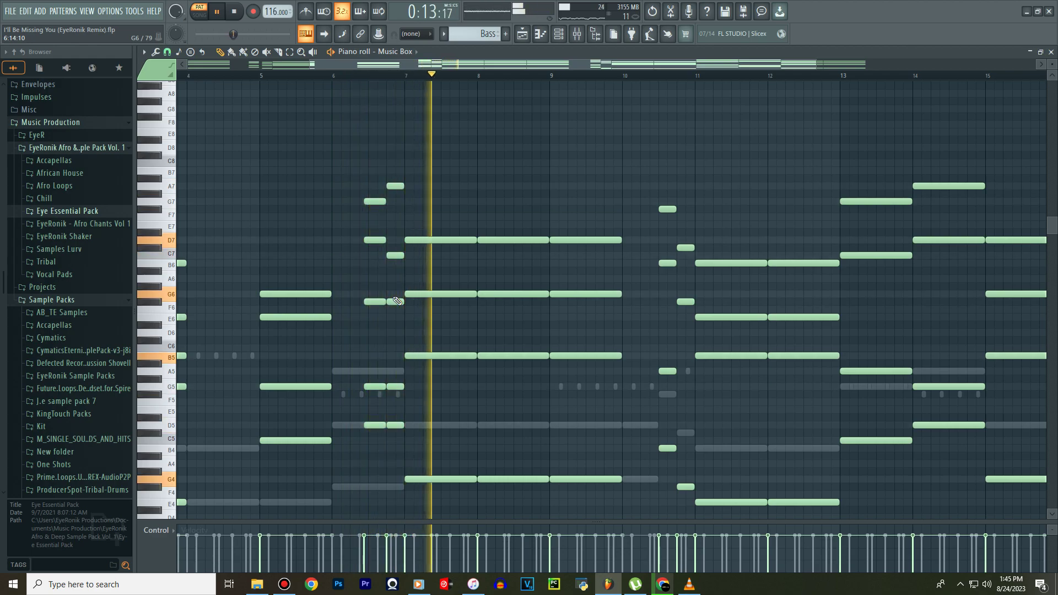
key(space)
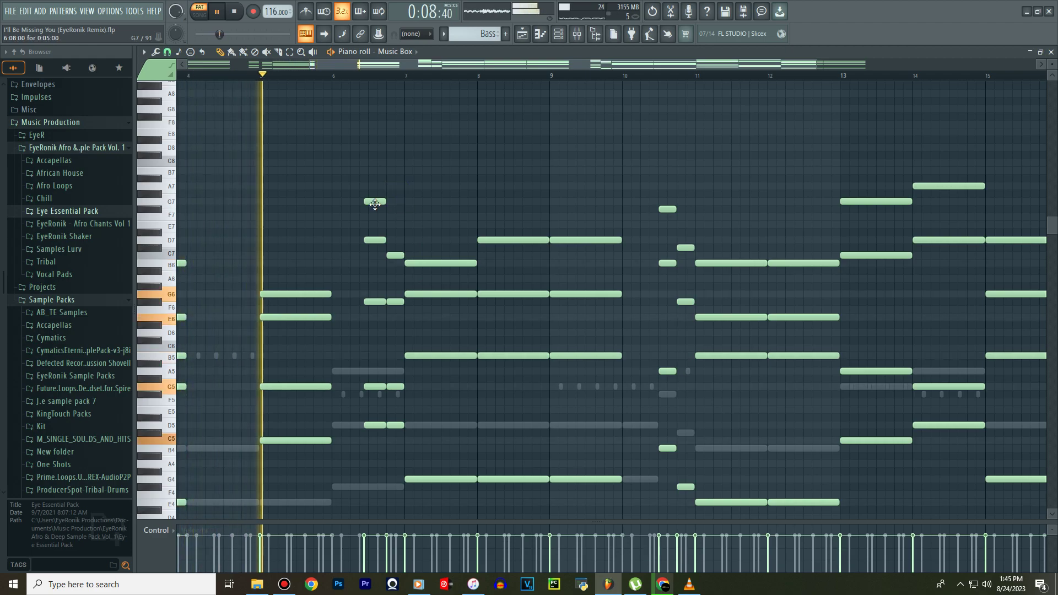
Revoice the first short bar 6 chord by deleting G7, lowering D7 to A6 and F#6 to E6, auditioning each change.
right_click(375, 204)
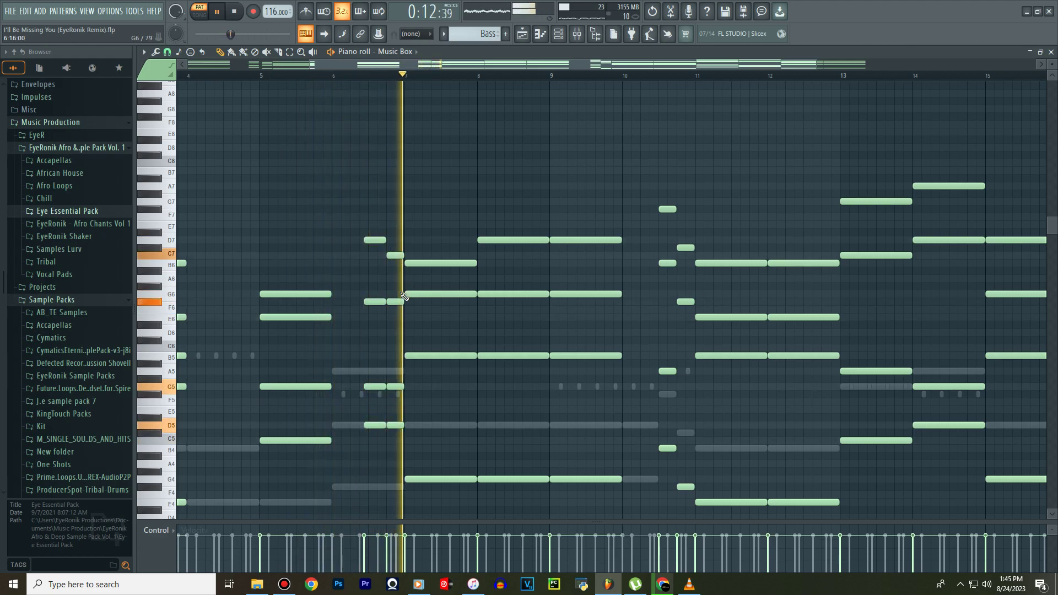
scroll(583, 166, down, 4)
key(space)
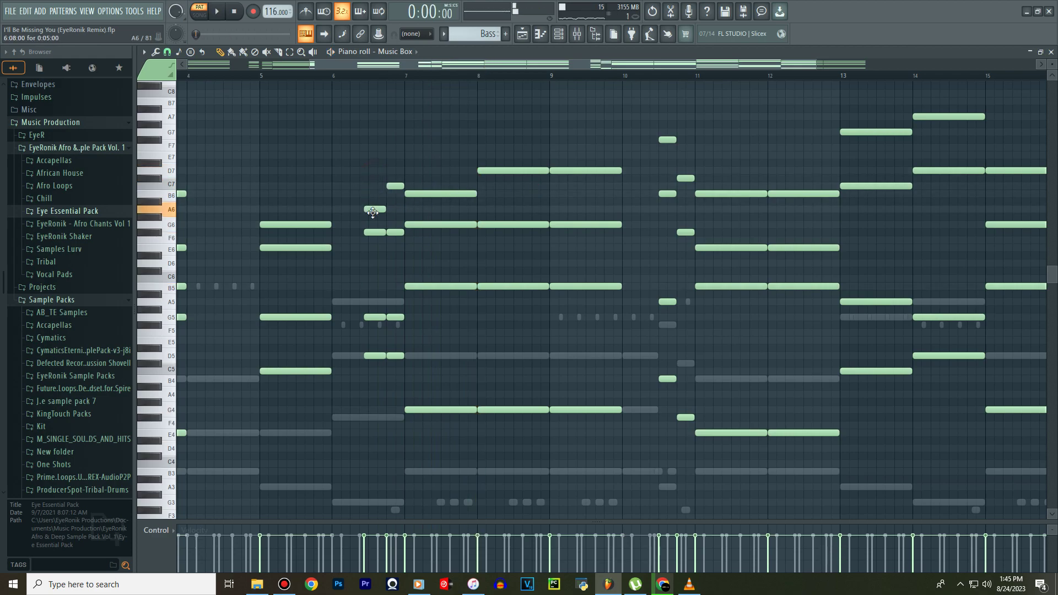
click(273, 77)
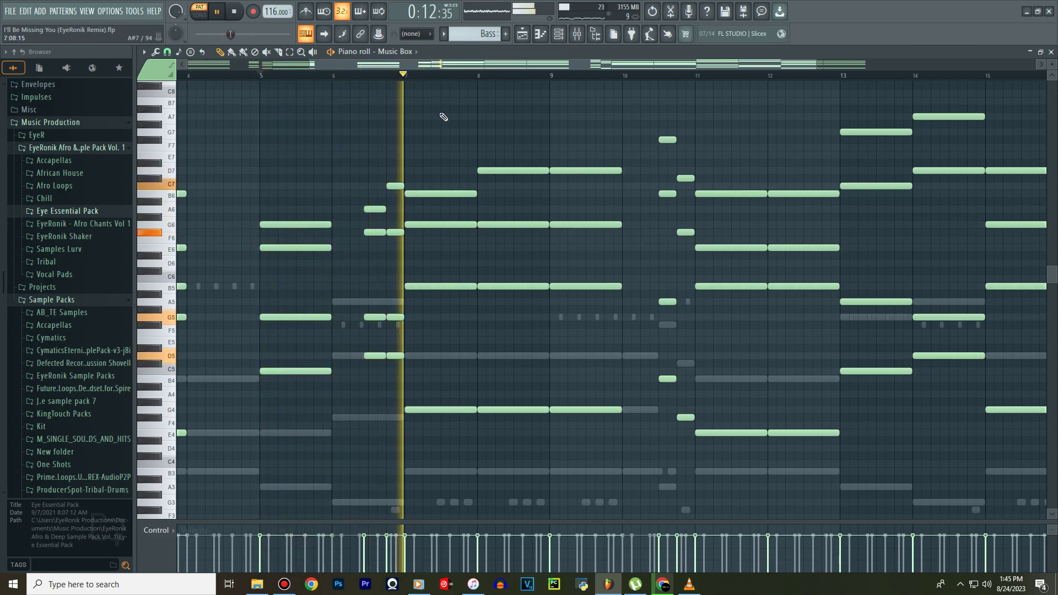
key(space)
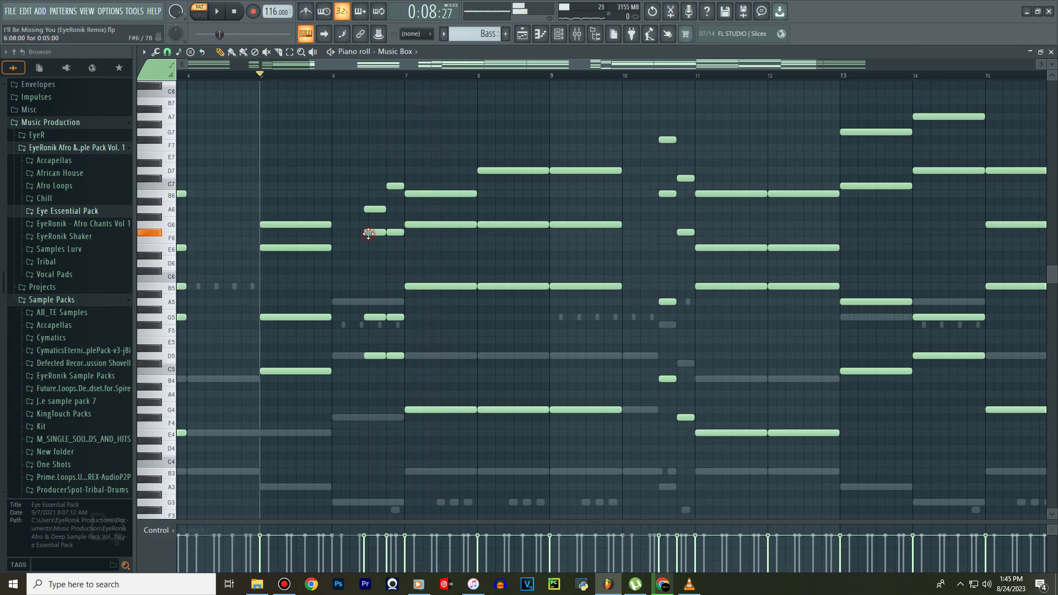
key(space)
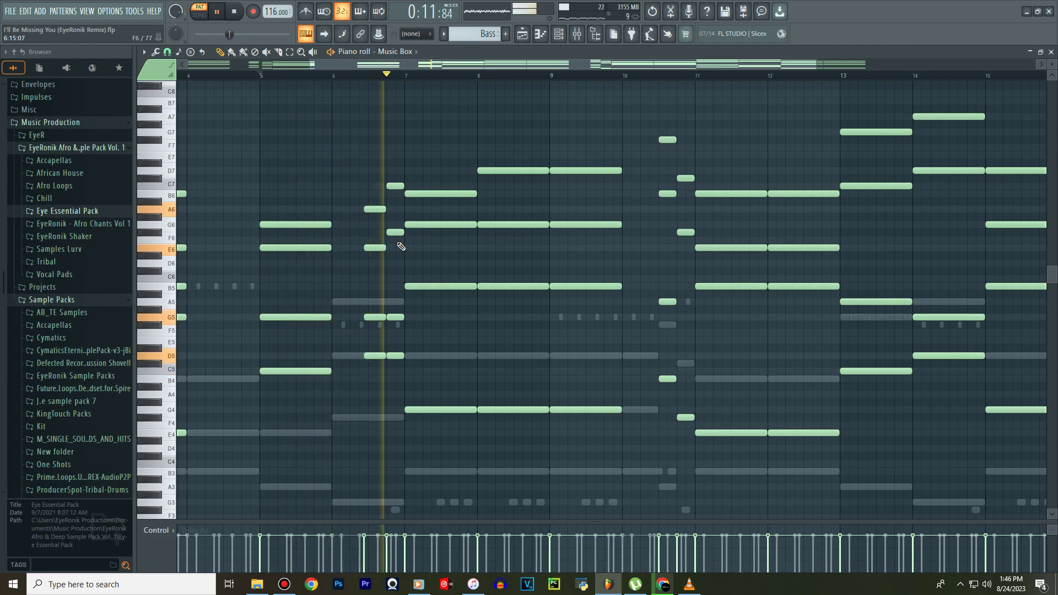
Delete all notes of the Music Box chord in bar 8 and stop playback.
drag(473, 65, 538, 65)
click(405, 171)
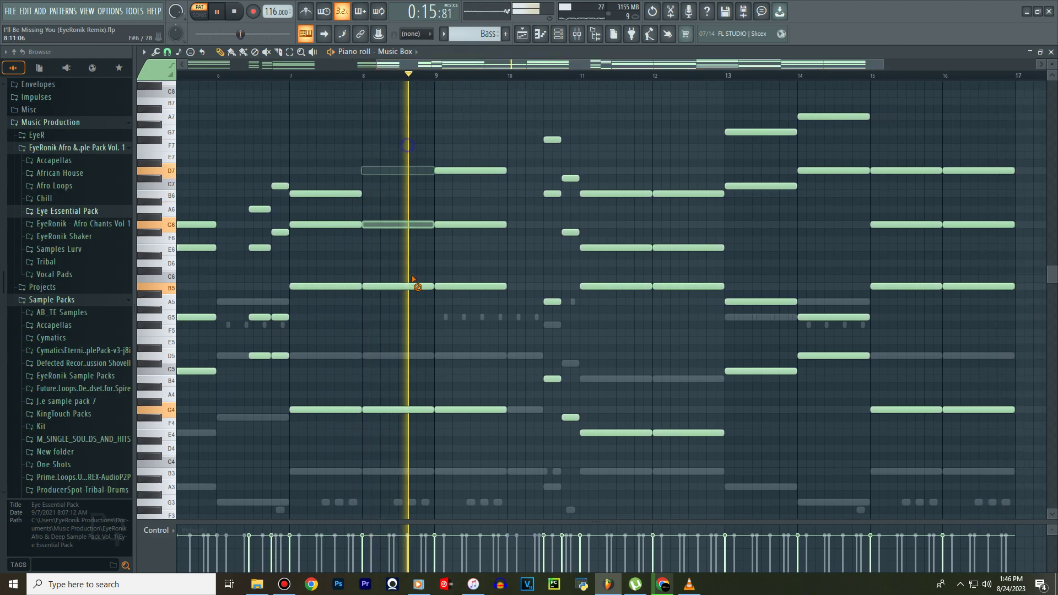
scroll(480, 72, down, 3)
key(space)
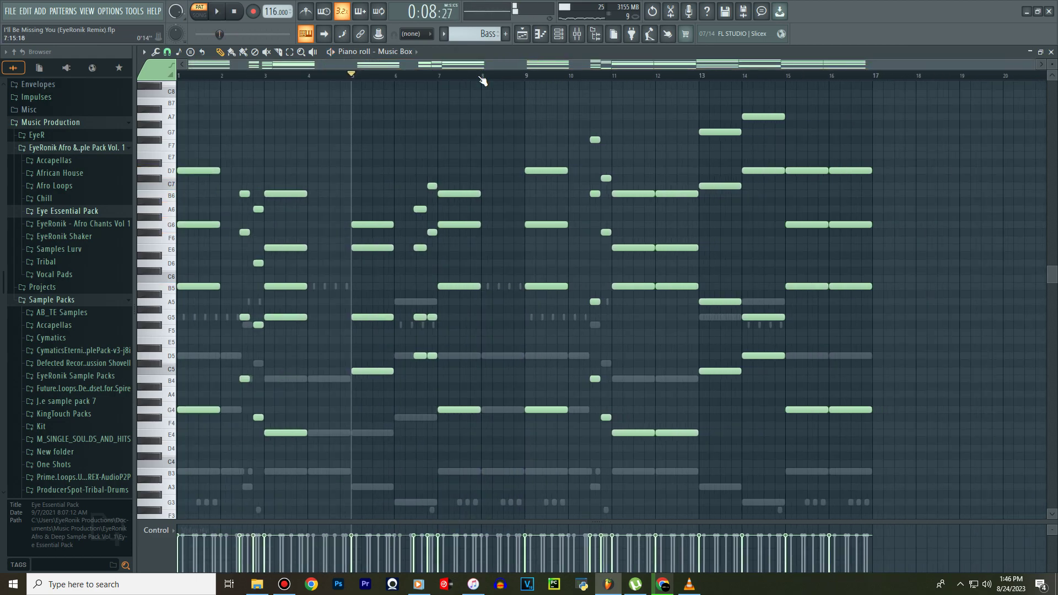
Delete all Music Box notes from bar 9 to the end of the pattern.
drag(891, 122, 523, 456)
key(Delete)
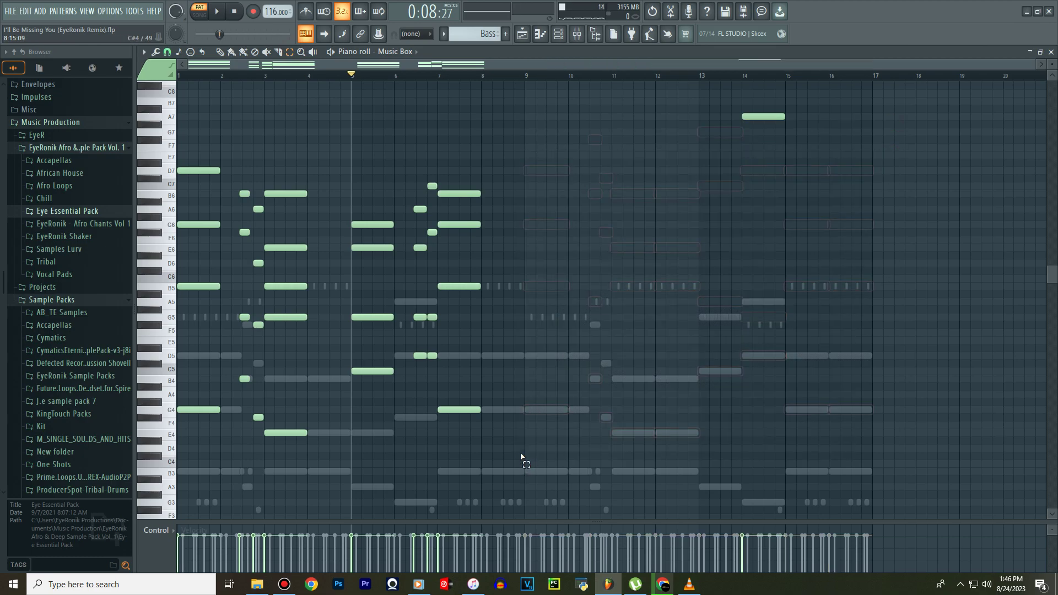
scroll(704, 390, up, 3)
key(Delete)
scroll(779, 224, down, 7)
scroll(779, 224, up, 7)
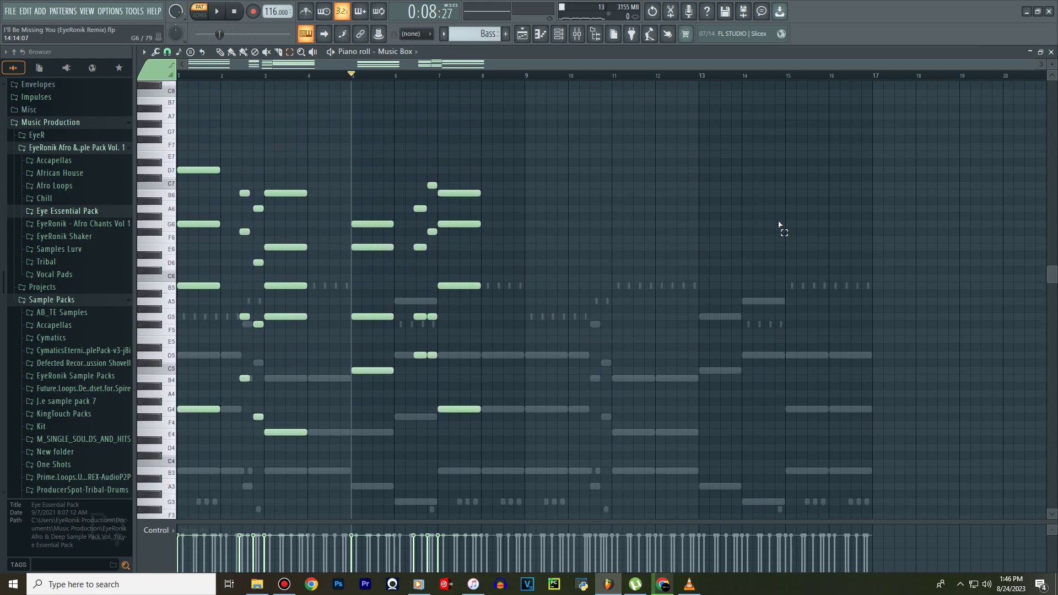
Copy all the revoiced Music Box notes from the first eight bars so the copy starts at bar 9.
key(ctrl+a)
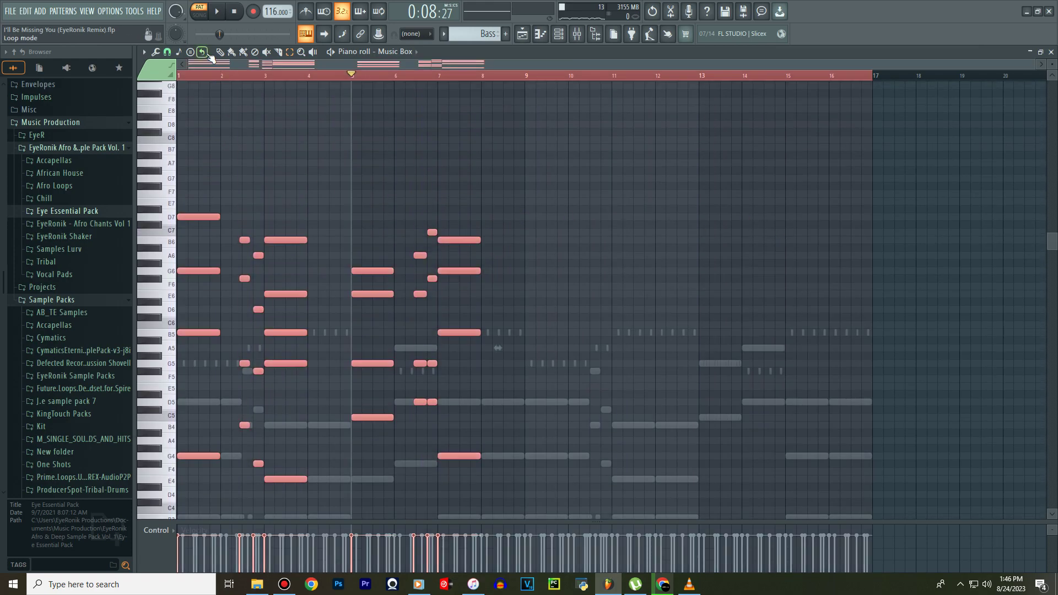
click(192, 212)
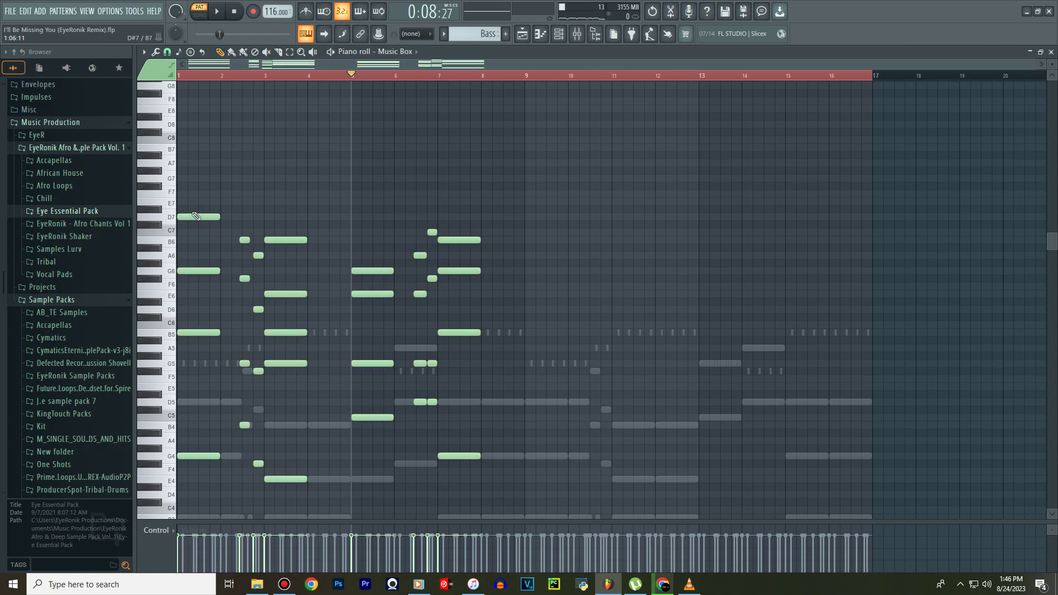
key(ctrl+a)
drag(192, 213, 540, 211)
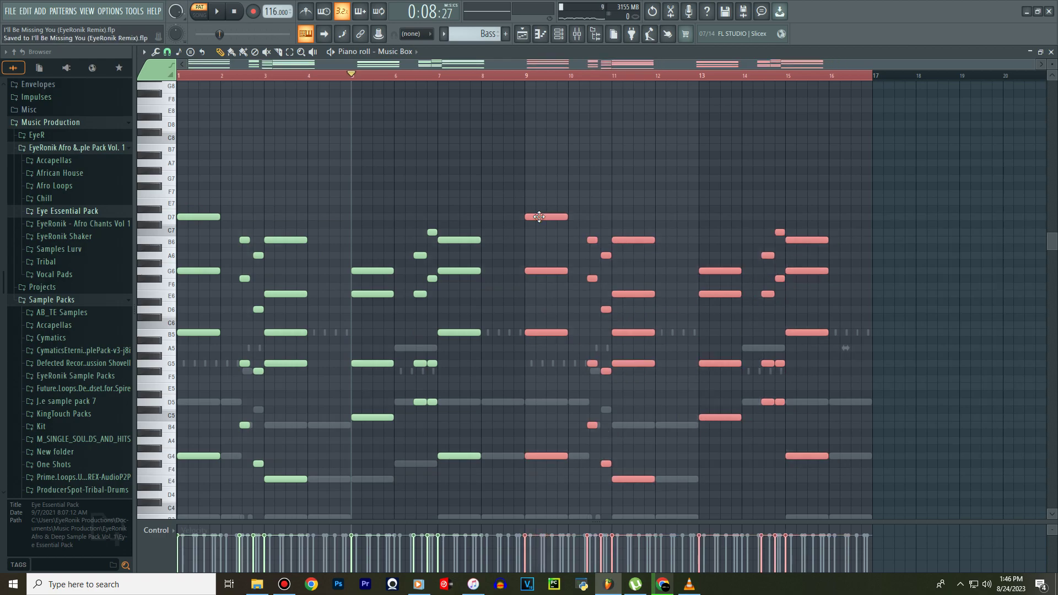
Try strumming all the Music Box chords with their note ends preserved, and audition the result.
right_click(568, 186)
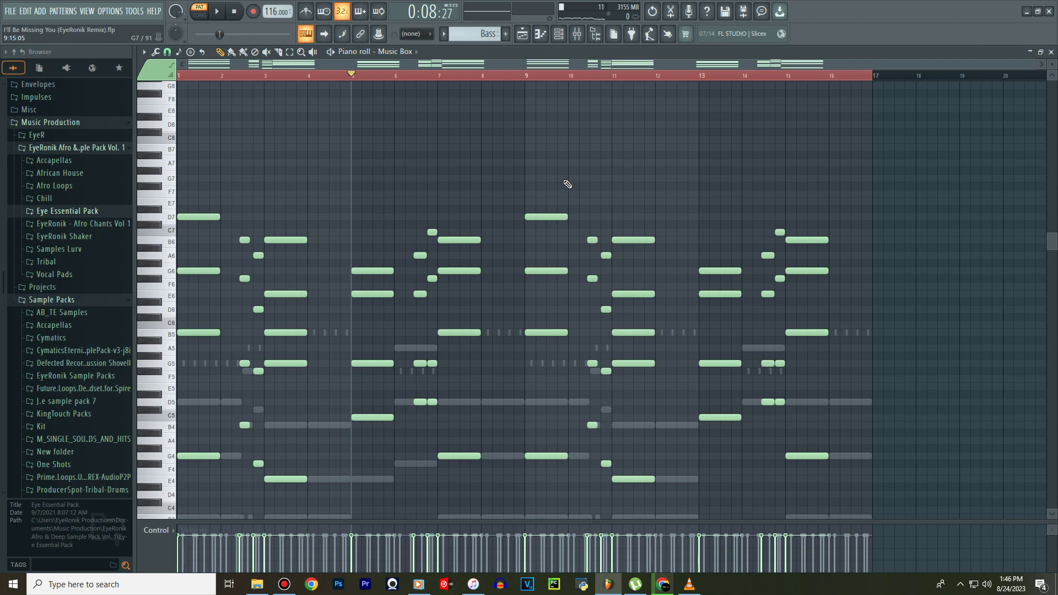
key(alt+s)
key(space)
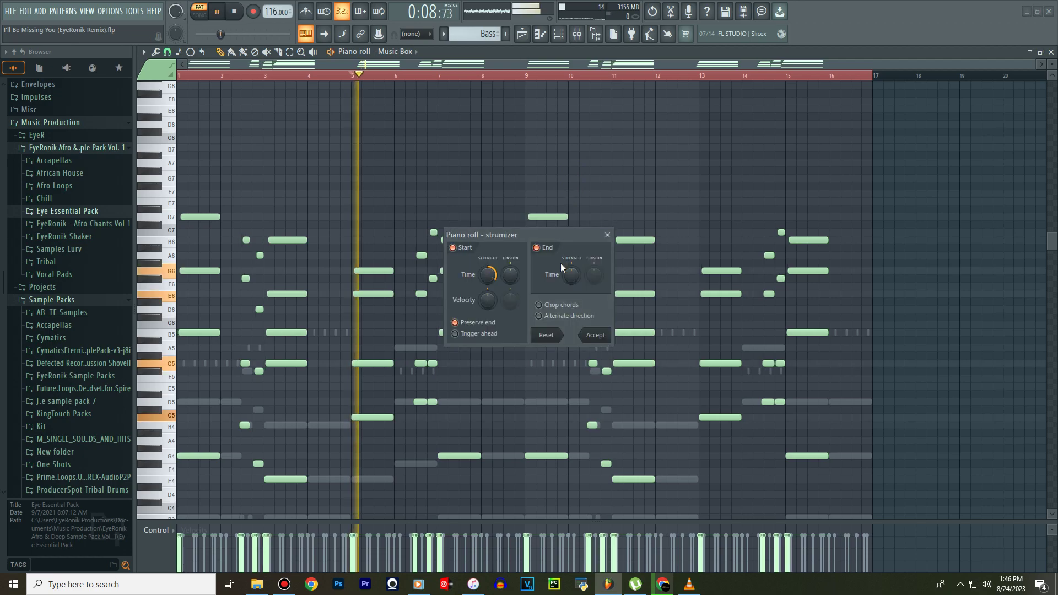
click(595, 334)
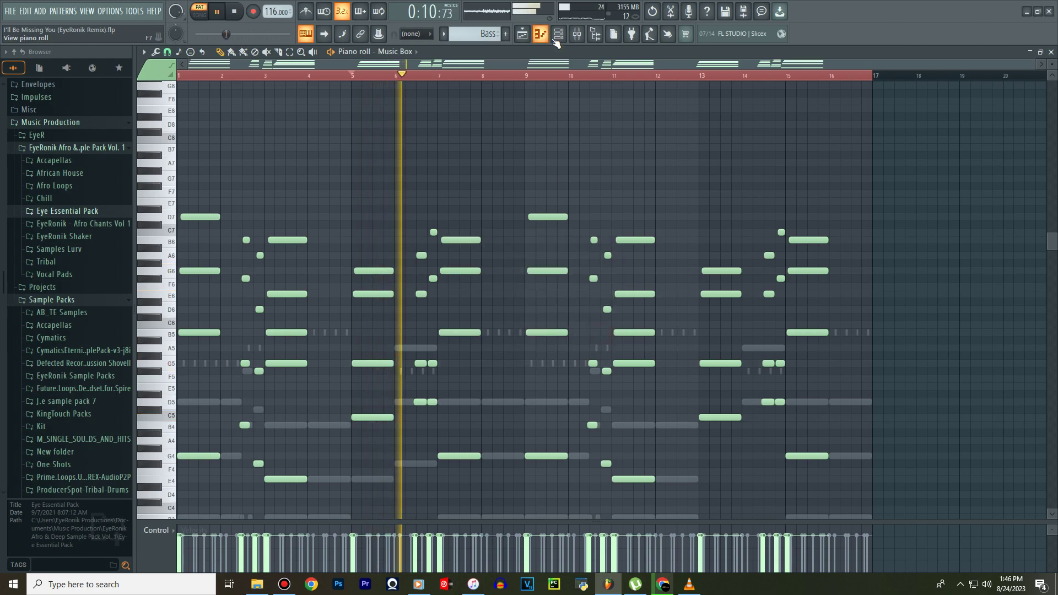
key(F6)
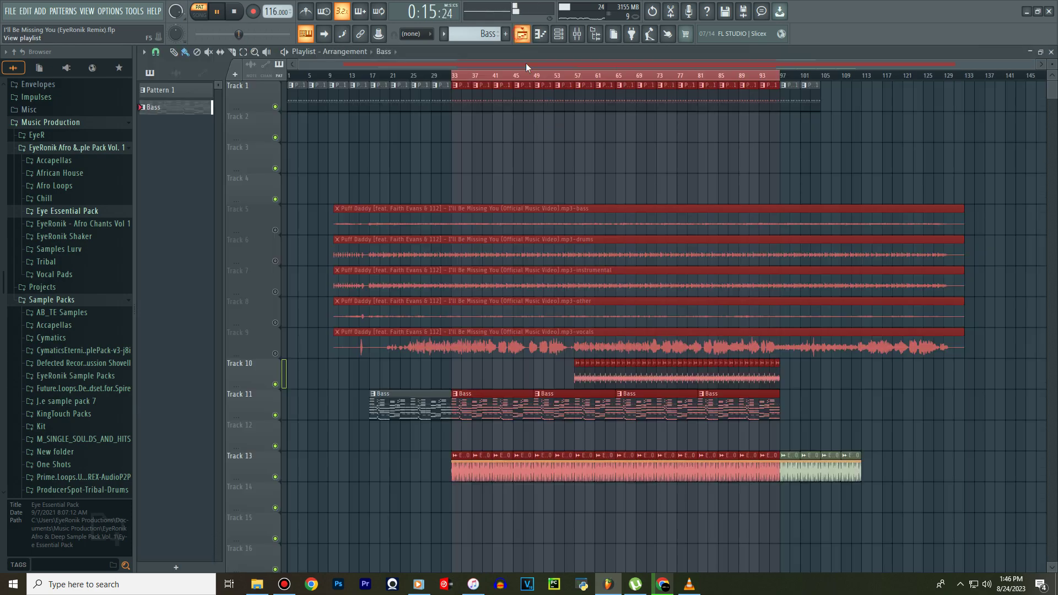
click(521, 34)
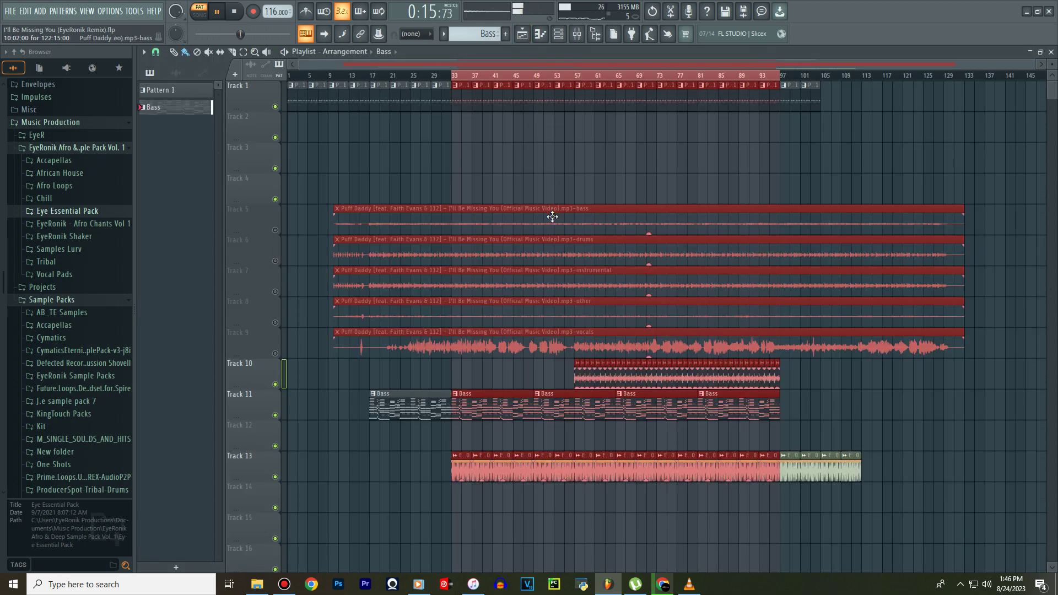
click(546, 34)
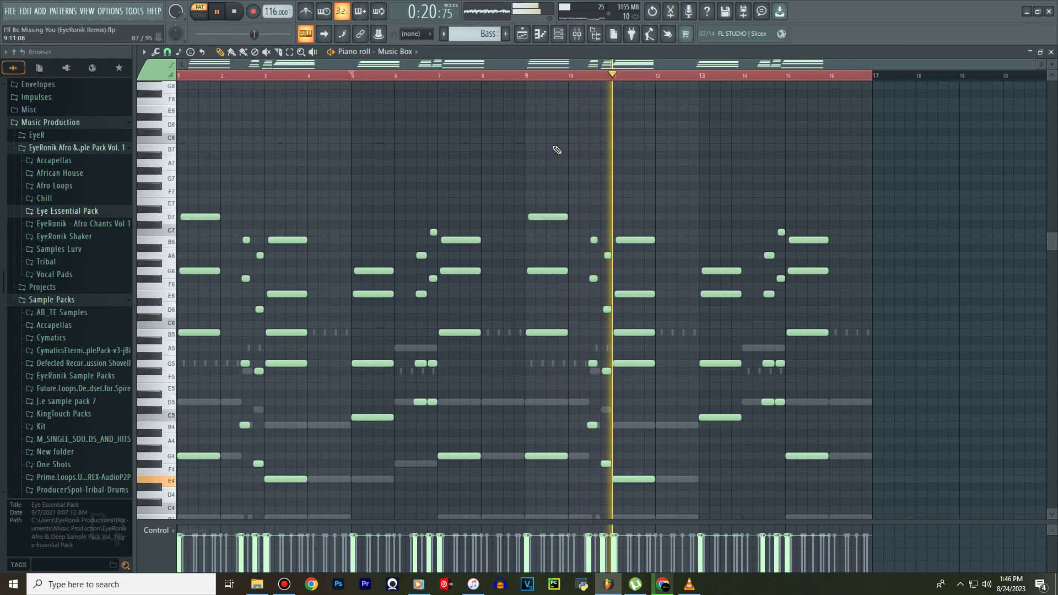
Undo the strum and apply a lighter one to the Music Box chords, keeping the note ends preserved.
key(space)
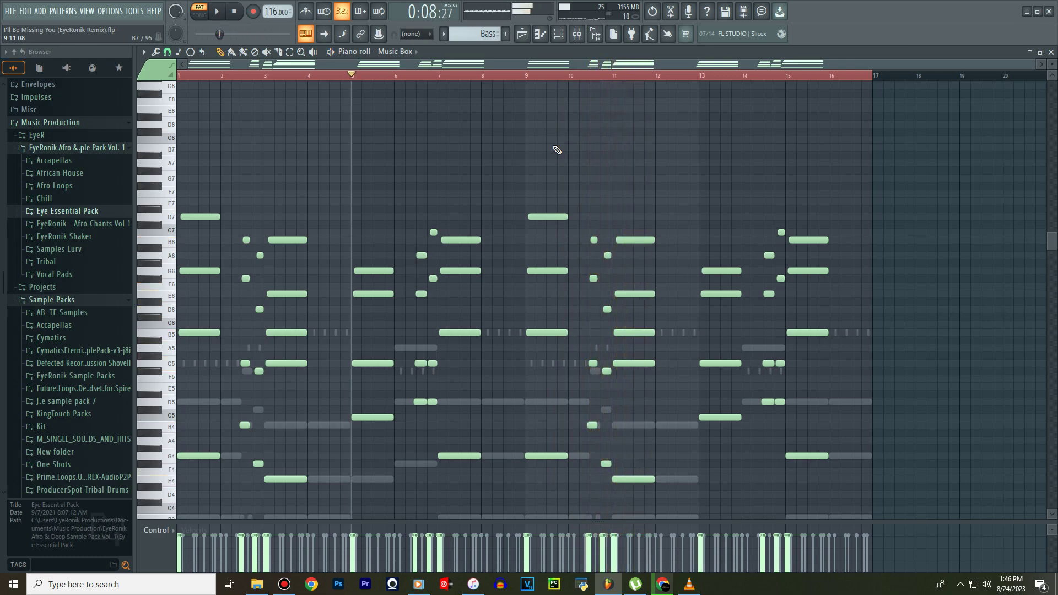
key(ctrl+z)
key(space)
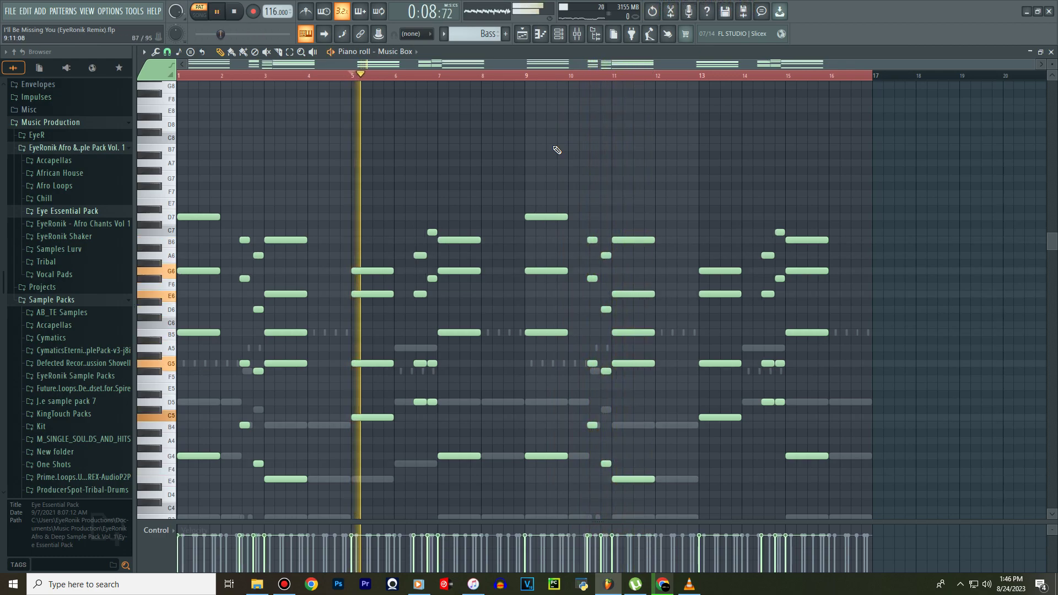
key(alt+s)
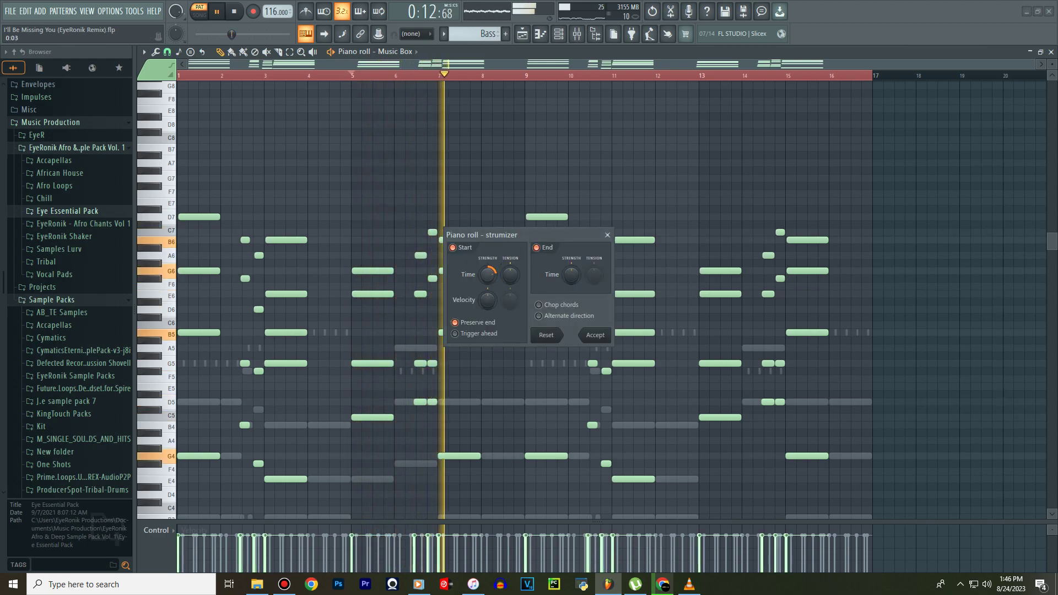
click(595, 335)
Open the Music Box instrument and route it to a free mixer track.
click(559, 34)
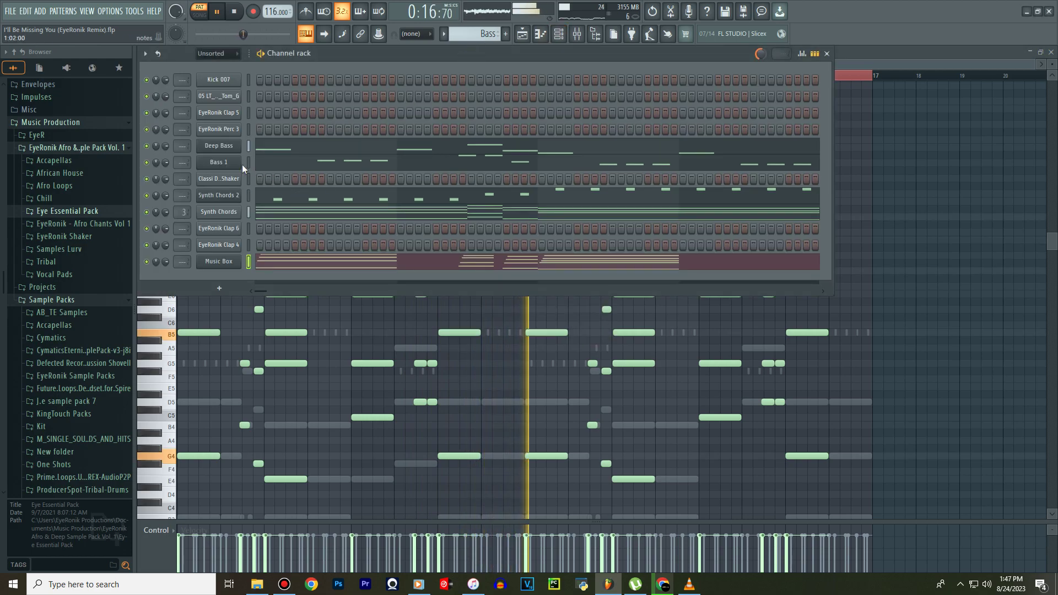
click(227, 263)
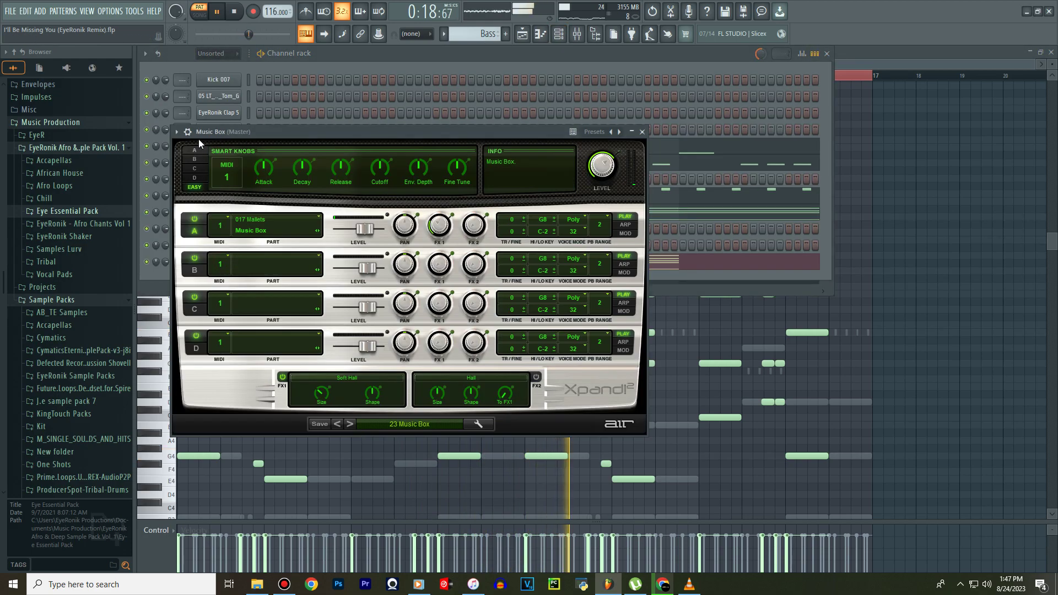
click(177, 131)
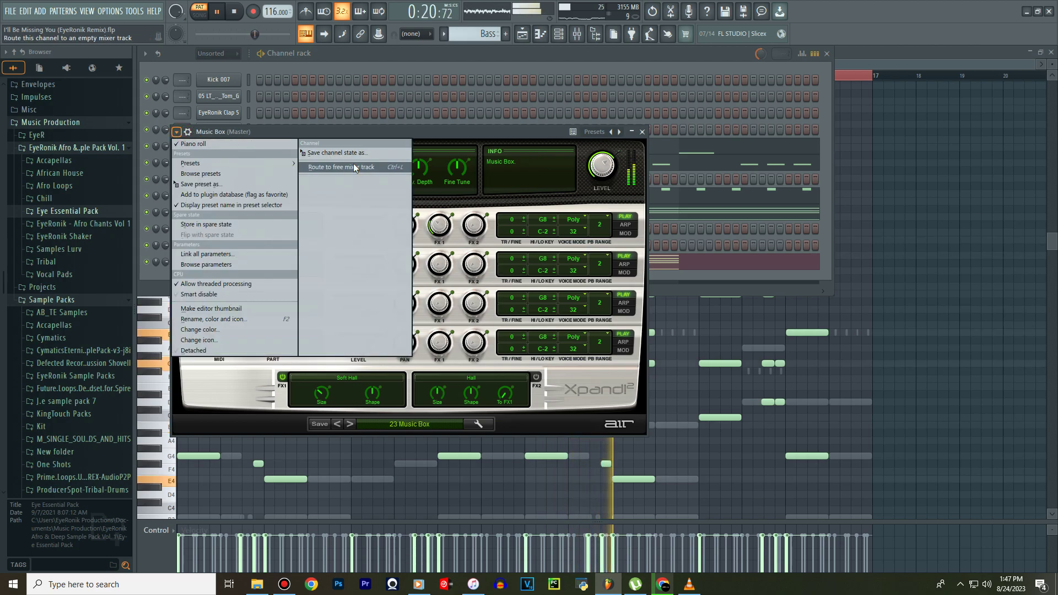
click(353, 166)
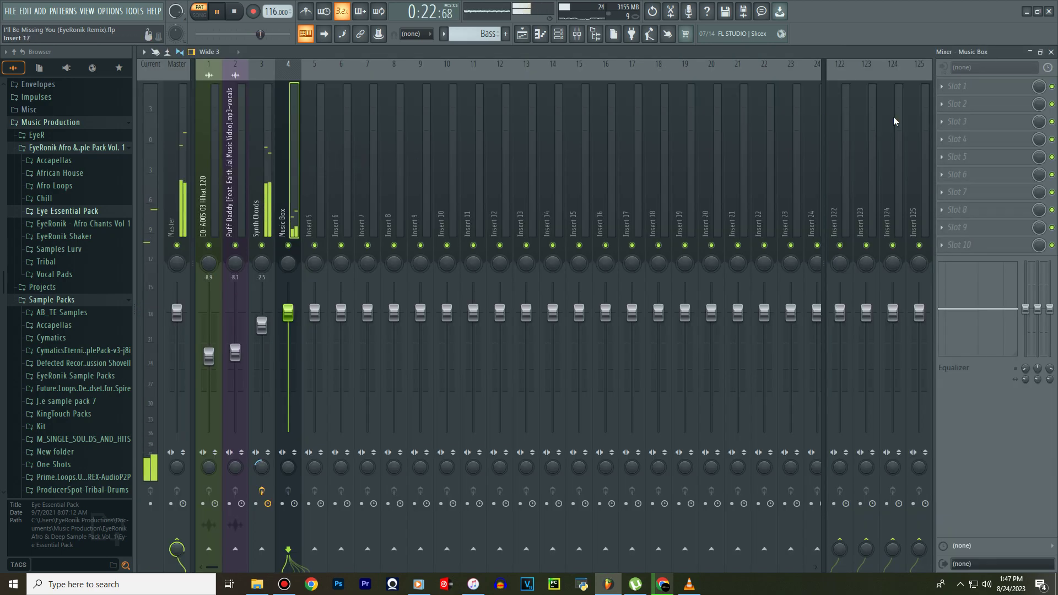
Load Fruity Parametric EQ 2 in slot 1 and Fruity Delay 3 in slot 3 of the Music Box mixer track.
click(944, 88)
click(860, 45)
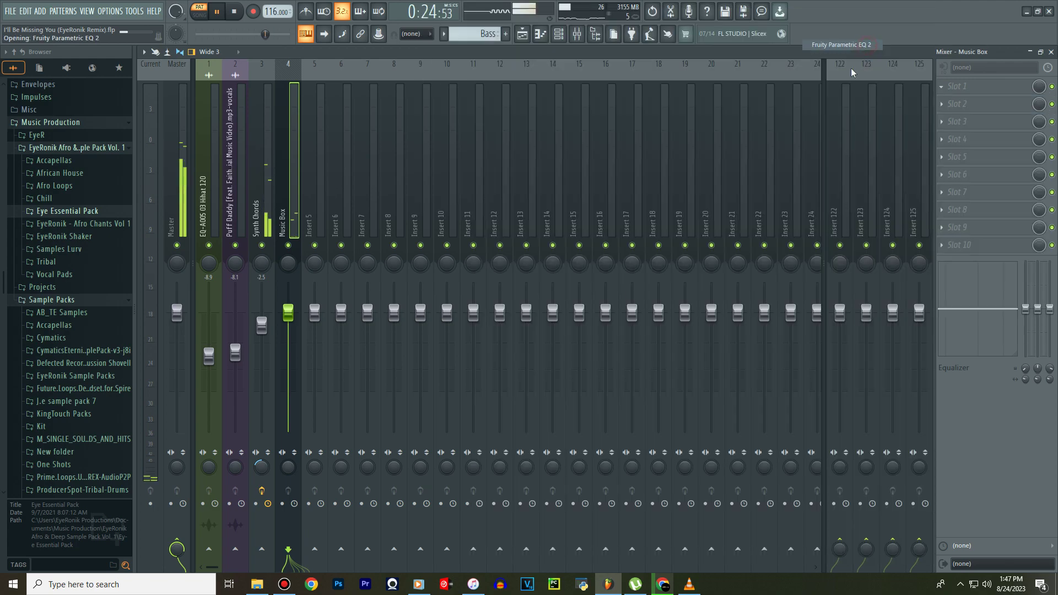
click(956, 127)
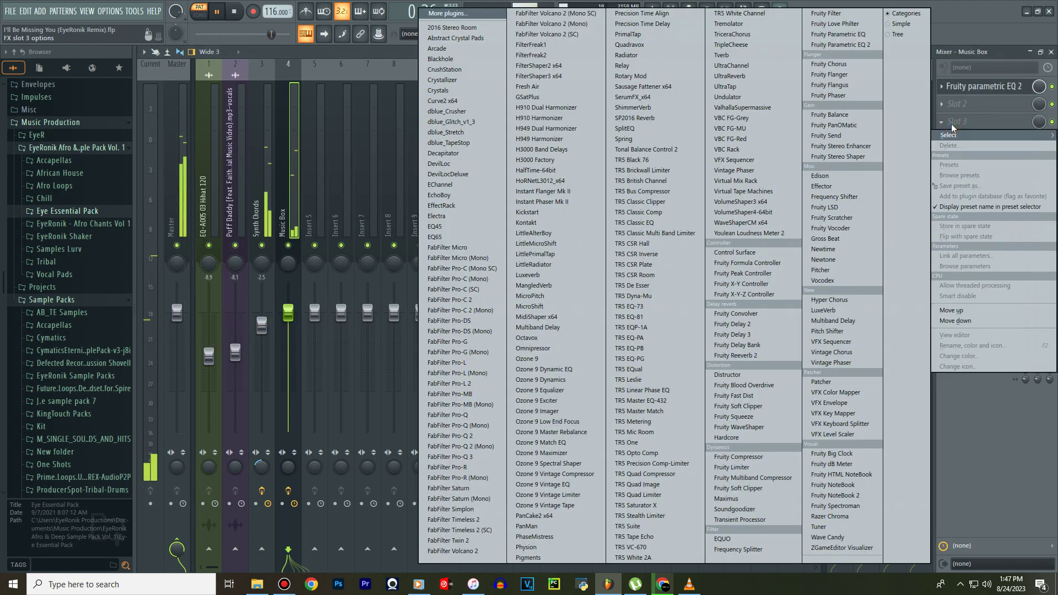
click(737, 334)
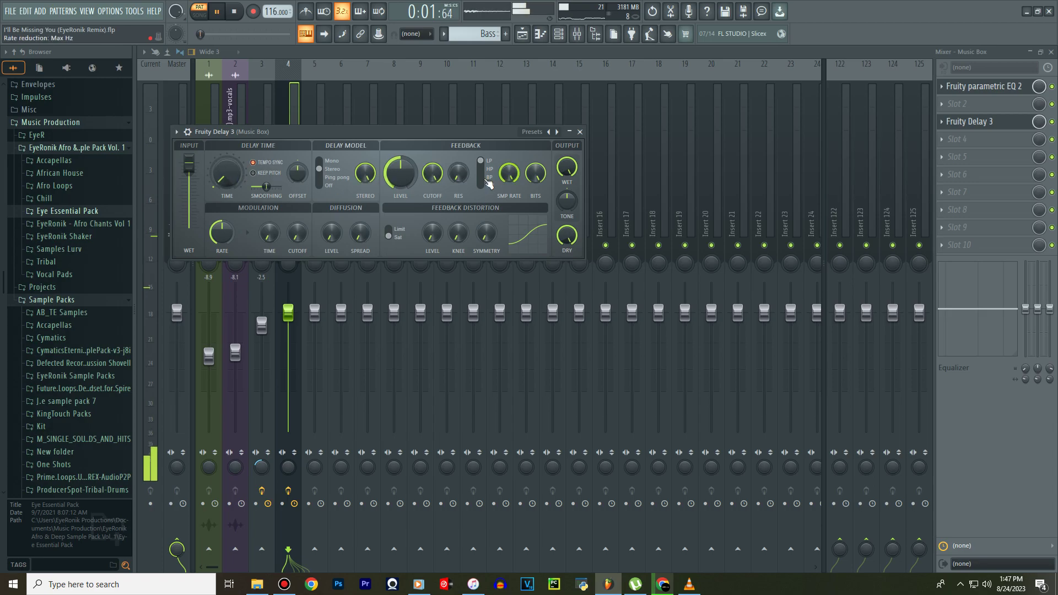
Set Fruity Delay 3 to the ping pong model with a lower wet level and a pan of about -22.5%.
drag(566, 165, 554, 176)
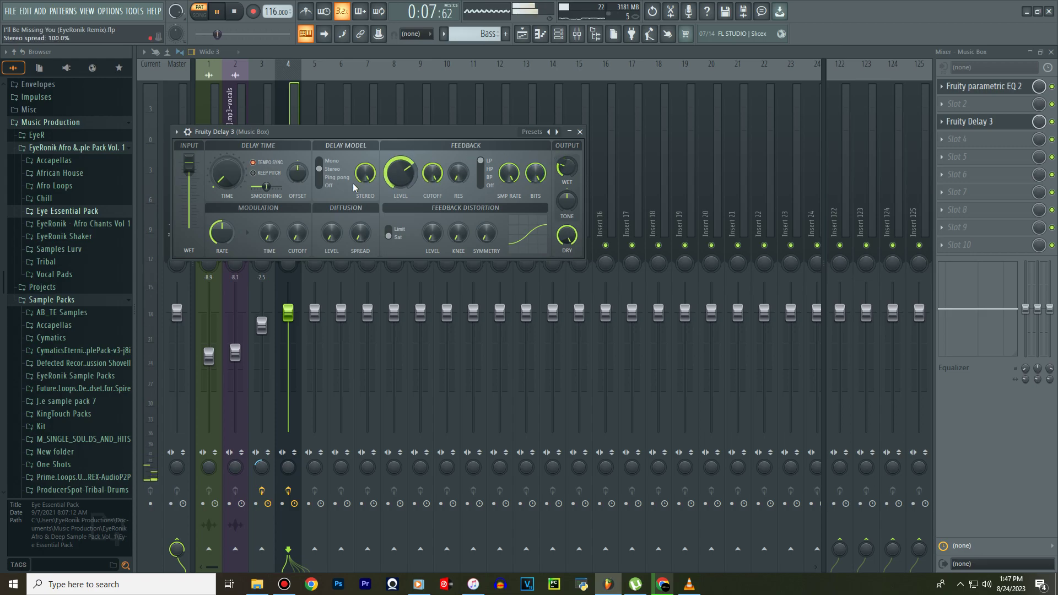
click(337, 185)
click(330, 177)
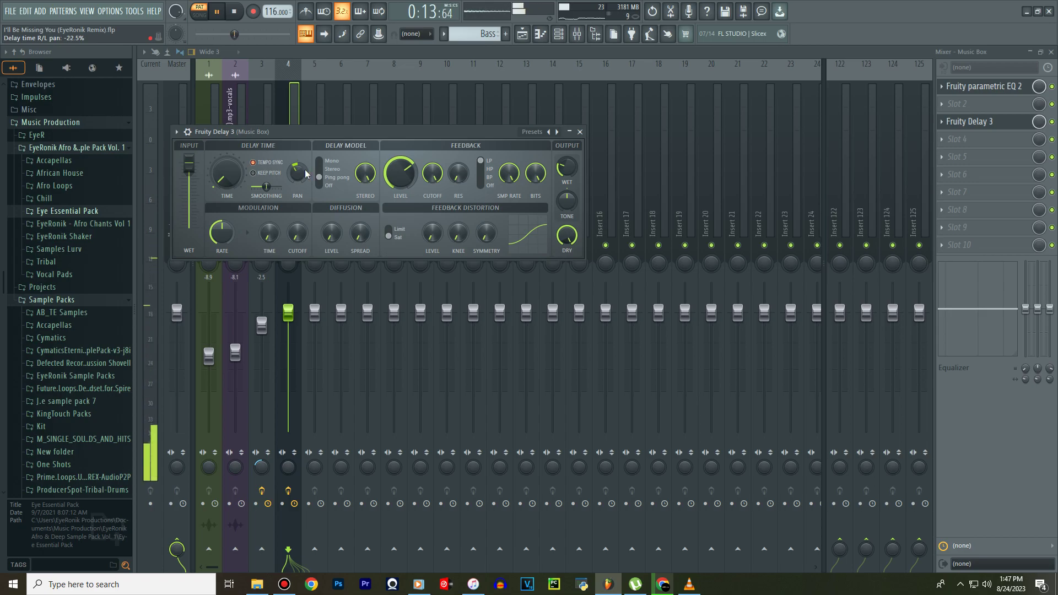
Add Fruity Reeverb 2 in slot 5 of the Music Box track, raising its wet level and shortening its decay time.
click(943, 158)
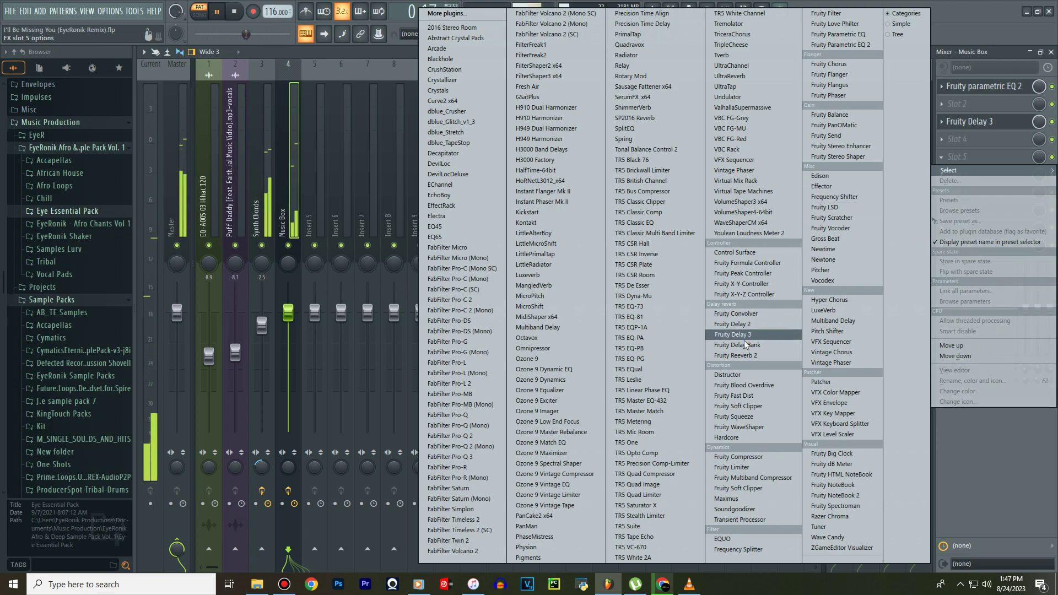
click(741, 357)
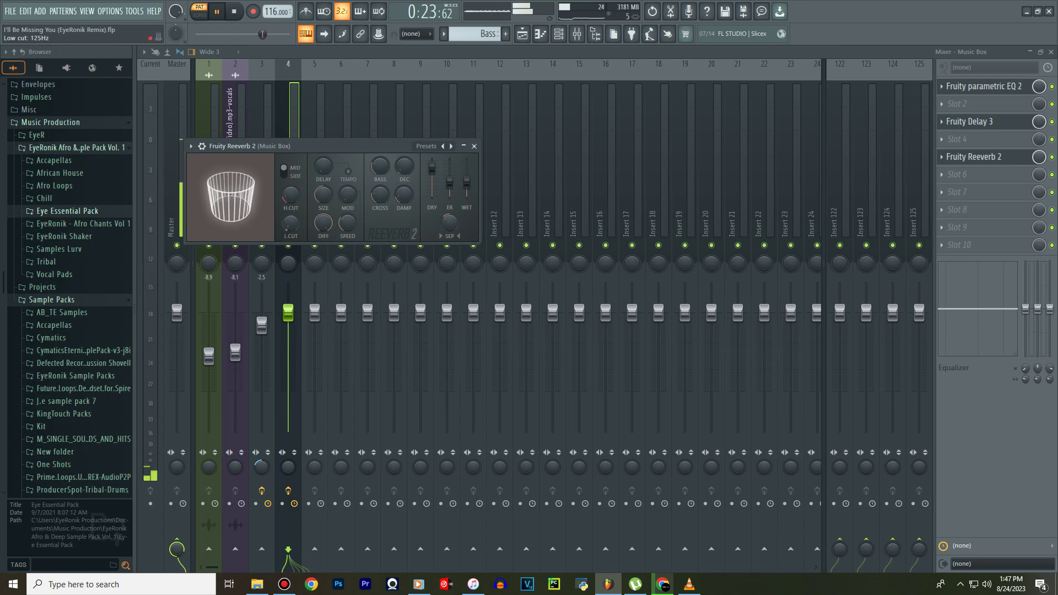
drag(468, 187, 467, 174)
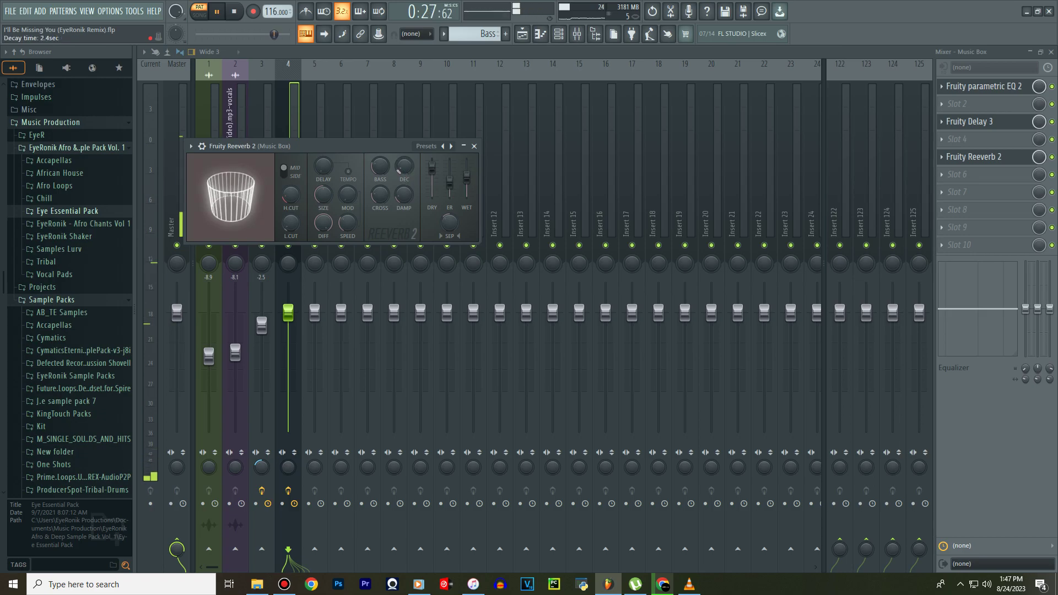
drag(405, 165, 405, 172)
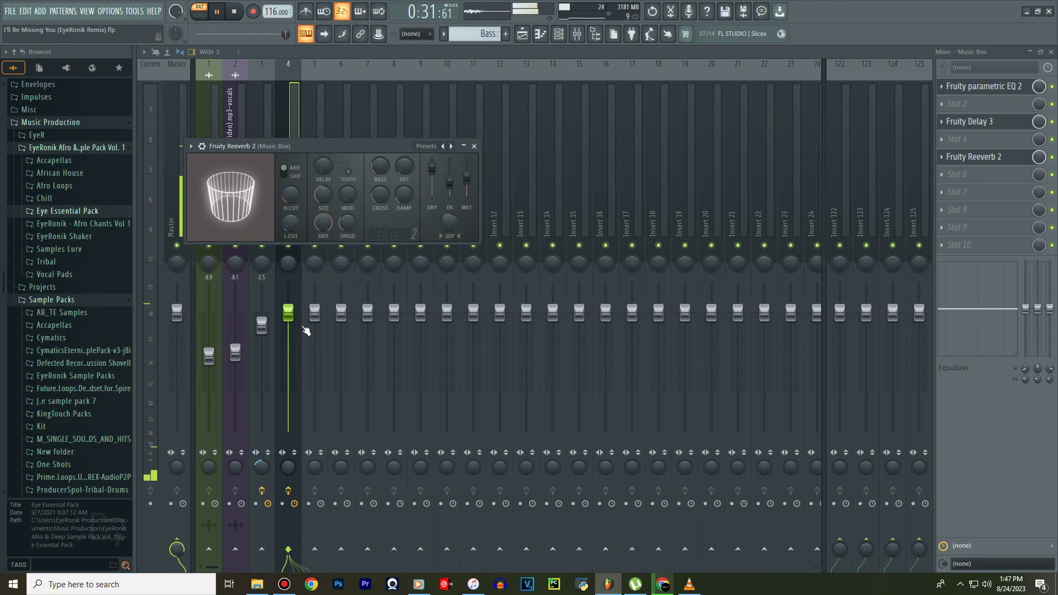
Set the Music Box mixer track's stereo separation to 22% separated and lower its volume to about -1.7 dB.
drag(288, 467, 295, 476)
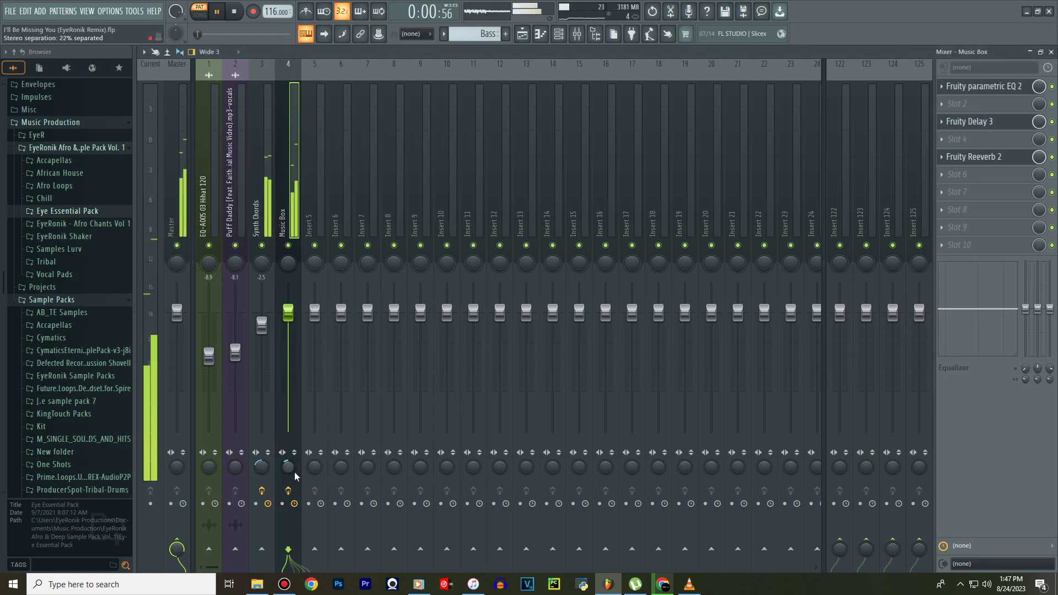
drag(296, 312, 295, 328)
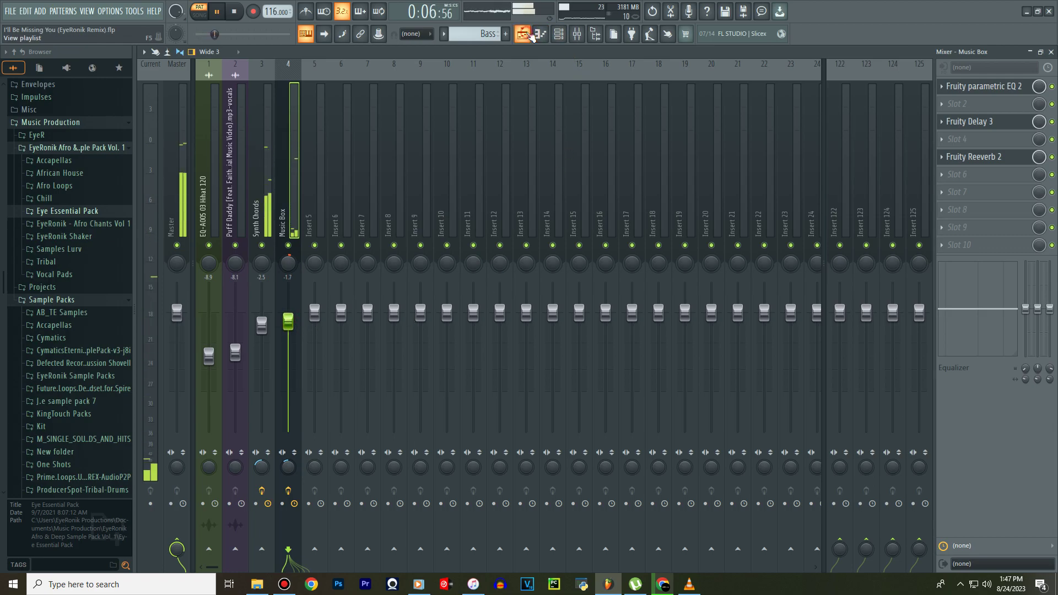
Cut the Bass 1 notes from the Bass pattern and paste them into a new pattern named Bass 2.
click(530, 33)
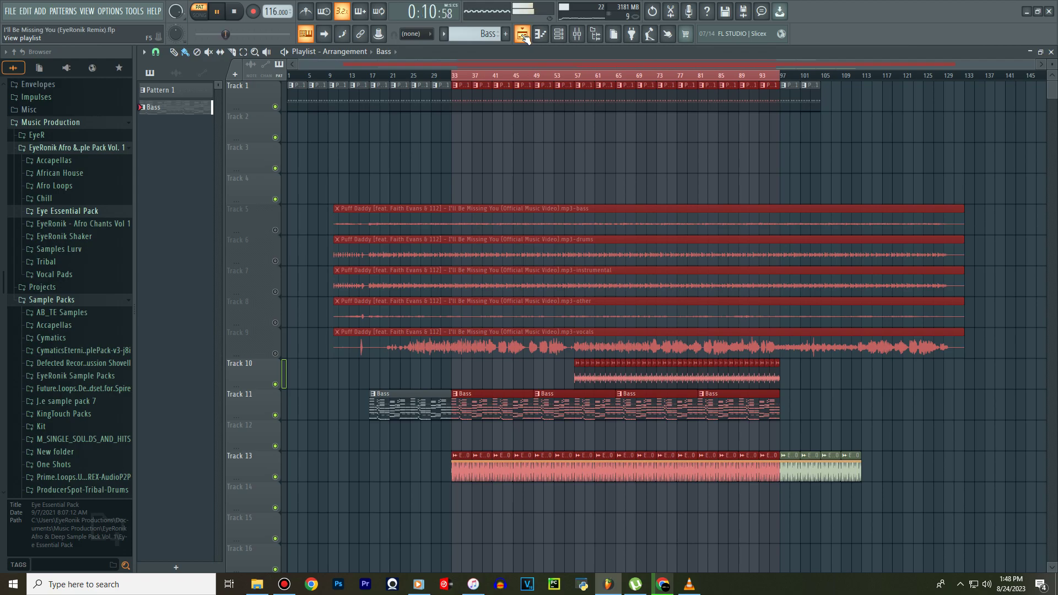
click(559, 34)
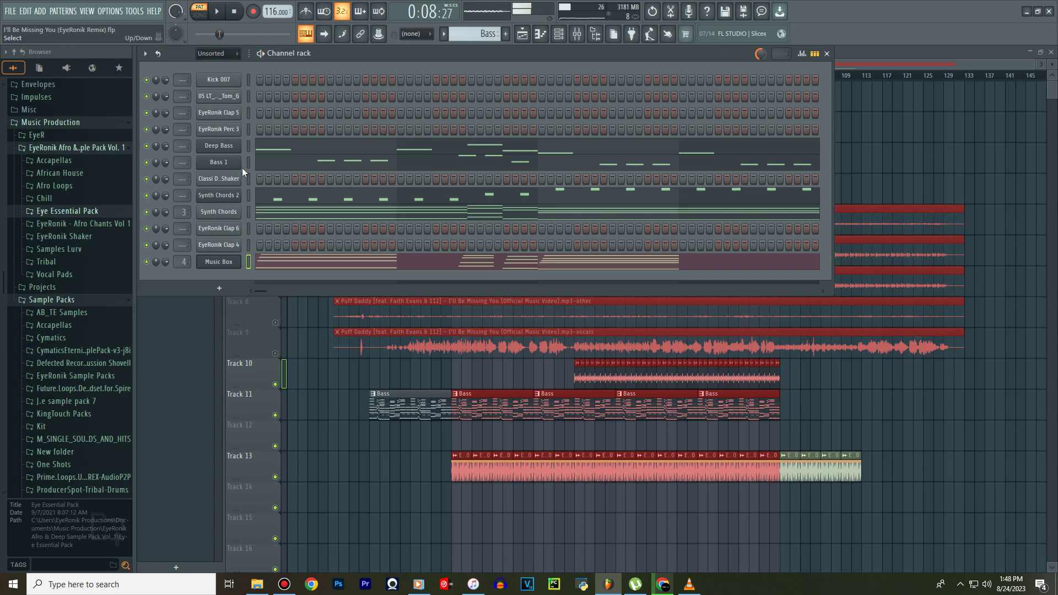
right_click(227, 163)
click(407, 162)
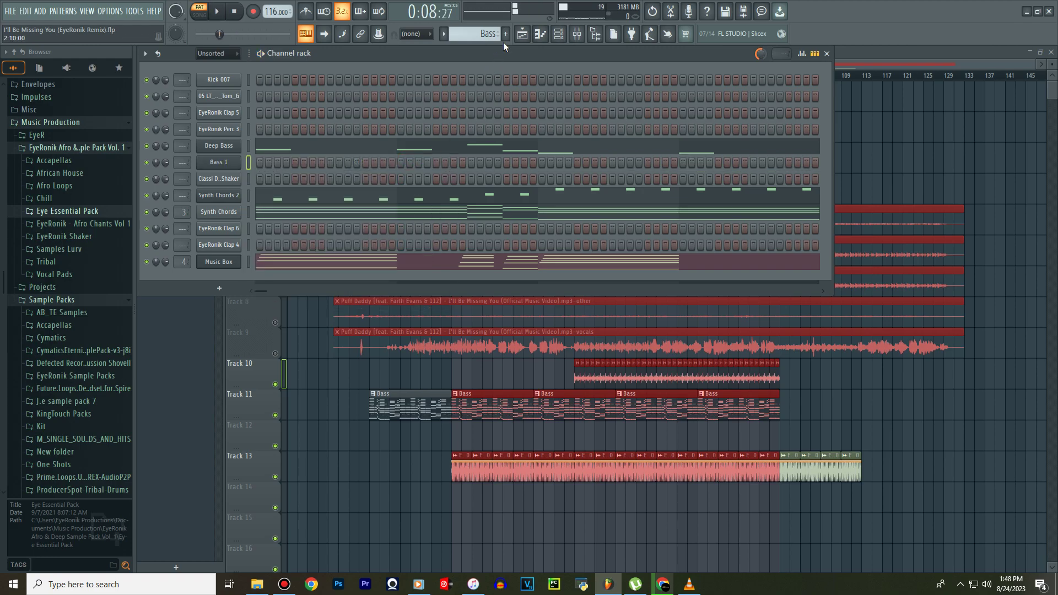
click(505, 34)
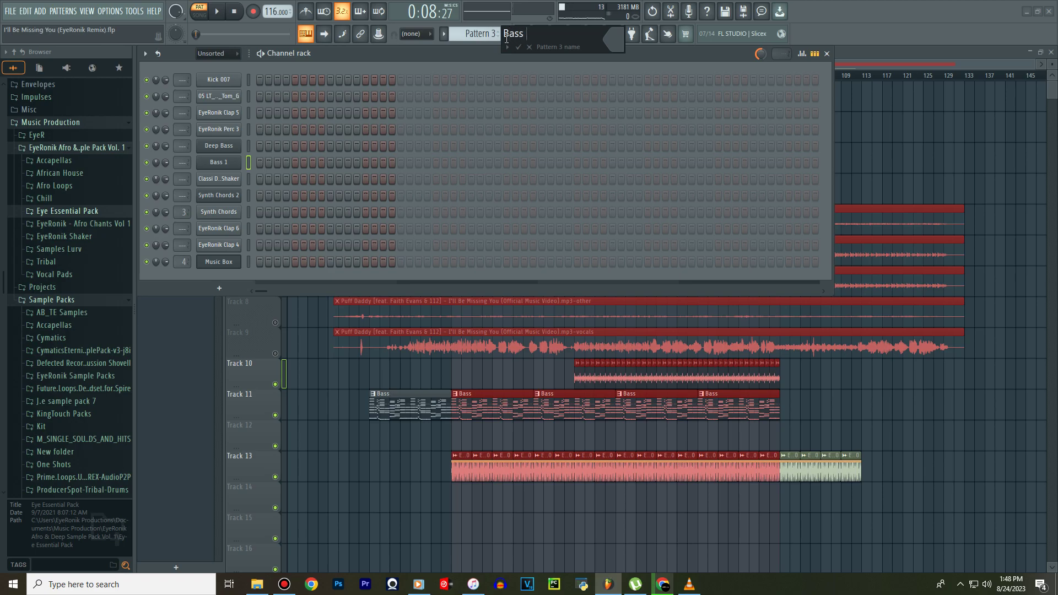
key(Return)
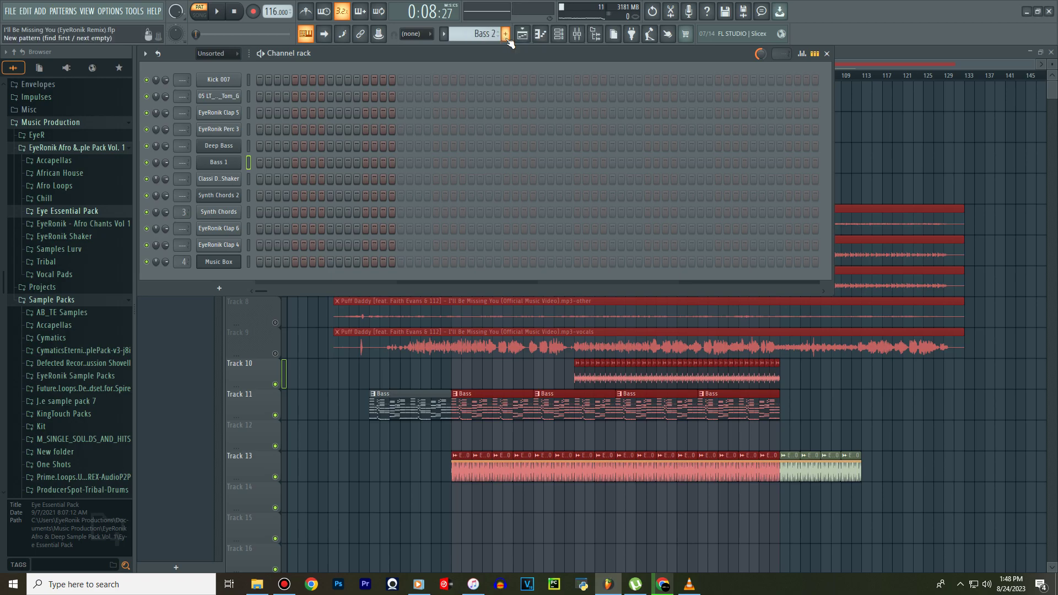
key(ctrl+v)
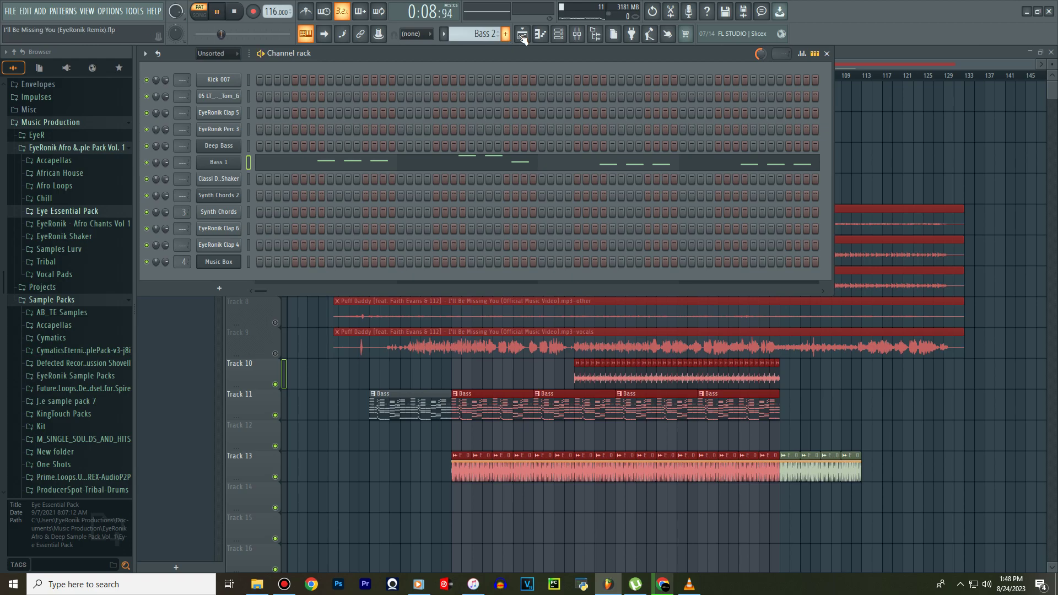
Play the song from bar 33 and place two consecutive Bass 2 clips on playlist Track 3, starting at bar 57.
click(522, 35)
click(455, 76)
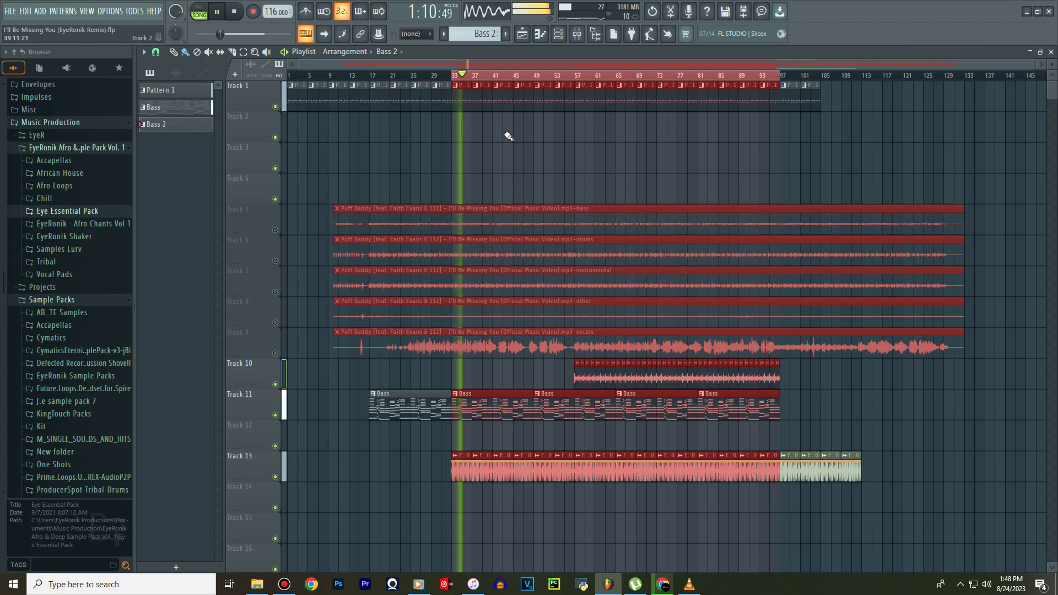
drag(577, 160, 692, 165)
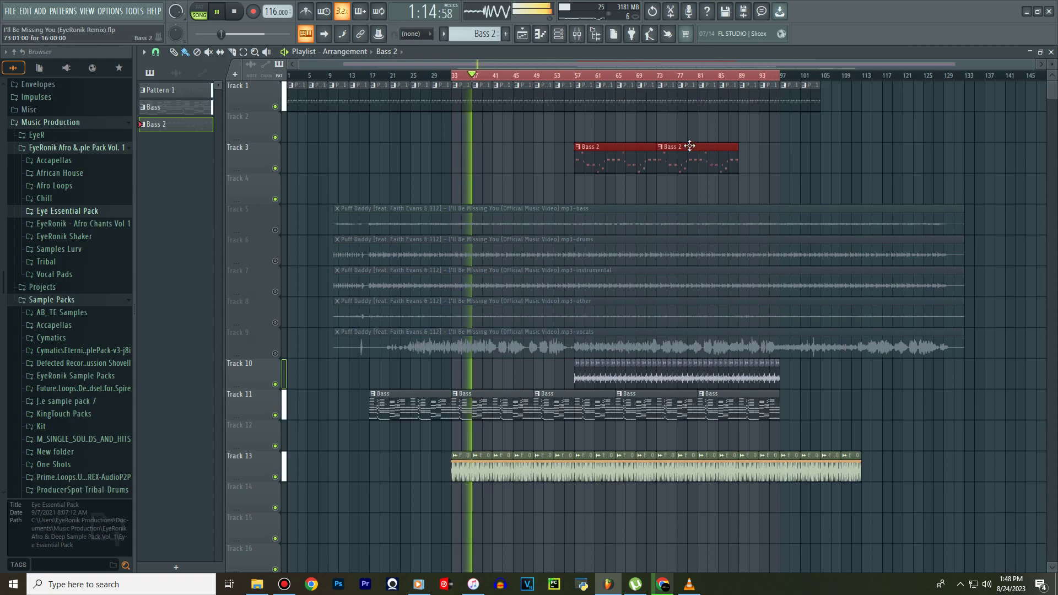
Add a Nexus instrument channel and load its Atmos Pad preset.
click(559, 36)
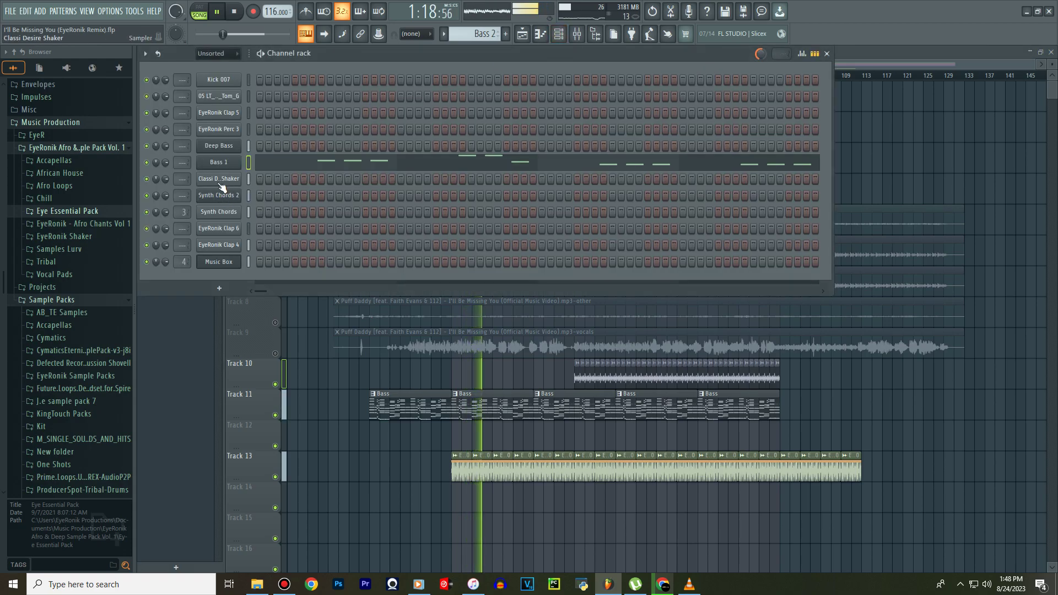
click(219, 290)
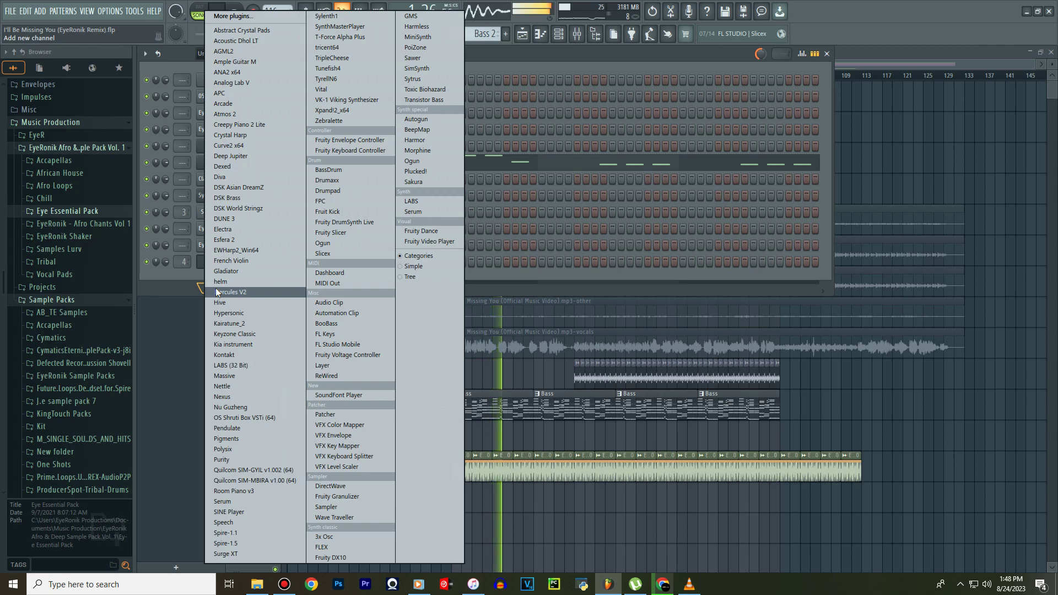
key(n)
key(n)
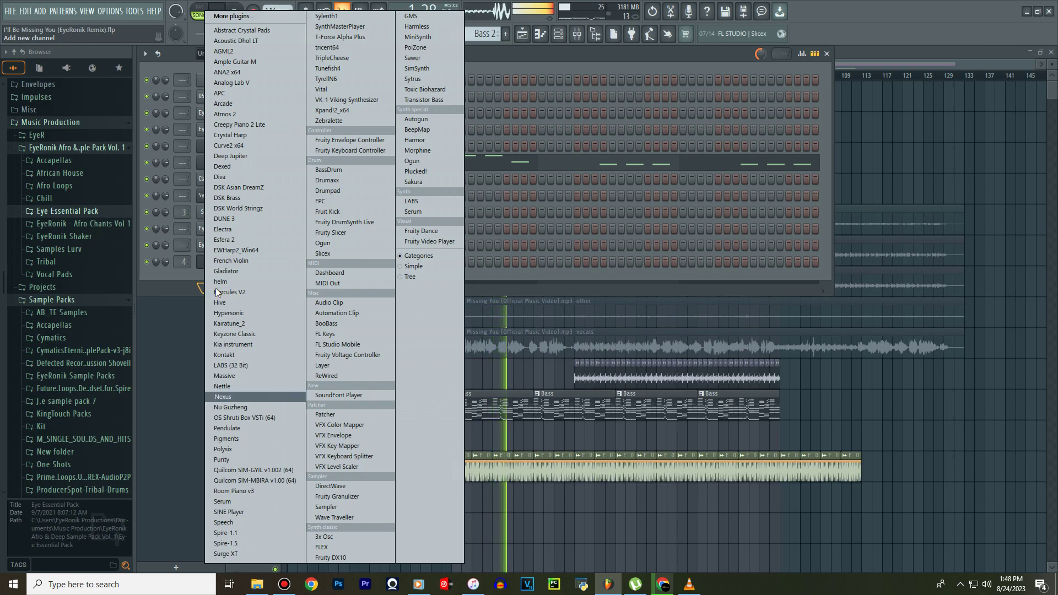
key(Return)
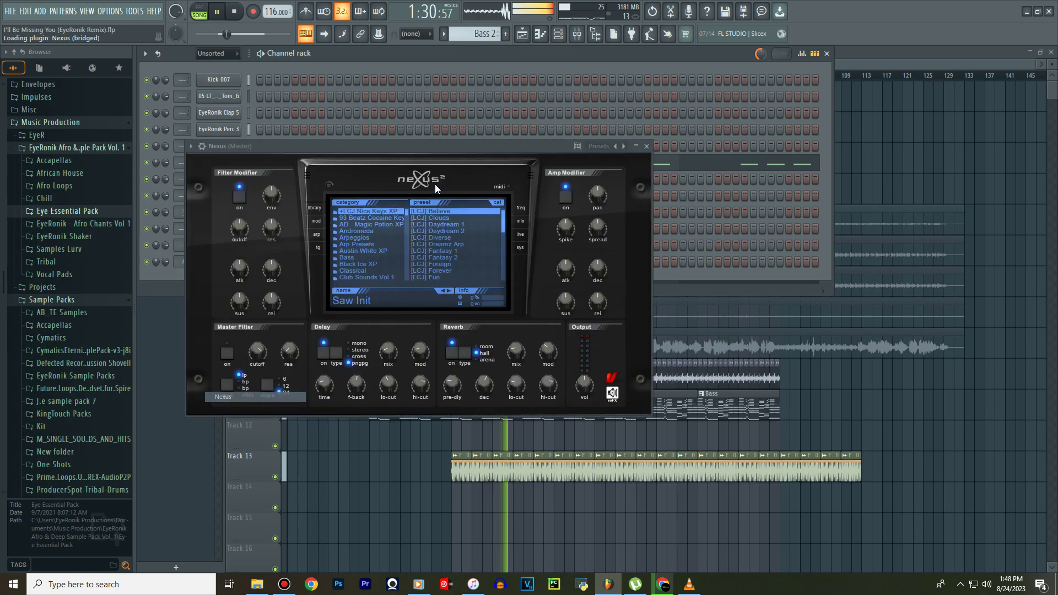
click(618, 146)
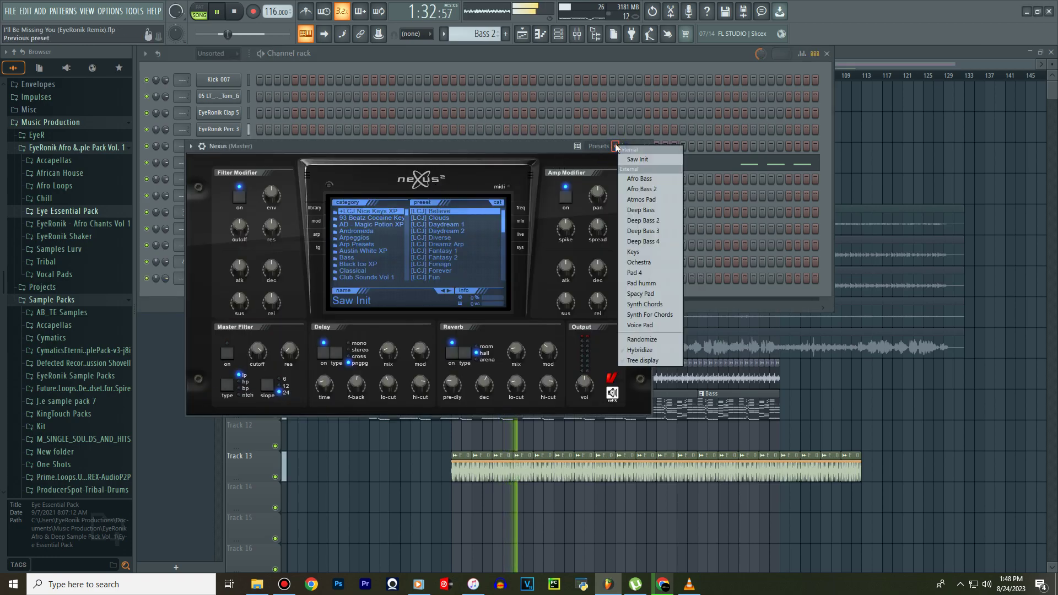
click(649, 200)
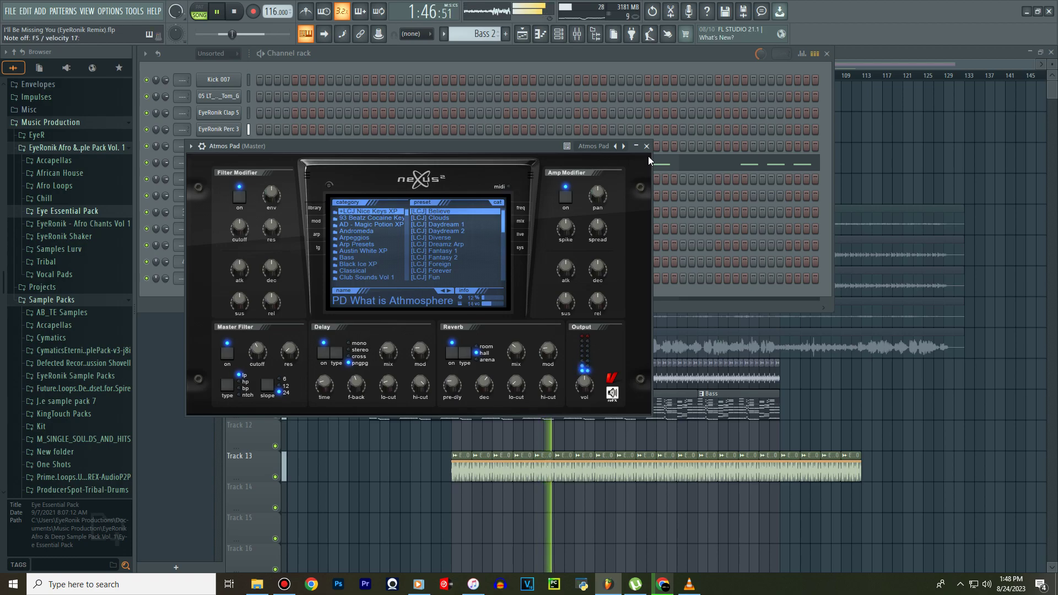
click(647, 146)
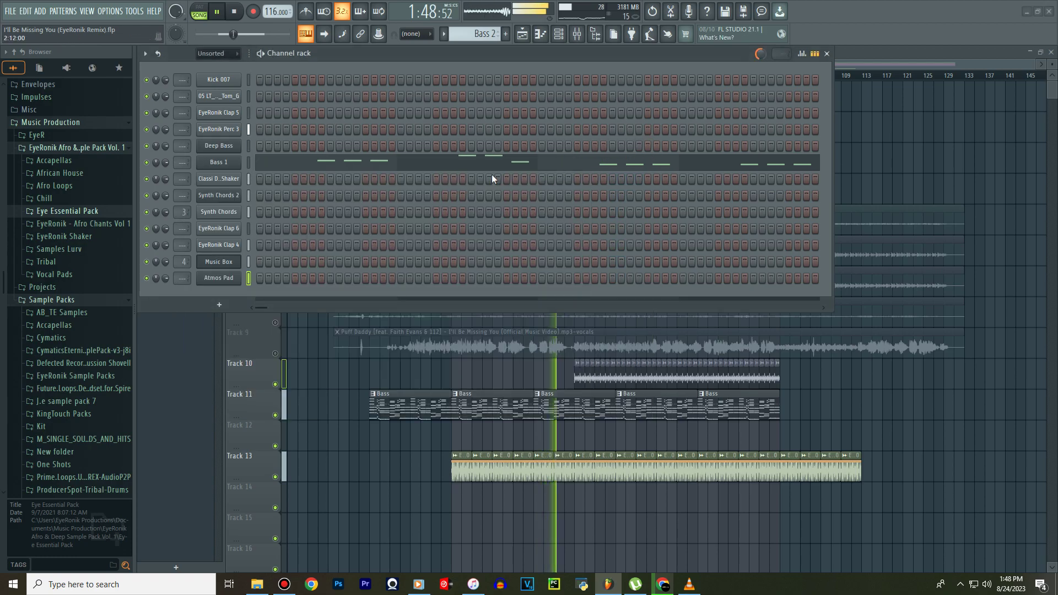
Create a new pattern named Pad.
click(505, 34)
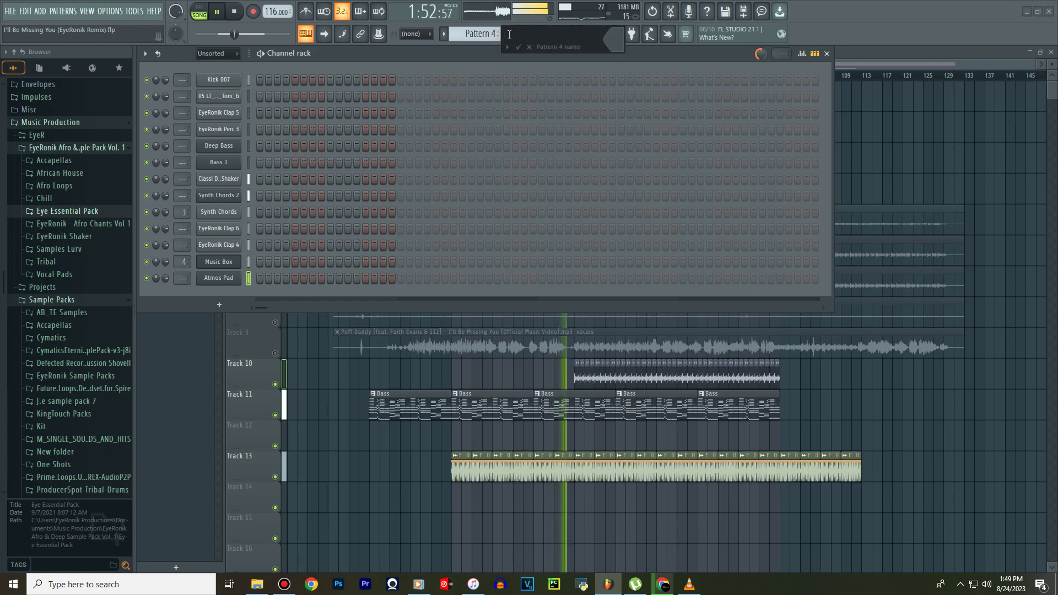
text(P)
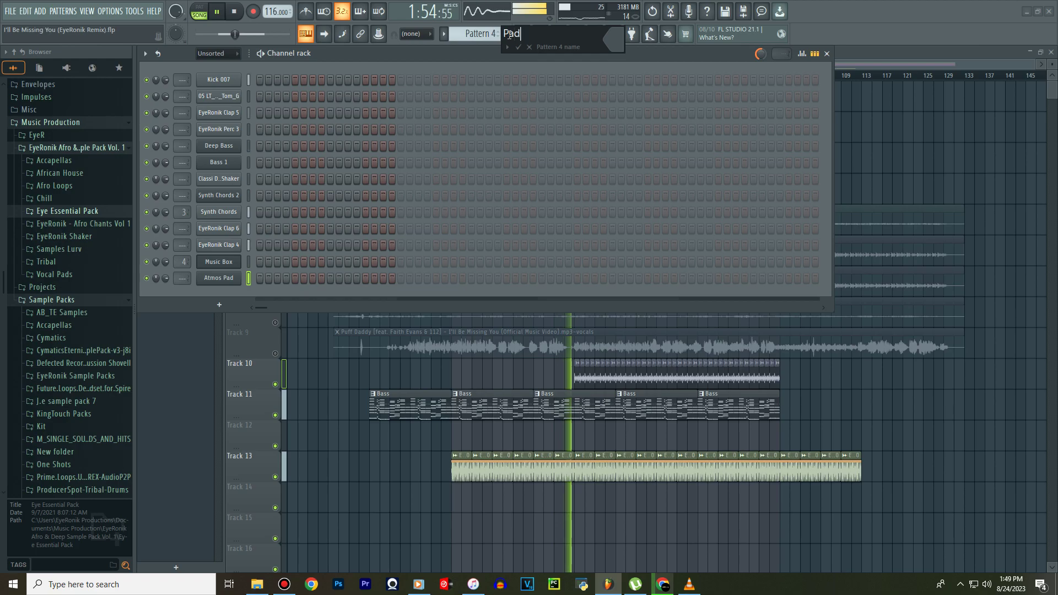
text(ad)
key(Return)
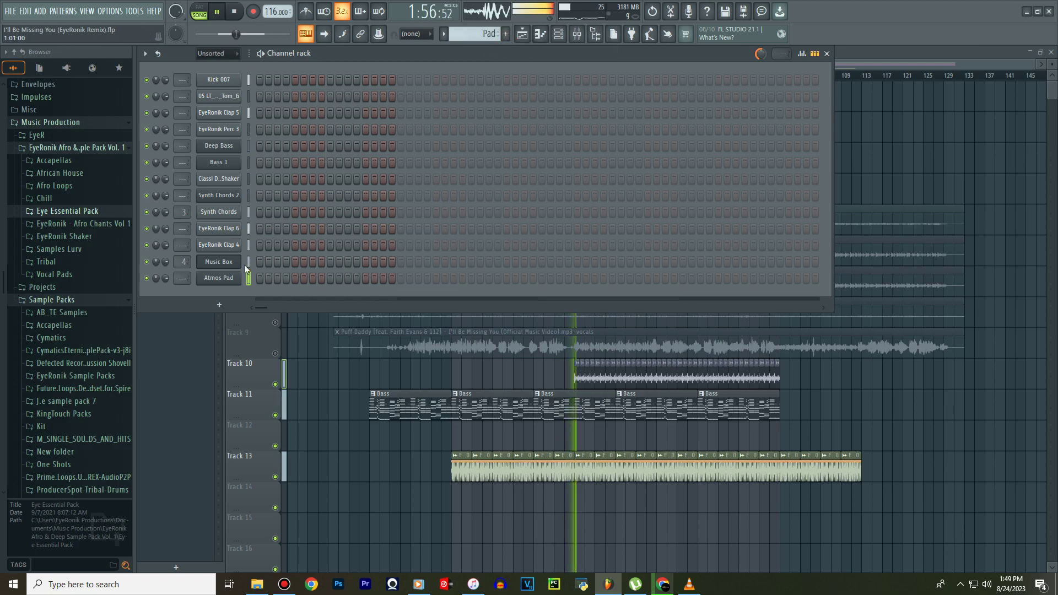
Draw a four-bar G5 note from bar 1 in the Atmos Pad piano roll.
right_click(235, 281)
click(263, 276)
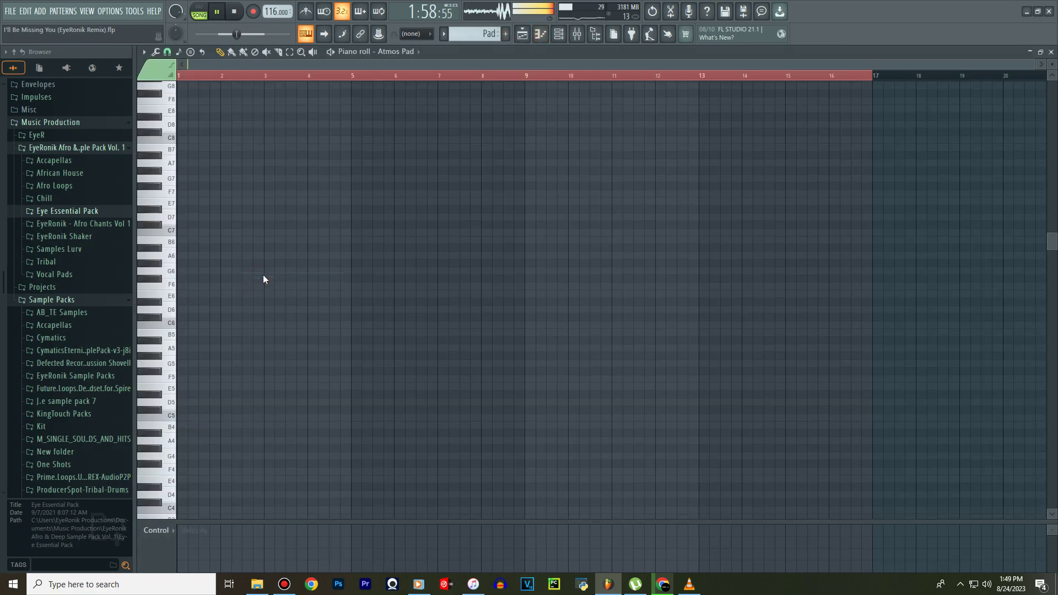
scroll(281, 81, up, 4)
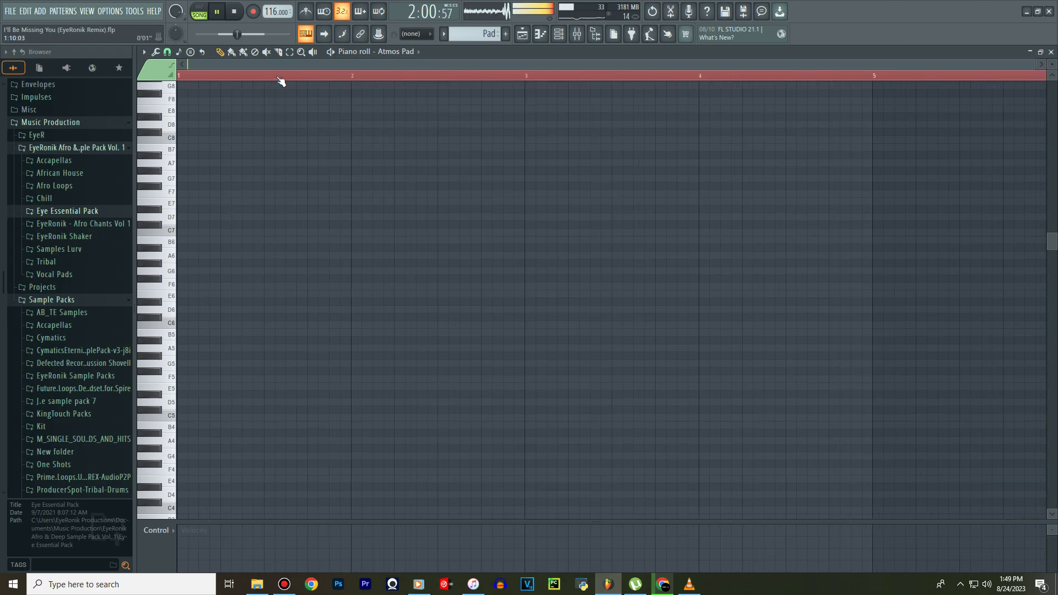
scroll(239, 258, down, 6)
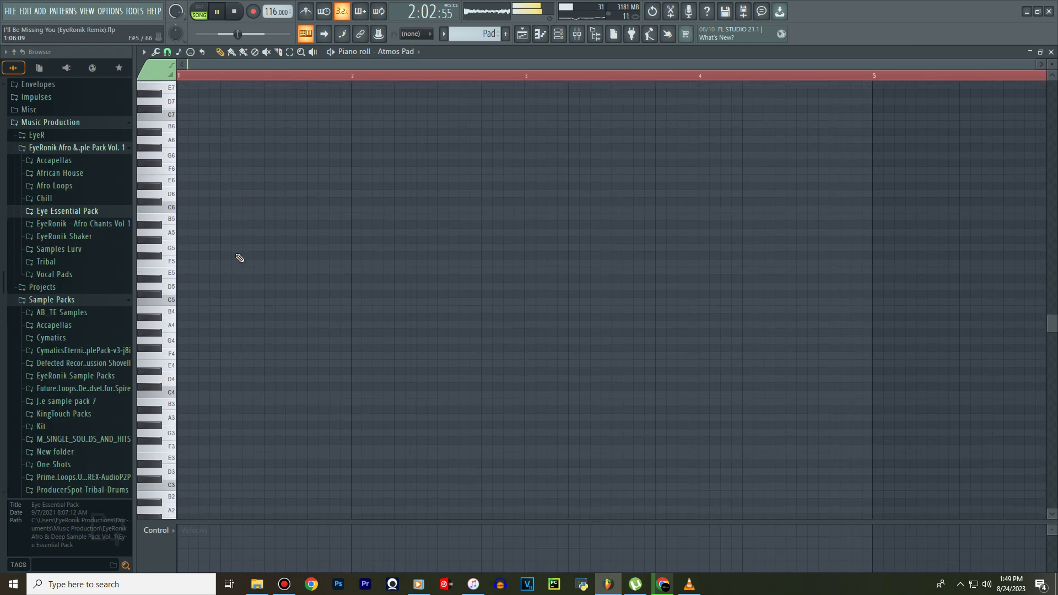
scroll(239, 258, up, 12)
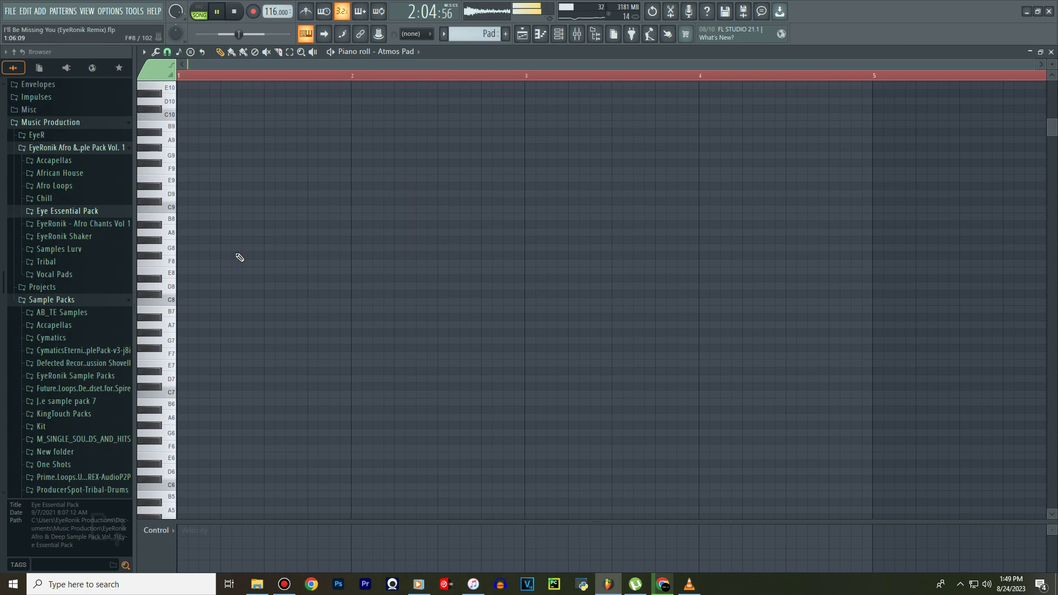
scroll(240, 256, down, 9)
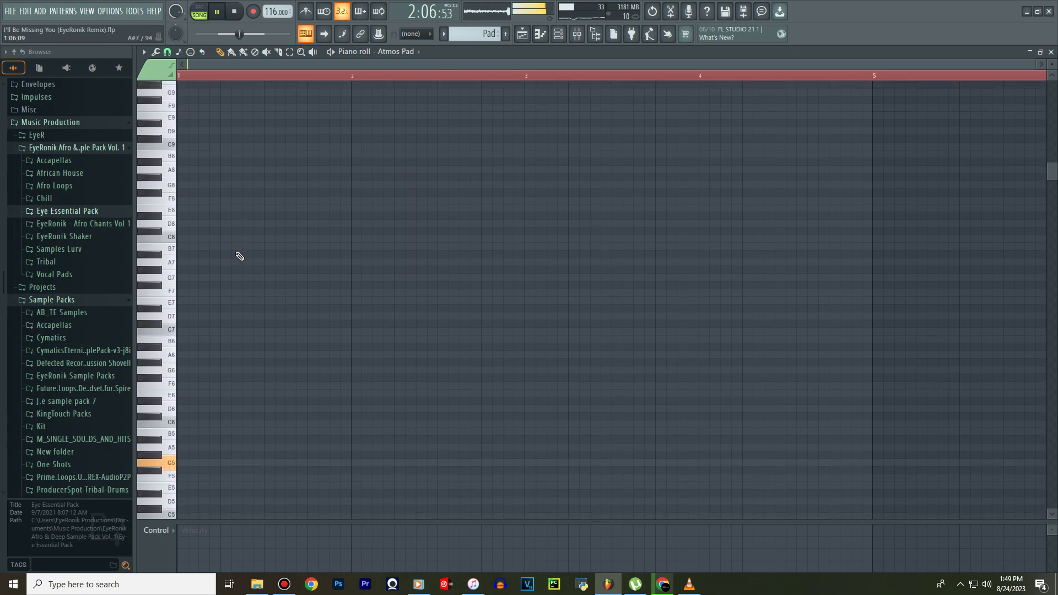
click(180, 371)
drag(217, 369, 860, 379)
scroll(615, 83, down, 2)
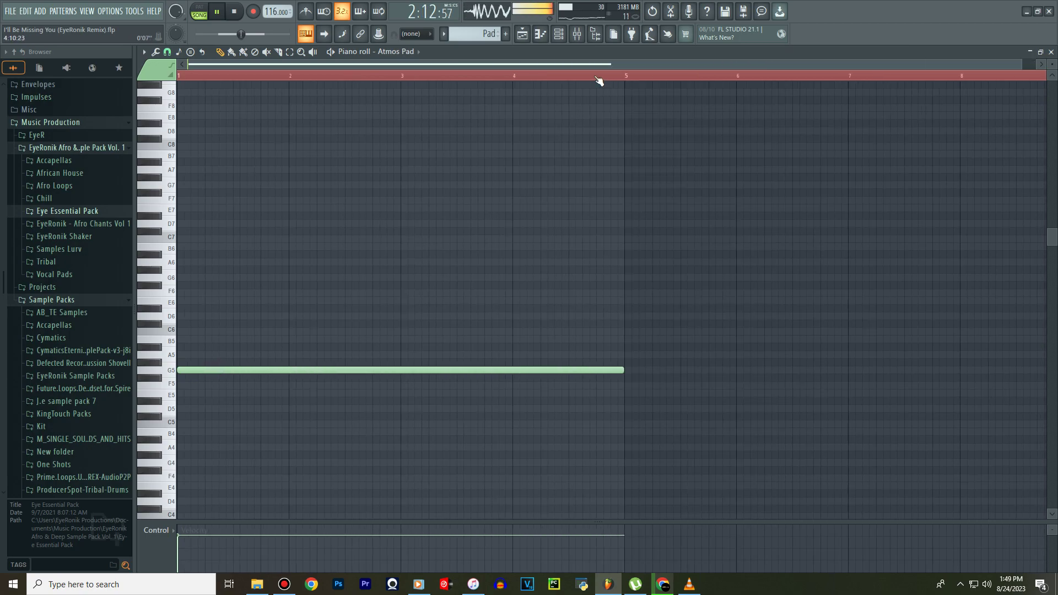
Place a Pad clip on playlist Track 12 at bar 33 and extend its G5 note to eight bars.
click(522, 34)
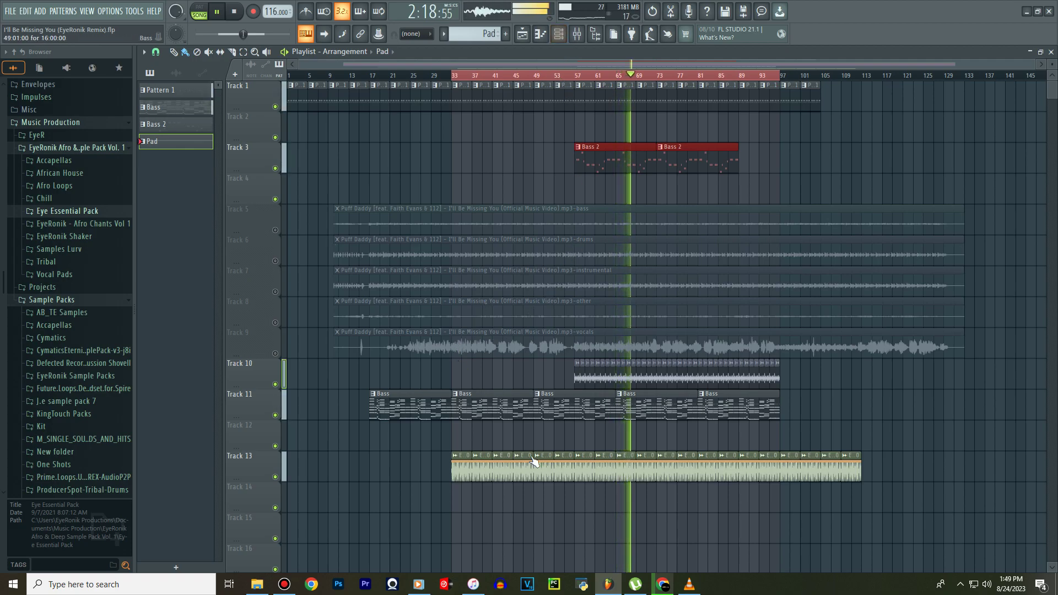
mouse_move(460, 437)
mouse_down()
mouse_move(774, 432)
mouse_move(480, 441)
mouse_up()
double_click(466, 436)
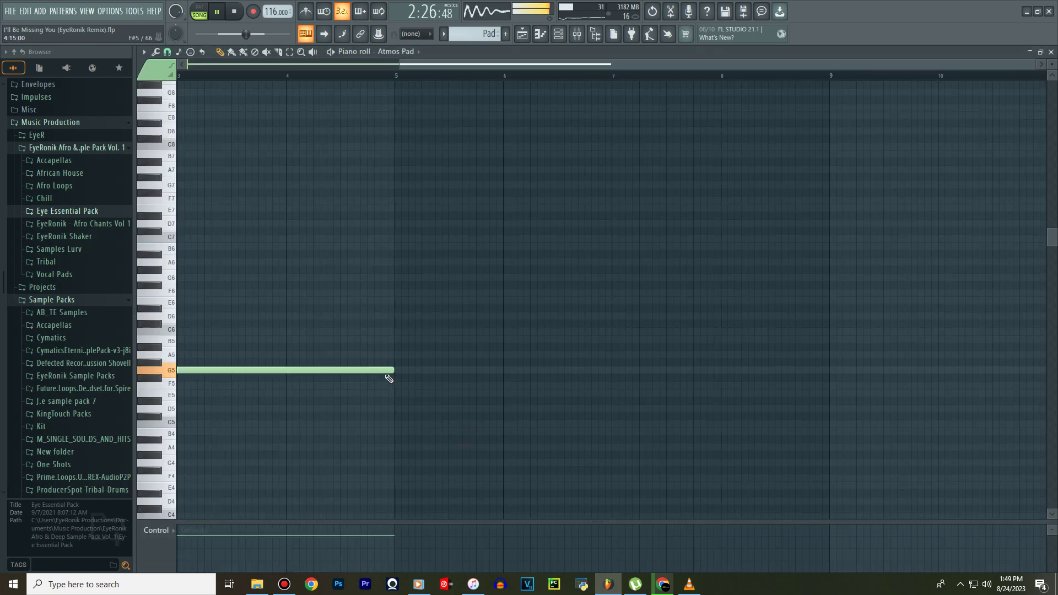
drag(399, 374, 827, 388)
Repeat the Pad clip back to back along playlist Track 12 from bar 41 up to bar 97.
click(534, 40)
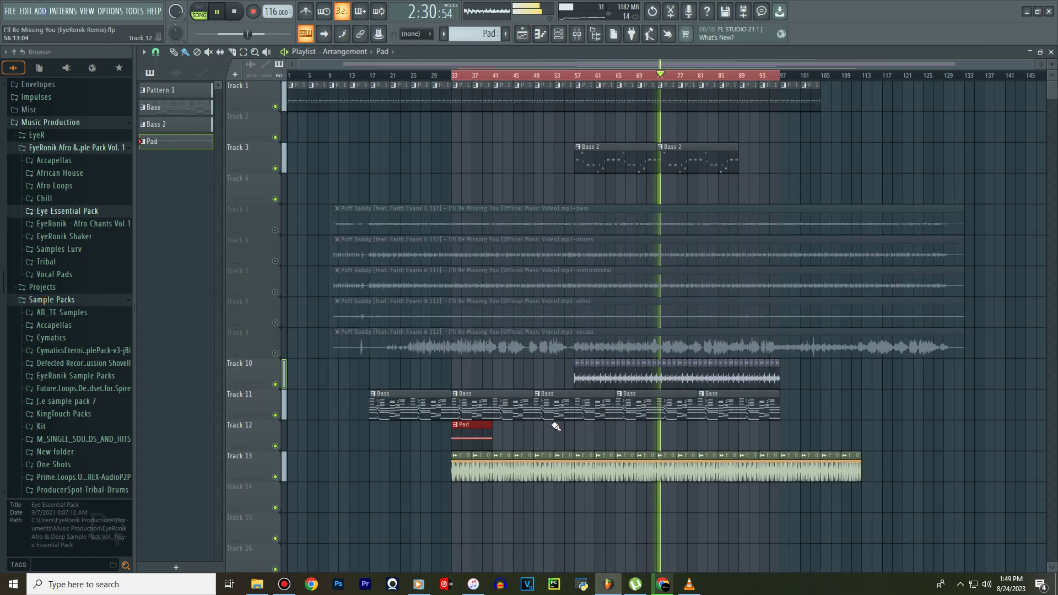
click(495, 439)
drag(536, 442, 760, 429)
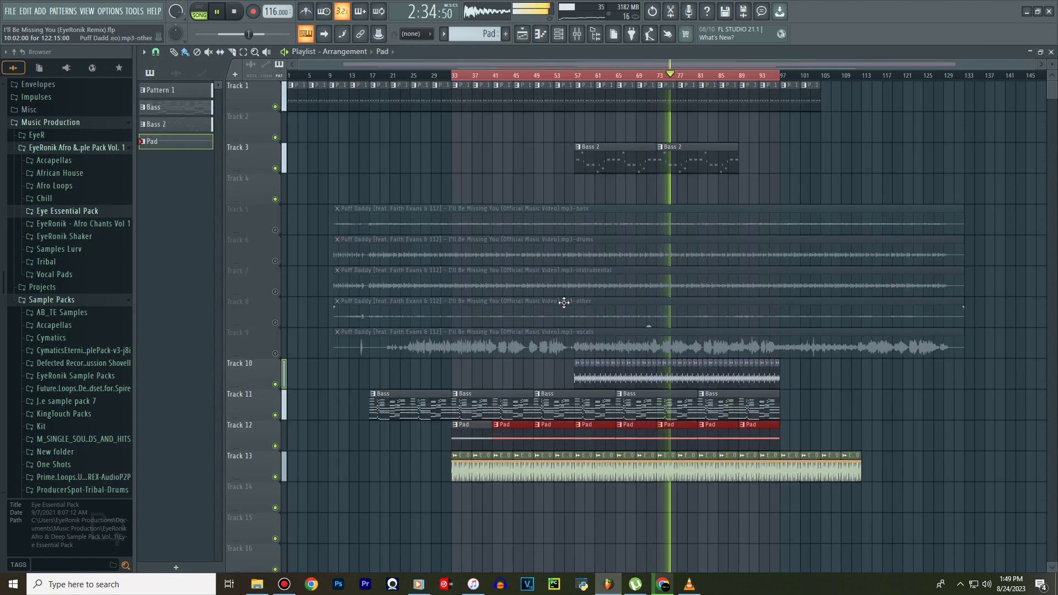
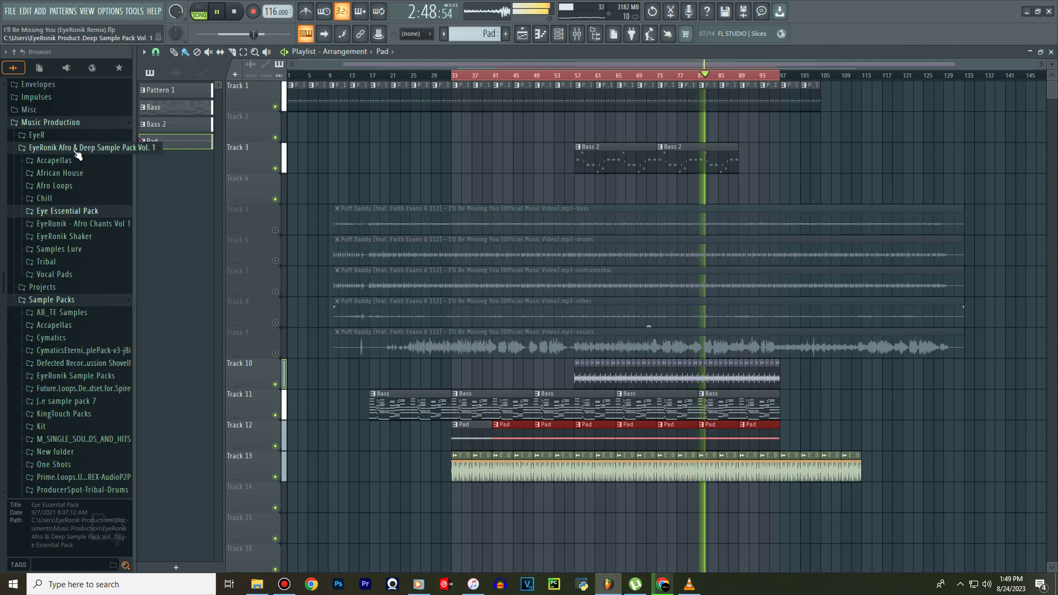
Open the Loops folder under Shakers in the Eye Essential Pack, closing the EyeRonik Shaker folder.
click(64, 240)
drag(72, 152, 70, 161)
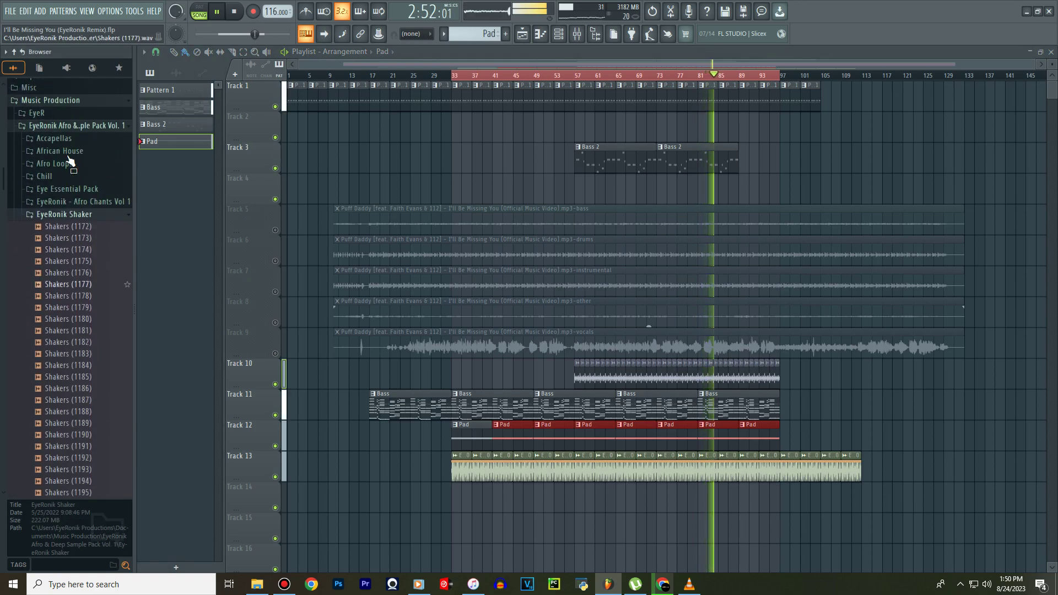
click(64, 223)
click(74, 200)
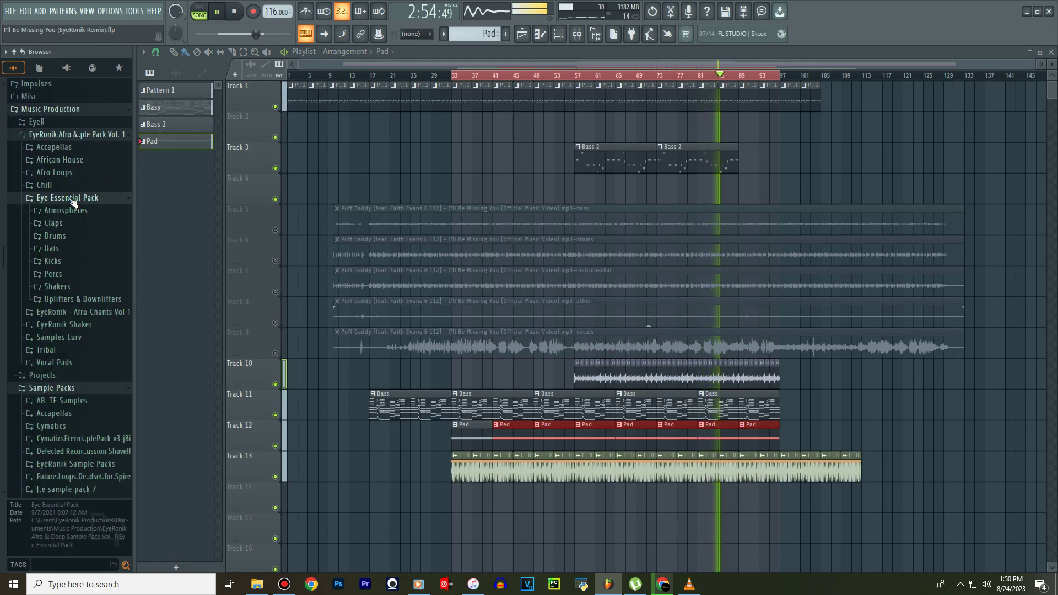
click(57, 287)
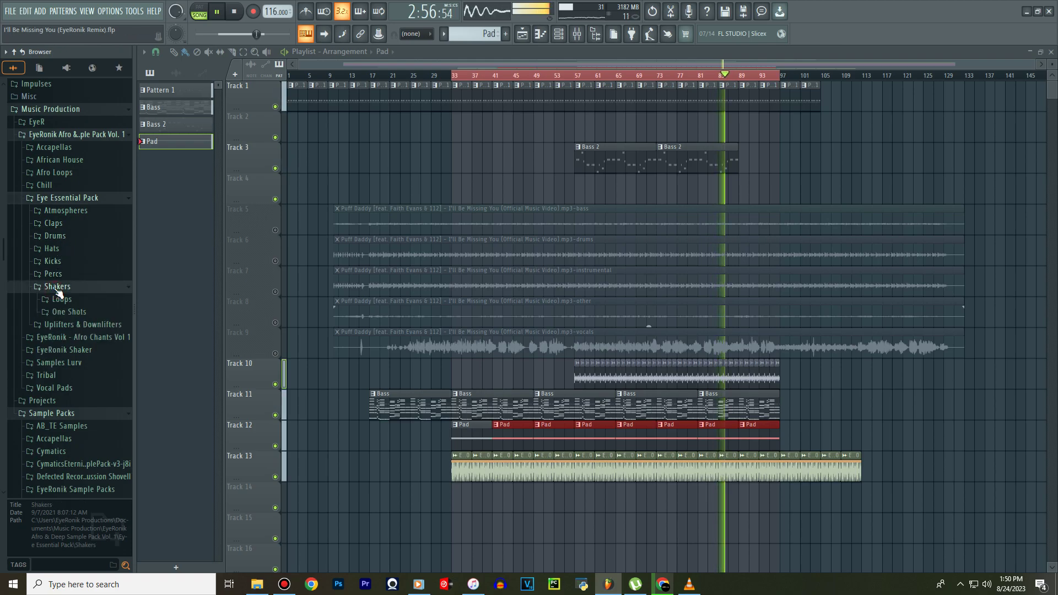
click(61, 300)
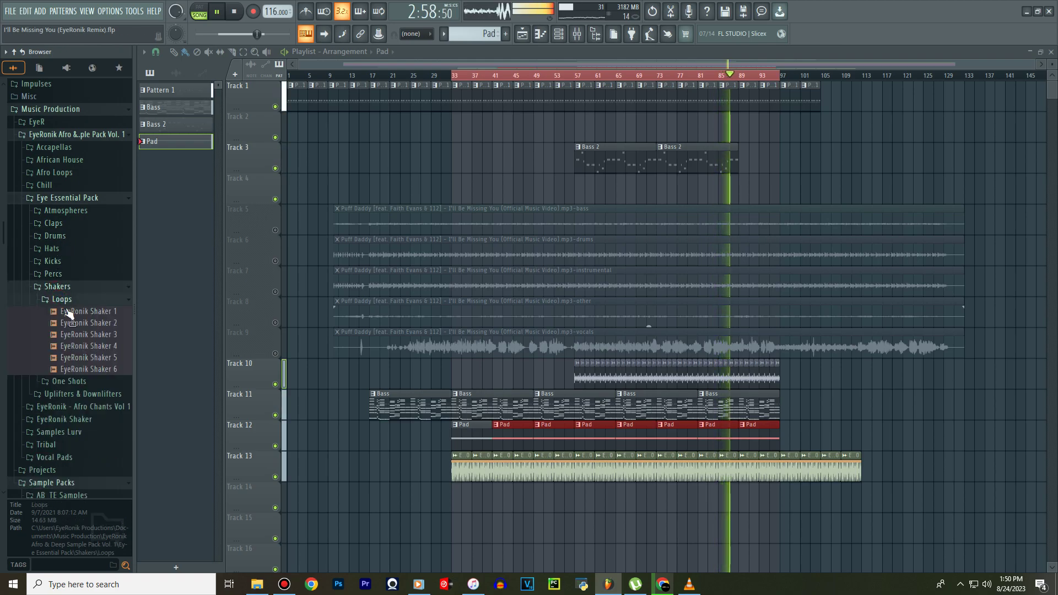
Audition the EyeRonik Shaker loops against the song, then with song playback stopped.
click(71, 311)
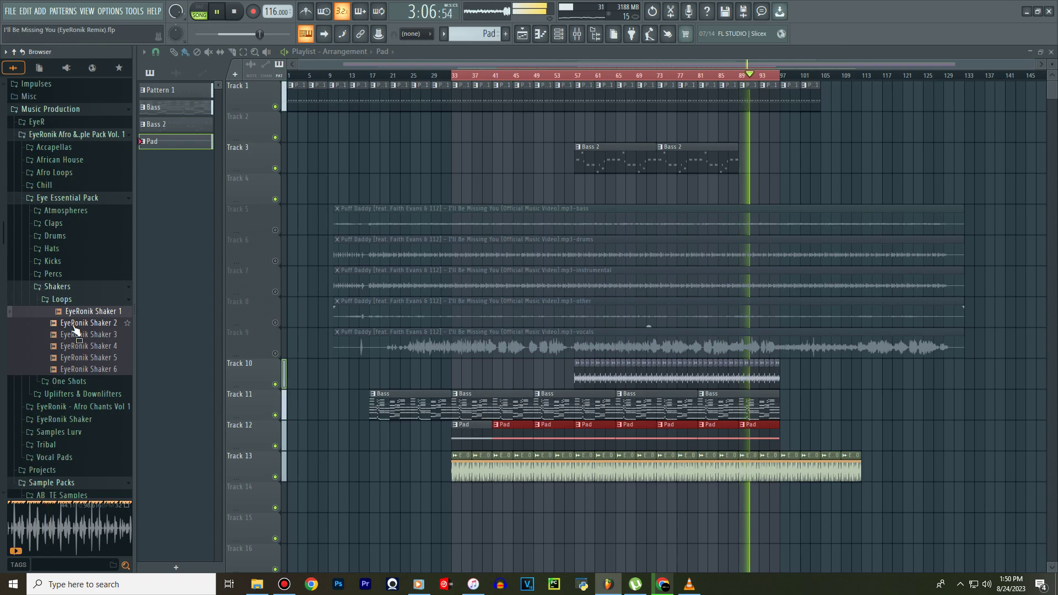
click(78, 334)
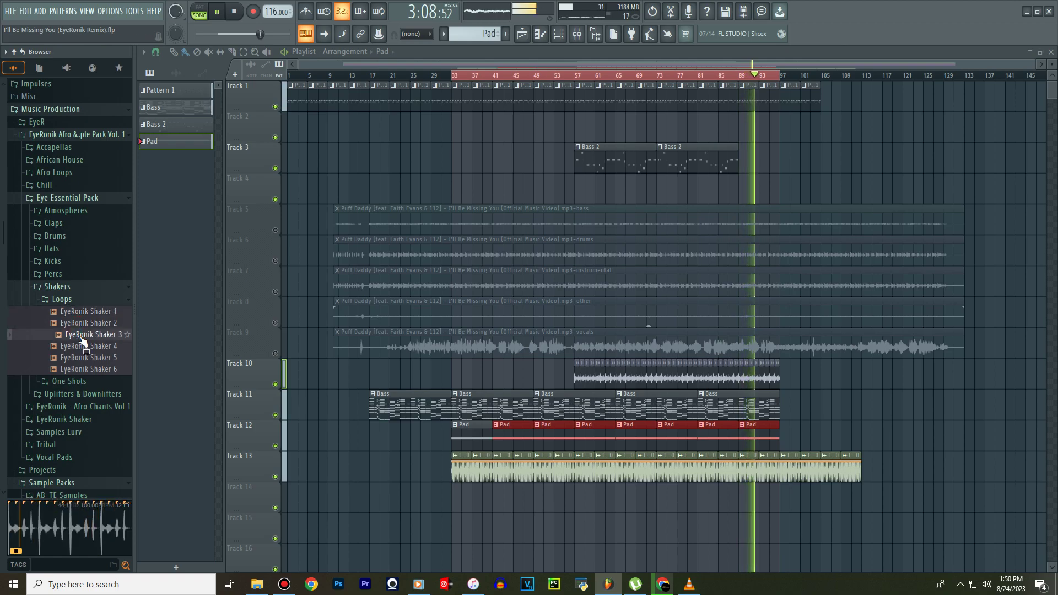
click(89, 348)
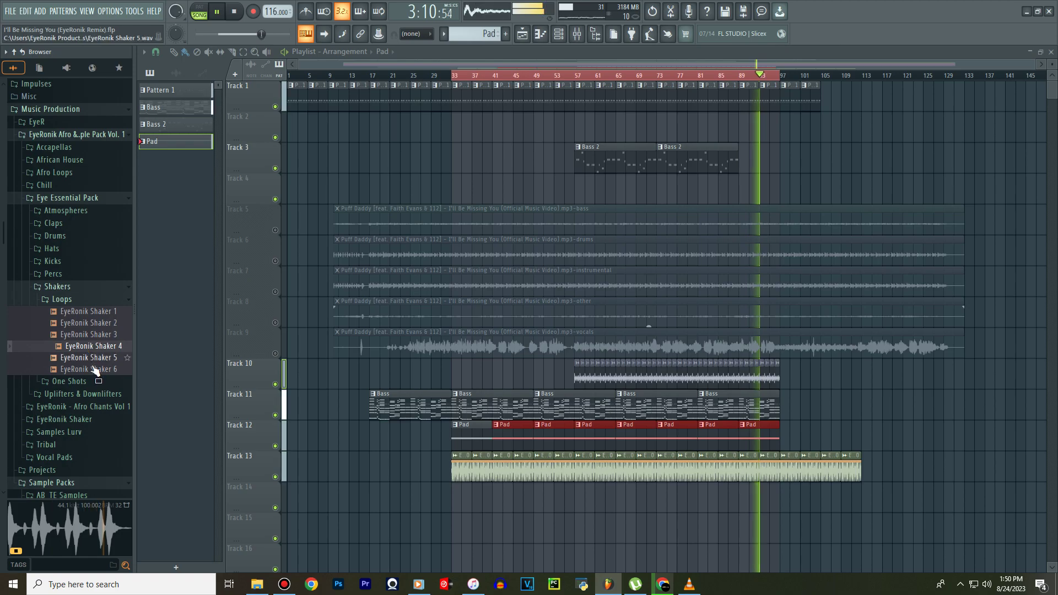
click(99, 368)
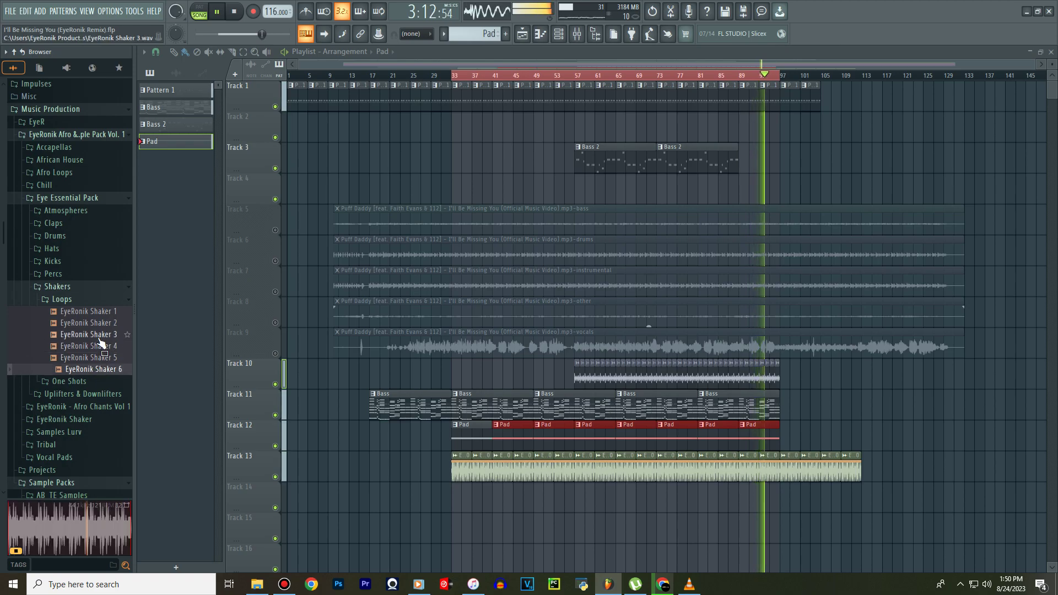
key(space)
click(101, 325)
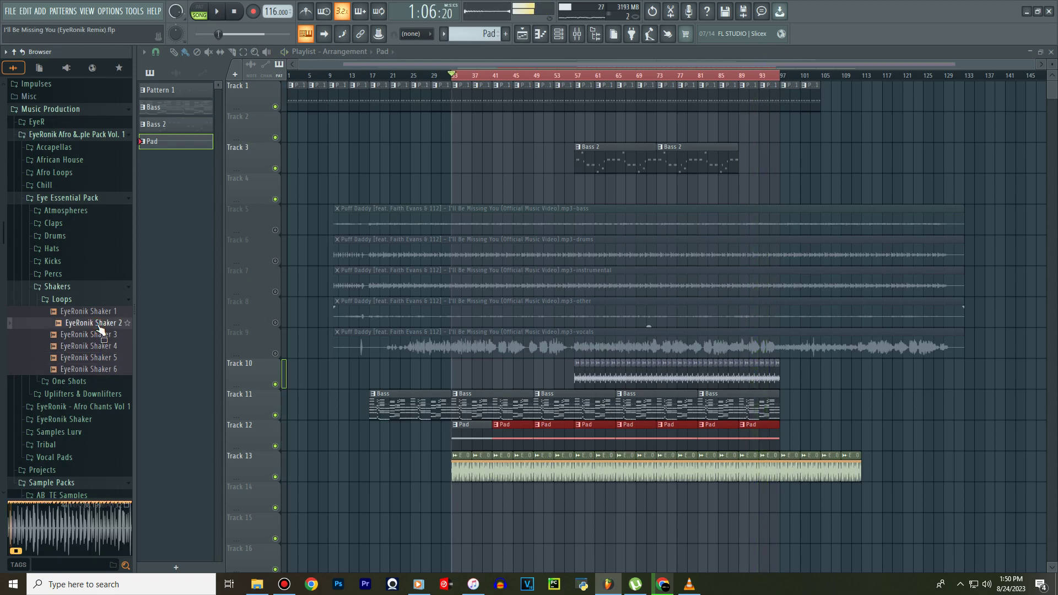
click(99, 370)
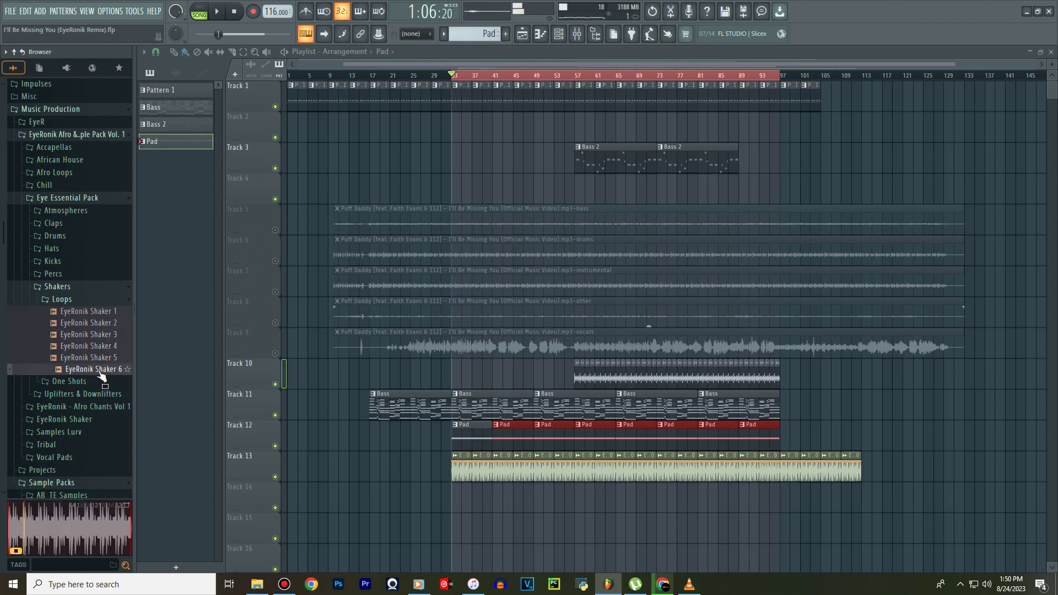
Place EyeRonik Shaker 6 on playlist Track 14 at bar 57 and fit it to tempo using the 75 to 150 BPM range.
mouse_move(101, 374)
mouse_down()
mouse_move(255, 389)
mouse_move(248, 382)
mouse_move(534, 434)
mouse_move(593, 509)
mouse_move(767, 495)
mouse_move(659, 499)
mouse_up()
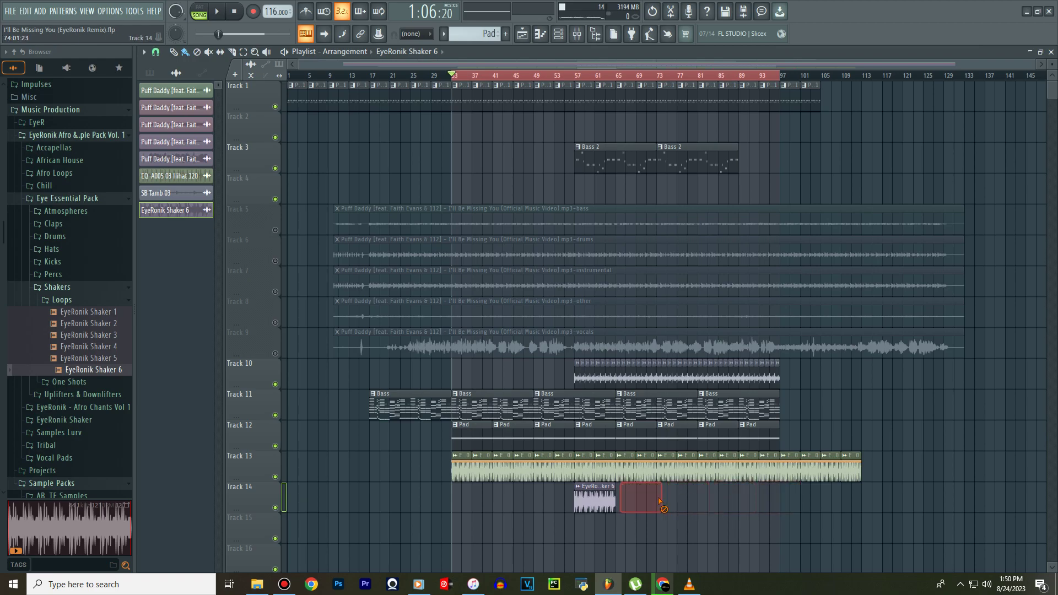
click(579, 489)
mouse_move(580, 490)
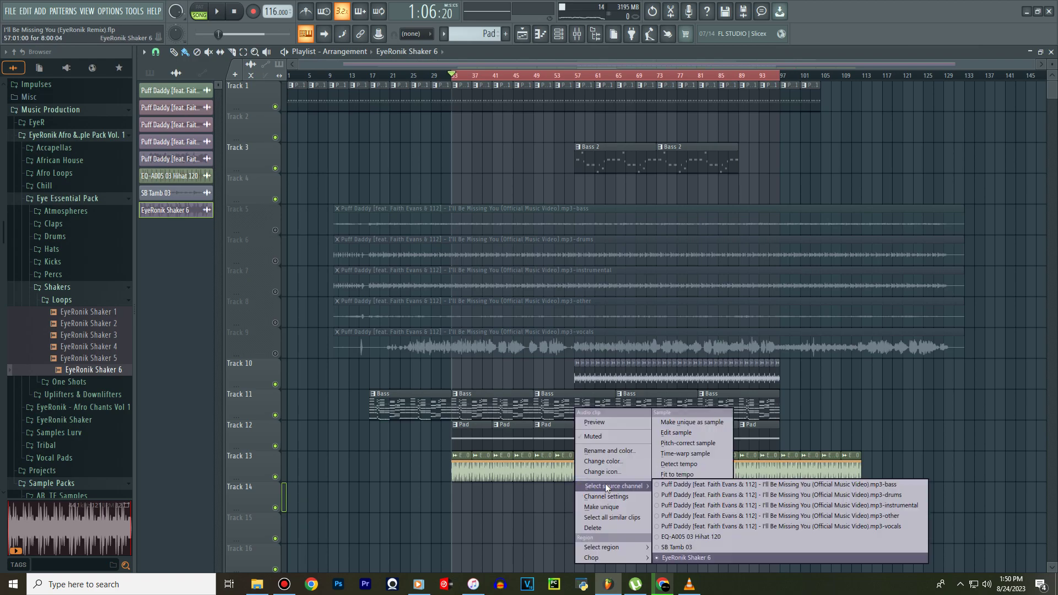
click(669, 476)
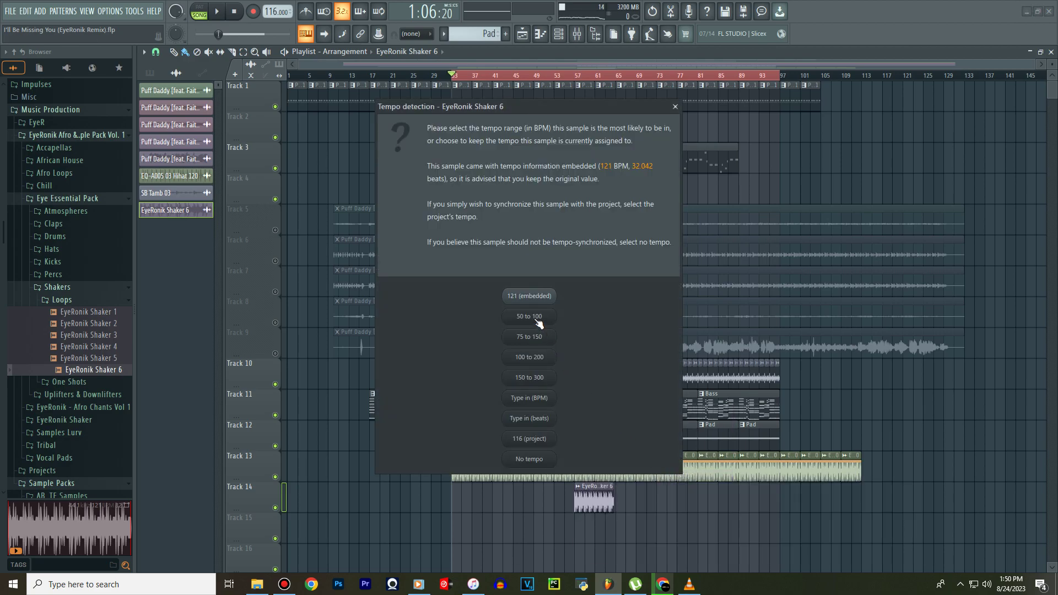
click(539, 338)
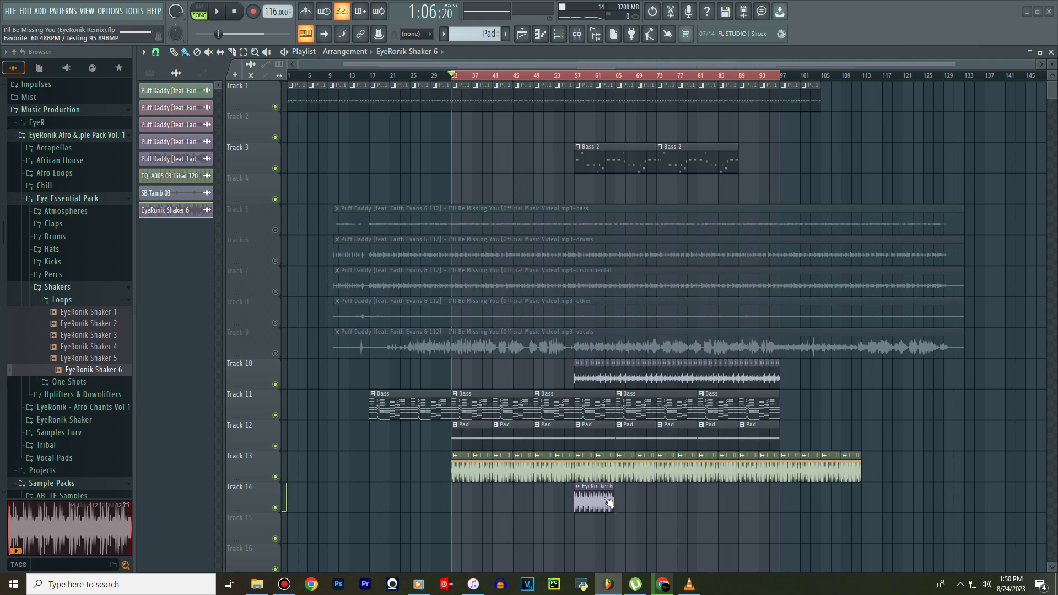
drag(609, 500, 611, 501)
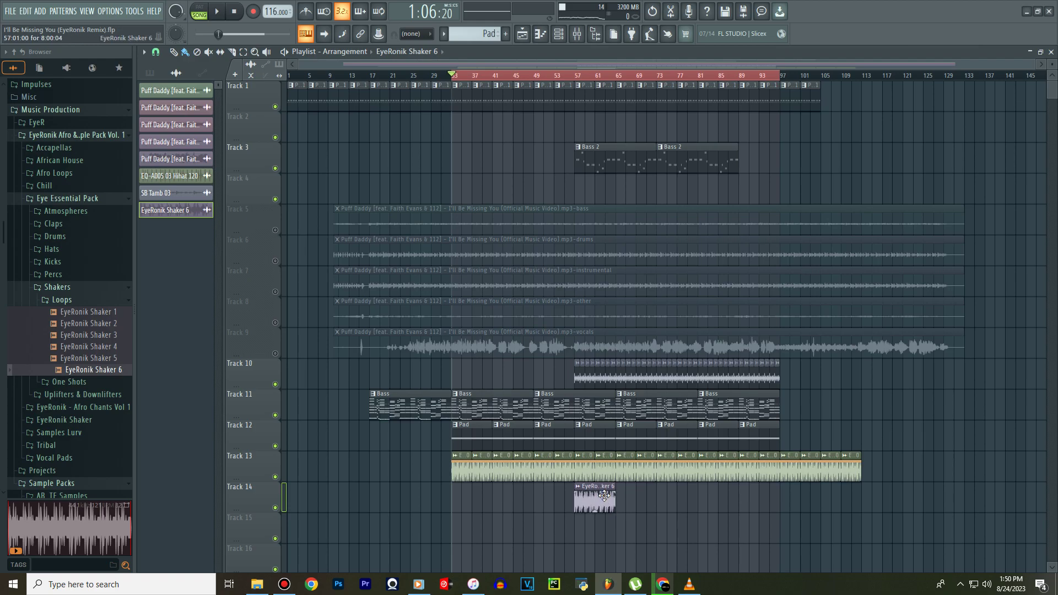
key(ctrl+b)
key(ctrl+b)
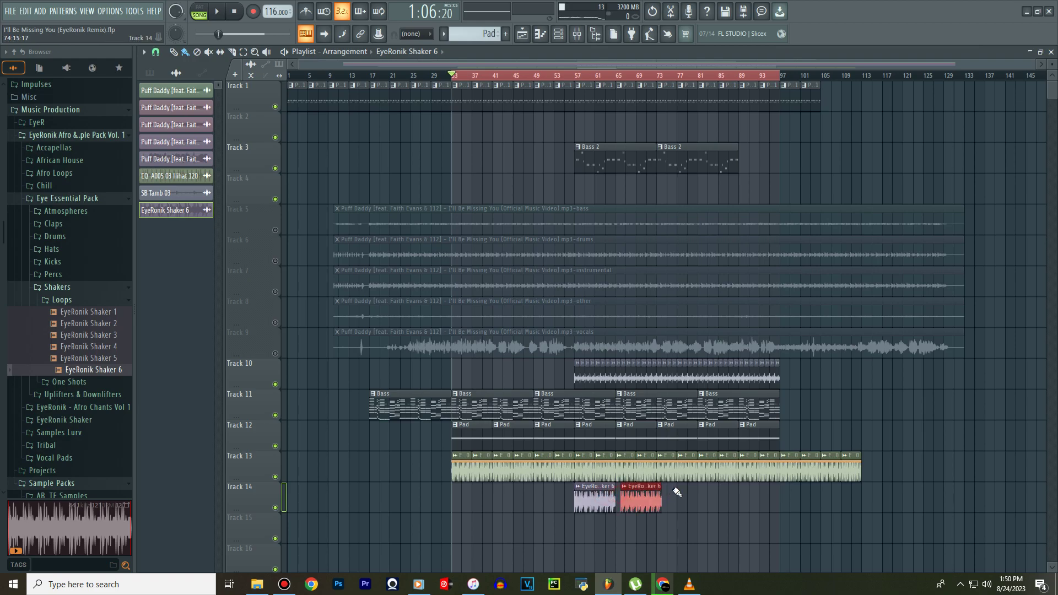
key(ctrl+z)
key(ctrl+z)
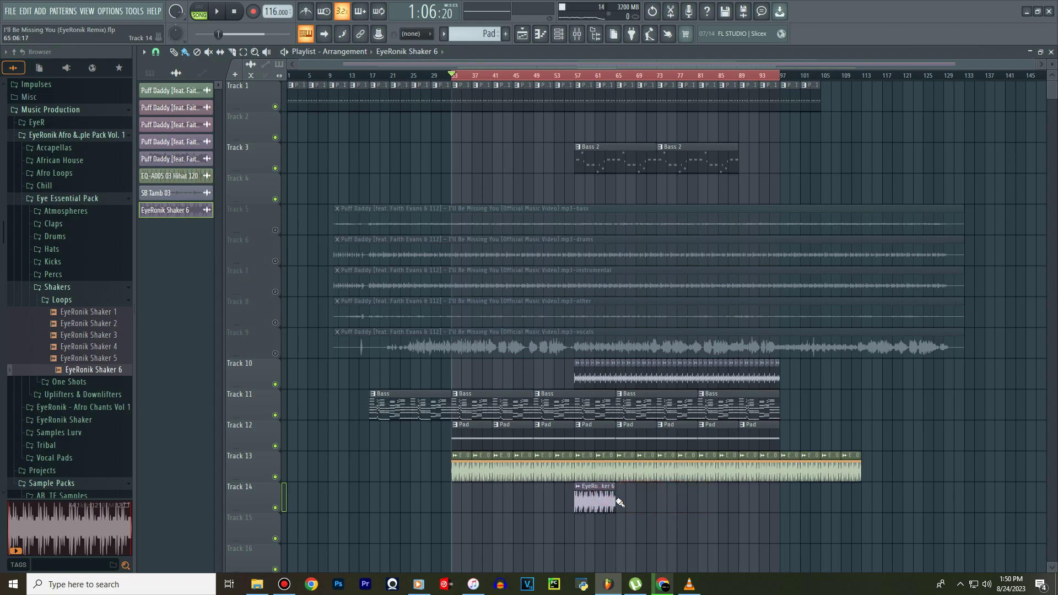
Stretch the EyeRonik Shaker 6 clip on Track 14 so it ends exactly at bar 65.
scroll(617, 500, up, 10)
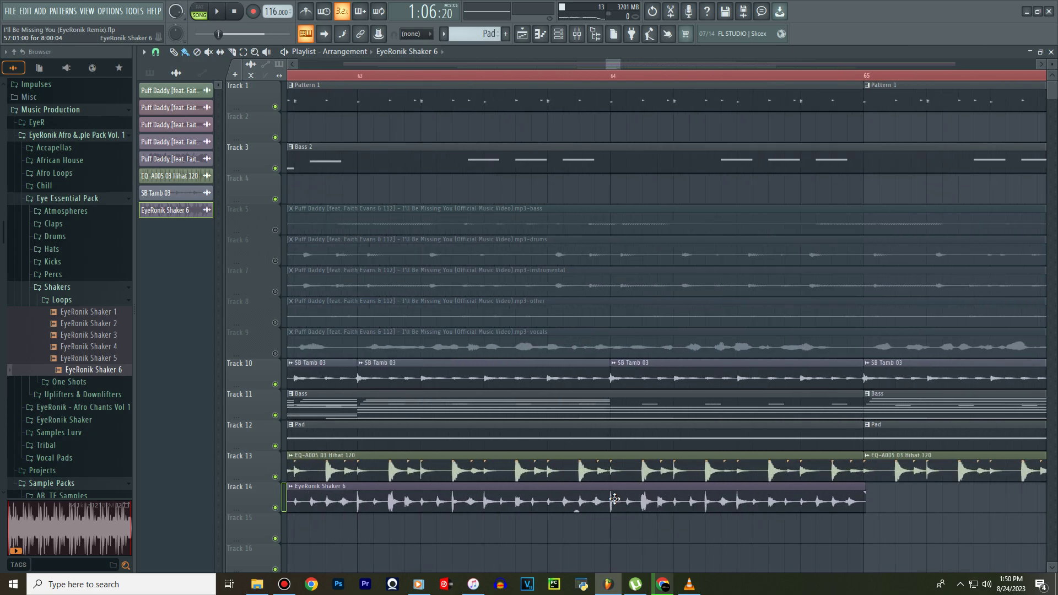
scroll(886, 505, up, 4)
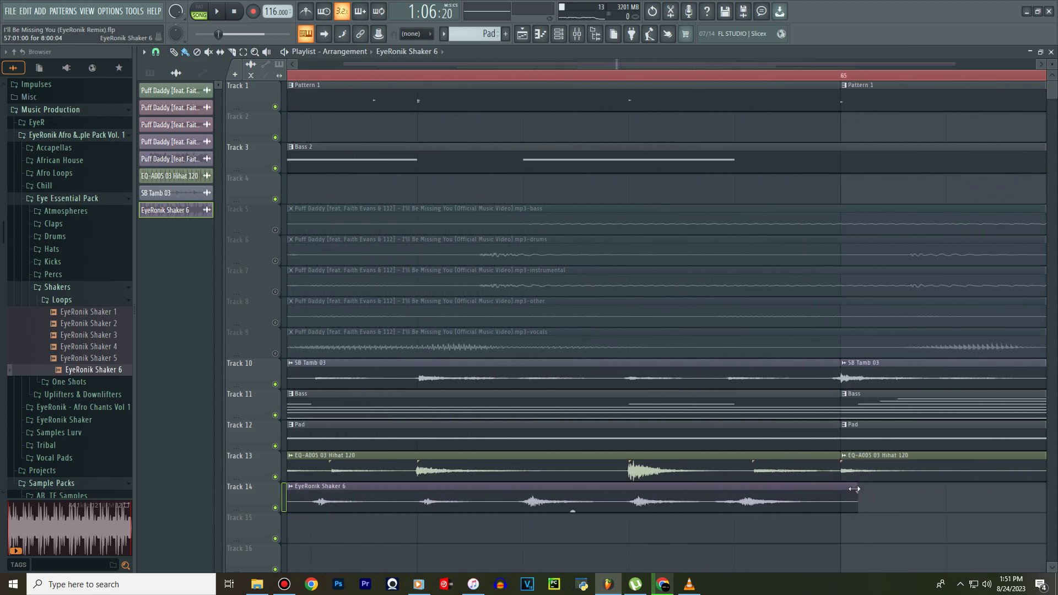
drag(855, 489, 838, 489)
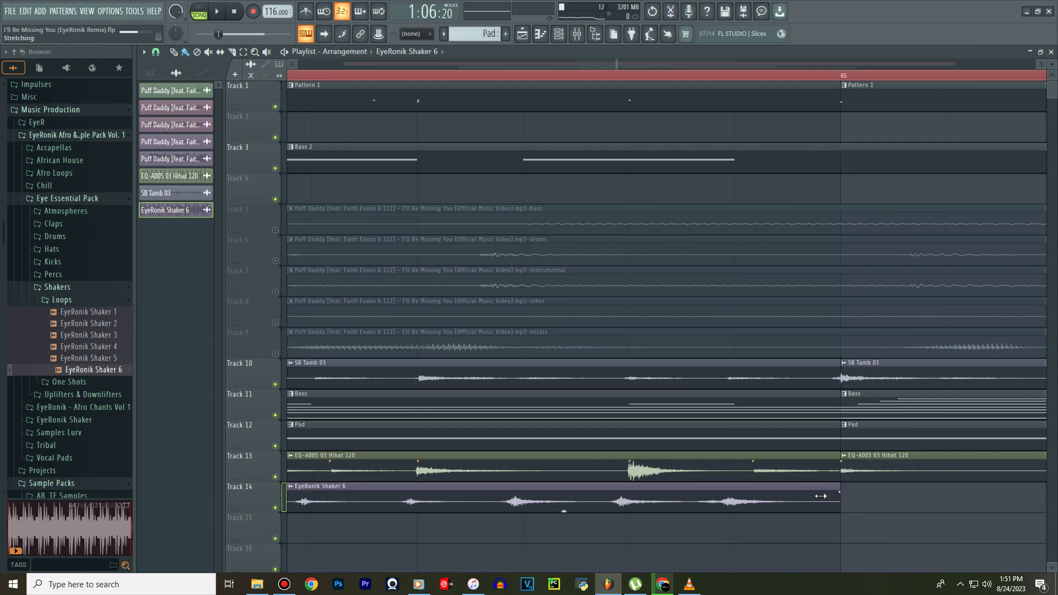
Route the EyeRonik Shaker 6 channel to mixer track 5 and lower that track's fader to -8.9 dB.
scroll(827, 496, down, 10)
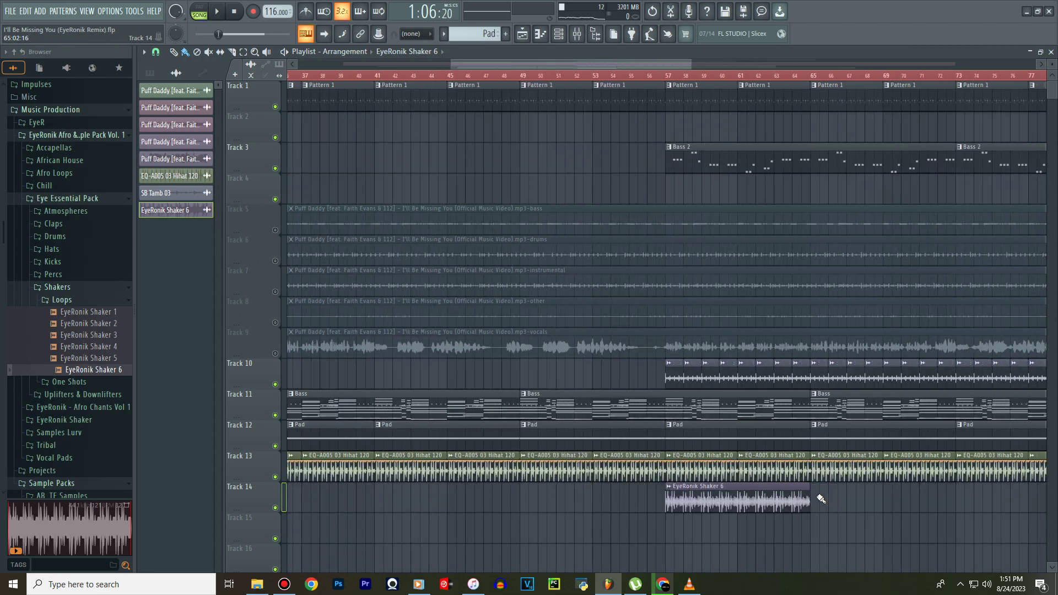
scroll(821, 498, down, 2)
double_click(772, 495)
scroll(225, 164, down, 1)
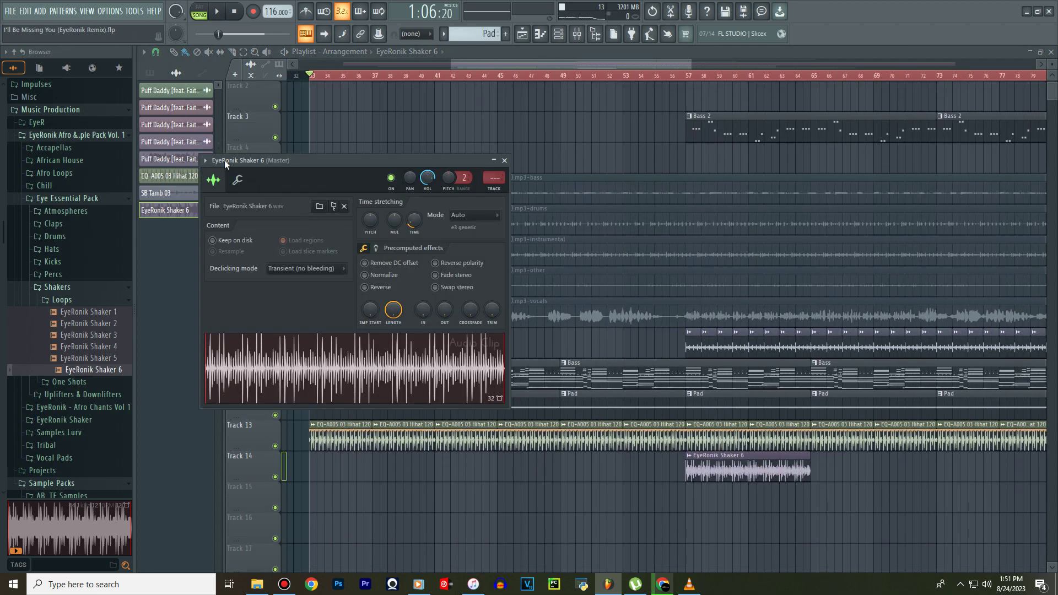
click(215, 160)
click(359, 196)
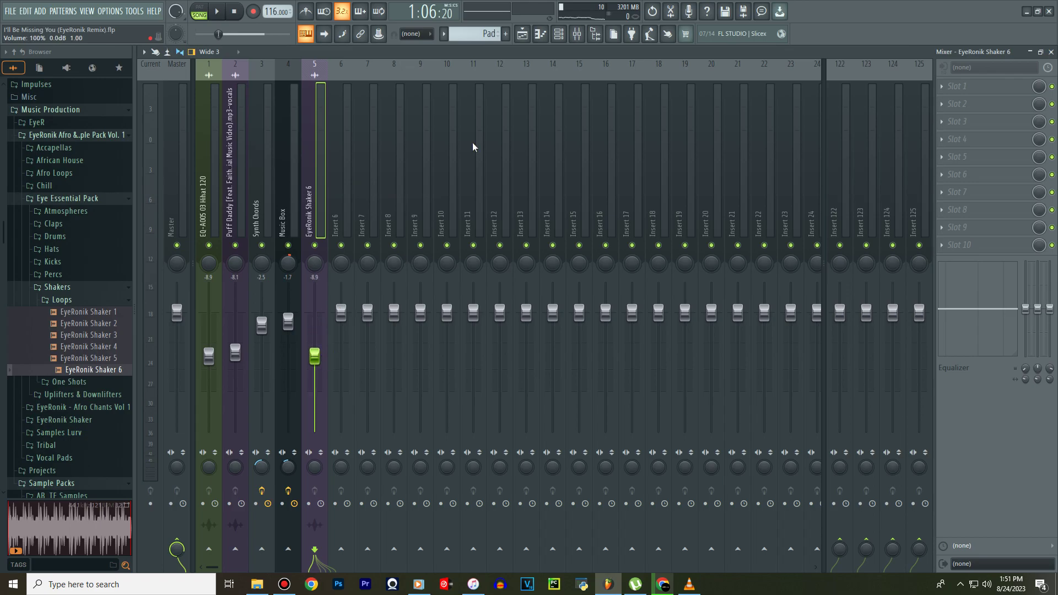
Repeat the EyeRonik Shaker 6 clip back to back on playlist Track 14 from bar 65 up to bar 81.
click(523, 34)
drag(818, 465, 1007, 473)
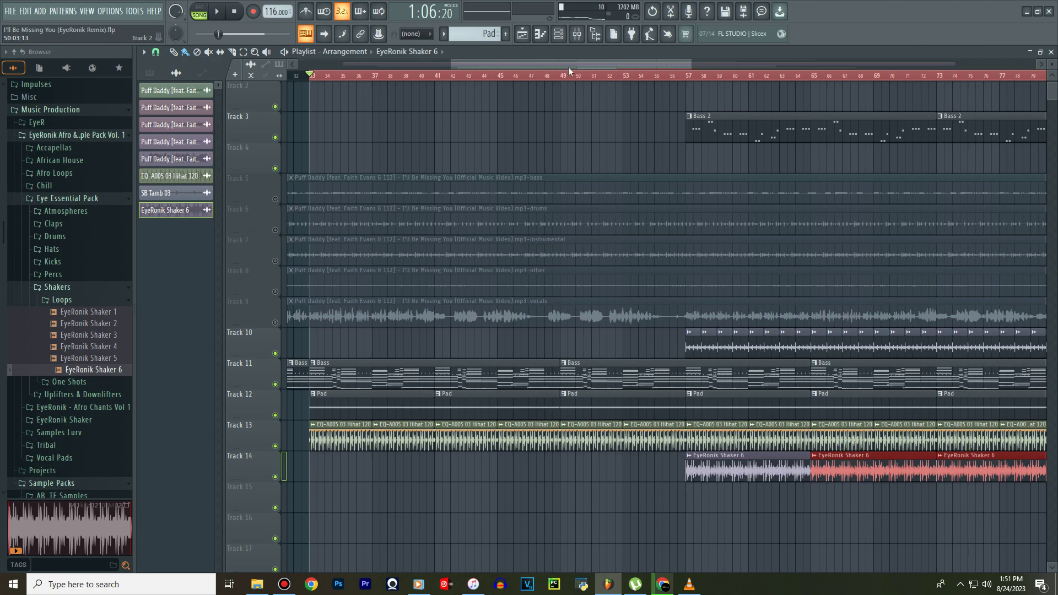
Audition the EyeRonik Shaker 2 and Shaker 1 loops, and place EyeRonik Shaker 1 on Track 15 at bar 81.
click(100, 327)
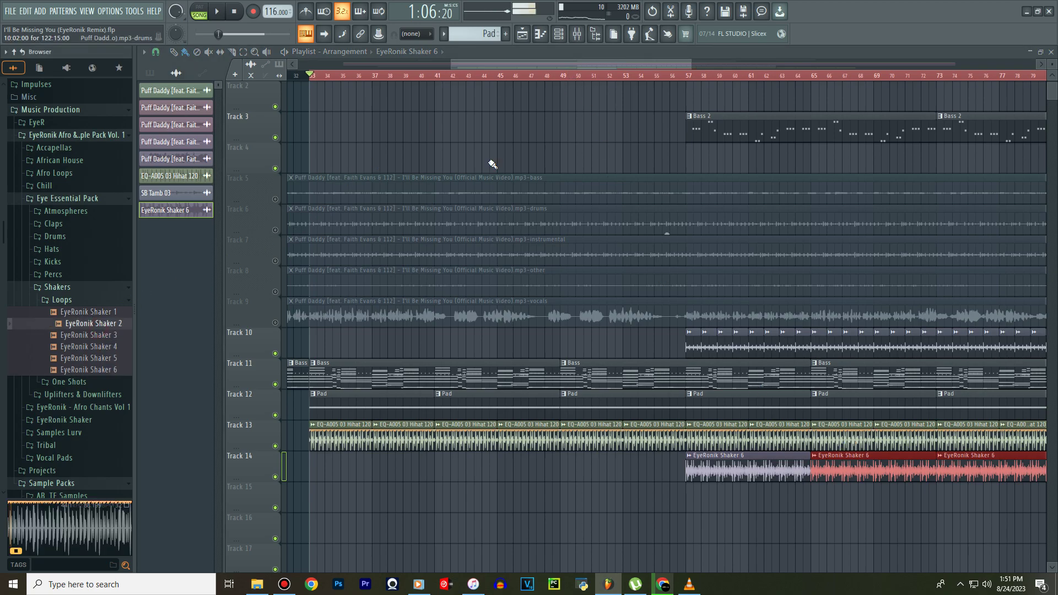
scroll(528, 81, down, 3)
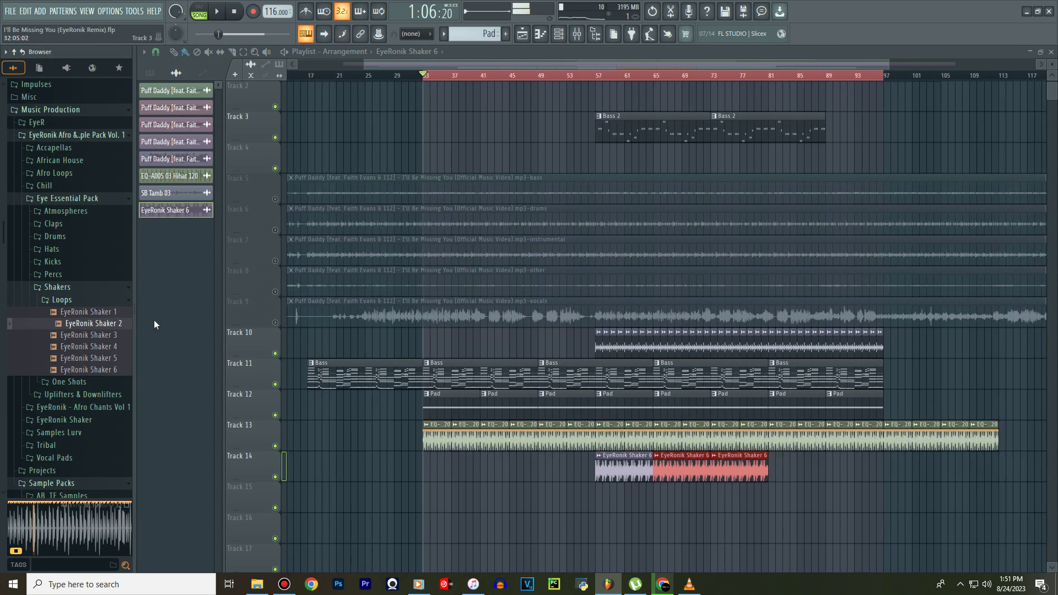
click(73, 313)
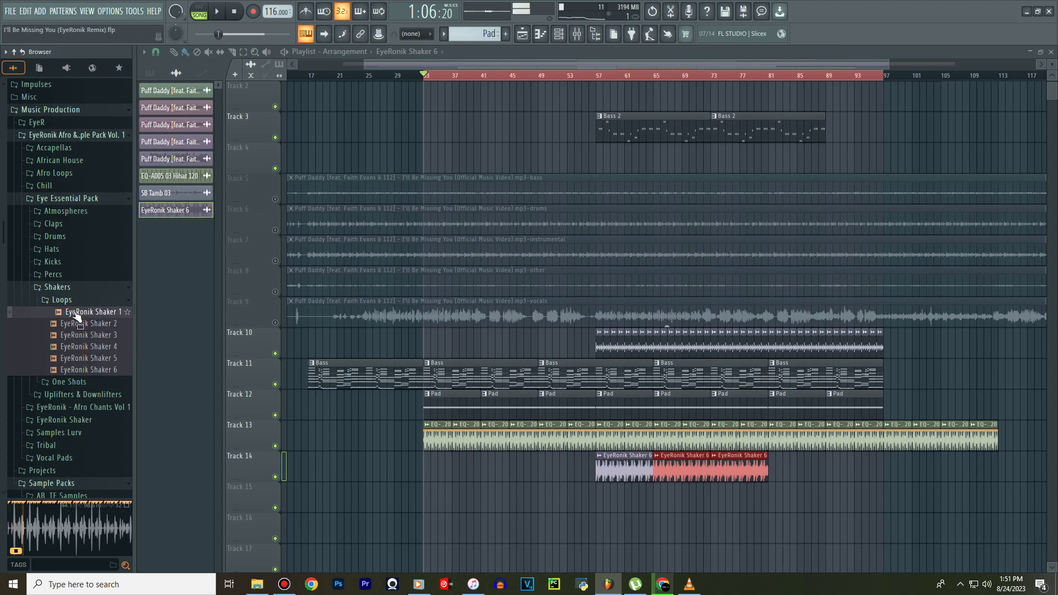
drag(77, 315, 770, 501)
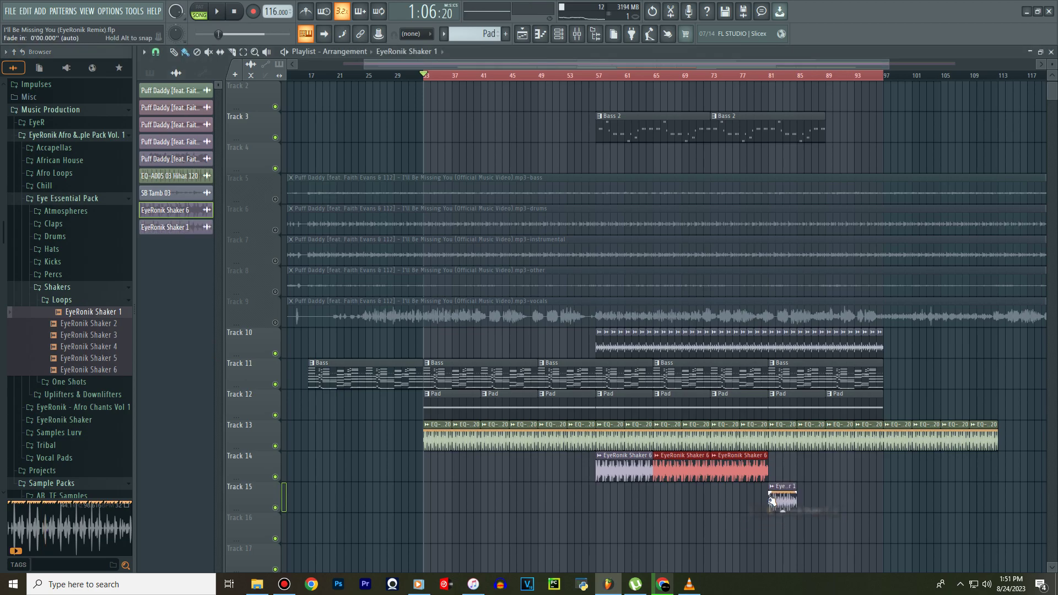
Delete the Bass 2 clip at bar 57 on Track 3 and fill Track 10 with SB Tamb 03 from bar 33 up to bar 57.
right_click(691, 126)
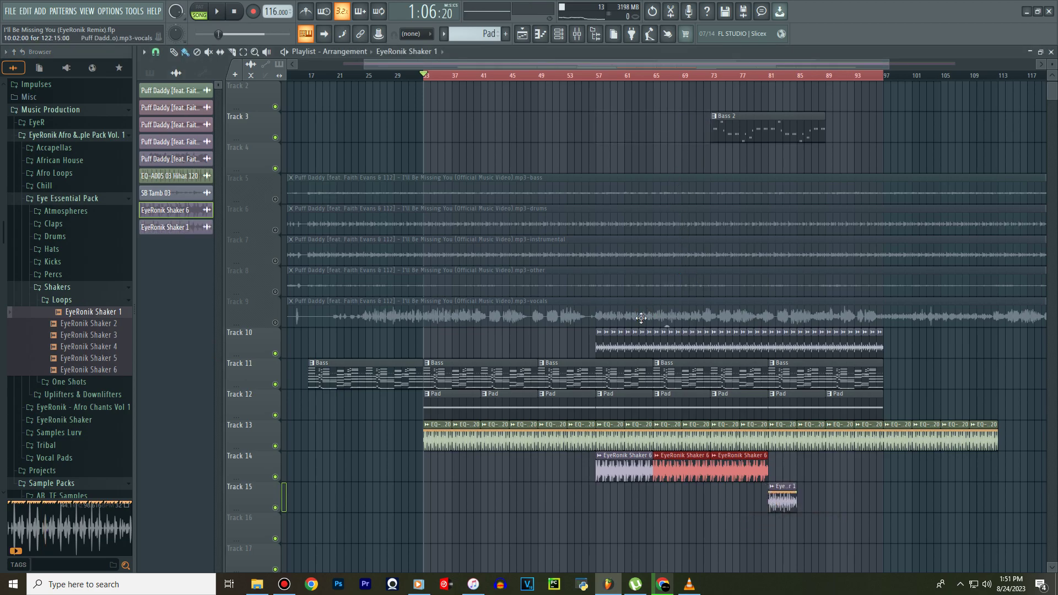
click(615, 346)
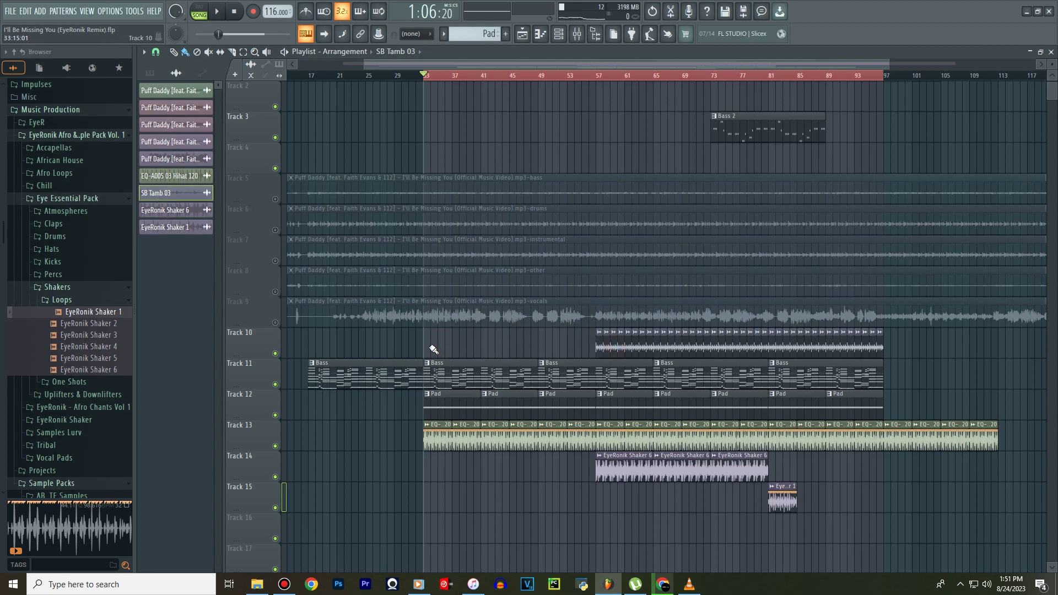
drag(431, 350, 597, 353)
Adjust the Synth Chords filters in Sylenth1 during playback, setting Filter A cutoff to 4.287 and Filter Control cutoff to 2.688.
key(space)
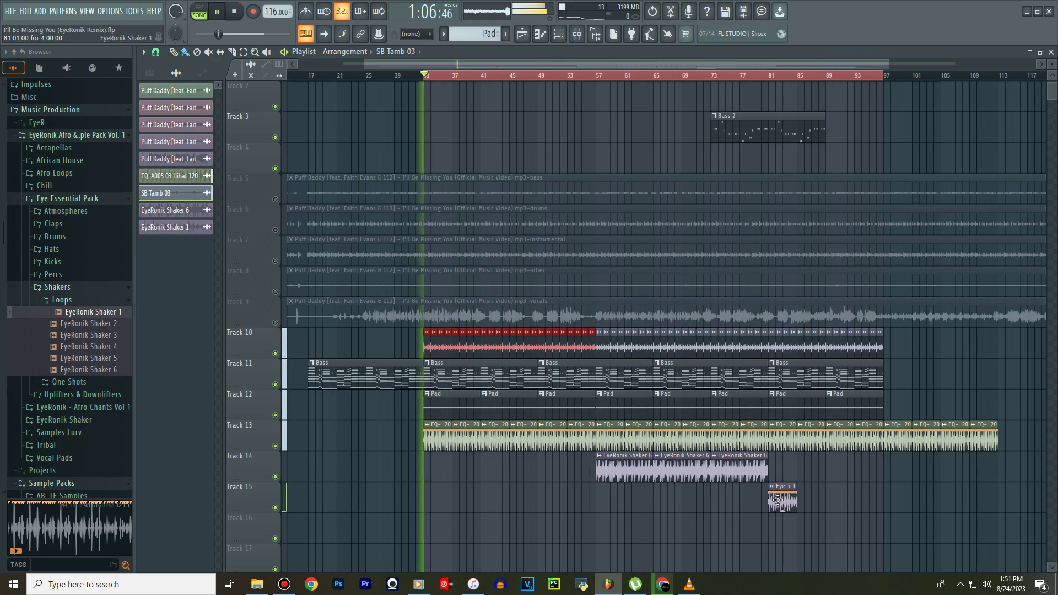
click(559, 34)
click(218, 53)
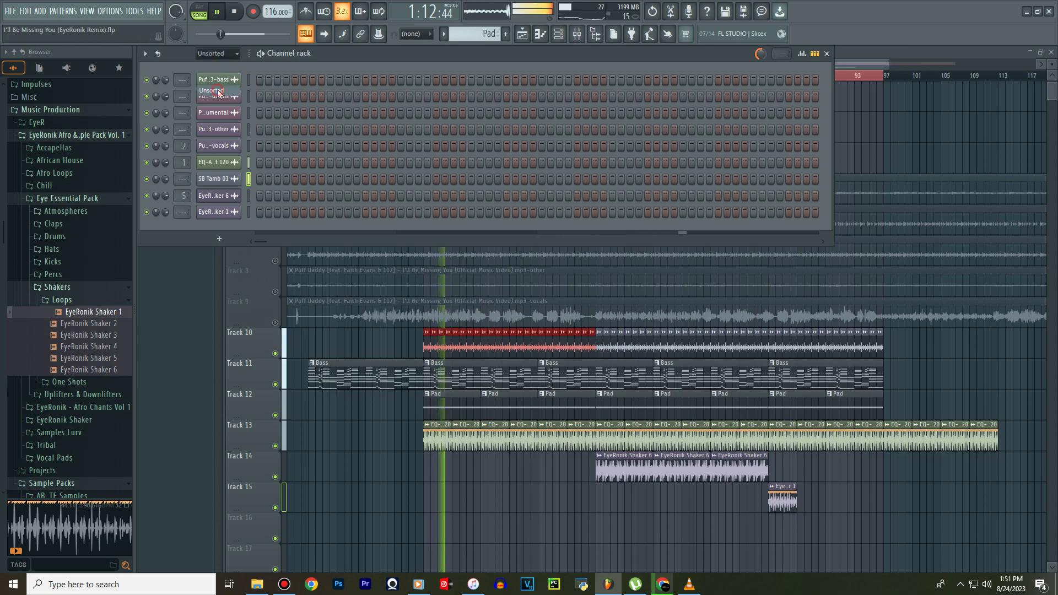
click(212, 90)
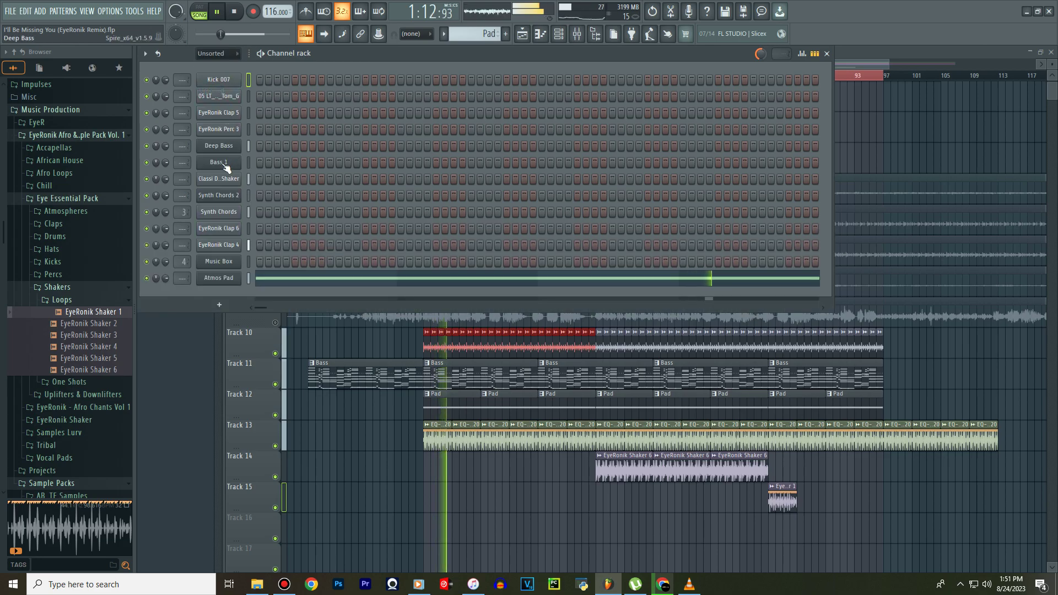
click(229, 213)
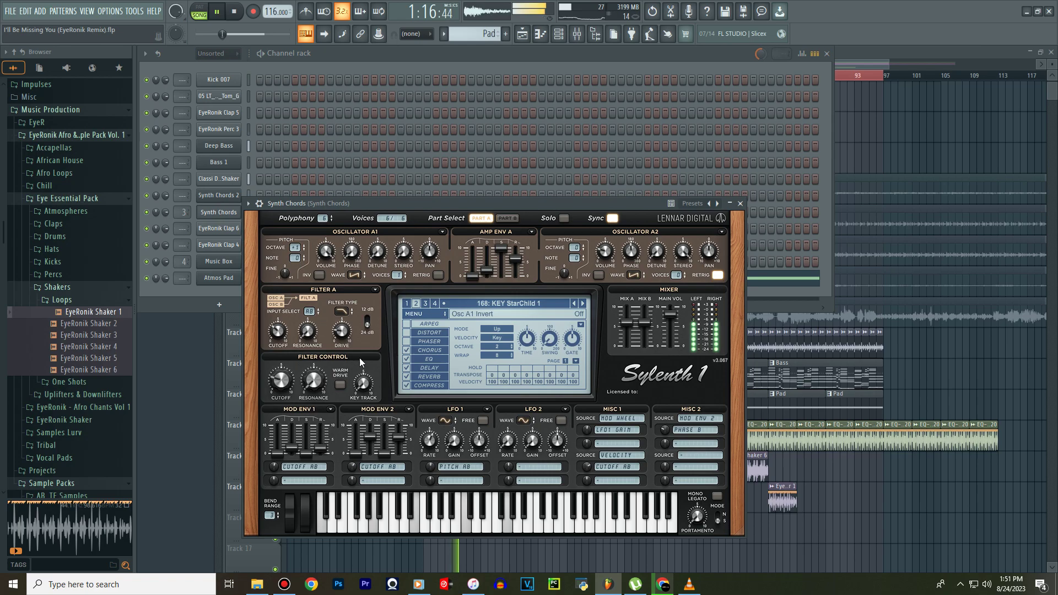
mouse_move(279, 331)
mouse_down()
mouse_move(280, 314)
mouse_move(282, 327)
mouse_up()
drag(285, 380, 282, 368)
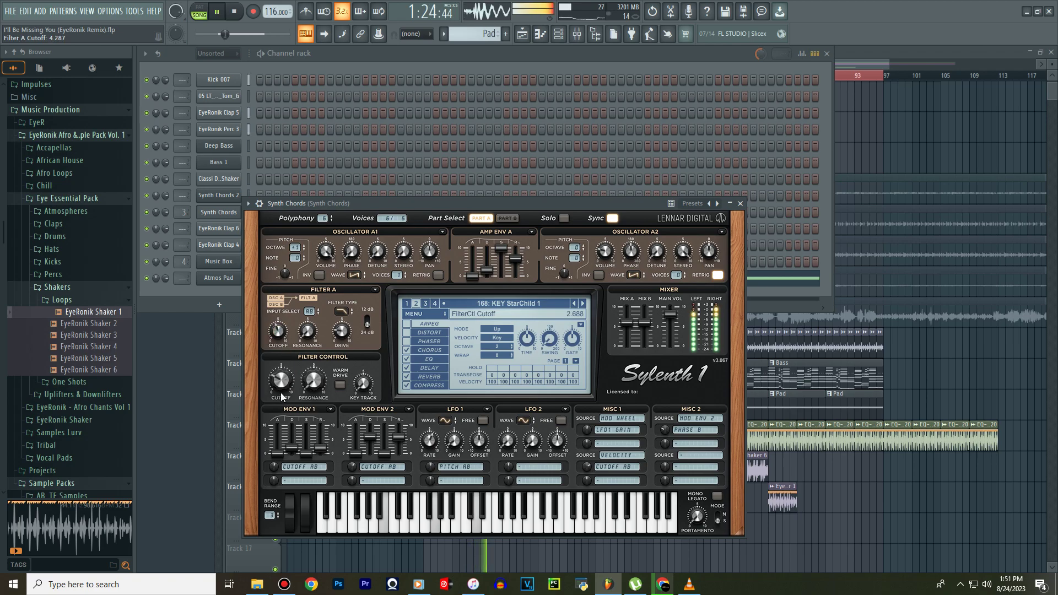
click(740, 203)
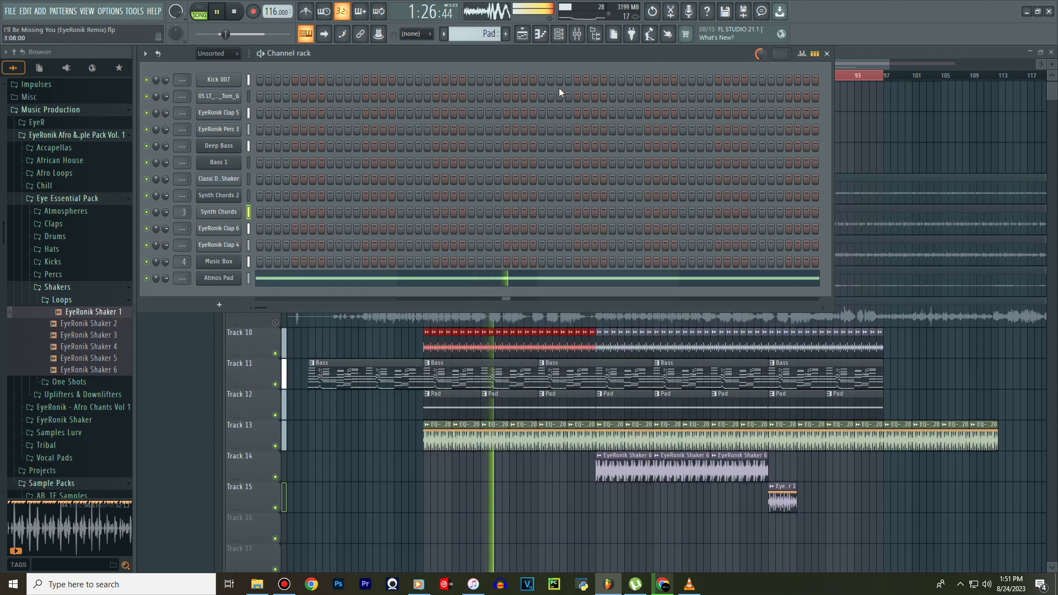
Add an EyeRonik Shaker 6 clip at bar 49 on Track 14 and repeat EyeRonik Shaker 1 on Track 15 from bar 85 up to bar 97.
click(528, 41)
drag(529, 64, 645, 82)
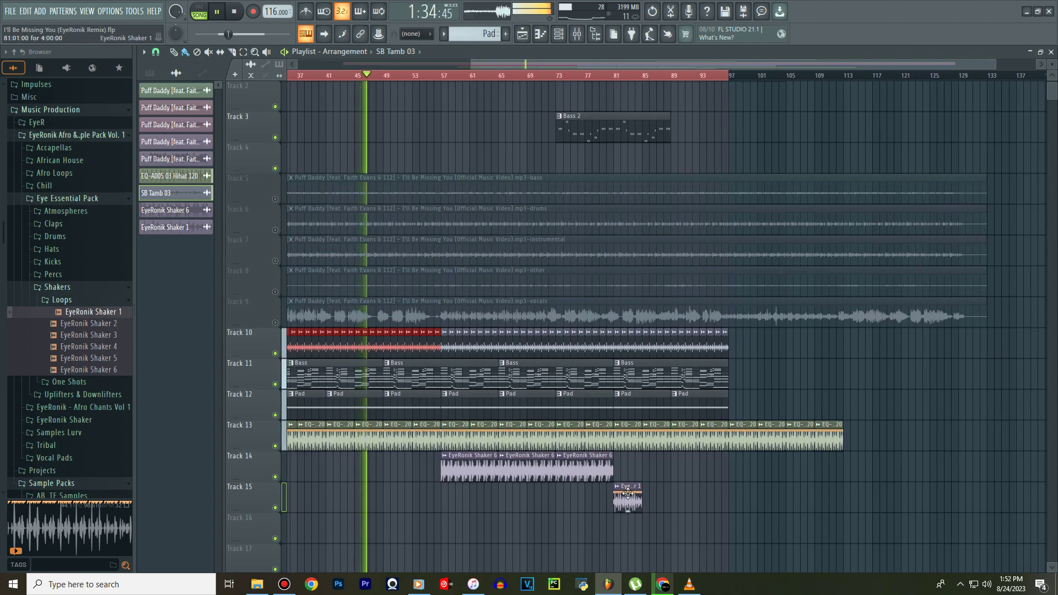
click(463, 469)
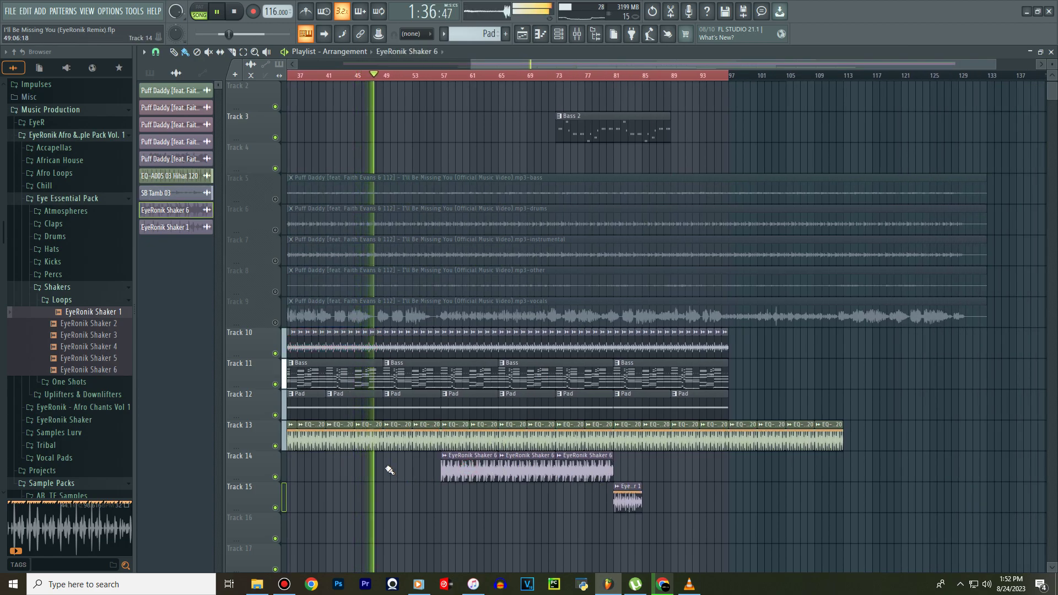
click(389, 470)
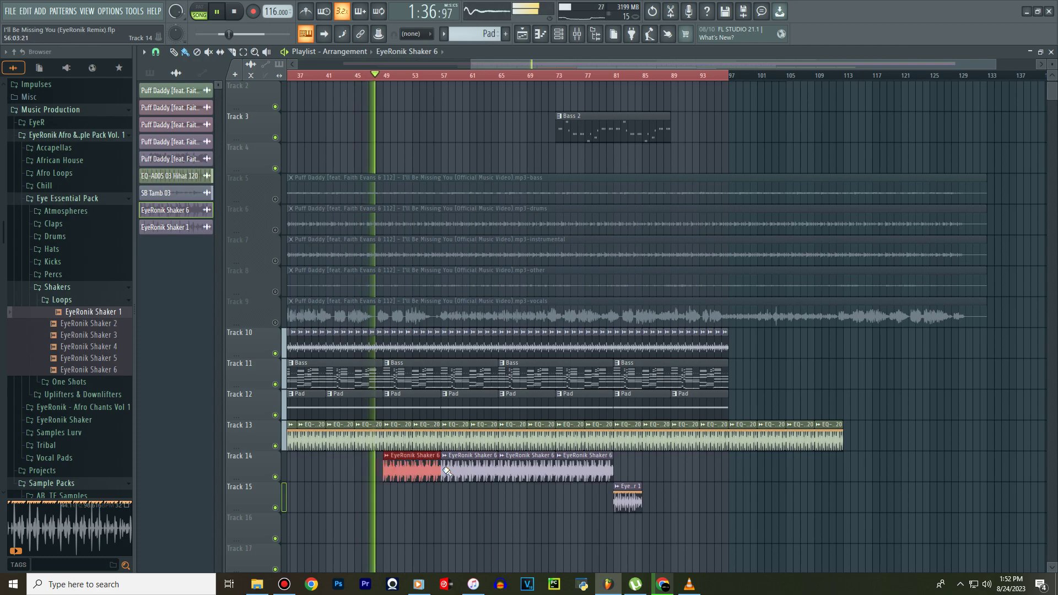
click(632, 505)
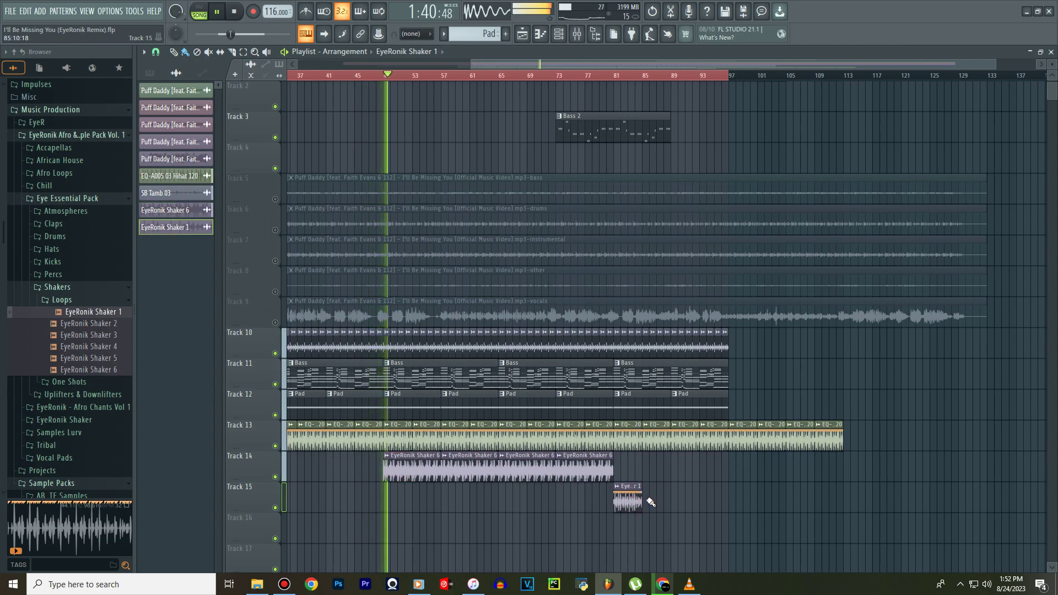
drag(652, 502, 717, 502)
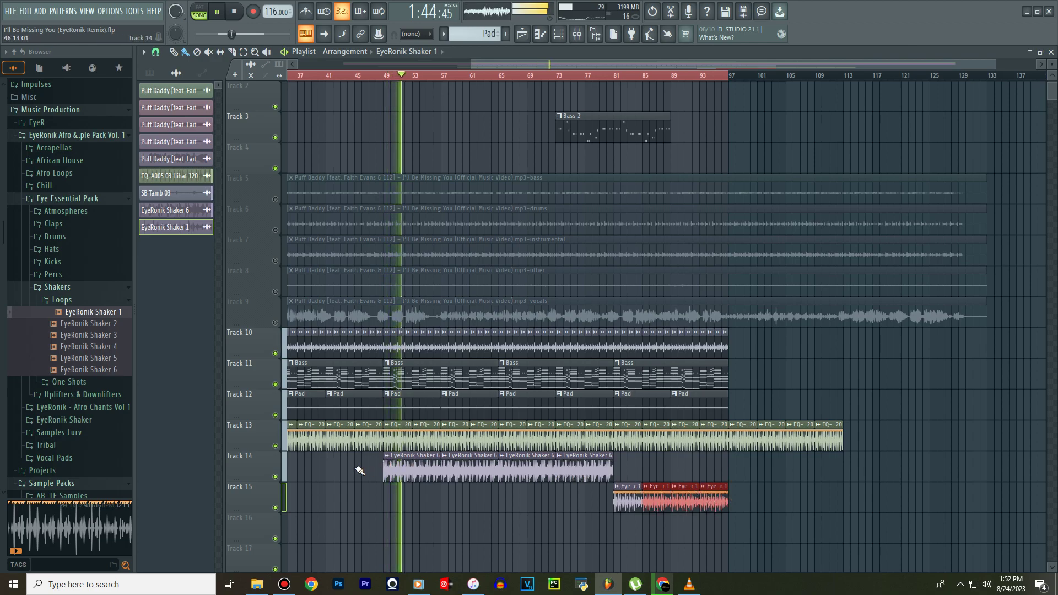
Check the song with Track 14 muted, and set the EyeRonik Shaker 6 mixer track to -15.7 dB, panned 14% right.
click(275, 477)
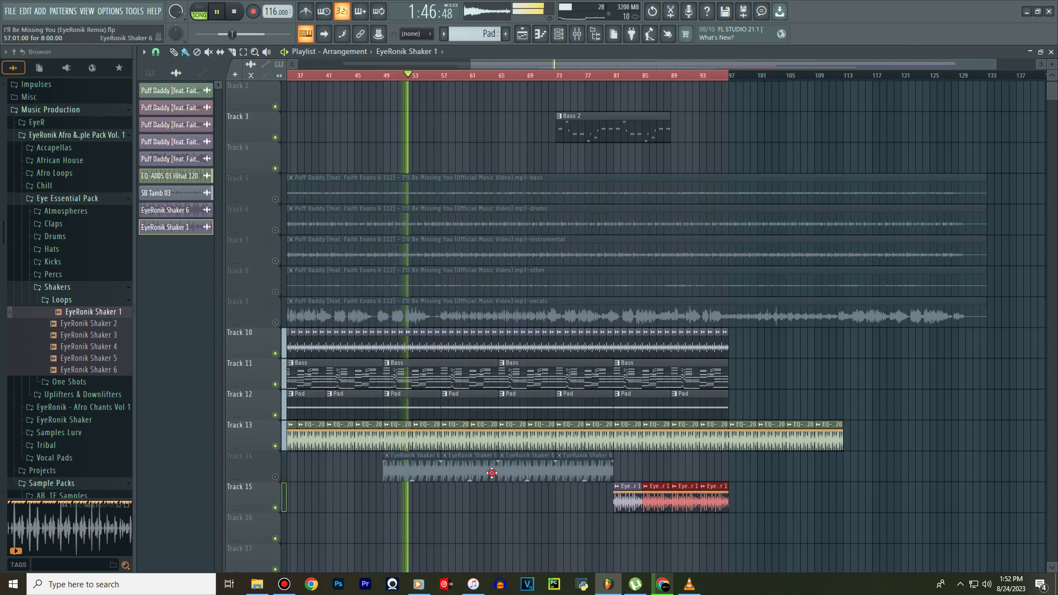
double_click(492, 473)
click(577, 34)
drag(314, 356, 315, 382)
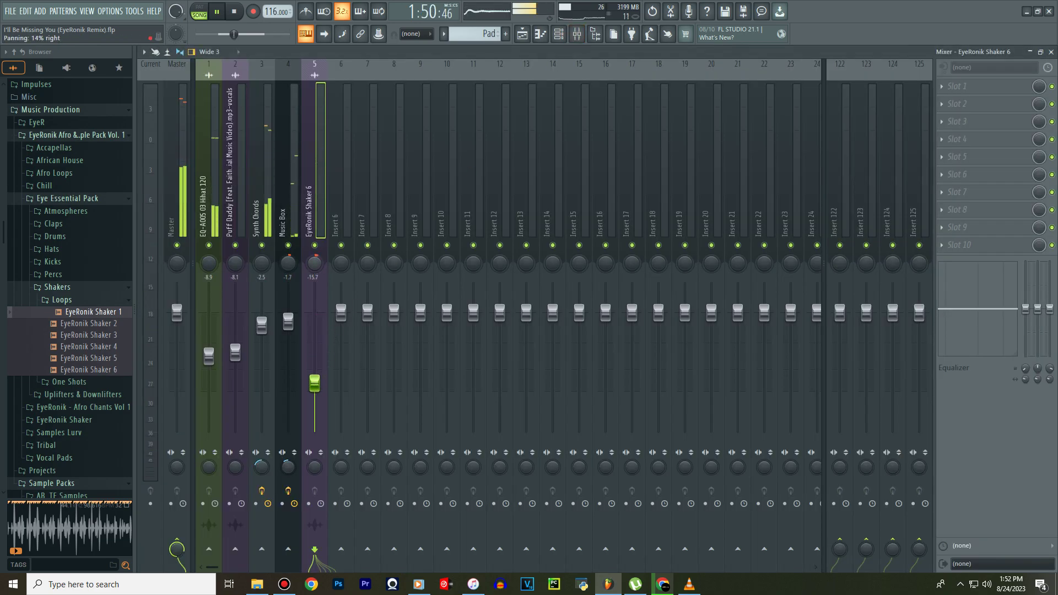
Fill playlist Track 15 with EyeRonik Shaker 1 clips from bar 65 up to bar 81.
click(527, 34)
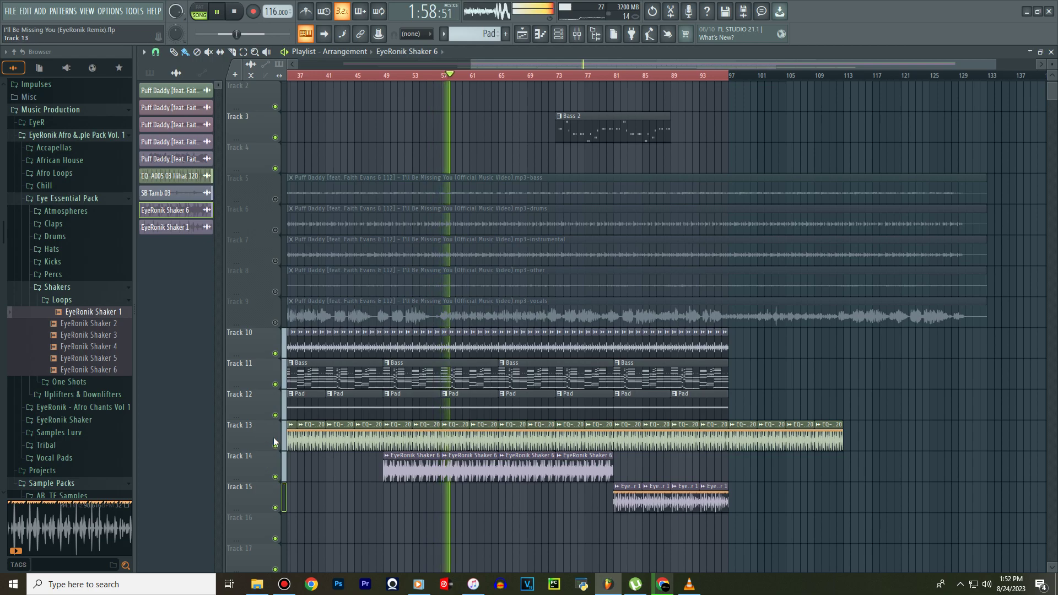
click(635, 495)
drag(503, 499, 610, 500)
Shorten the Pattern 1 clip at bar 61 to three bars and move the Bass 2 clip on Track 3 back to about bar 65.
scroll(559, 438, up, 1)
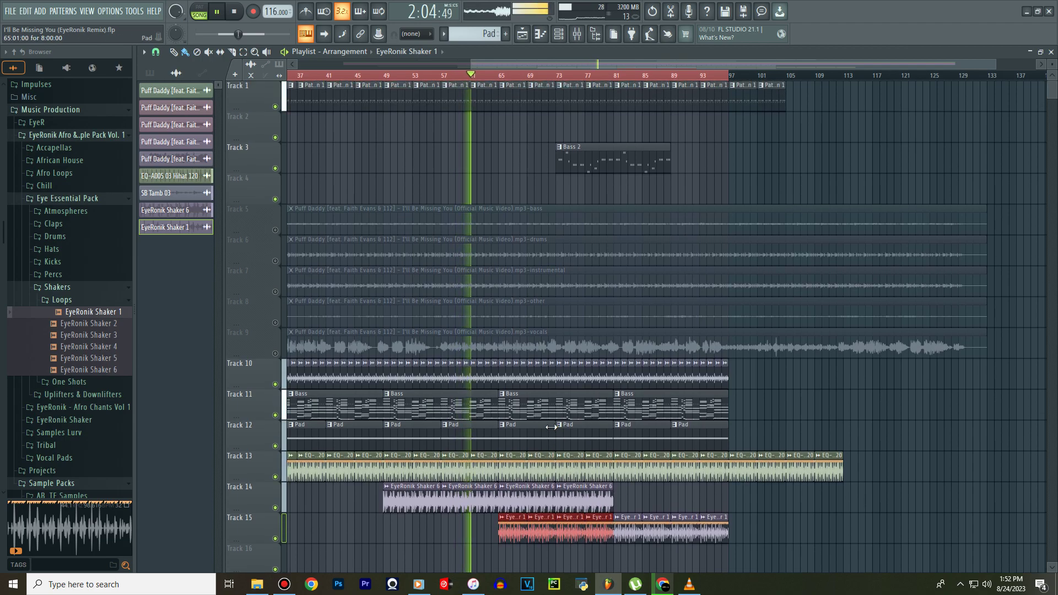
drag(498, 103, 491, 104)
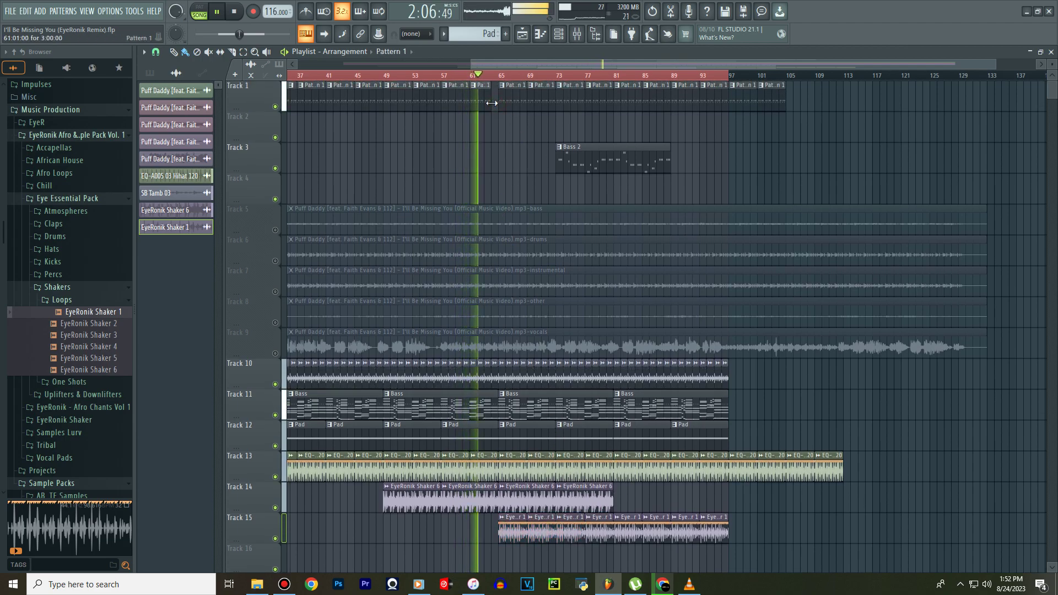
drag(564, 163, 506, 162)
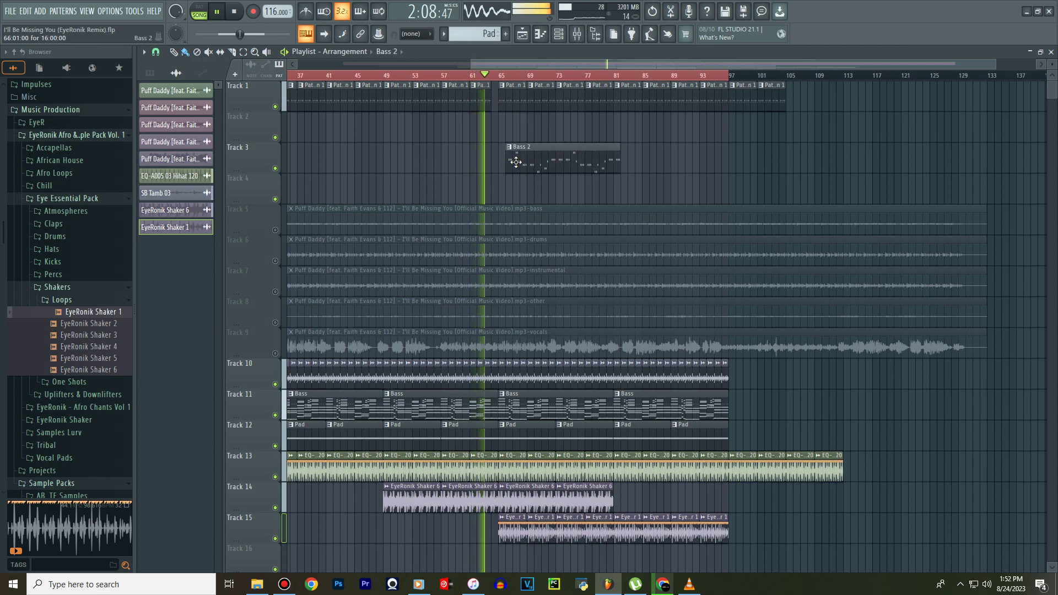
Mute the Deep Bass channel in the channel rack while the song plays.
click(558, 34)
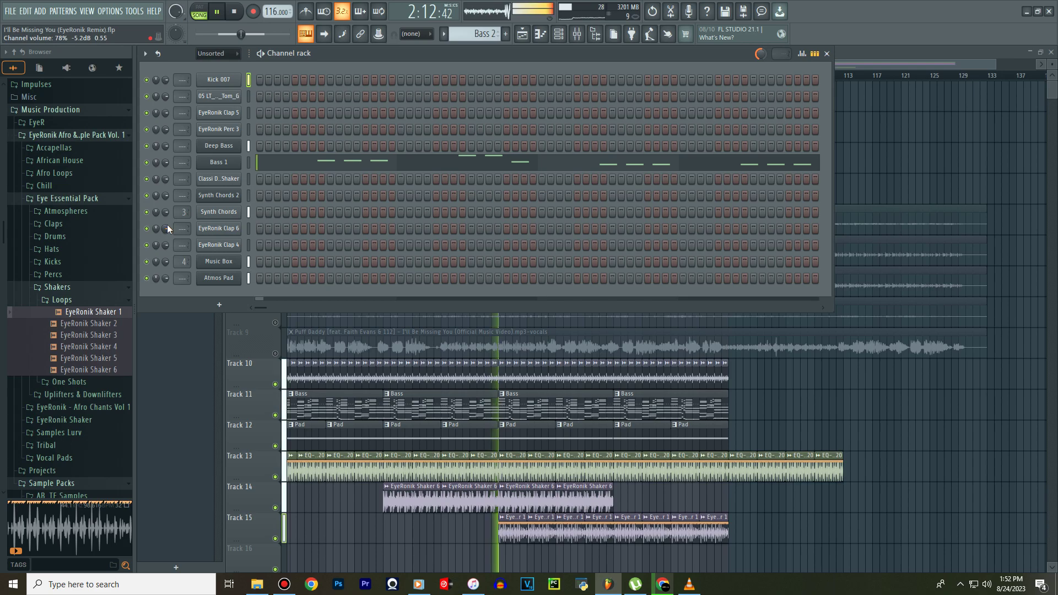
click(146, 145)
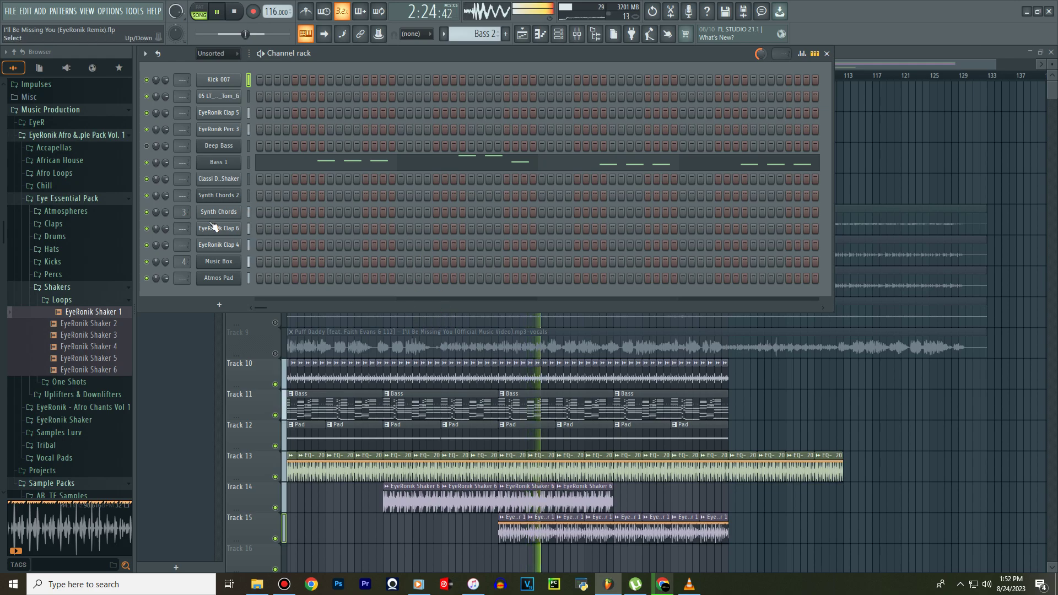
Delete the Pad clips on Track 12 between bars 65 and 89, and play the song from about bar 61.
key(space)
right_click(530, 441)
right_click(585, 441)
right_click(642, 441)
key(space)
click(470, 76)
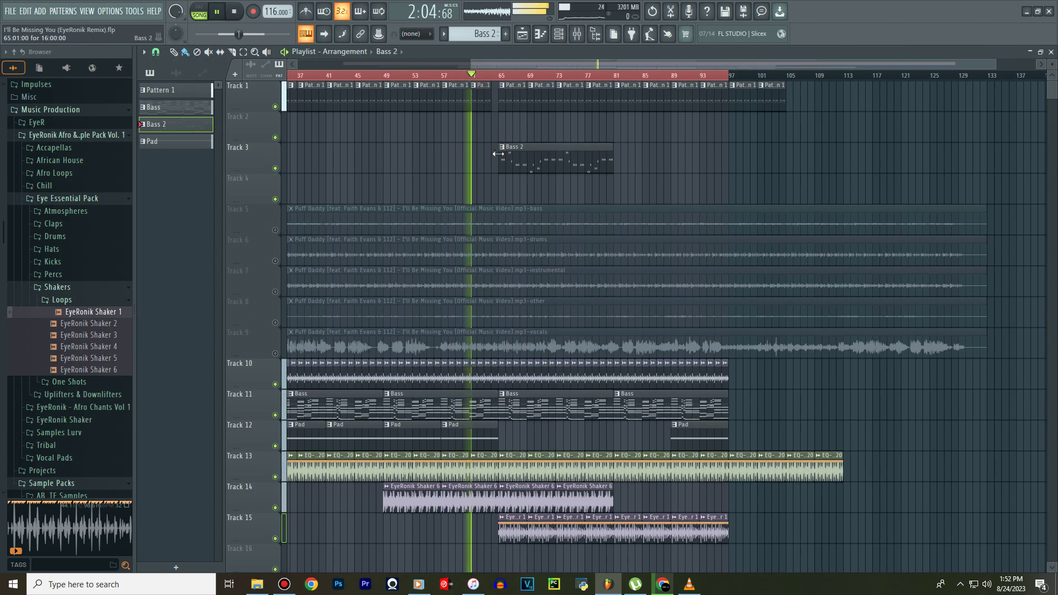
Delete the EyeRonik Shaker 6 clips on Track 14 from bar 65 to bar 81.
click(559, 35)
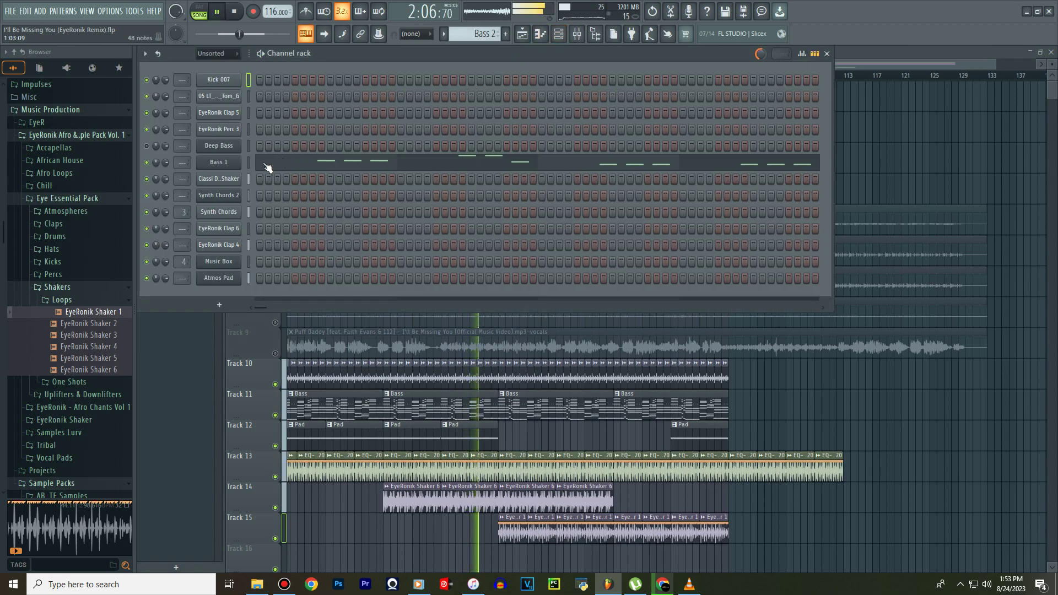
right_click(525, 501)
right_click(584, 502)
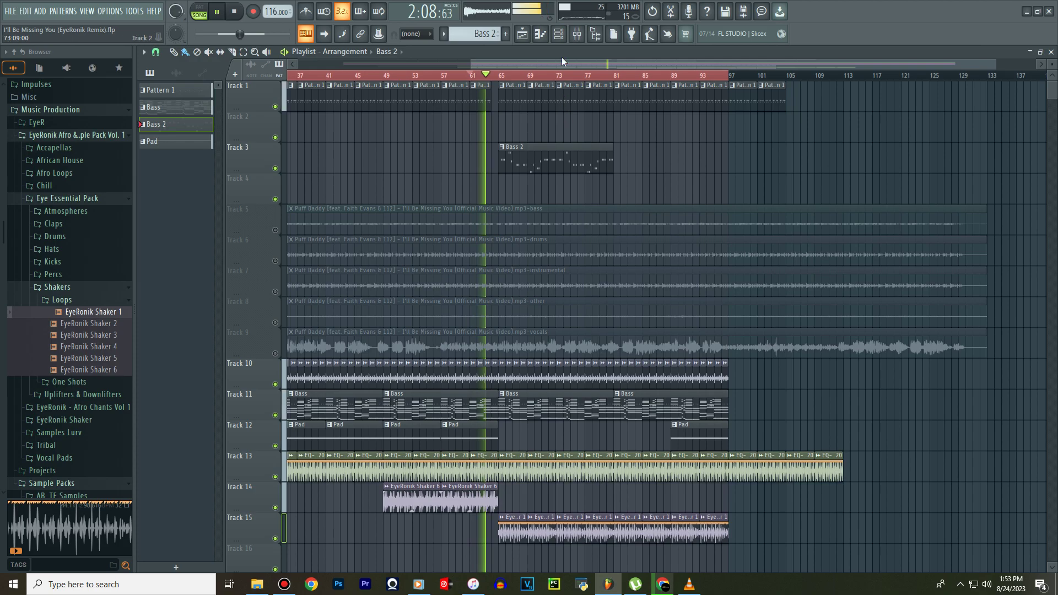
Inspect the Synth Chords instrument's Sylenth1 settings while the drop plays.
key(F6)
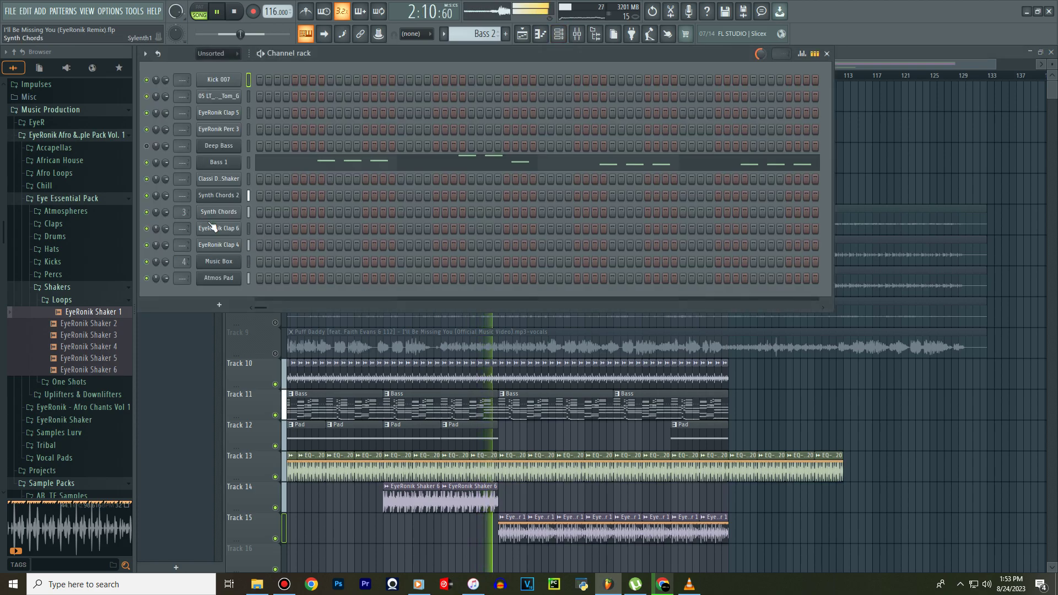
click(224, 212)
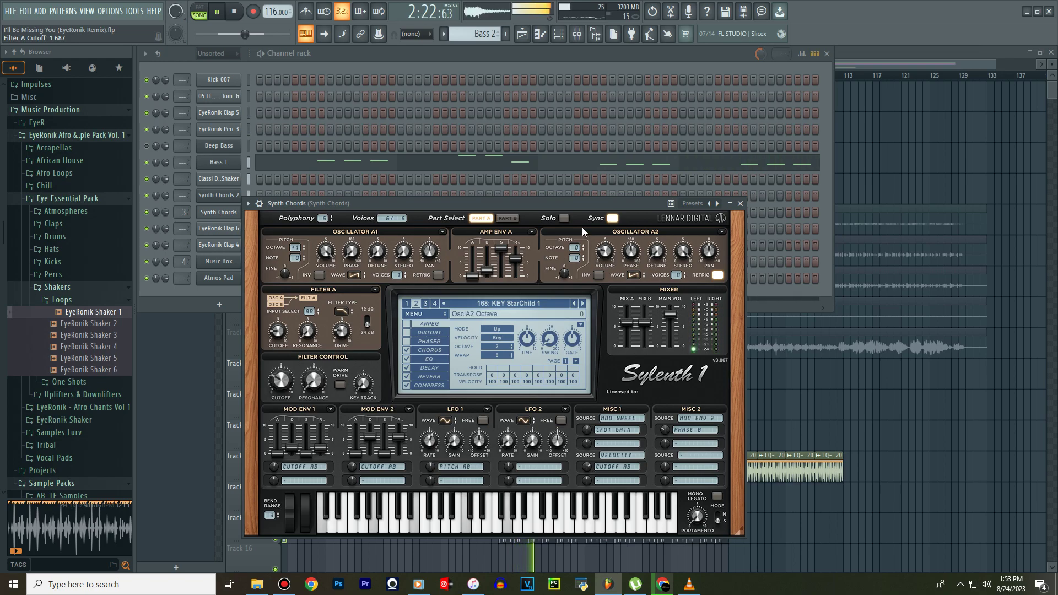
click(741, 204)
key(F6)
key(space)
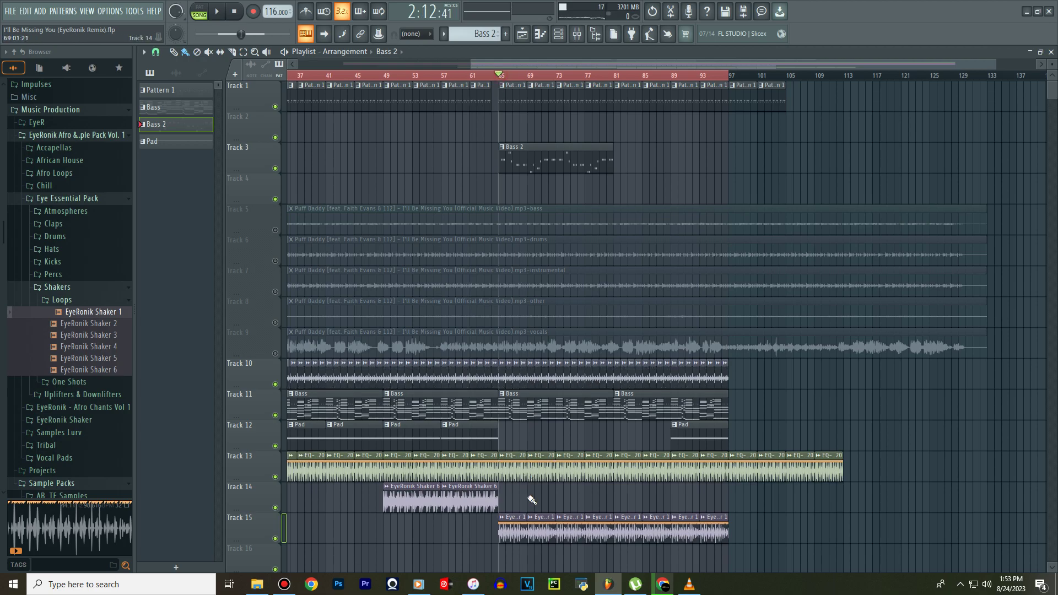
Delete all EyeRonik Shaker 1 clips on Track 15 except the one at bar 65, and audition it in the mix.
drag(715, 530, 575, 534)
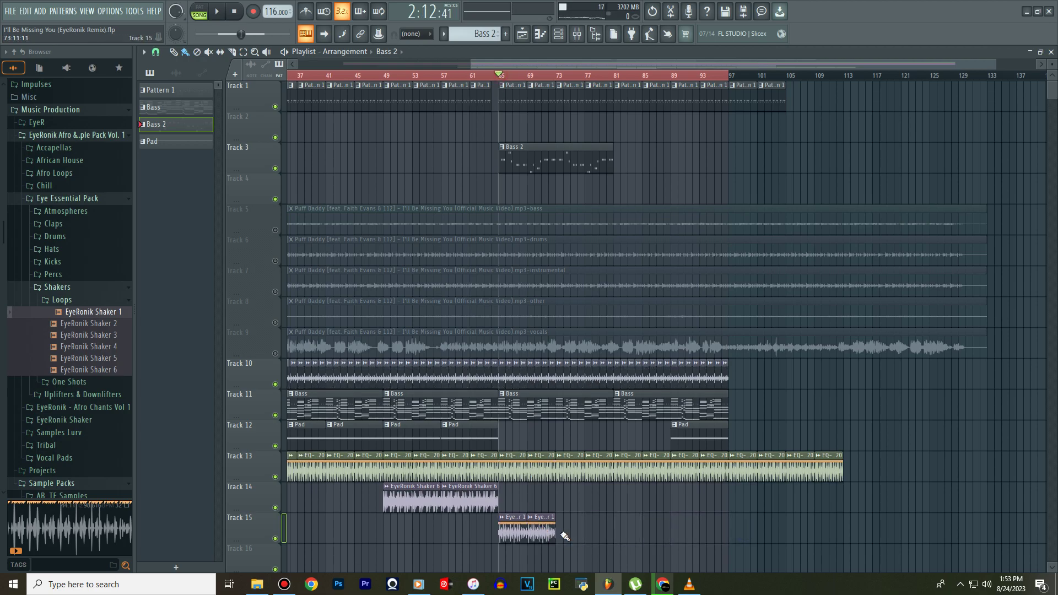
scroll(513, 524, up, 5)
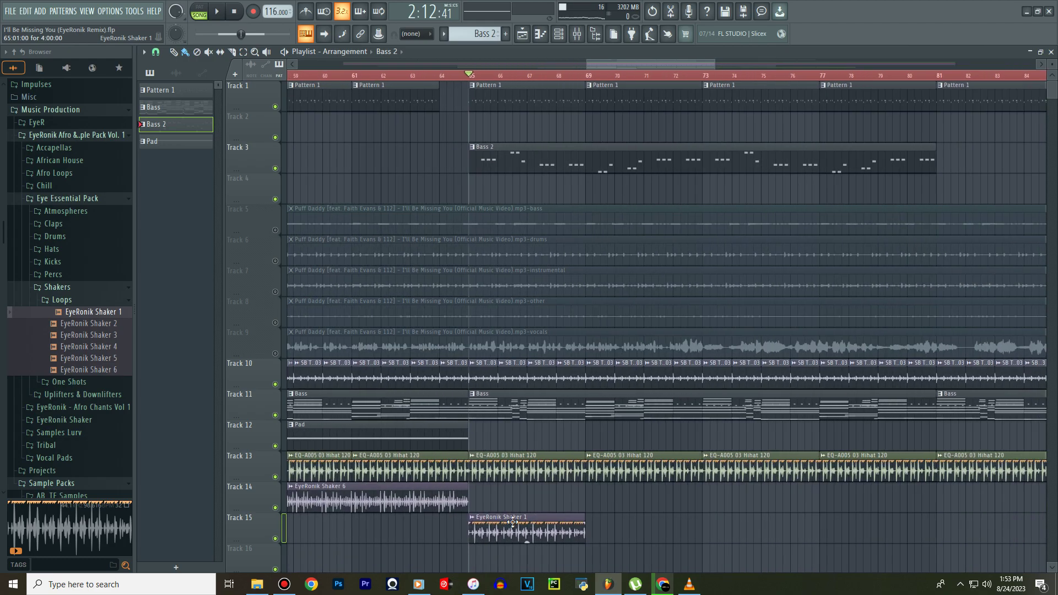
key(space)
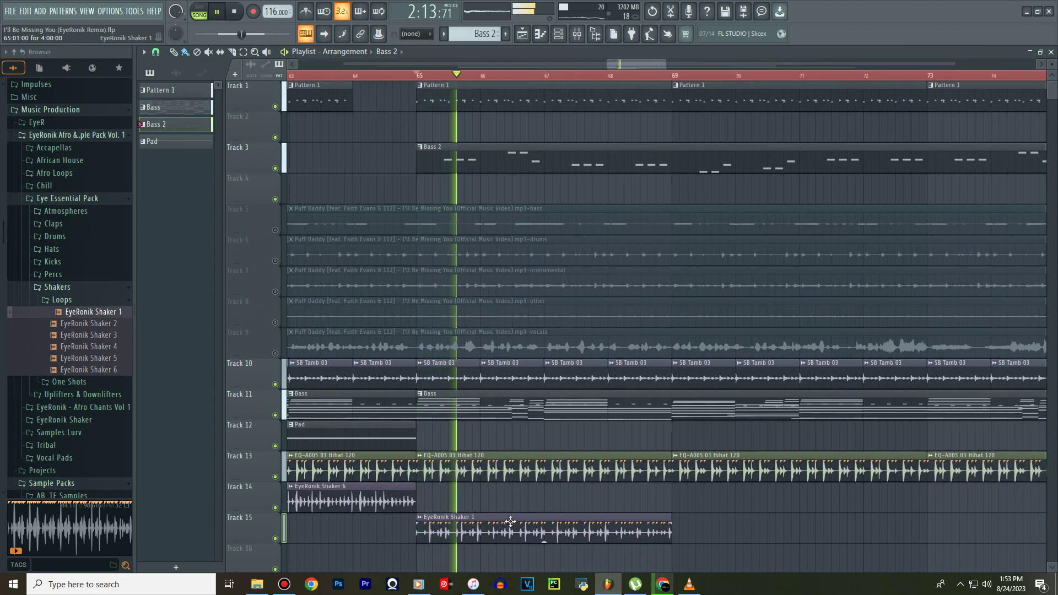
key(space)
scroll(628, 541, up, 3)
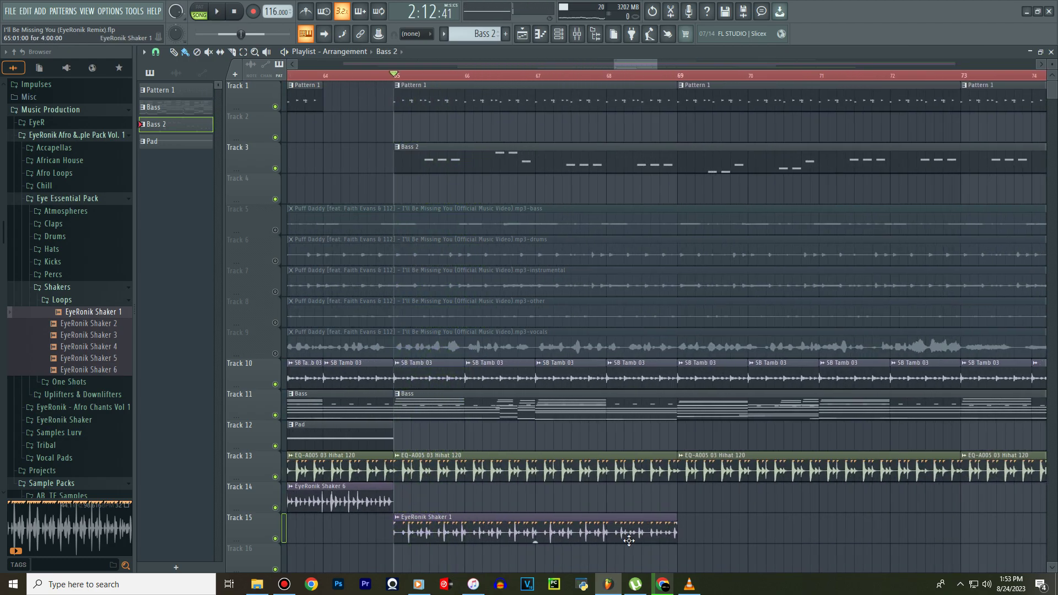
click(293, 65)
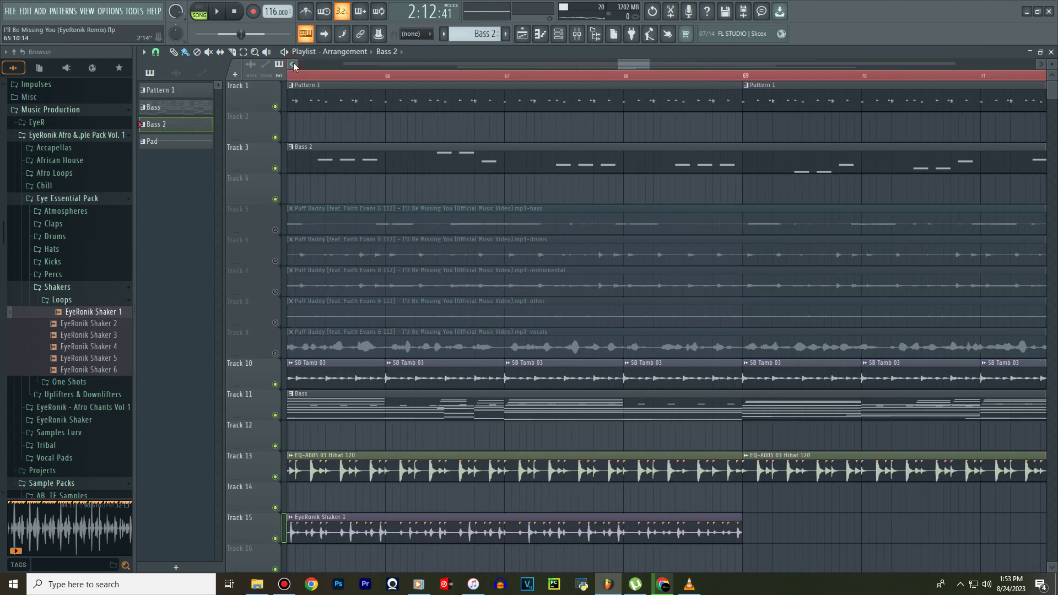
key(space)
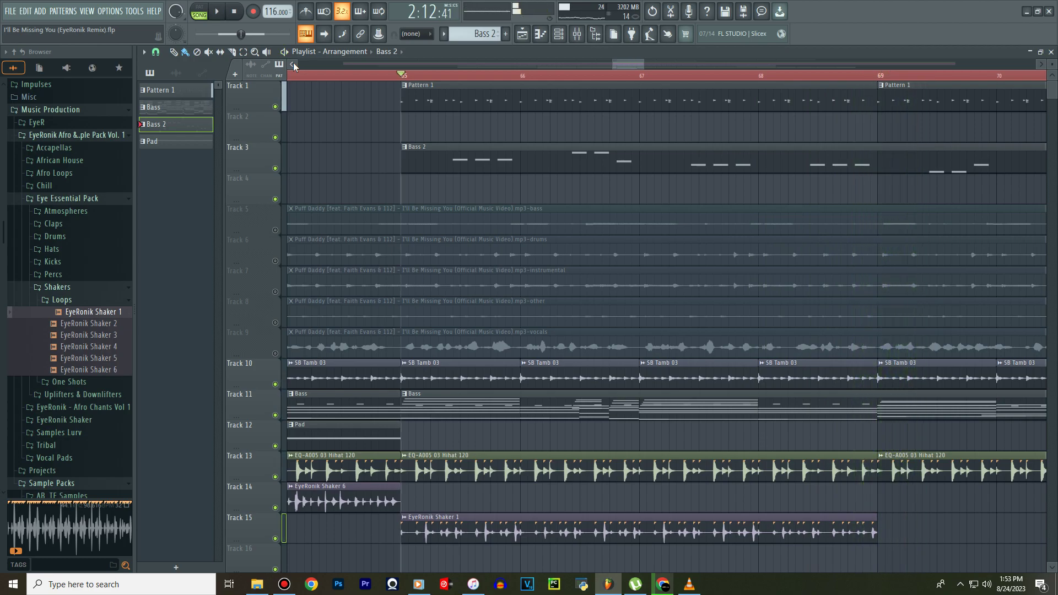
key(space)
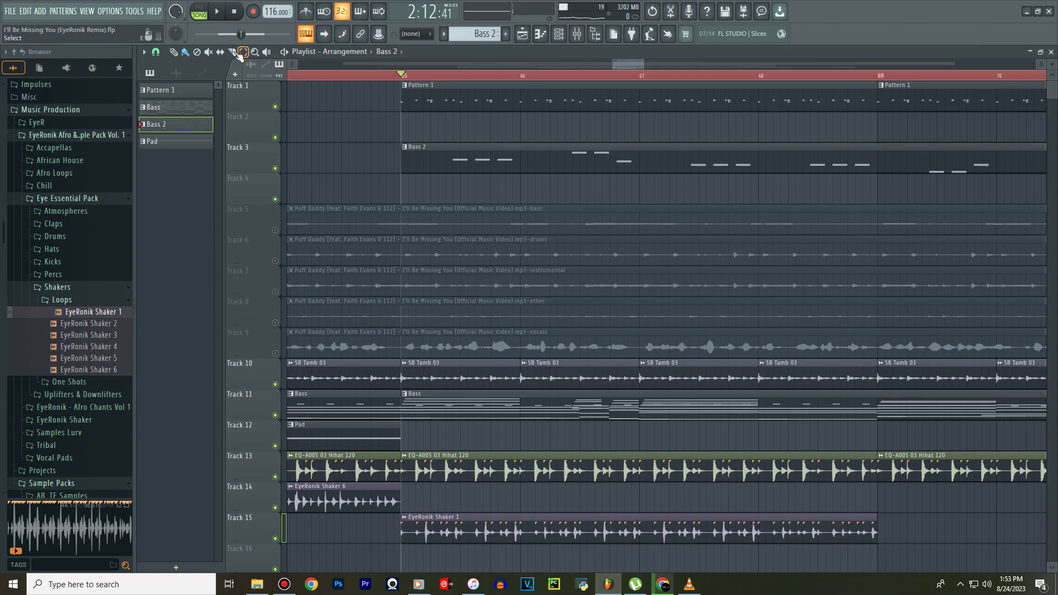
scroll(480, 534, up, 4)
key(space)
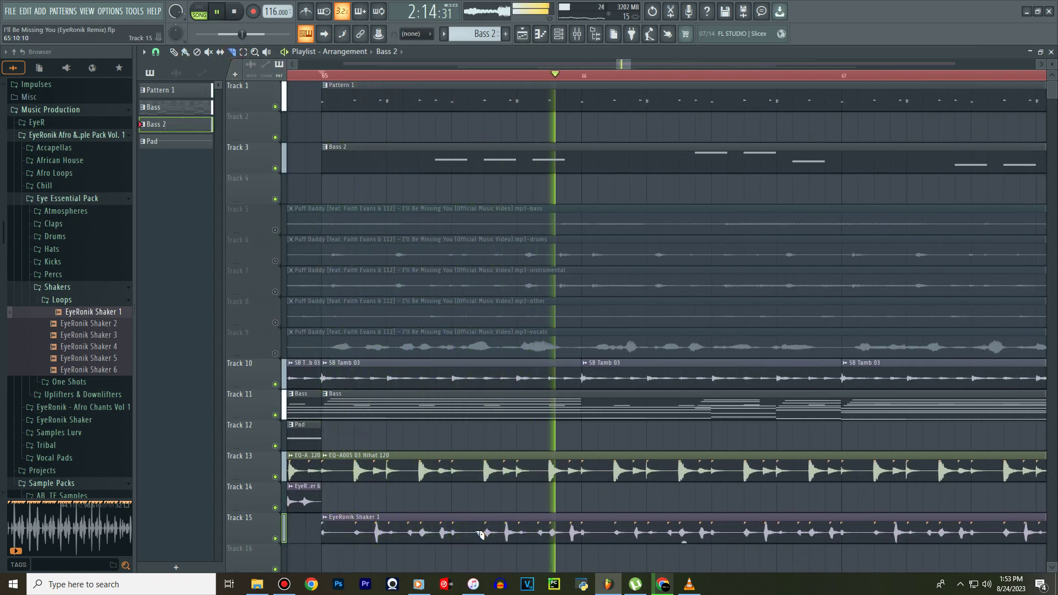
Remove unwanted slices of the EyeRonik Shaker 1 clip on Track 15 and join the short remaining slices at bar 65.
key(space)
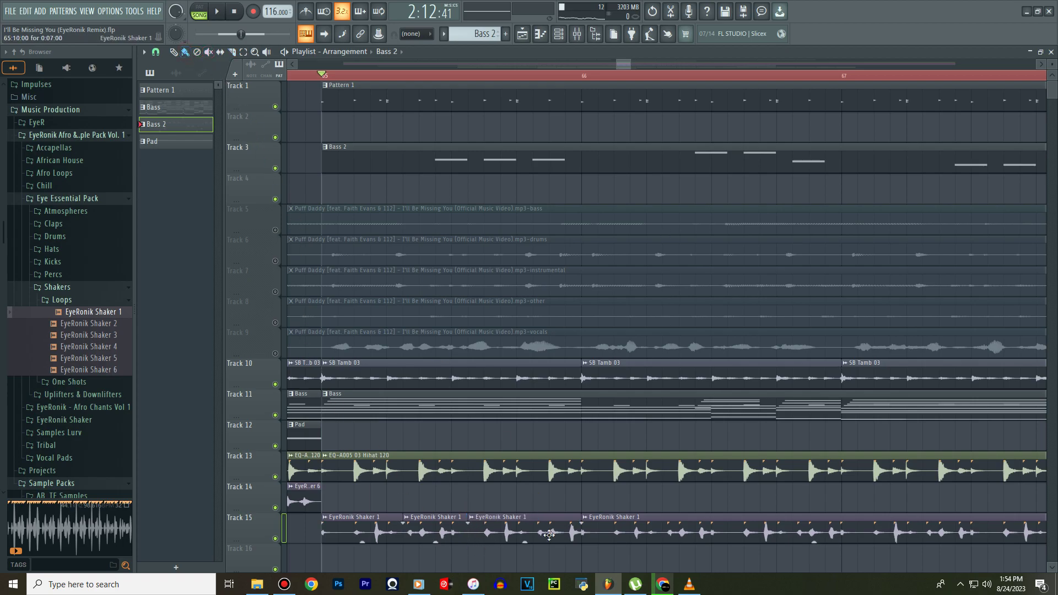
right_click(525, 536)
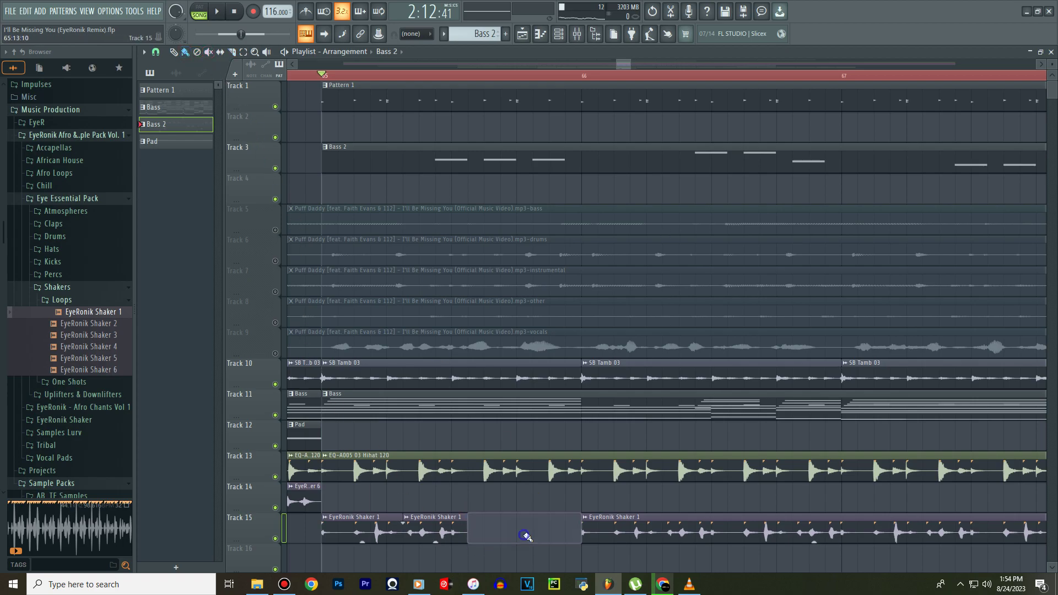
right_click(357, 530)
click(361, 530)
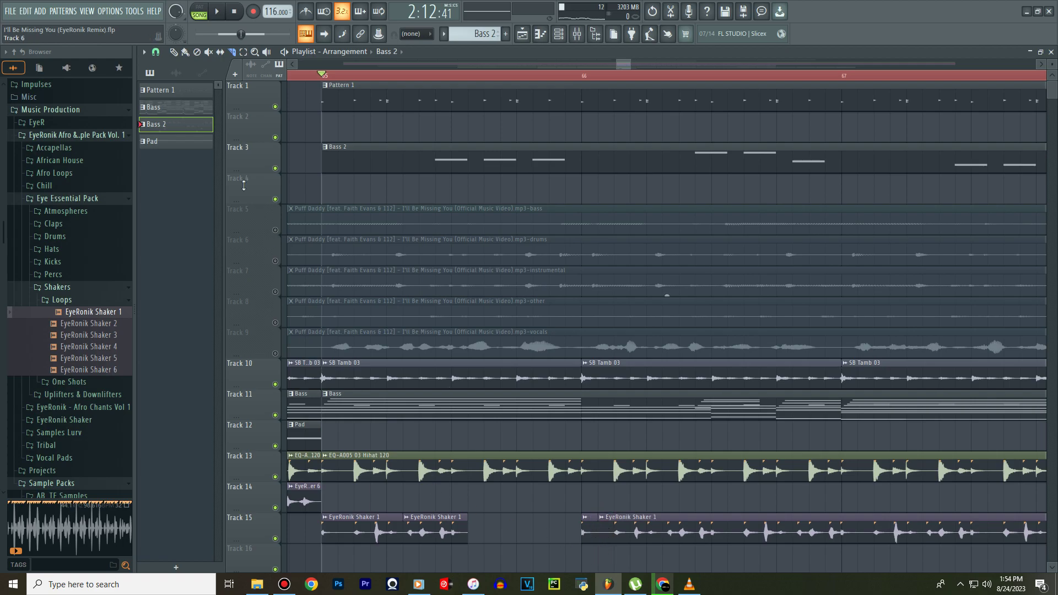
right_click(345, 538)
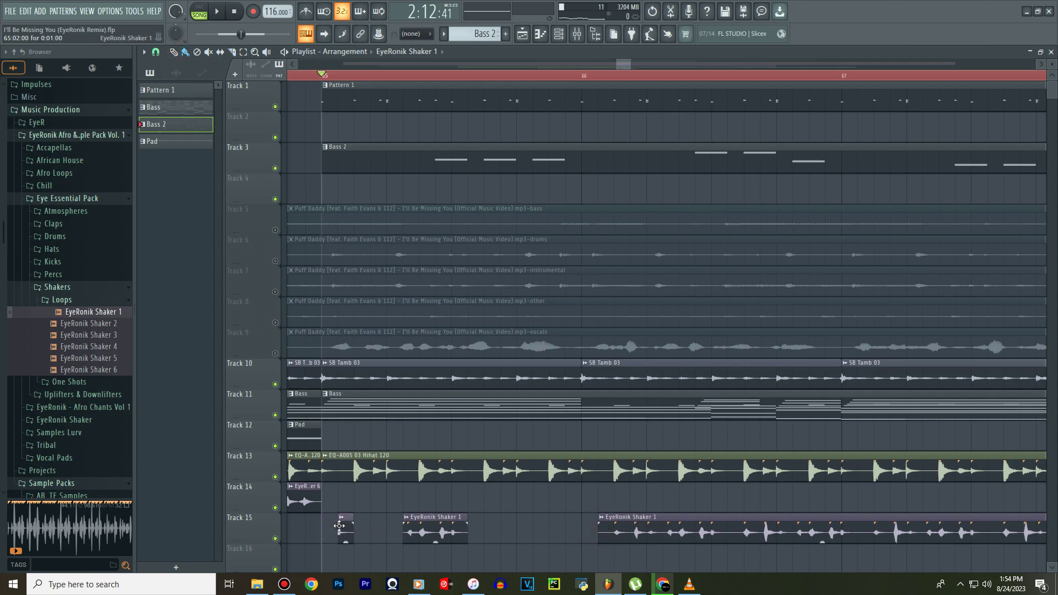
drag(413, 534, 380, 535)
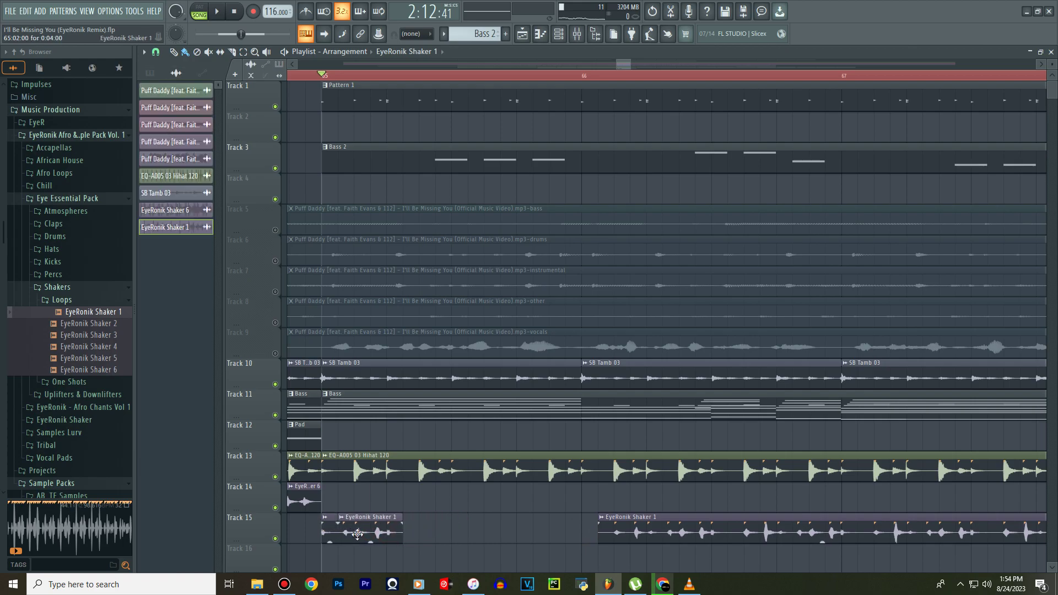
key(space)
Delete the leftover EyeRonik Shaker 1 pieces on Track 15, keeping only the one-beat group at bar 65.
scroll(624, 524, down, 6)
right_click(748, 523)
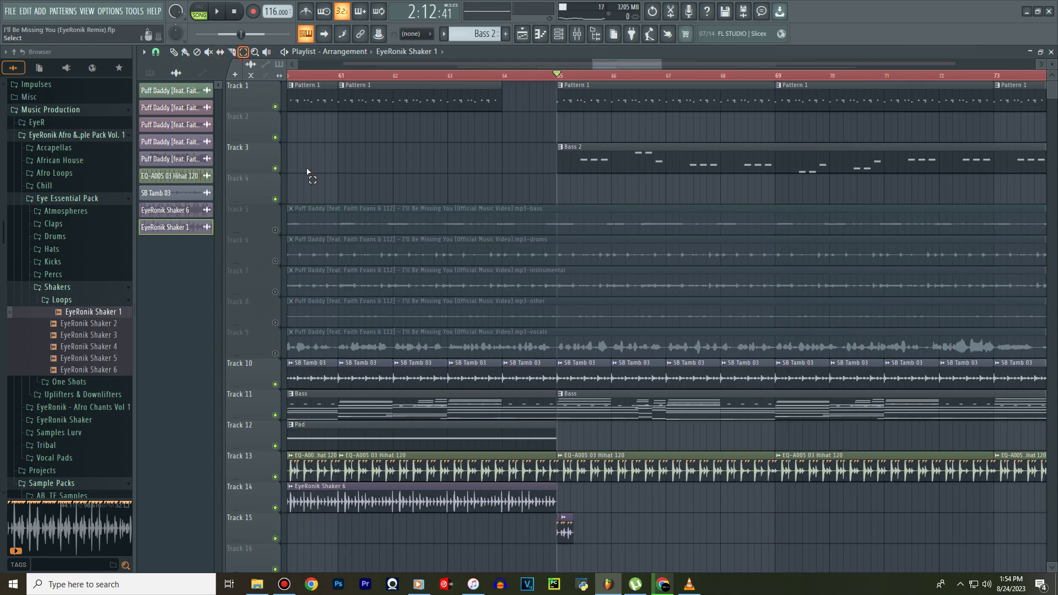
scroll(581, 523, up, 7)
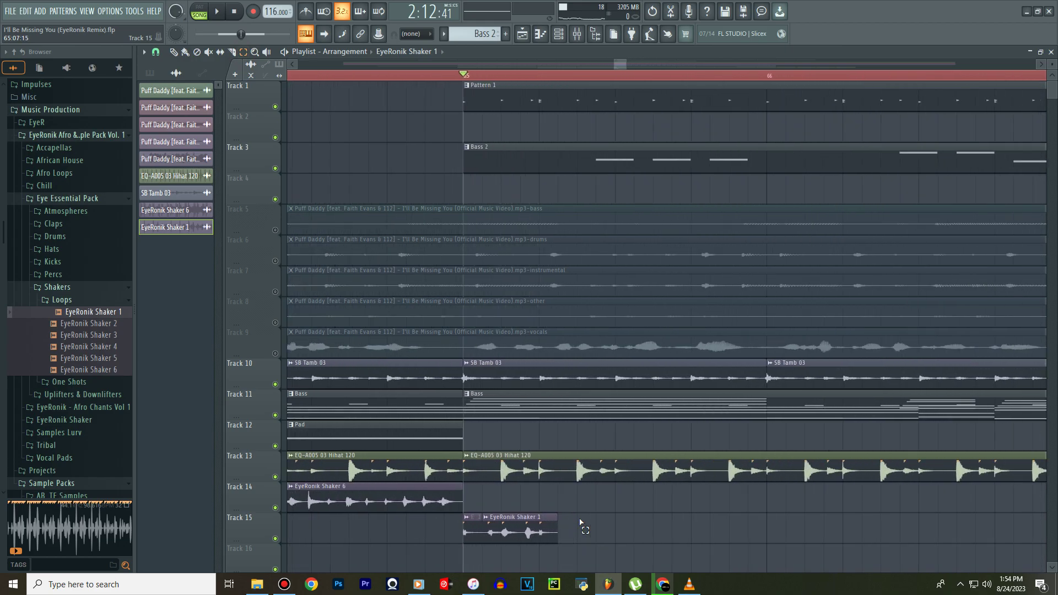
scroll(581, 523, up, 1)
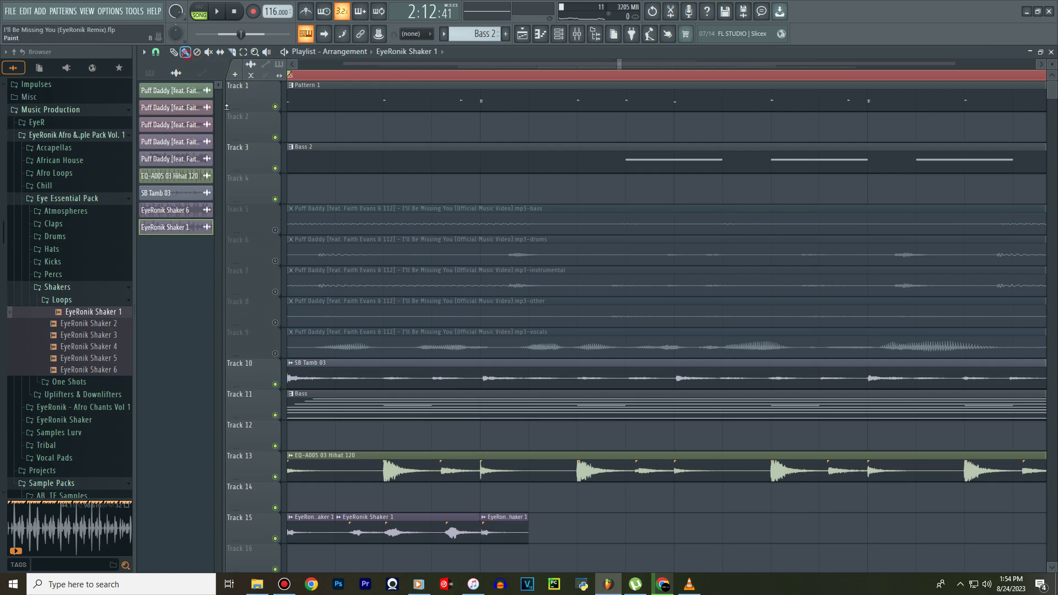
right_click(519, 537)
scroll(519, 538, down, 4)
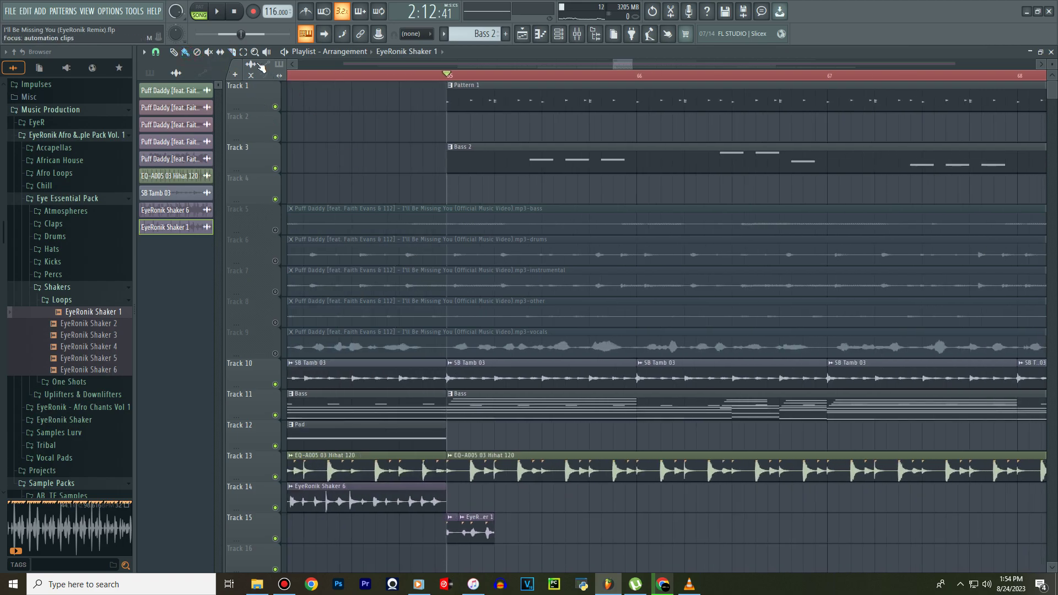
drag(525, 531, 448, 543)
key(shift+Right)
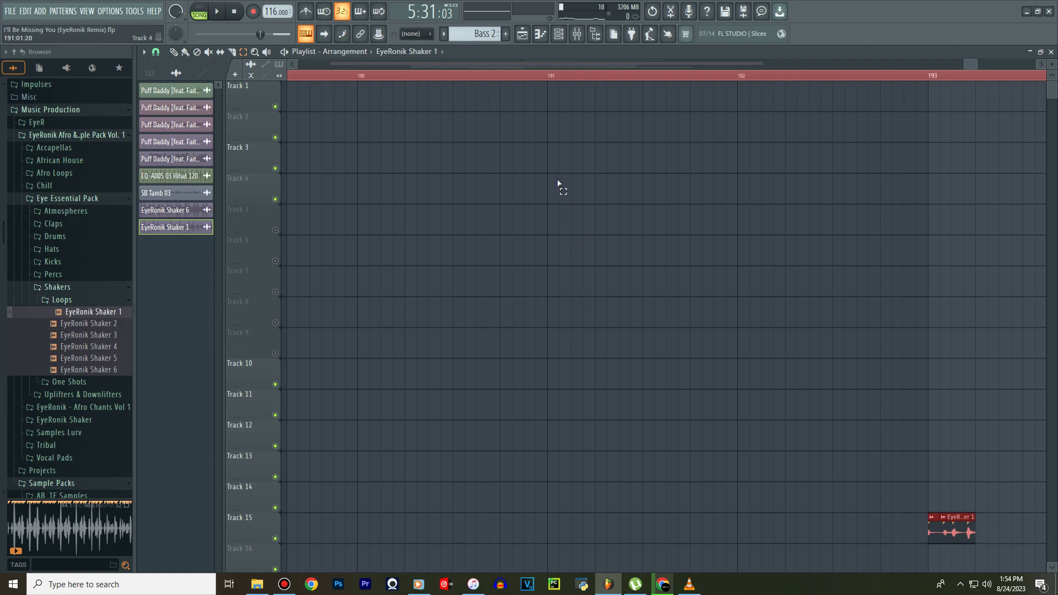
scroll(568, 322, down, 8)
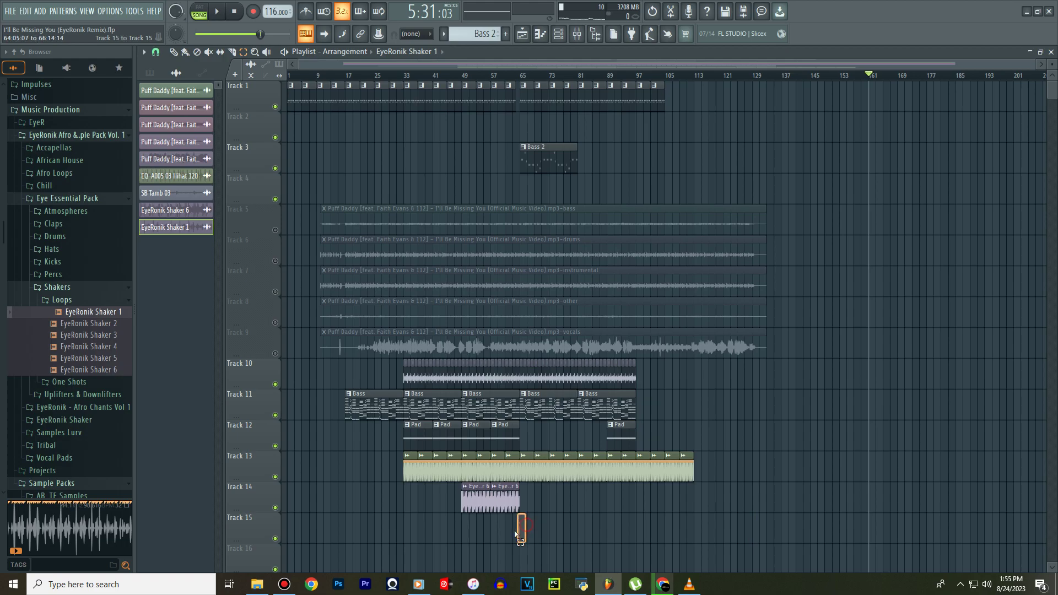
Duplicate the one-beat shaker group repeatedly along Track 15 from bar 65 up to bar 70.
scroll(531, 542, up, 8)
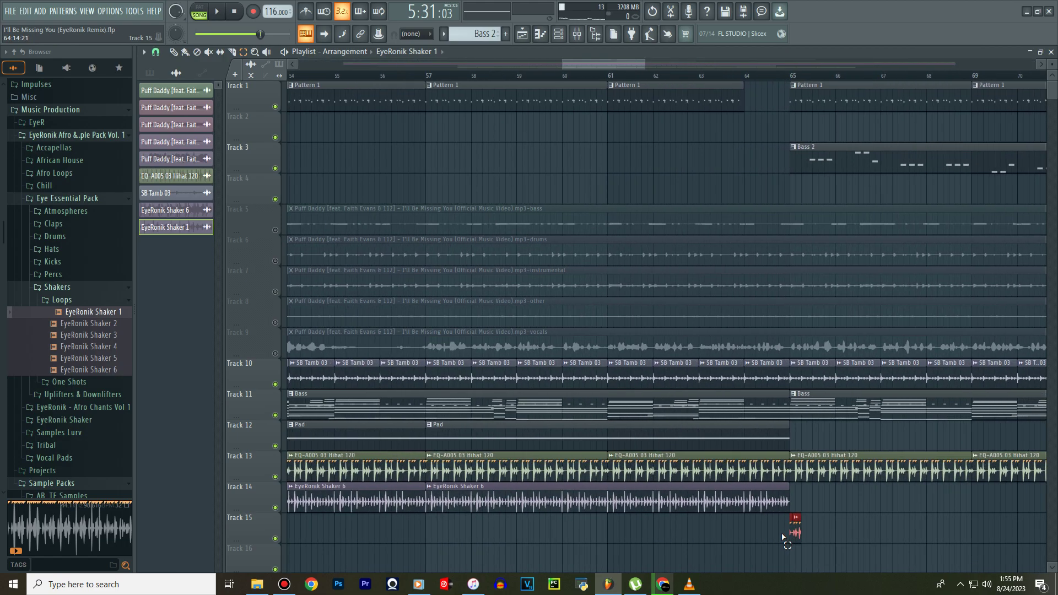
scroll(814, 545, up, 3)
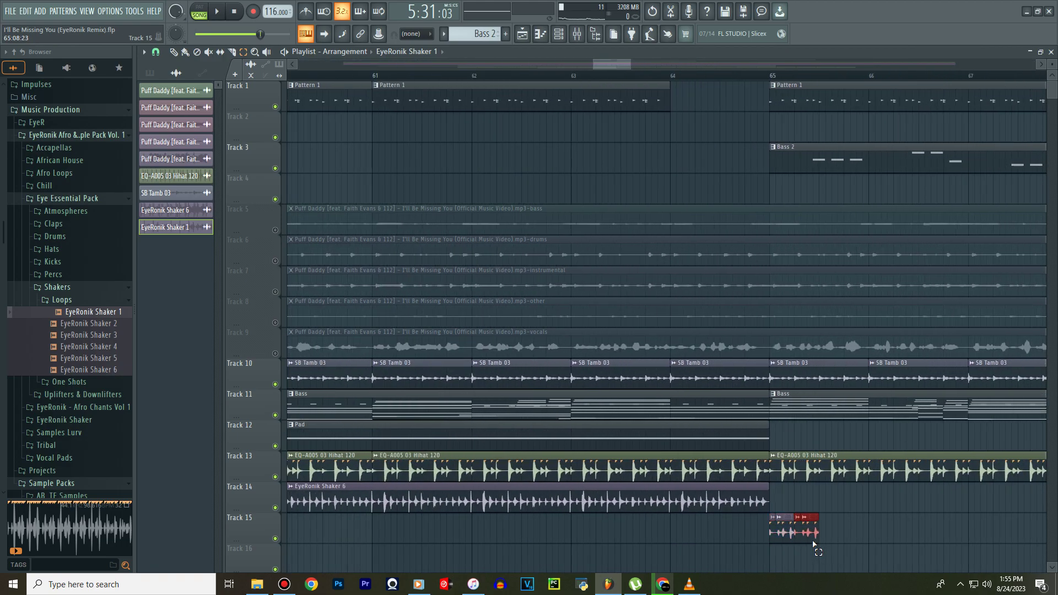
key(ctrl+b)
key(ctrl+b)
key(ctrl+b)
key(ctrl+b)
key(ctrl+b)
key(ctrl+b)
key(ctrl+b)
key(ctrl+b)
key(ctrl+b)
key(ctrl+b)
key(ctrl+b)
key(ctrl+b)
key(ctrl+b)
key(ctrl+b)
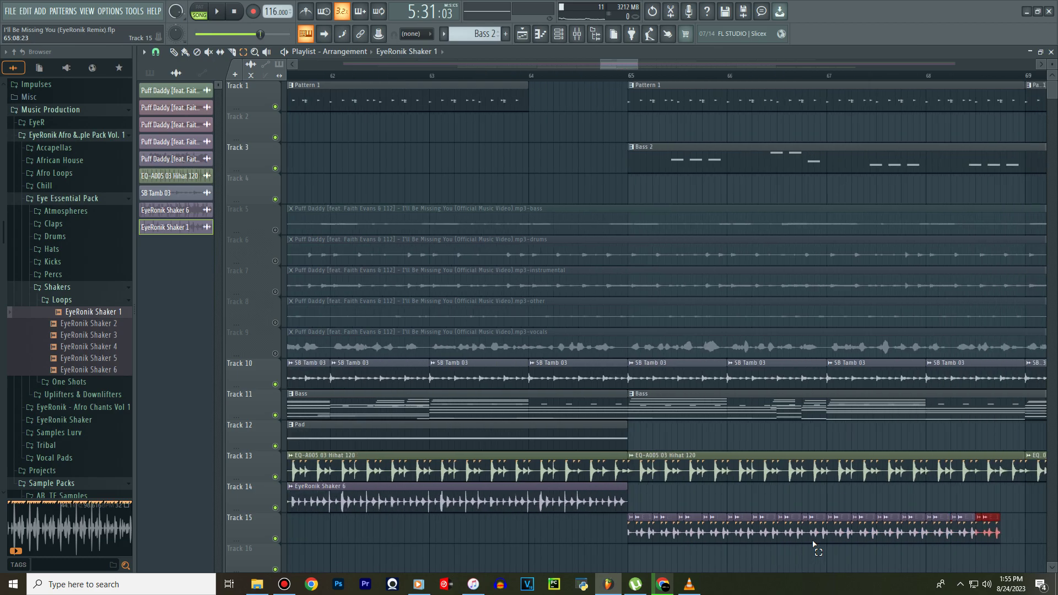
key(ctrl+b)
key(ctrl+b)
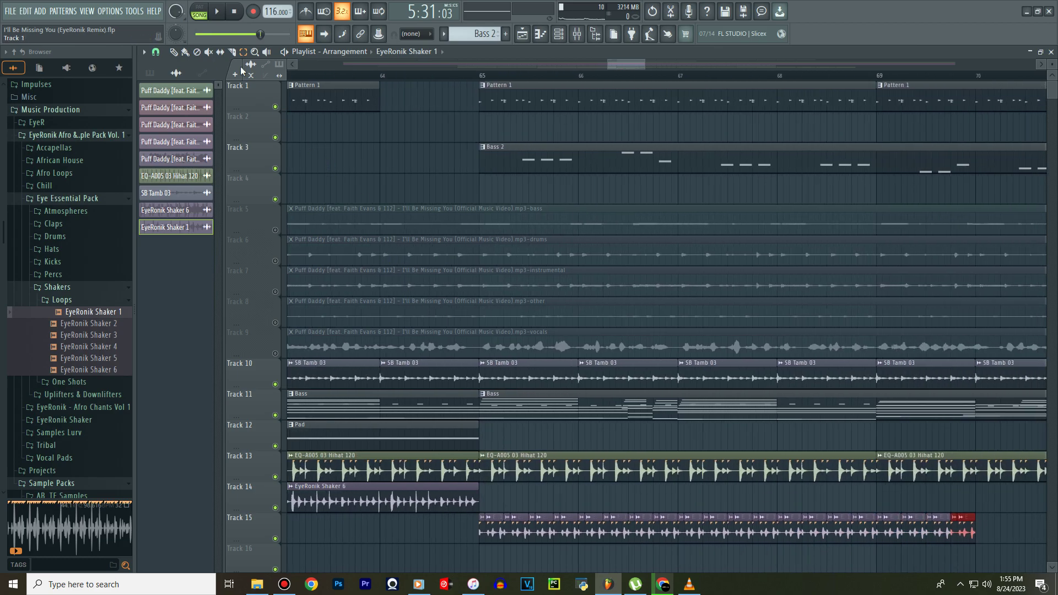
Play the song from about bar 64 to hear the repeated shaker slices enter the drop.
click(385, 76)
key(space)
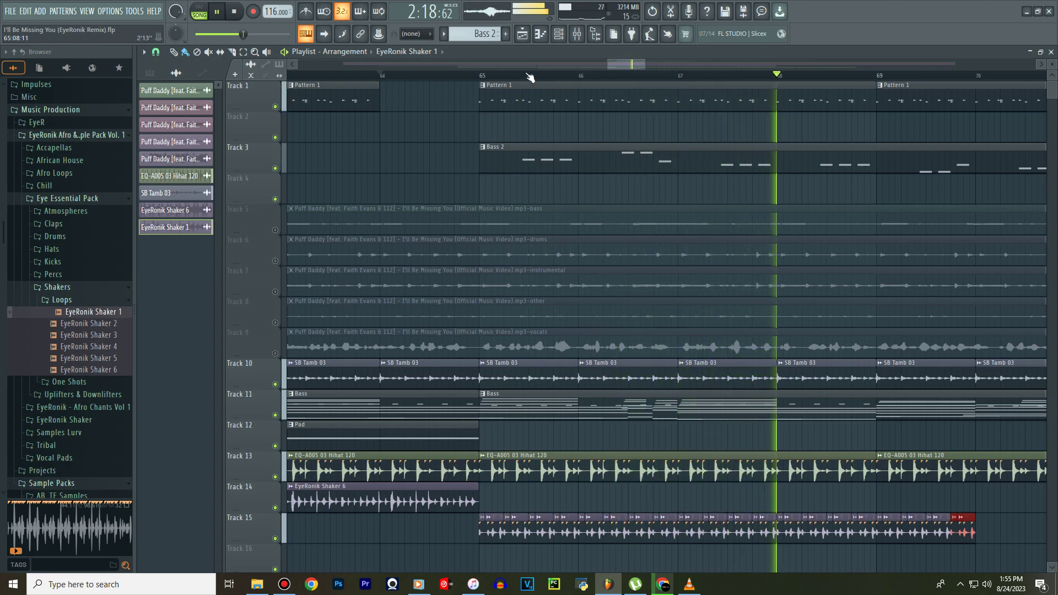
scroll(533, 76, down, 4)
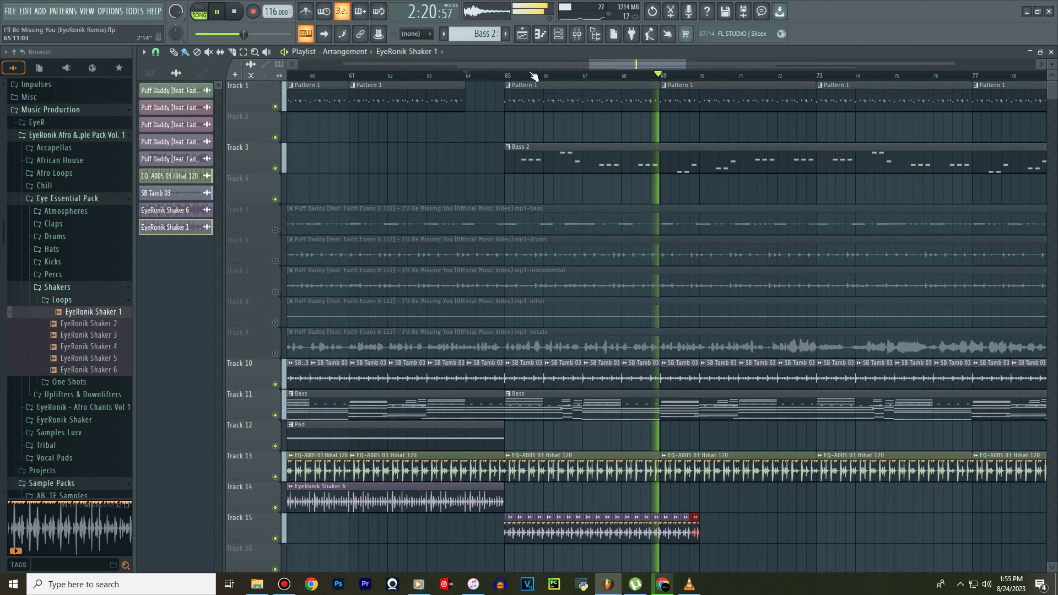
key(space)
key(space)
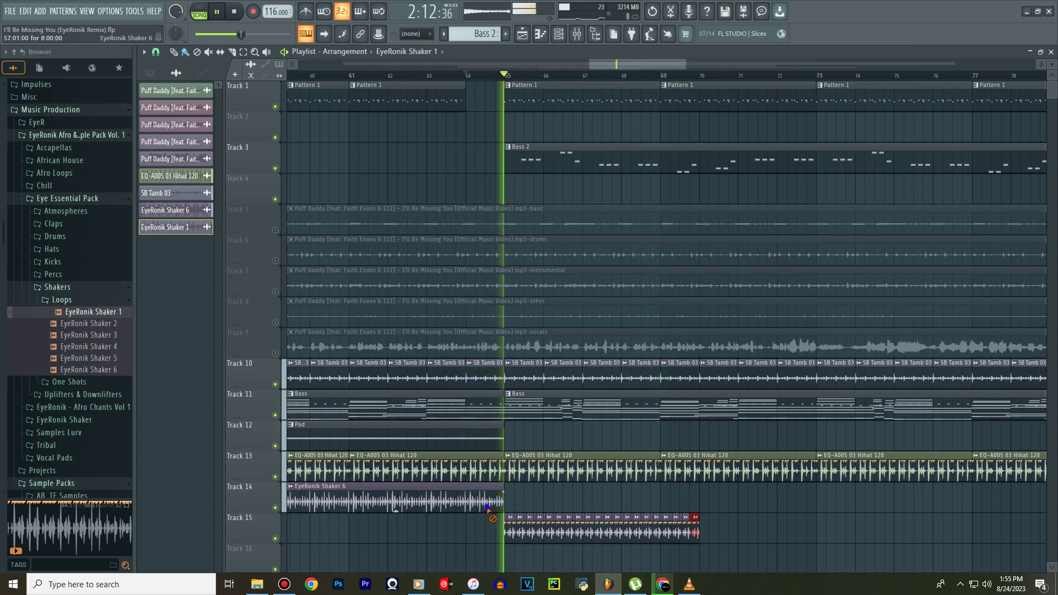
Delete the EyeRonik Shaker 6 clip at bar 57 on Track 14 while the song plays.
right_click(488, 510)
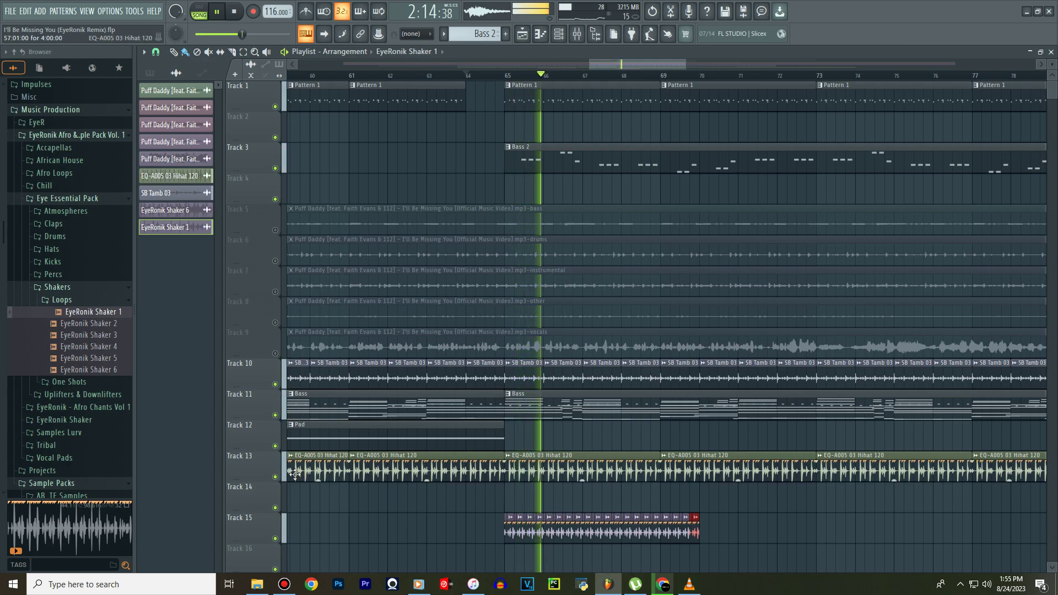
scroll(685, 81, down, 3)
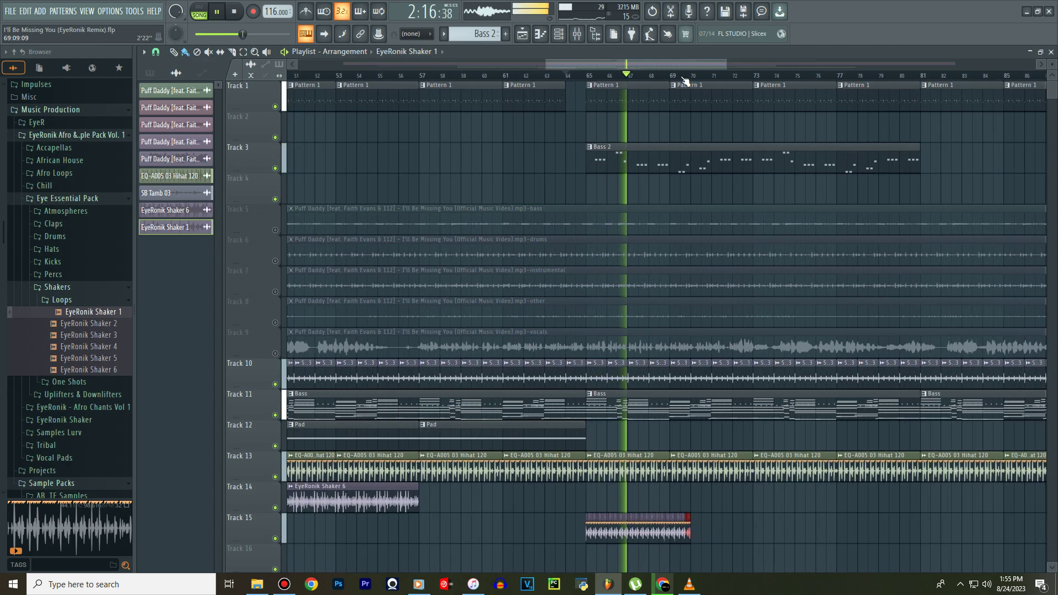
scroll(689, 60, down, 2)
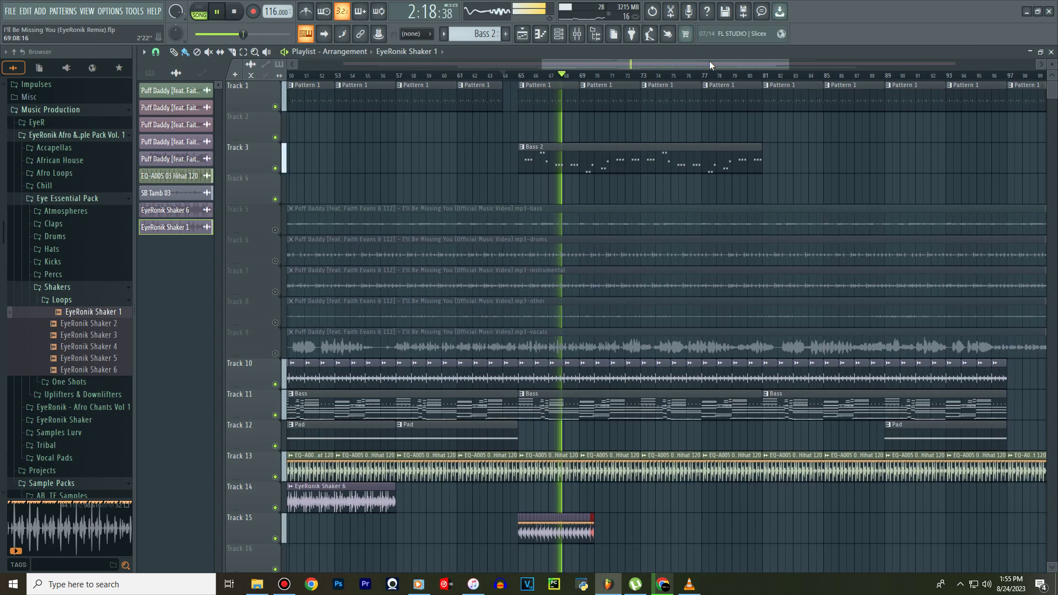
Add a second Bass 2 clip at bar 81 on Track 3, directly after the existing one.
click(762, 160)
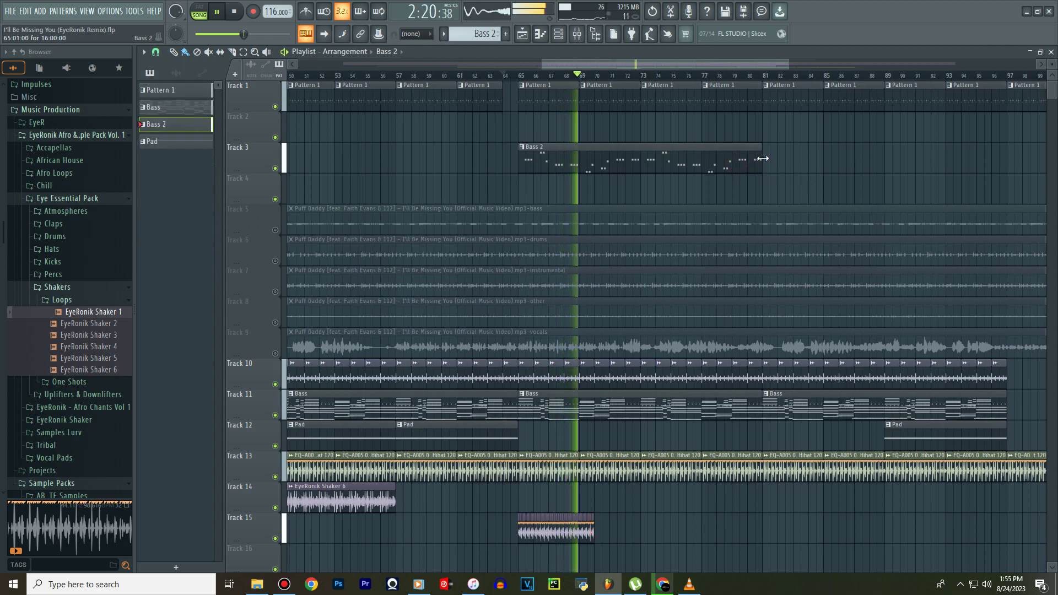
click(768, 160)
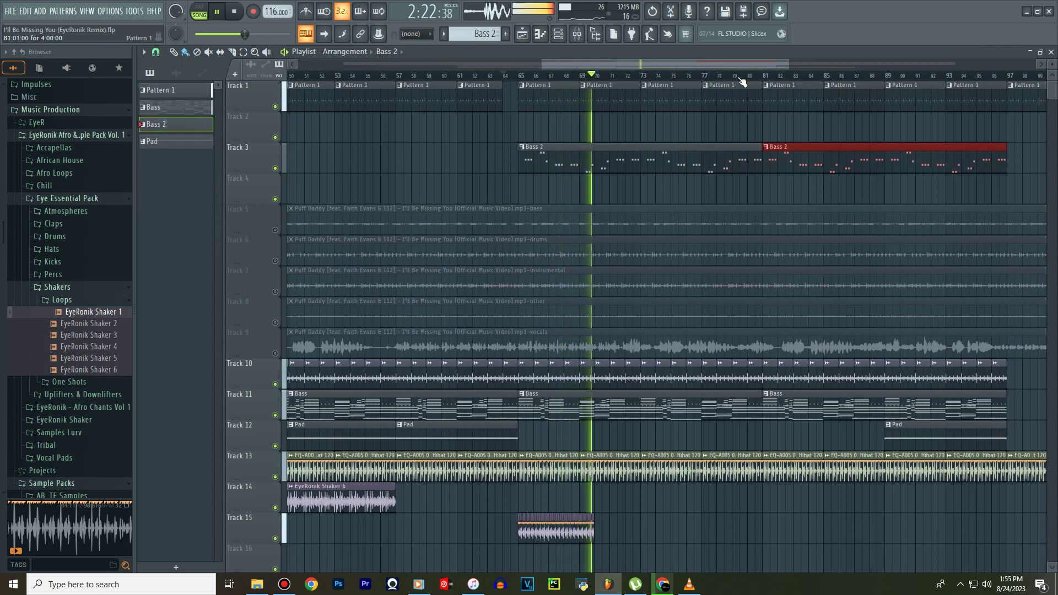
Duplicate the last bar of EyeRonik Shaker 1 slices on Track 15 repeatedly from bar 70 up to bar 81.
scroll(640, 147, down, 4)
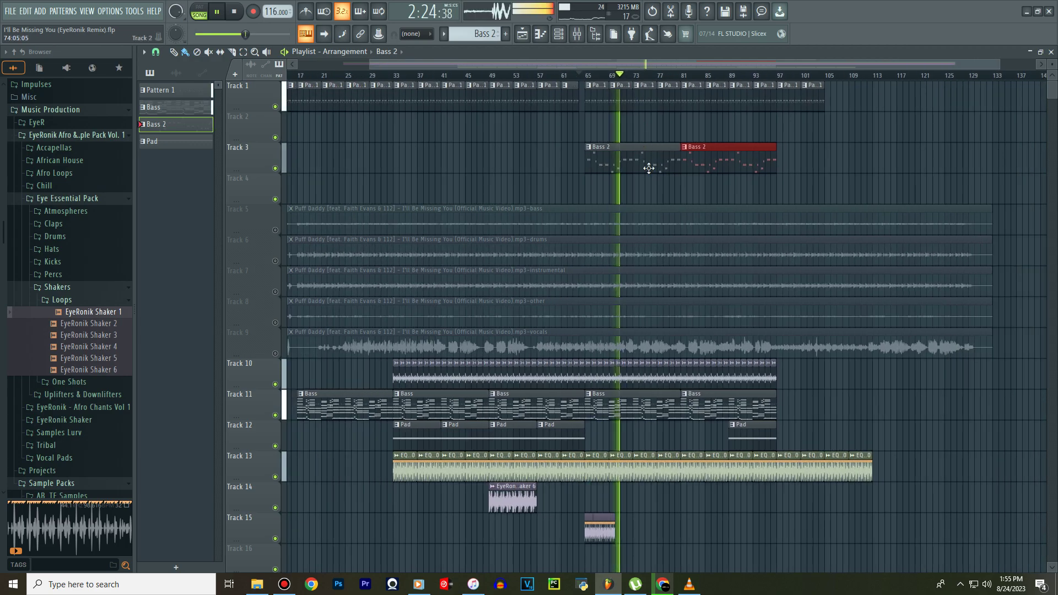
scroll(652, 527, up, 8)
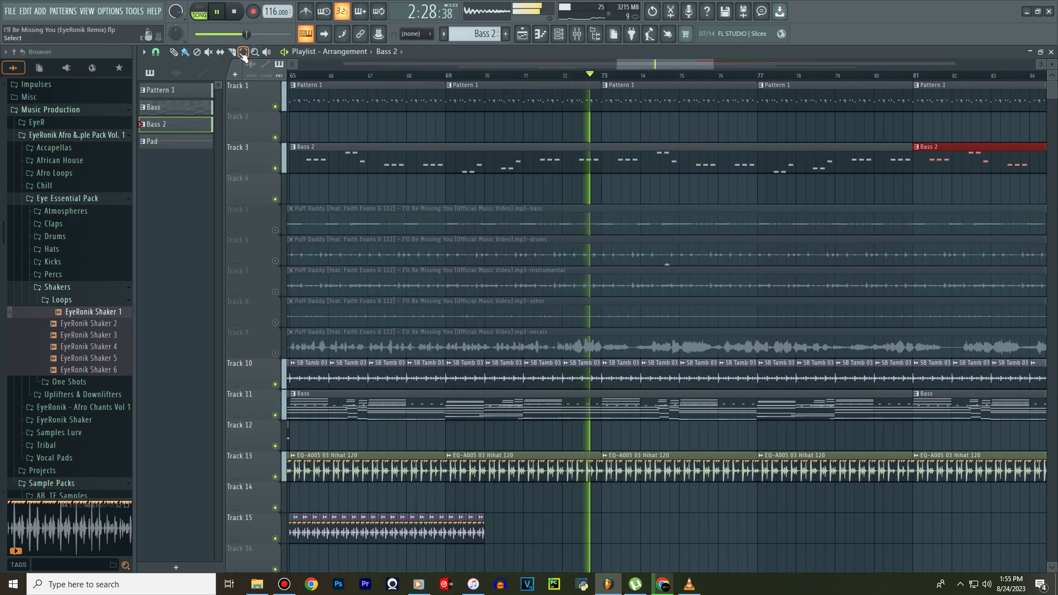
drag(498, 539, 450, 518)
key(ctrl+b)
key(ctrl+b)
key(ctrl+b)
key(ctrl+b)
key(ctrl+b)
key(ctrl+b)
key(ctrl+b)
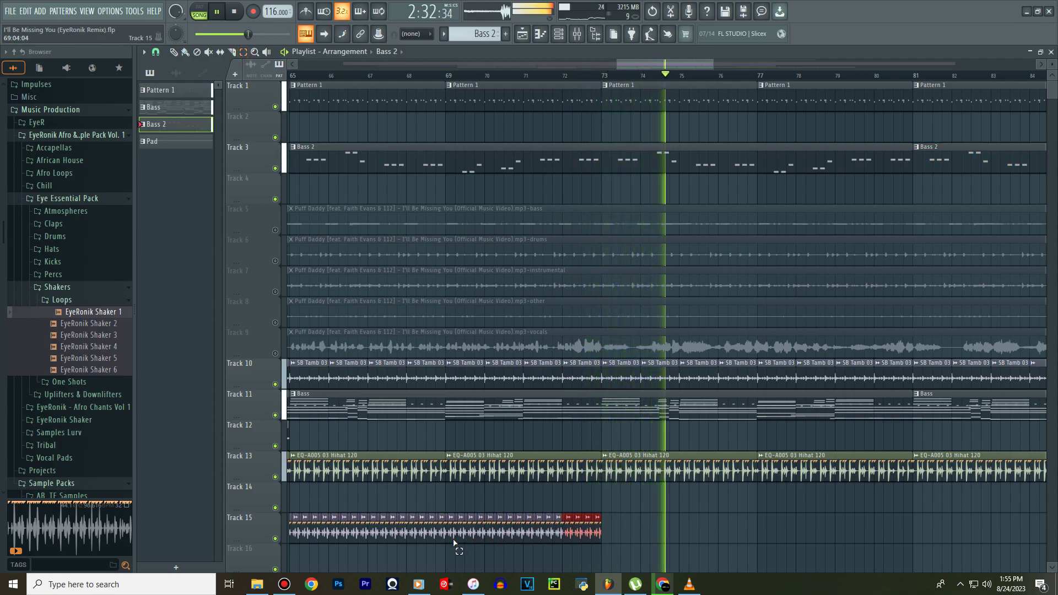
key(ctrl+b)
key(ctrl+b)
key(ctrl+b)
key(ctrl+b)
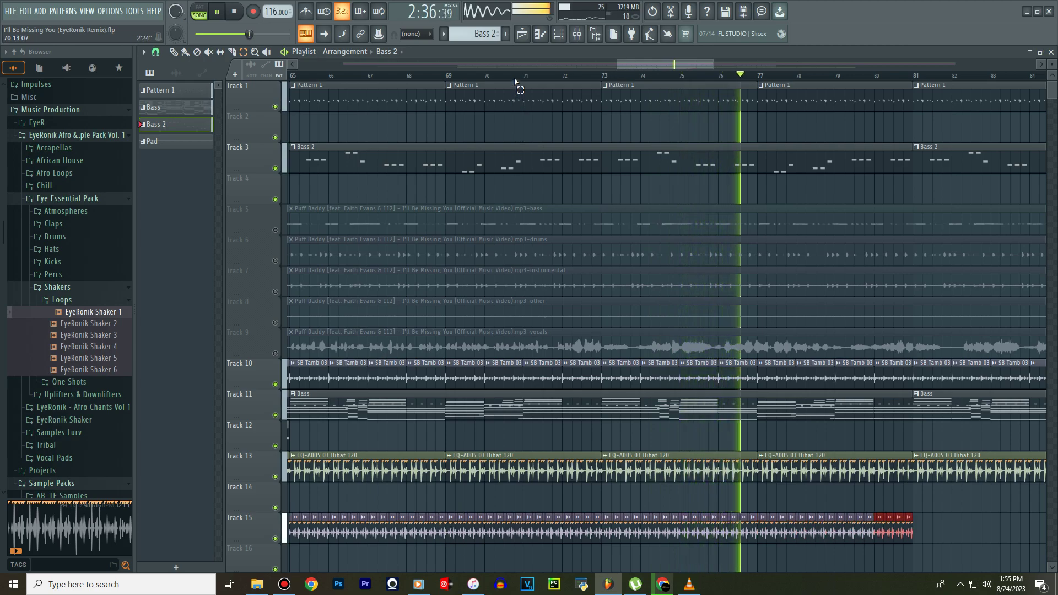
Duplicate the whole shaker block from bars 65 to 81 on Track 15 to extend it to bar 97.
ctrl+scroll(524, 144, down, 5)
drag(670, 521, 433, 532)
key(ctrl+b)
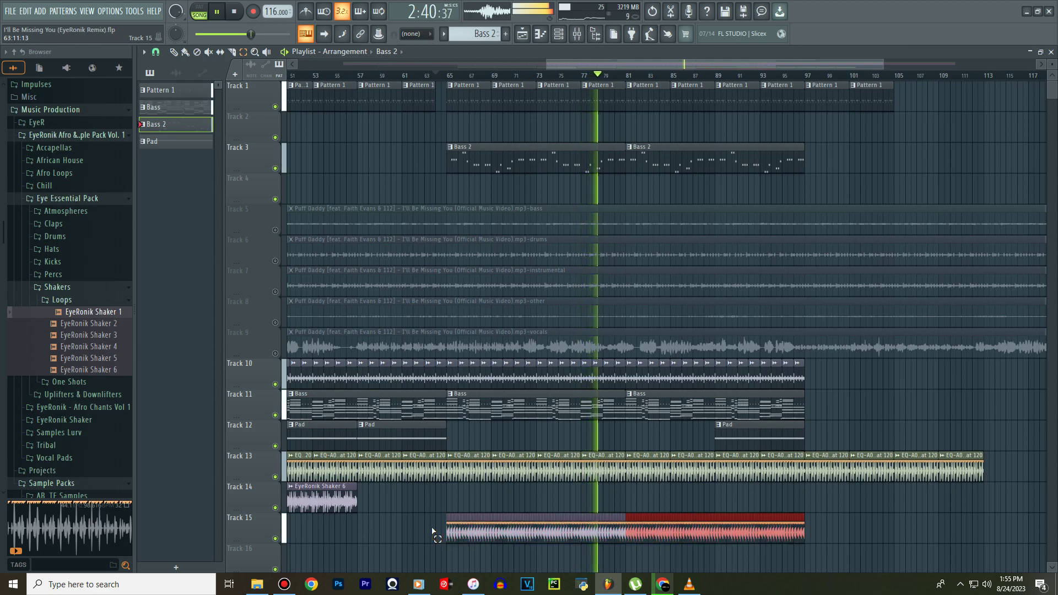
click(560, 35)
click(560, 35)
click(560, 35)
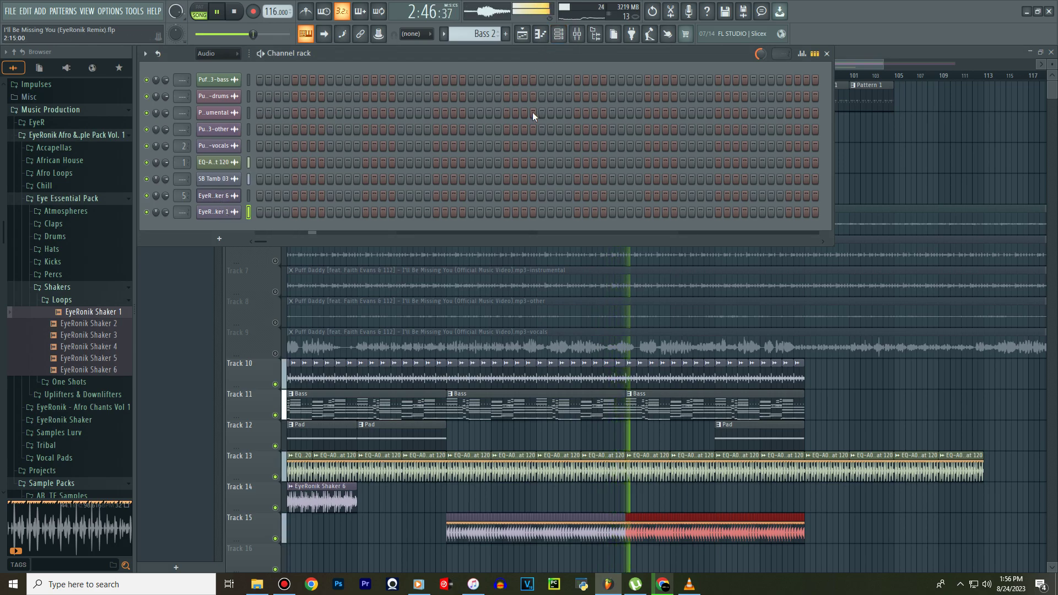
key(F6)
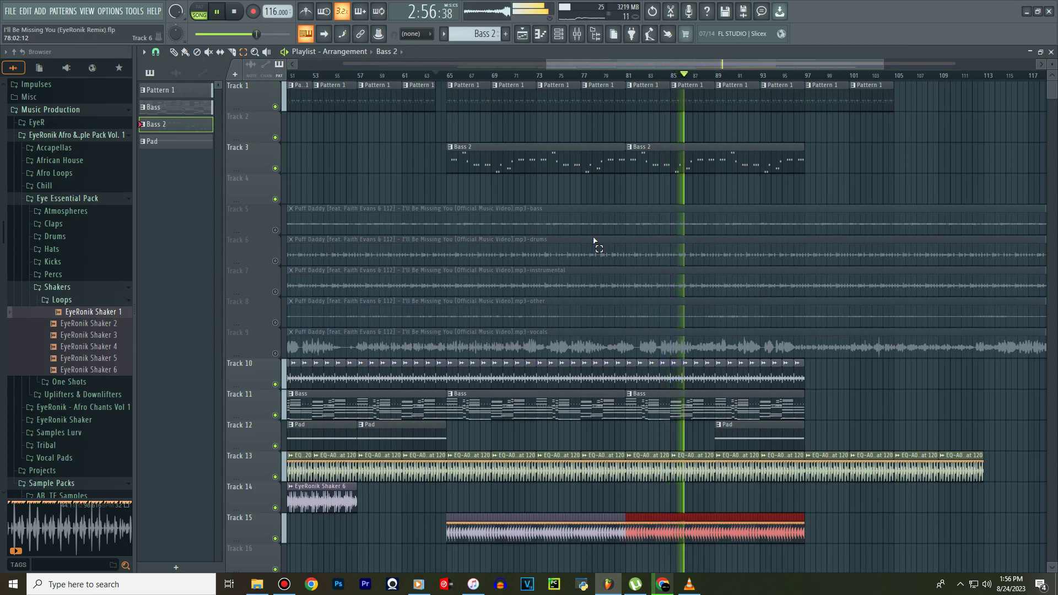
Stop playback and delete the Pad clip at bar 89 on Track 12.
drag(625, 62, 590, 66)
key(space)
click(857, 434)
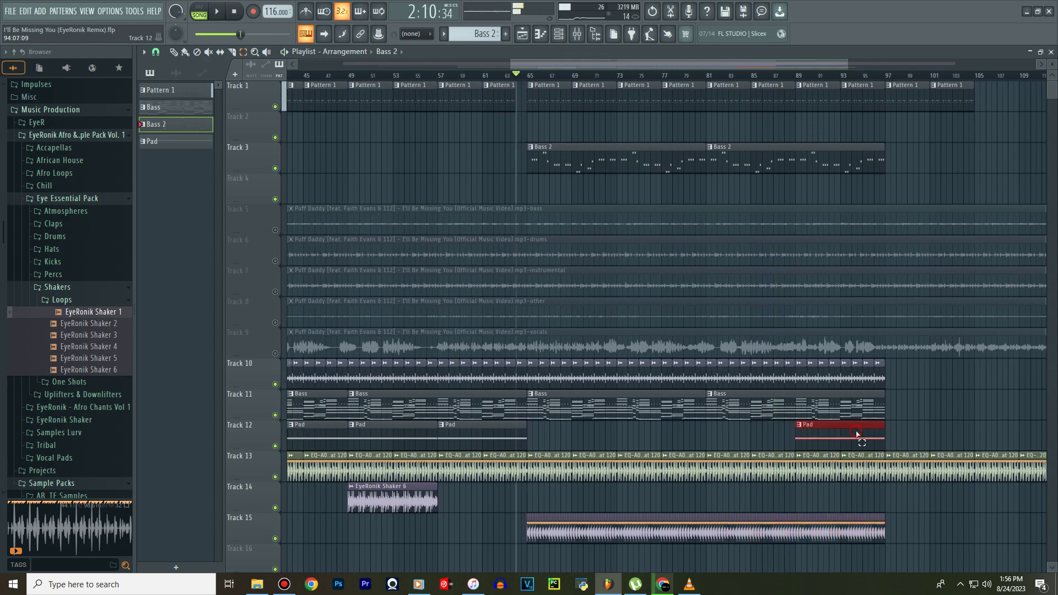
right_click(857, 434)
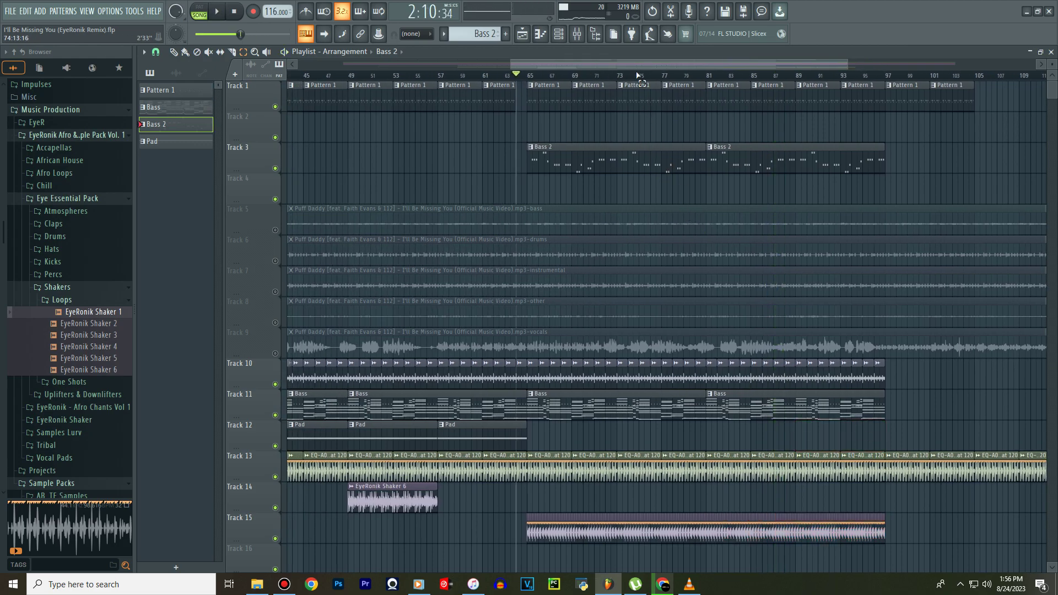
Play the song from bar 33 to hear the section where the percussion and pad enter.
drag(597, 67, 425, 99)
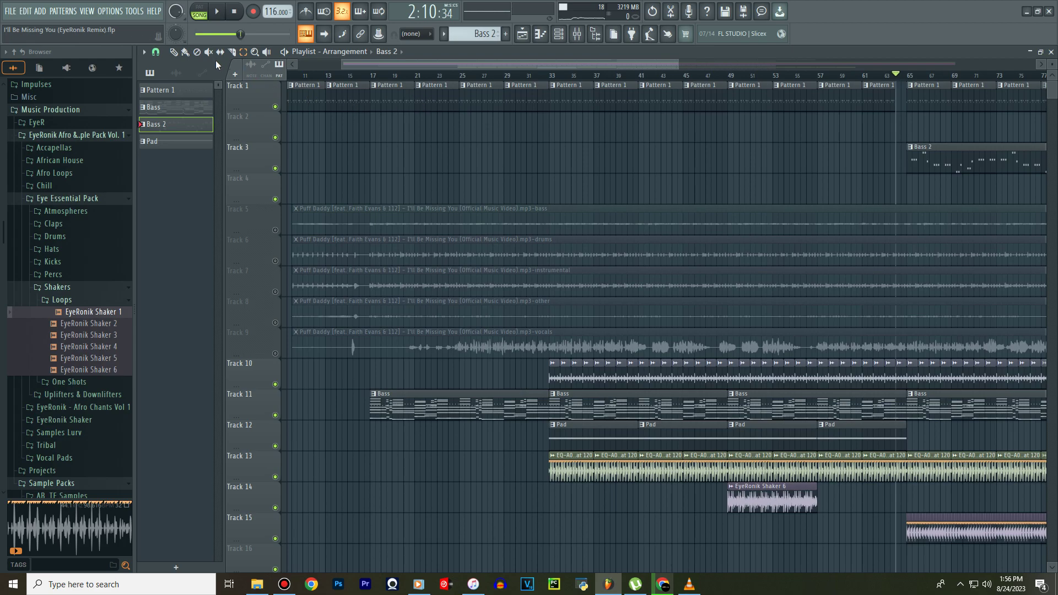
click(552, 78)
key(space)
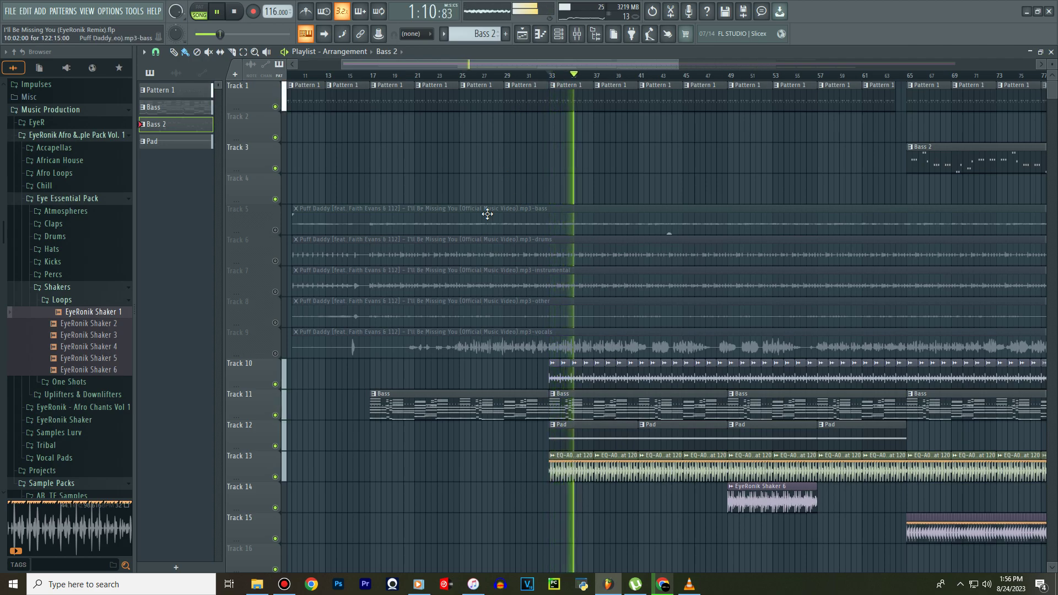
Cut the Music Box channel's notes from the Bass pattern.
double_click(493, 399)
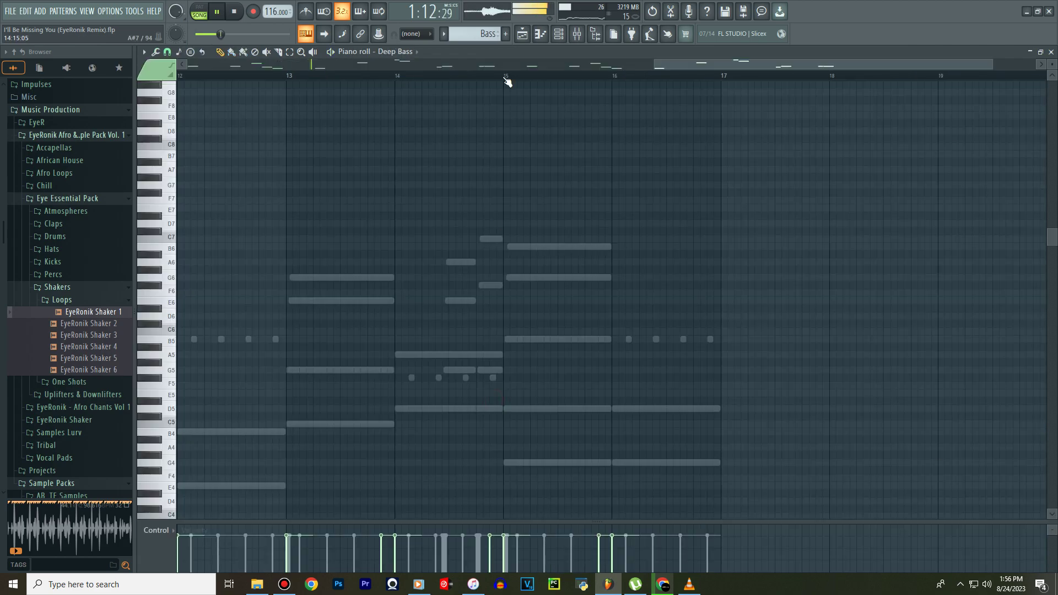
click(564, 35)
right_click(240, 260)
mouse_move(340, 264)
click(380, 263)
Create a new pattern named Music and paste the Music Box notes into it.
click(507, 35)
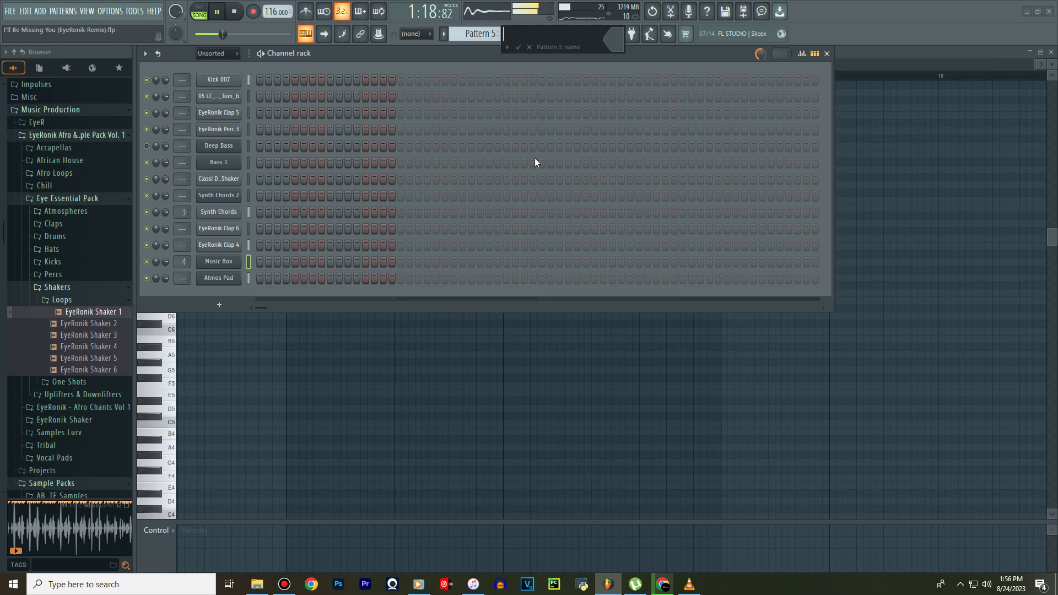
text(Music)
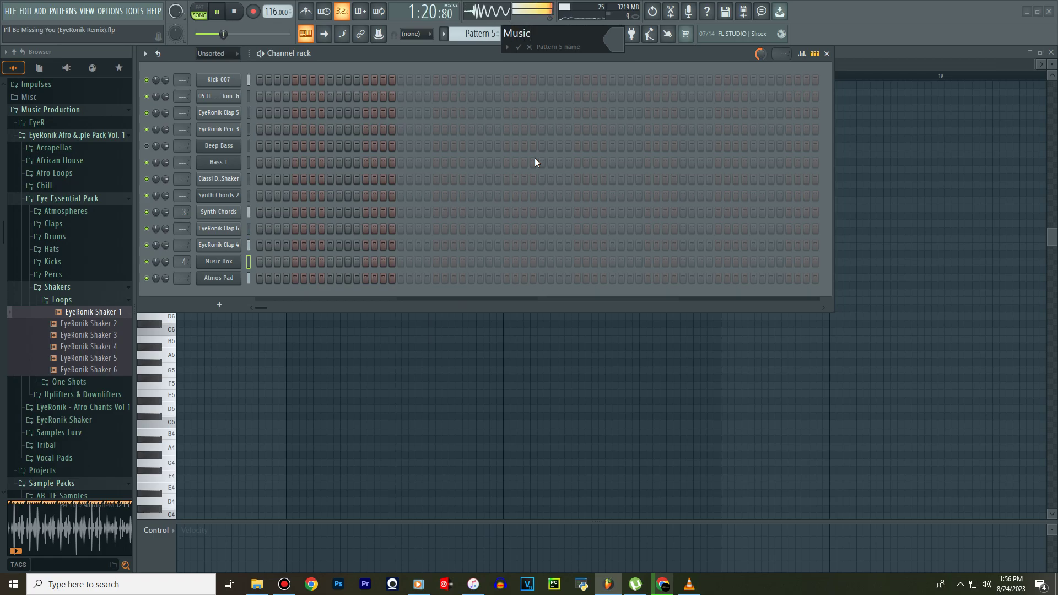
key(Return)
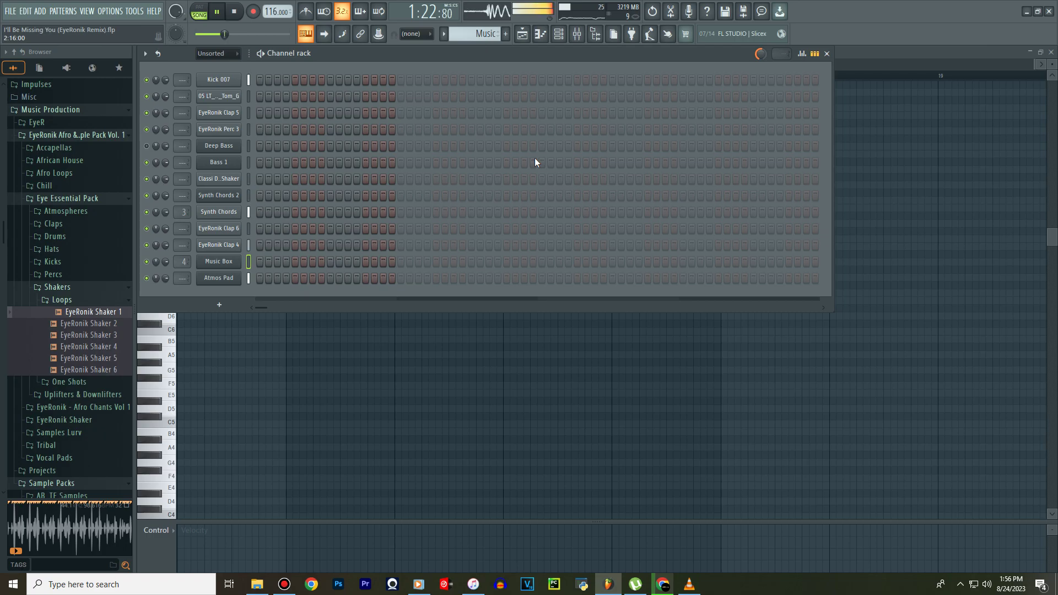
key(ctrl+v)
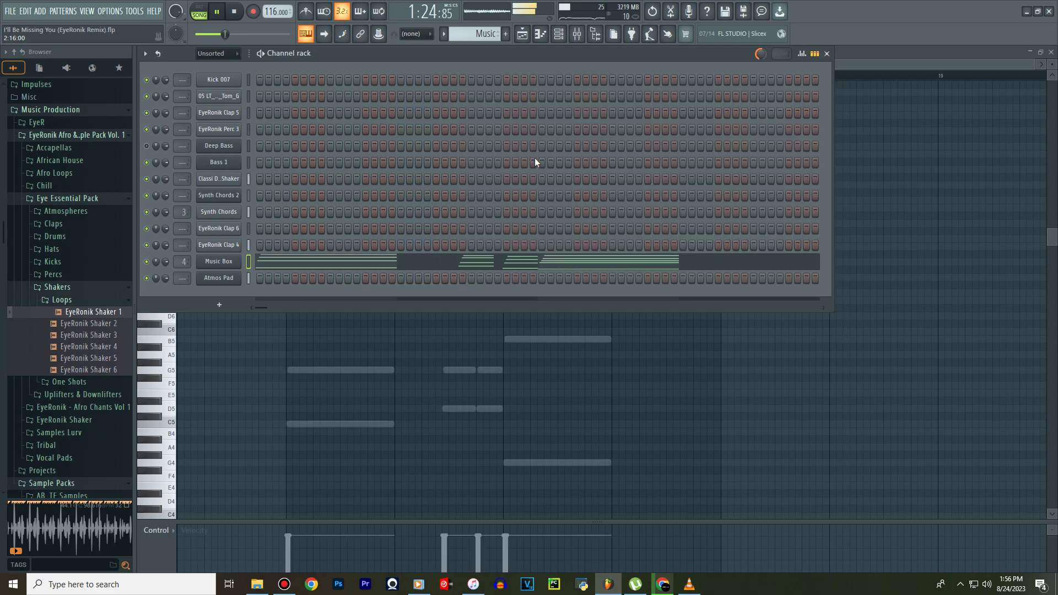
Adjust the Cutoff of the Music Box instrument in Xpand!2 while the song plays.
click(218, 264)
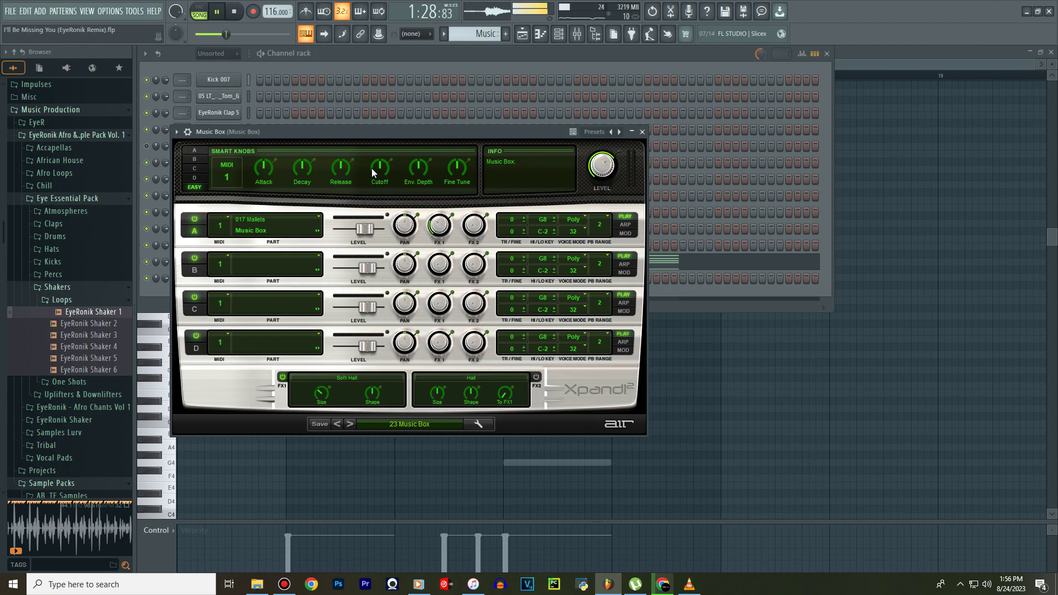
drag(376, 197, 376, 208)
Place the Music pattern at bar 49 on Track 4 and mute Tracks 14 and 12.
click(523, 35)
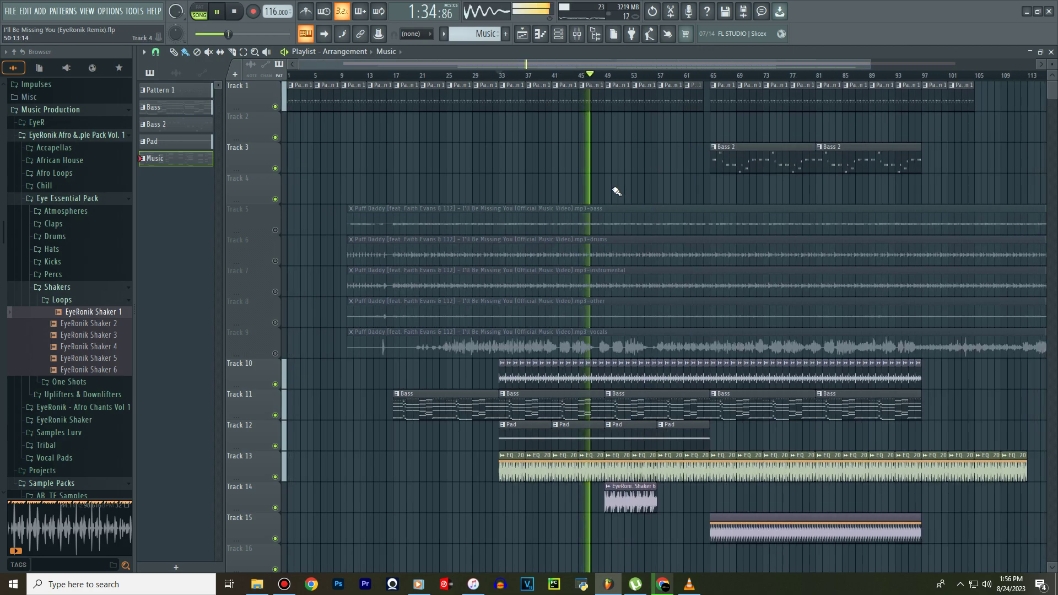
click(610, 189)
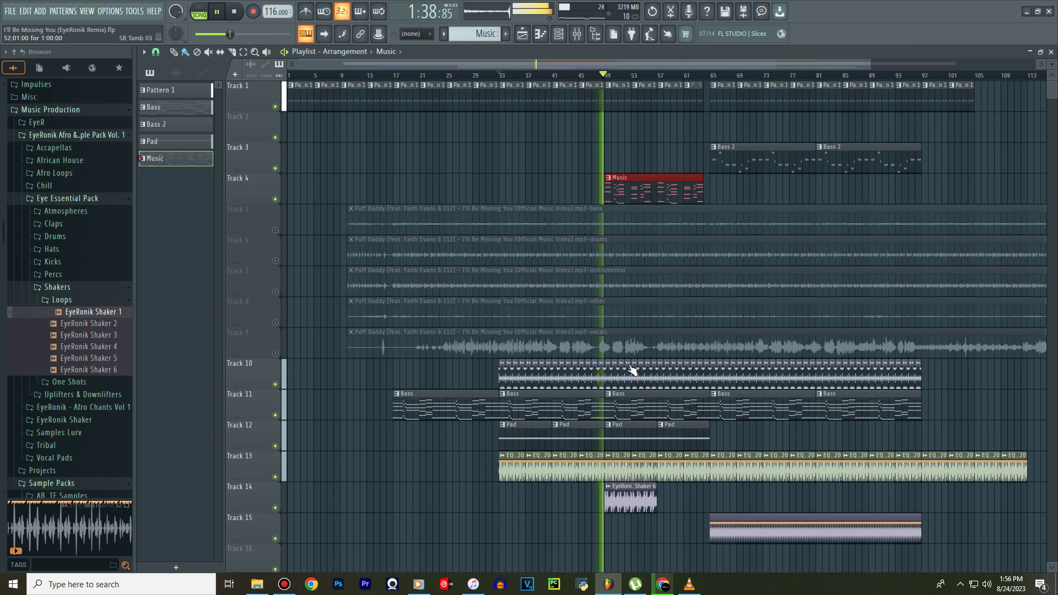
click(275, 507)
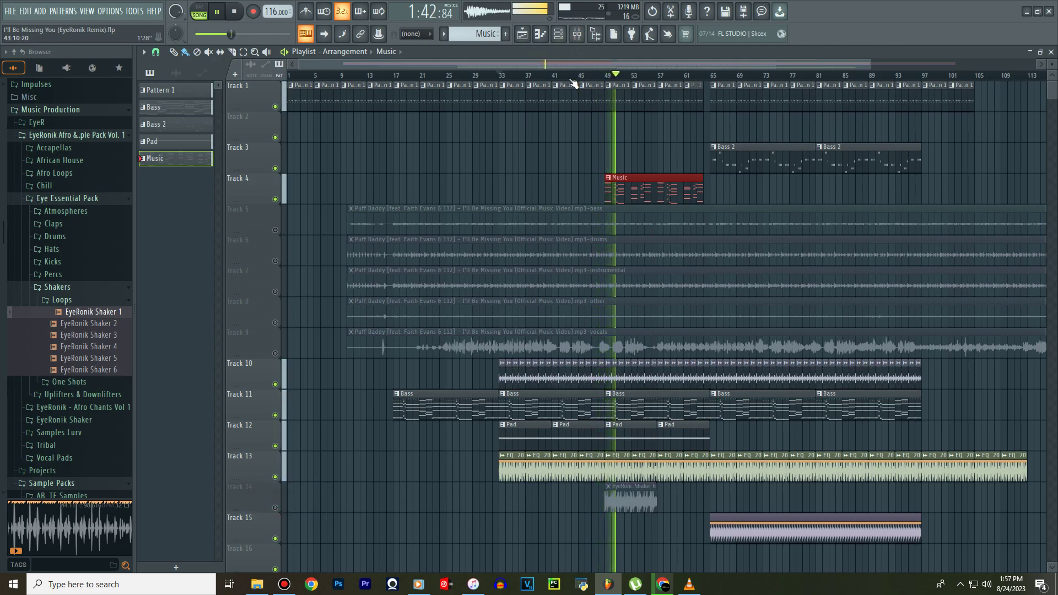
click(275, 446)
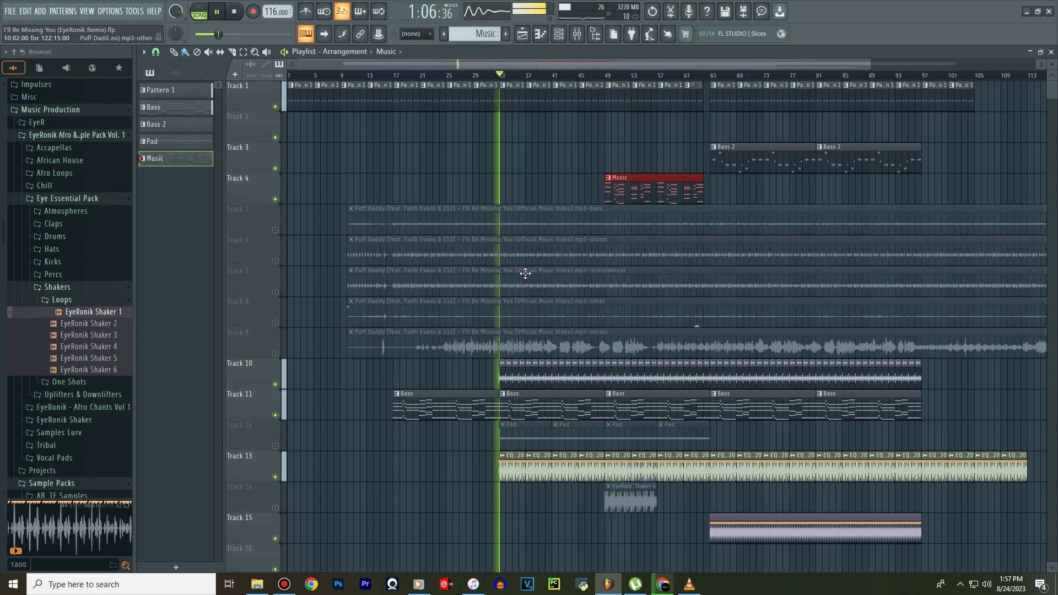
Readjust the Music Box instrument's Cutoff during playback and close its window.
click(559, 34)
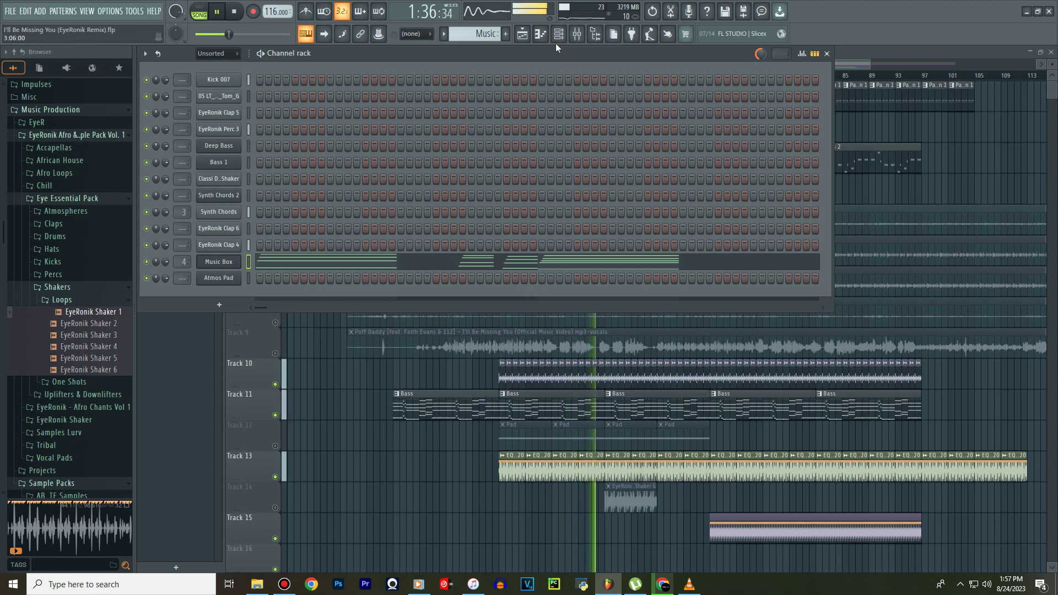
click(522, 34)
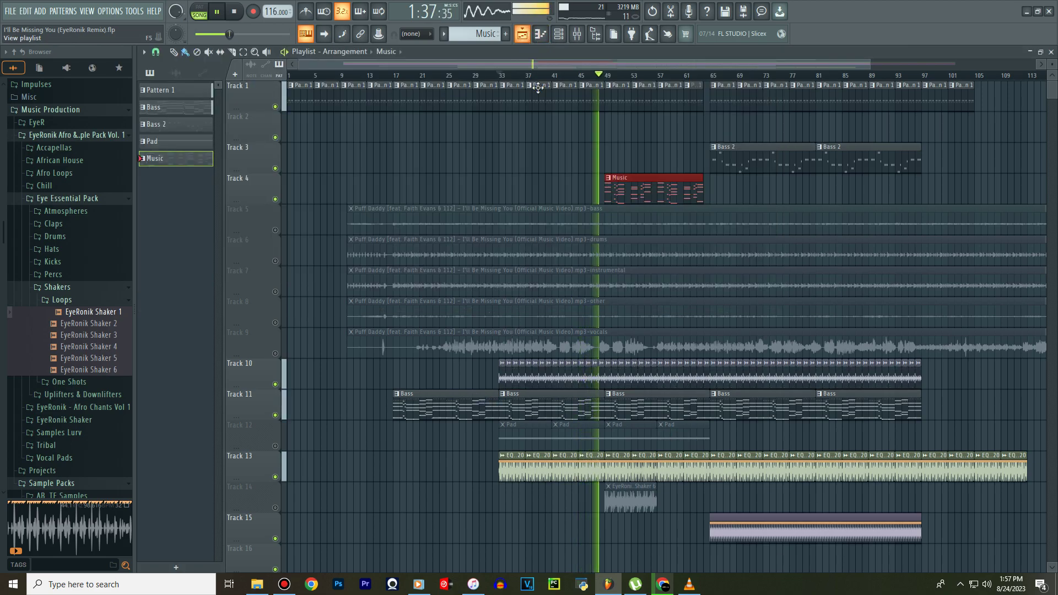
click(558, 33)
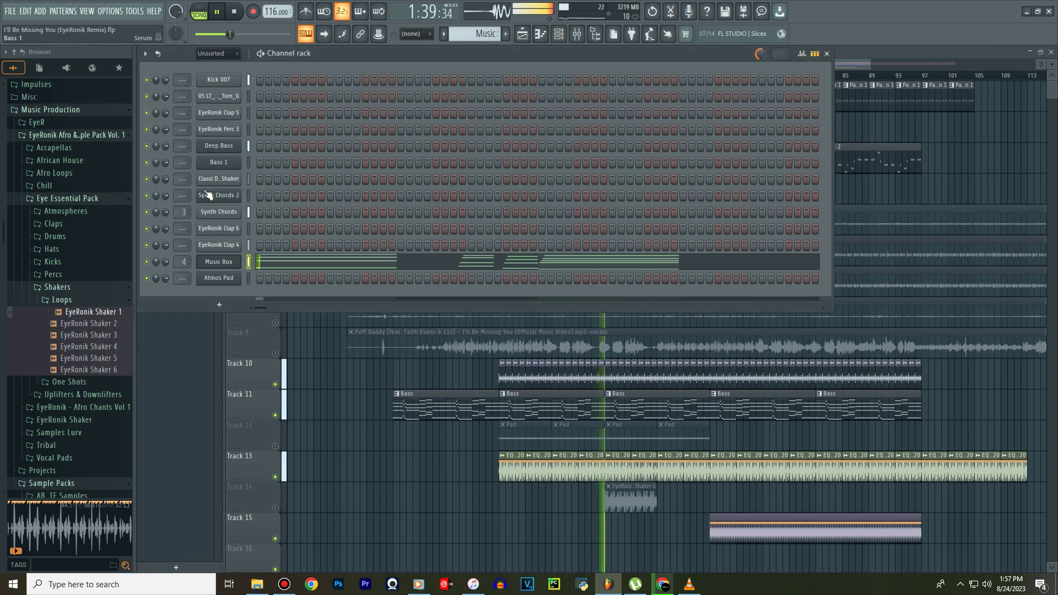
click(231, 263)
drag(379, 180, 385, 183)
click(644, 131)
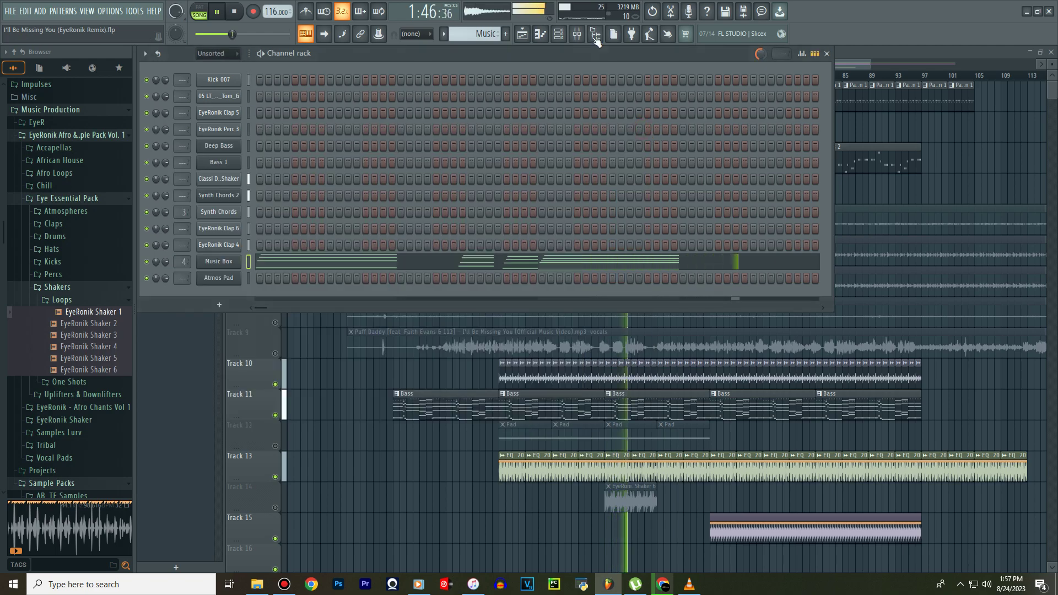
Place a second Music clip at bar 65 on Track 4 in the playlist.
click(578, 34)
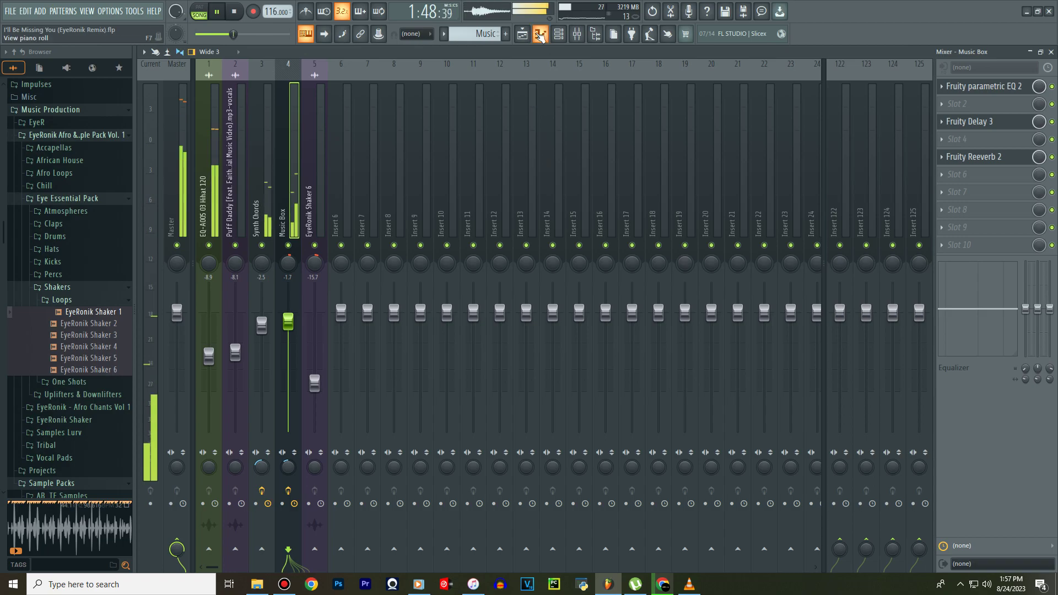
click(523, 34)
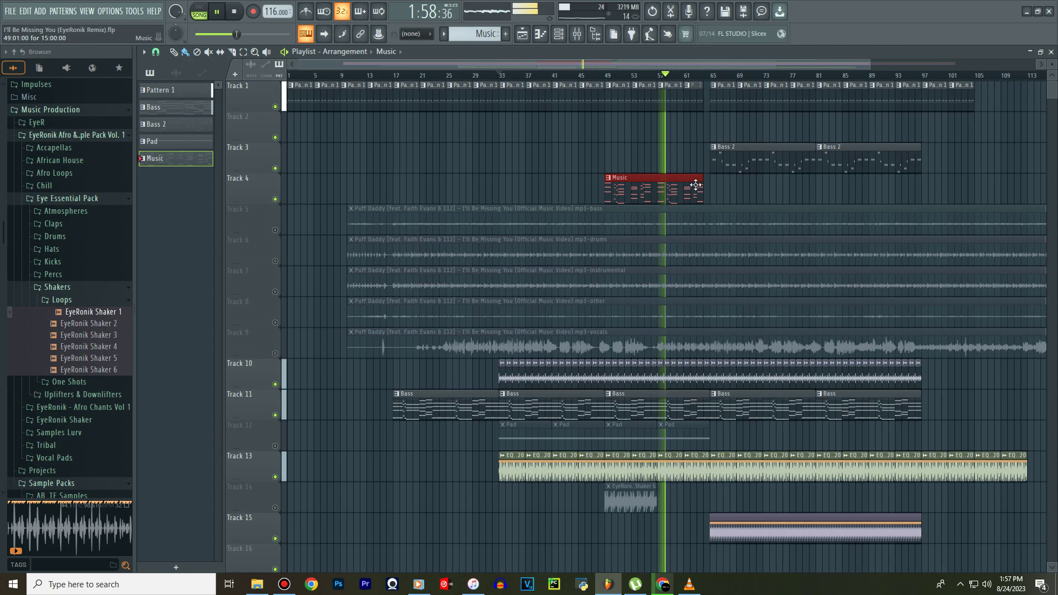
click(714, 193)
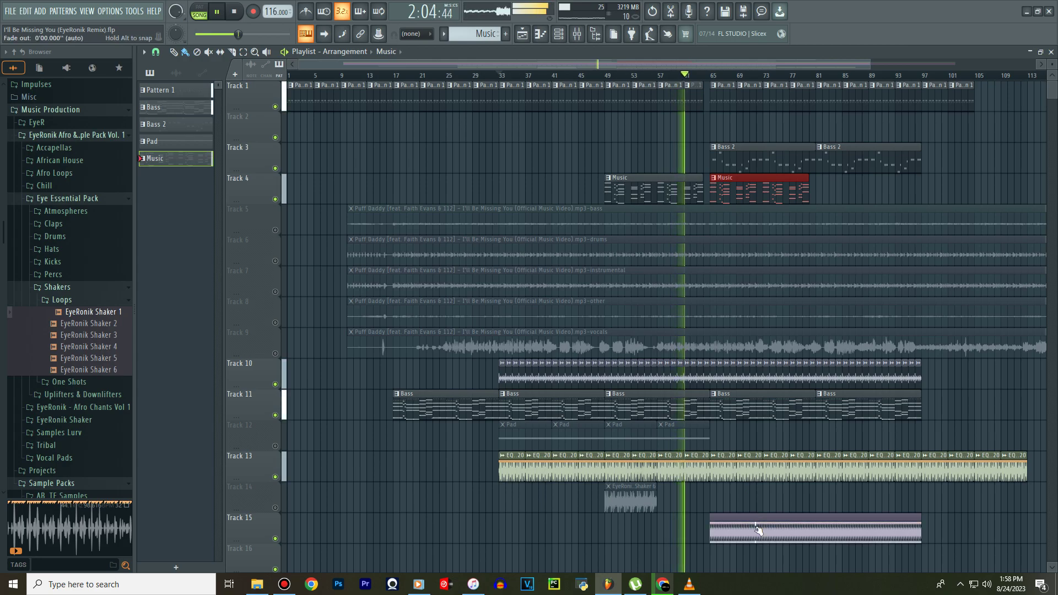
Route the EyeRonik Shaker 1 audio clip from Track 15 to a free mixer track.
scroll(760, 531, up, 3)
scroll(760, 531, up, 8)
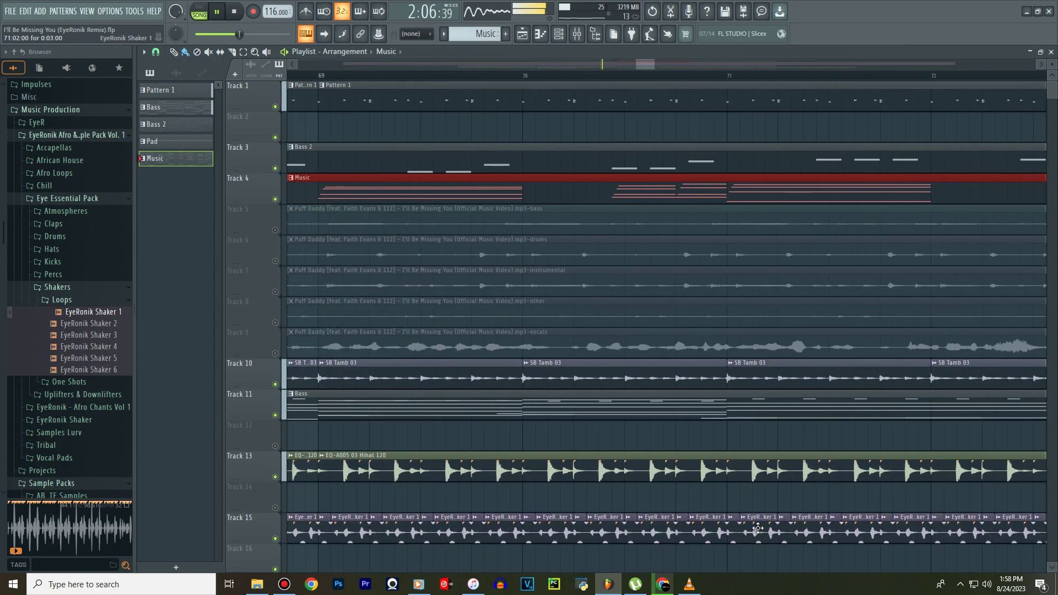
double_click(758, 528)
click(229, 188)
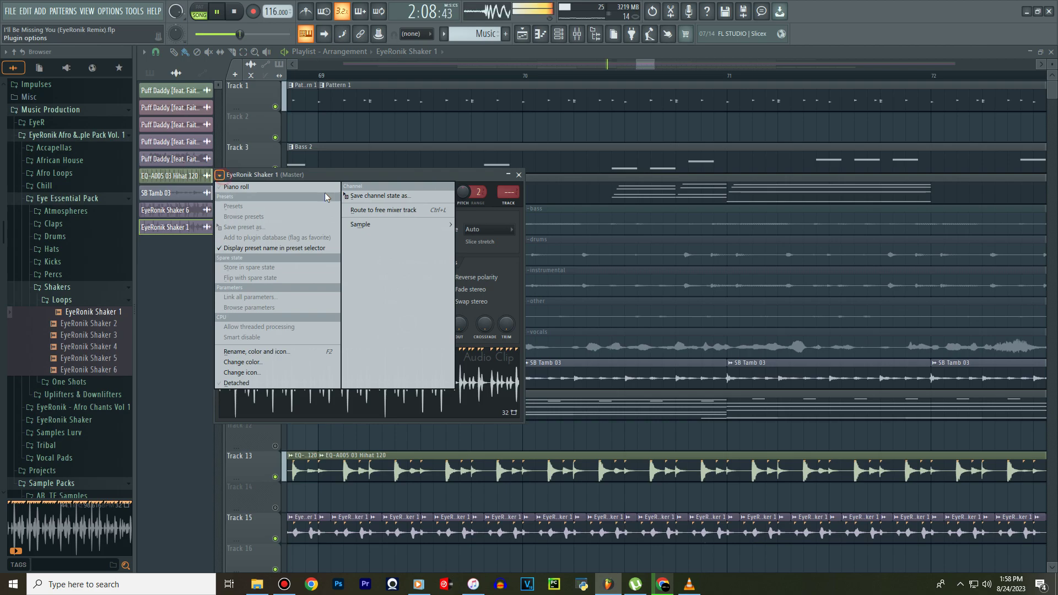
click(401, 201)
Lower the EyeRonik Shaker 1 mixer track's volume to -4.4 dB and pan it 13% left.
drag(341, 312, 341, 333)
drag(341, 264, 341, 265)
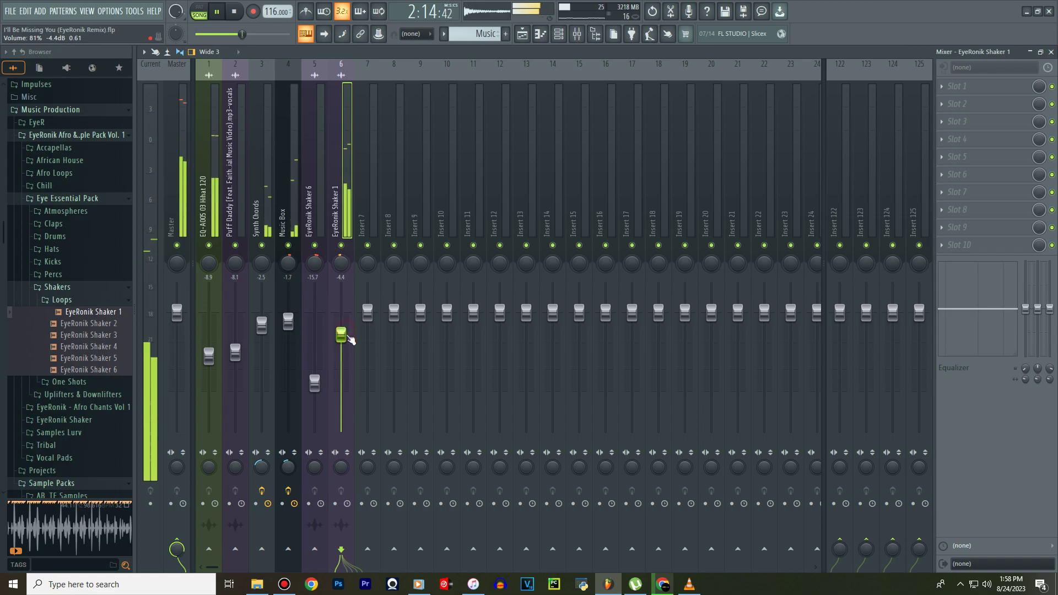
drag(341, 263, 341, 268)
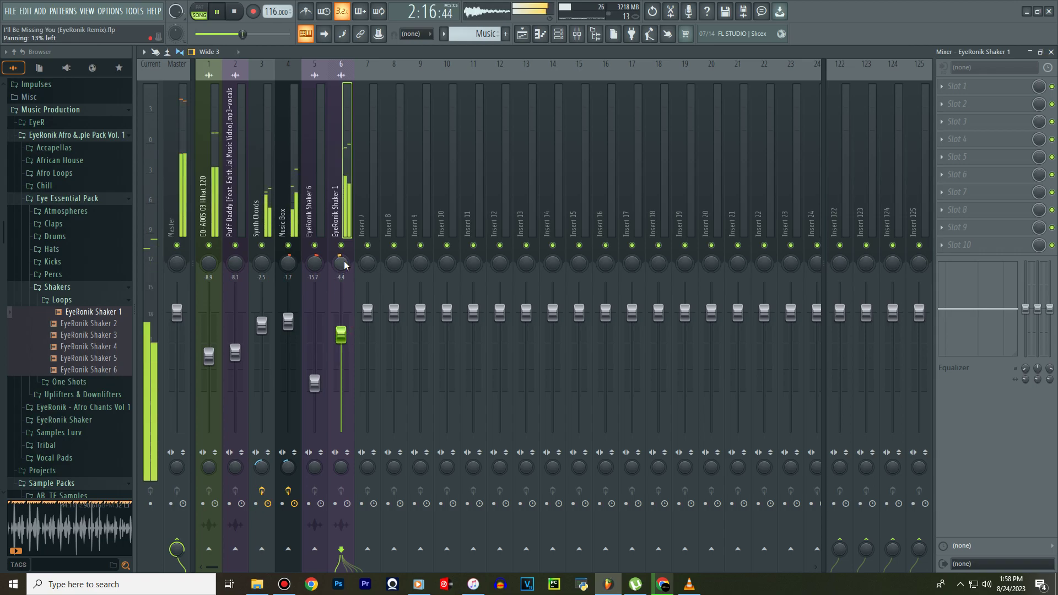
Close the Eye Essential Pack folders and preview the 05 LT_Azhar_Tom_G sample from the browser's recent files.
click(52, 300)
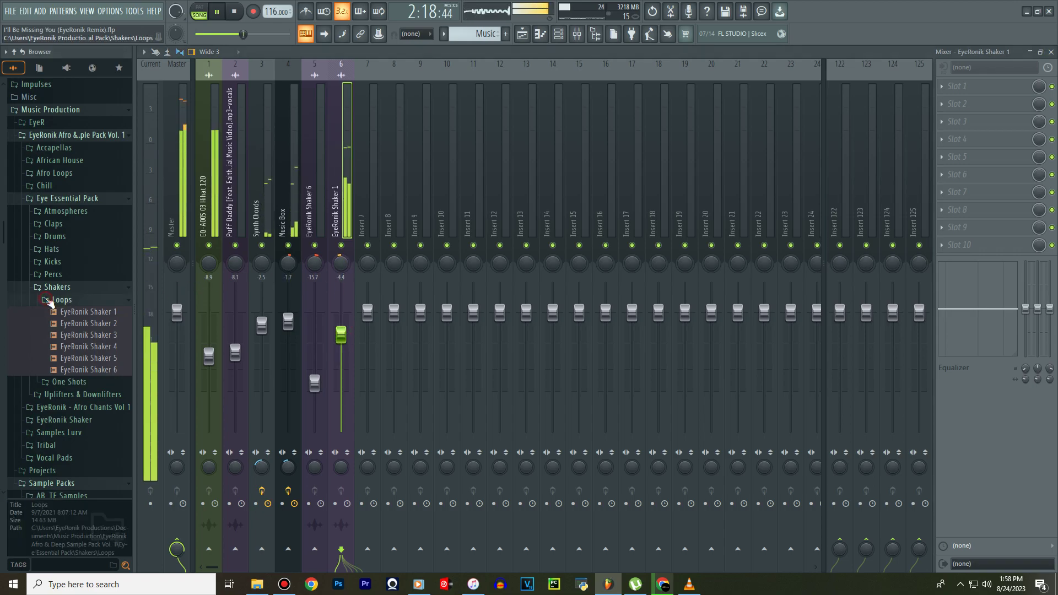
click(58, 288)
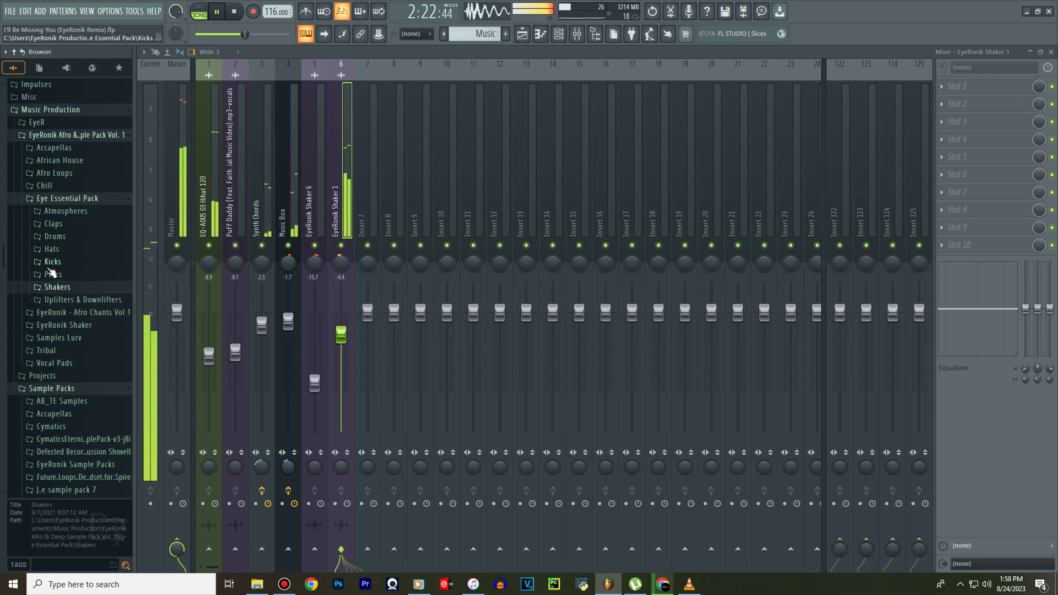
click(68, 198)
scroll(65, 206, up, 2)
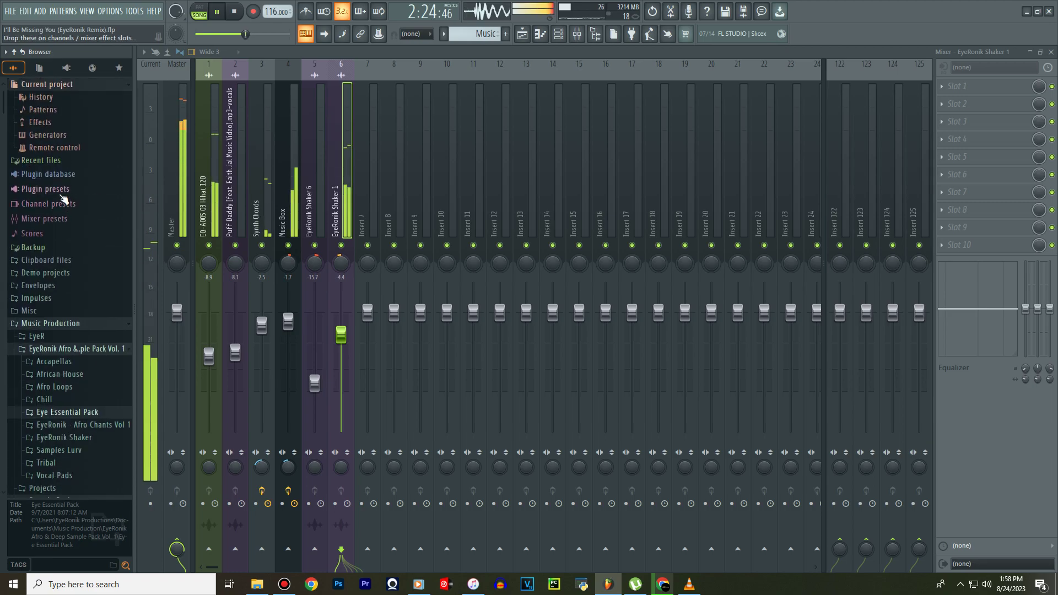
click(62, 164)
scroll(58, 259, down, 6)
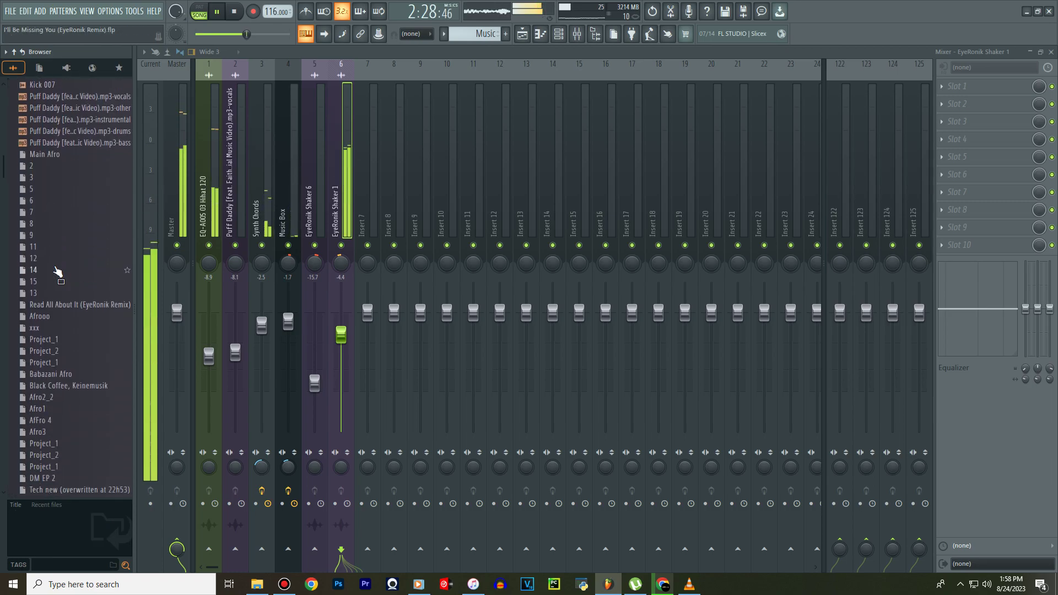
scroll(57, 270, up, 8)
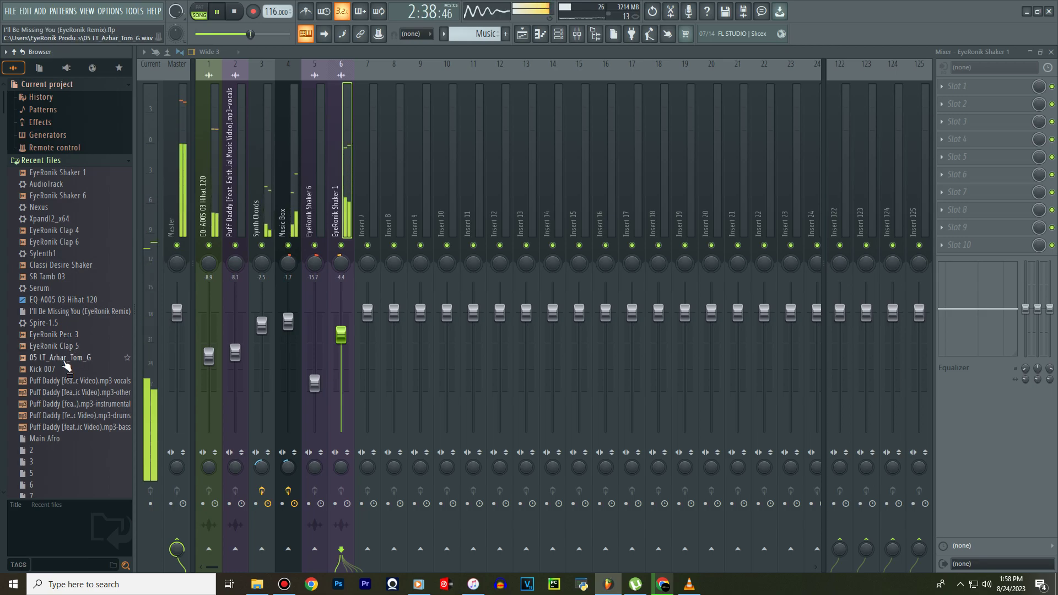
click(64, 362)
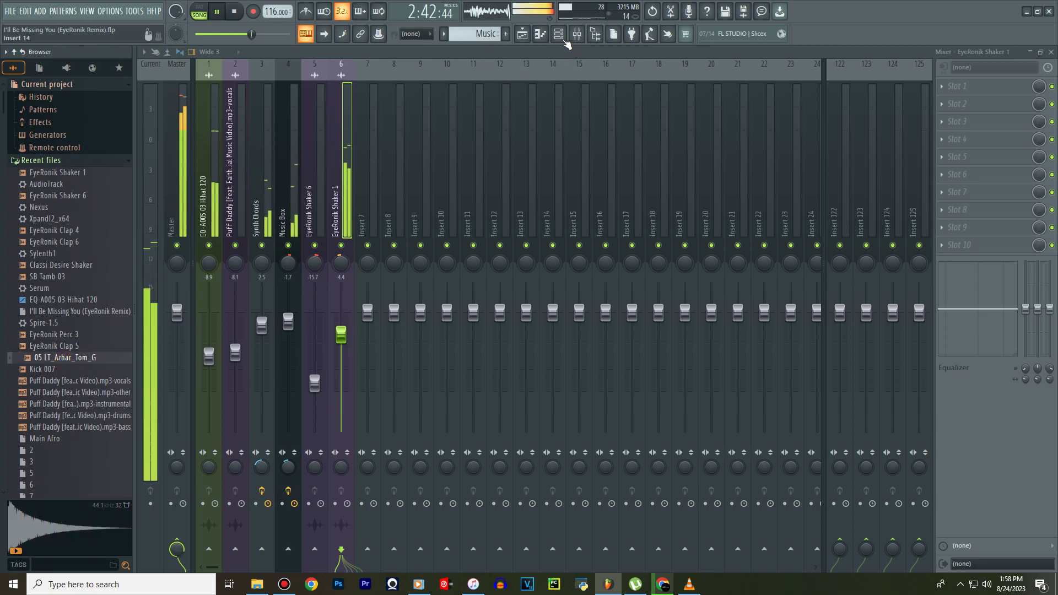
Show the unsorted channels for Pattern 1 and add 05 LT_Azhar_Tom_G hits on step 7 of bars 1 and 3.
click(559, 36)
click(218, 53)
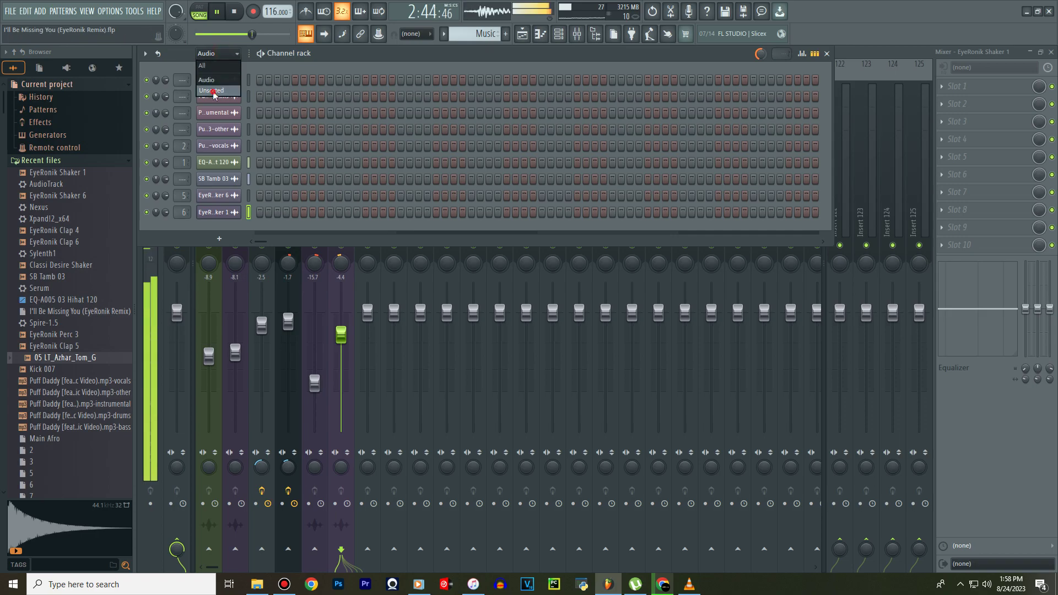
click(214, 90)
click(448, 34)
click(446, 53)
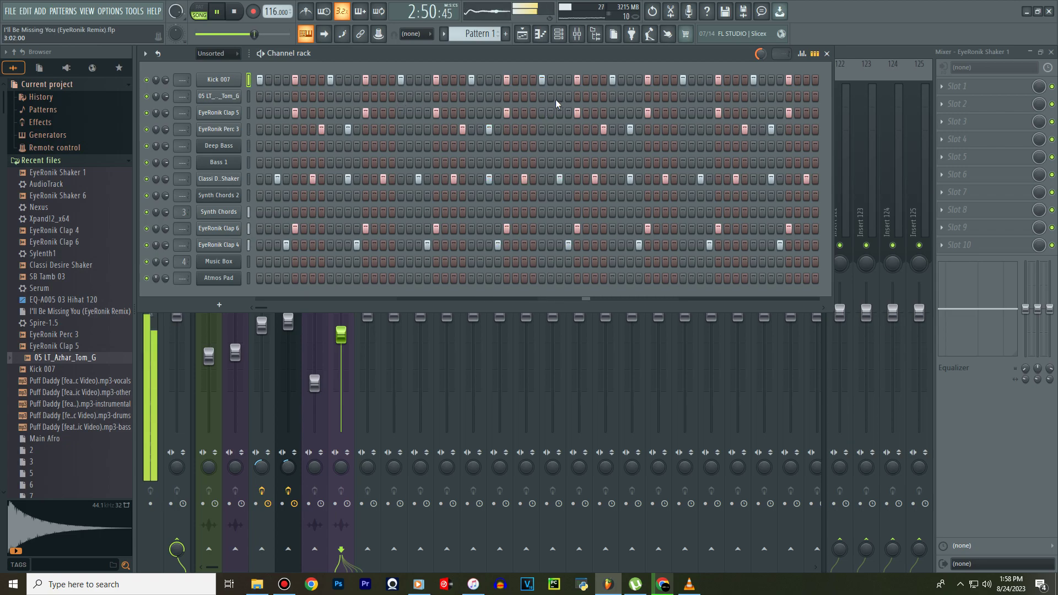
click(595, 97)
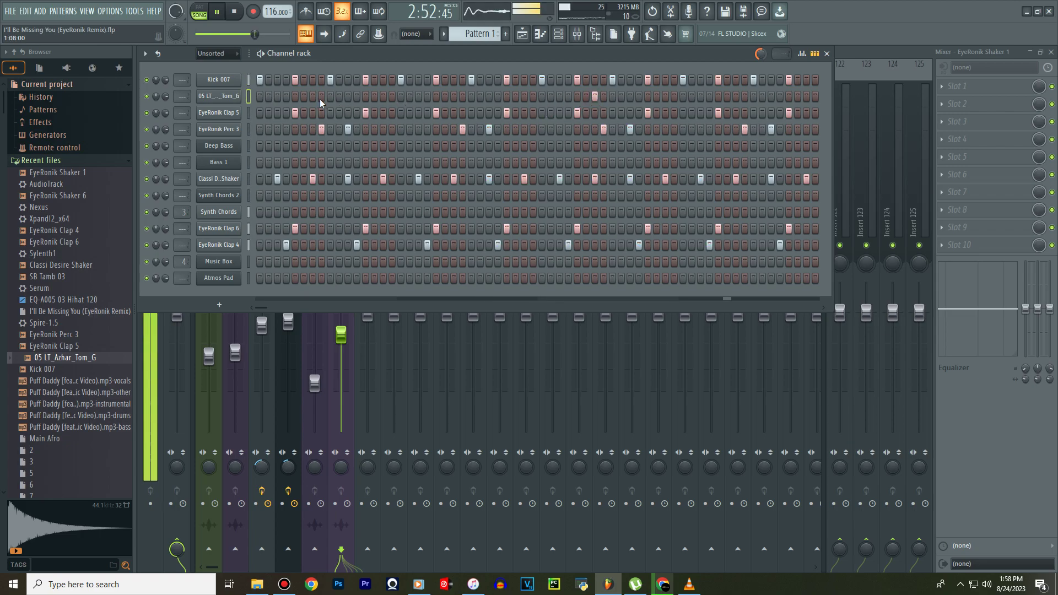
Set the 05 LT_Azhar_Tom_G sample's fade out to 77% and add its hits on step 7 of bars 2 and 4.
click(219, 96)
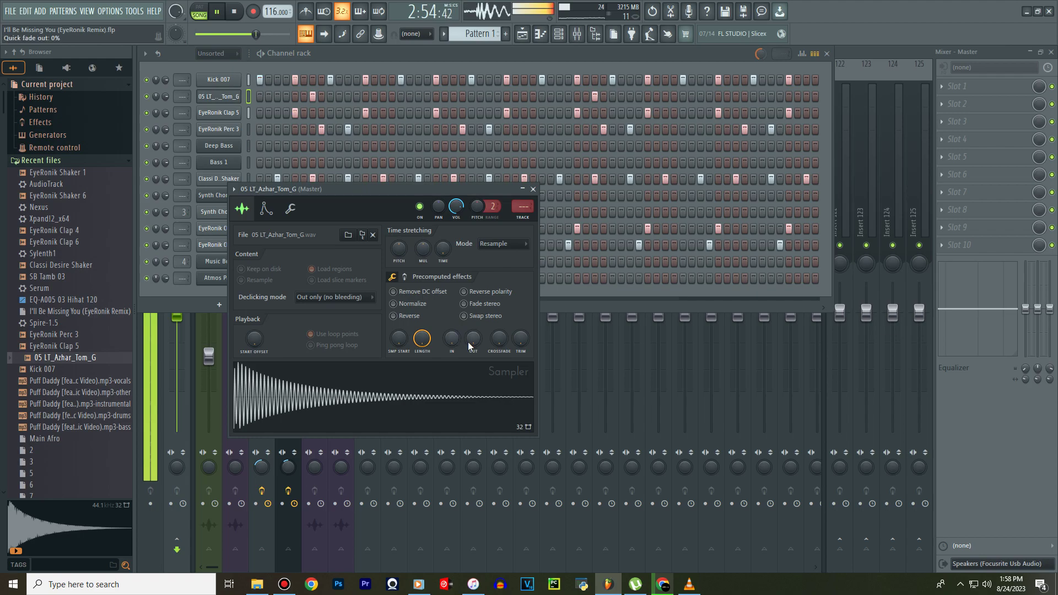
mouse_move(471, 347)
mouse_down()
mouse_move(470, 336)
mouse_move(470, 346)
mouse_up()
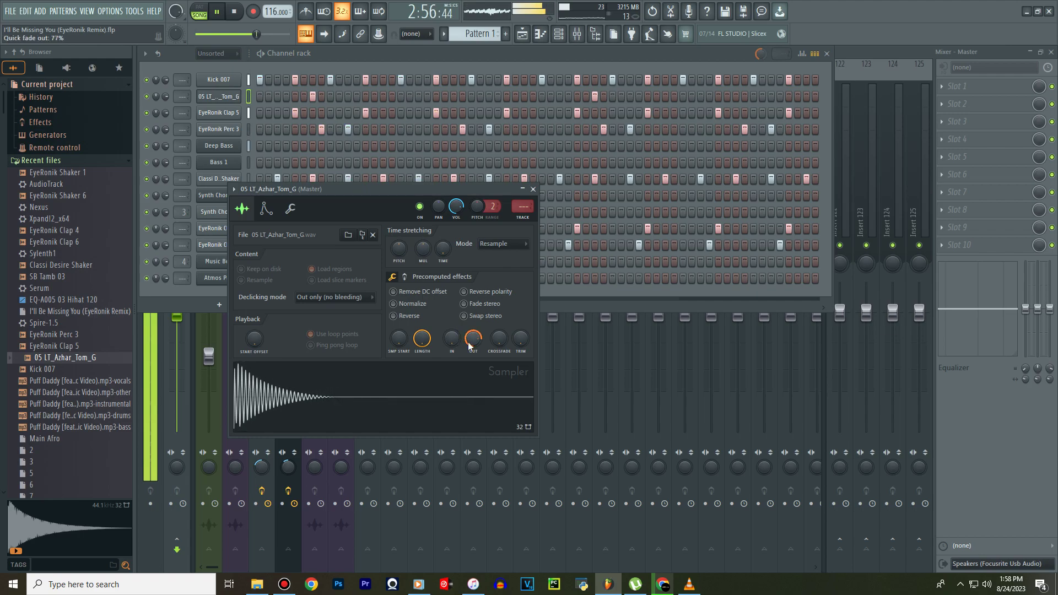
click(454, 98)
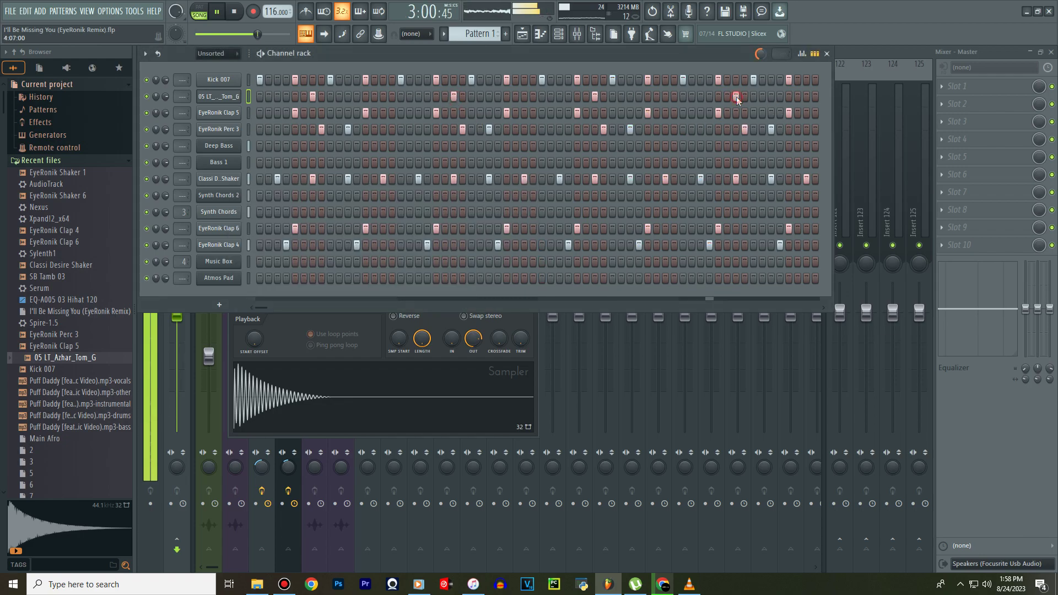
Browse the recent files for an effect sound and preview Cymatics - Artifact Impact.
scroll(77, 371, down, 6)
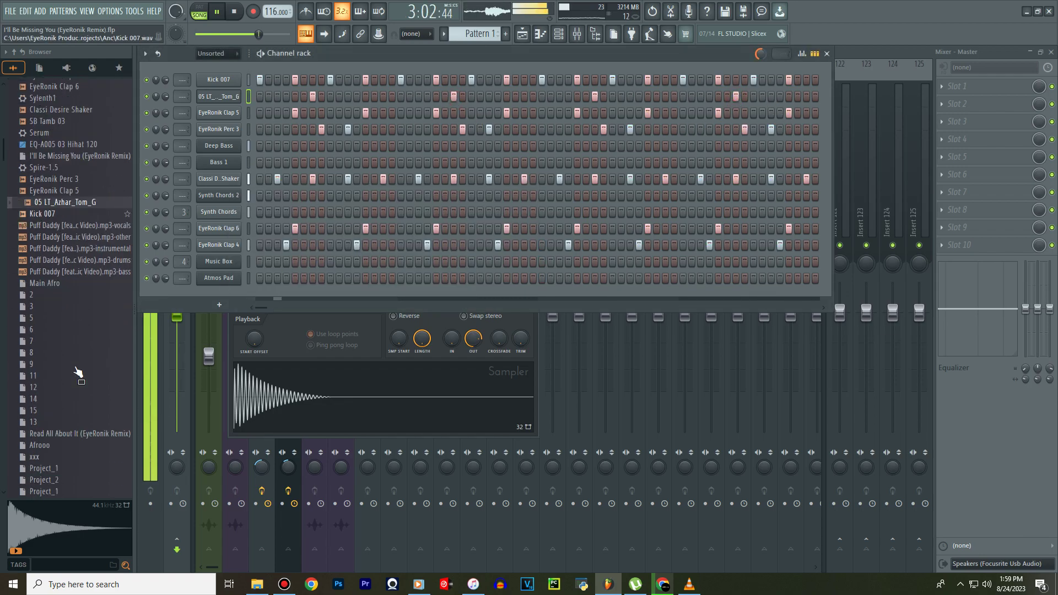
scroll(78, 373, down, 10)
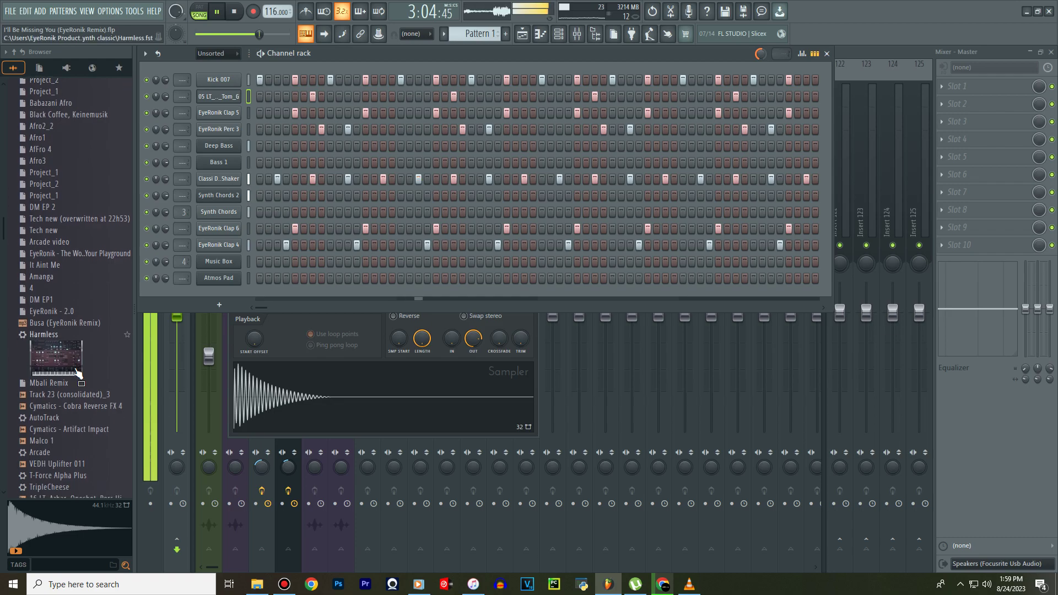
scroll(77, 375, down, 4)
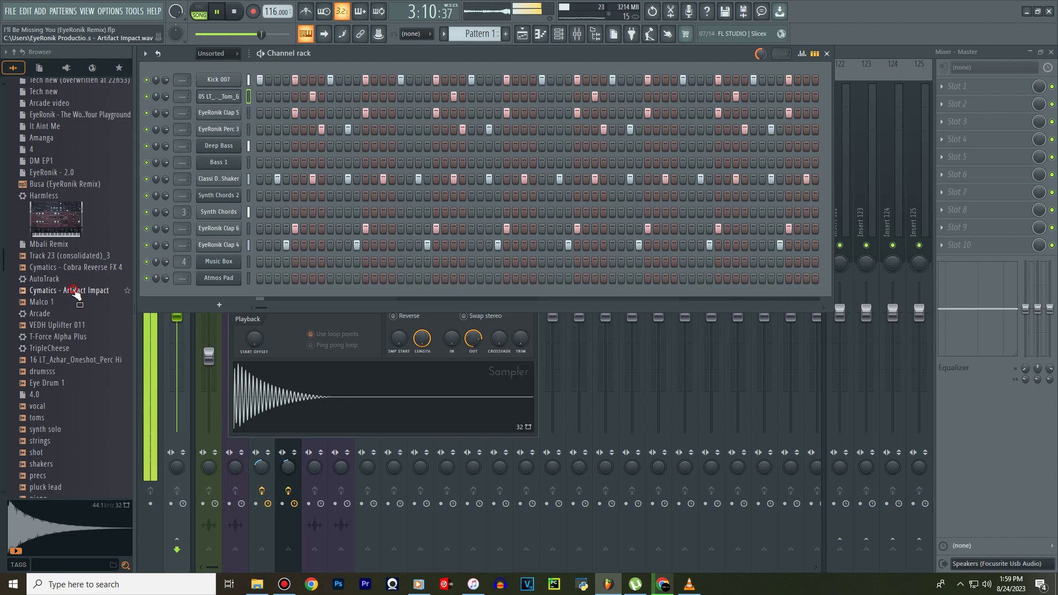
click(76, 291)
scroll(66, 384, down, 4)
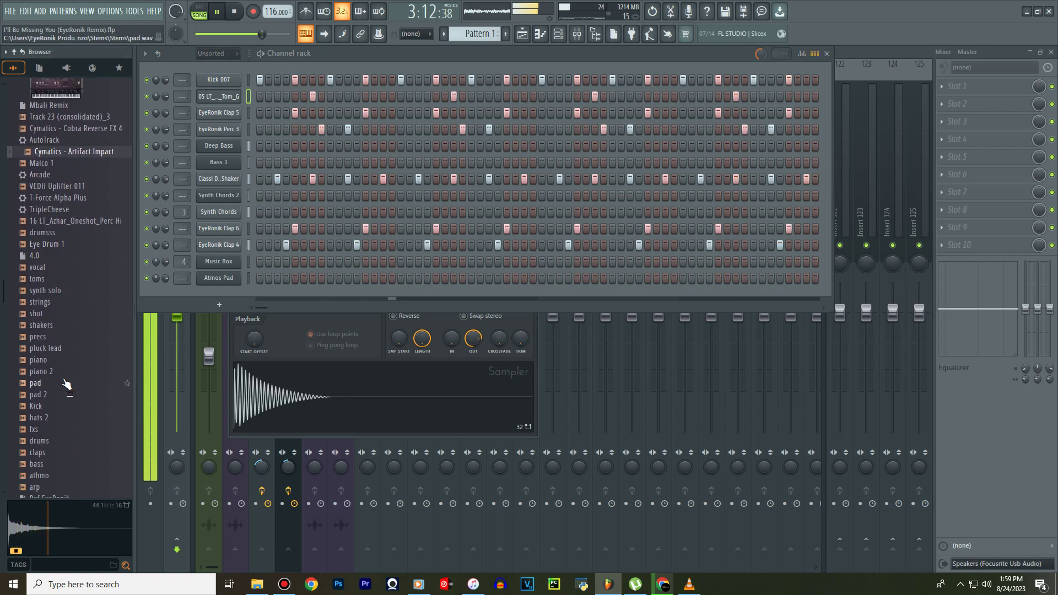
Stop playback, survey the whole arrangement in the playlist and play the song from bar 17.
click(522, 33)
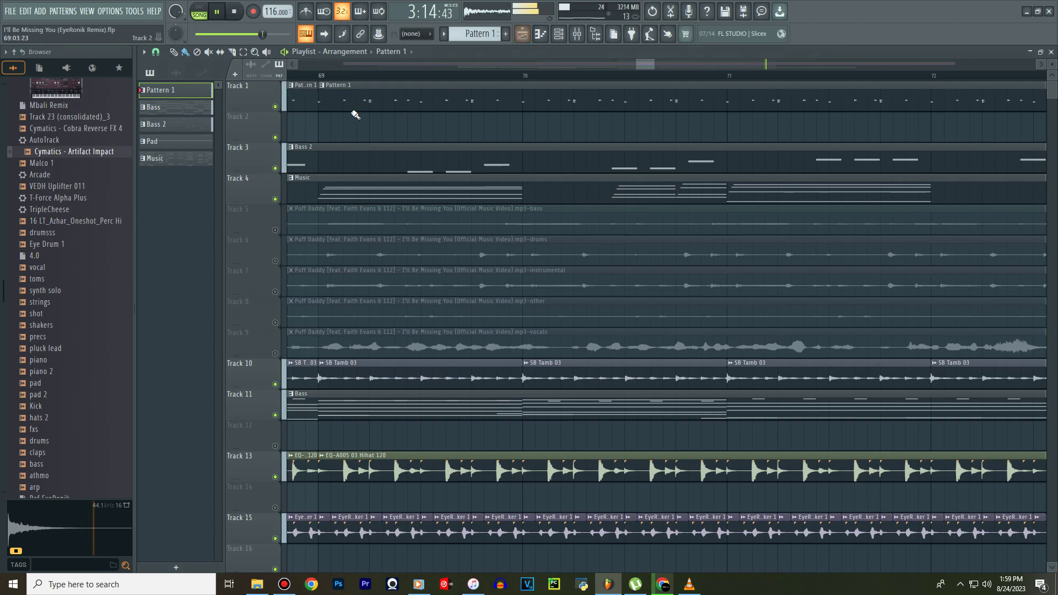
scroll(406, 80, down, 10)
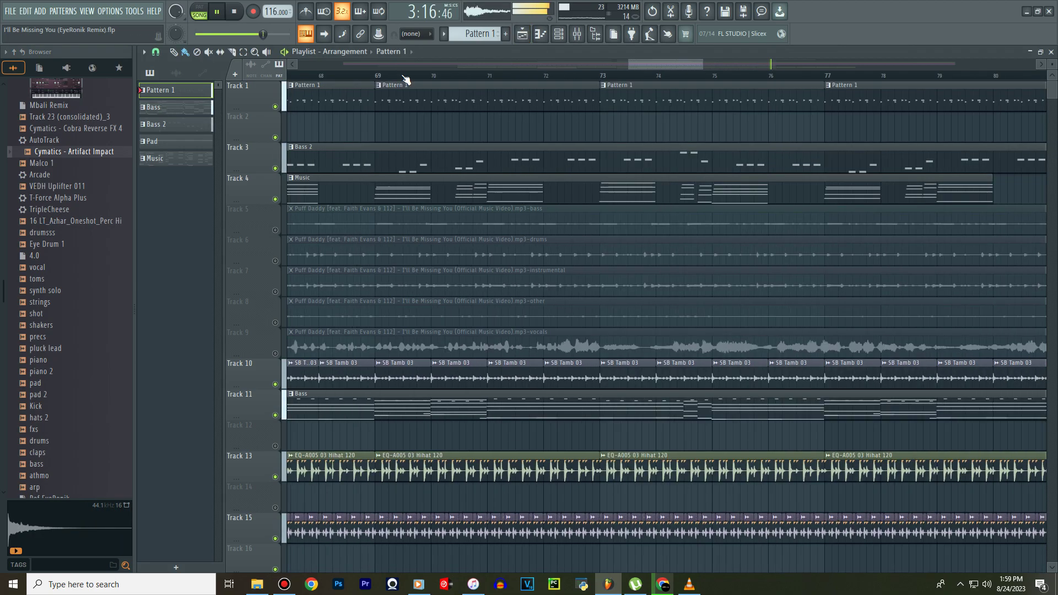
scroll(406, 80, down, 3)
key(space)
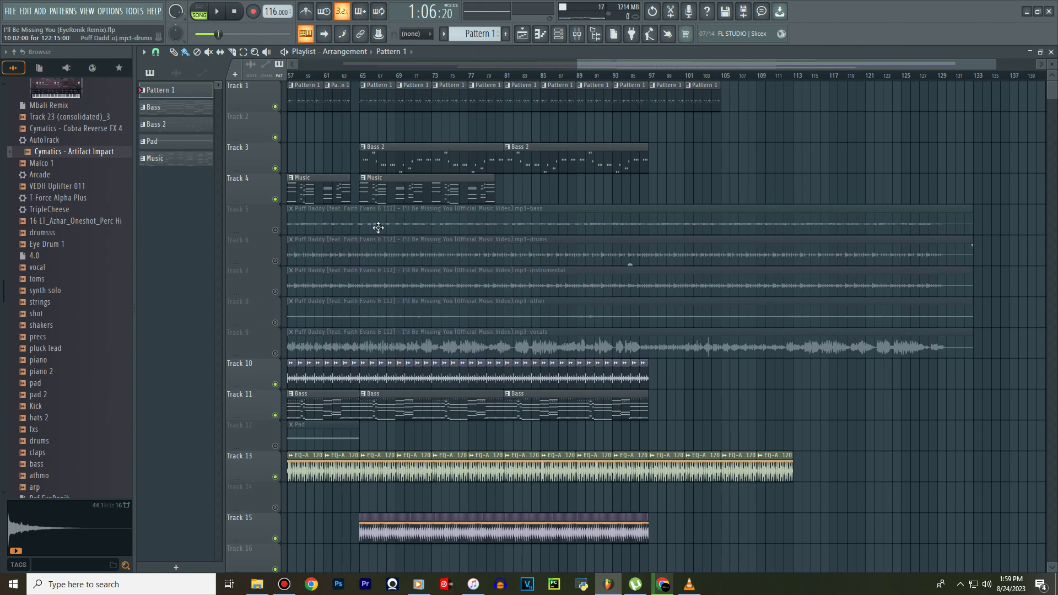
drag(585, 64, 515, 80)
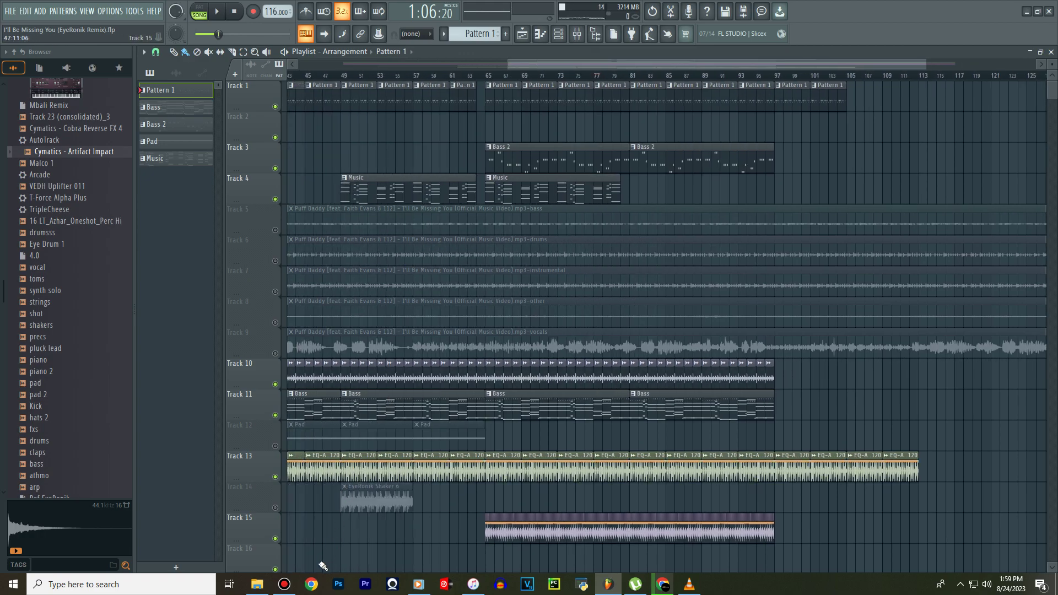
click(292, 587)
click(292, 587)
drag(578, 64, 412, 63)
click(394, 79)
key(space)
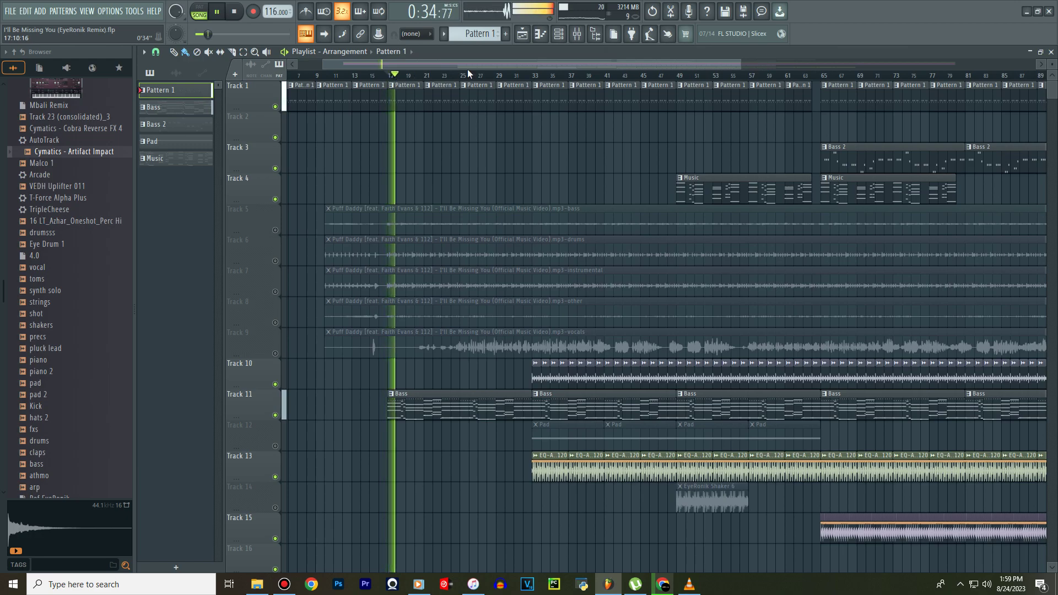
Cut the Synth Chords 2 notes out of the Bass pattern.
click(558, 33)
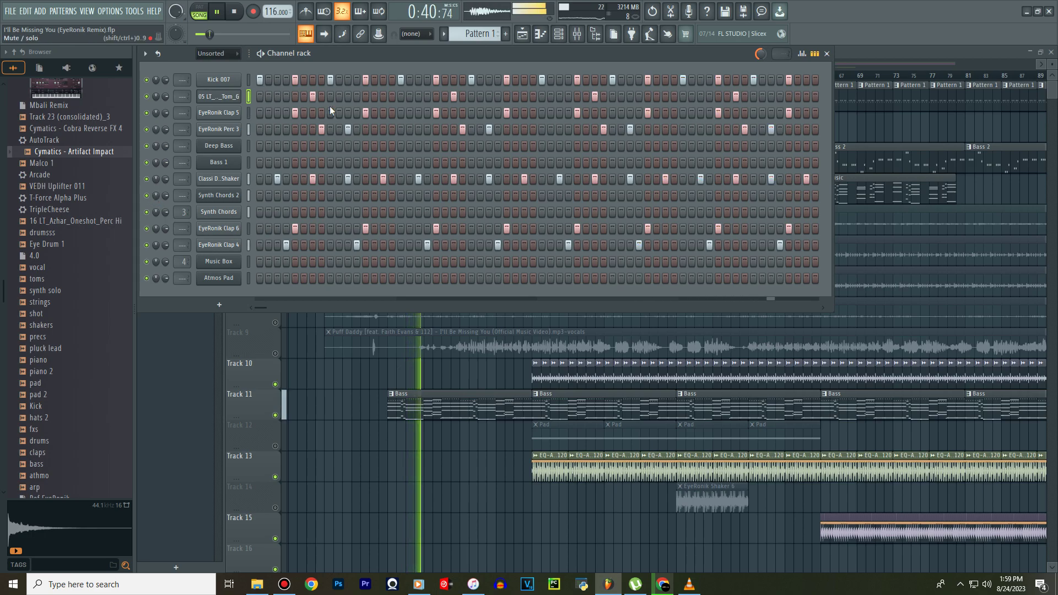
click(439, 35)
click(456, 57)
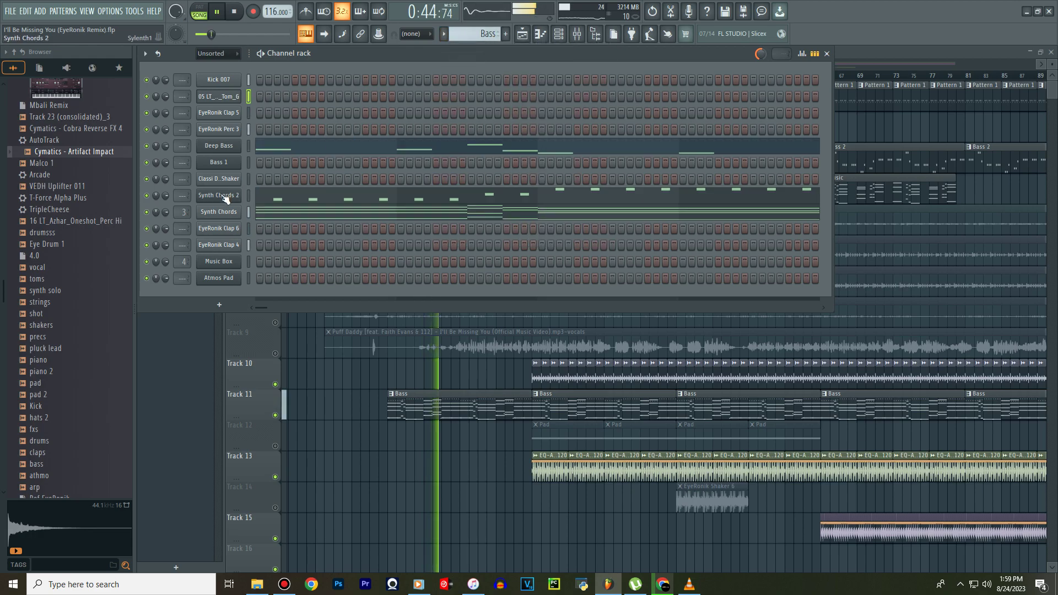
right_click(255, 193)
click(371, 198)
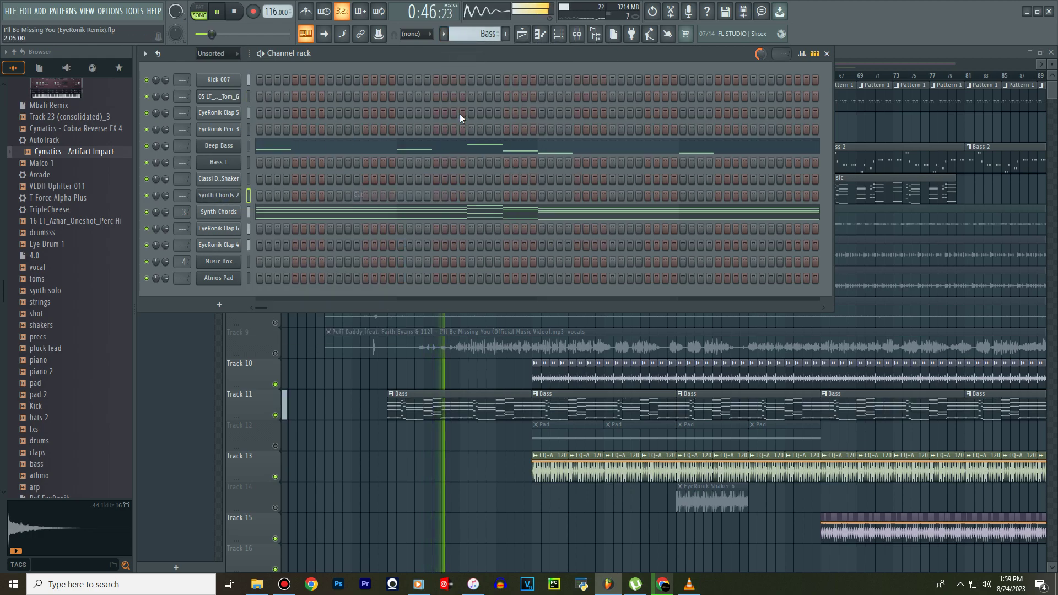
Create a new pattern named Synth and paste the cut notes into its Synth Chords 2 channel.
click(505, 34)
text(Synth)
key(Return)
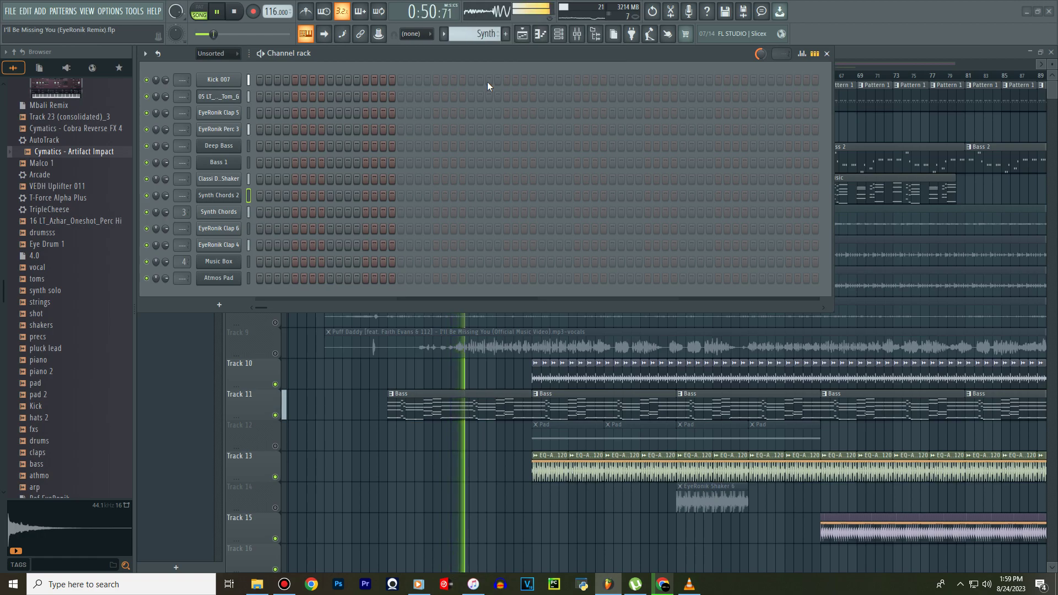
key(ctrl+v)
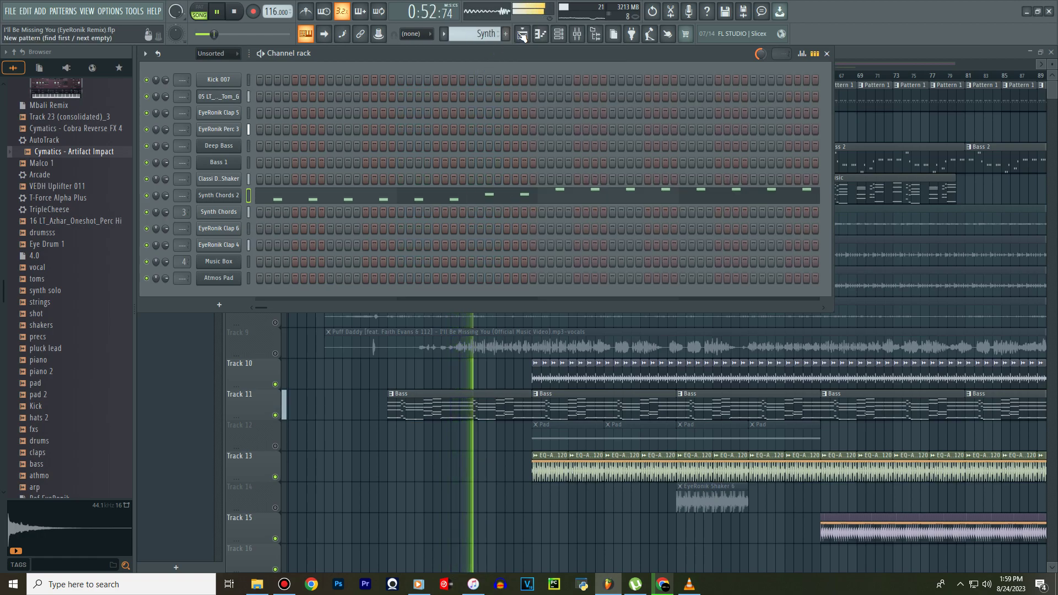
Place three consecutive Synth pattern clips on Track 17 of the playlist, starting at bar 41.
key(F6)
scroll(549, 80, down, 3)
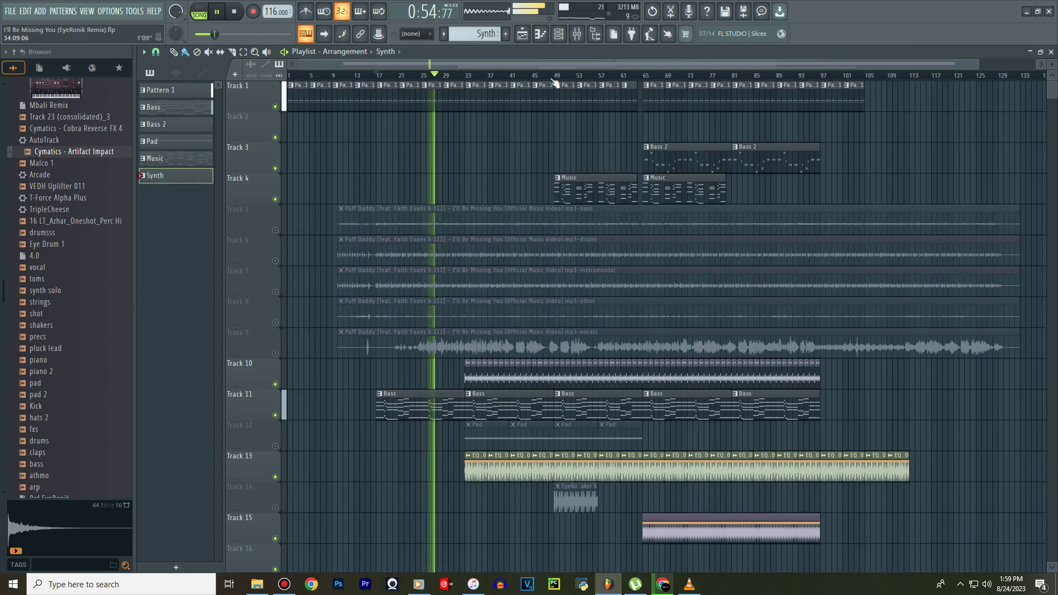
scroll(540, 331, down, 6)
click(514, 412)
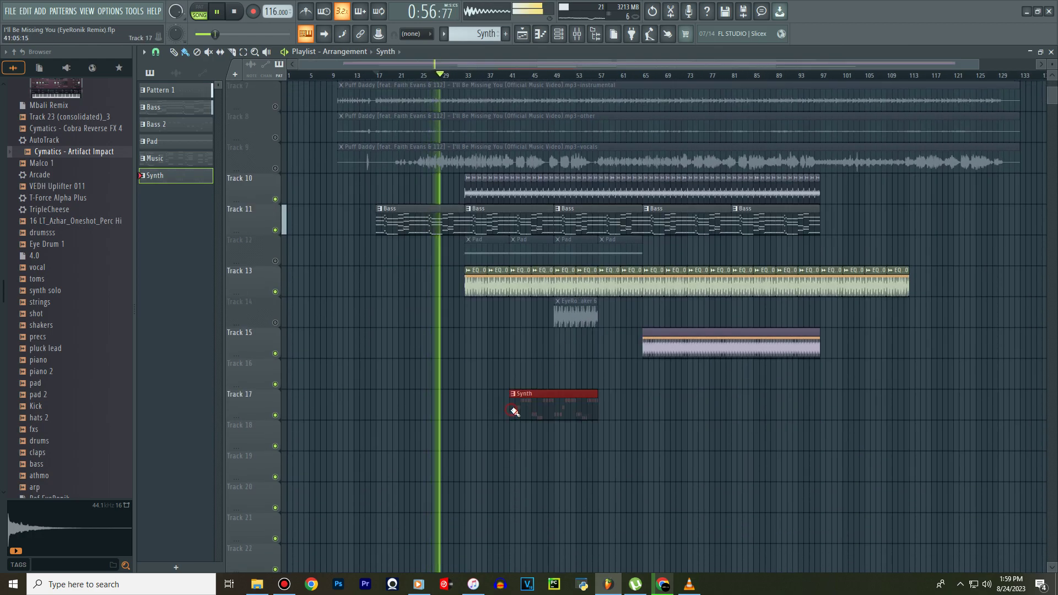
drag(639, 413, 720, 410)
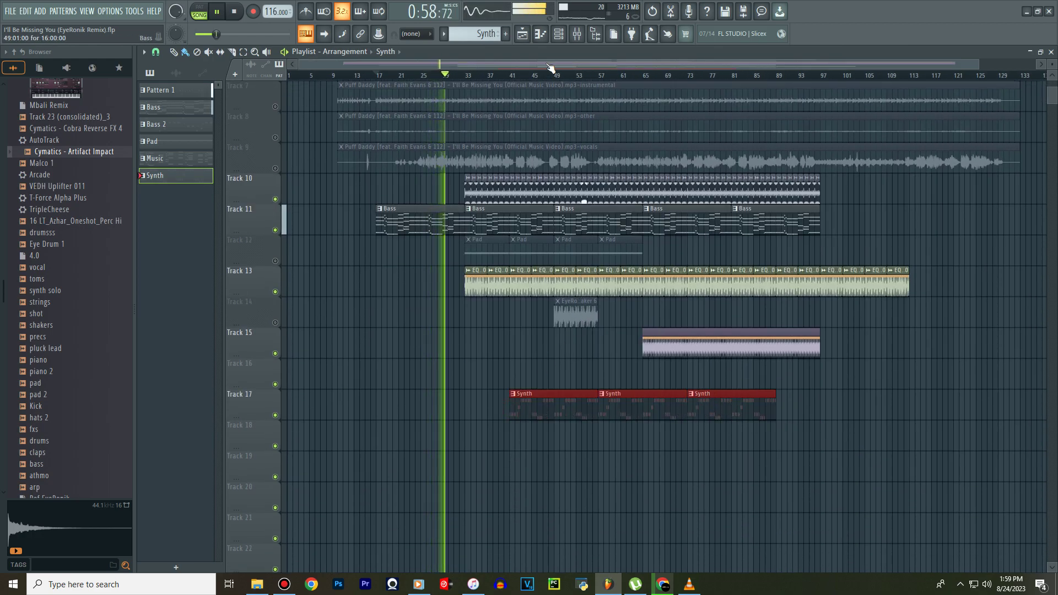
Turn the Out fade of the EyeRonik Clap 4 sample down to its minimum and close its channel settings.
key(F6)
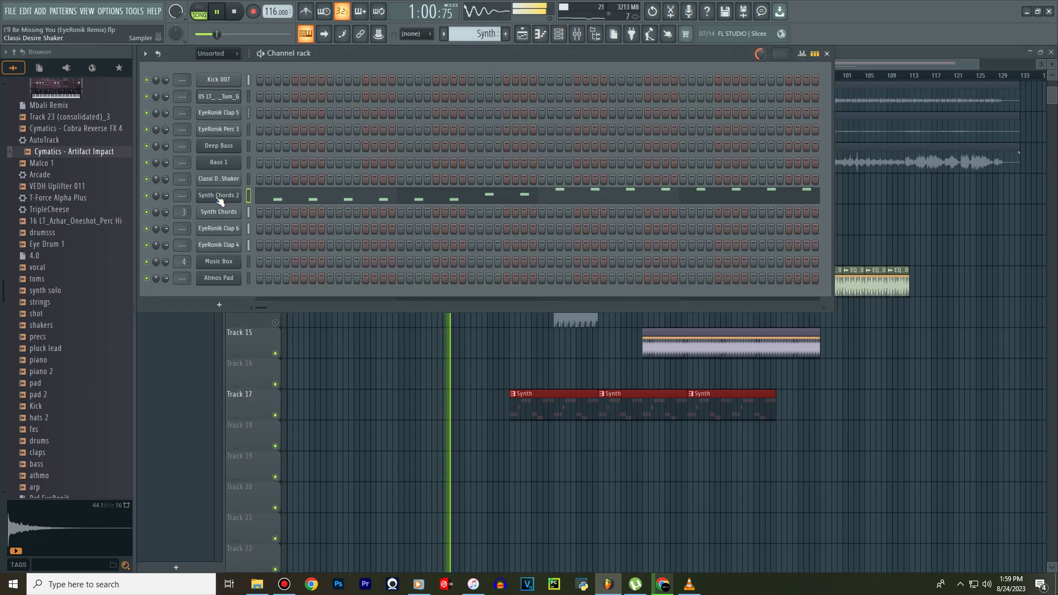
click(230, 248)
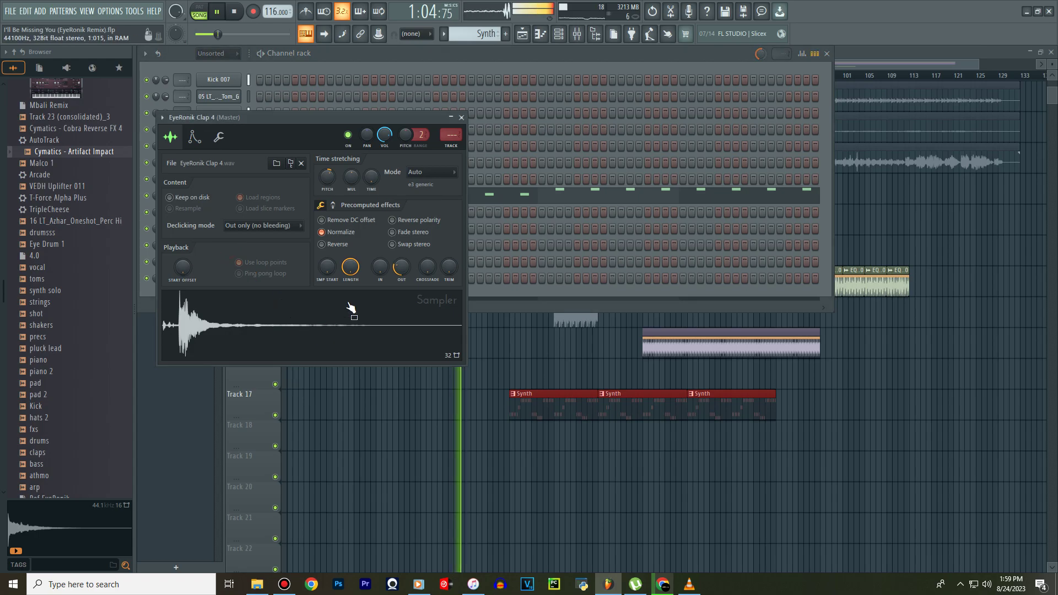
drag(405, 273, 405, 309)
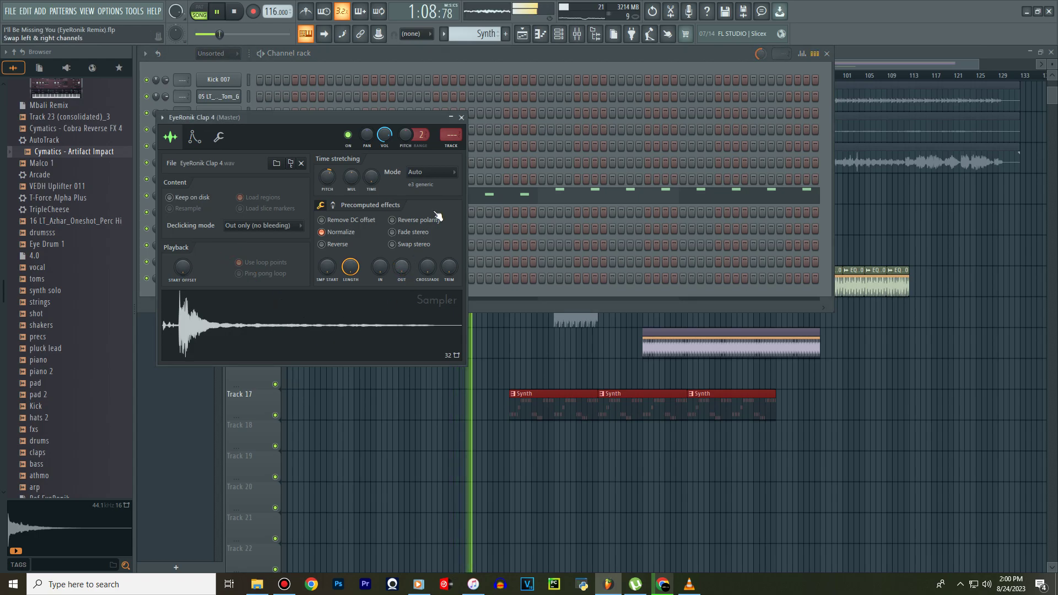
click(462, 117)
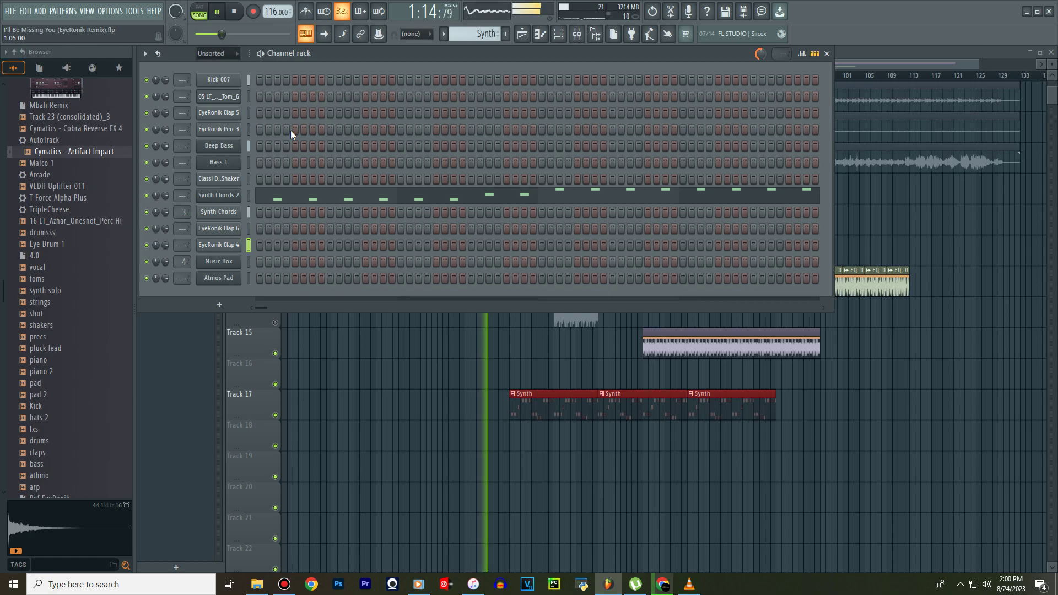
Find the Malco 1 sample among the recent files, preview it and lay it along Track 16 from bar 49 to bar 97.
click(523, 33)
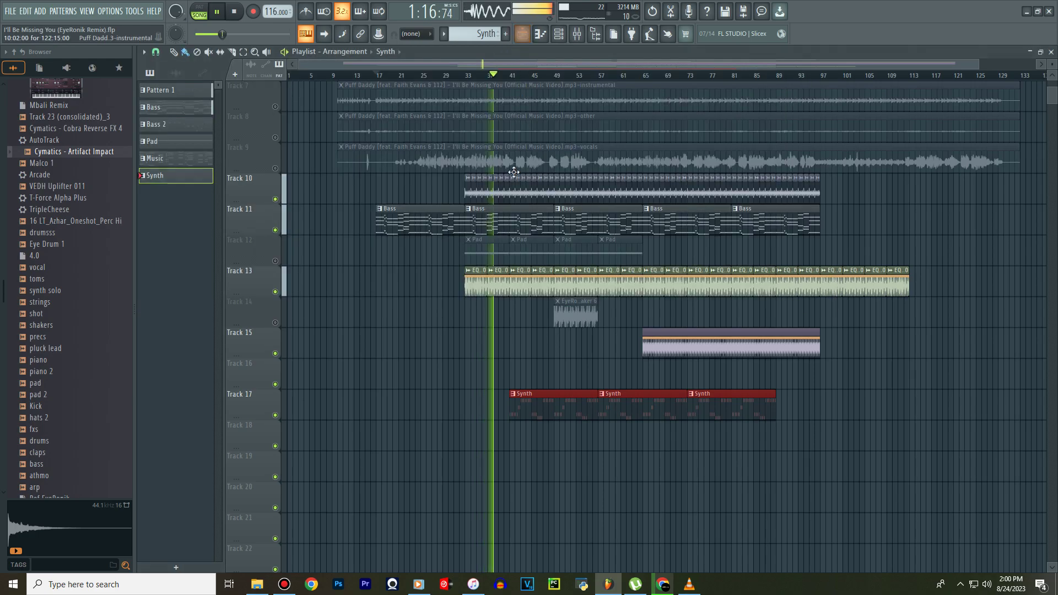
scroll(511, 164, up, 3)
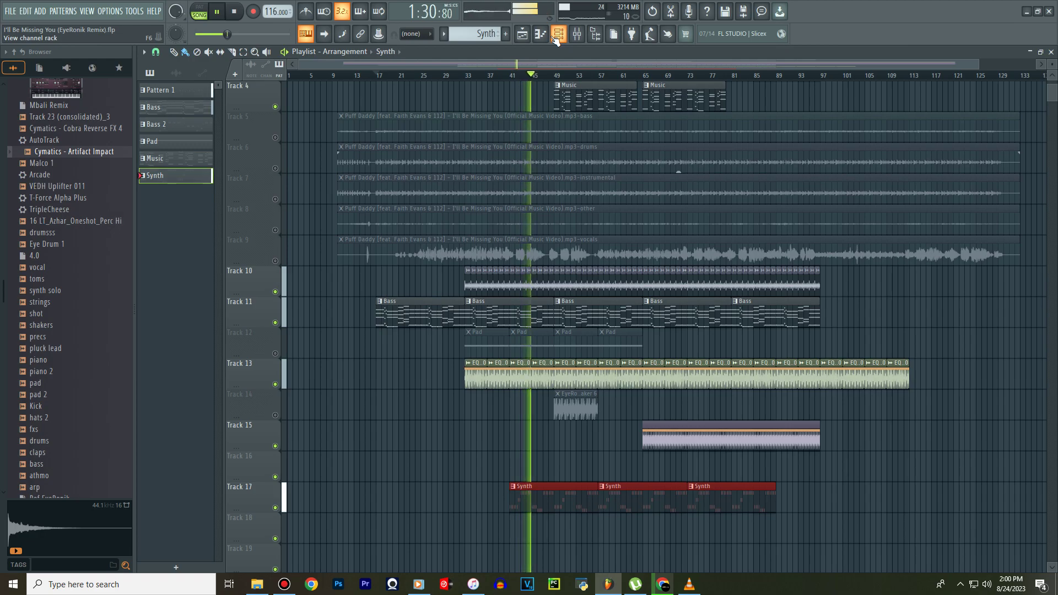
scroll(78, 307, down, 4)
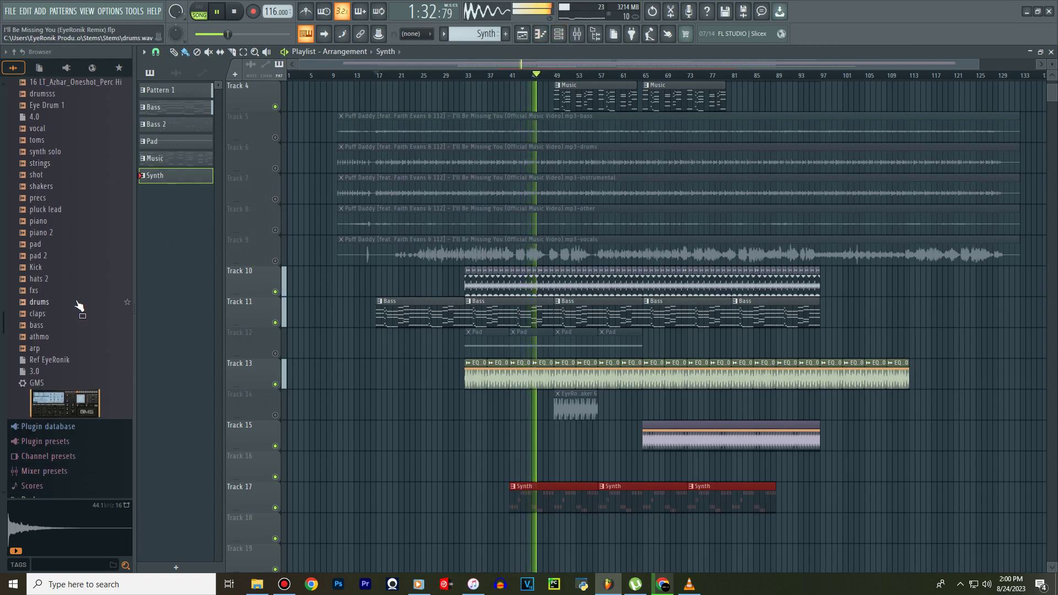
scroll(79, 307, down, 15)
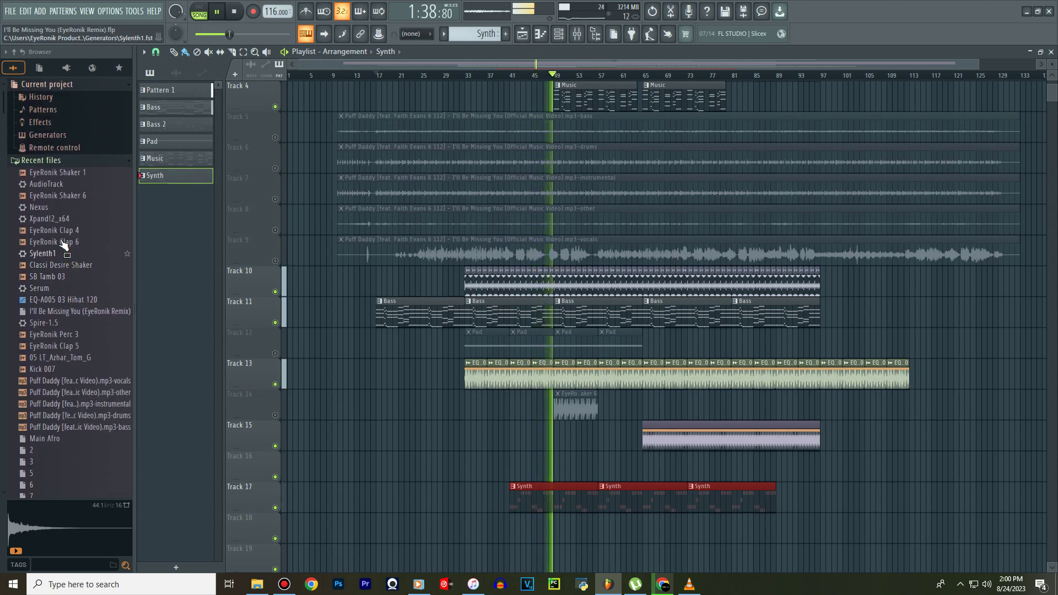
click(68, 162)
click(69, 162)
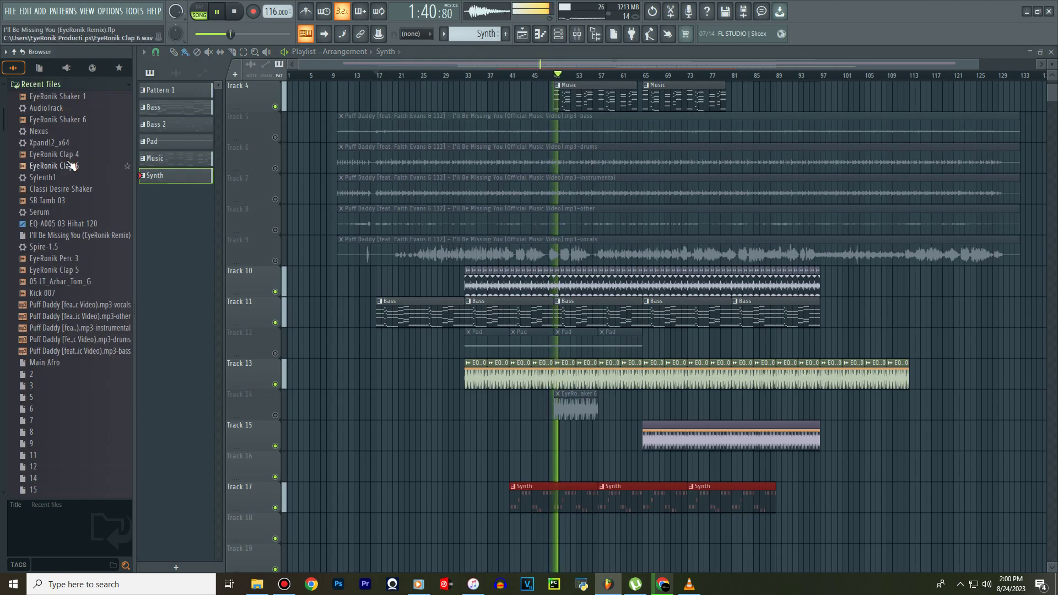
scroll(78, 277, down, 8)
scroll(78, 277, up, 7)
scroll(77, 276, down, 15)
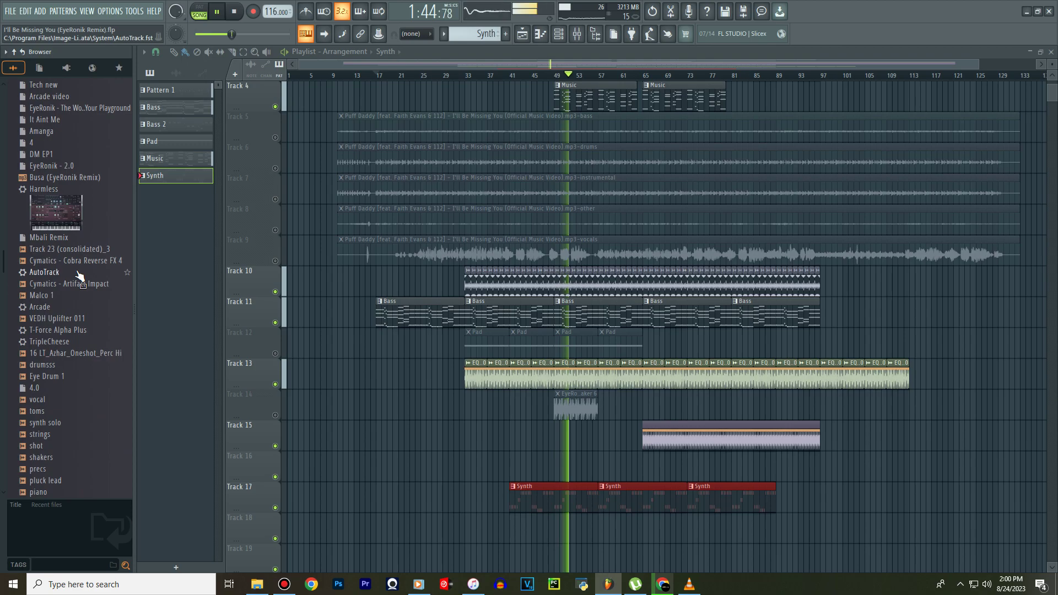
scroll(78, 277, down, 6)
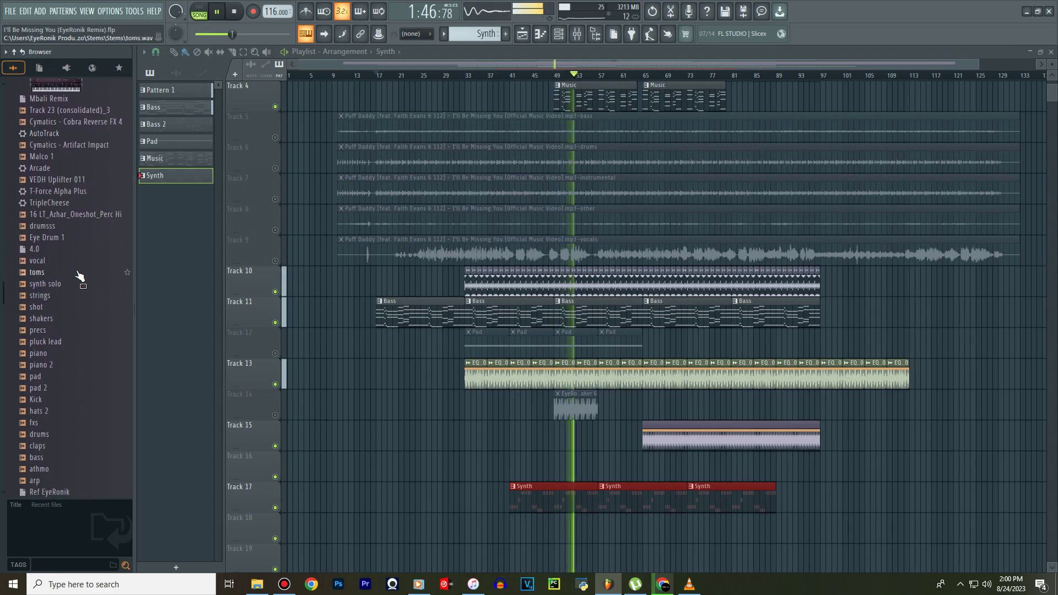
click(50, 157)
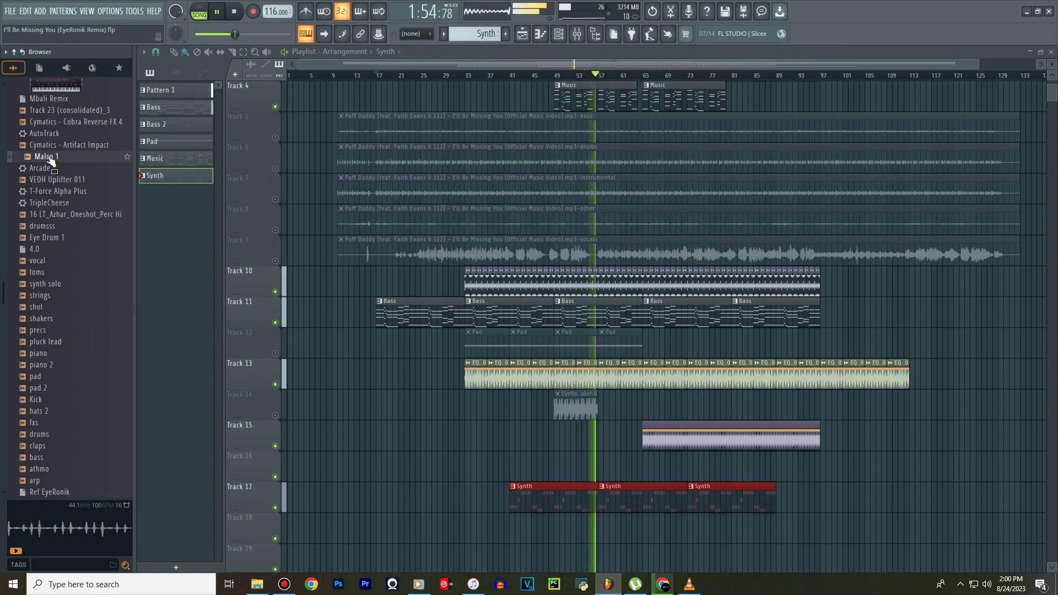
drag(51, 160, 823, 484)
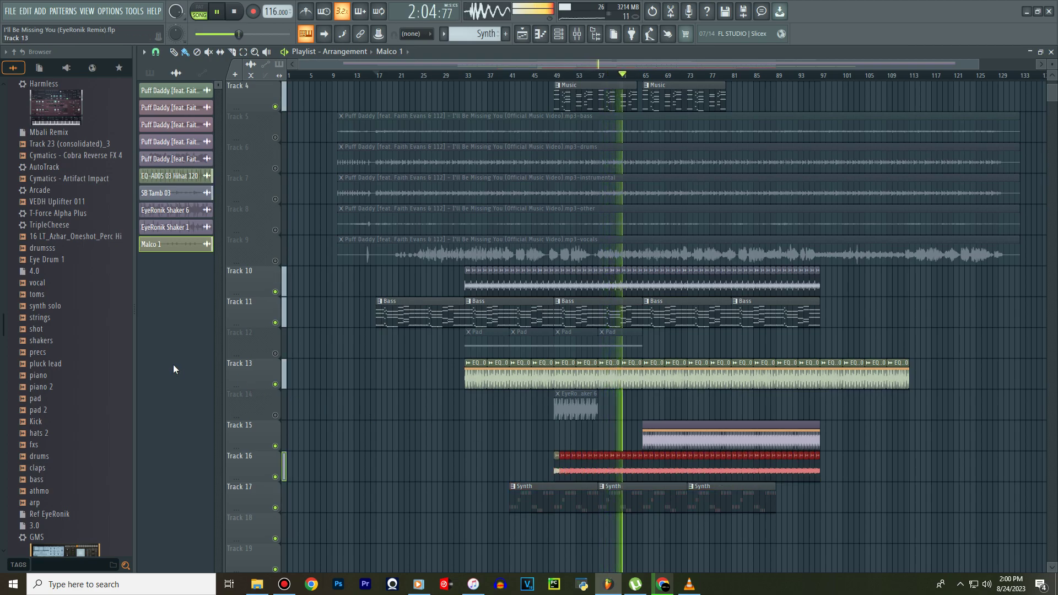
Locate EyeRonik Hat 1 in the Hats folder of the Eye Essential Pack and preview it.
scroll(82, 367, up, 4)
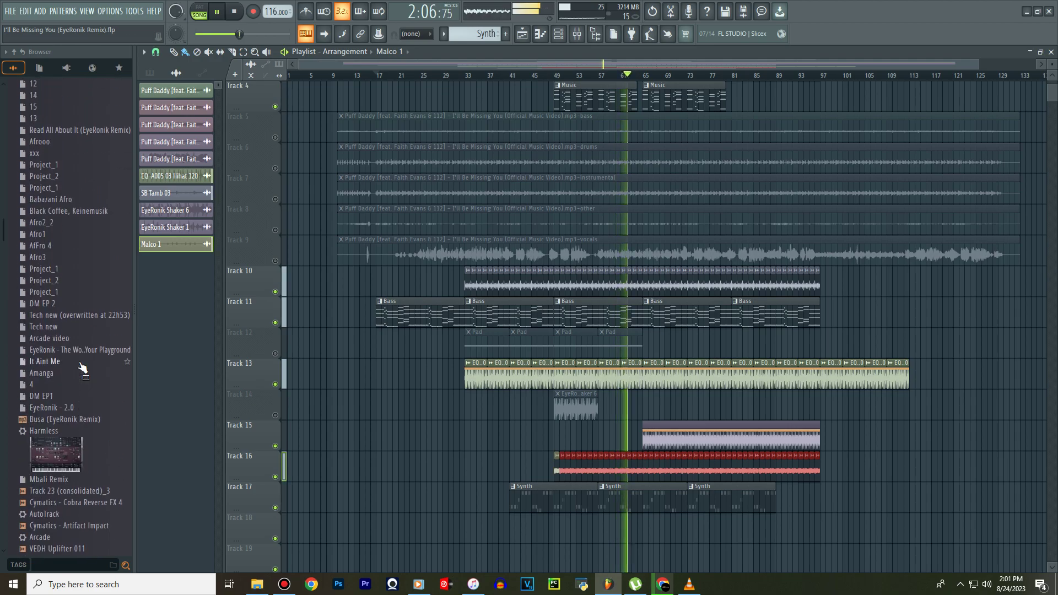
scroll(82, 368, up, 15)
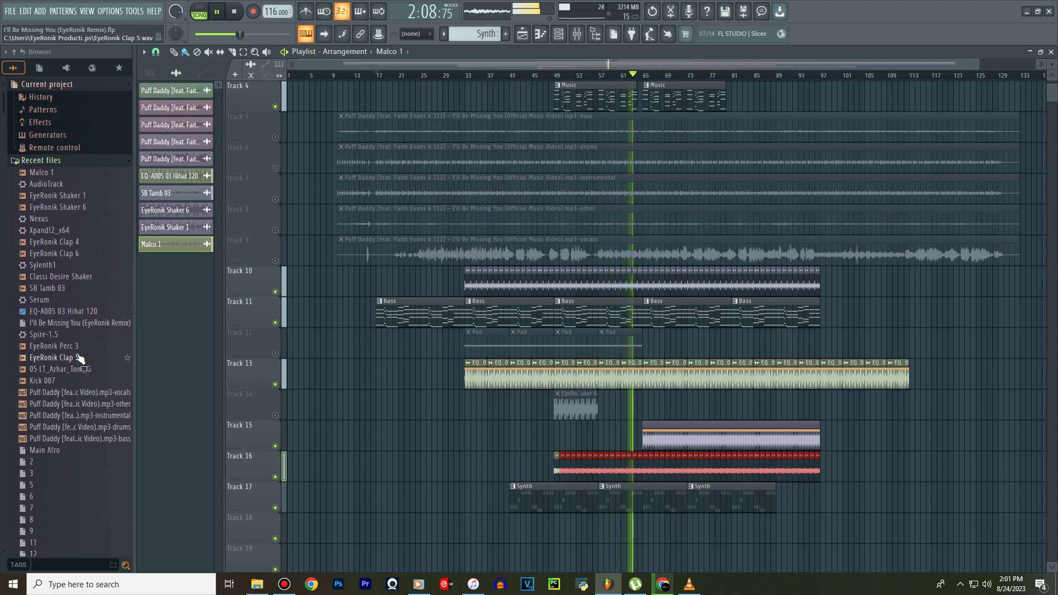
click(49, 163)
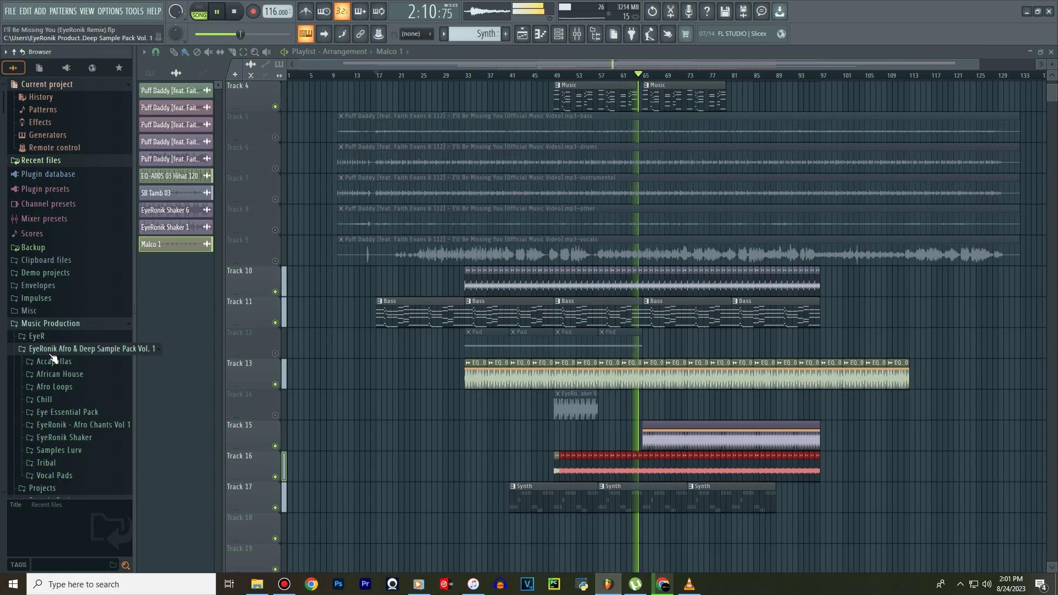
scroll(55, 372, down, 4)
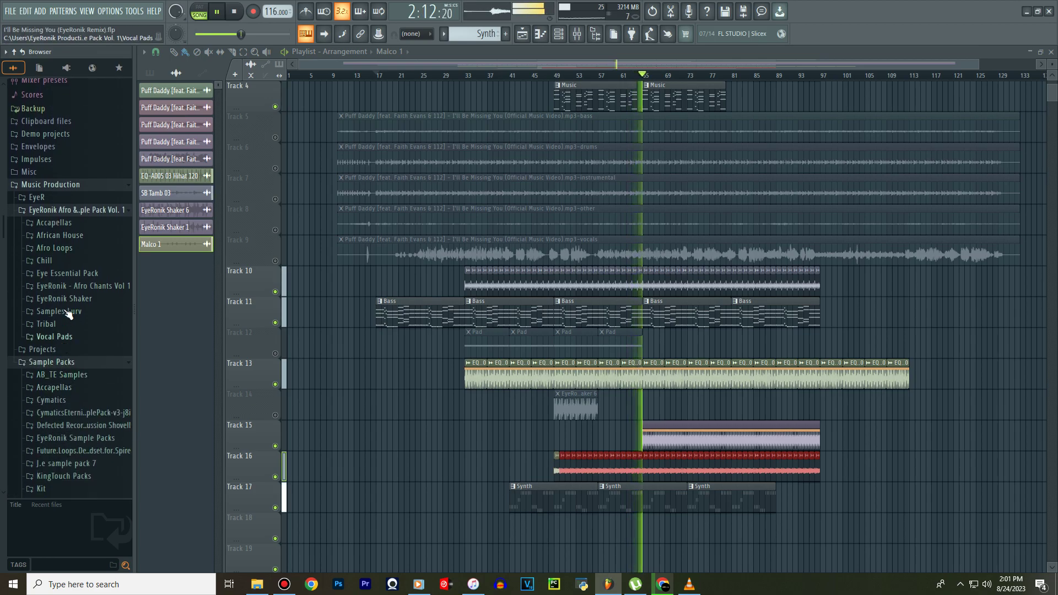
click(66, 274)
click(52, 325)
drag(67, 337, 71, 345)
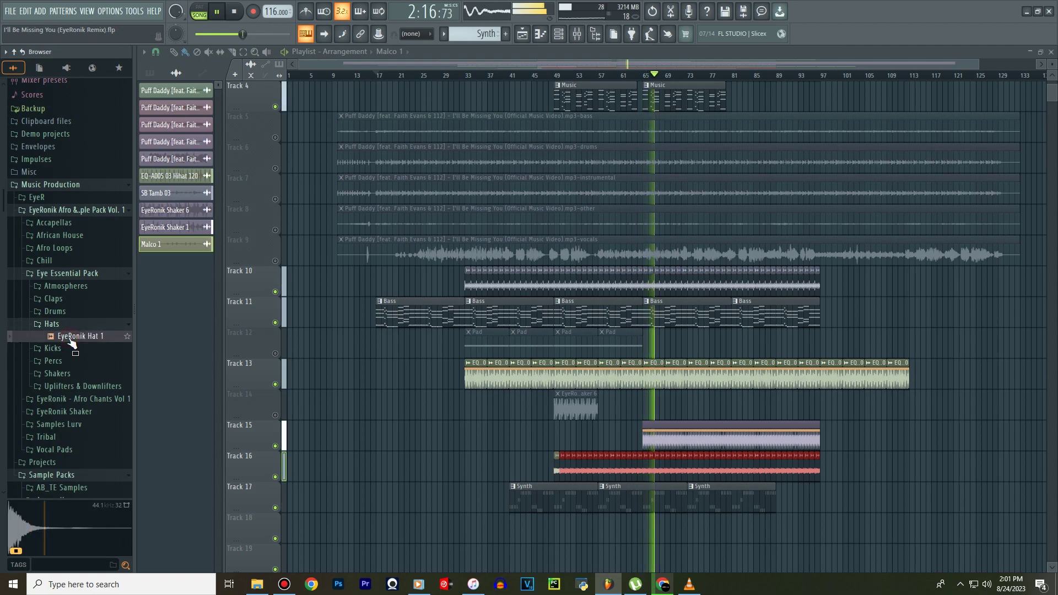
Create a new pattern named Open Hat.
click(559, 34)
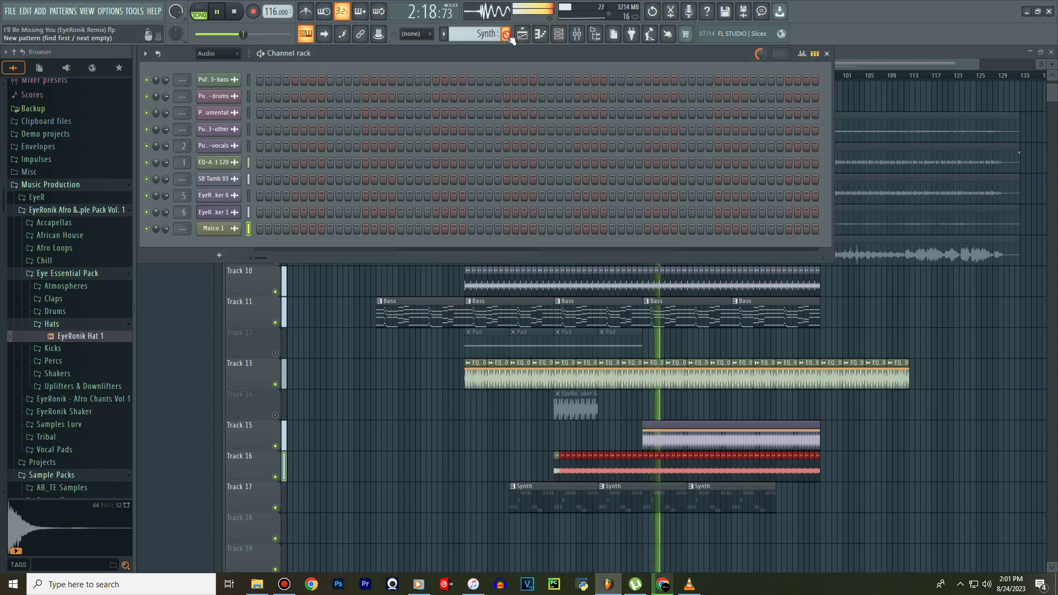
click(506, 34)
text(Ha)
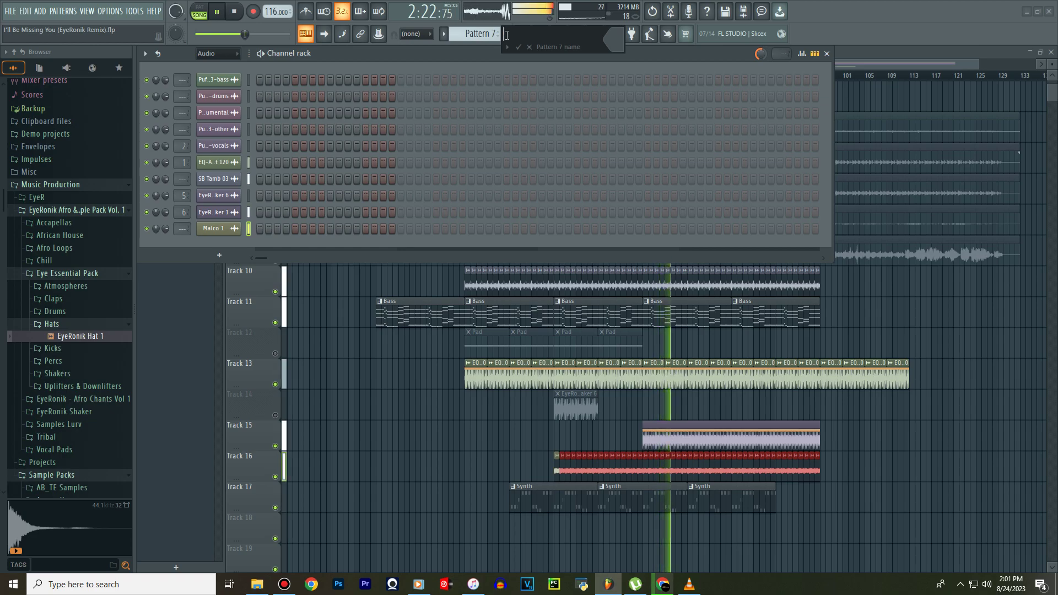
text(Open Hat)
key(Return)
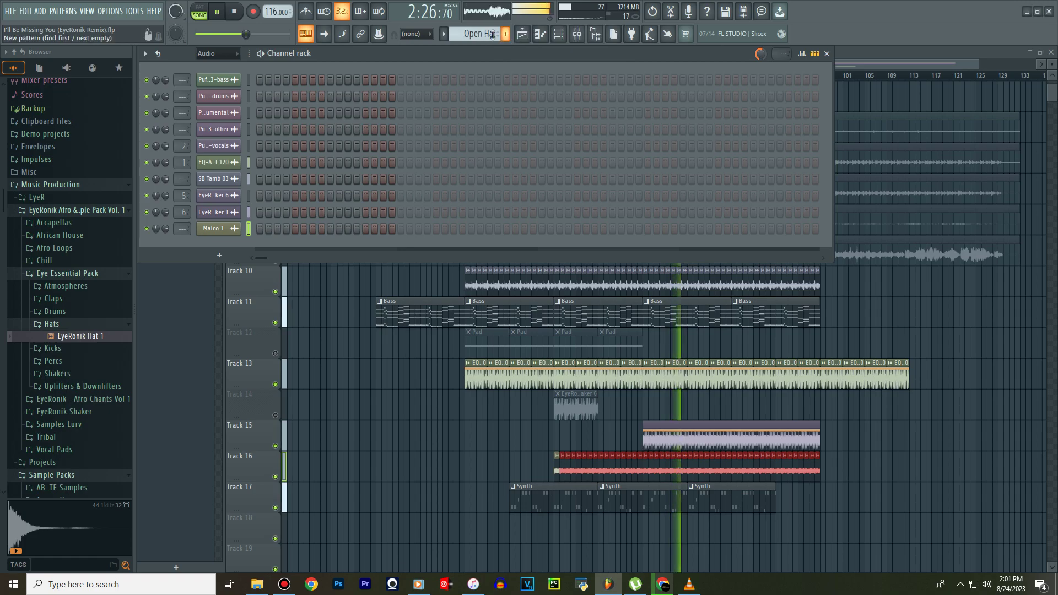
Show the Unsorted channels and add the EyeRonik Hat 1 sample as a channel below EyeRonik Perc 3.
click(217, 53)
click(220, 101)
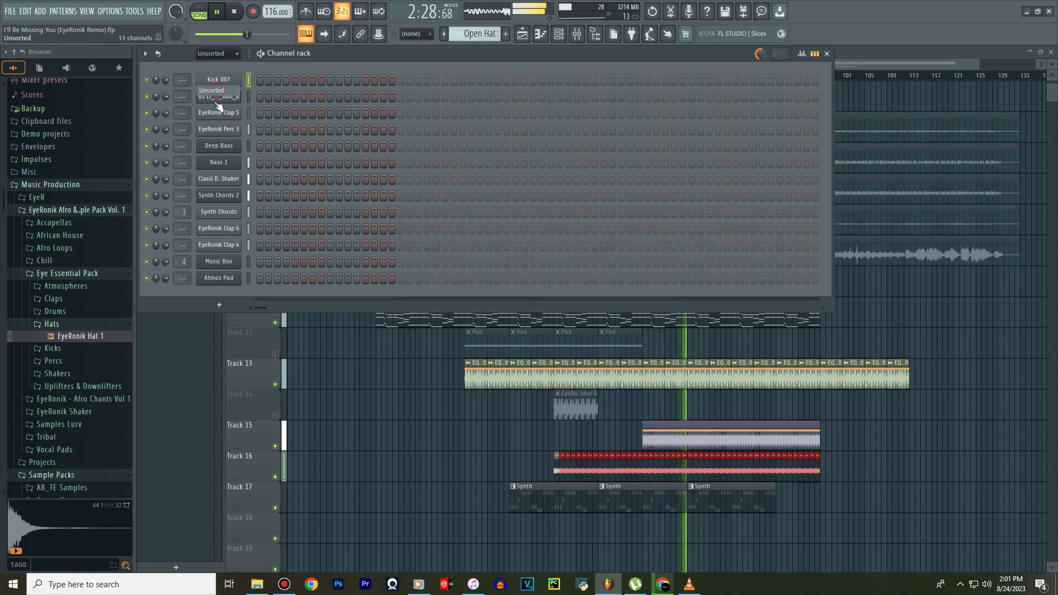
drag(74, 335, 214, 137)
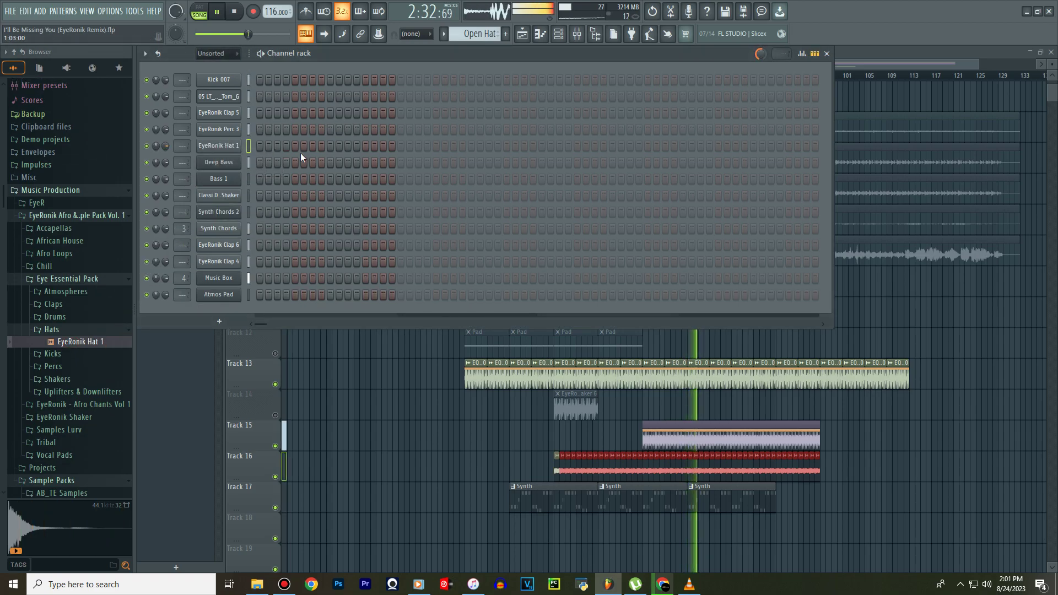
Program EyeRonik Hat 1 hits on steps 3, 7, 11 and 15 of the Open Hat pattern.
click(278, 145)
click(312, 146)
click(348, 145)
click(383, 145)
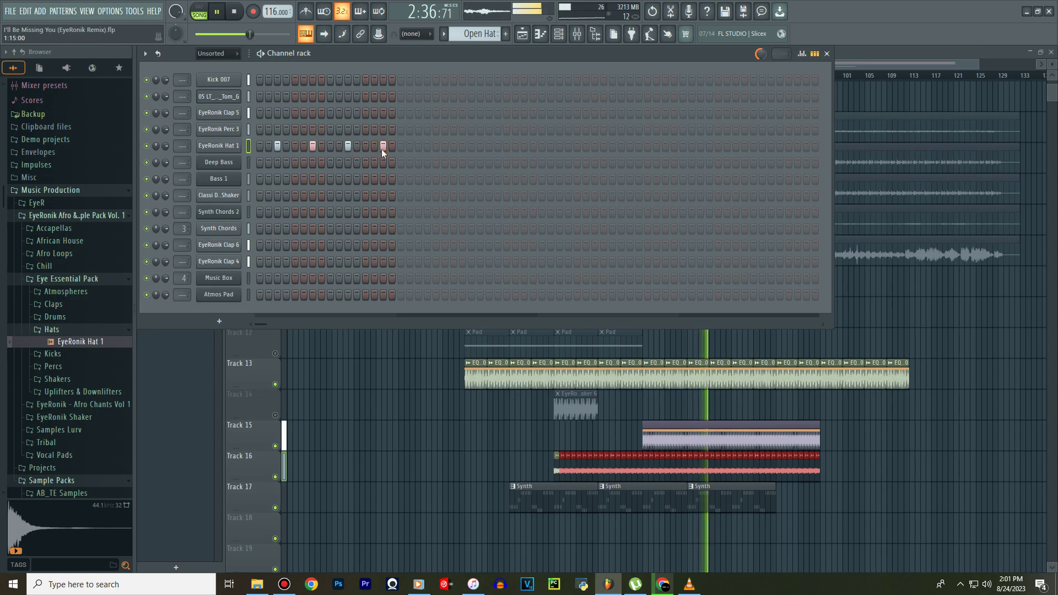
Paint Open Hat pattern clips along Track 18 in the playlist.
click(522, 36)
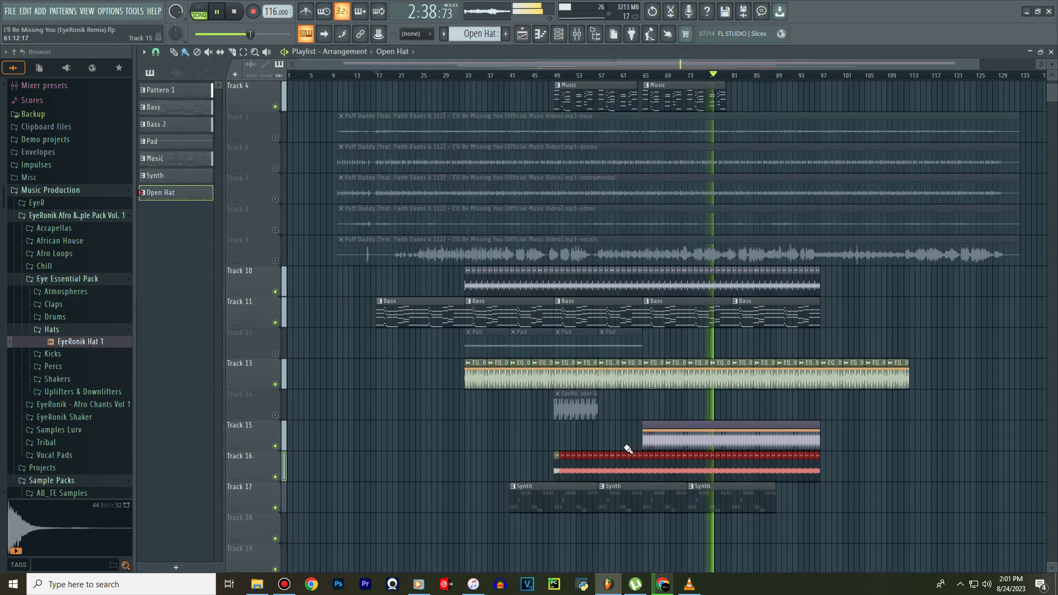
mouse_move(739, 530)
mouse_down()
mouse_move(876, 531)
mouse_move(866, 532)
mouse_up()
double_click(866, 532)
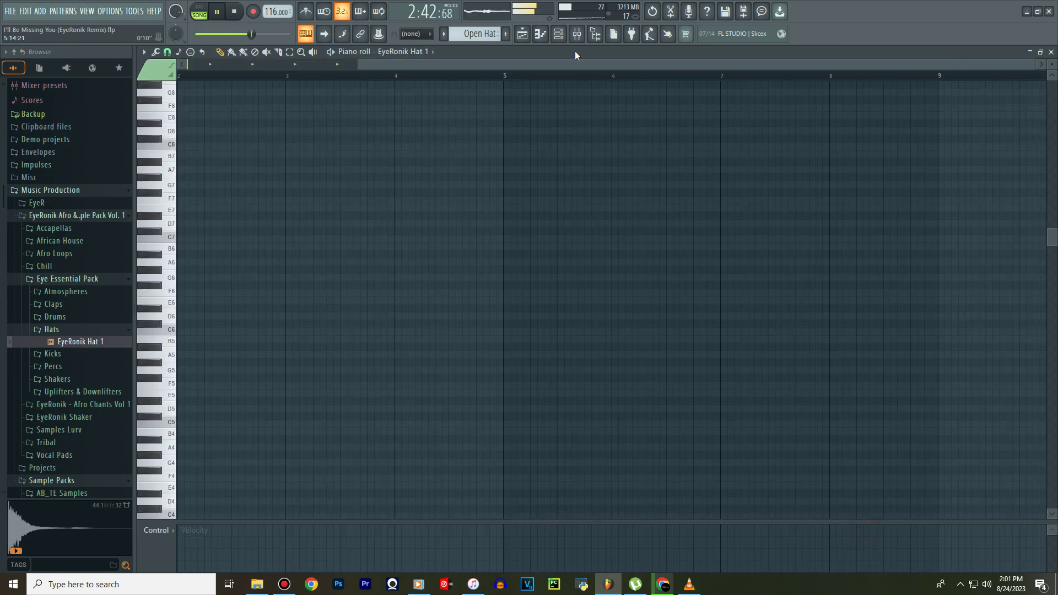
Open the EyeRonik Hat 1 sampler settings and expand the Shakers One Shots folder of the Eye Essential Pack.
click(555, 36)
click(218, 146)
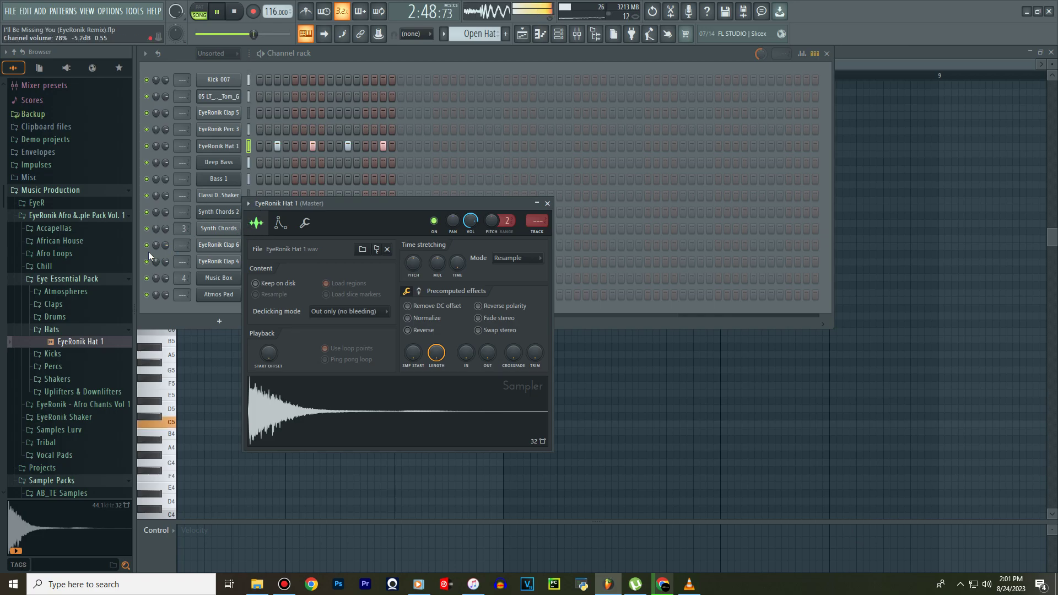
click(57, 379)
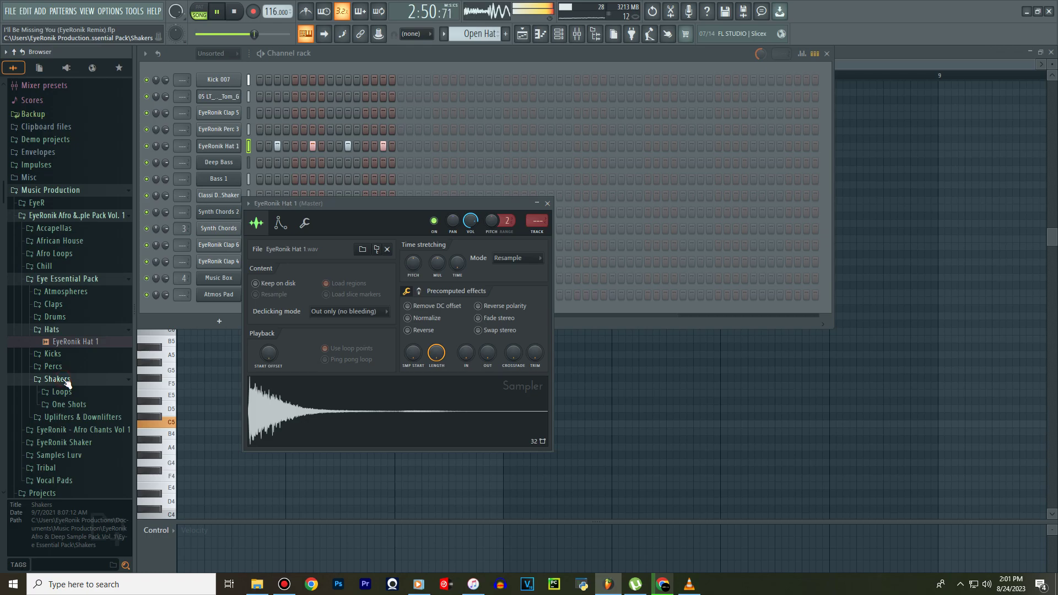
click(69, 405)
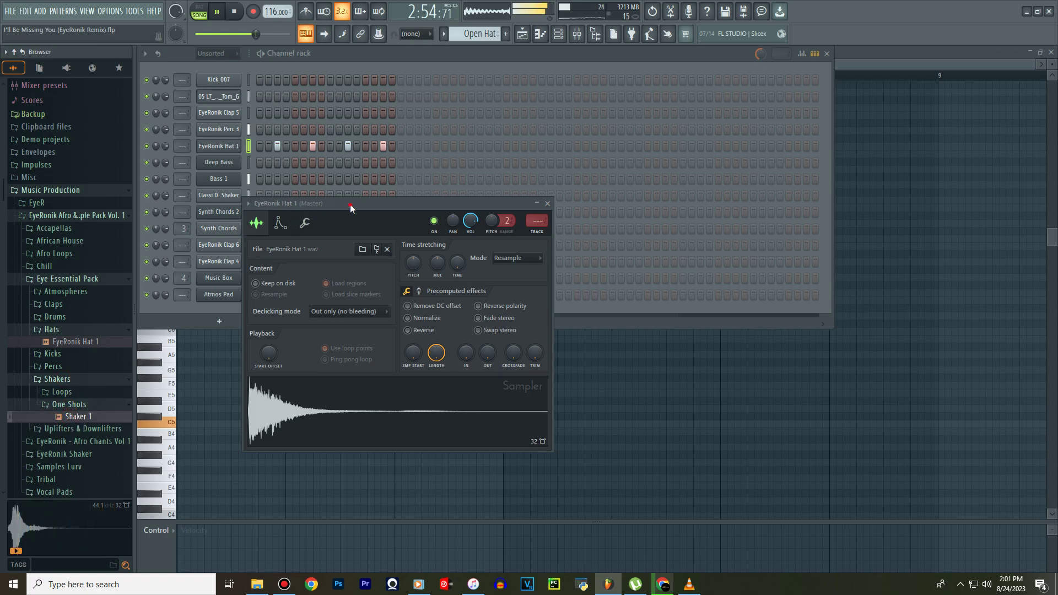
drag(349, 204, 419, 372)
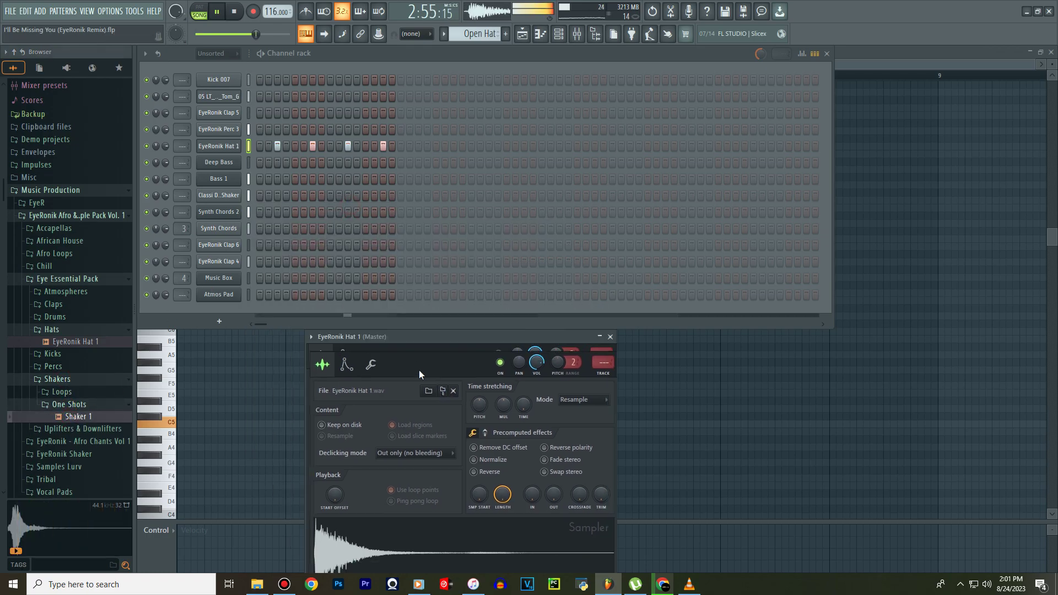
In Pattern 1, replace the Classic shaker channel's sample with Shaker 1 and set its sample start offset to 4%.
click(447, 35)
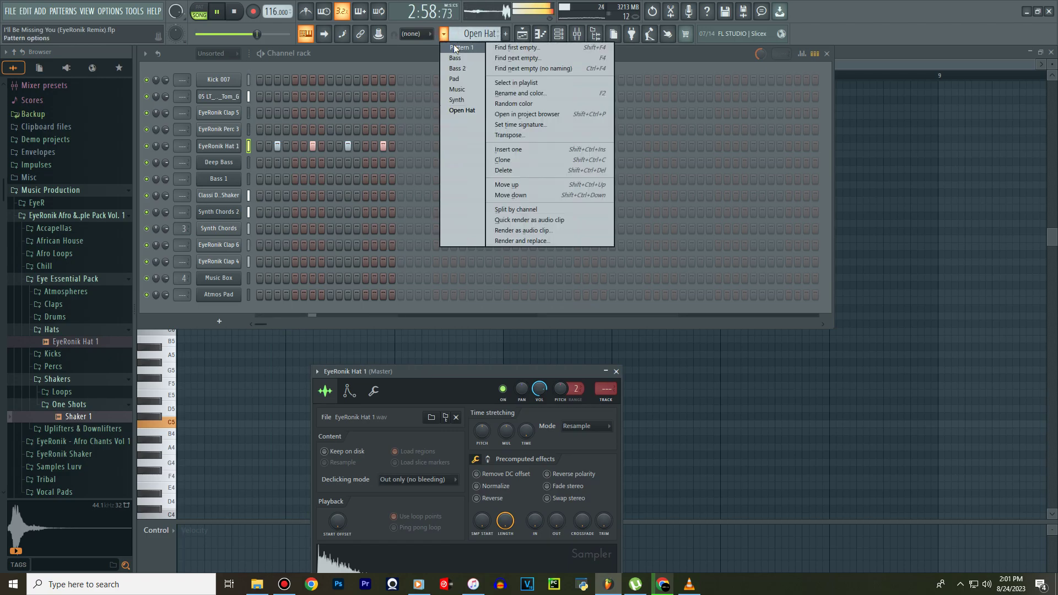
click(462, 50)
key(space)
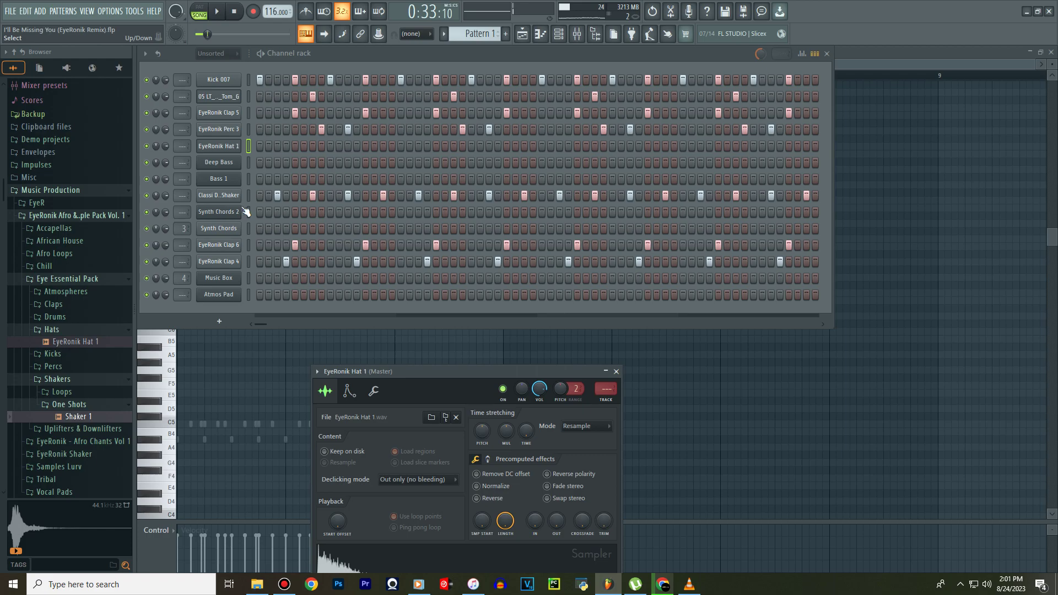
drag(93, 423, 220, 197)
click(221, 196)
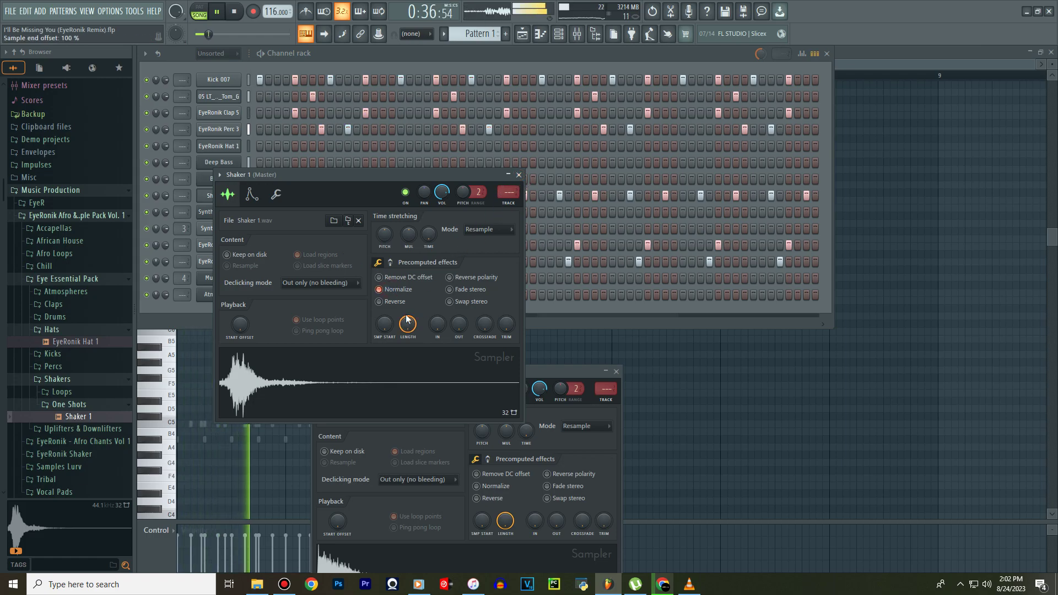
drag(385, 324, 385, 318)
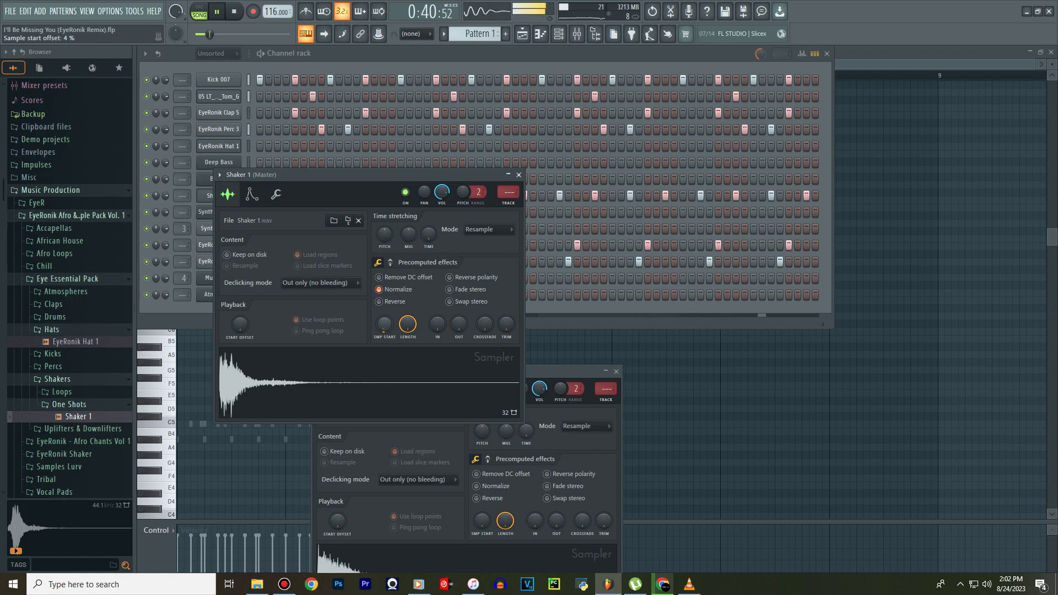
Play the playlist arrangement from bar 81, where the Open Hat clips begin.
click(524, 34)
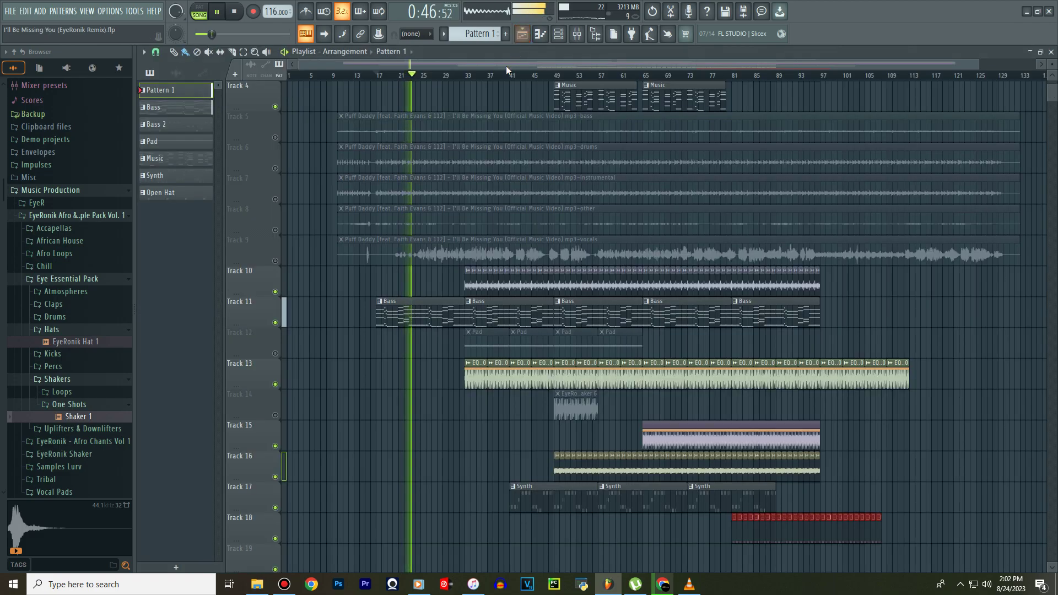
drag(515, 67, 622, 61)
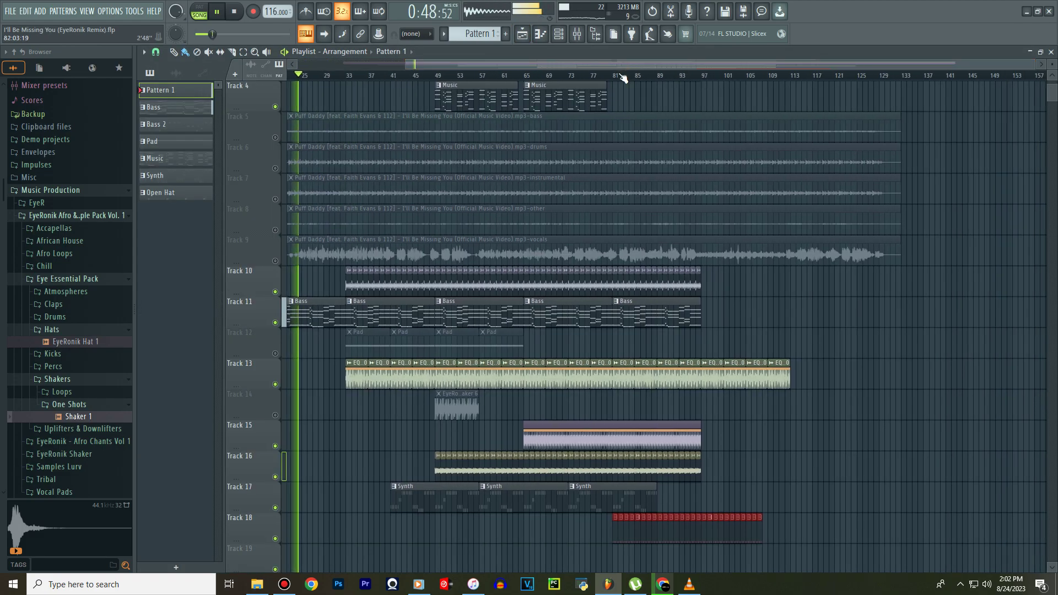
click(615, 76)
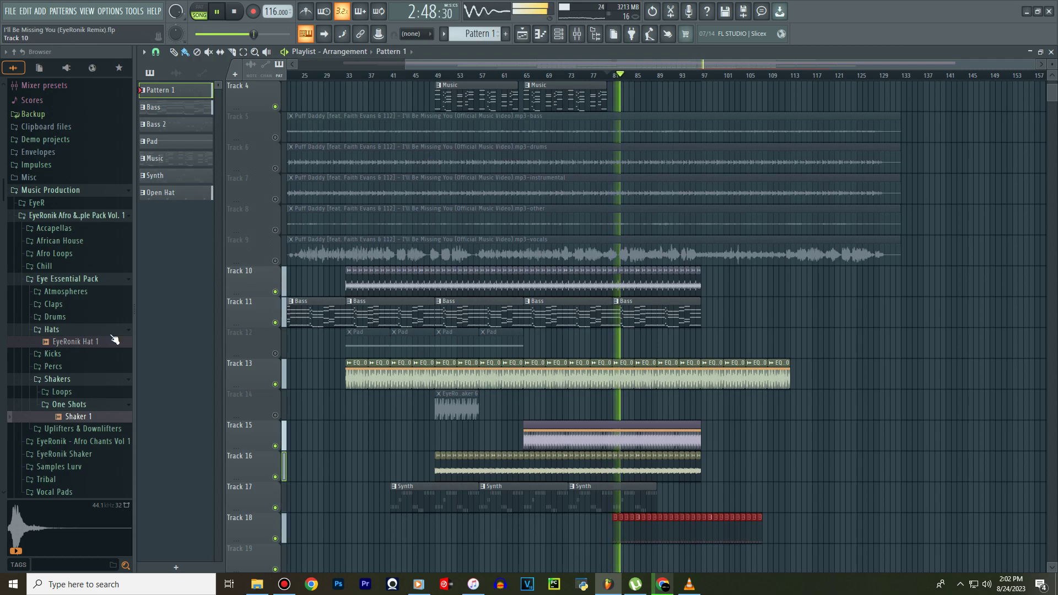
Collapse the open Eye Essential Pack, EyeRonik Afro sample pack and Sample Packs folders in the browser.
click(69, 406)
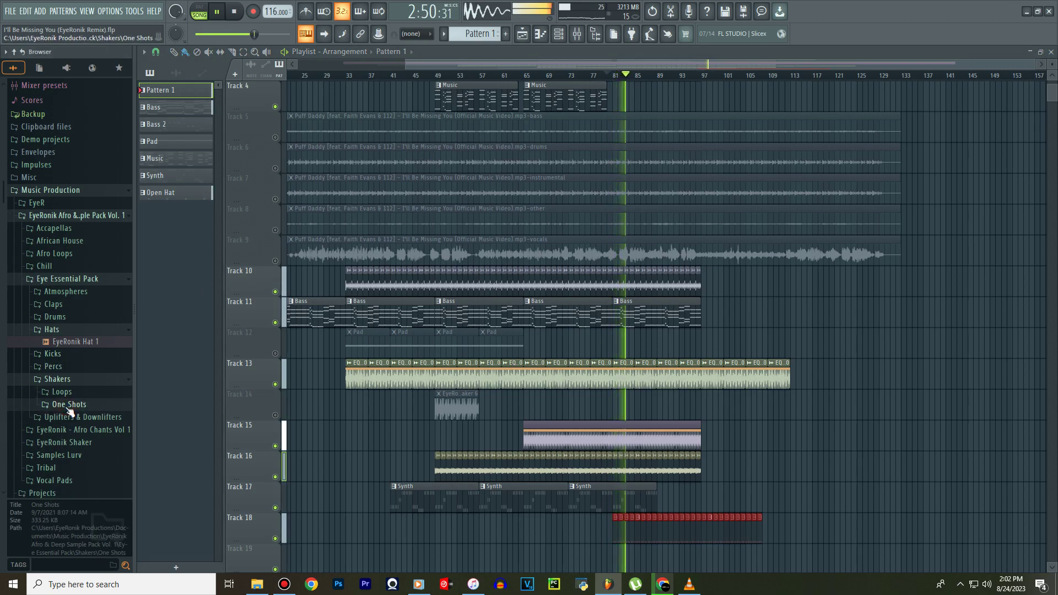
click(60, 331)
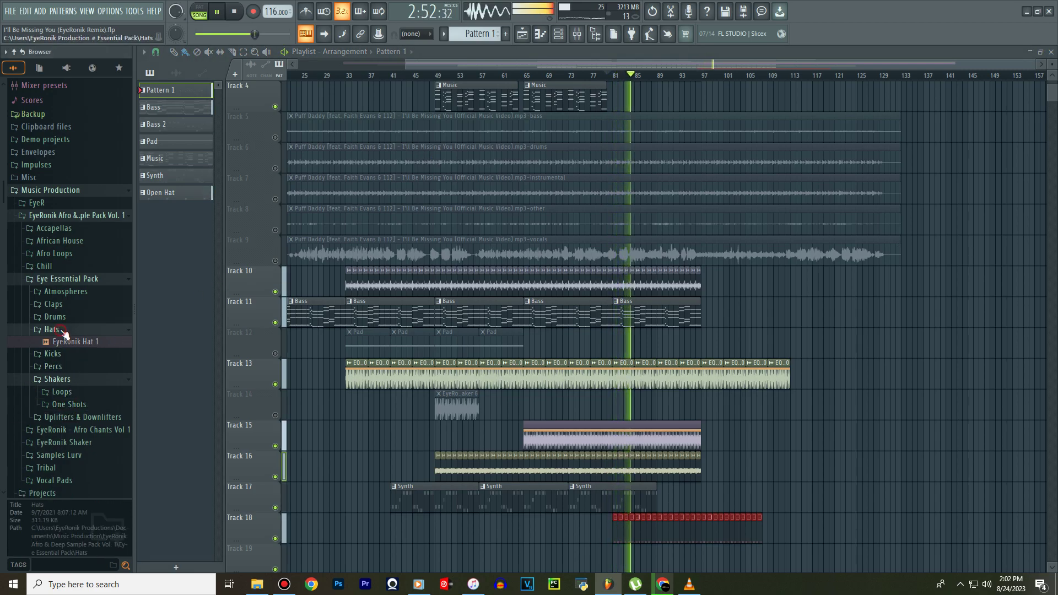
click(67, 279)
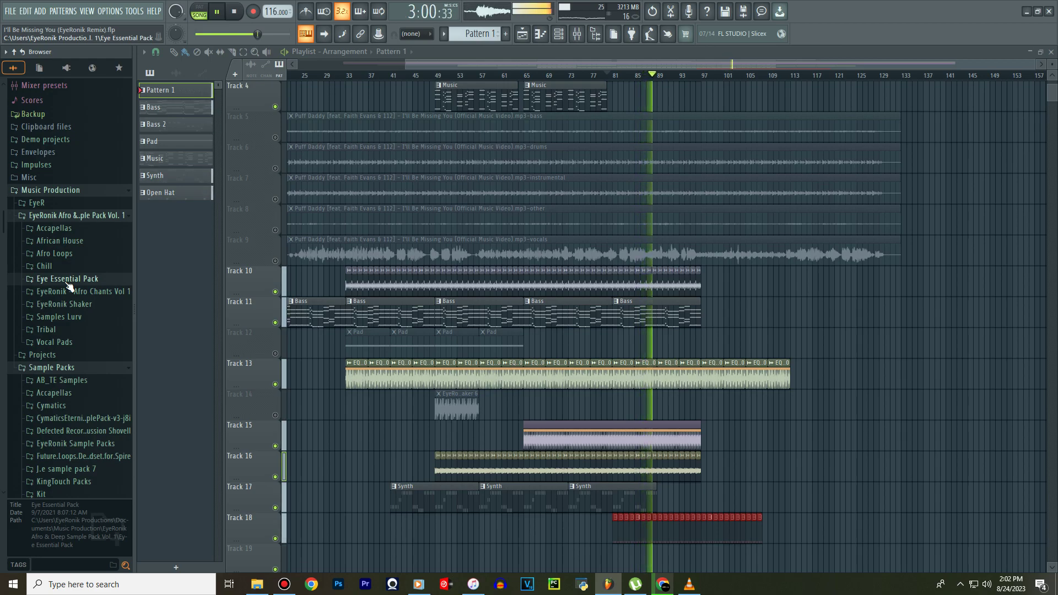
click(55, 216)
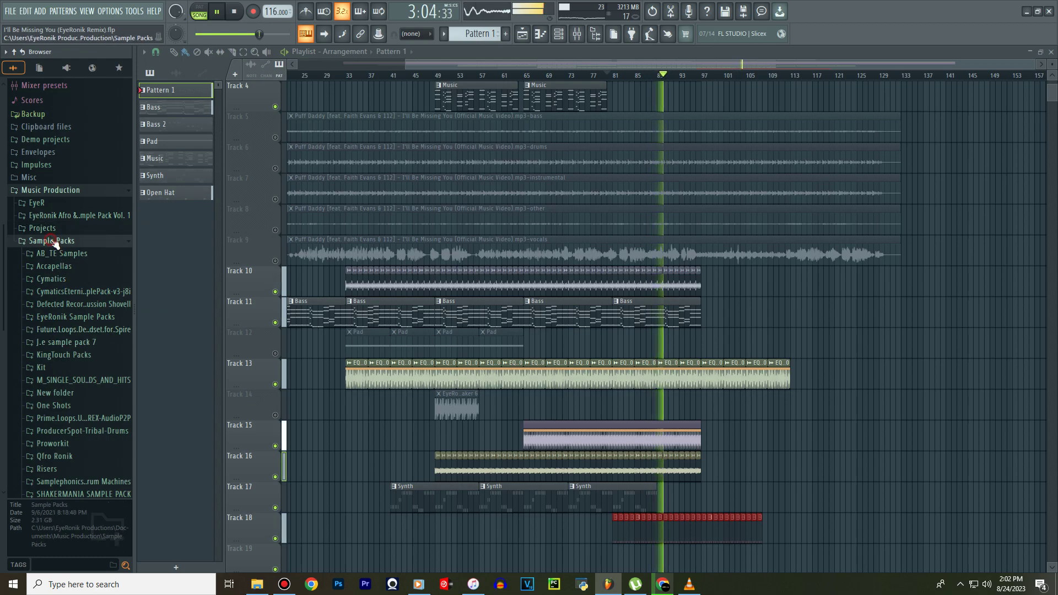
click(54, 241)
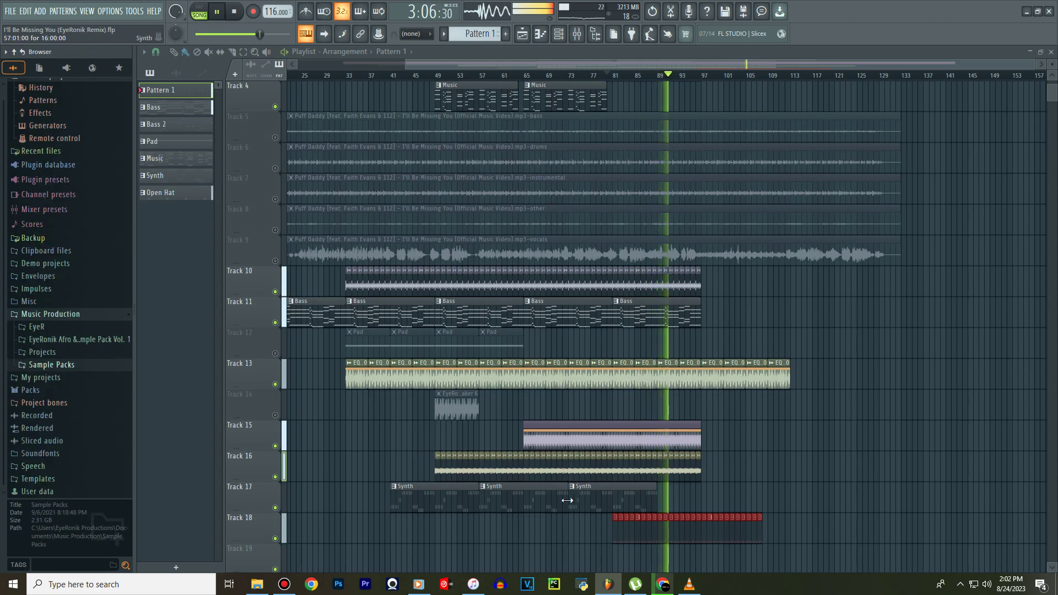
Switch to Chrome, resume the failed Snowfall.S01E08 download, and return to FL Studio.
click(661, 585)
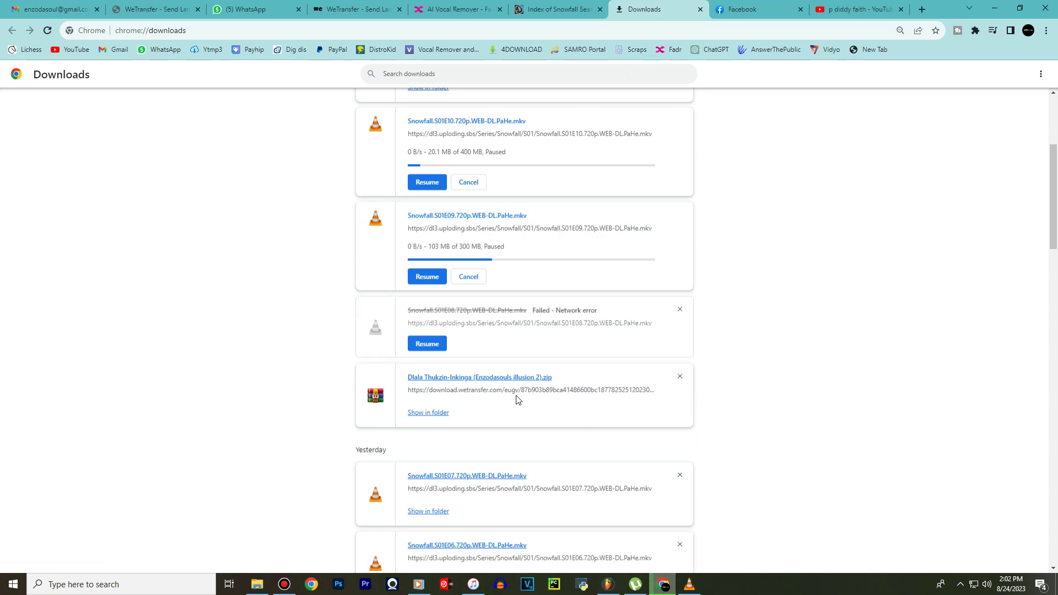
click(435, 342)
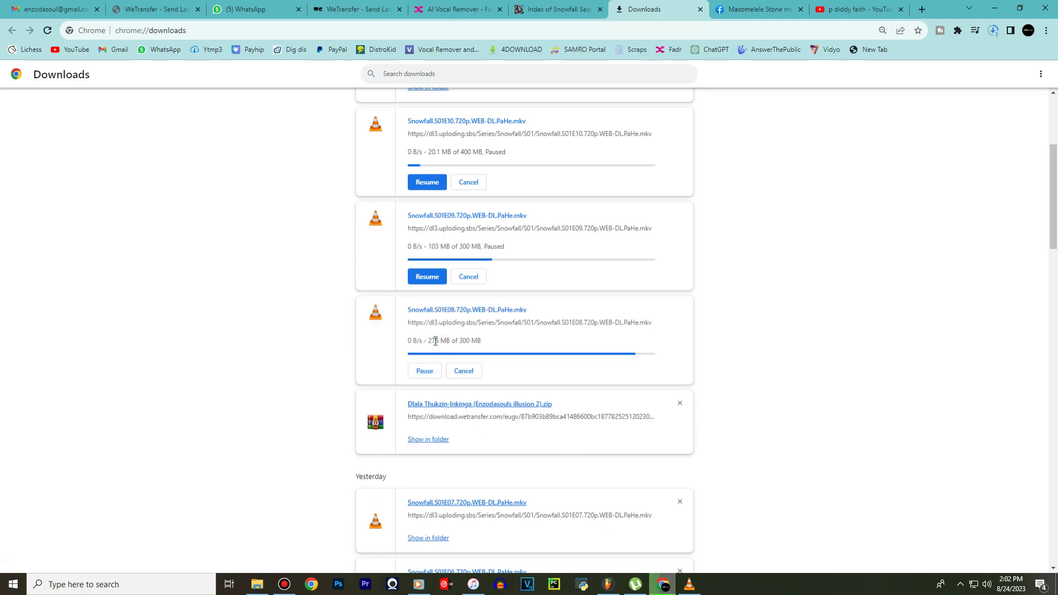
click(608, 586)
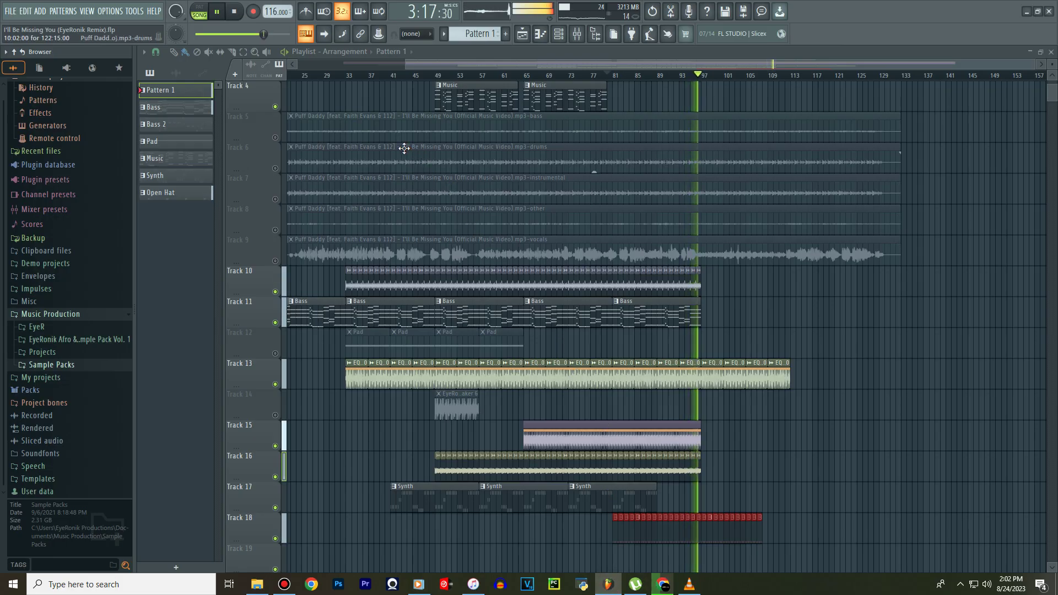
Restart playback of the arrangement from about bar 17 and unmute the vocals on Track 9.
key(space)
drag(476, 63, 402, 67)
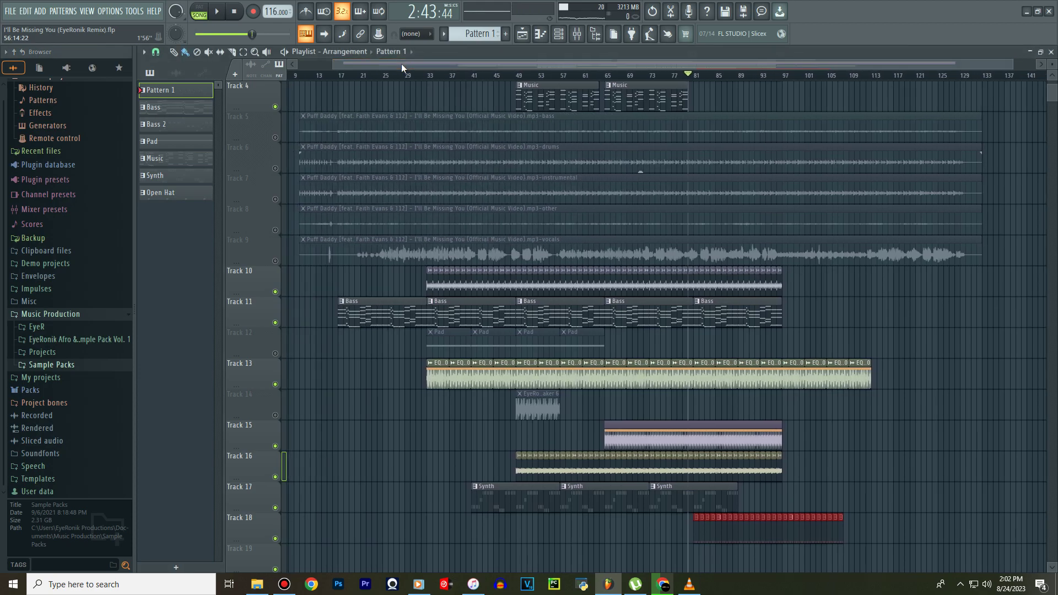
click(343, 75)
key(space)
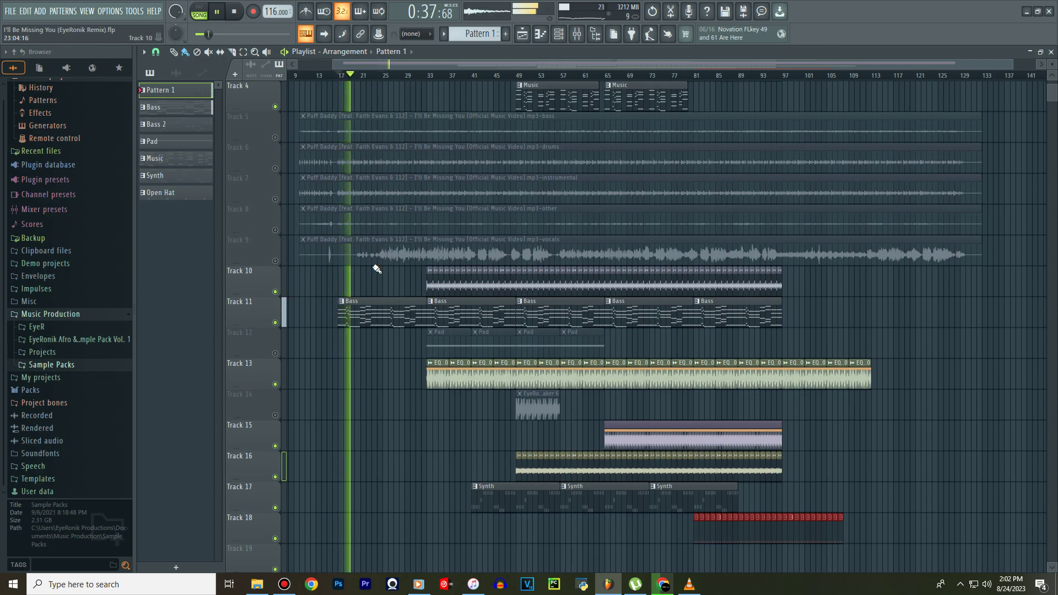
click(401, 255)
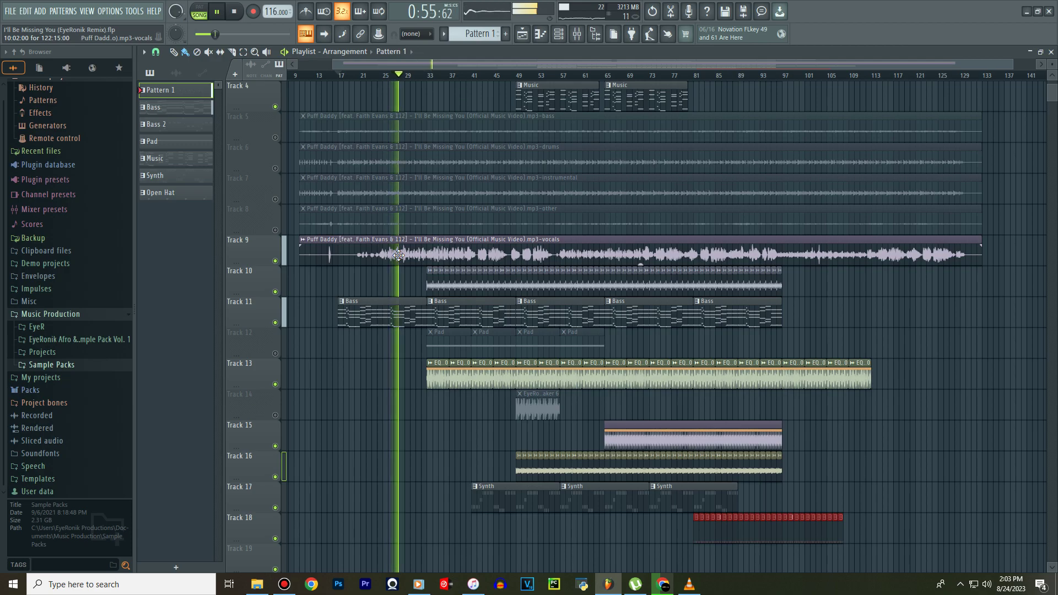
Open the Bass pattern and copy the notes of its Synth Chords channel.
double_click(459, 324)
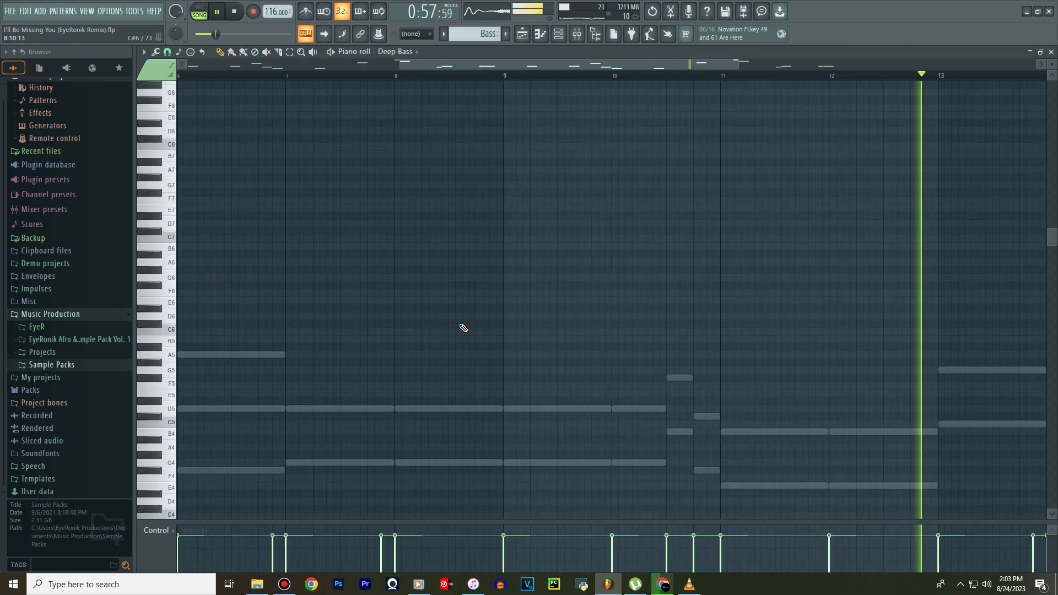
click(559, 34)
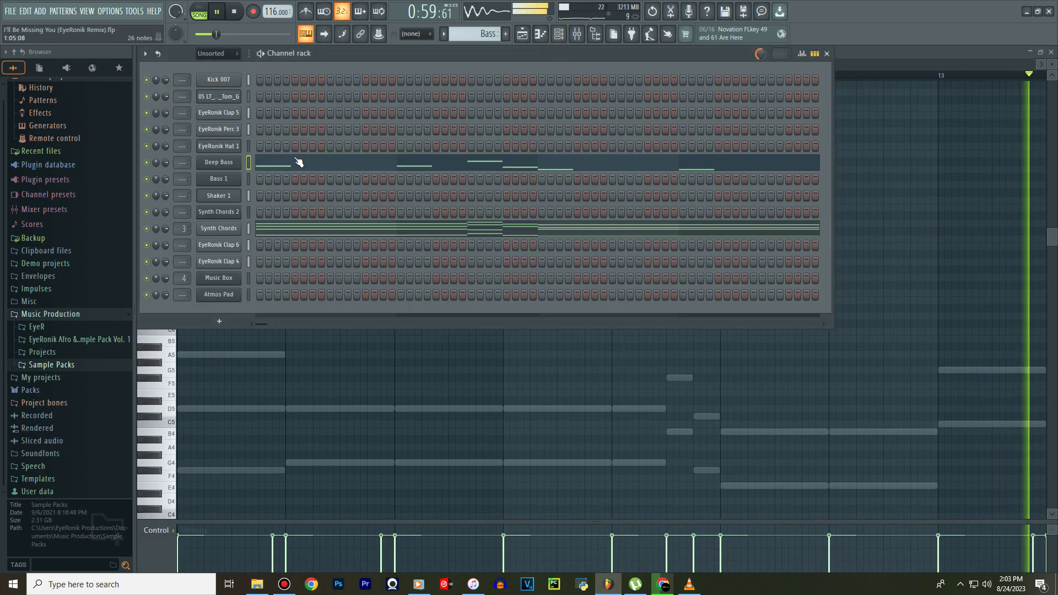
right_click(253, 230)
click(363, 236)
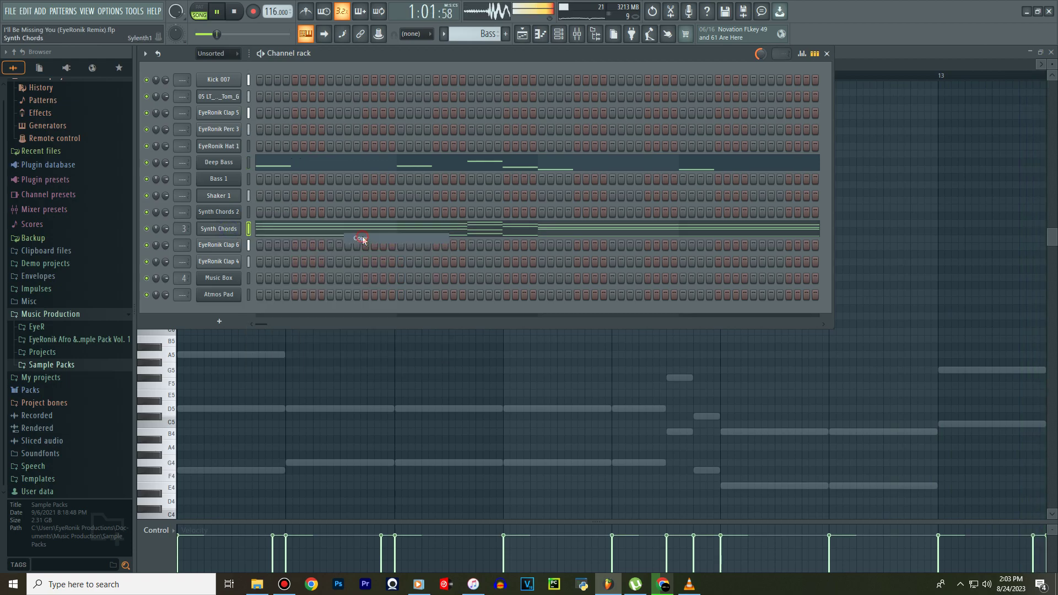
click(220, 324)
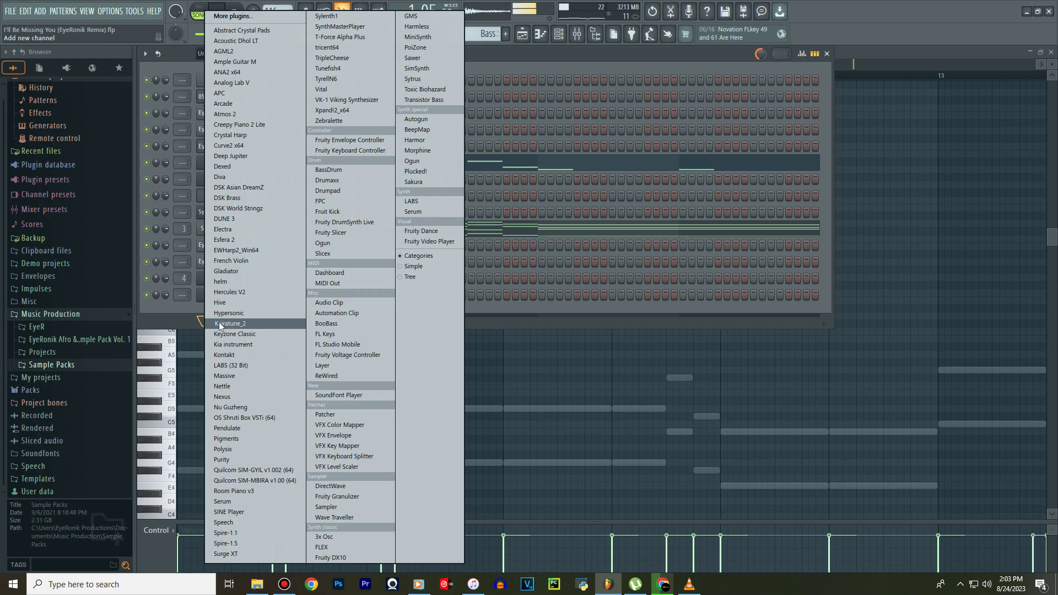
click(198, 311)
right_click(223, 229)
click(358, 242)
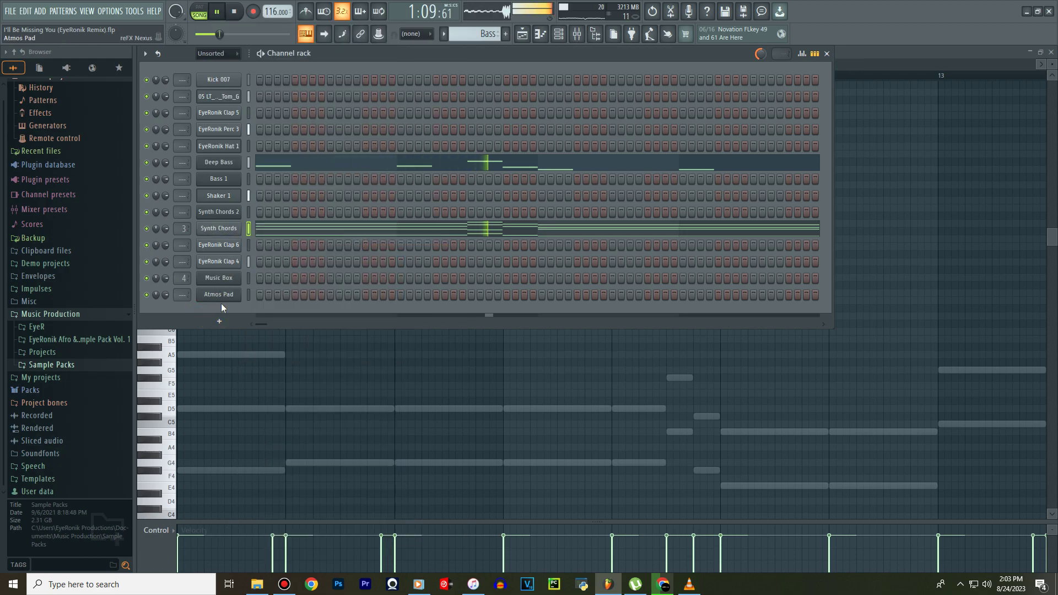
Open the Pad pattern from its Track 12 clip and paste the copied chord notes into the Atmos Pad channel.
click(445, 34)
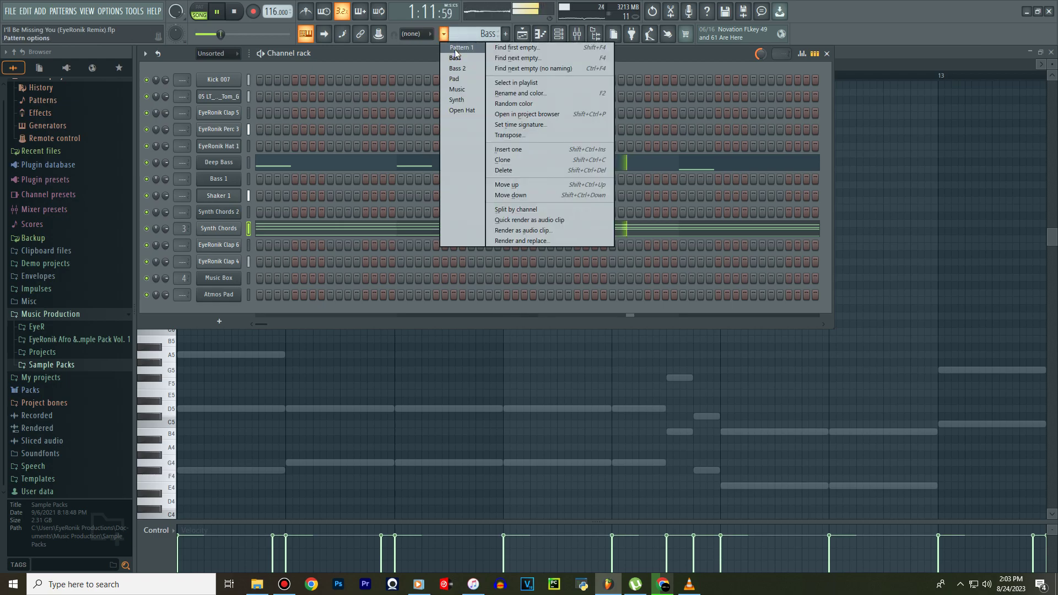
click(458, 48)
click(522, 34)
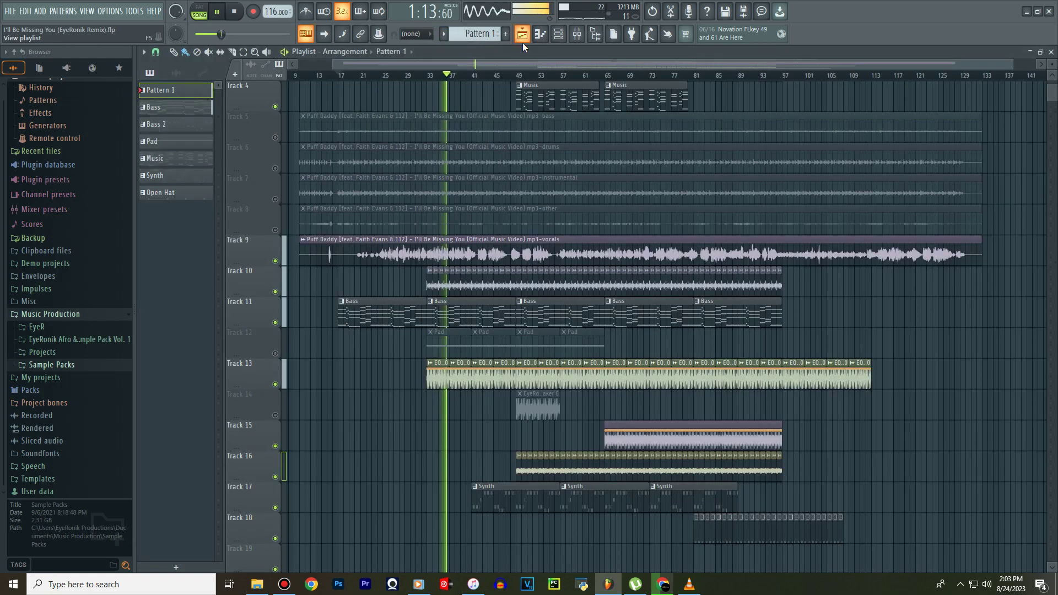
double_click(460, 339)
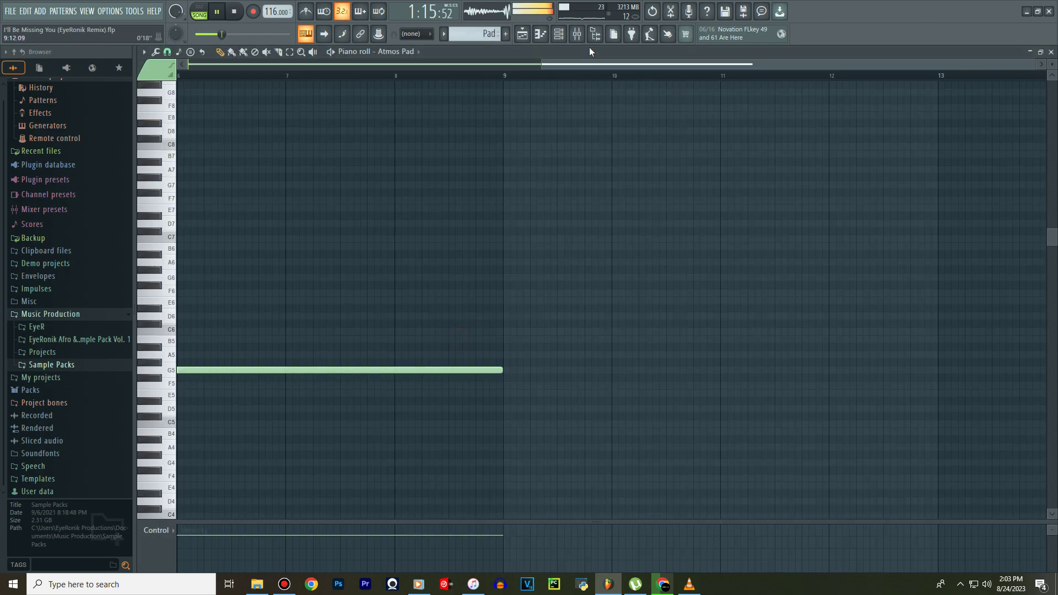
click(567, 37)
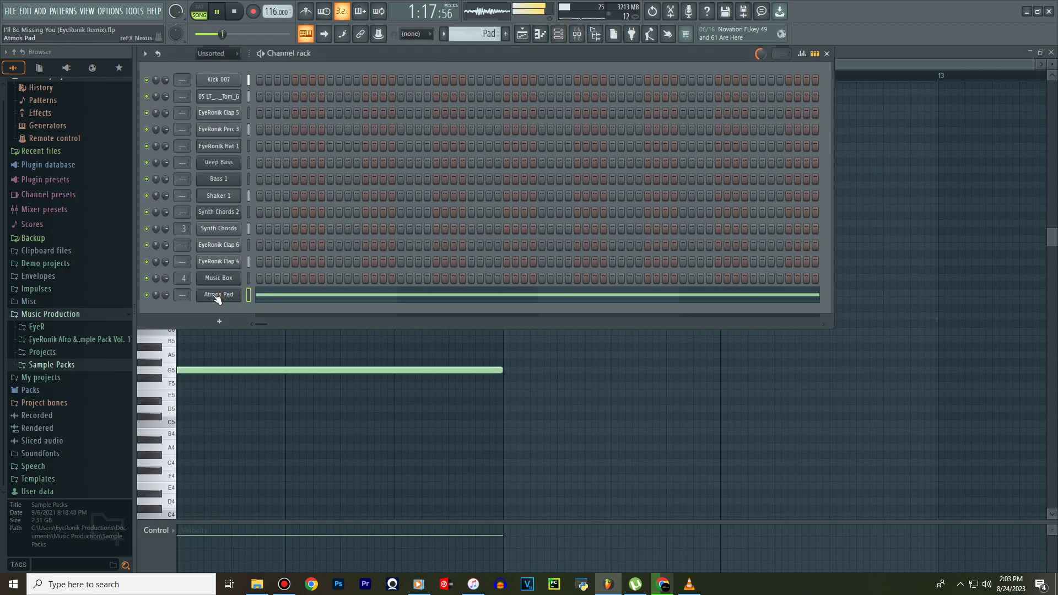
right_click(218, 299)
mouse_move(276, 292)
click(373, 312)
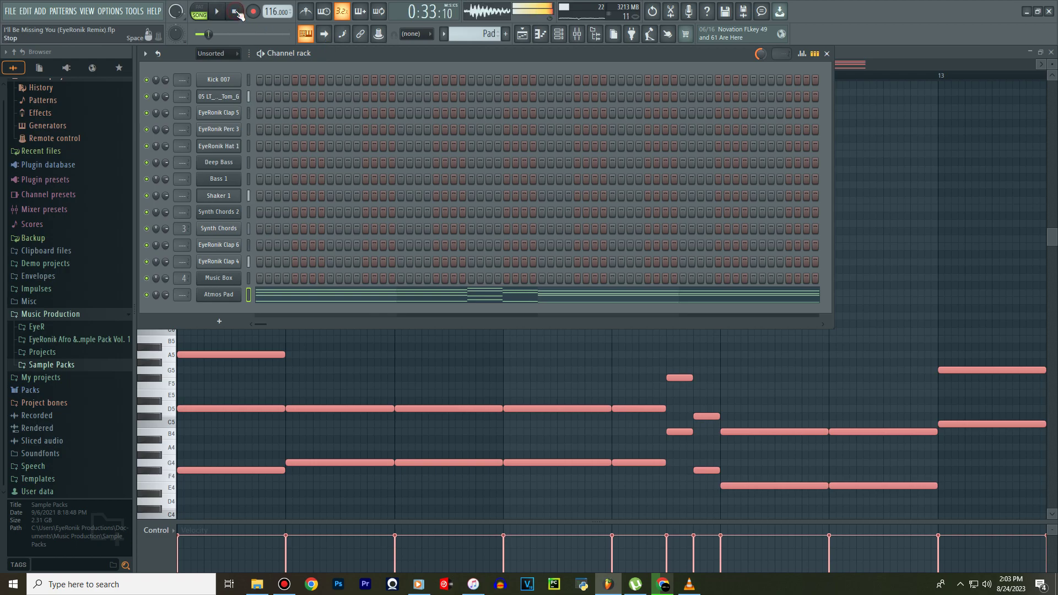
Check the Atmos Pad's Nexus preset, and play the Pad pattern on its own with its notes shown in the piano roll.
click(276, 297)
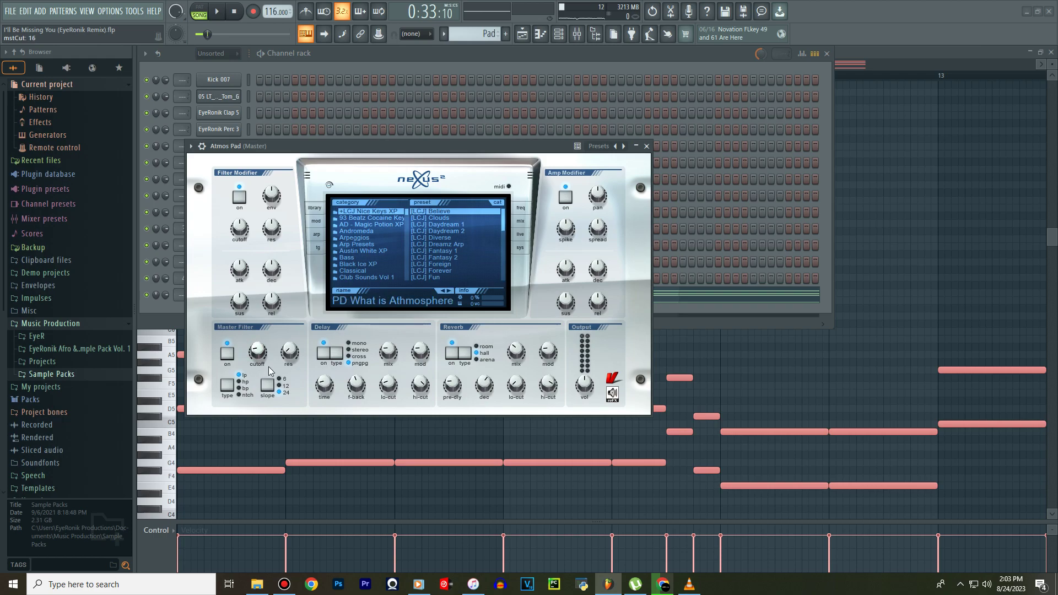
click(647, 146)
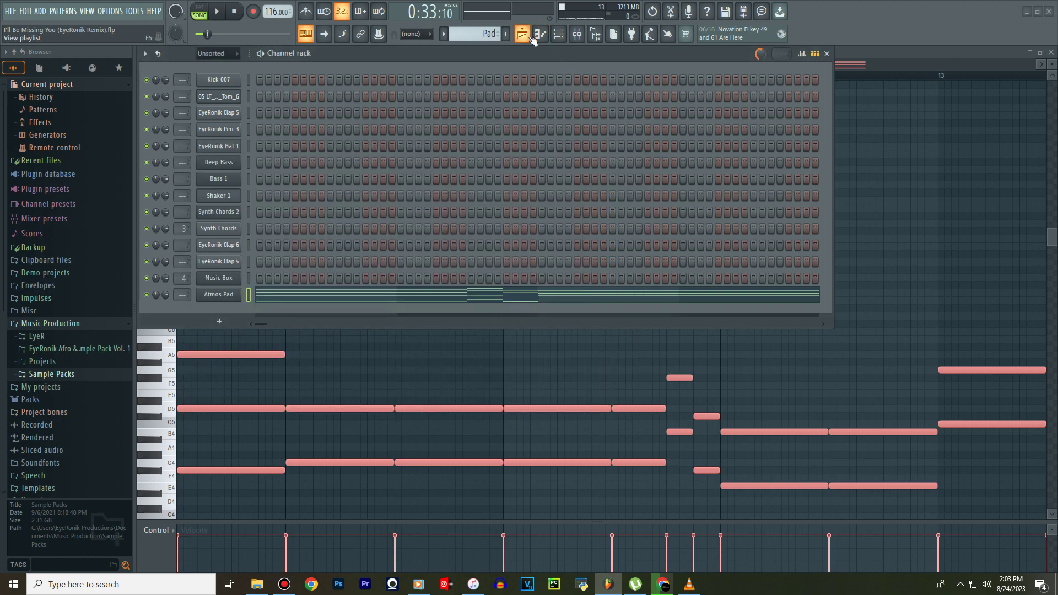
click(216, 11)
click(404, 292)
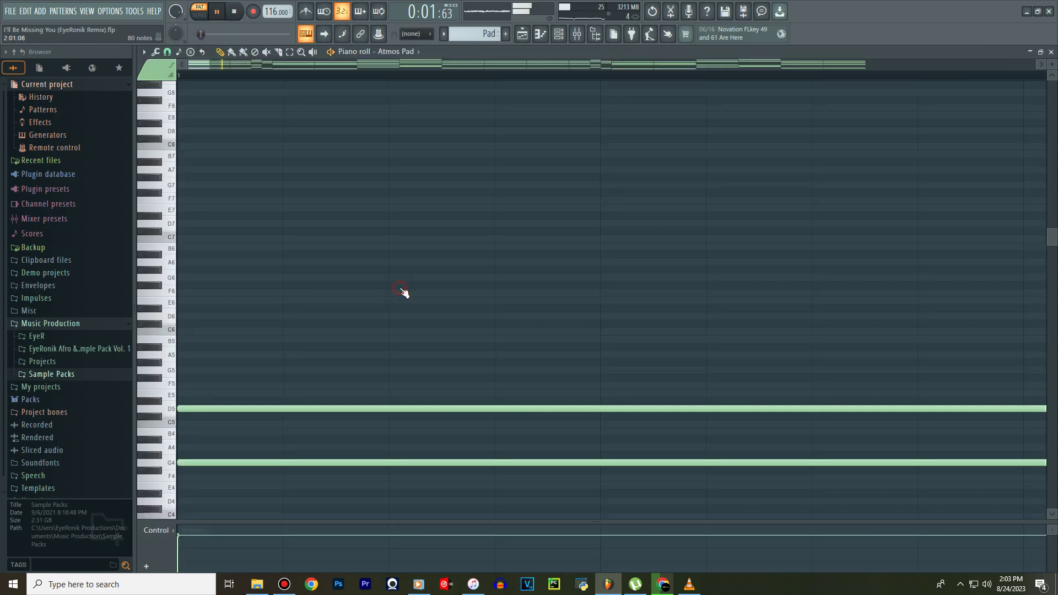
Raise all Atmos Pad notes in the Pad pattern by two octaves while playing the pattern.
key(space)
key(ctrl+Up)
key(space)
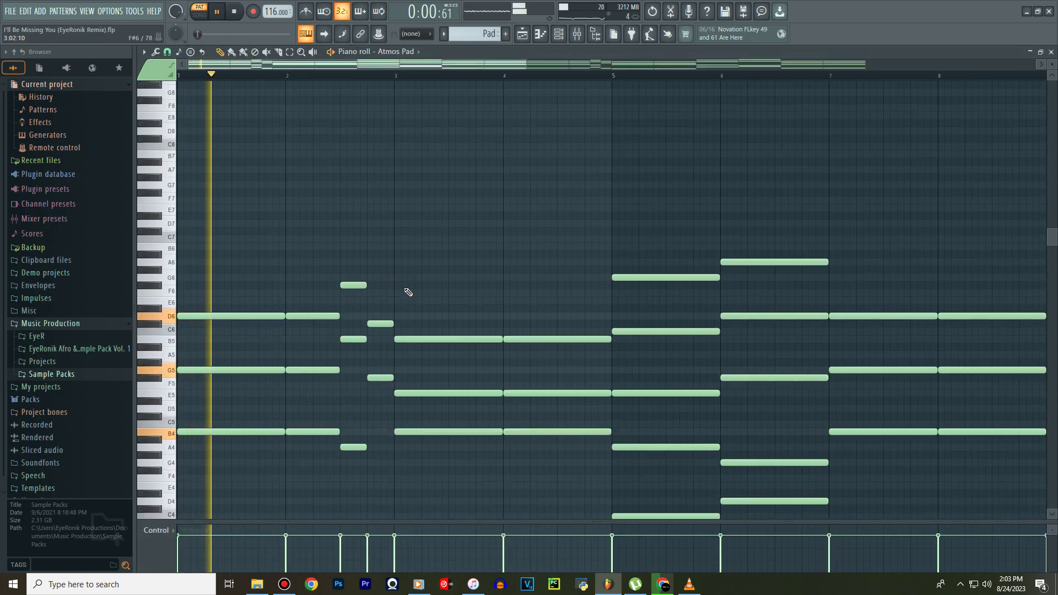
scroll(453, 80, down, 5)
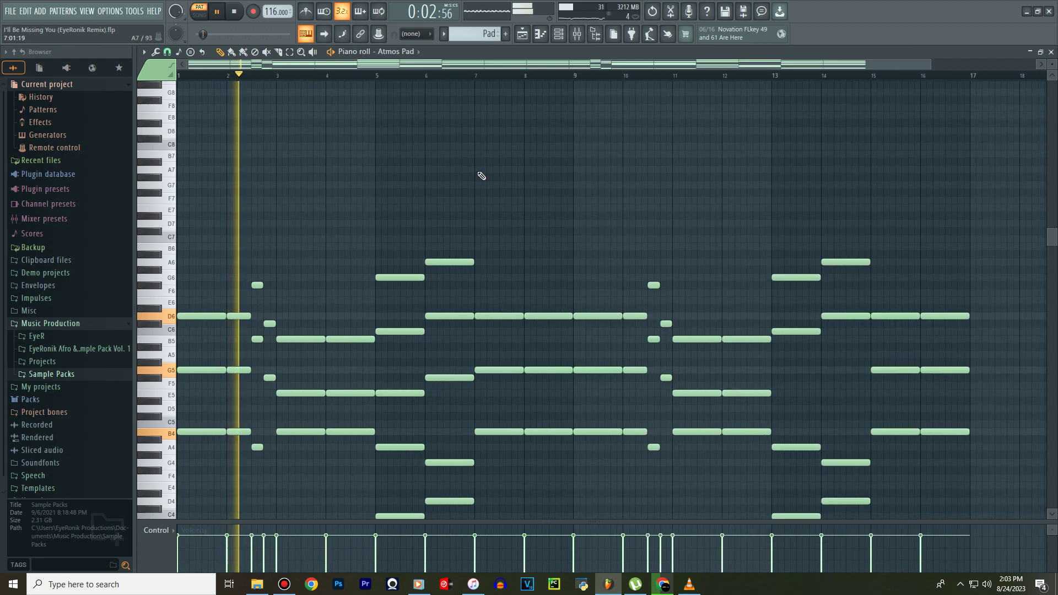
scroll(479, 172, down, 3)
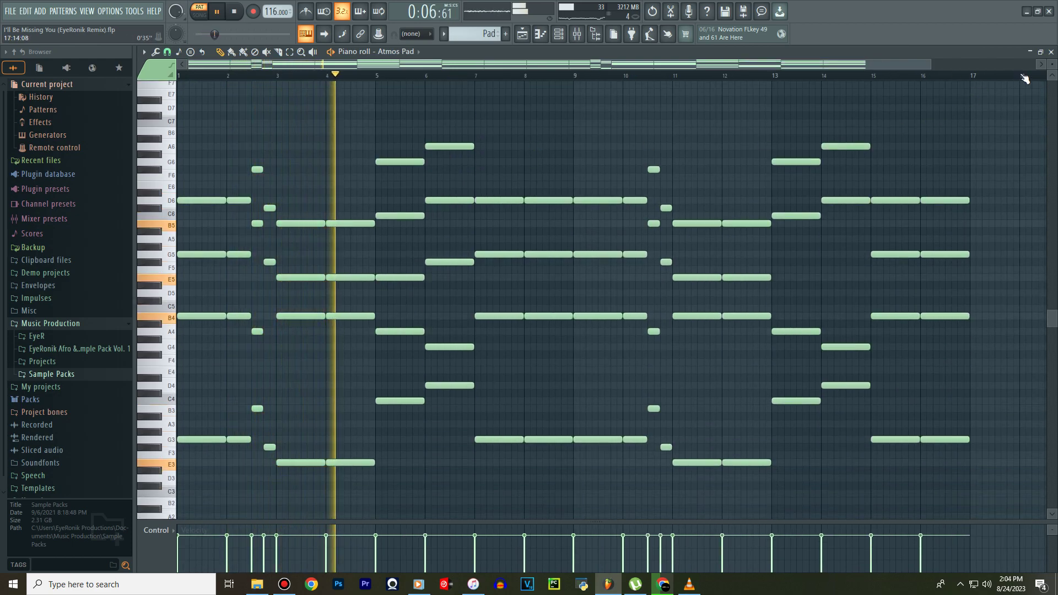
scroll(622, 184, down, 1)
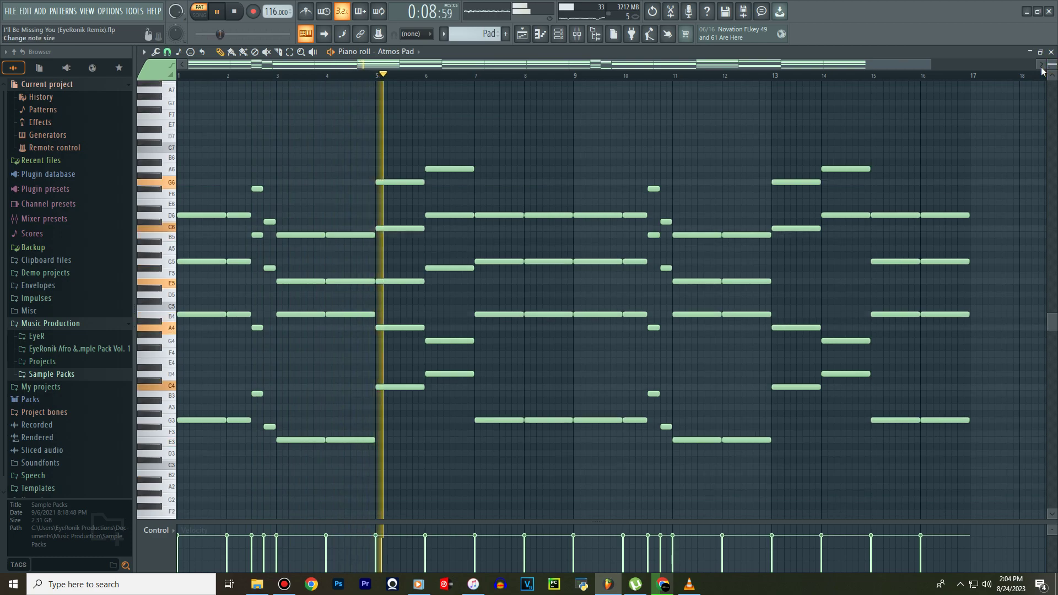
scroll(579, 192, down, 1)
scroll(579, 192, up, 1)
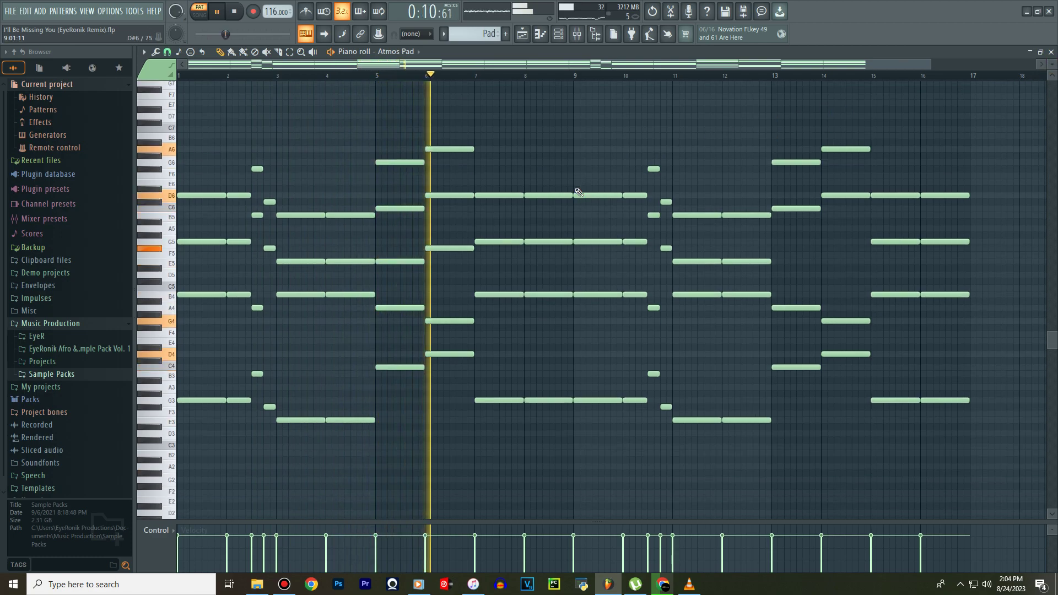
key(ctrl+Up)
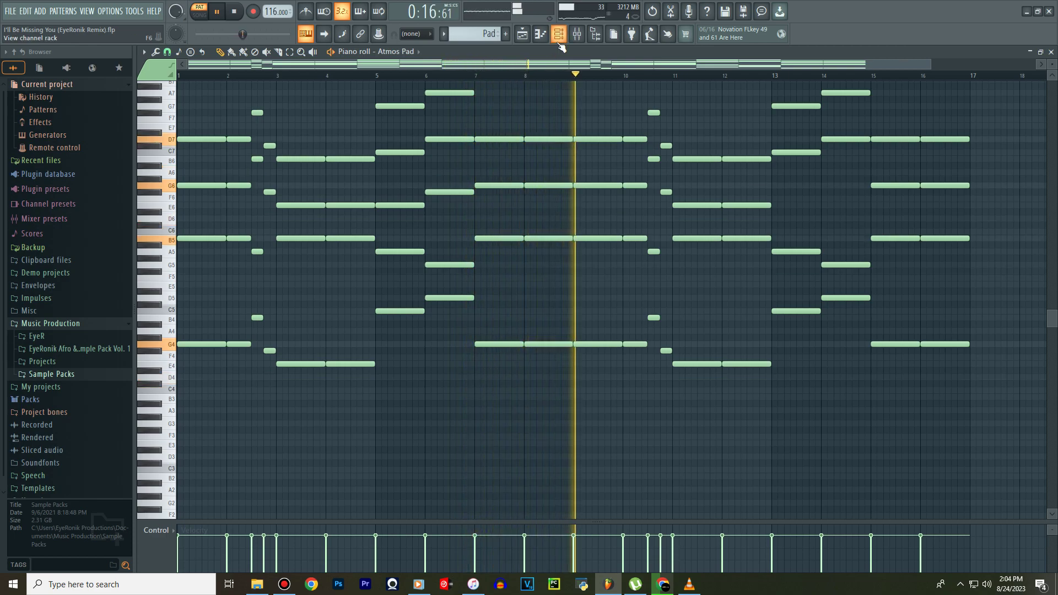
Set the master filter cutoff of the Atmos Pad's Nexus to 40 and return to its piano roll.
key(F6)
click(224, 295)
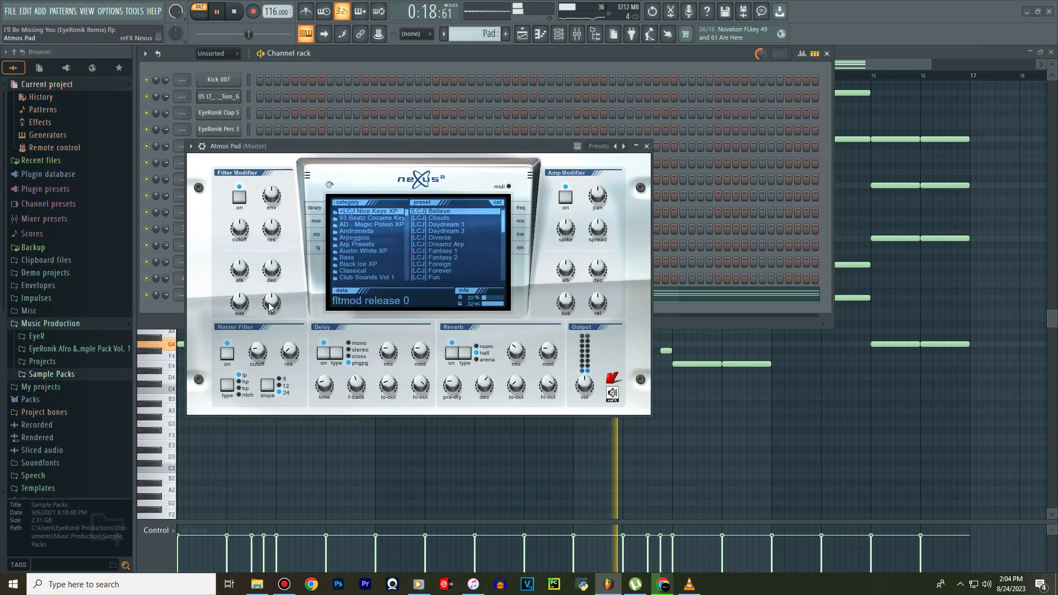
drag(261, 350, 263, 330)
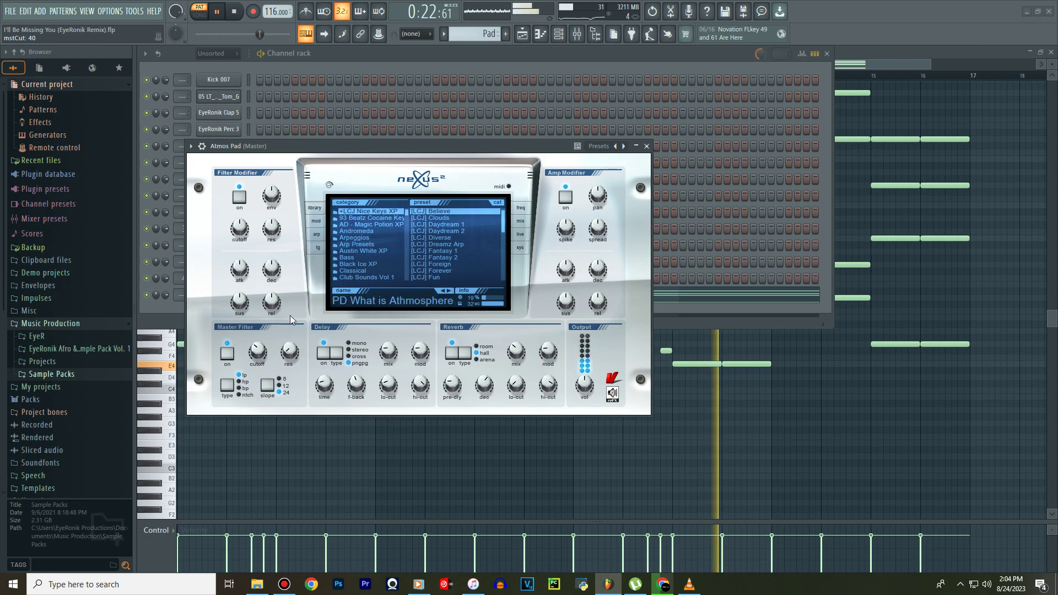
click(646, 146)
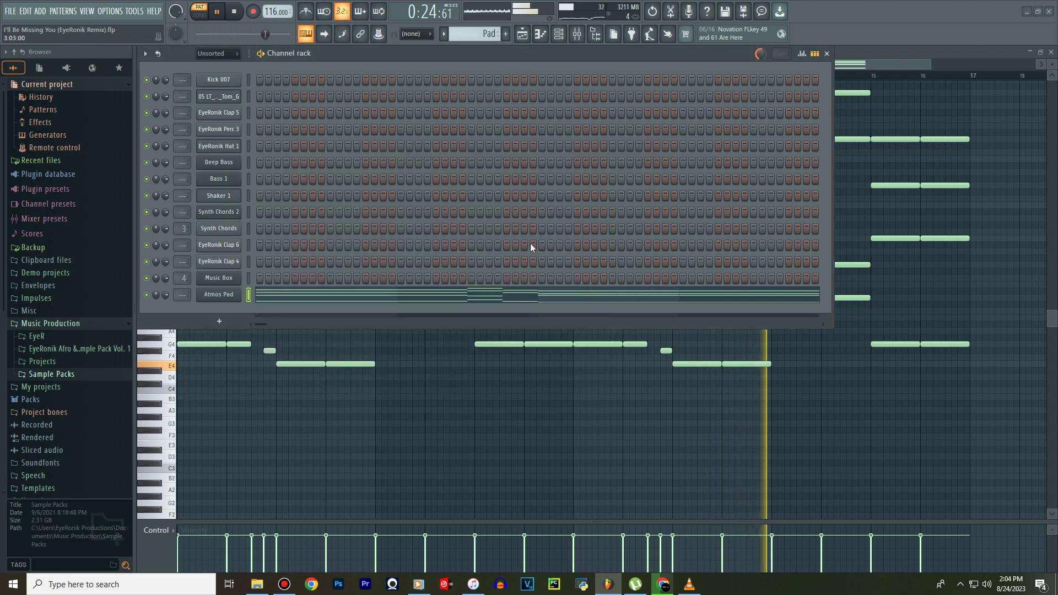
click(414, 299)
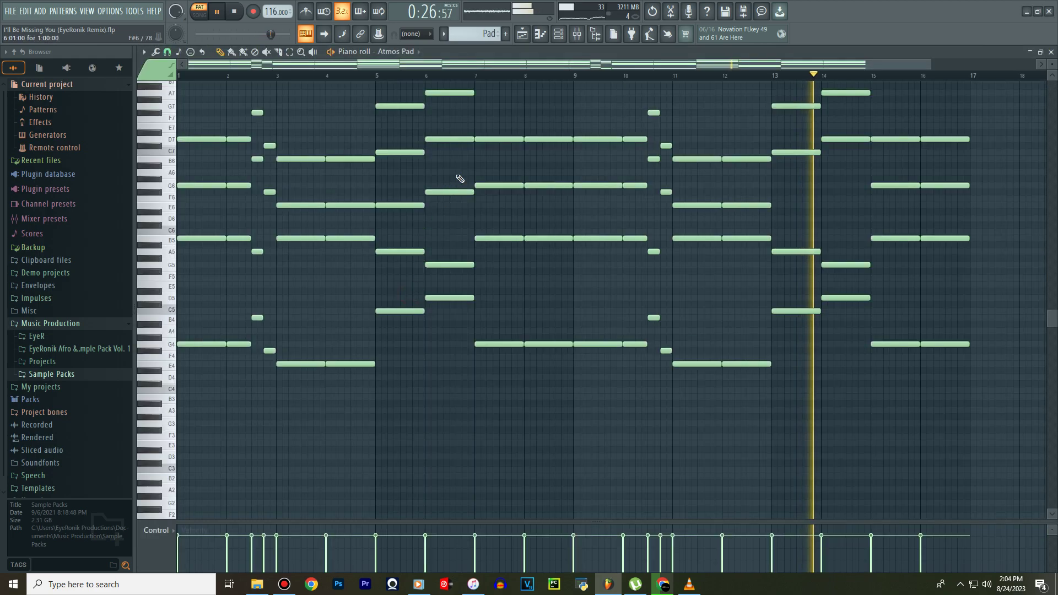
Delete the short passing notes at the end of bars 2 and 10 and lengthen the preceding chords to fill those bars.
scroll(702, 237, up, 3)
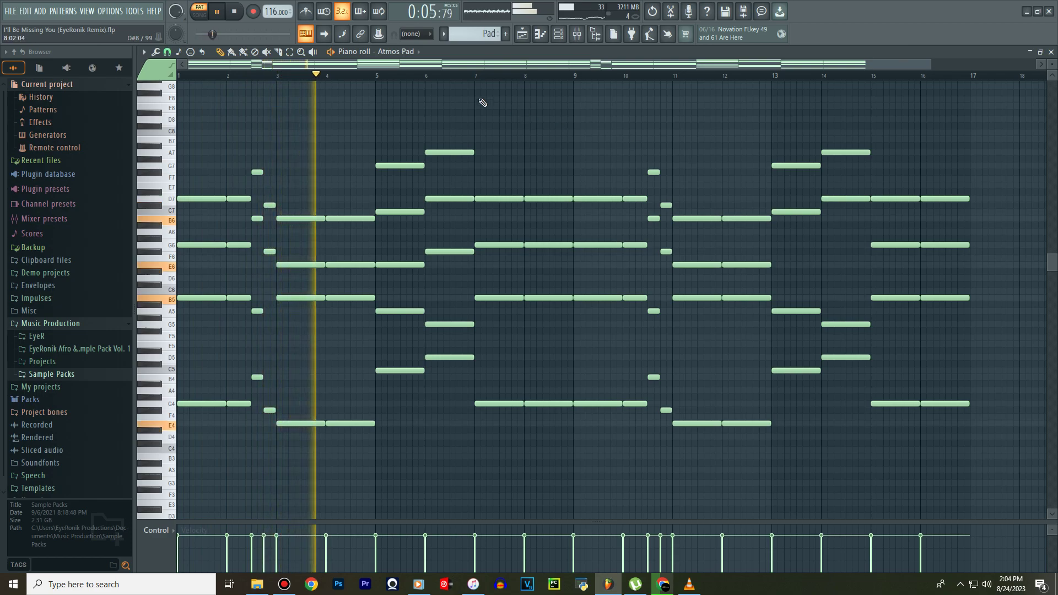
key(e)
drag(264, 164, 266, 424)
key(Delete)
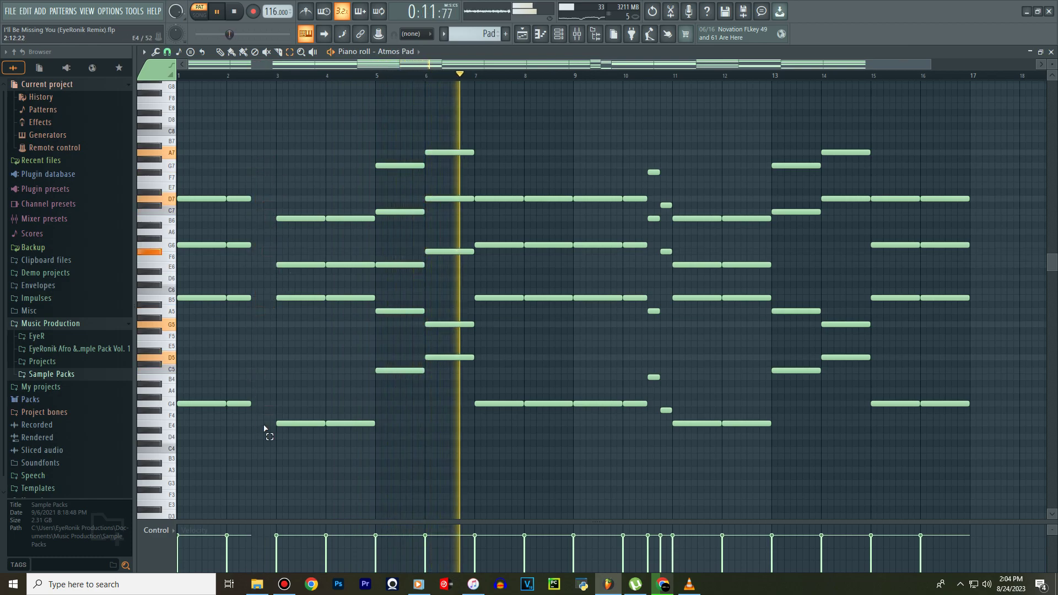
drag(667, 158, 656, 421)
key(Delete)
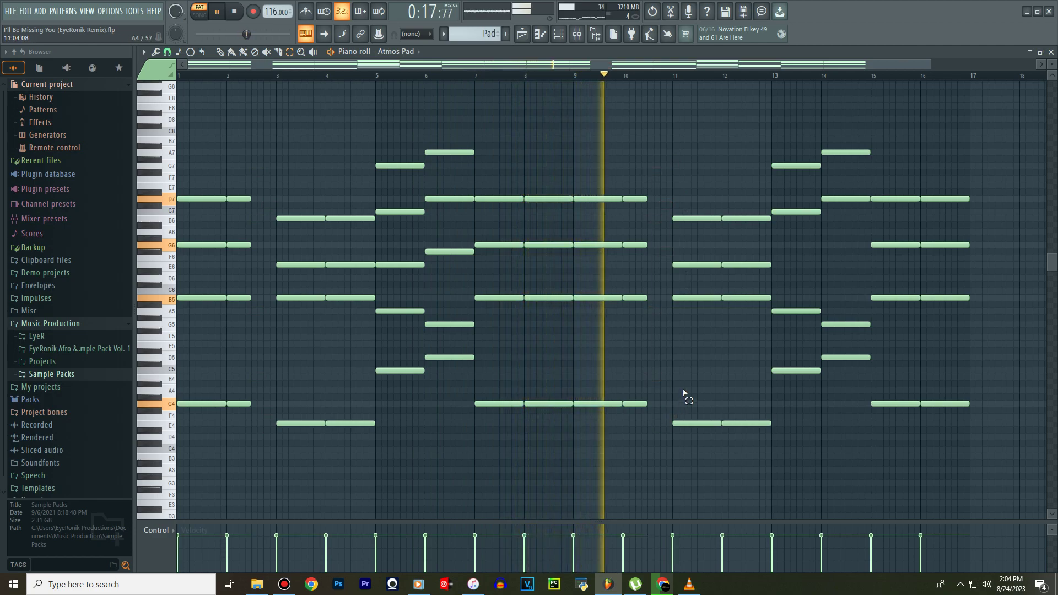
key(ctrl+z)
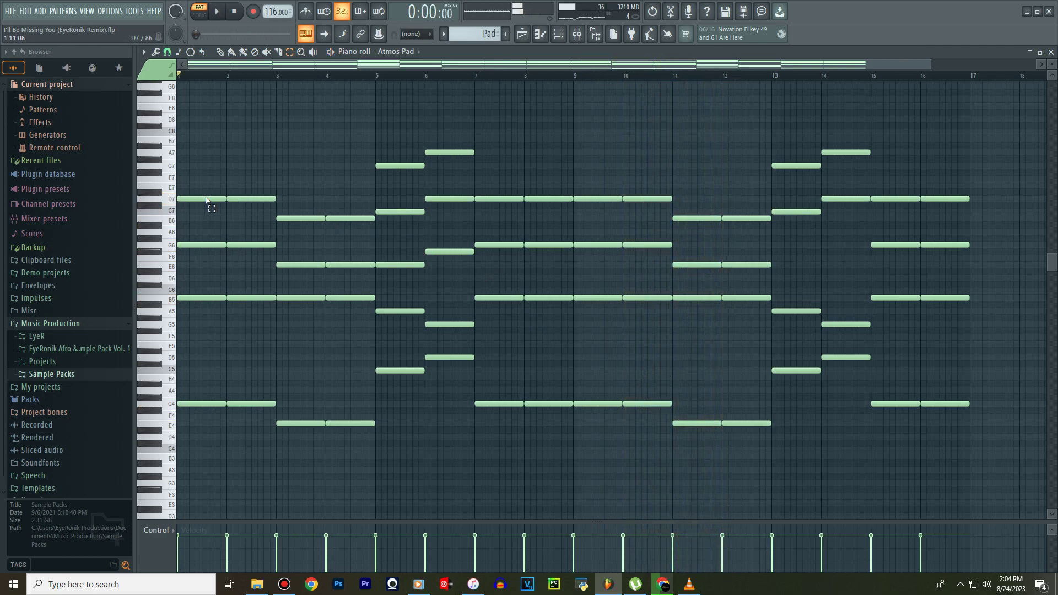
drag(166, 192, 164, 224)
key(ctrl+Down)
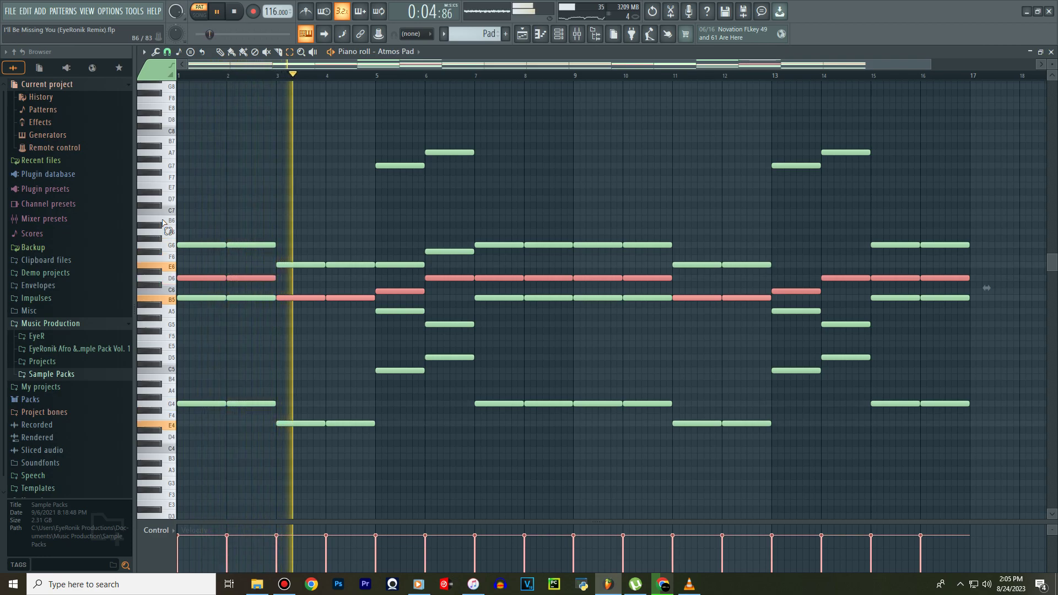
key(ctrl+Up)
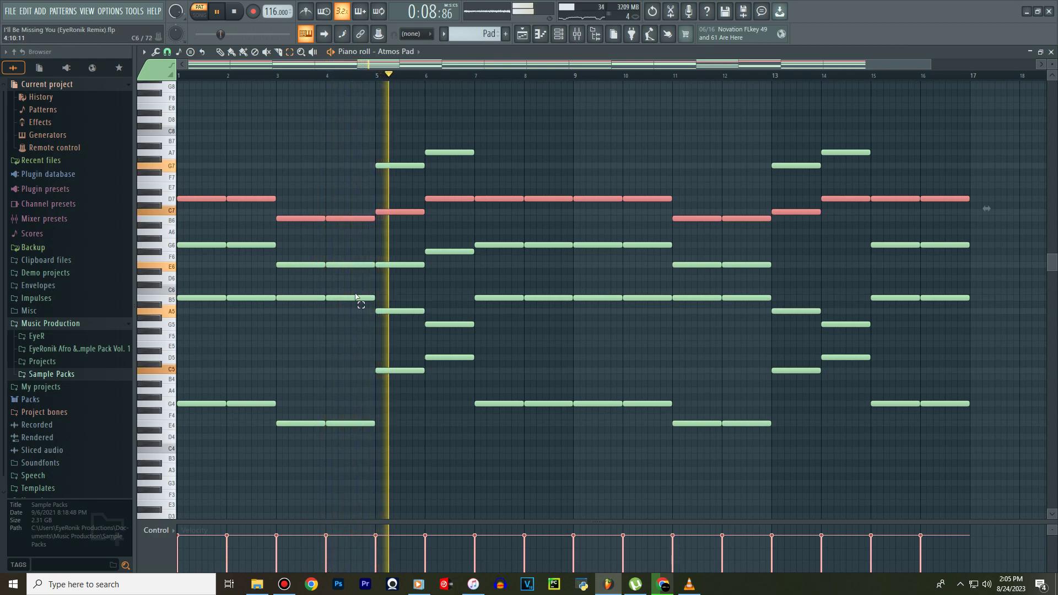
Delete the B5 notes in bars 3 and 4 and lower the notes between B6 and D7 by one octave.
drag(351, 294, 322, 312)
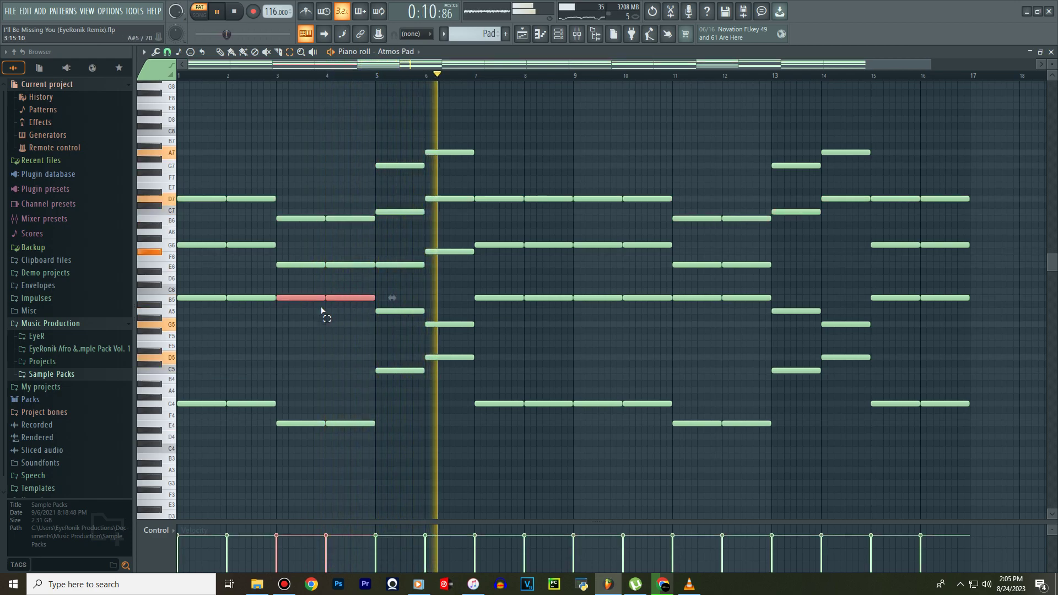
key(Delete)
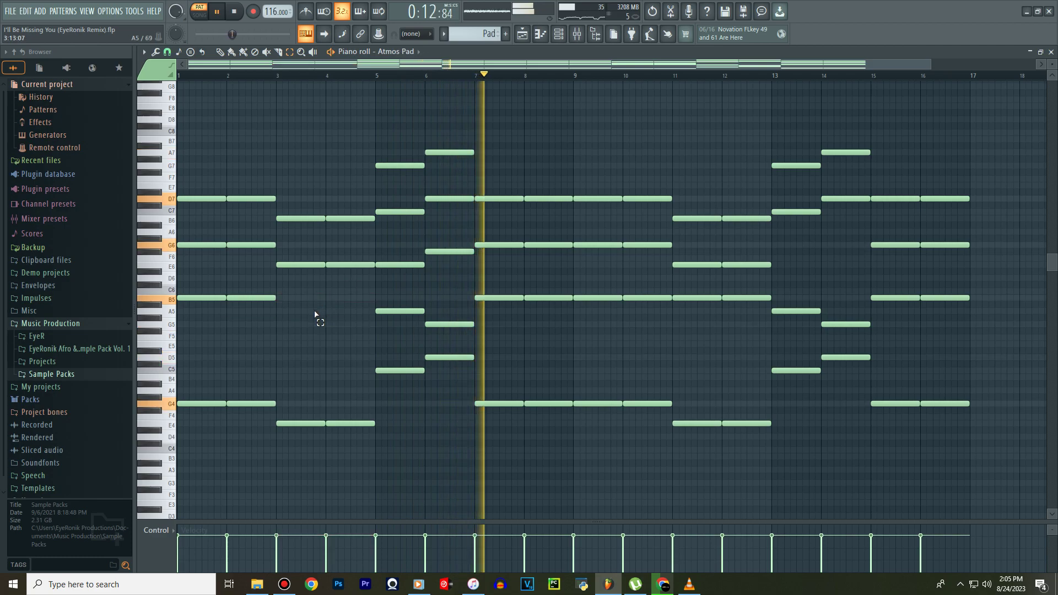
drag(164, 177, 164, 220)
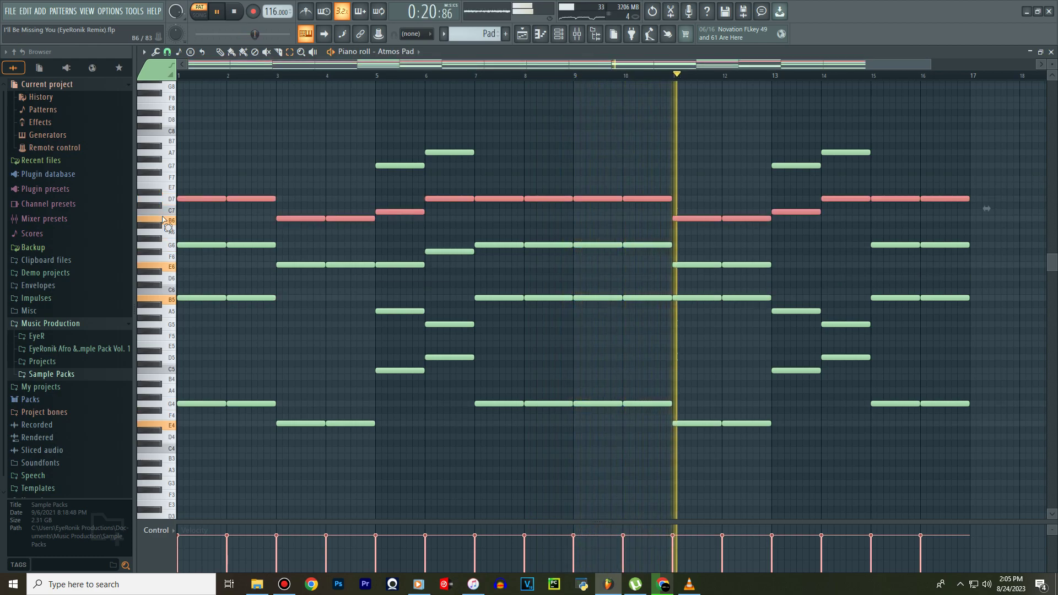
key(ctrl+Down)
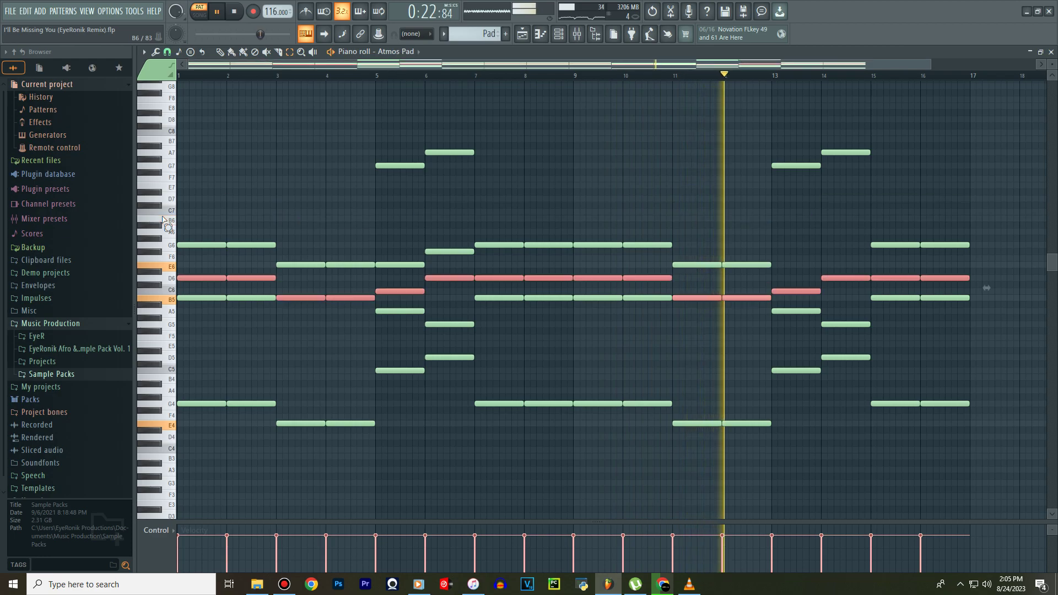
Clean up the overlapping B5 notes in bars 11 and 12, redrawing a one-bar B5 note in bar 11.
click(741, 298)
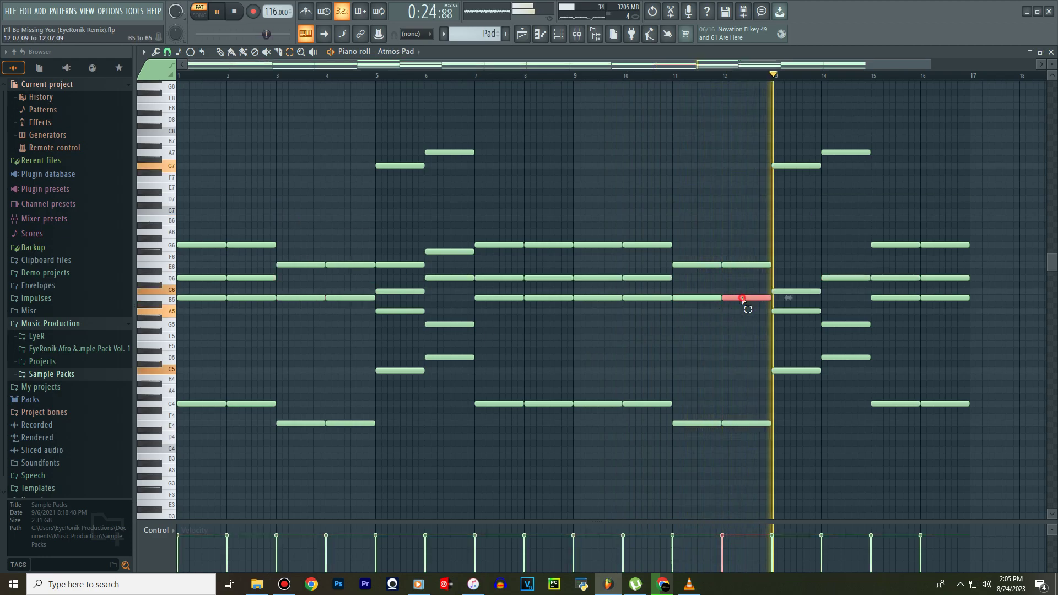
click(715, 298)
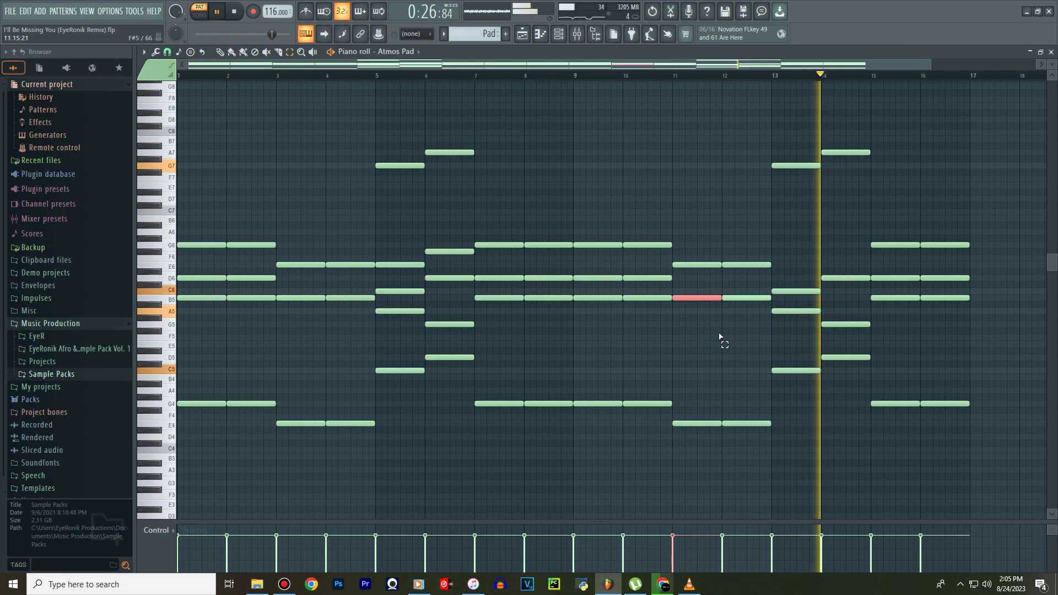
key(Delete)
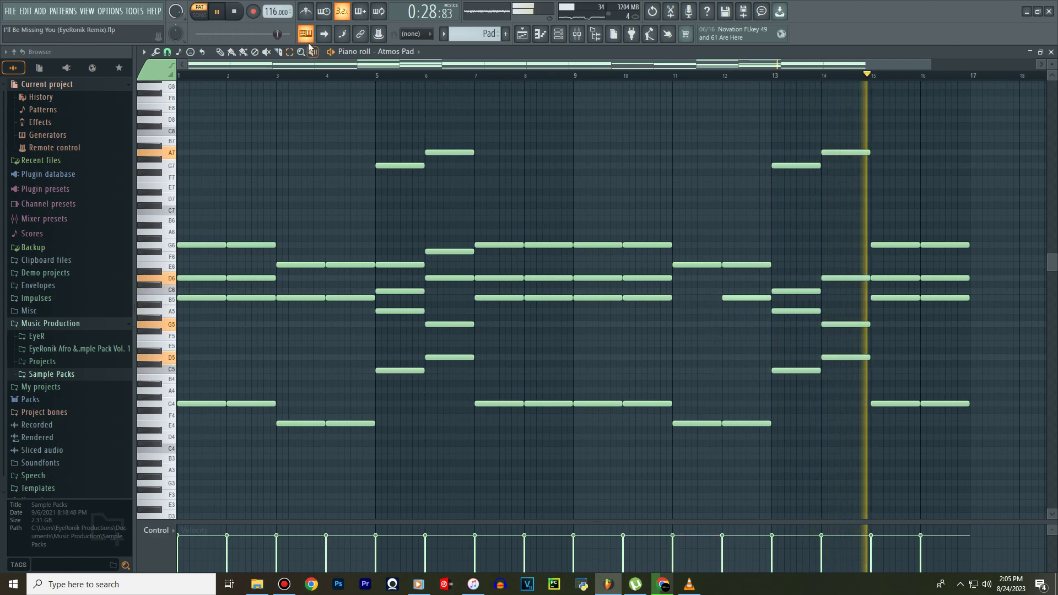
click(677, 297)
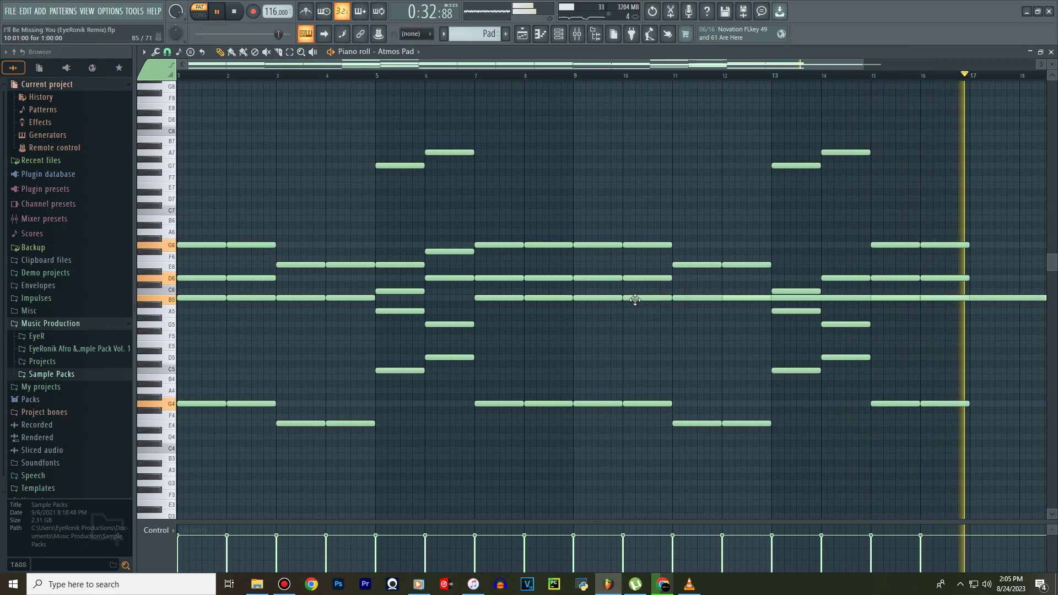
right_click(705, 299)
click(685, 298)
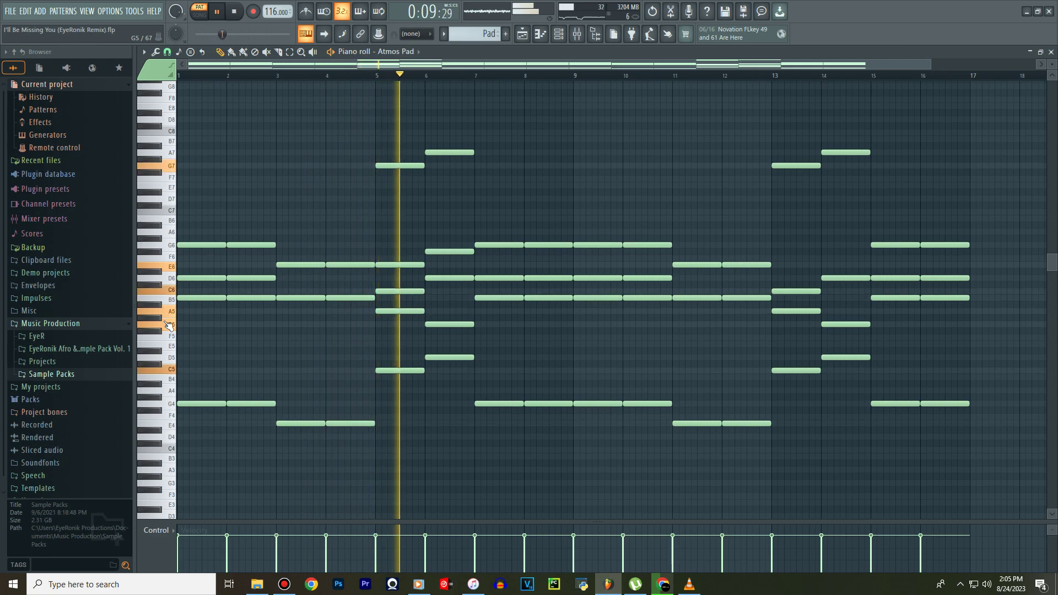
Add one-bar G5 notes in bars 3 and 4, and delete the high G7 and A7 notes in bars 5 and 6.
key(space)
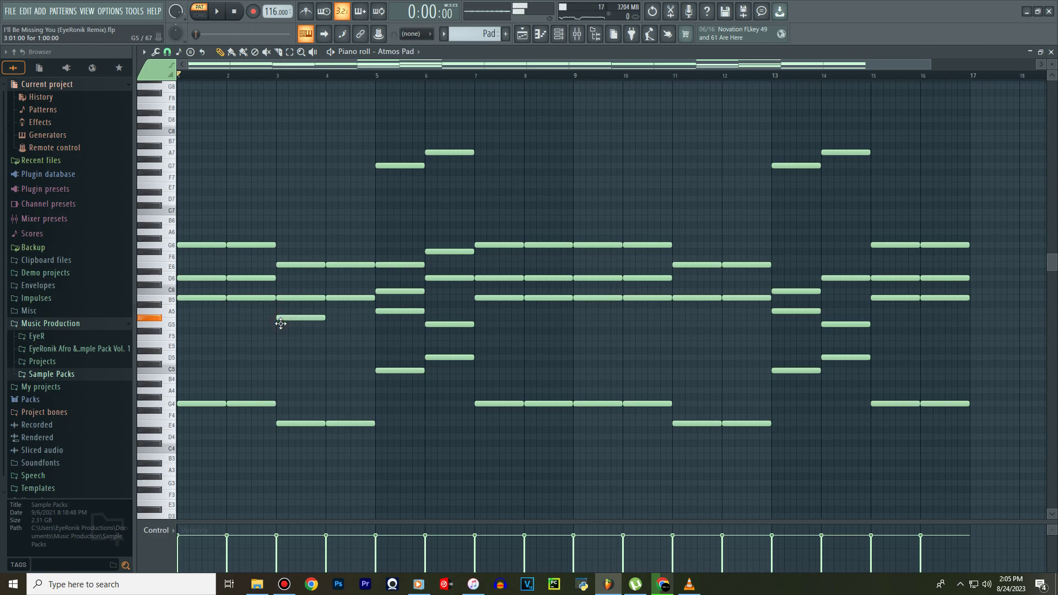
click(333, 325)
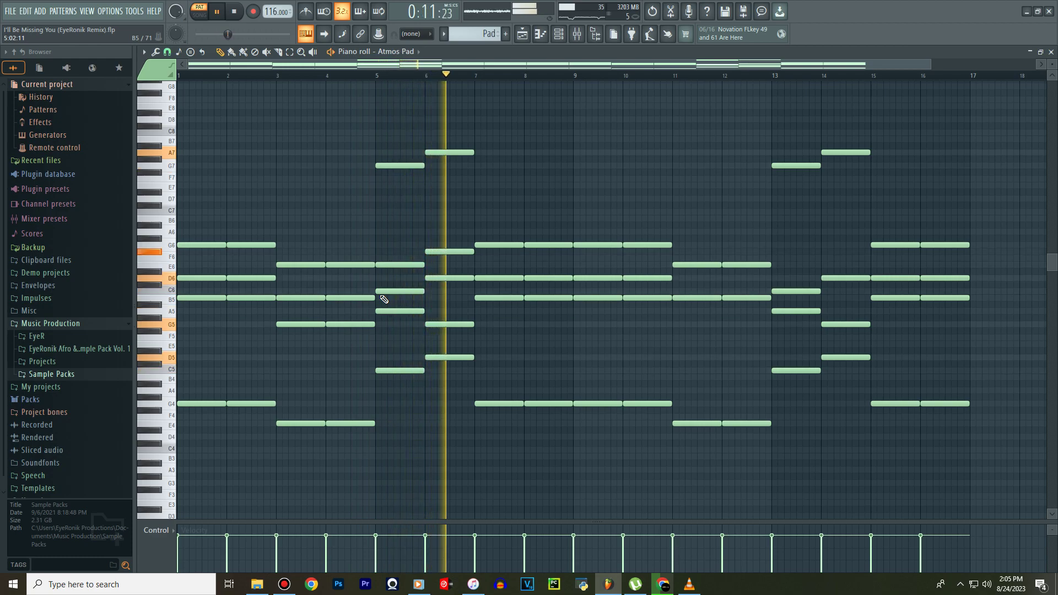
right_click(463, 154)
right_click(400, 165)
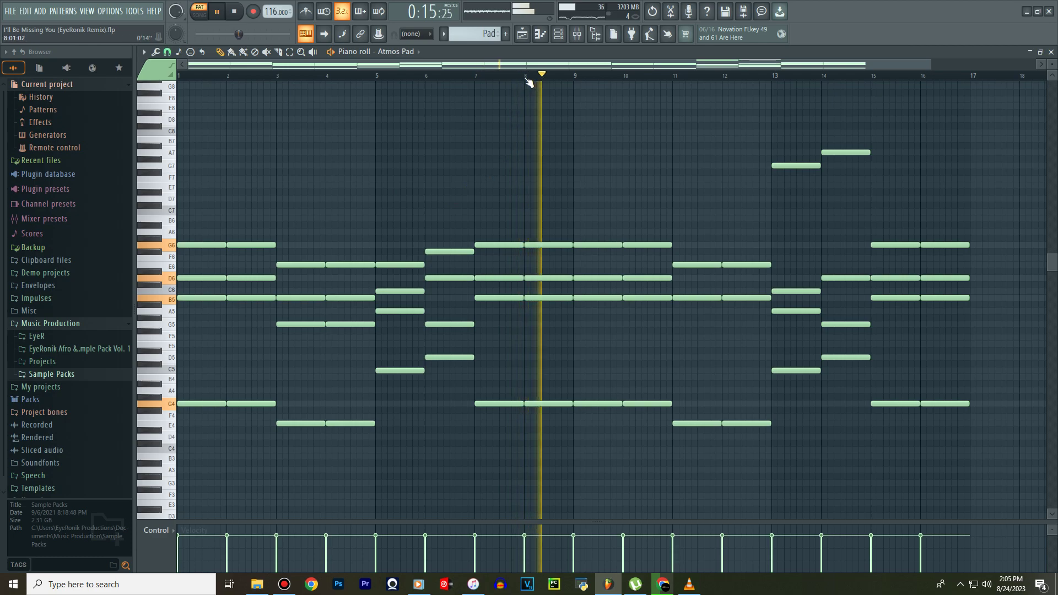
Stop playback and replace the notes in bars 9 to 16 with a copy of bars 1 to 8.
scroll(524, 83, down, 1)
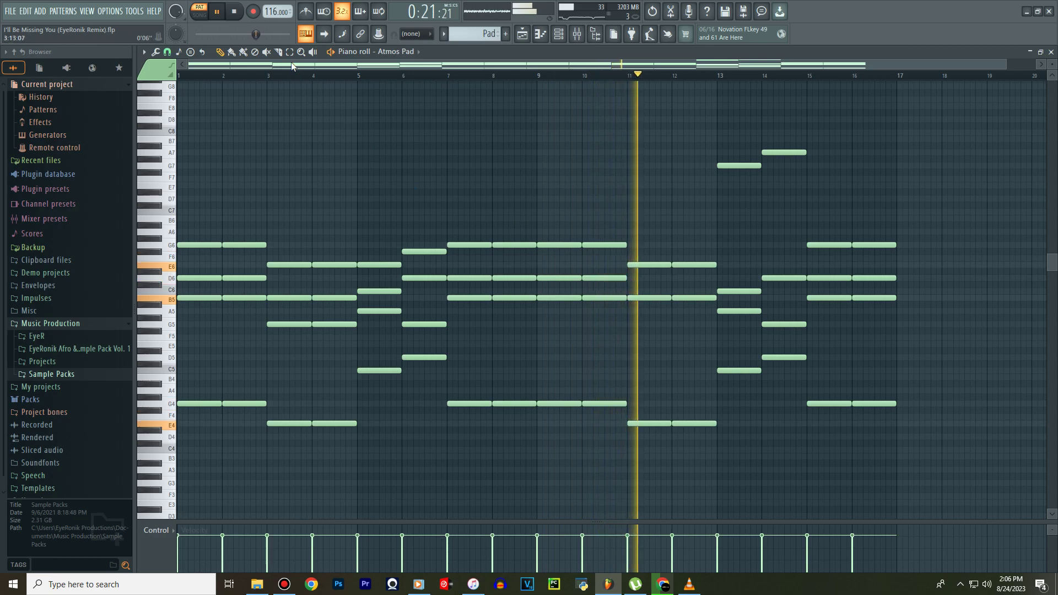
key(space)
drag(719, 213, 570, 472)
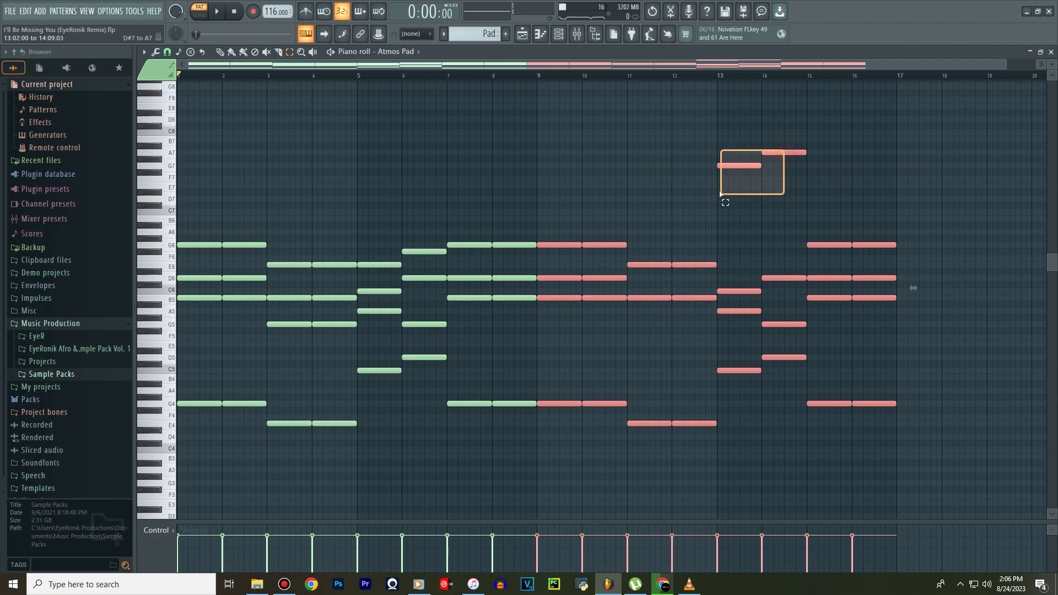
key(Delete)
key(ctrl+z)
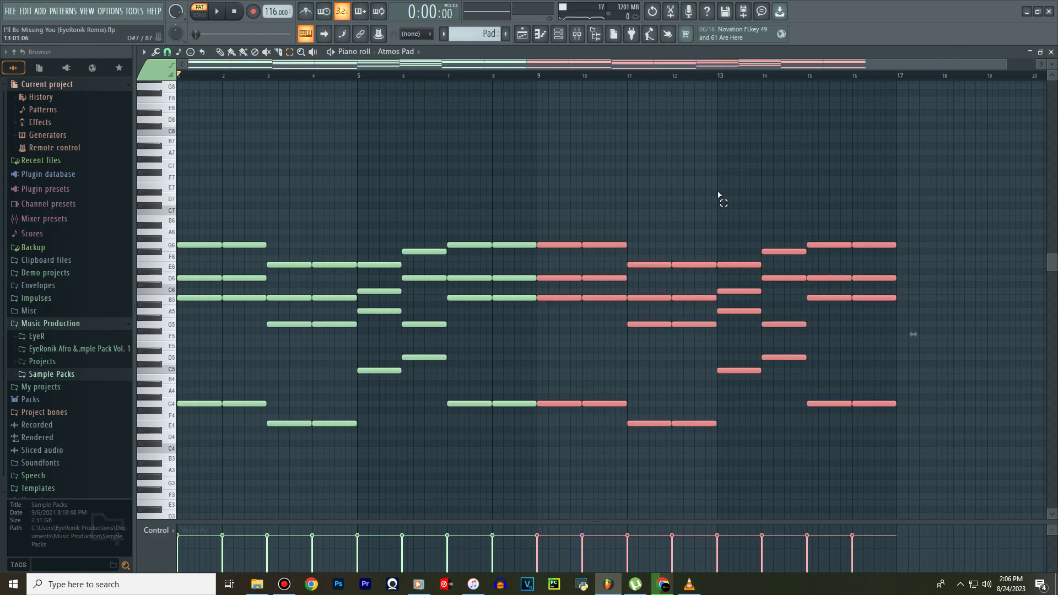
Delete the repeated chords in bars 2, 4, 8, 10, 12 and 16 and extend the preceding chords to fill those bars.
drag(872, 223, 896, 423)
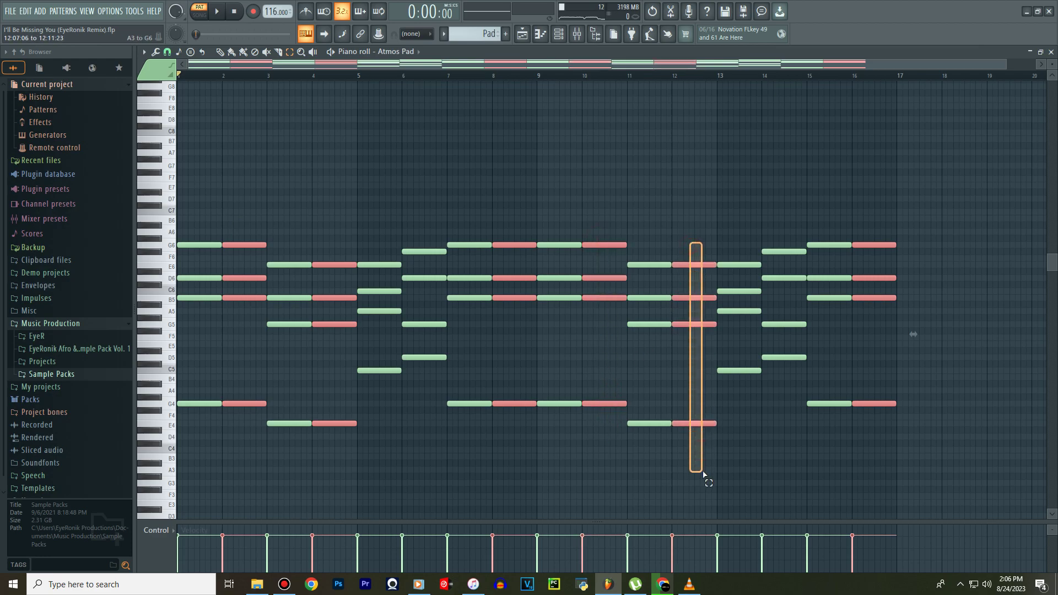
key(Delete)
key(ctrl+l)
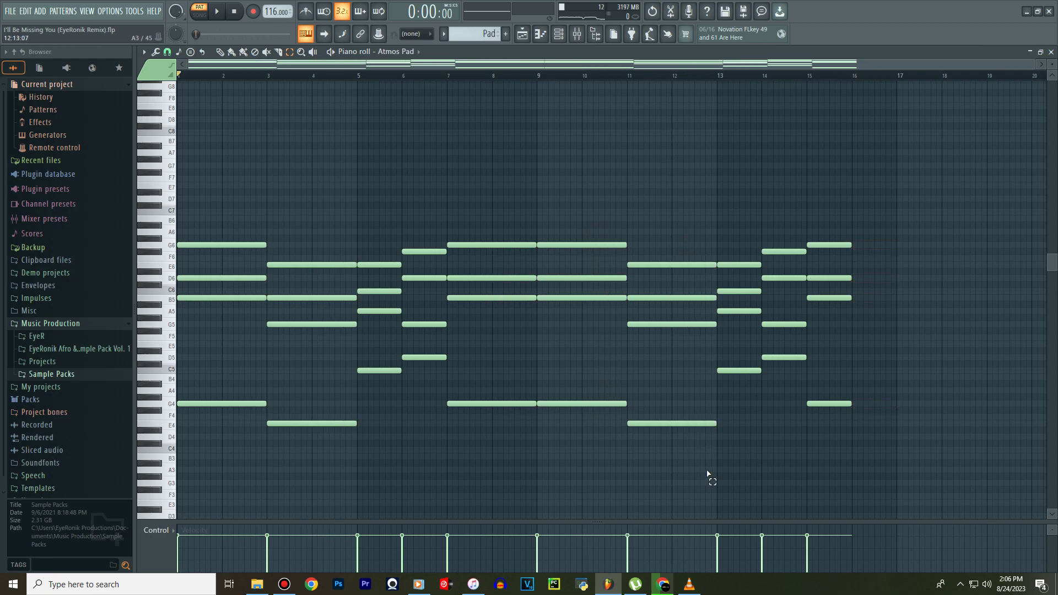
drag(838, 229, 837, 445)
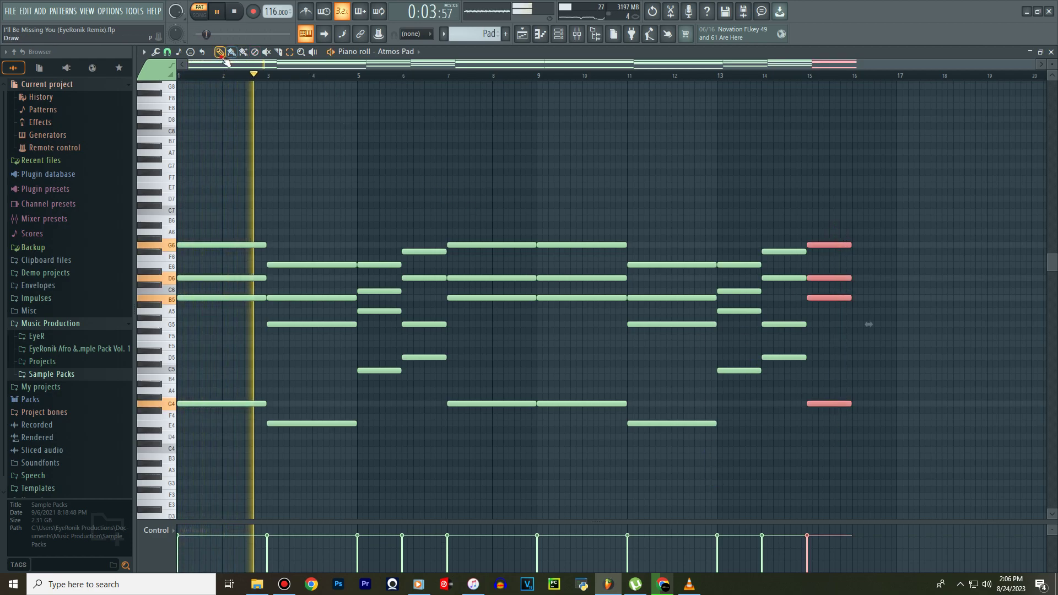
drag(852, 246, 897, 256)
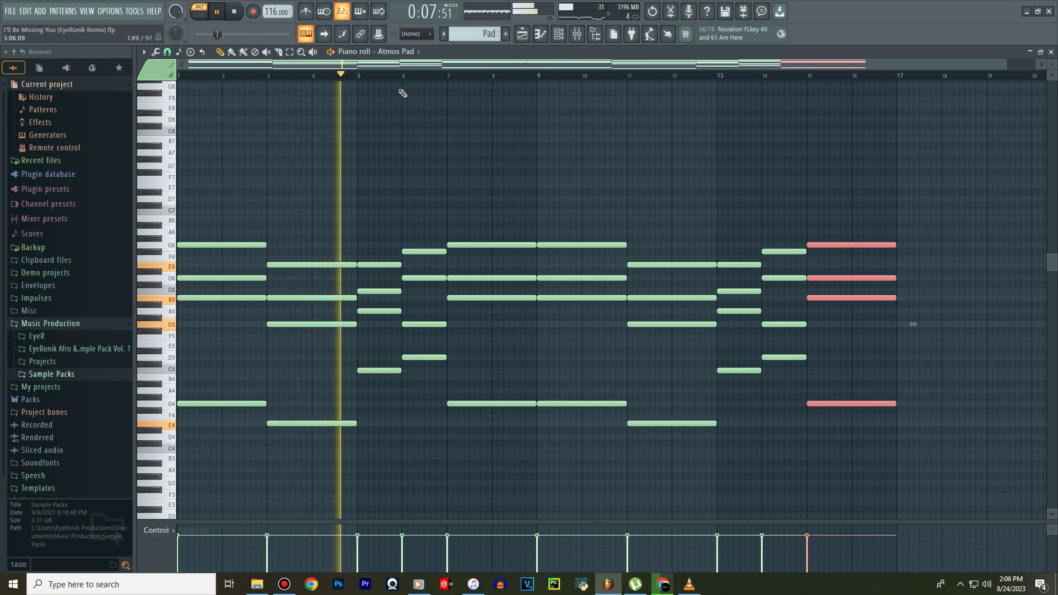
Route the Atmos Pad channel to mixer track 7.
click(558, 36)
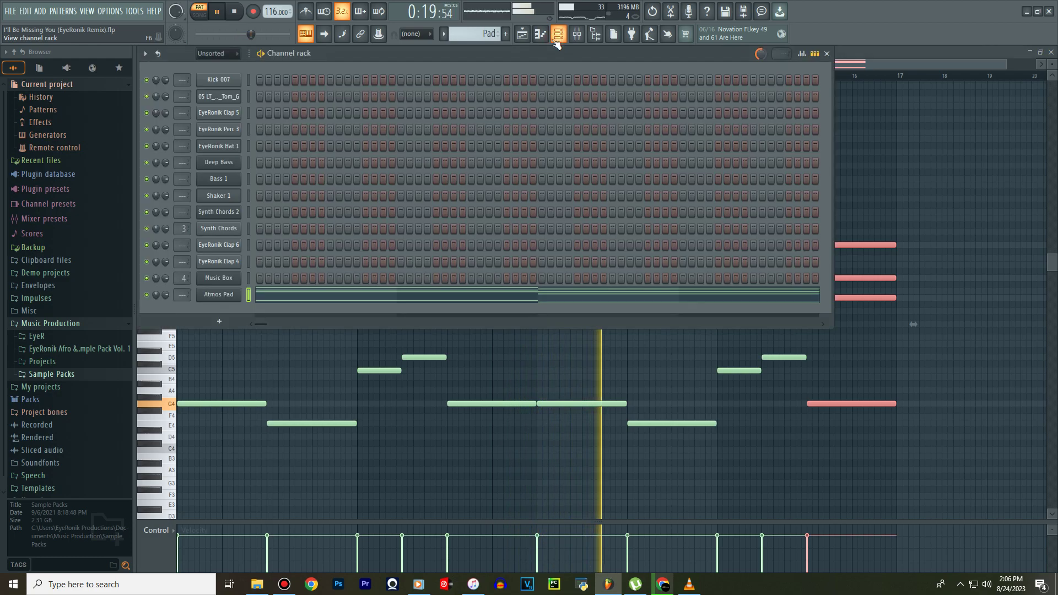
click(219, 296)
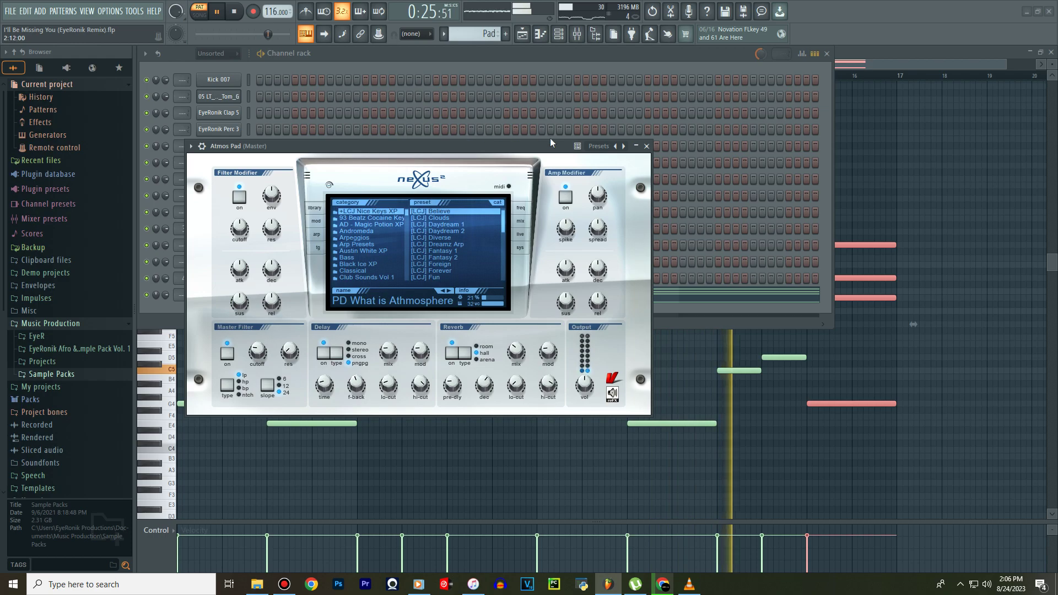
click(637, 147)
click(216, 296)
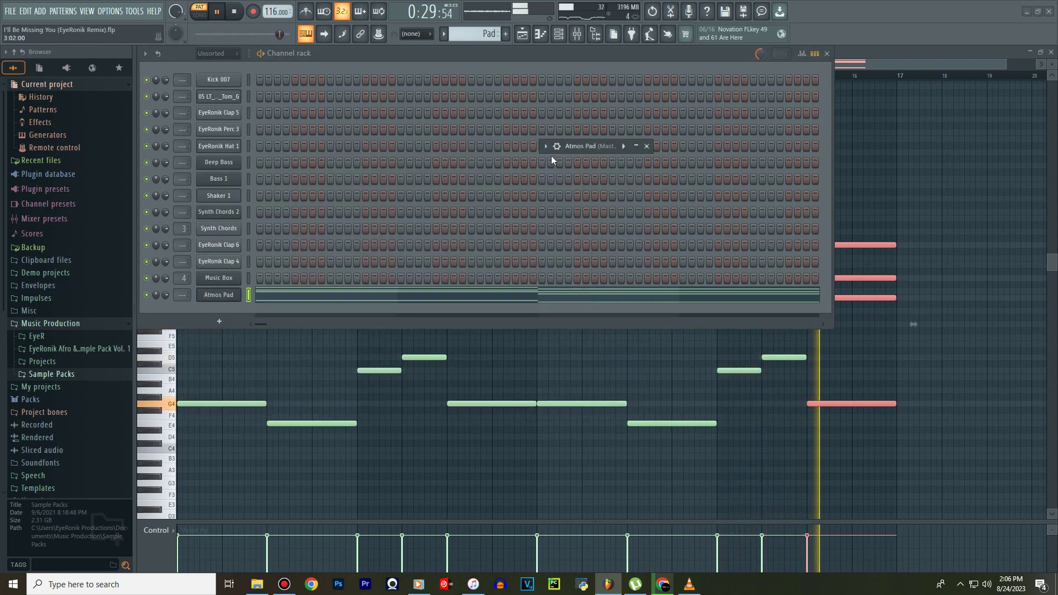
click(546, 146)
click(694, 179)
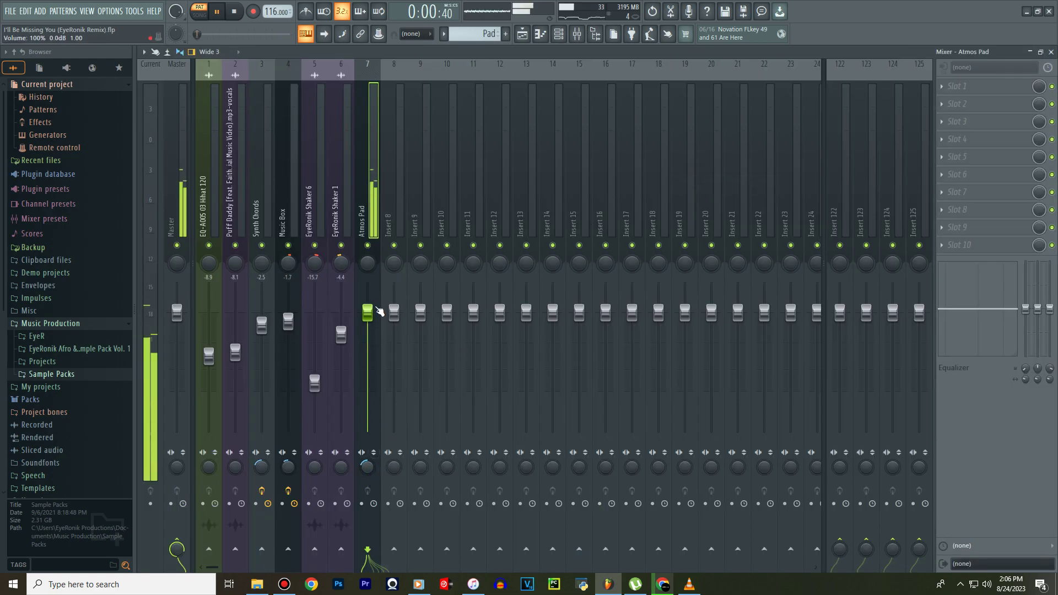
Add Fruity Parametric EQ 2 to the Atmos Pad's first effect slot, with band 1 as a high pass at about 164 Hz and its bandwidth reset.
click(952, 86)
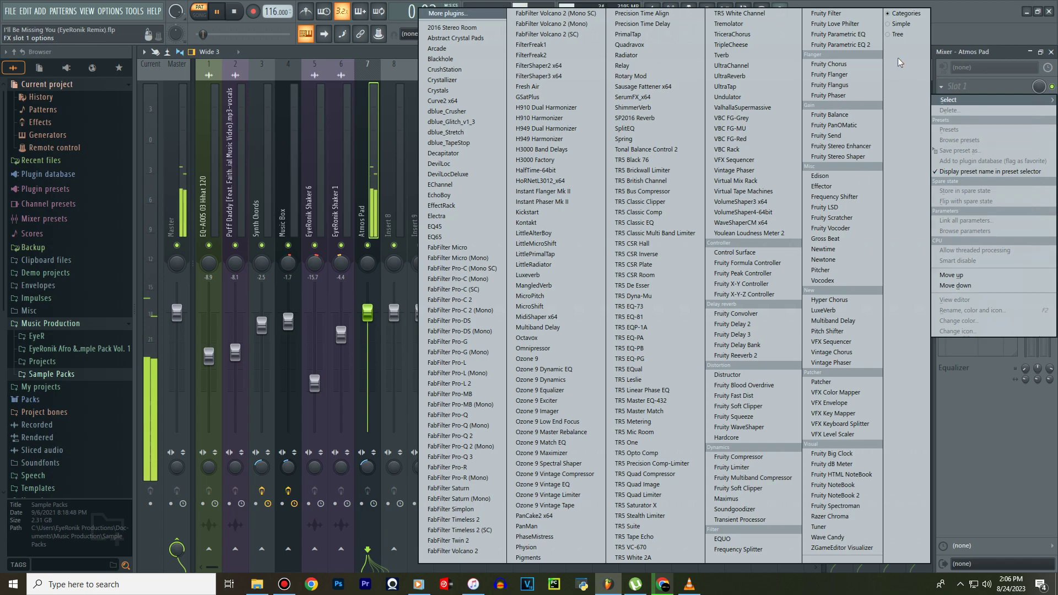
click(865, 45)
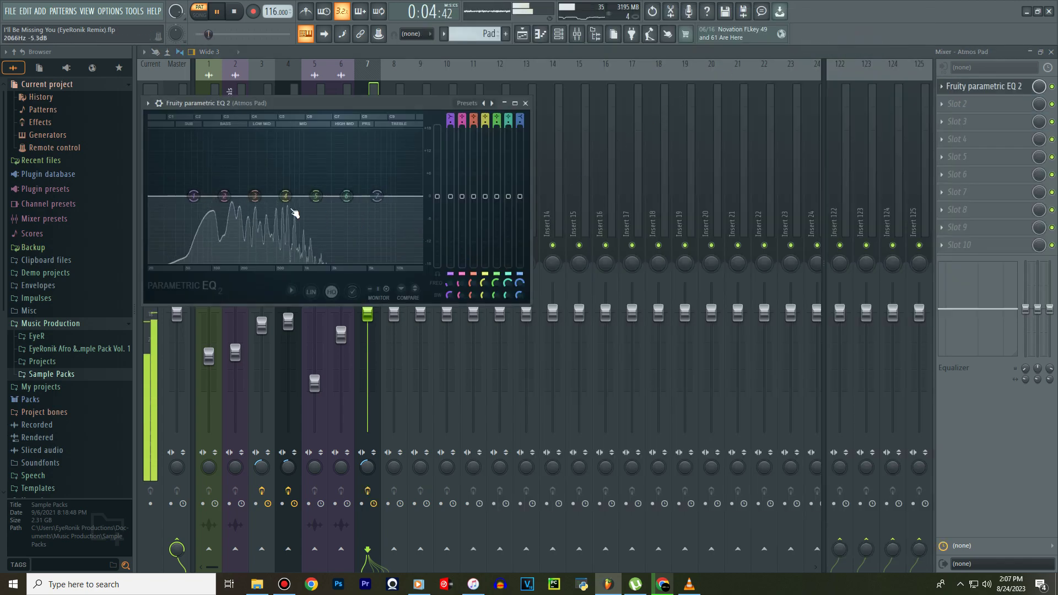
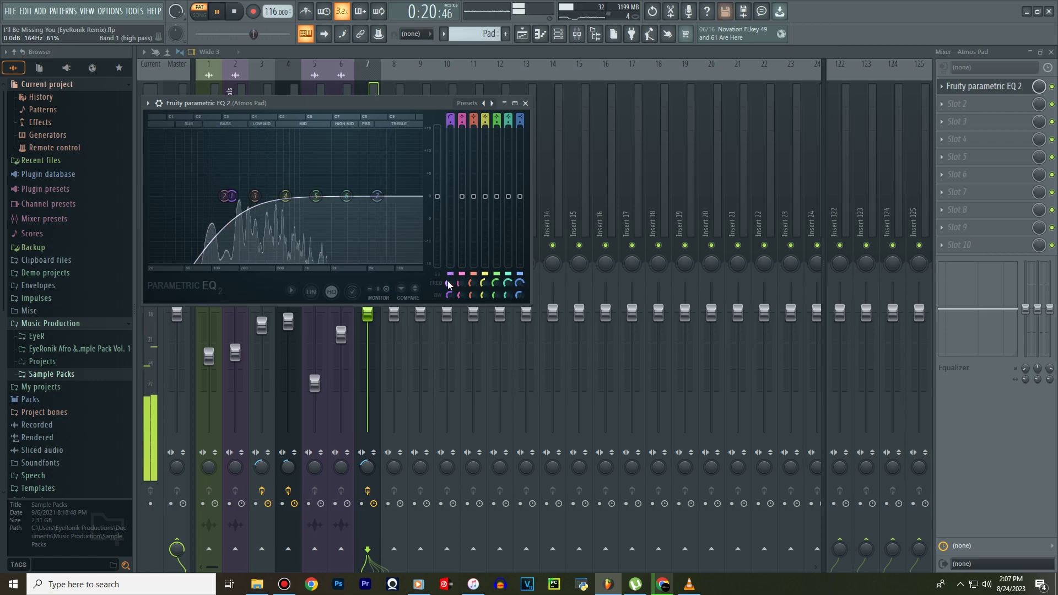
right_click(448, 297)
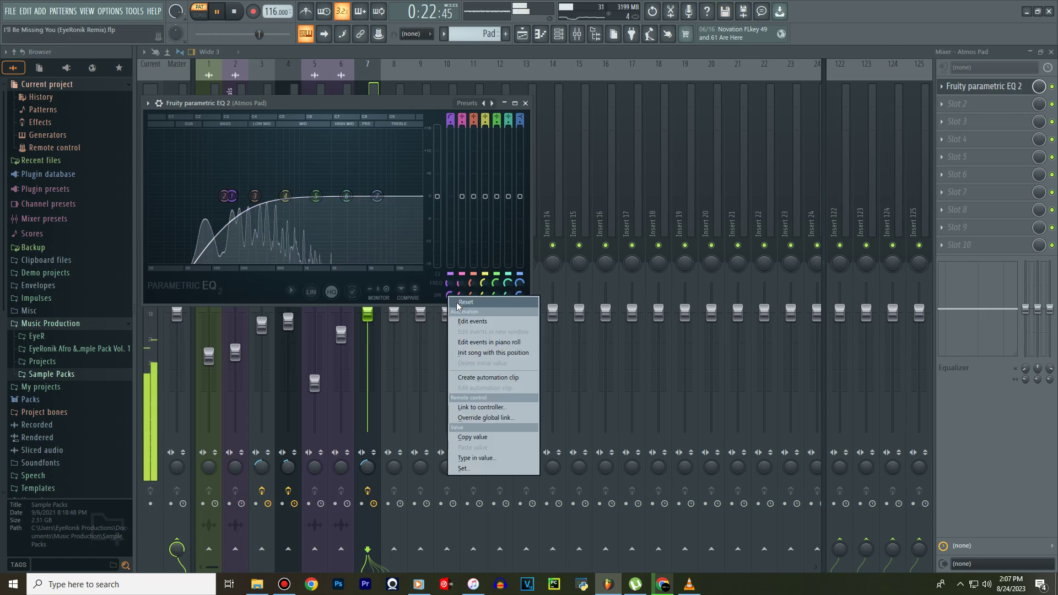
click(458, 305)
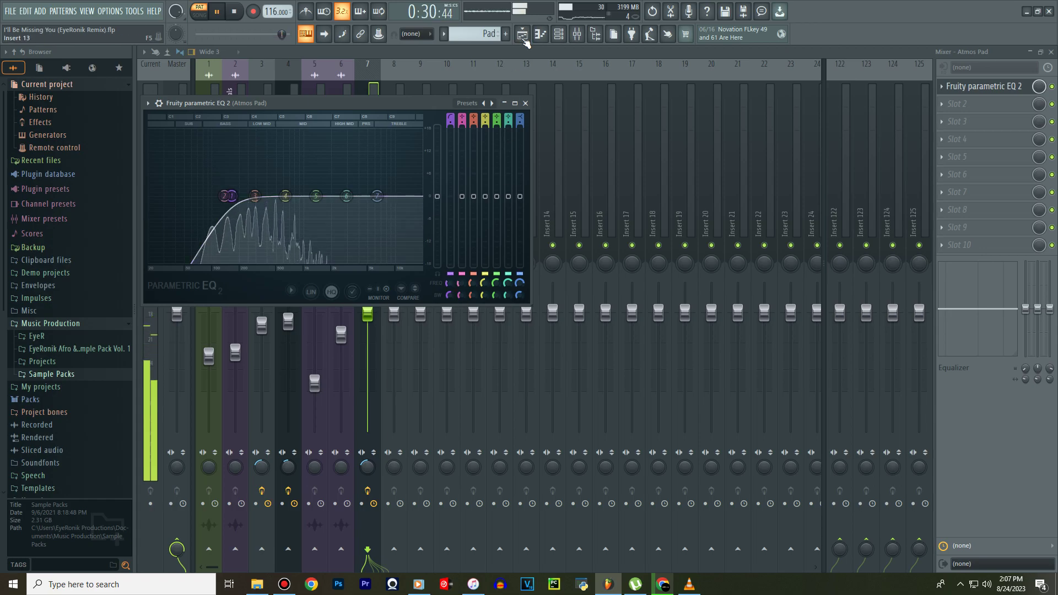
Play the song arrangement and shorten the Pattern 1 clip starting at bar 29 to 3:12:00.
click(523, 38)
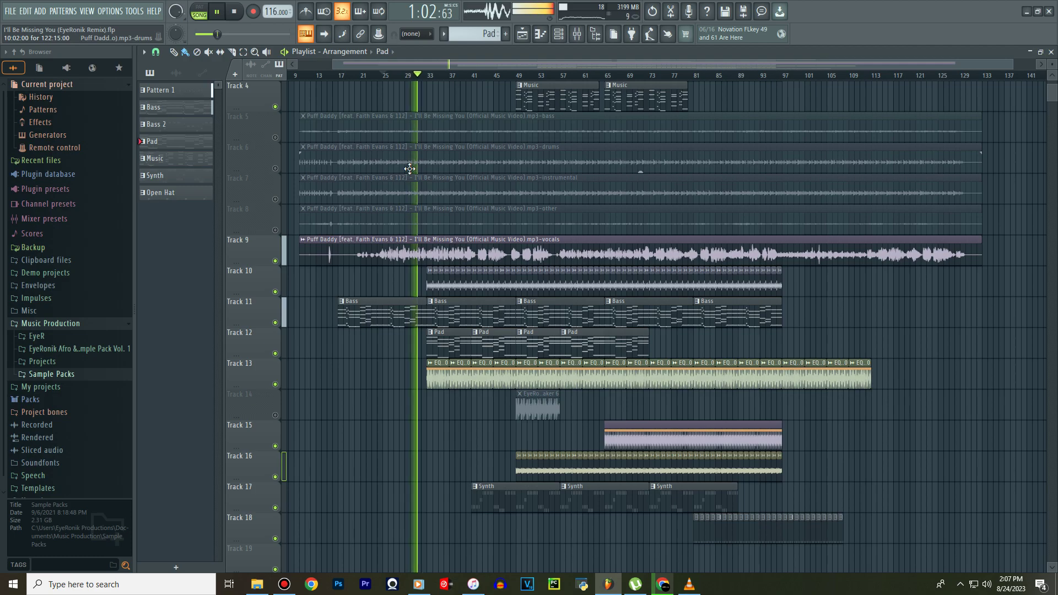
scroll(409, 168, up, 3)
scroll(425, 78, up, 4)
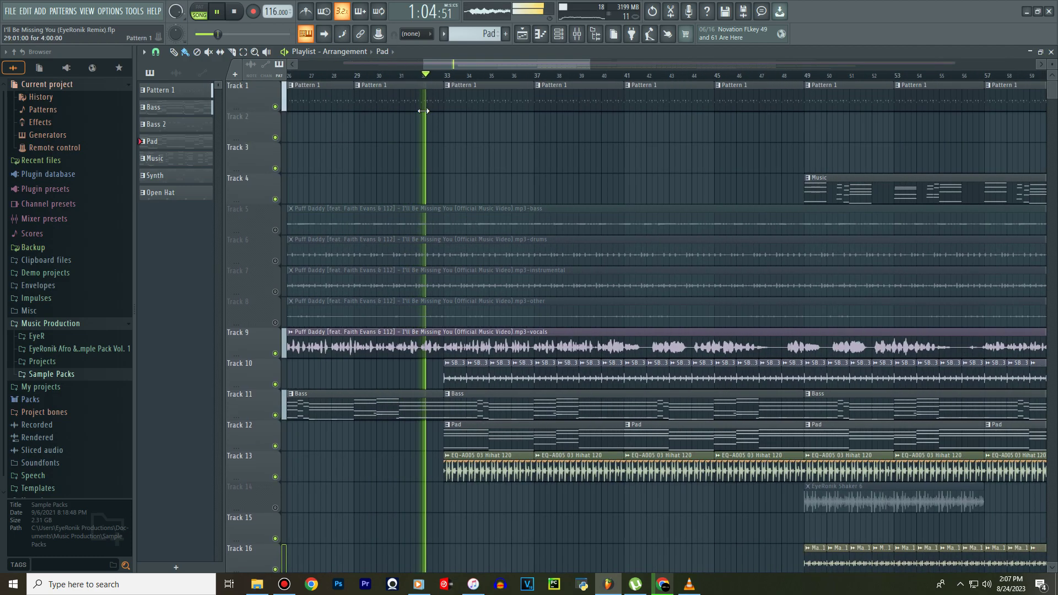
scroll(423, 111, up, 2)
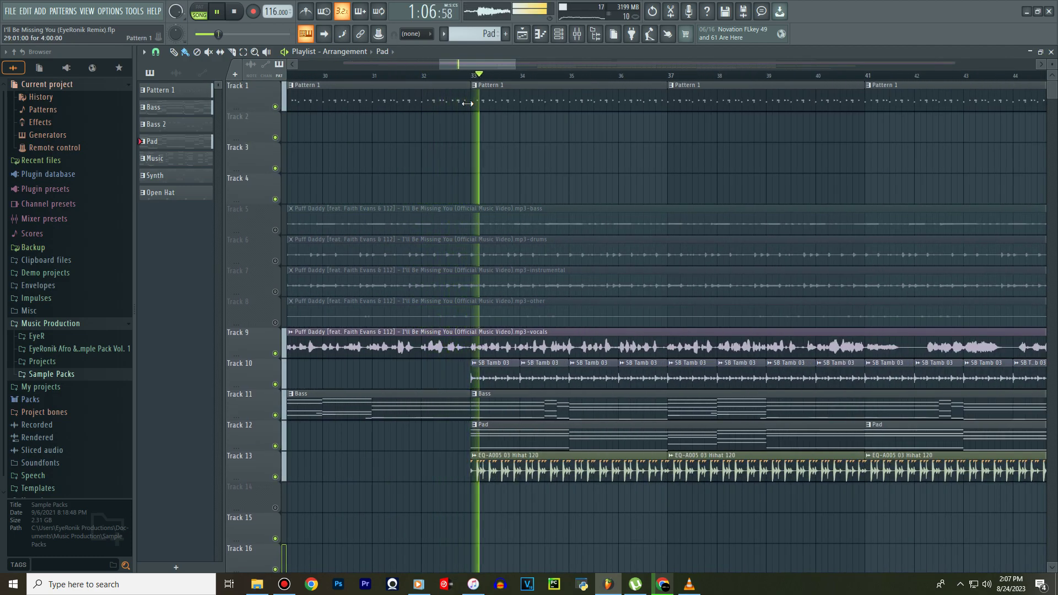
drag(467, 103, 455, 106)
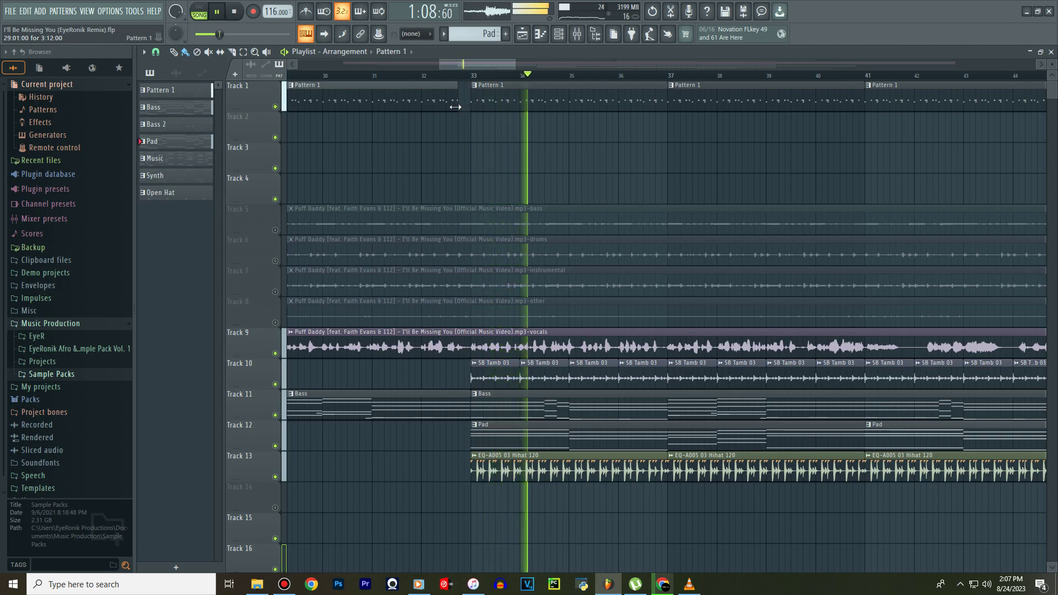
Delete the overlapping Pad clips at bars 41 and 57 on Track 12 and stop playback.
scroll(484, 79, down, 1)
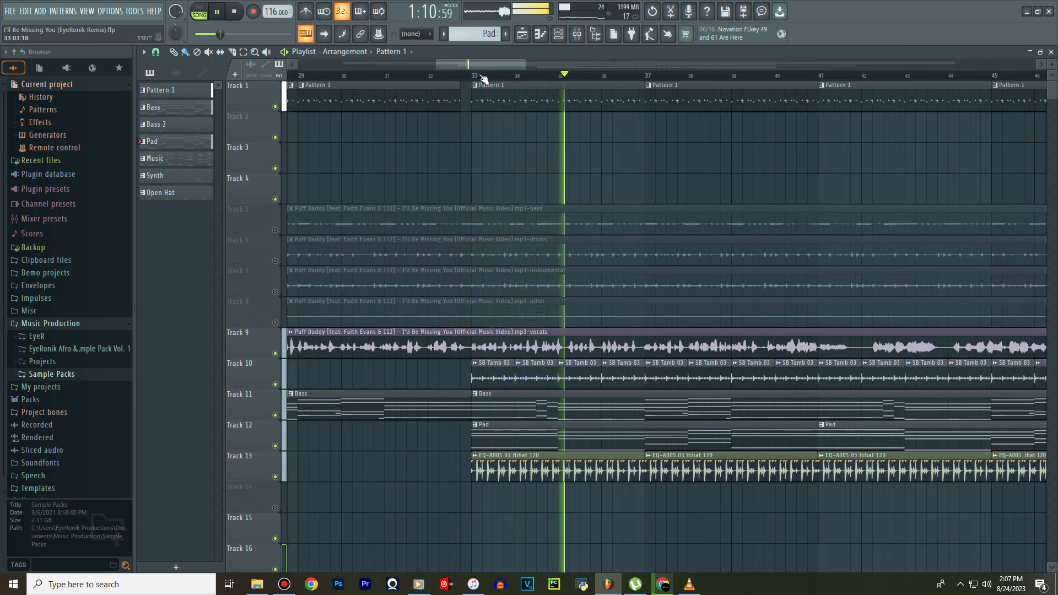
scroll(484, 79, down, 5)
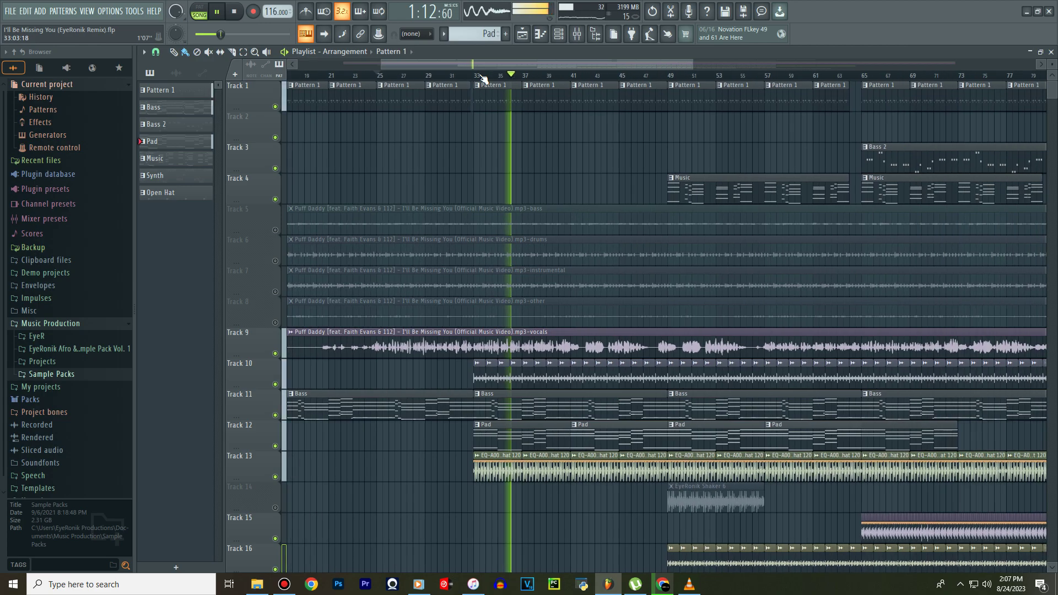
scroll(484, 79, down, 3)
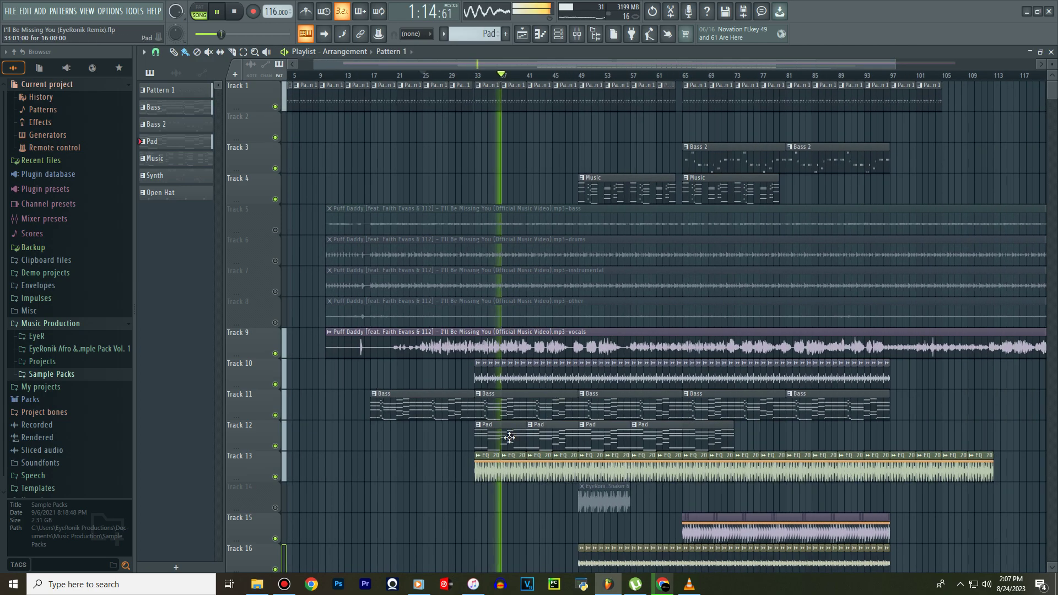
right_click(543, 436)
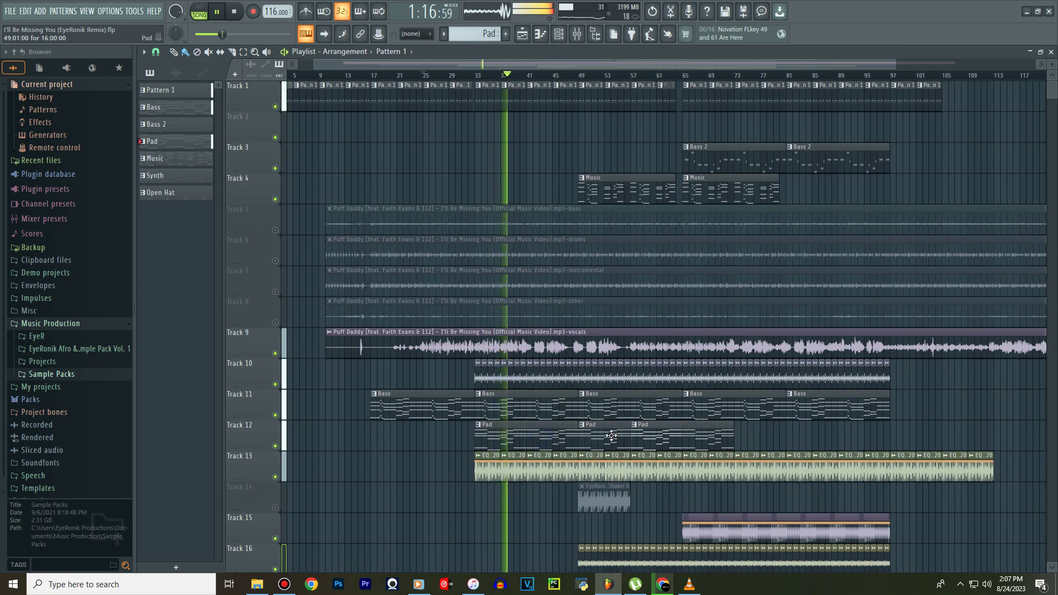
right_click(669, 439)
key(space)
Open the Pad pattern and add a Nexus channel using the Keys preset with the PN Ballad Grand Piano sound.
double_click(619, 440)
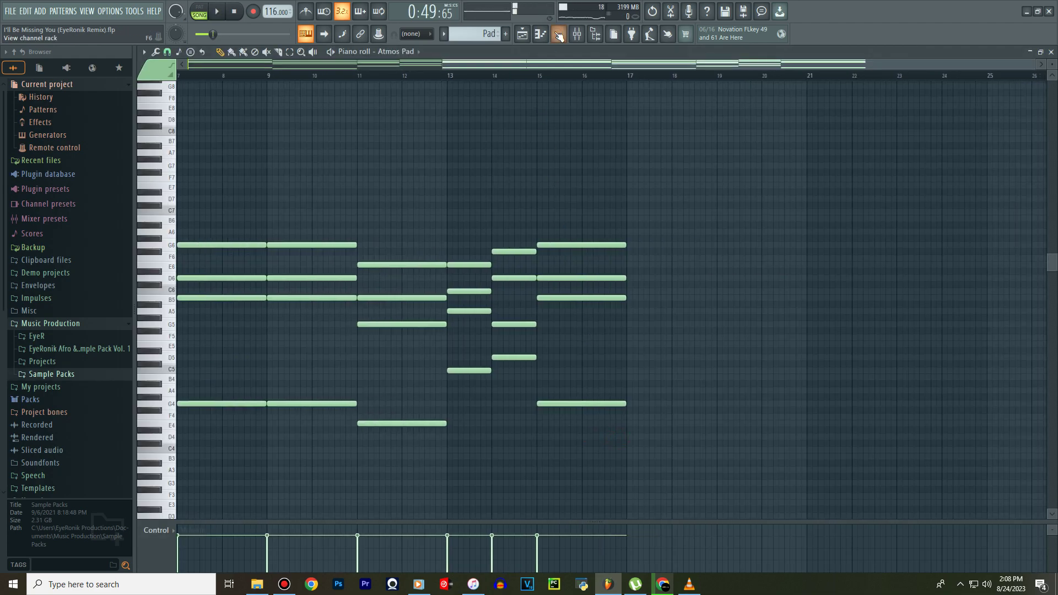
key(F6)
click(230, 322)
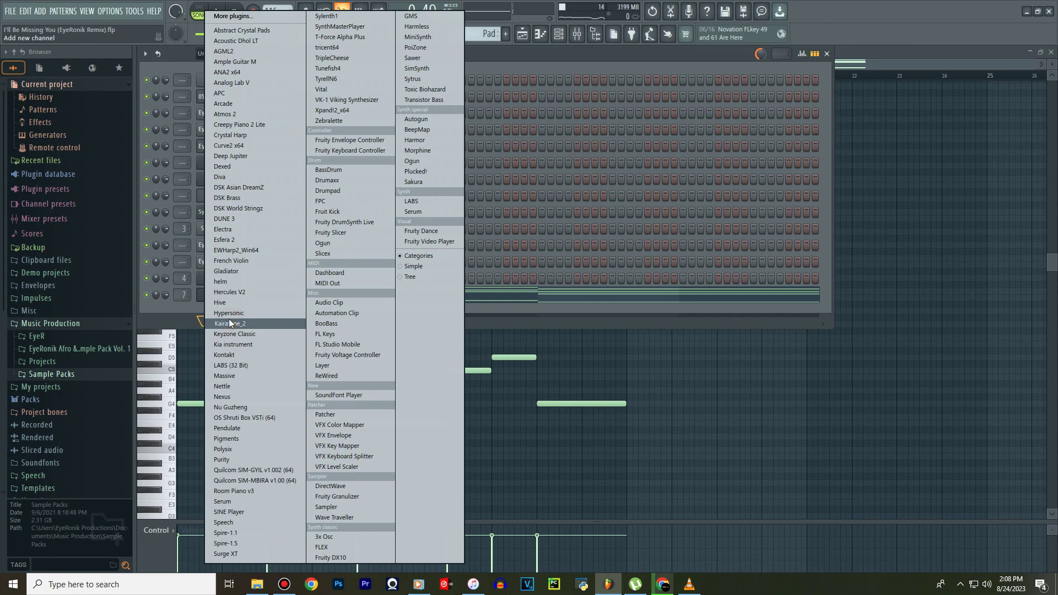
key(n)
key(n)
key(Return)
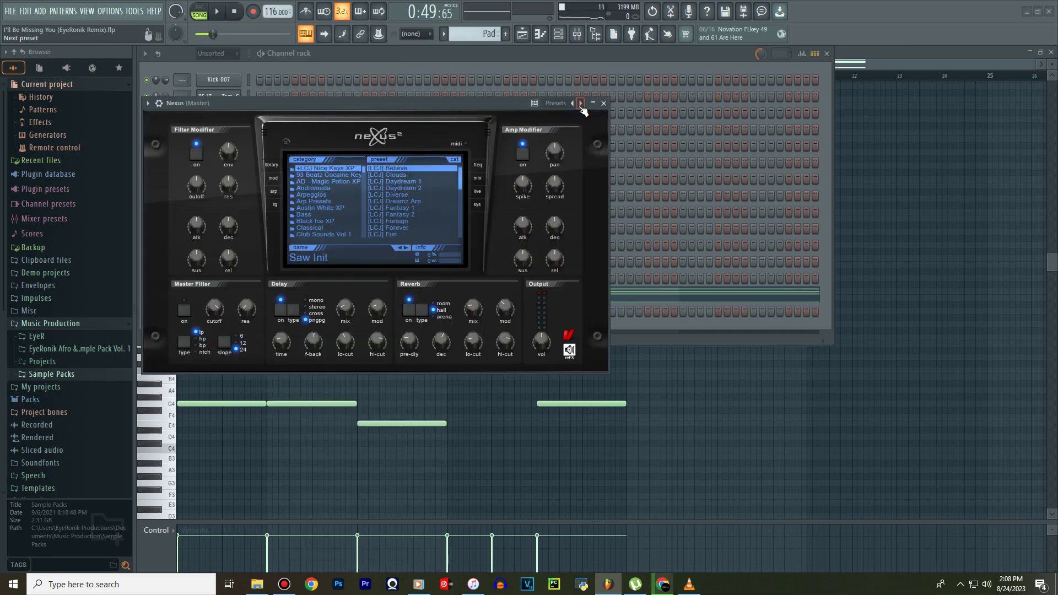
click(580, 103)
click(612, 215)
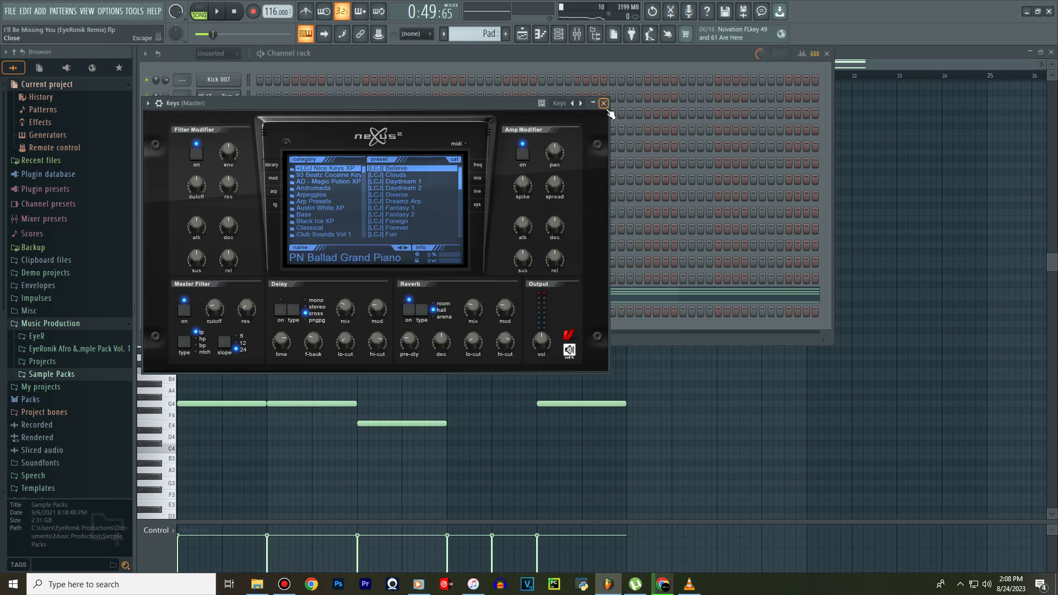
key(Escape)
Copy the Atmos Pad channel's notes and paste them into the Keys channel.
right_click(221, 319)
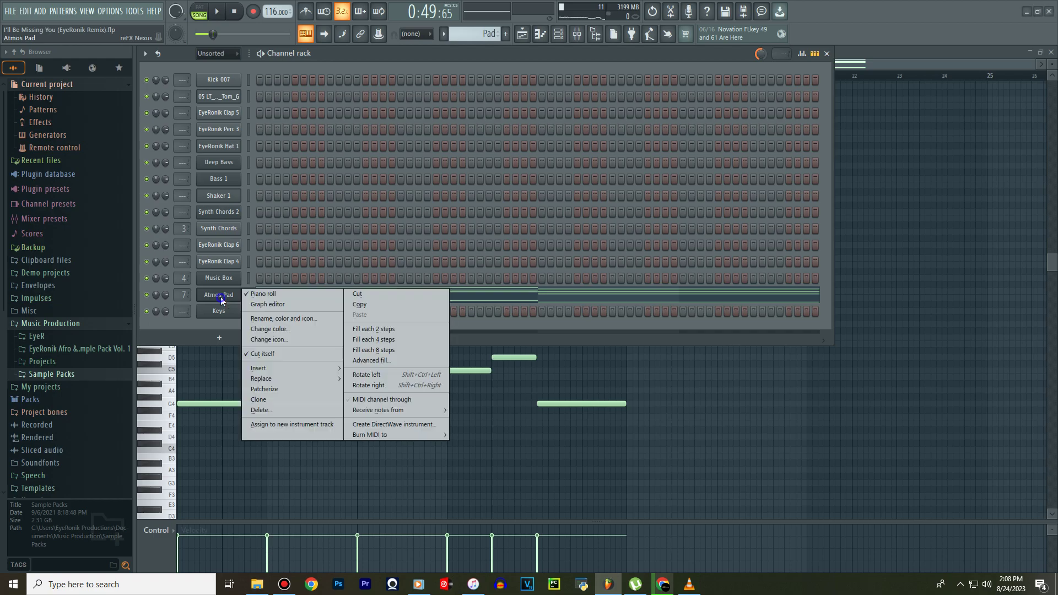
click(247, 299)
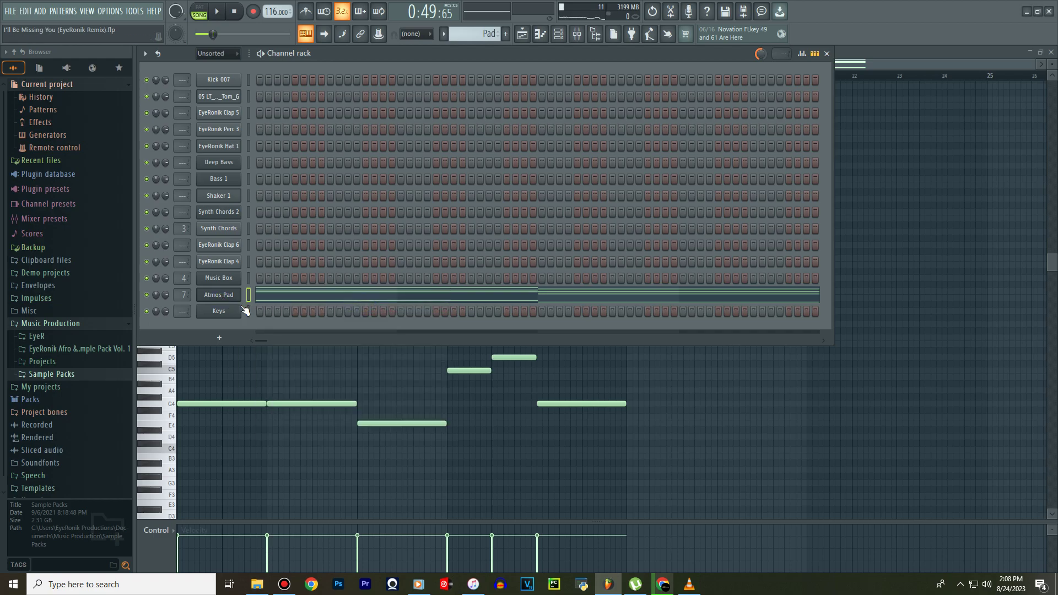
right_click(247, 310)
click(376, 331)
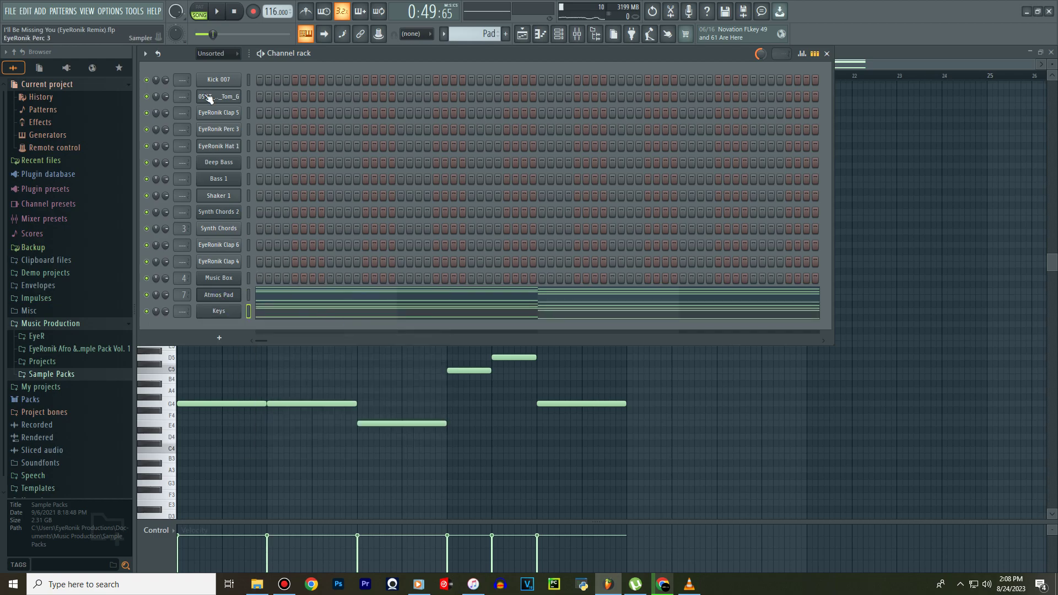
Play the pattern, mute the Atmos Pad channel and transpose all Keys notes down one octave.
click(281, 313)
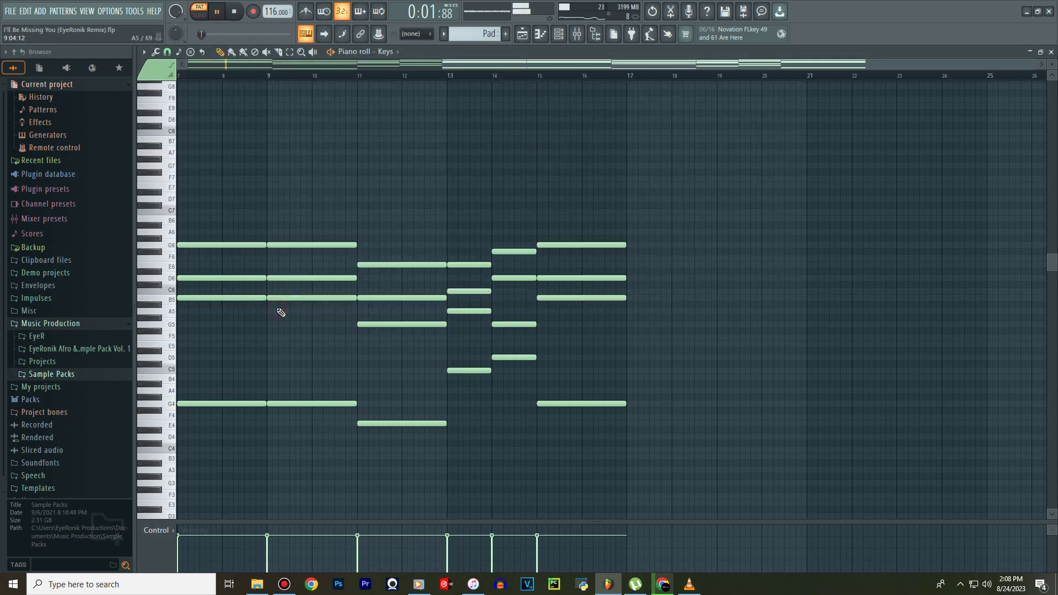
click(561, 39)
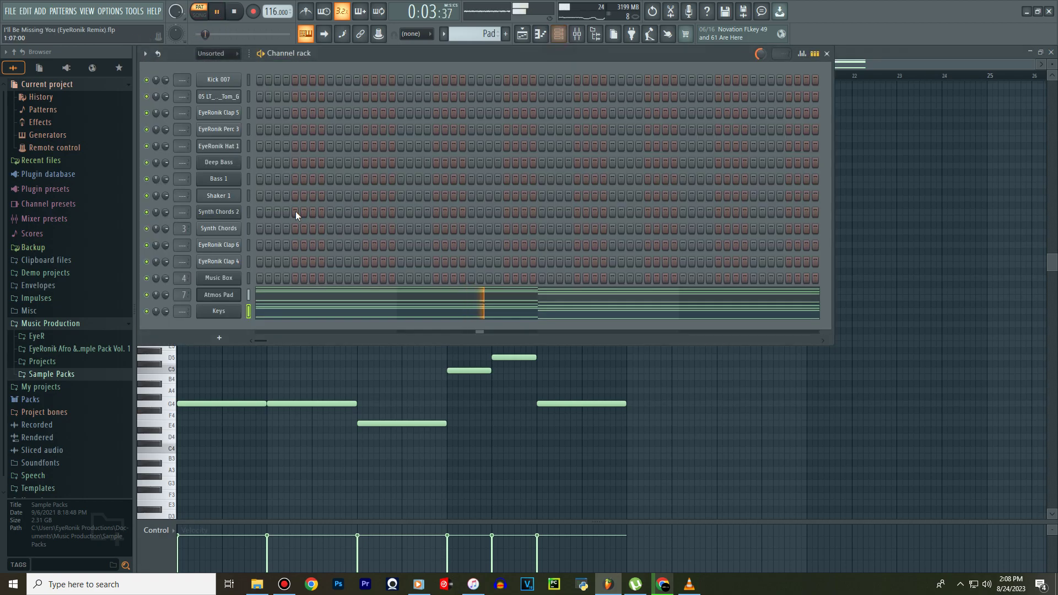
click(219, 312)
click(604, 103)
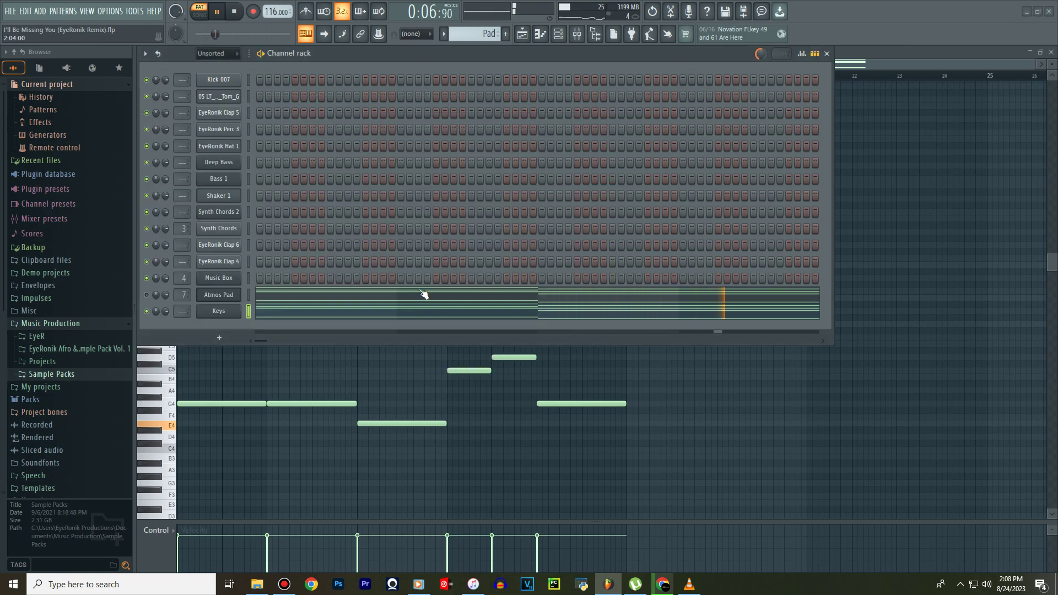
click(396, 313)
click(397, 304)
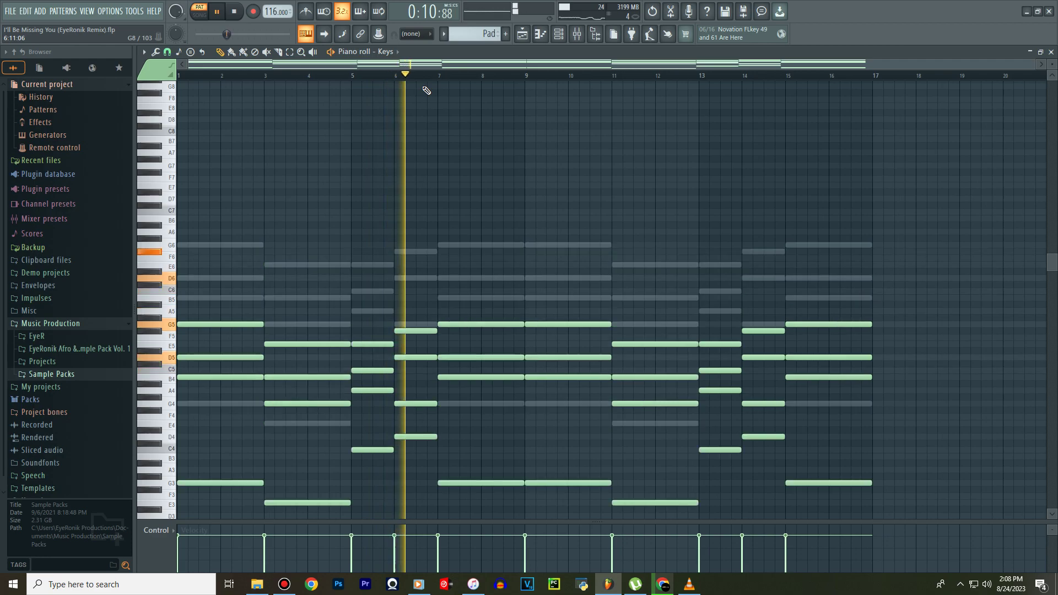
Strum the Keys chords with the strumizer, raising the start time strength and preserving the note ends.
scroll(478, 210, down, 3)
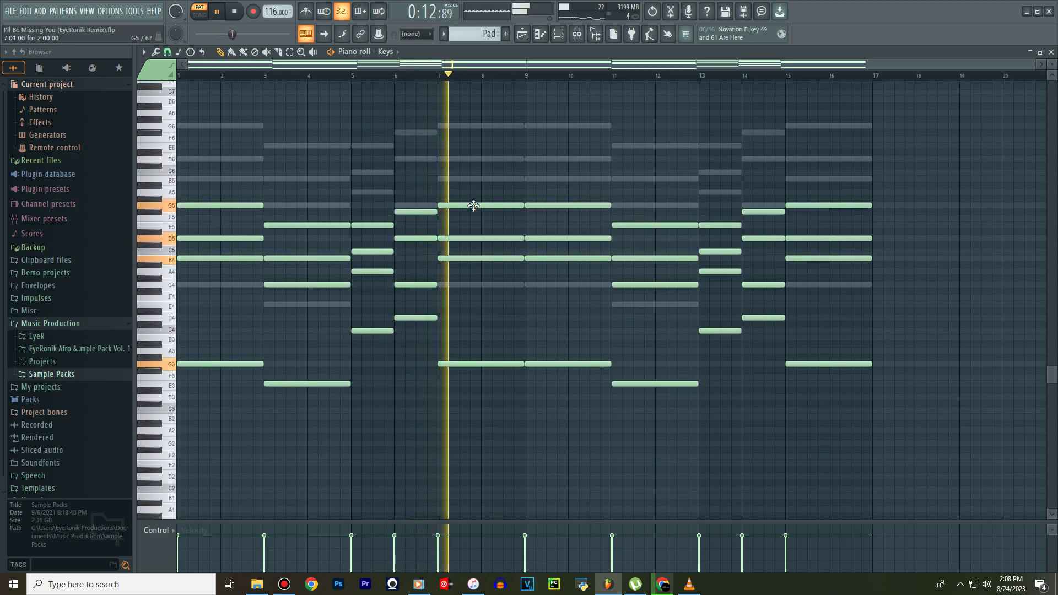
key(alt+s)
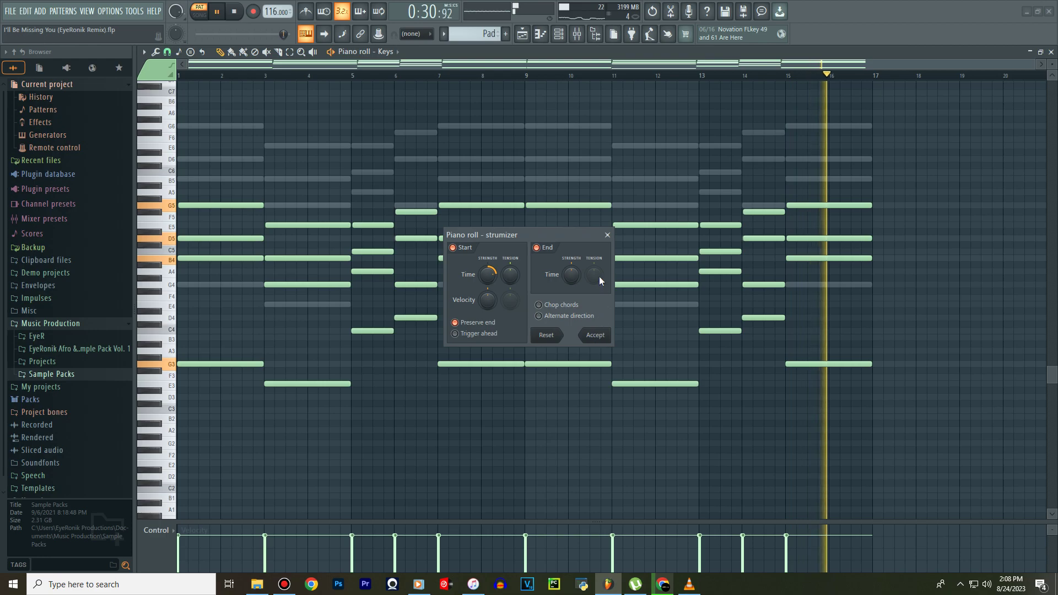
click(595, 337)
Play the arrangement from about bar 29 and shorten the Pattern 1 clip at bar 29 to 3:08:00.
click(522, 34)
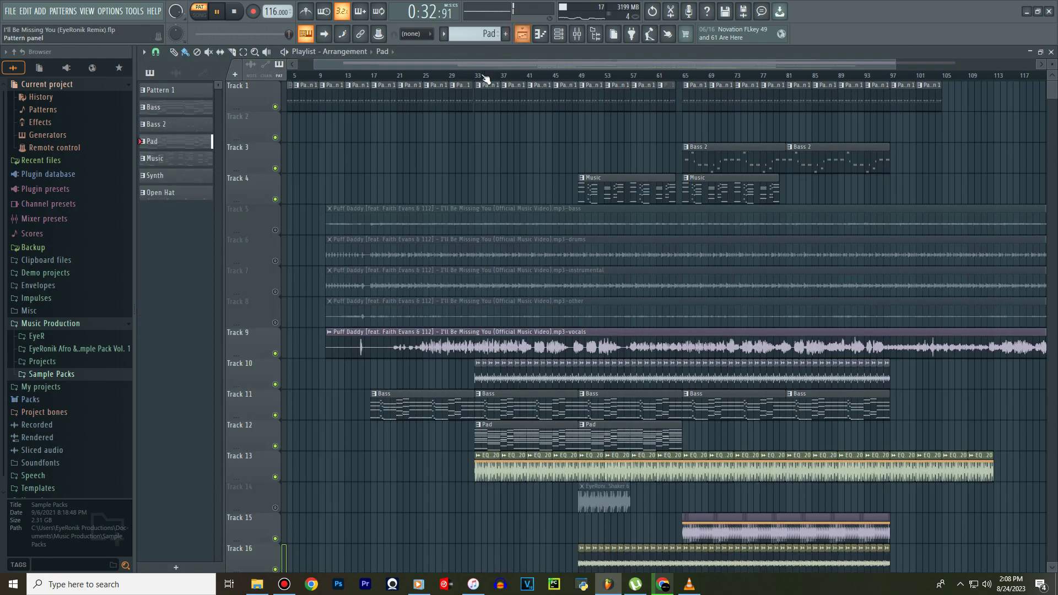
click(450, 80)
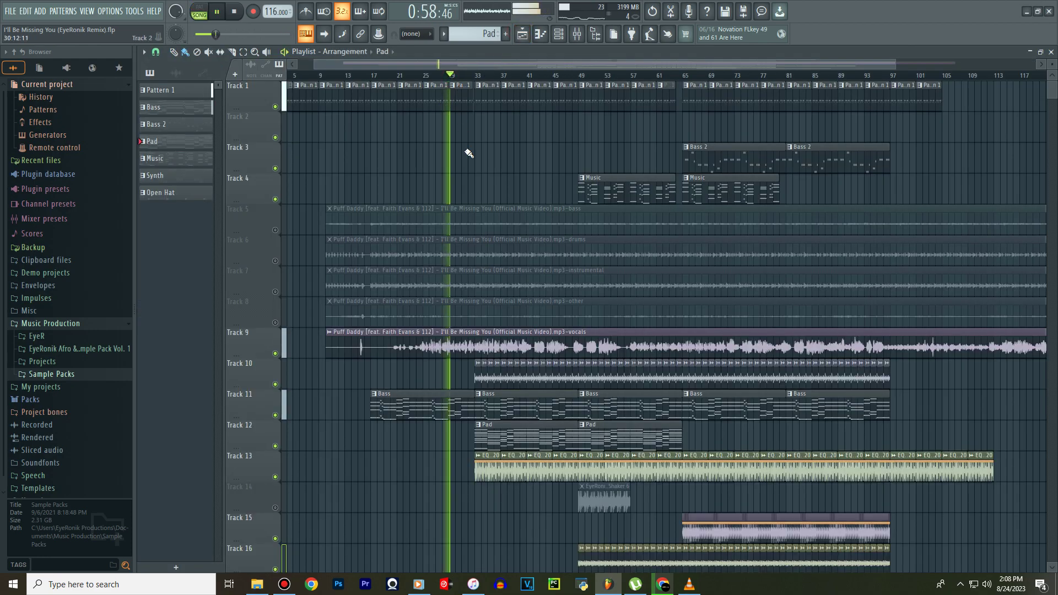
scroll(470, 142, up, 2)
scroll(471, 143, up, 2)
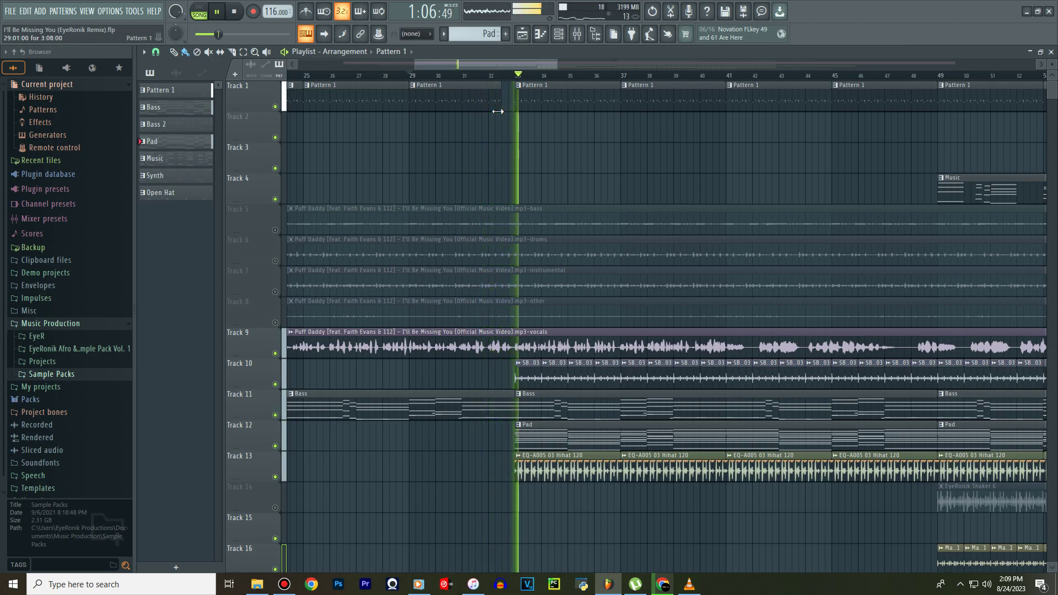
Unmute the Atmos Pad channel, open its Nexus instrument during playback and return to the playlist.
click(559, 34)
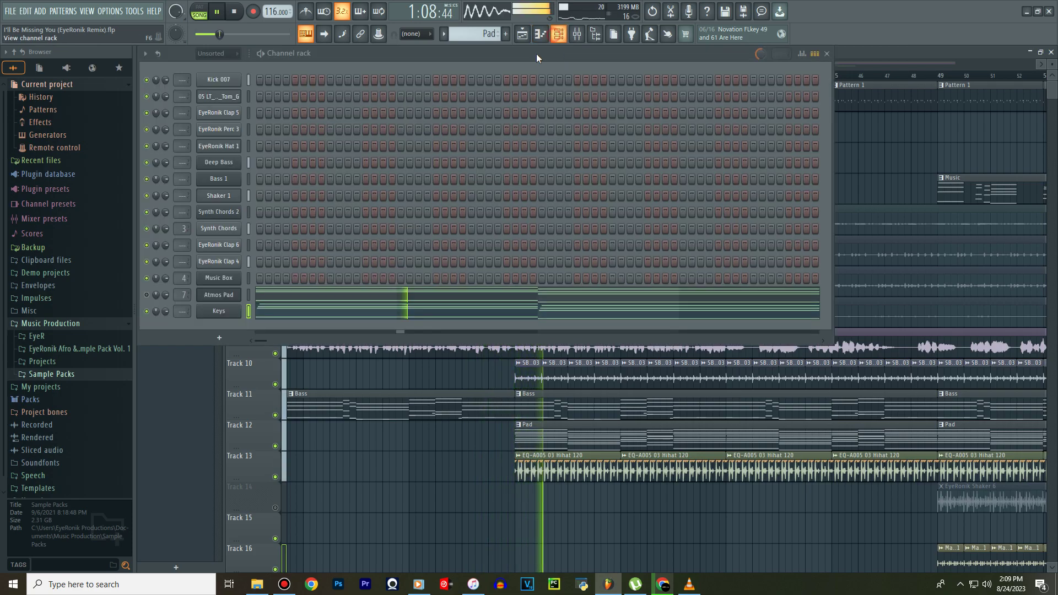
click(226, 298)
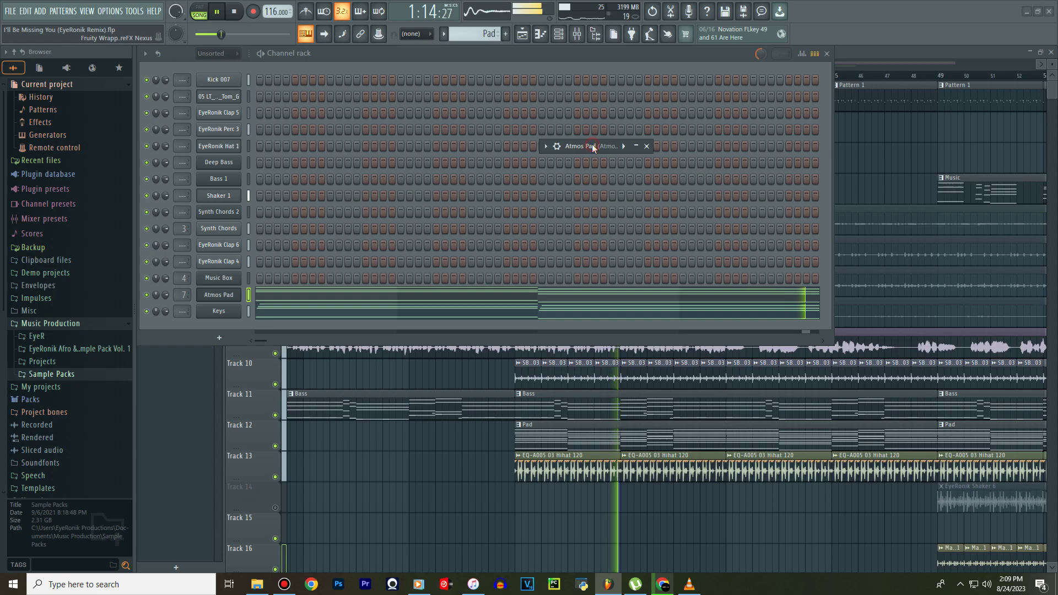
drag(611, 355, 614, 360)
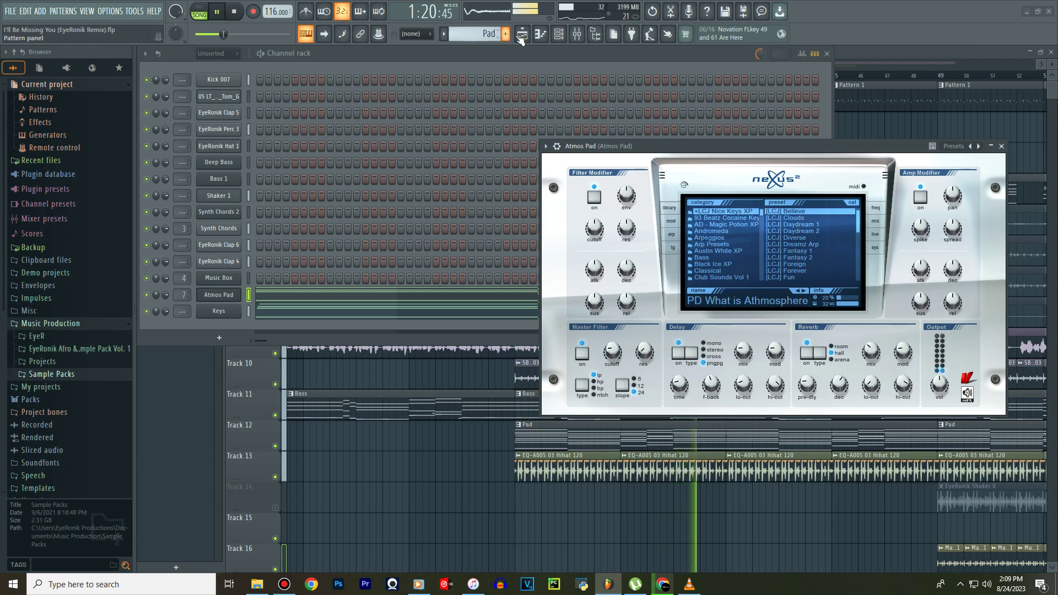
key(F5)
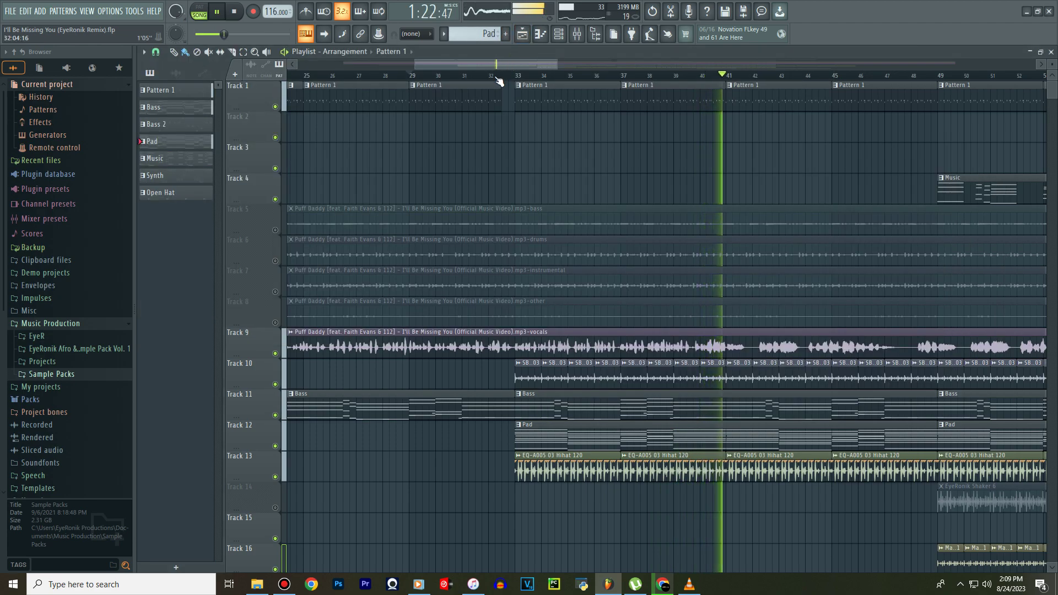
Mute the vocals on Track 9 while the arrangement plays.
scroll(499, 77, down, 4)
scroll(499, 80, down, 3)
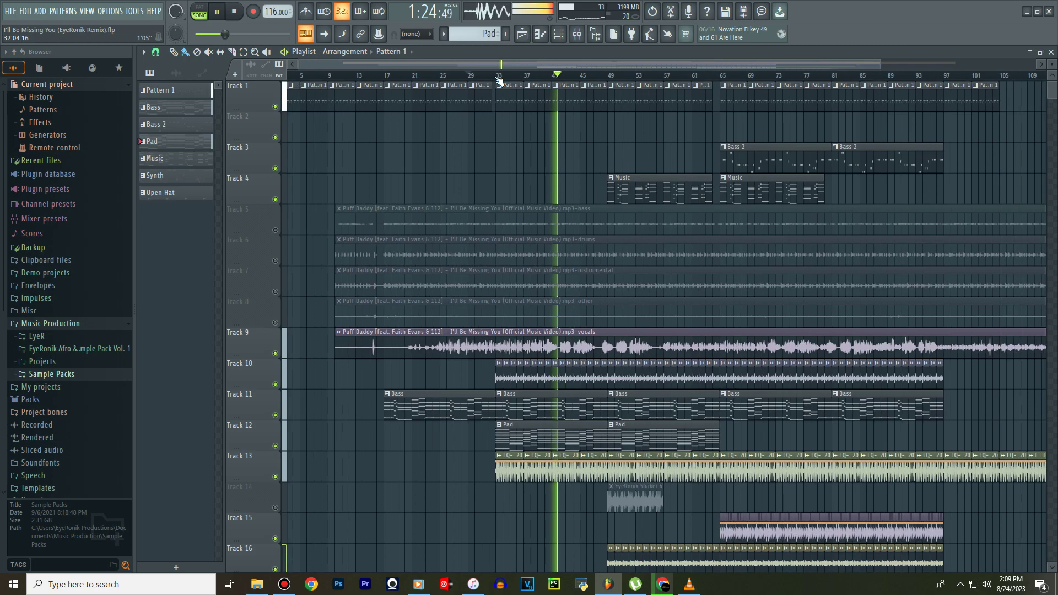
scroll(499, 80, down, 2)
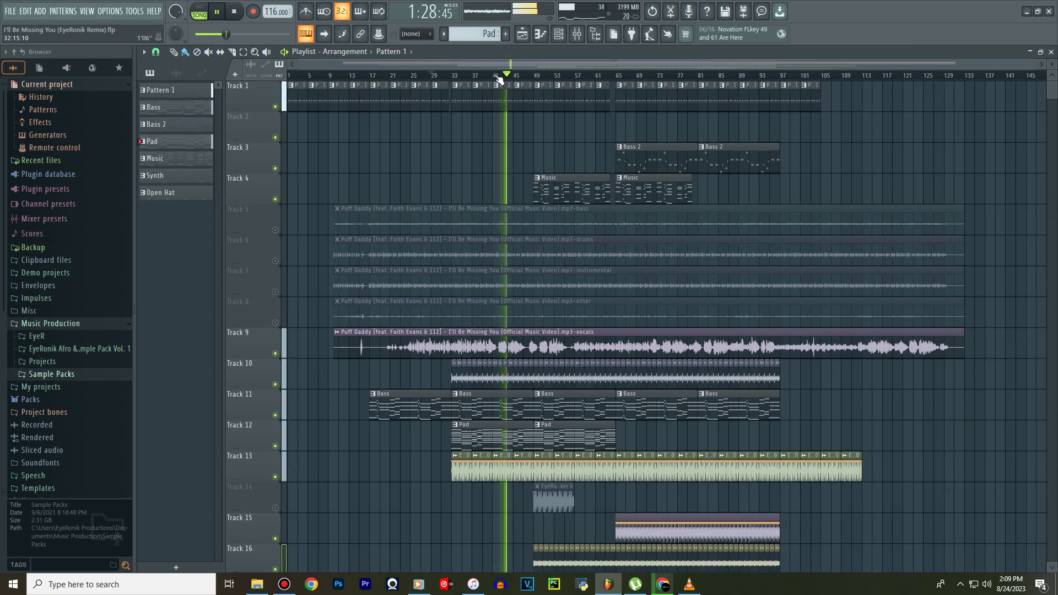
scroll(479, 159, down, 1)
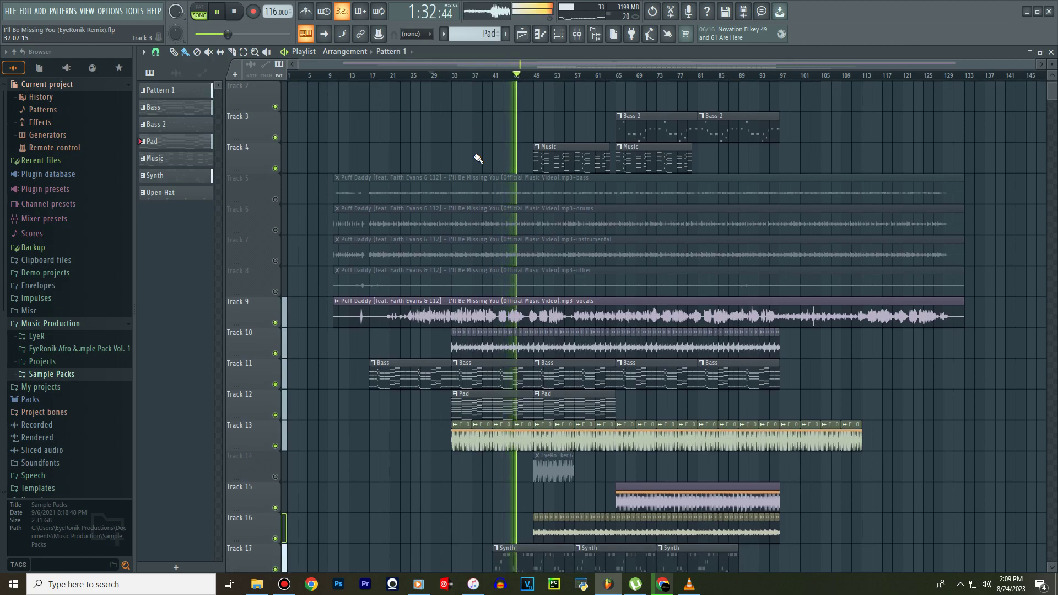
click(277, 324)
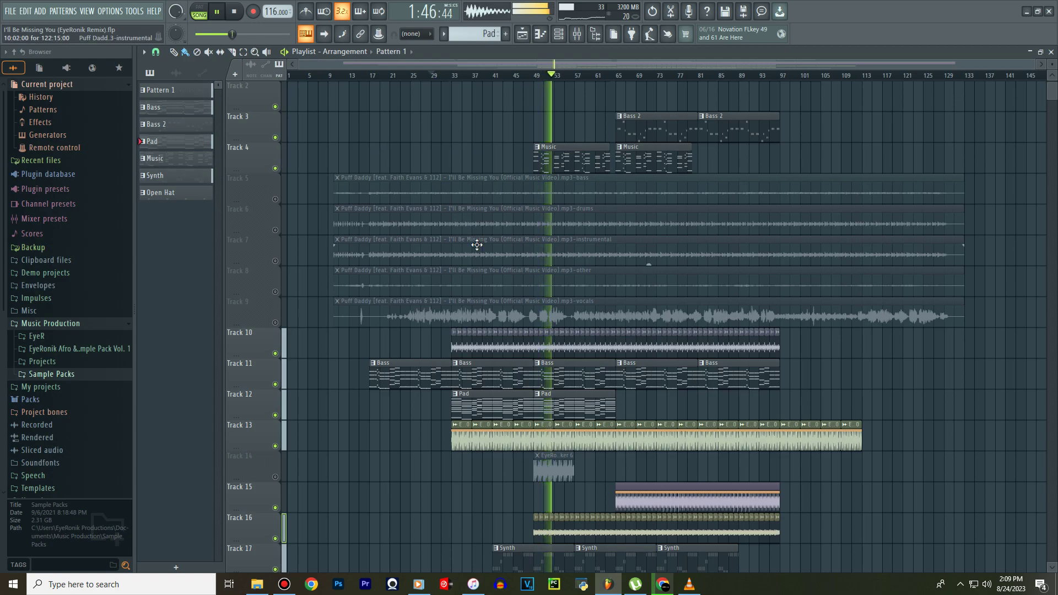
scroll(477, 245, down, 5)
scroll(477, 245, up, 5)
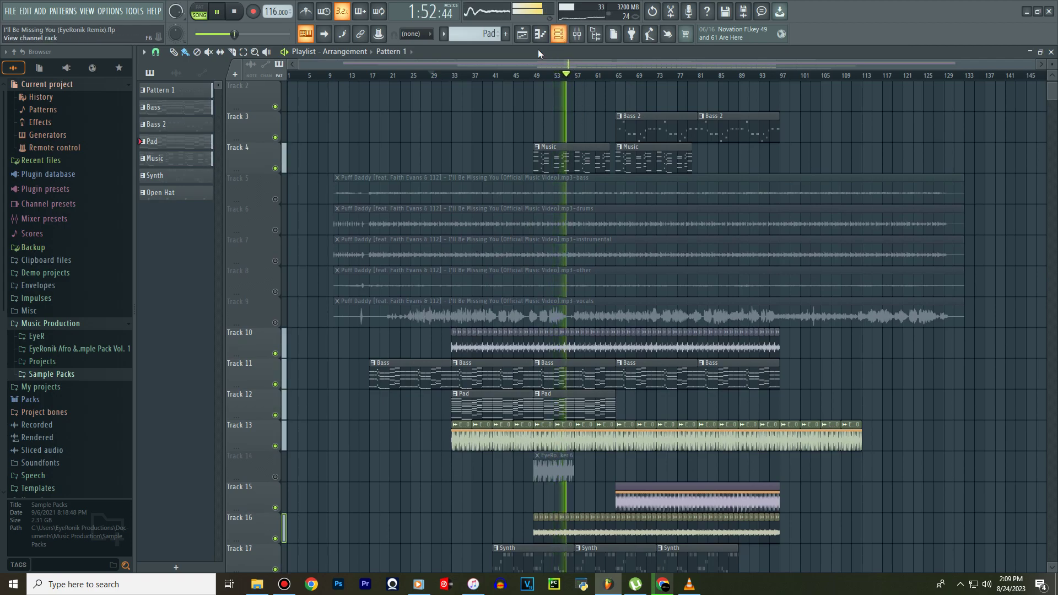
Copy a 16-bar block of Open Hat clips on Track 18 so that it starts at bar 65.
drag(498, 64, 523, 75)
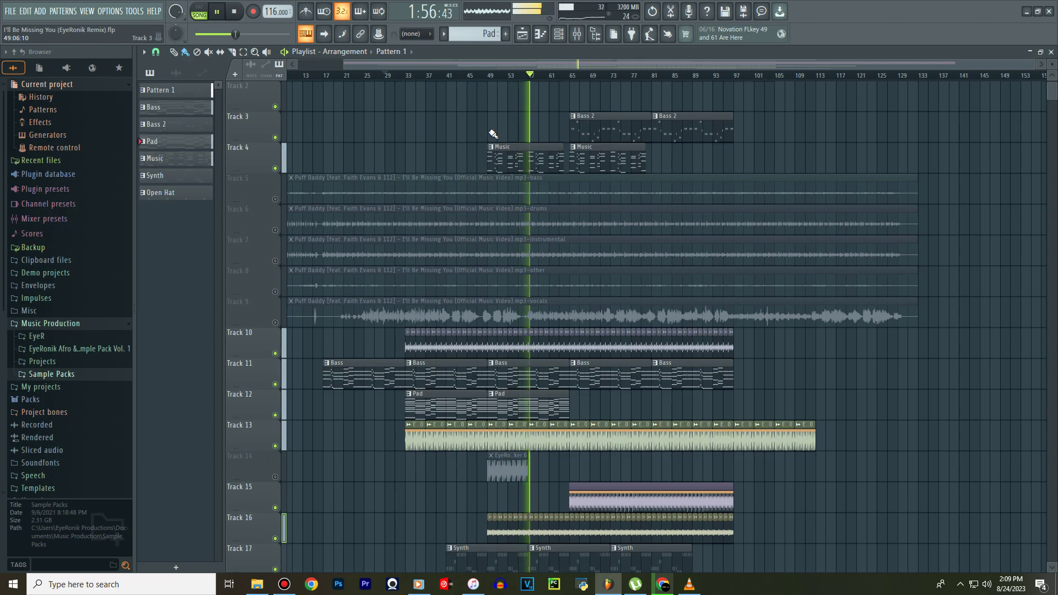
scroll(489, 176, down, 4)
scroll(489, 176, up, 5)
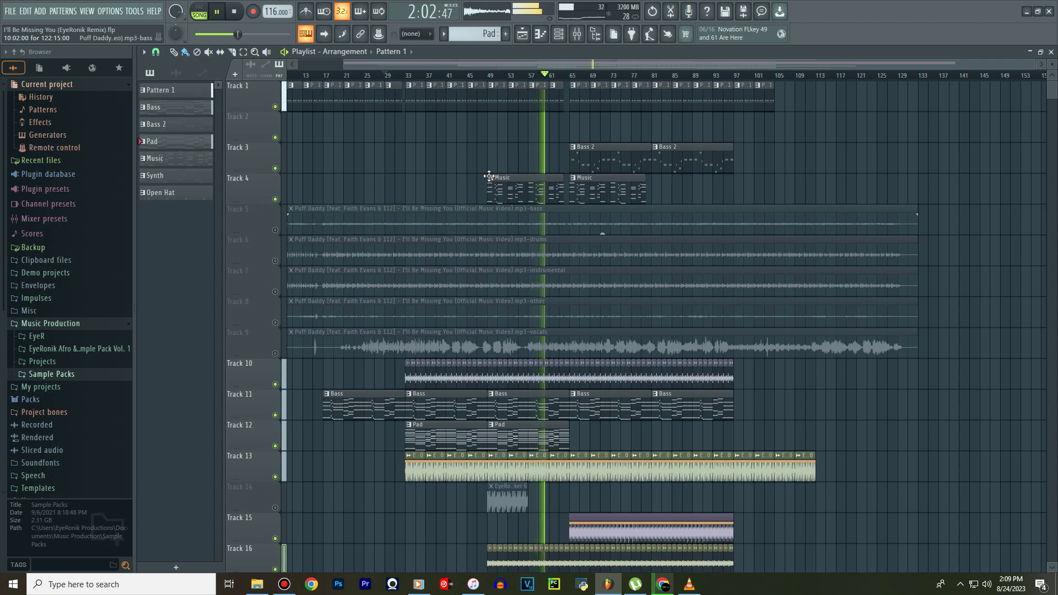
scroll(557, 174, down, 6)
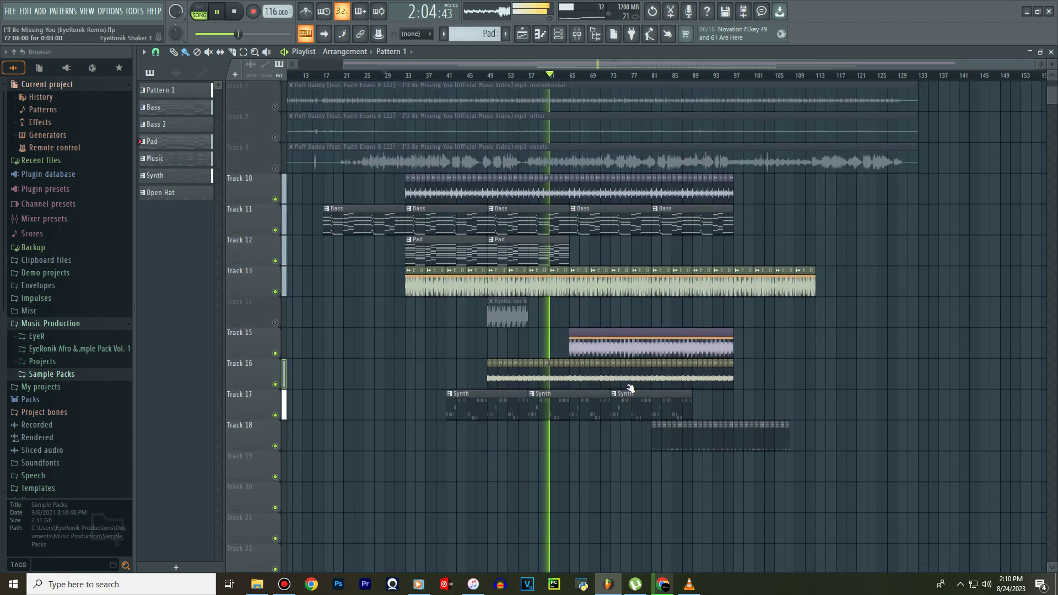
drag(574, 441, 669, 457)
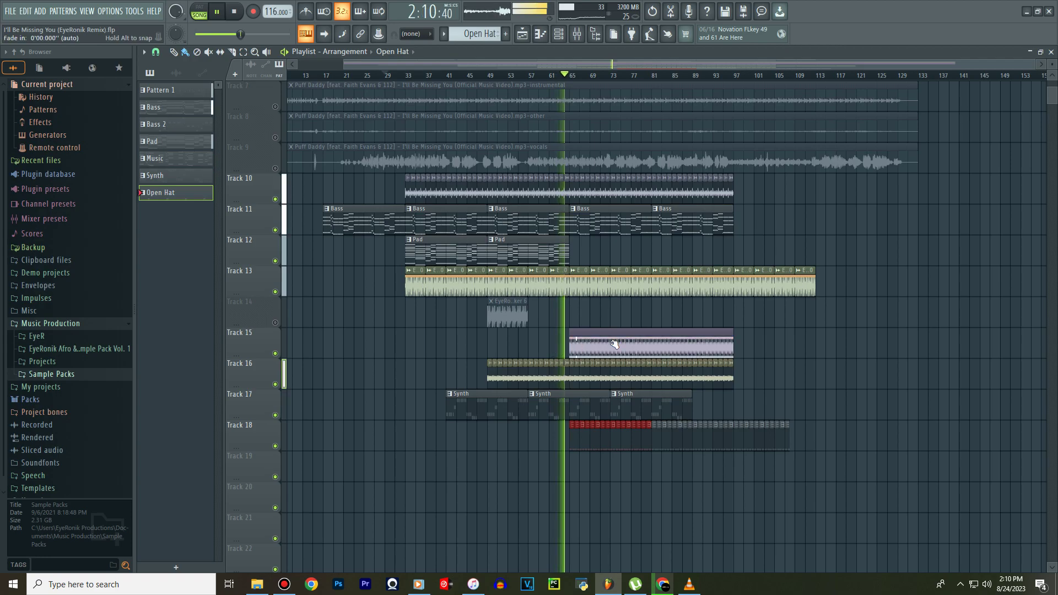
Lower the EyeRonik Shaker 1 mixer track's volume to about -8.7 dB and return to the playlist.
click(578, 34)
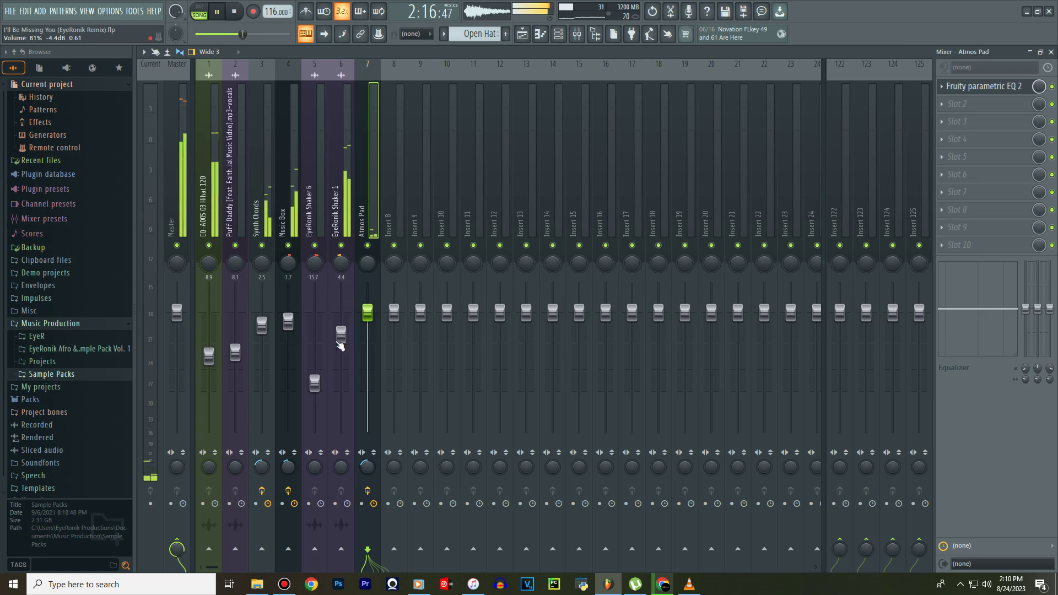
drag(341, 343, 341, 359)
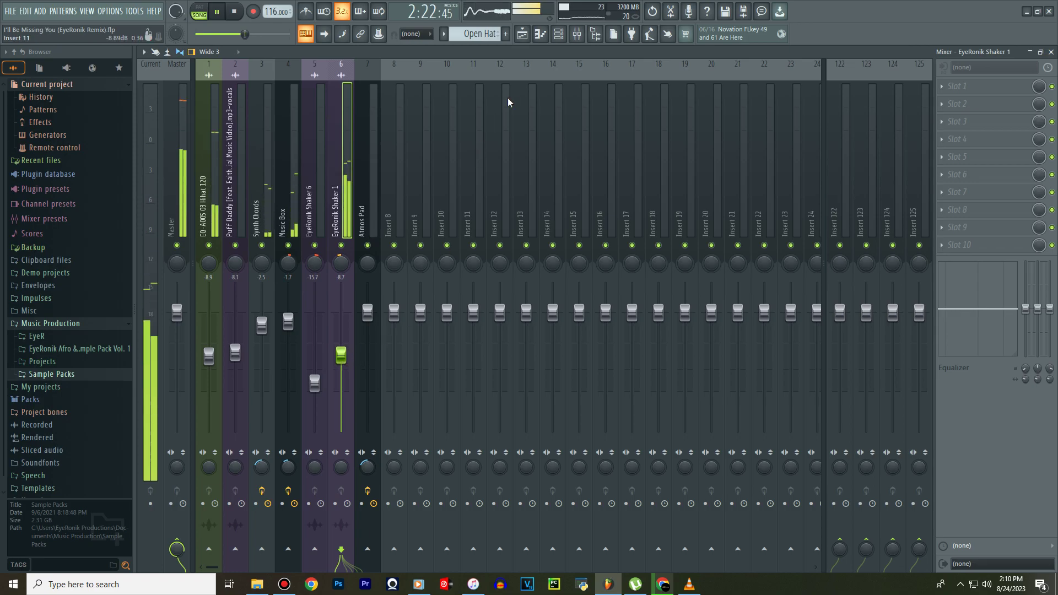
click(522, 34)
Try to trim the start of the Pattern 1 clip at bar 77 to 77:03:00.
scroll(547, 63, right, 2)
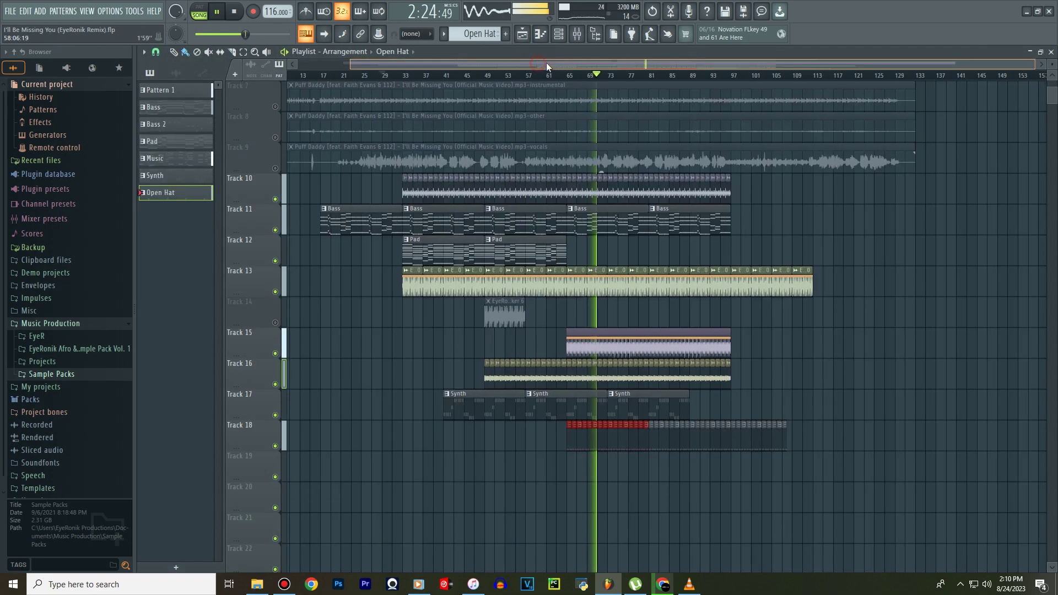
scroll(583, 172, up, 4)
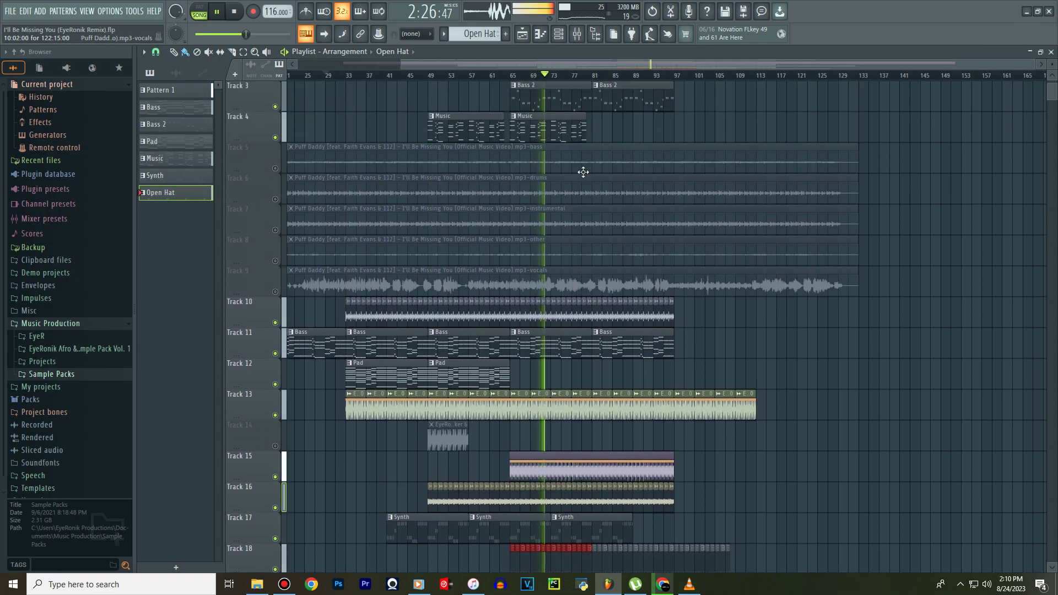
scroll(583, 172, up, 2)
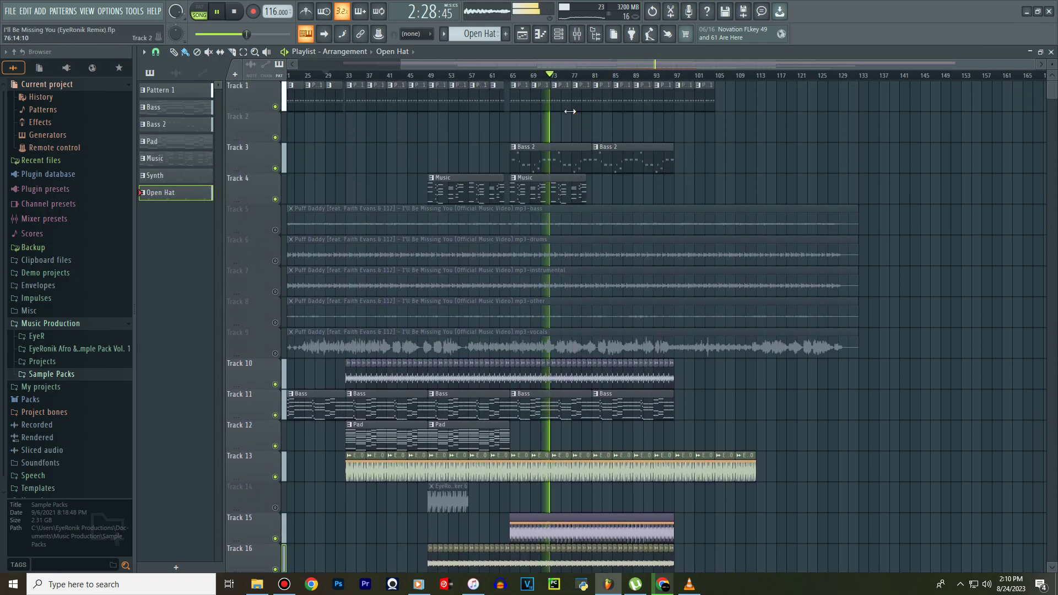
scroll(571, 103, up, 5)
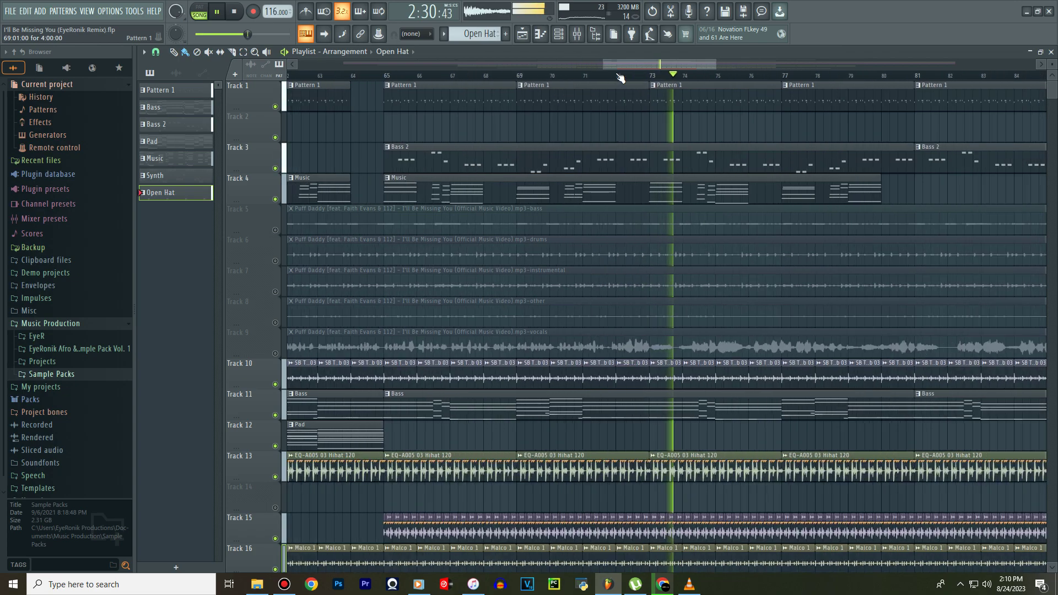
scroll(629, 113, up, 2)
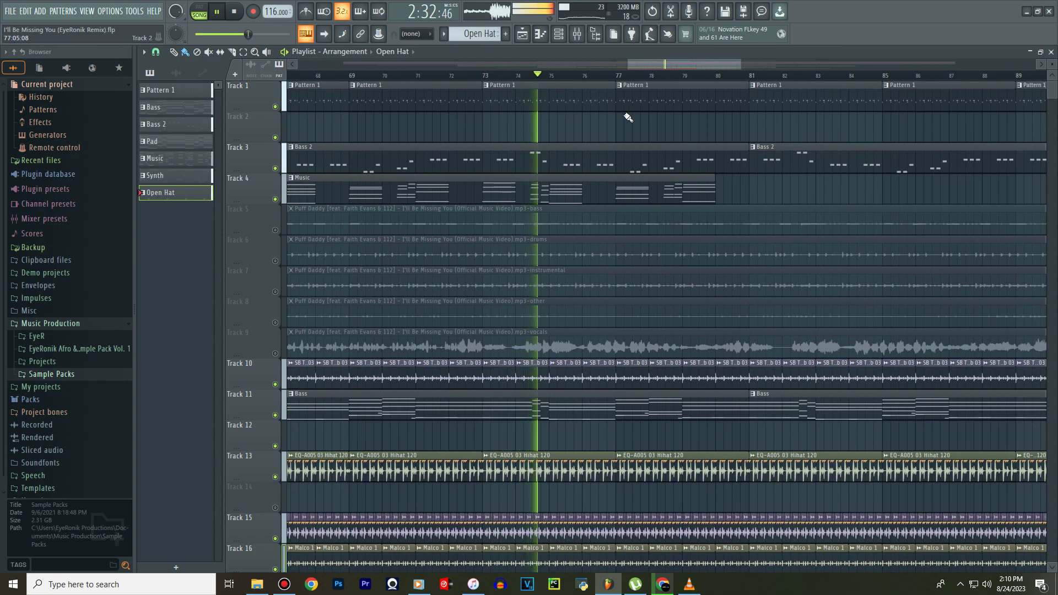
scroll(629, 113, up, 4)
scroll(613, 111, up, 2)
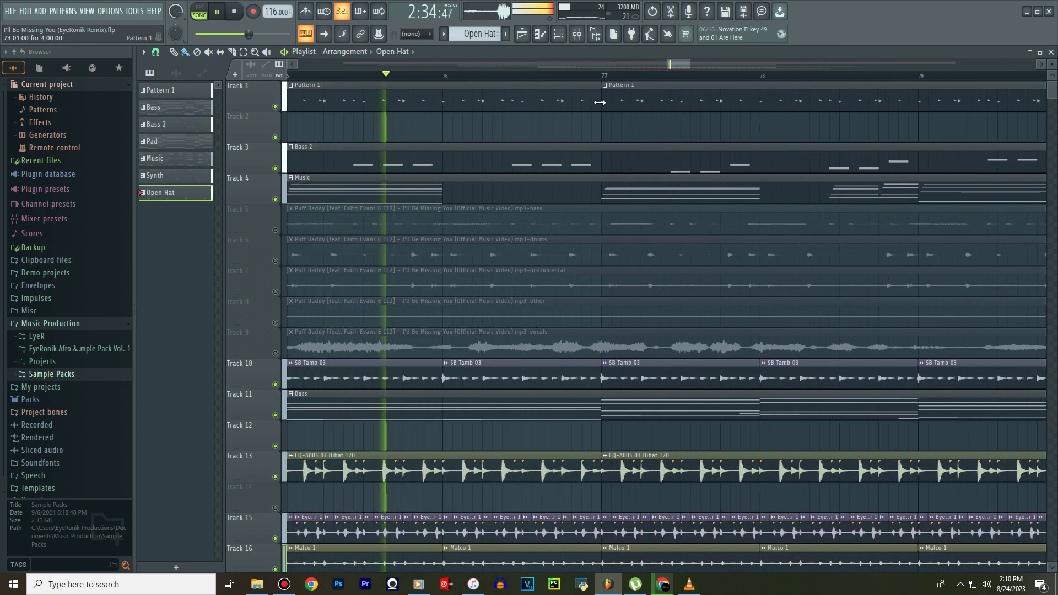
drag(605, 102, 629, 108)
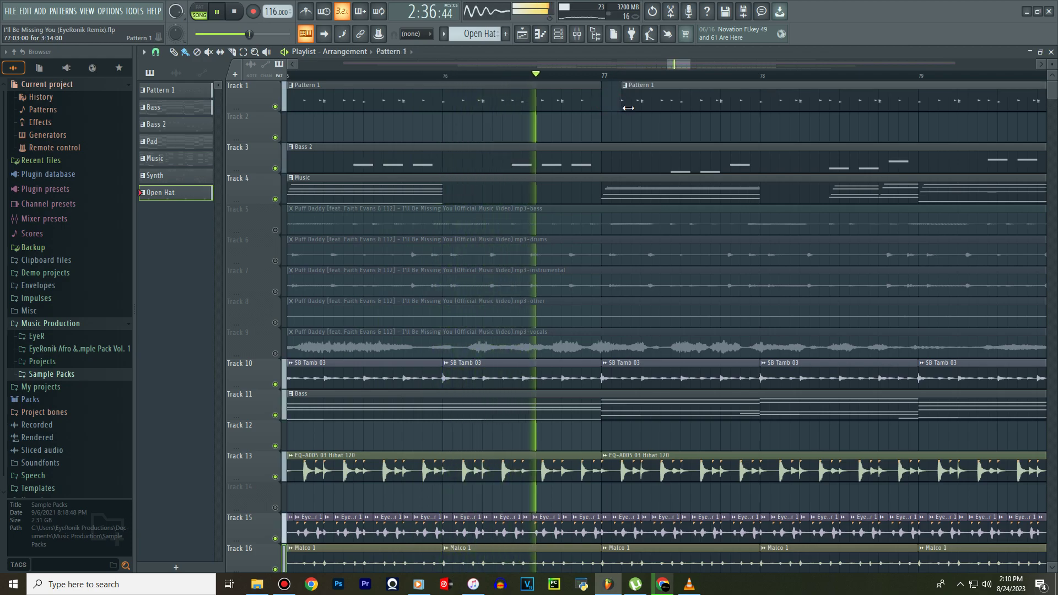
Pick up the Pad pattern from its existing clip and place another Pad clip at bar 81 on Track 12.
scroll(642, 82, down, 6)
drag(643, 64, 666, 63)
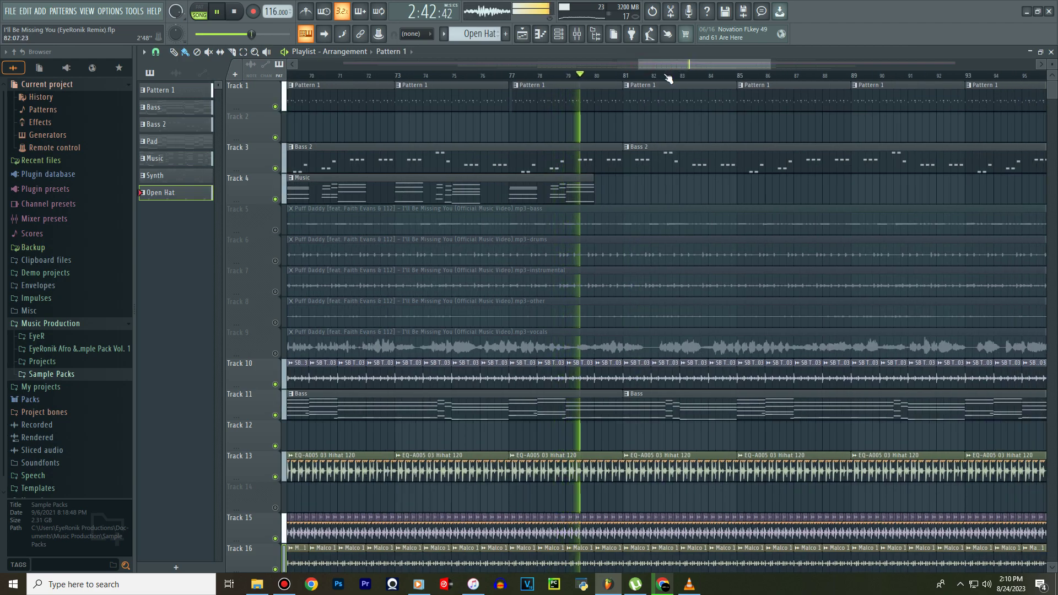
scroll(660, 173, down, 3)
scroll(498, 266, down, 5)
click(488, 278)
click(651, 279)
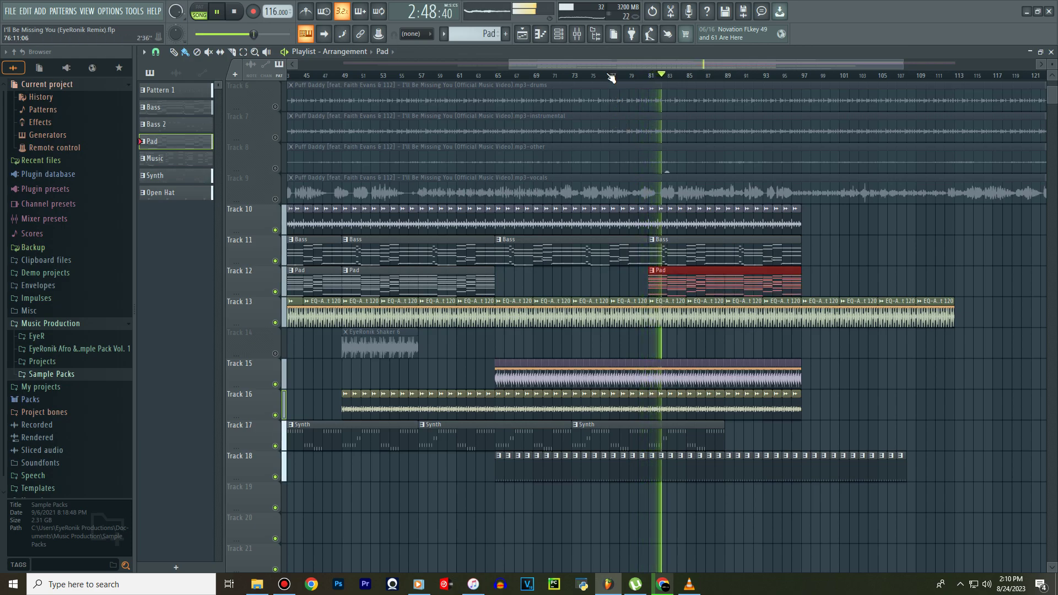
Add Synth clips at bars 89 and 105 on Track 17 and stop playback.
scroll(609, 77, down, 2)
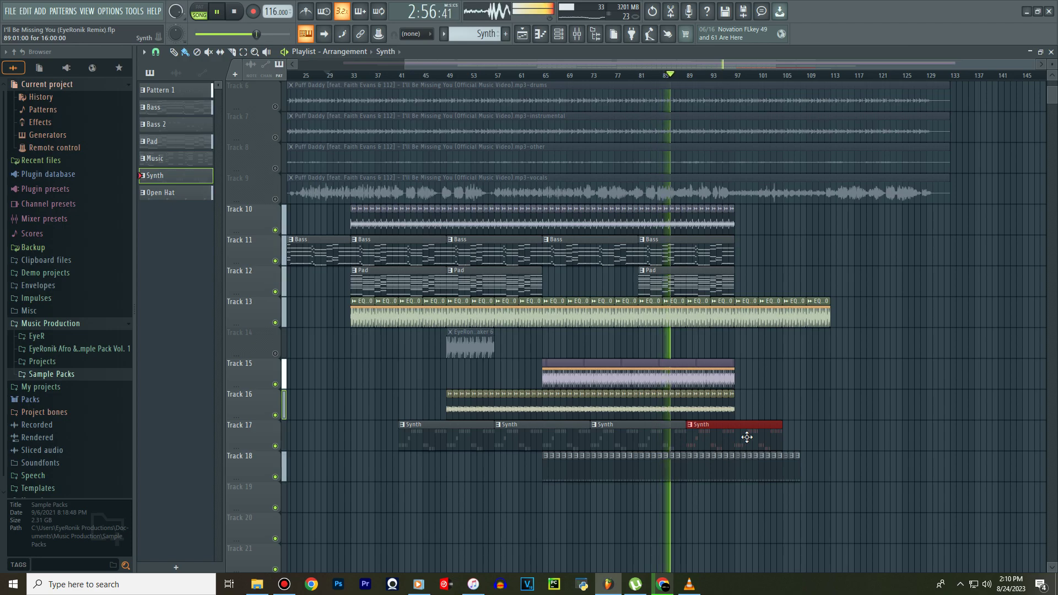
click(785, 439)
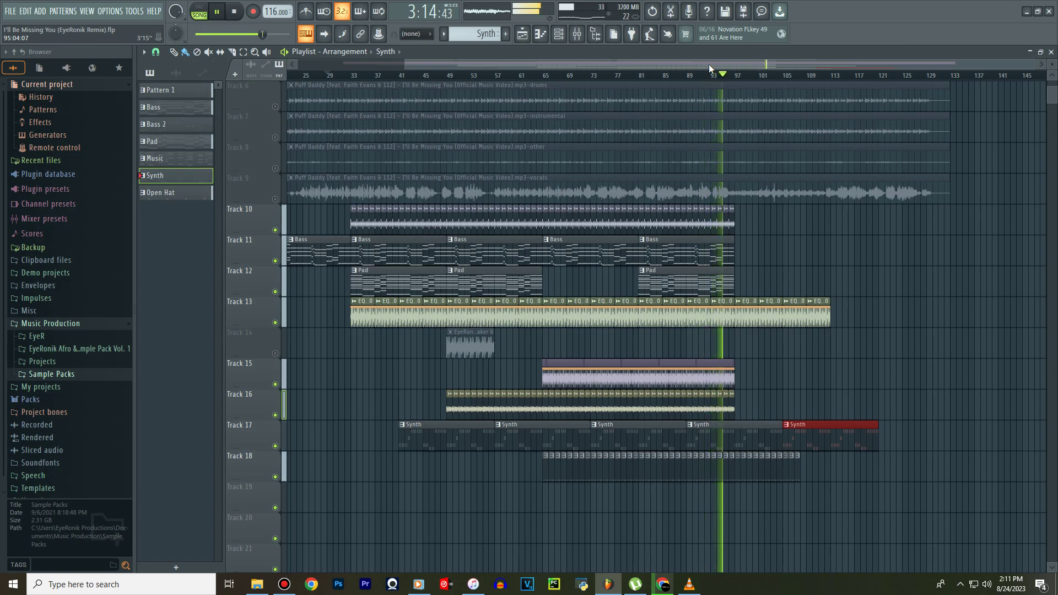
key(space)
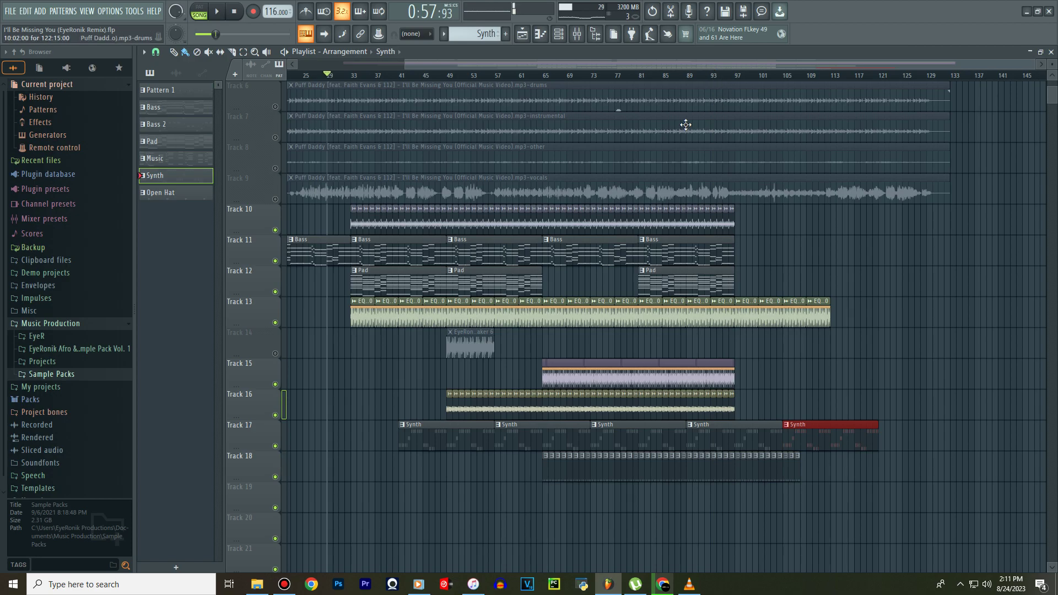
Select the playlist time range from bar 17 to bar 65.
click(557, 40)
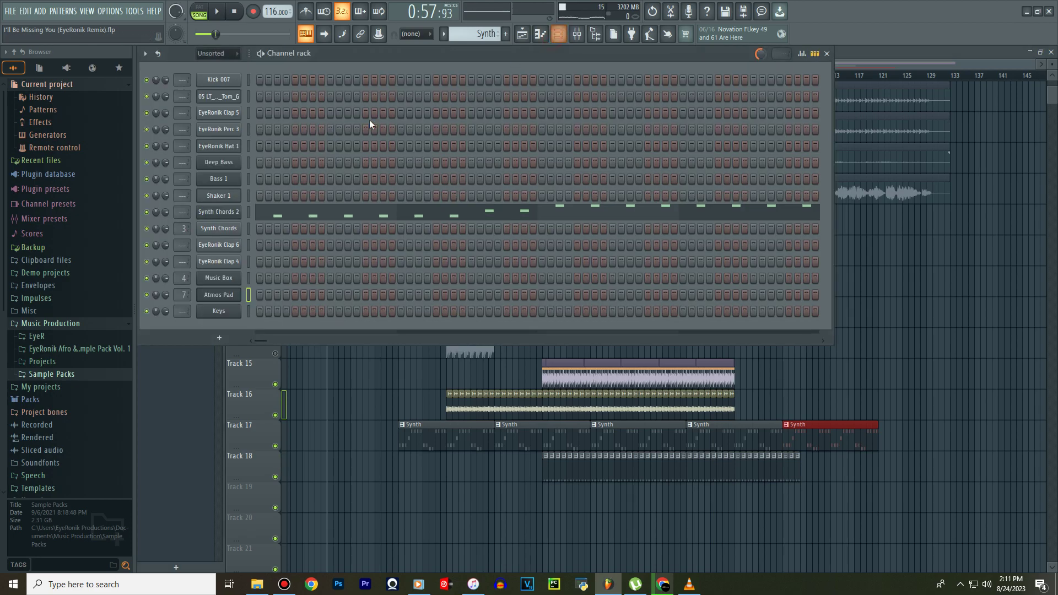
click(522, 34)
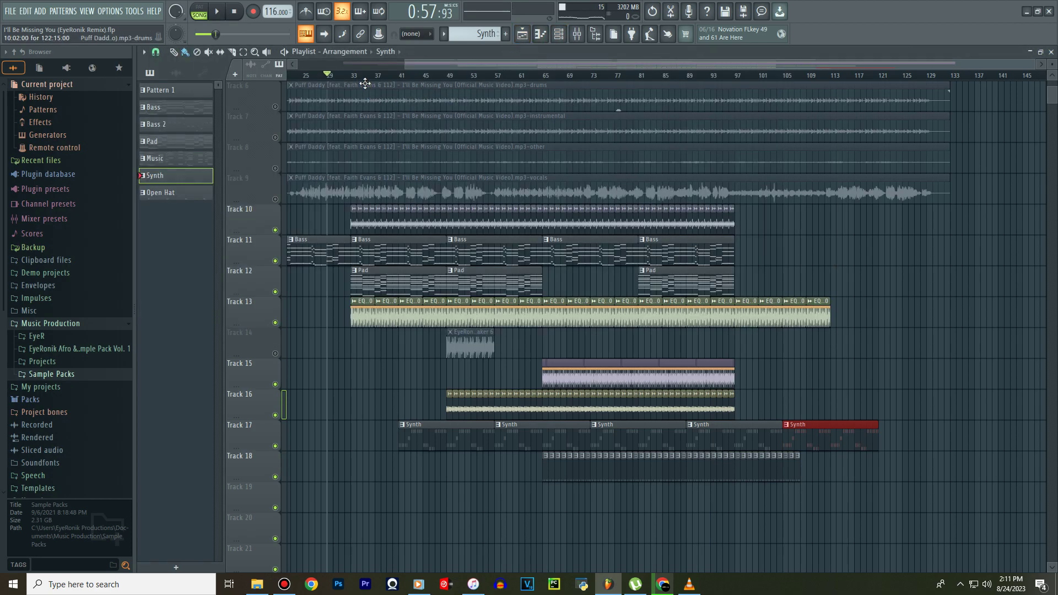
scroll(415, 76, left, 3)
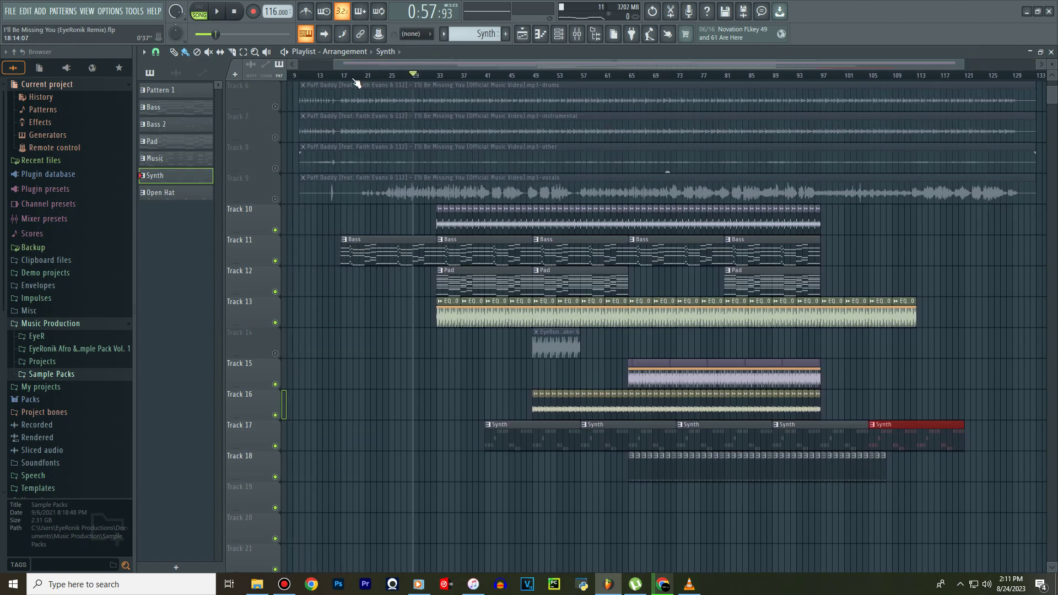
drag(346, 77, 639, 76)
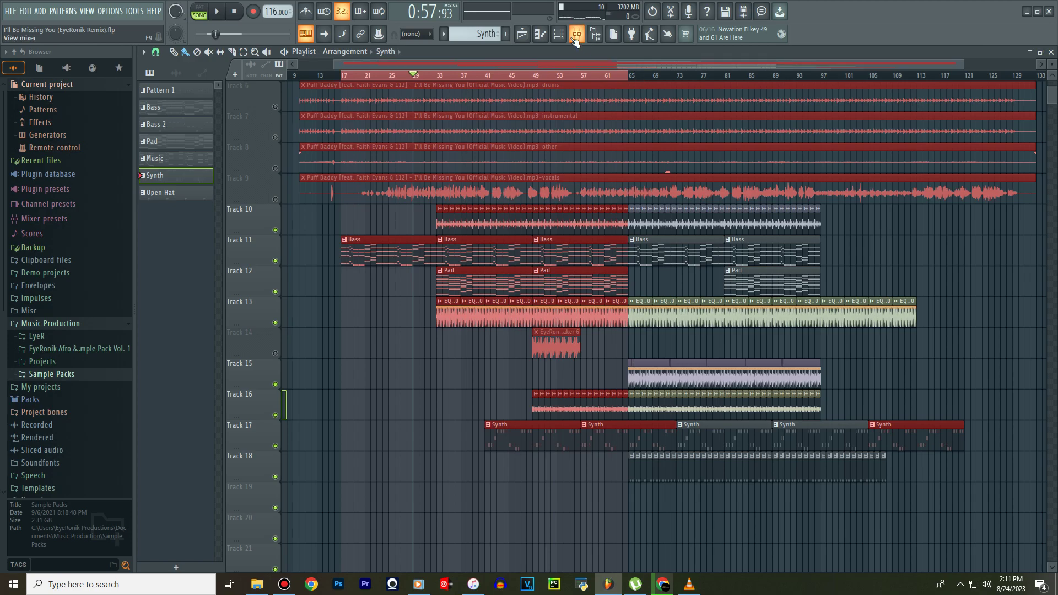
Create an automation clip for the Synth Chords Filter A Cutoff over bars 17 to 65 and shape it into a slow upward curve.
click(559, 34)
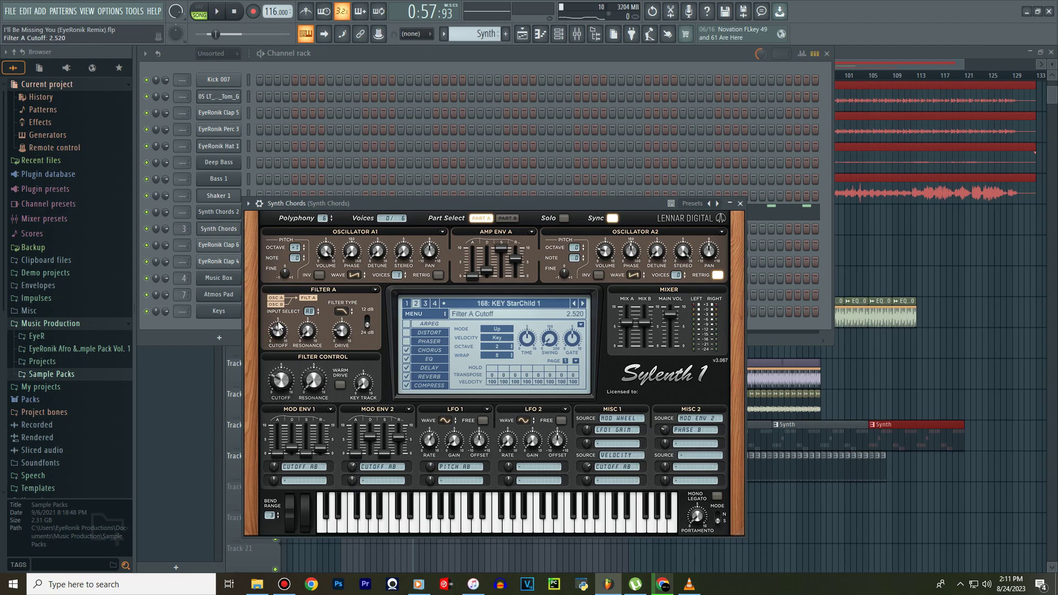
click(218, 11)
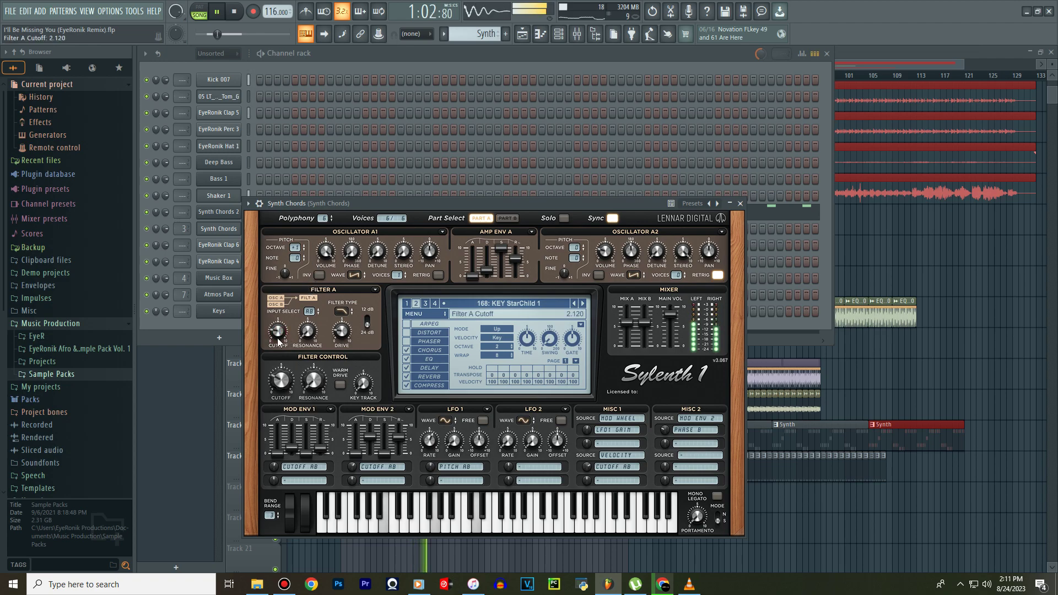
click(219, 229)
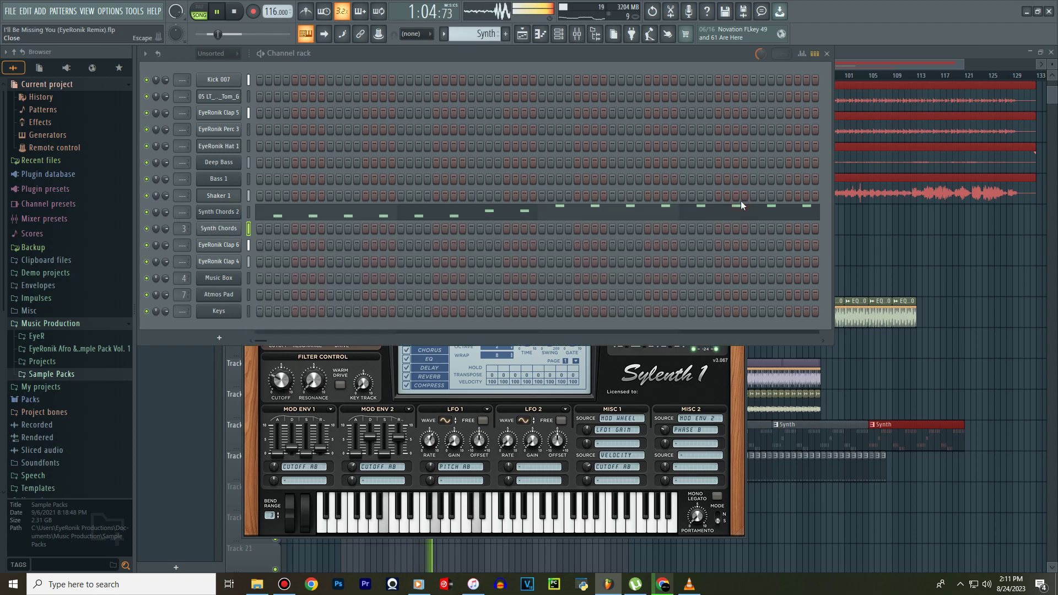
click(134, 11)
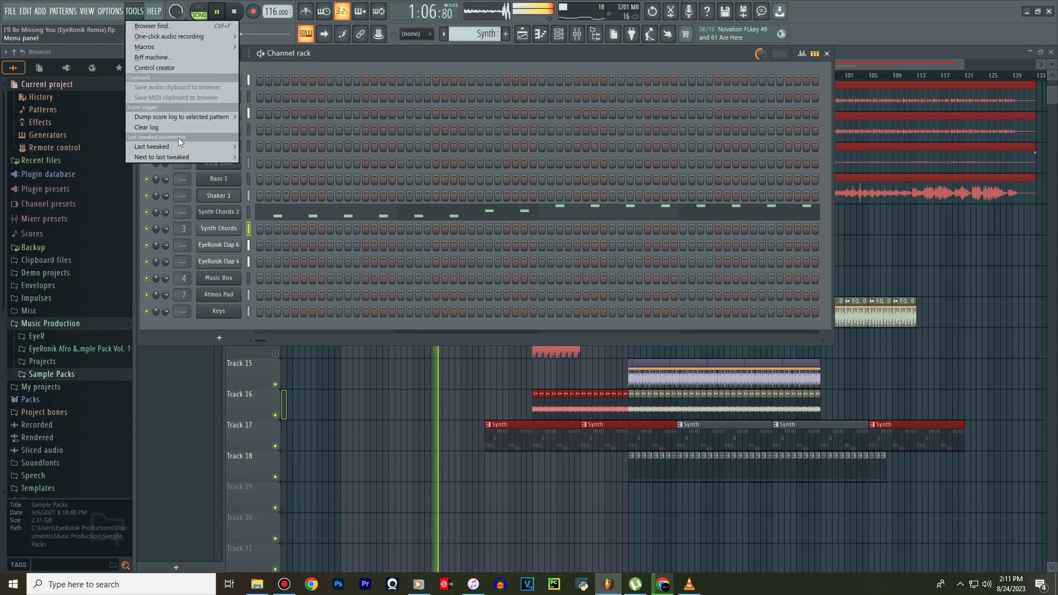
mouse_move(182, 147)
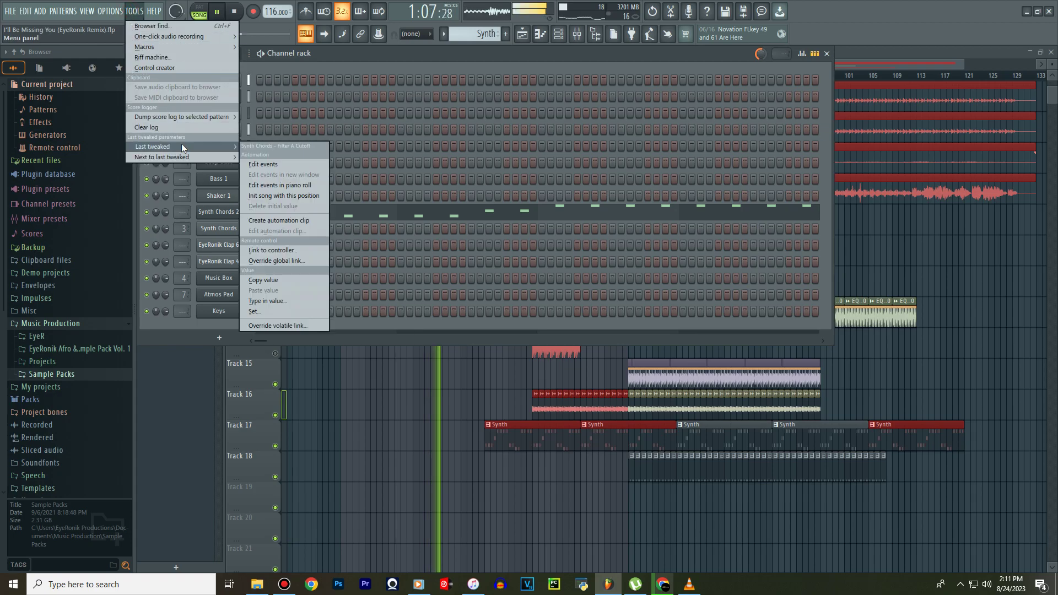
click(279, 221)
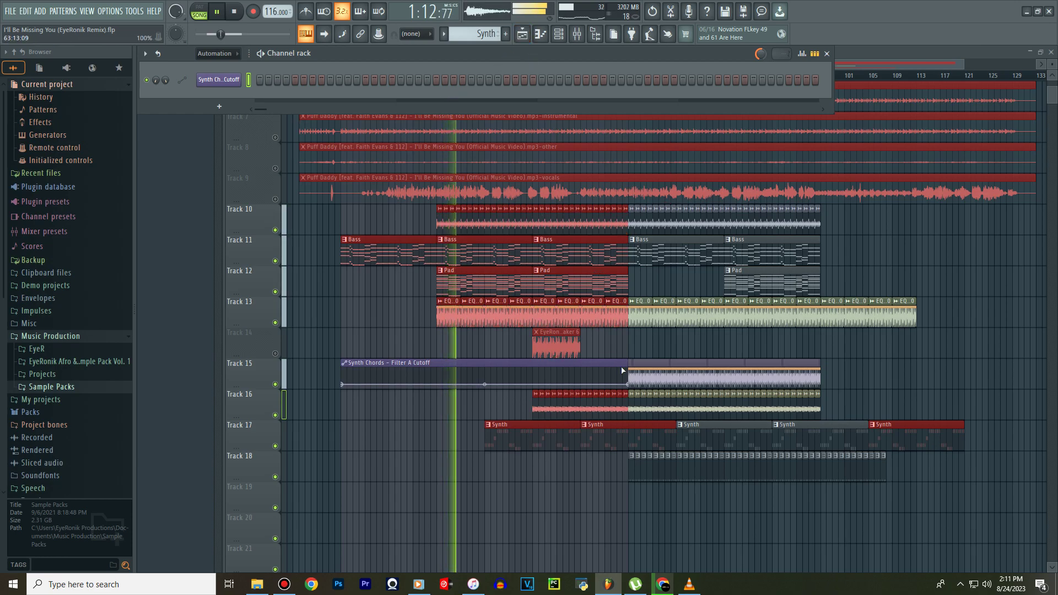
drag(629, 383, 628, 370)
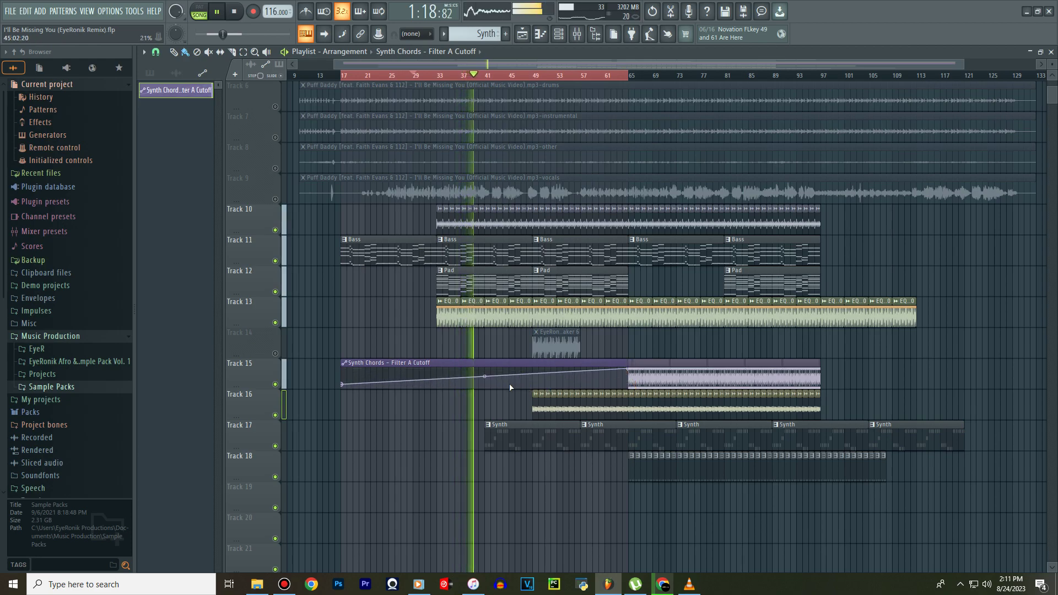
drag(485, 376, 485, 384)
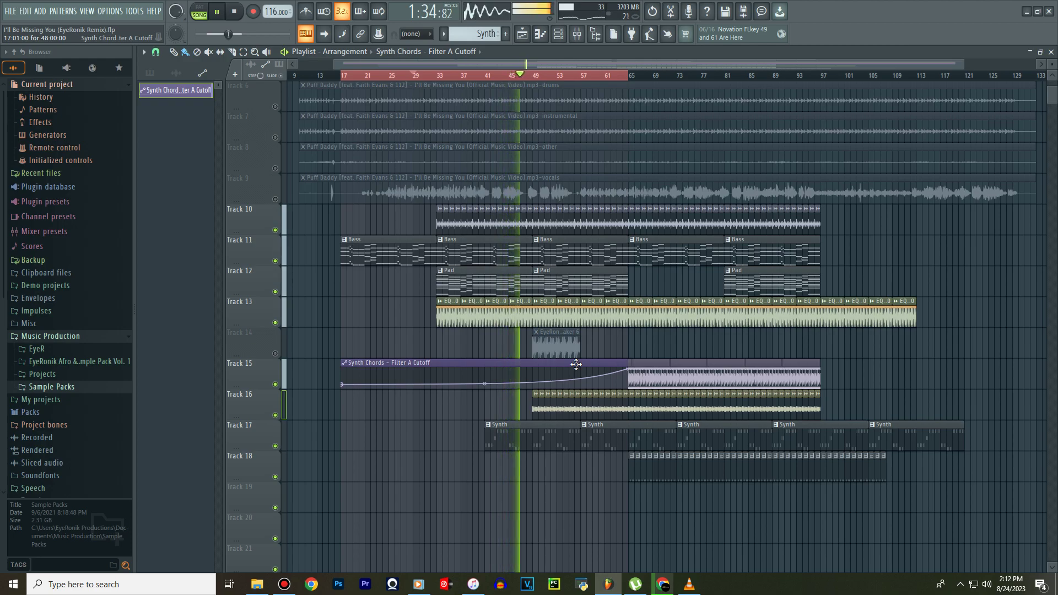
Check the Synth Chords mixer track and the Deep Bass notes of the Bass pattern while the arrangement plays.
click(577, 34)
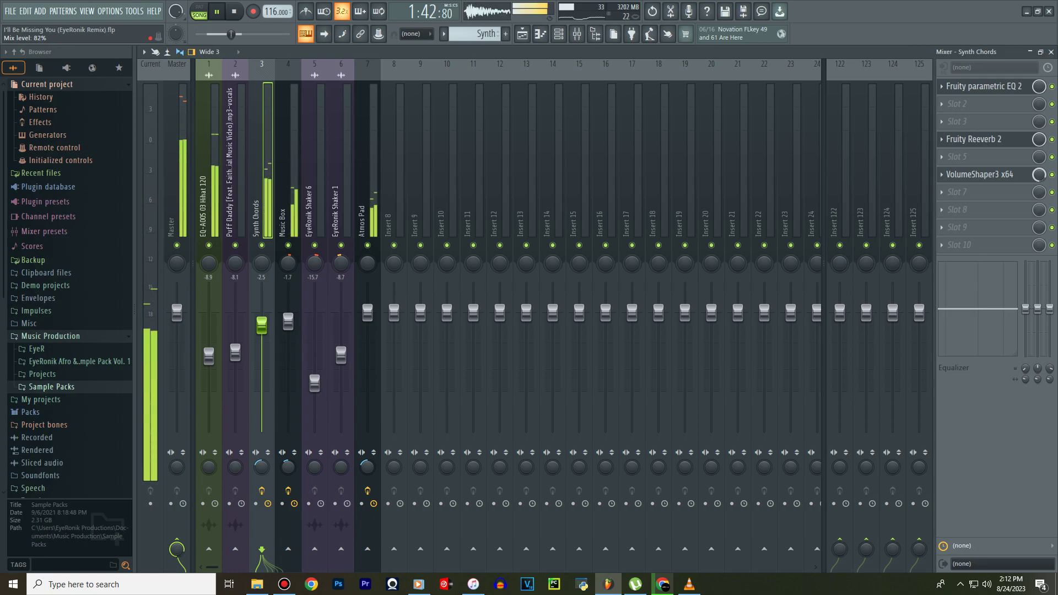
click(522, 34)
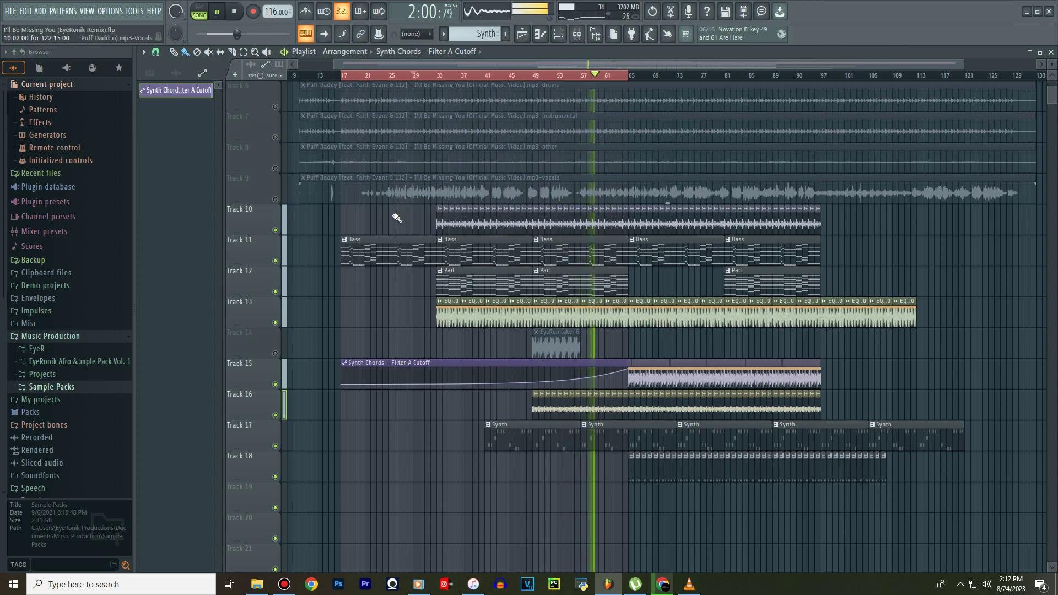
double_click(391, 259)
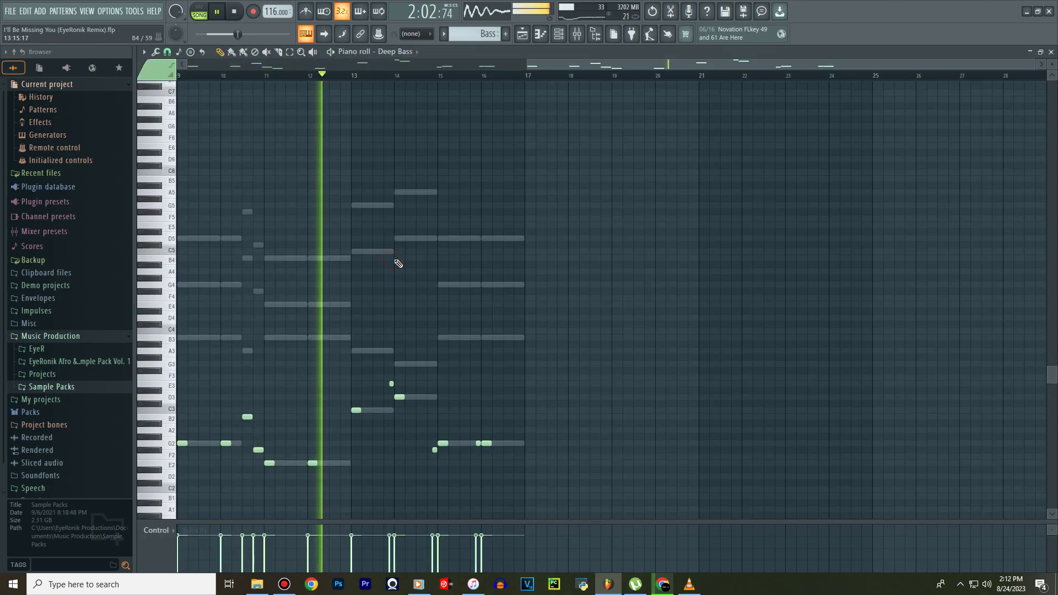
drag(587, 65, 213, 69)
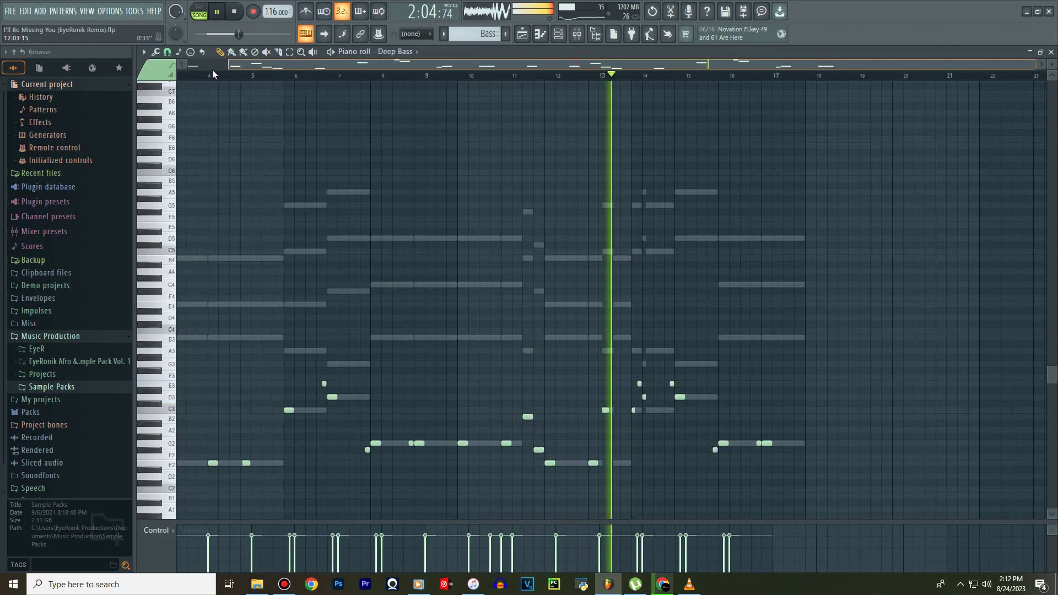
click(529, 36)
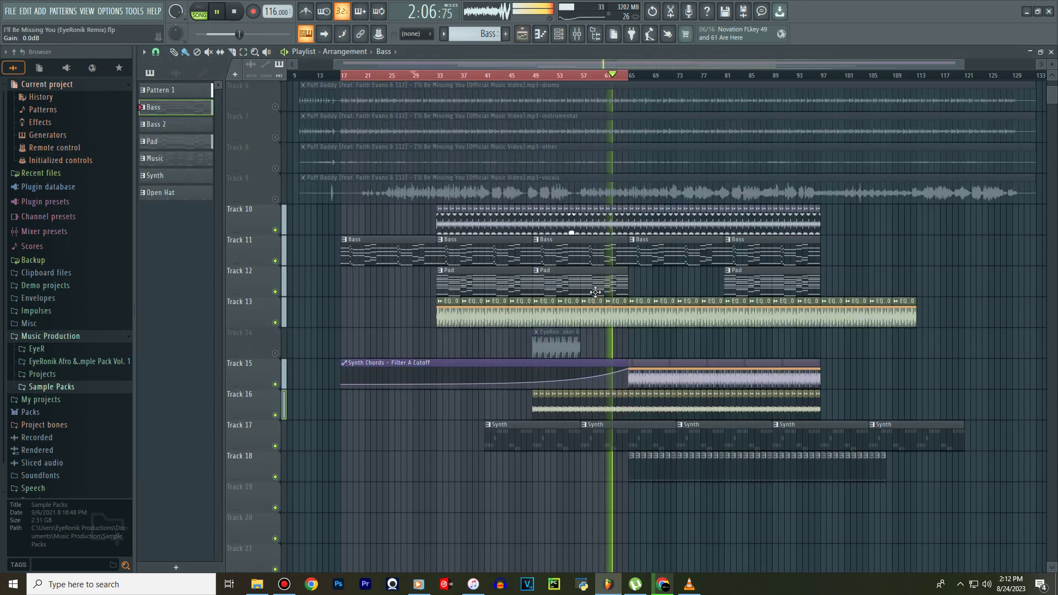
Unmute Track 14 and extend the filter cutoff automation clip there to 50 bars, dropping the curve at bar 65.
drag(619, 363, 629, 340)
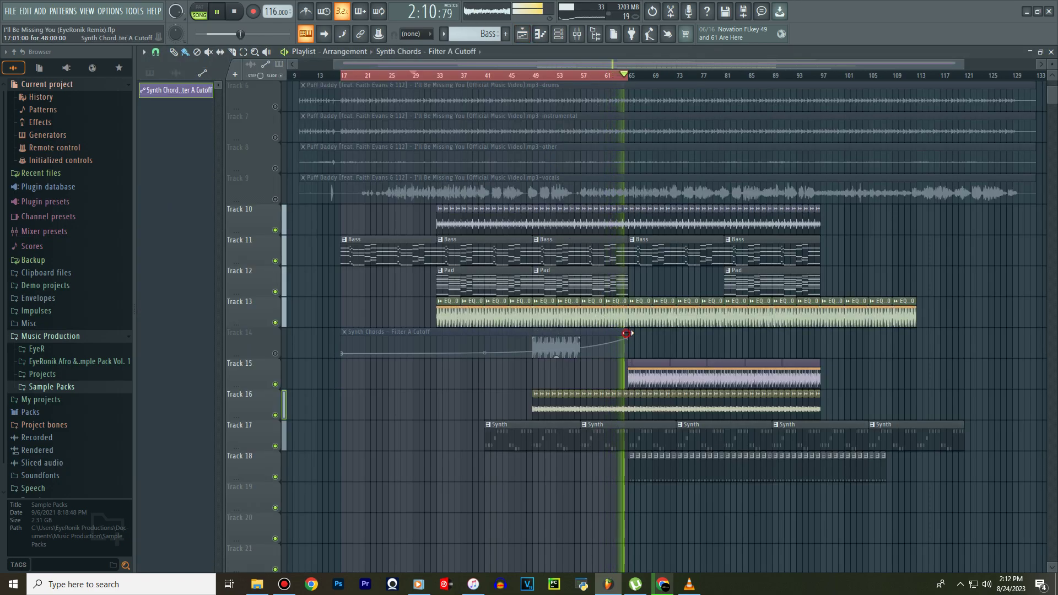
click(279, 353)
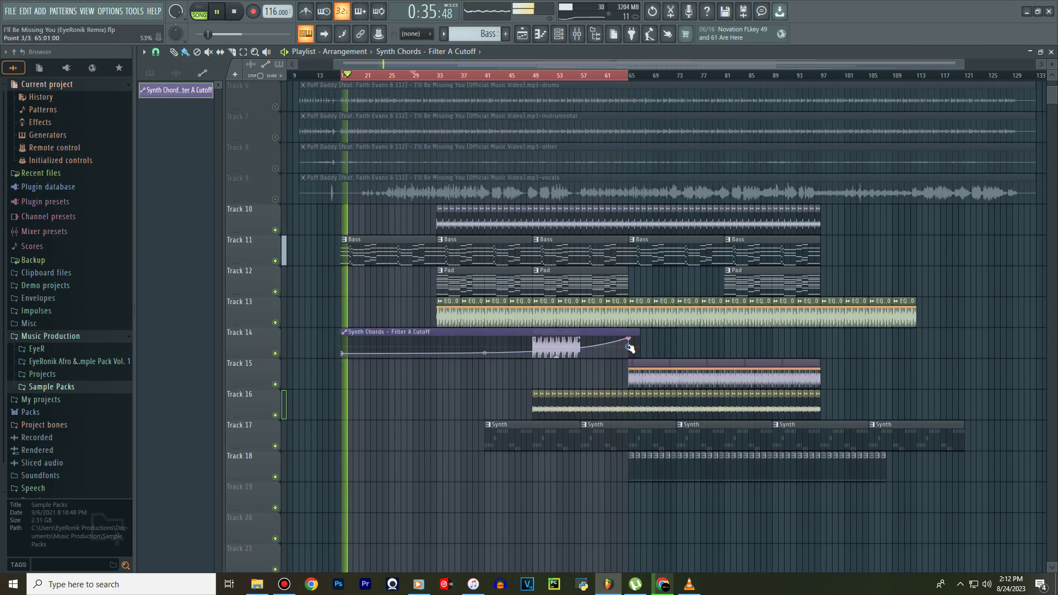
click(558, 77)
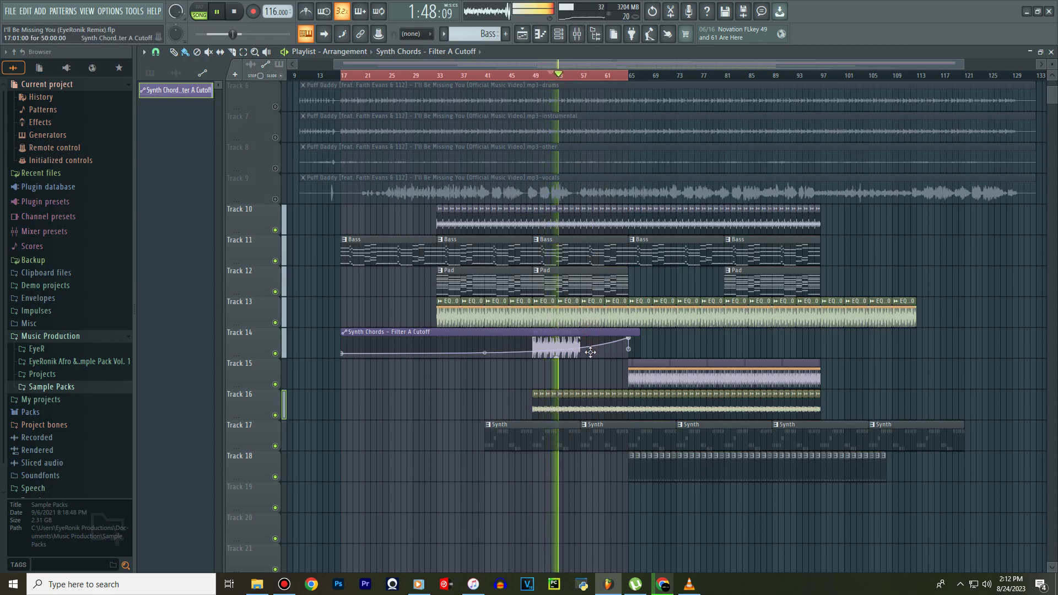
Move the cutoff automation clip to Track 18 and fill Track 14 from bar 65 to bar 97 with EyeRonik Shaker 6 clips.
drag(591, 332, 591, 463)
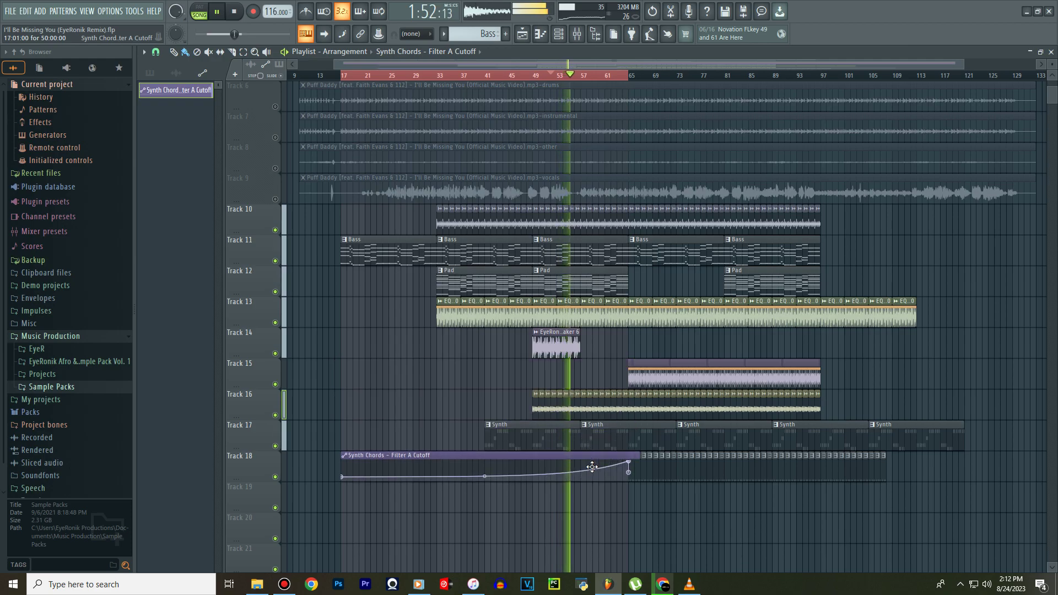
double_click(569, 347)
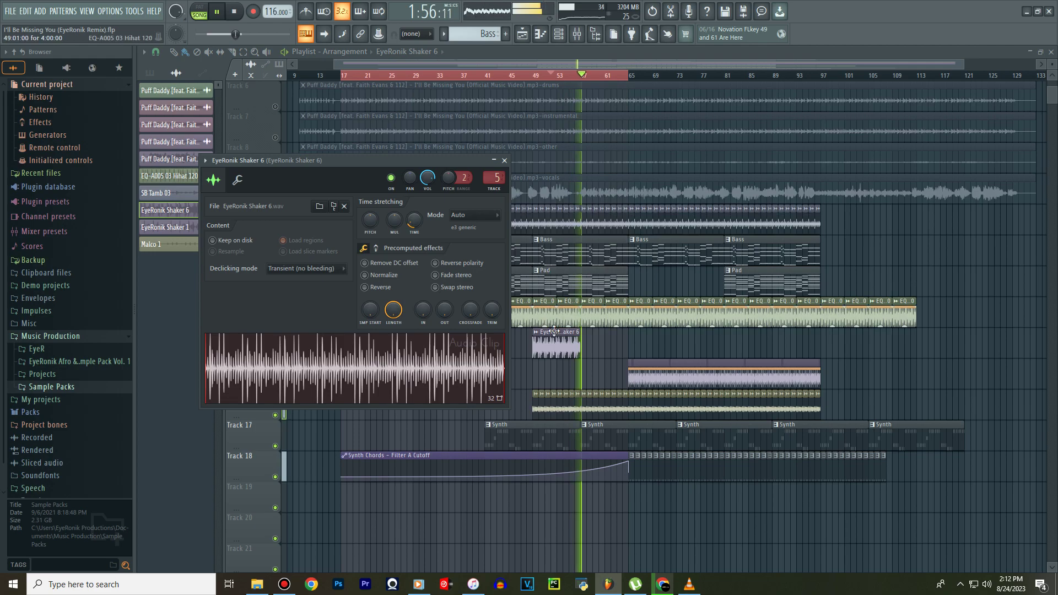
drag(564, 344, 777, 338)
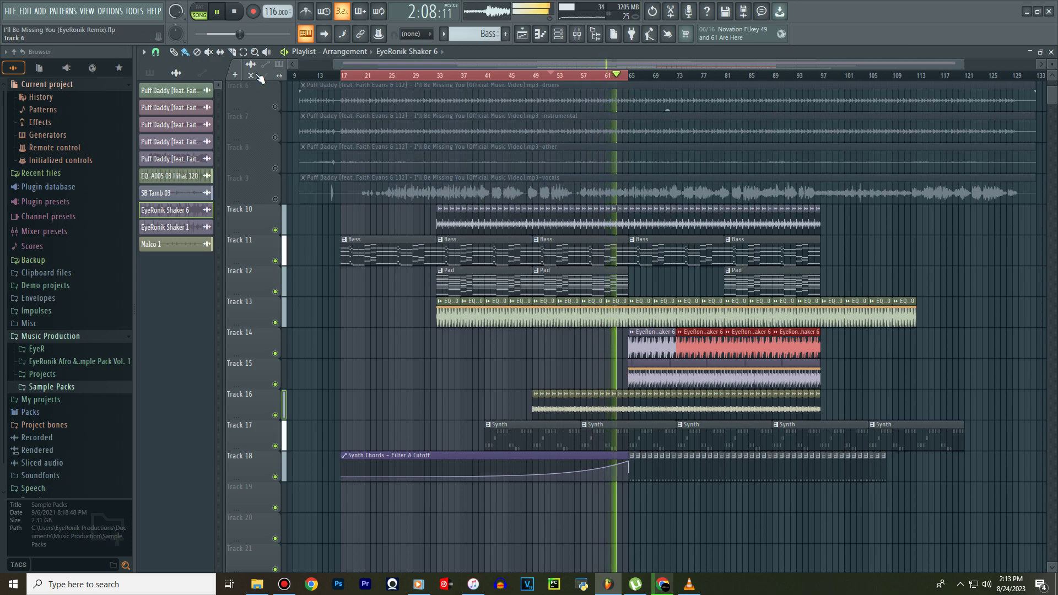
click(630, 286)
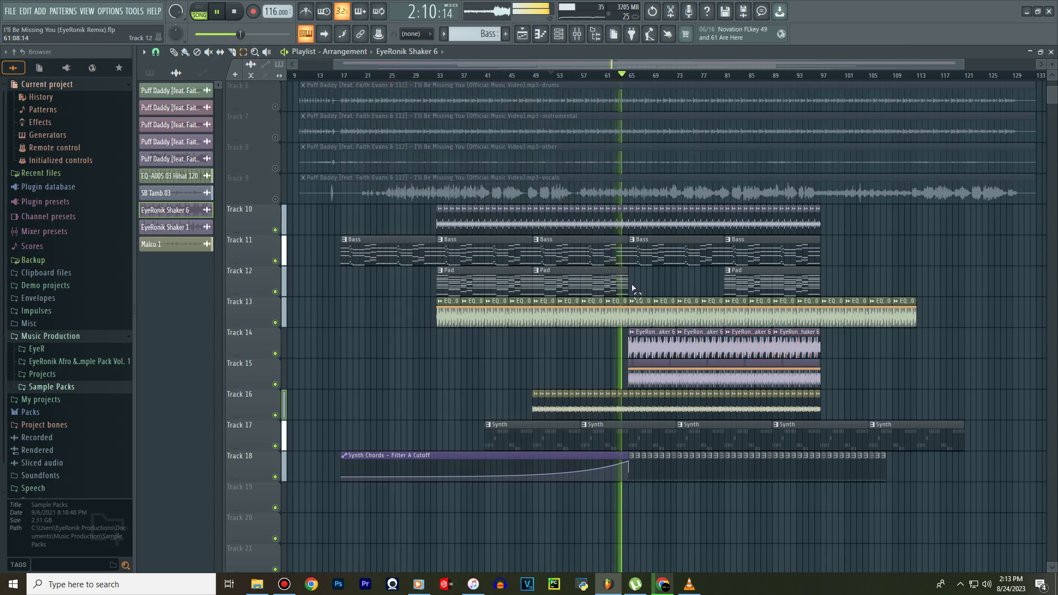
Adjust the level of the cutoff automation's drop point at bar 65 and mute Track 14, undoing the point's shift to 65:03:10.
scroll(630, 287, up, 5)
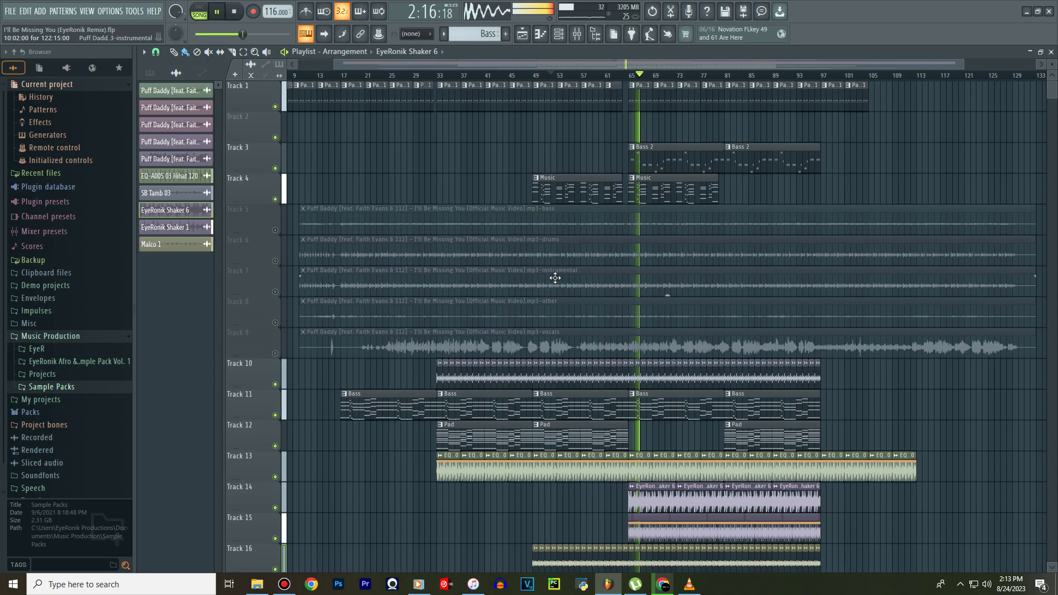
scroll(646, 411, down, 6)
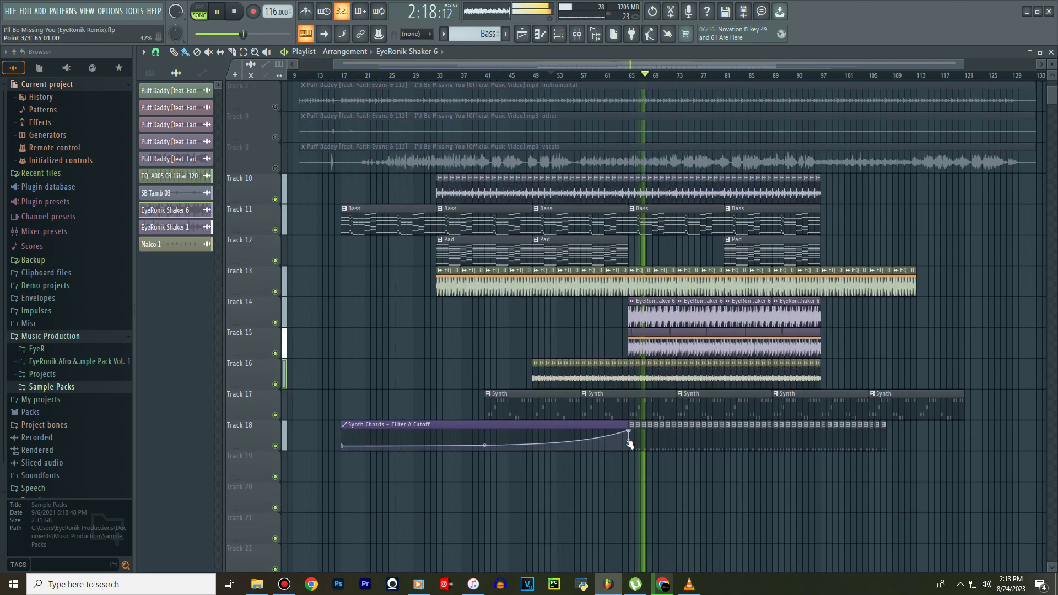
click(630, 443)
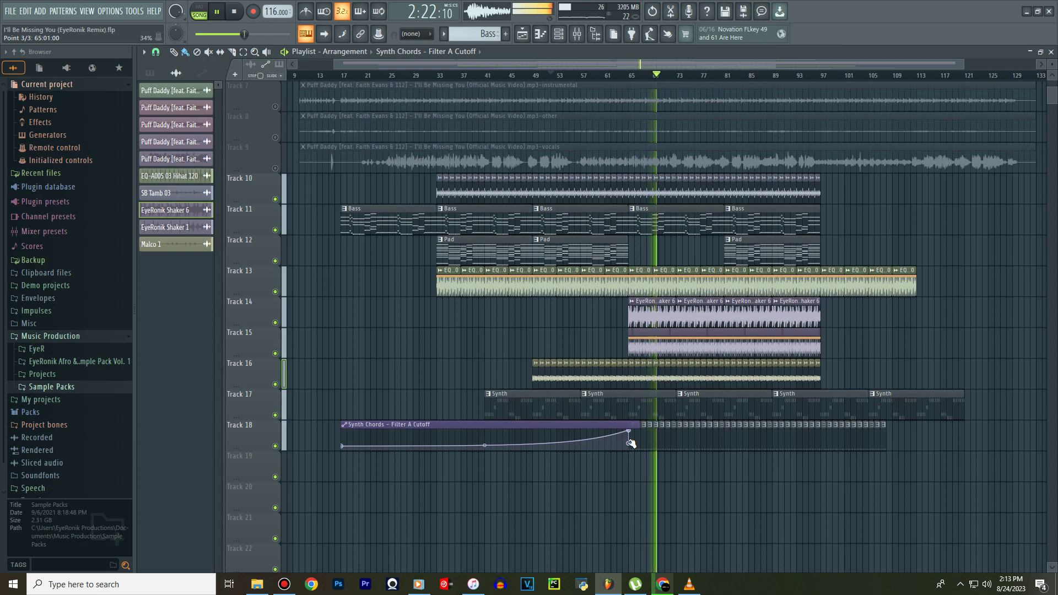
scroll(632, 443, up, 3)
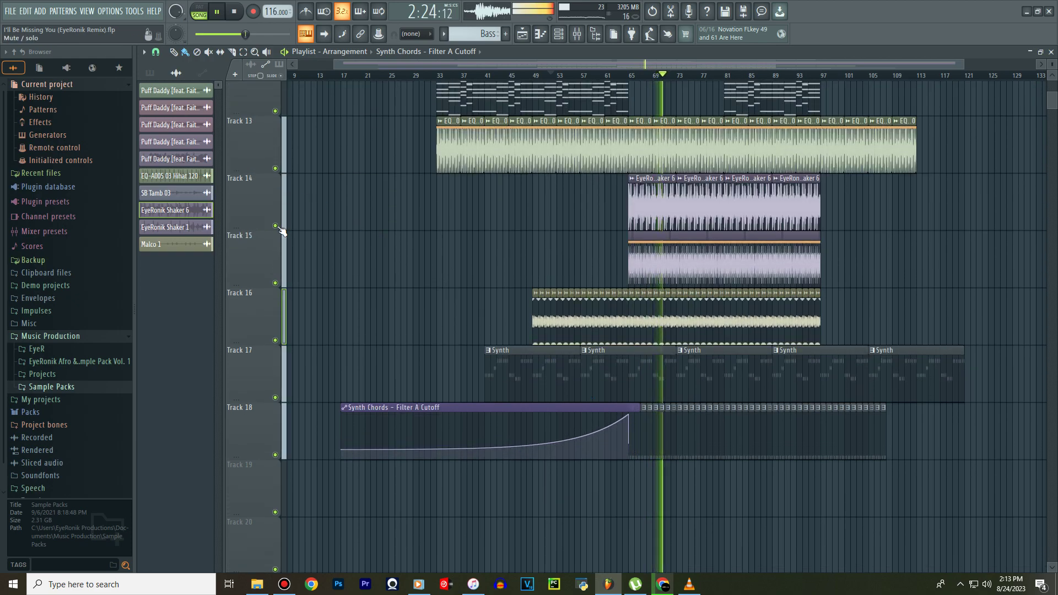
click(276, 226)
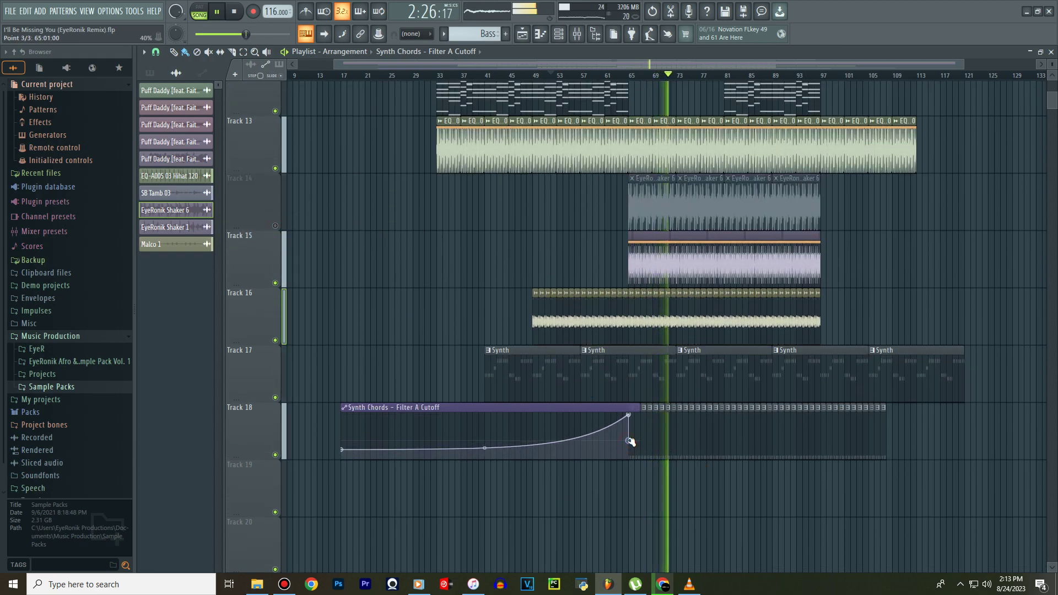
drag(630, 441, 632, 441)
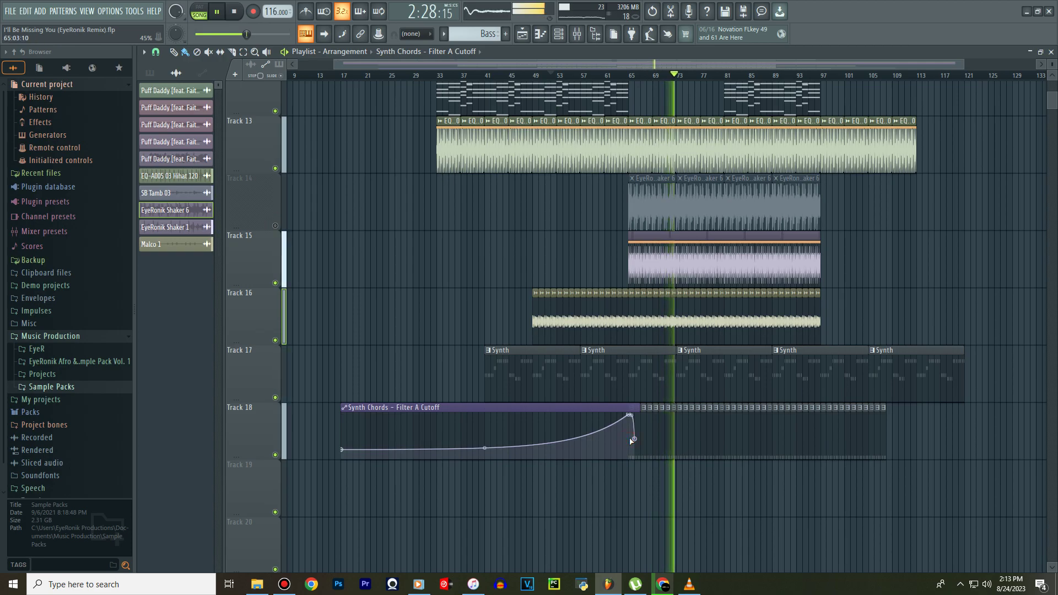
key(ctrl+z)
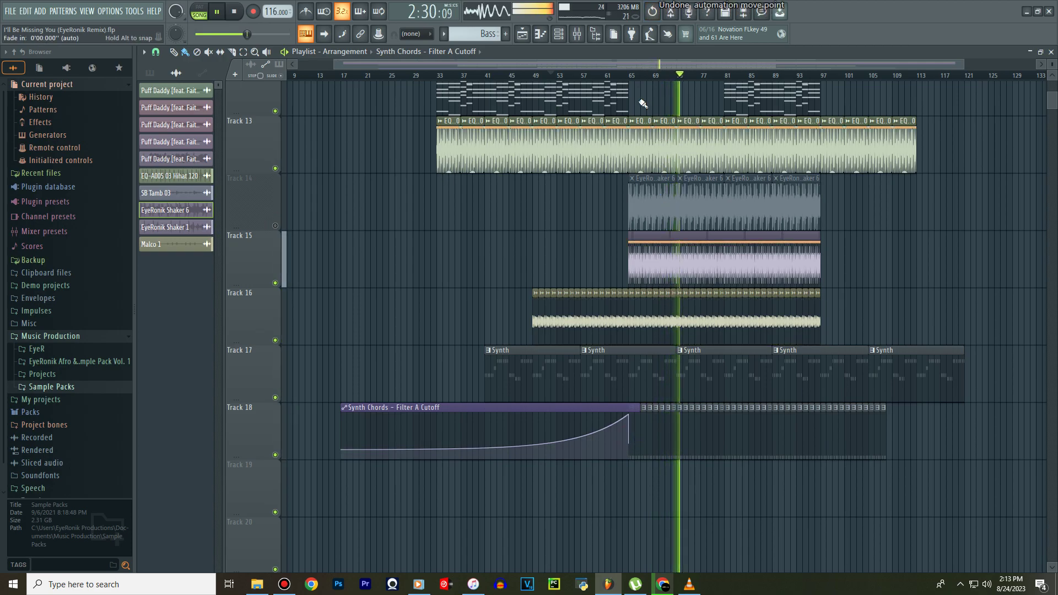
Inspect the Synth Chords track's level and effects in the mixer during playback, and return to the playlist.
key(F9)
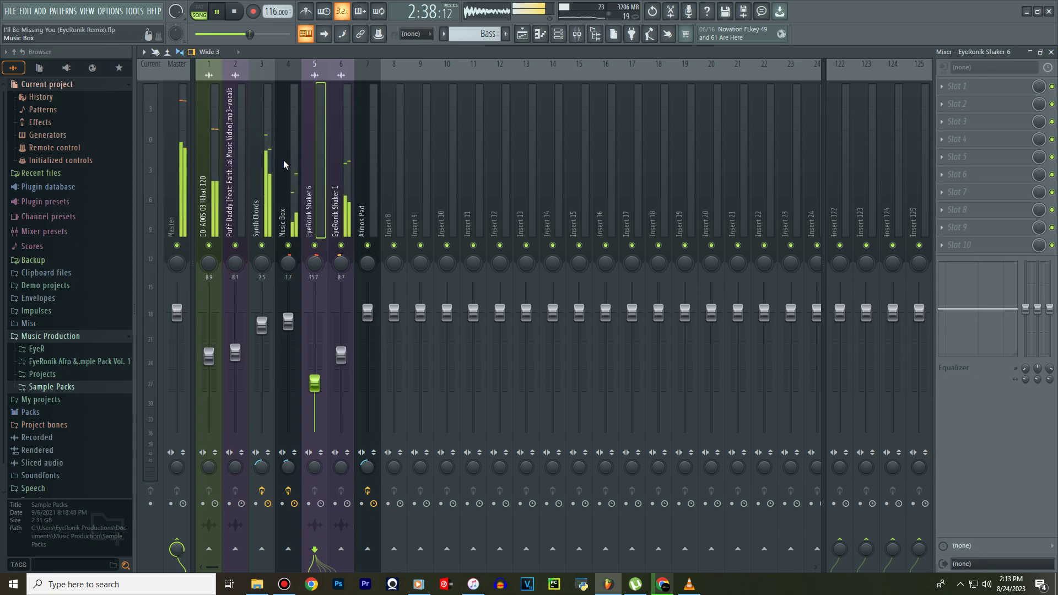
click(260, 163)
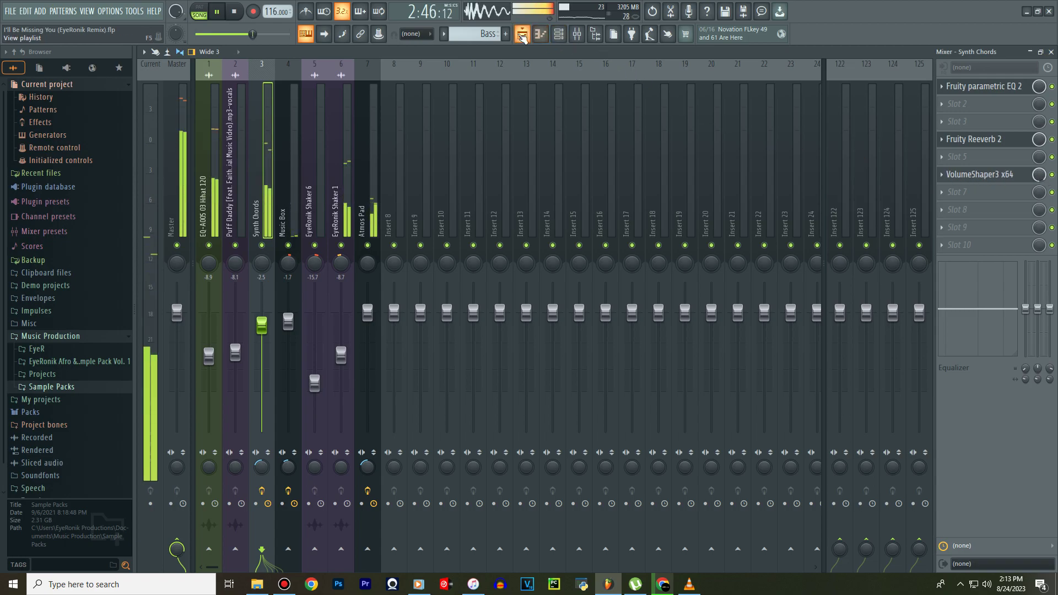
click(522, 33)
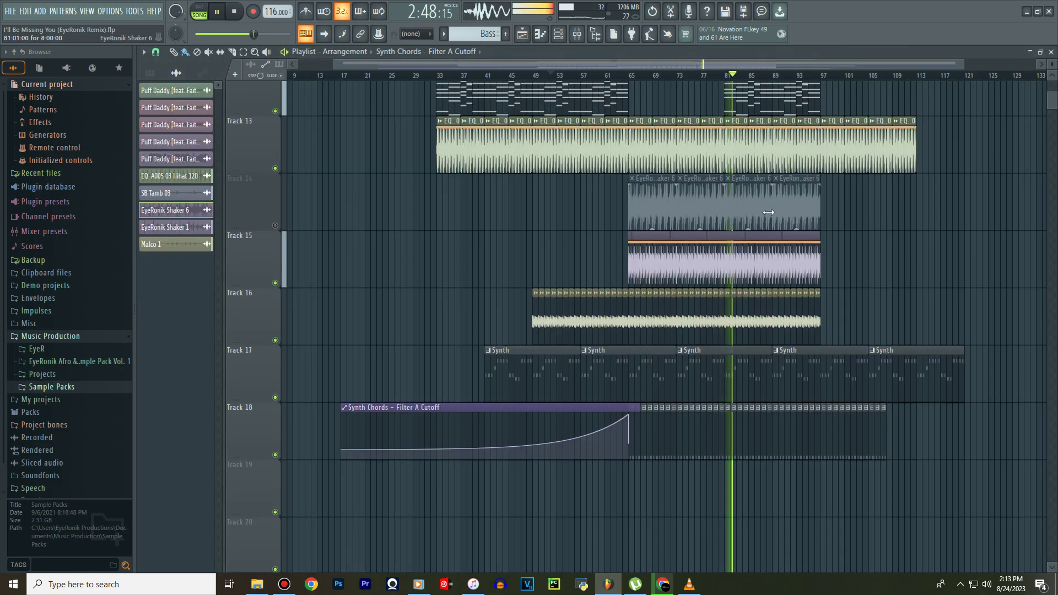
Stop playback of the arrangement and switch to the Bandicam recorder window.
scroll(660, 164, up, 3)
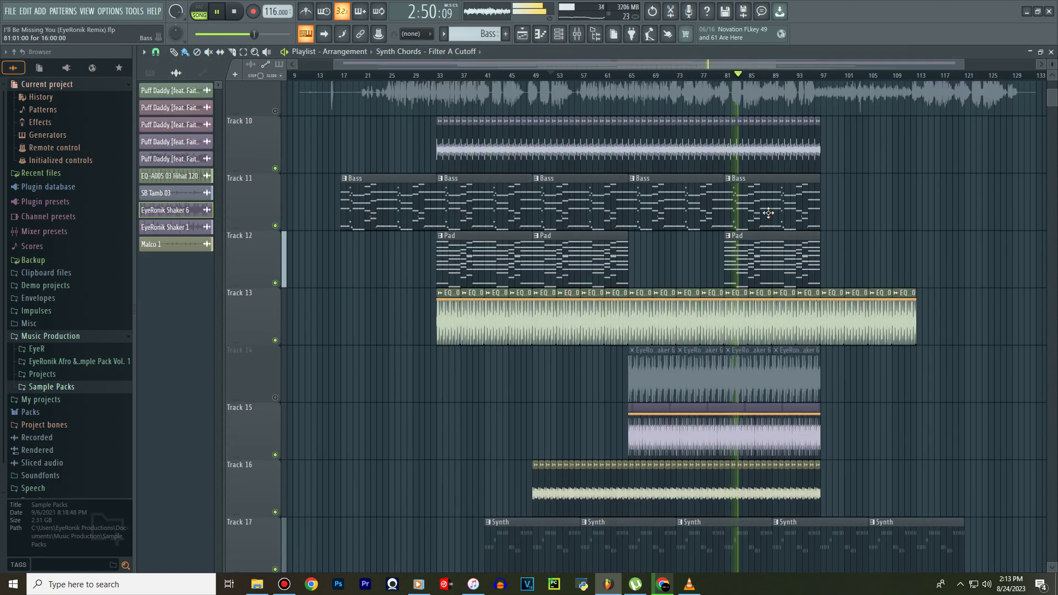
scroll(741, 212, up, 4)
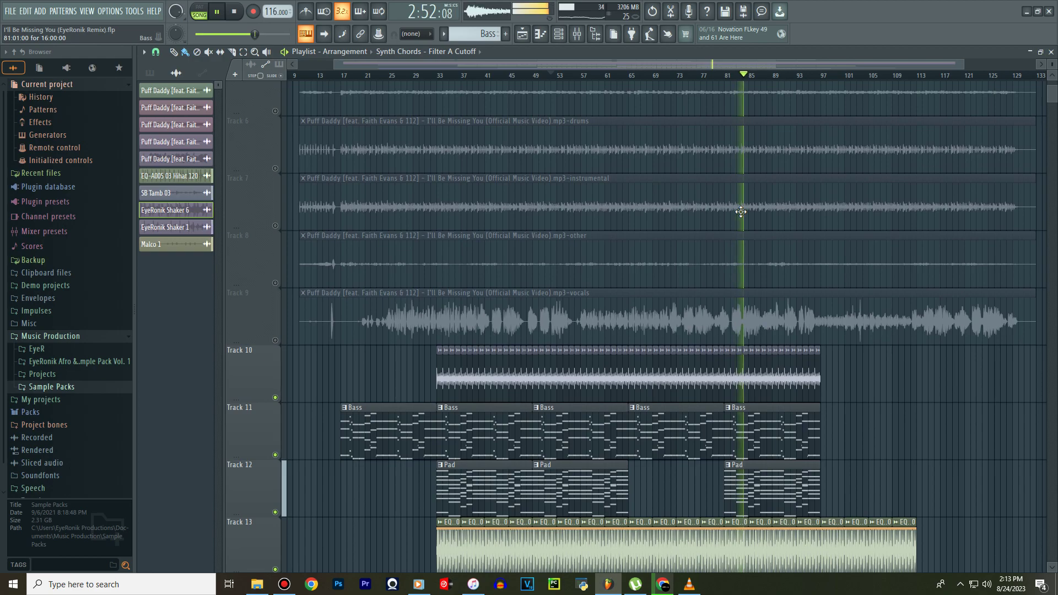
drag(544, 61, 502, 64)
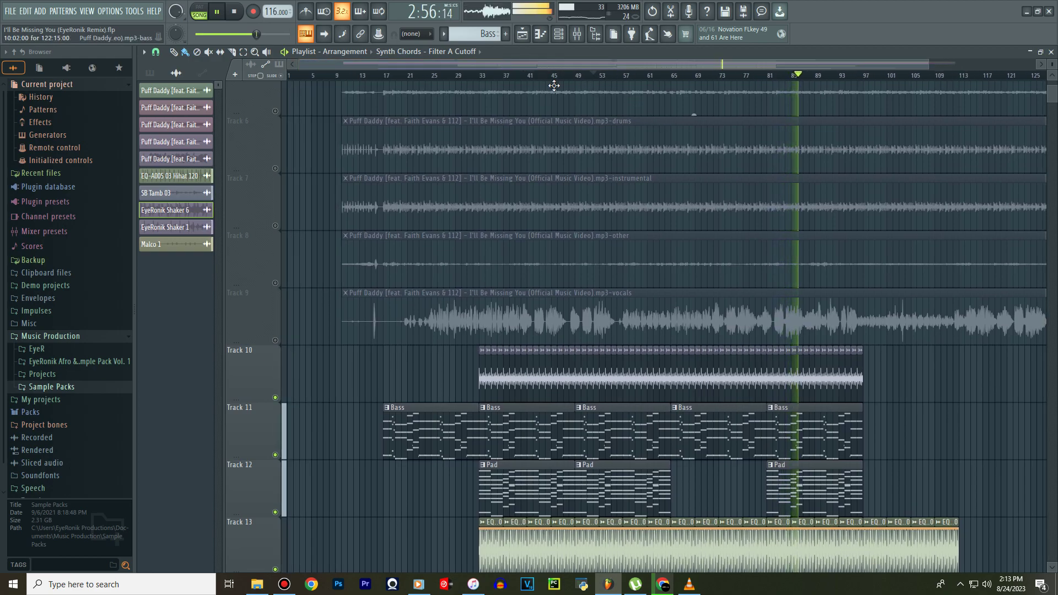
key(space)
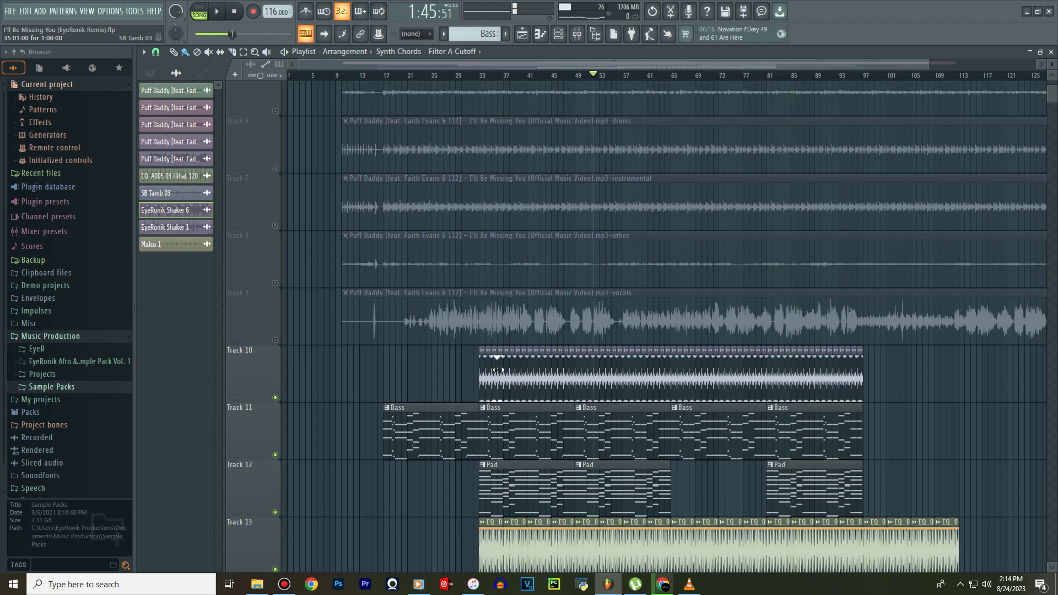
click(288, 586)
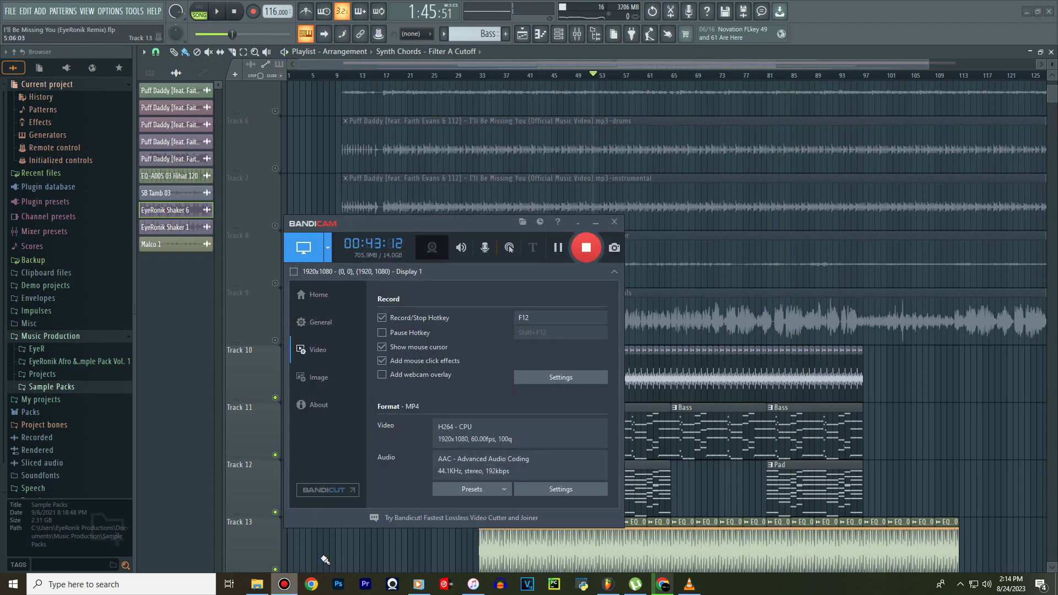
Leave the Bandicam window, unmute the vocals on Track 9 and listen to them against the arrangement.
click(561, 252)
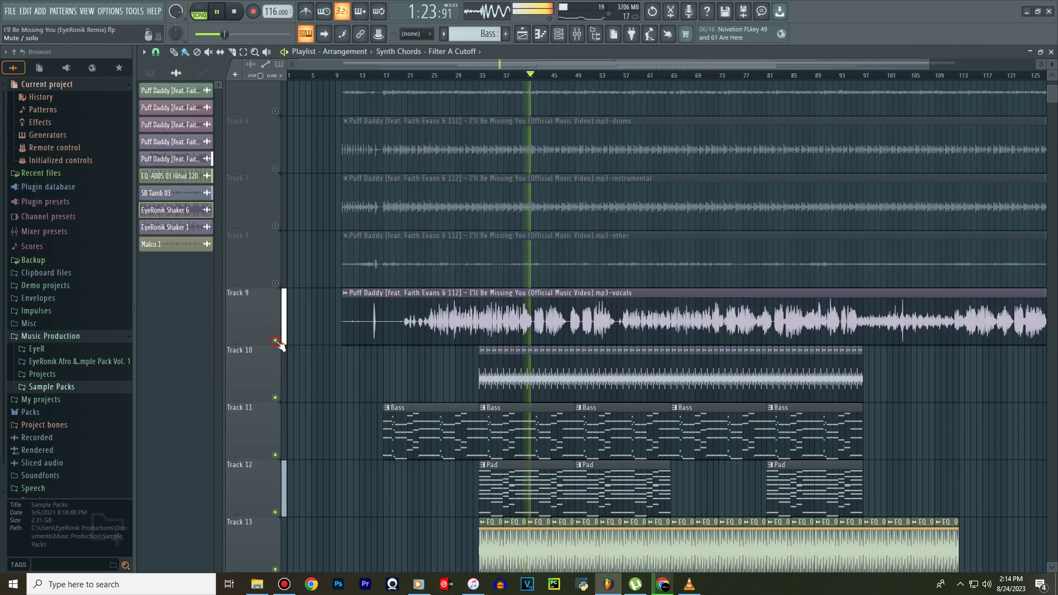
click(276, 340)
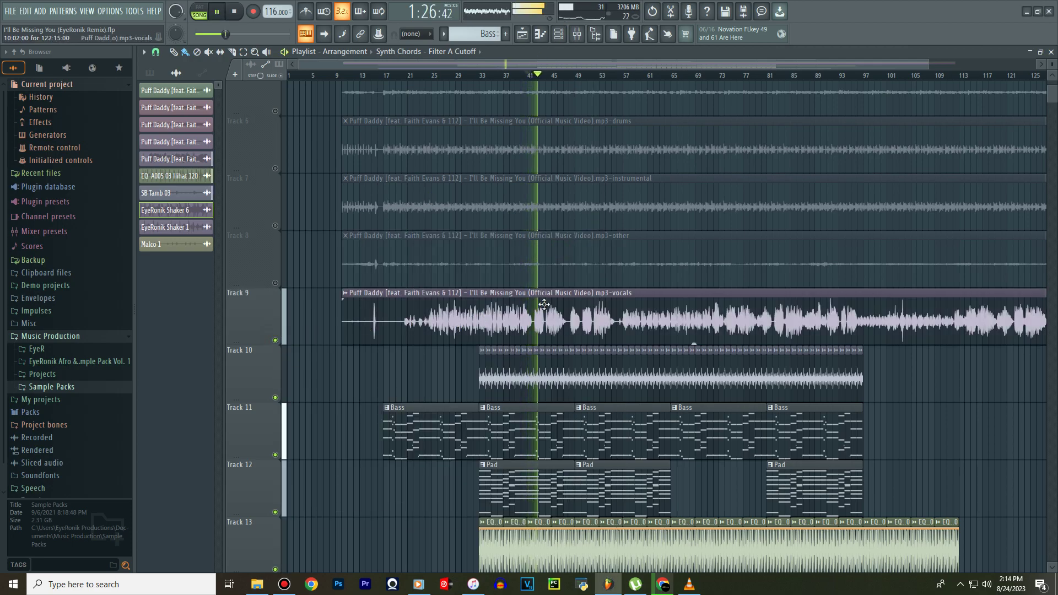
key(space)
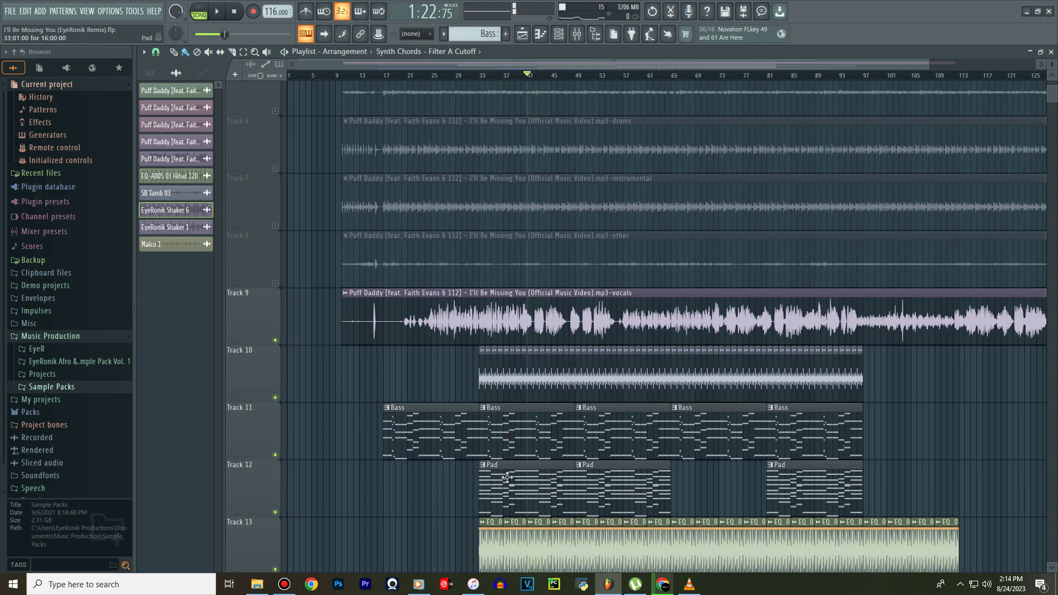
Switch briefly to the Bandicam window, return to the playlist, and solo the Track 9 vocals for playback from bar 41.
click(284, 584)
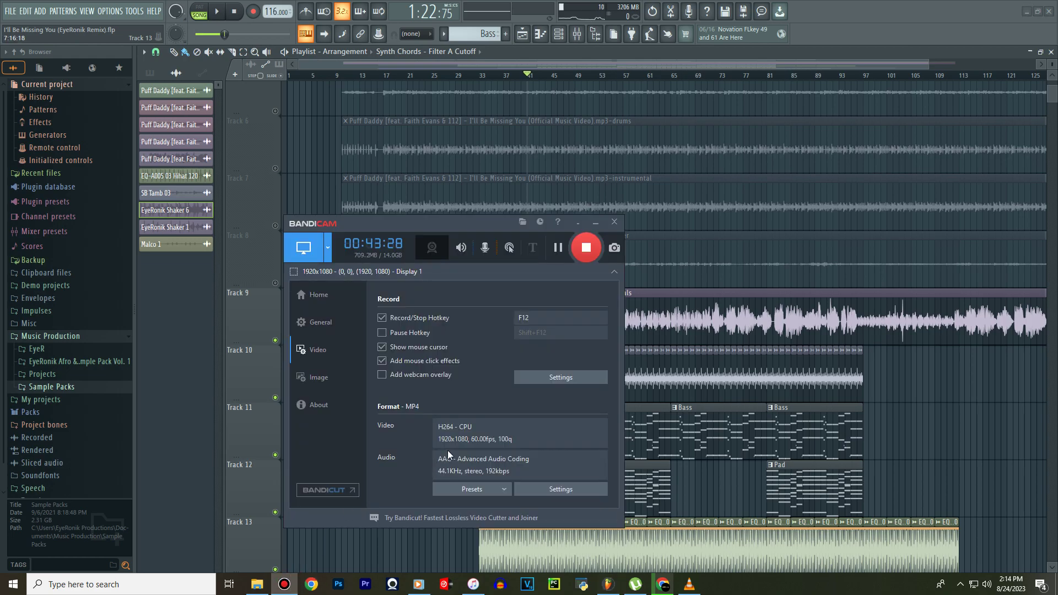
click(596, 224)
key(space)
scroll(532, 336, down, 3)
key(space)
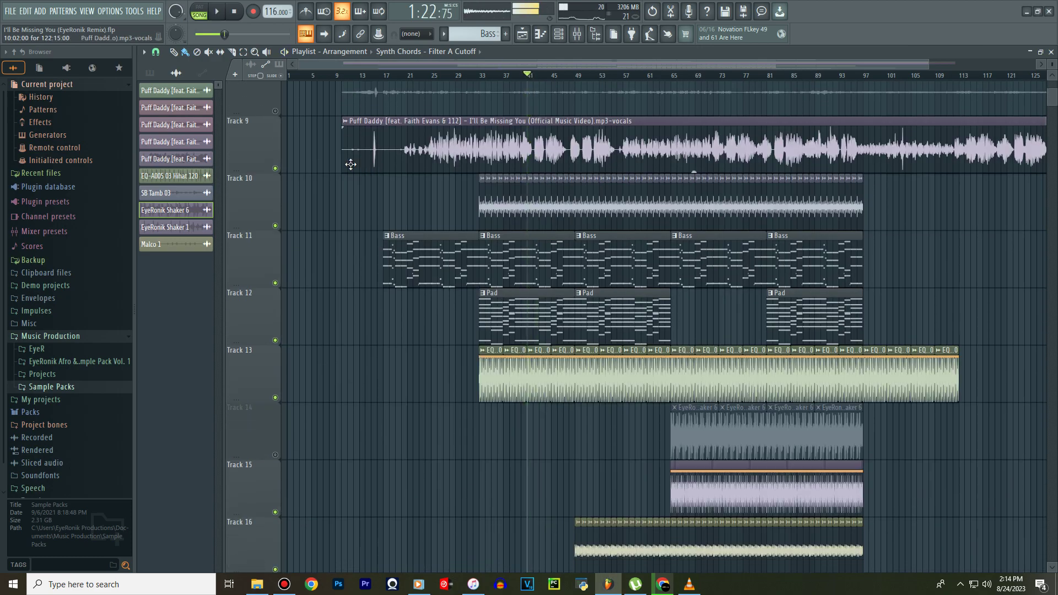
right_click(276, 170)
key(space)
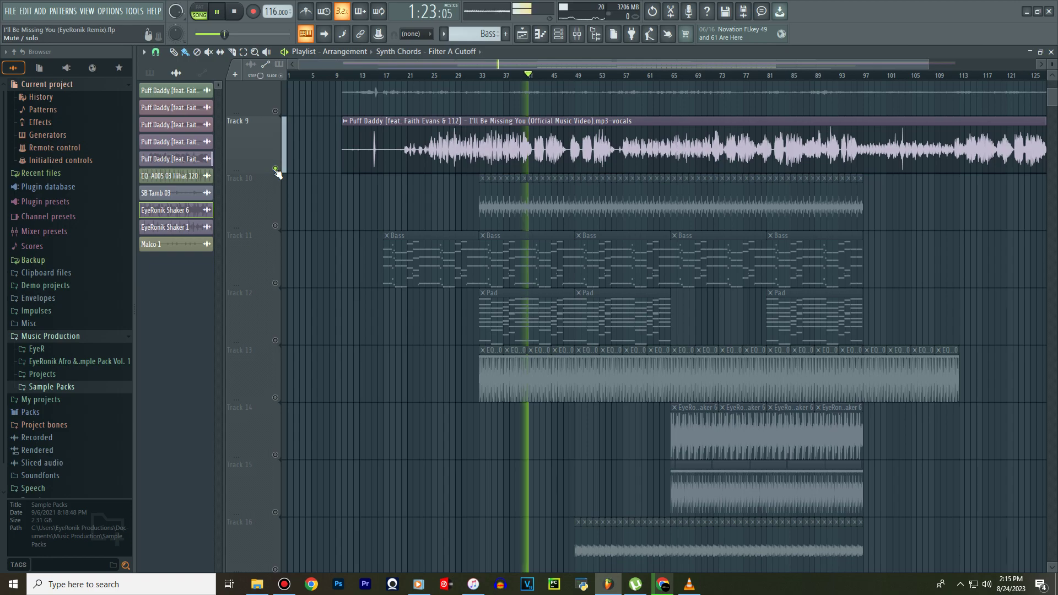
Unmute Track 12 and audition the Pad clips with the vocals from bar 33.
click(275, 340)
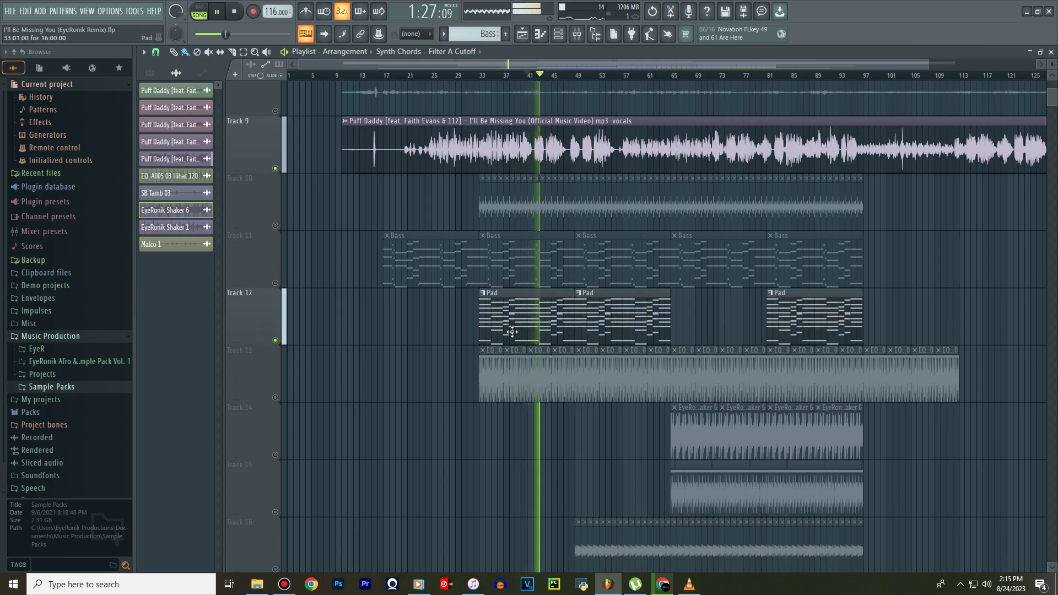
click(484, 78)
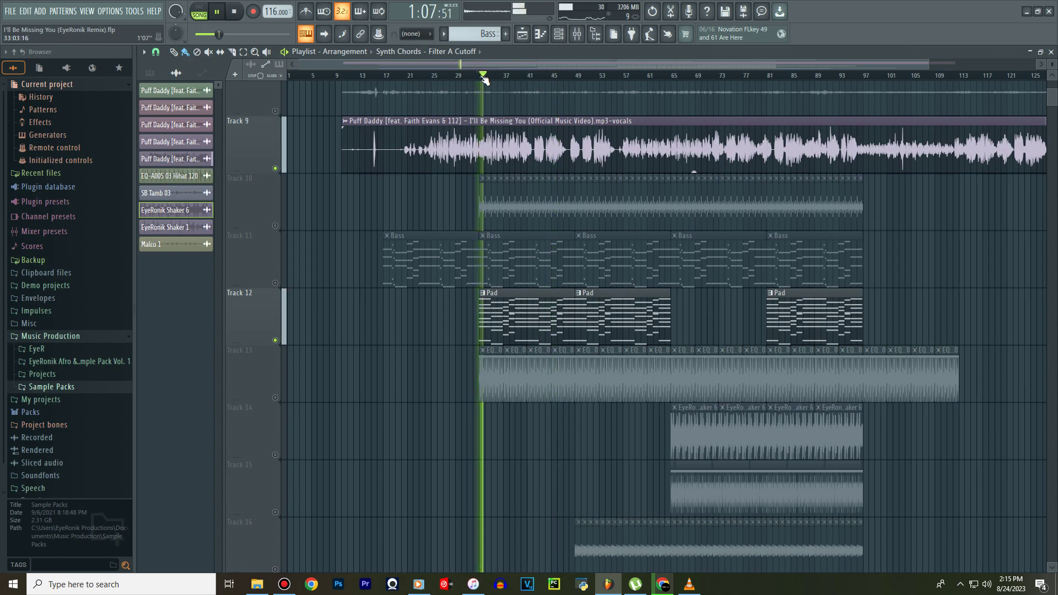
key(space)
Mute the Atmos Pad channel in the Pad pattern and set the Keys instrument's master filter cutoff to 42.
double_click(548, 305)
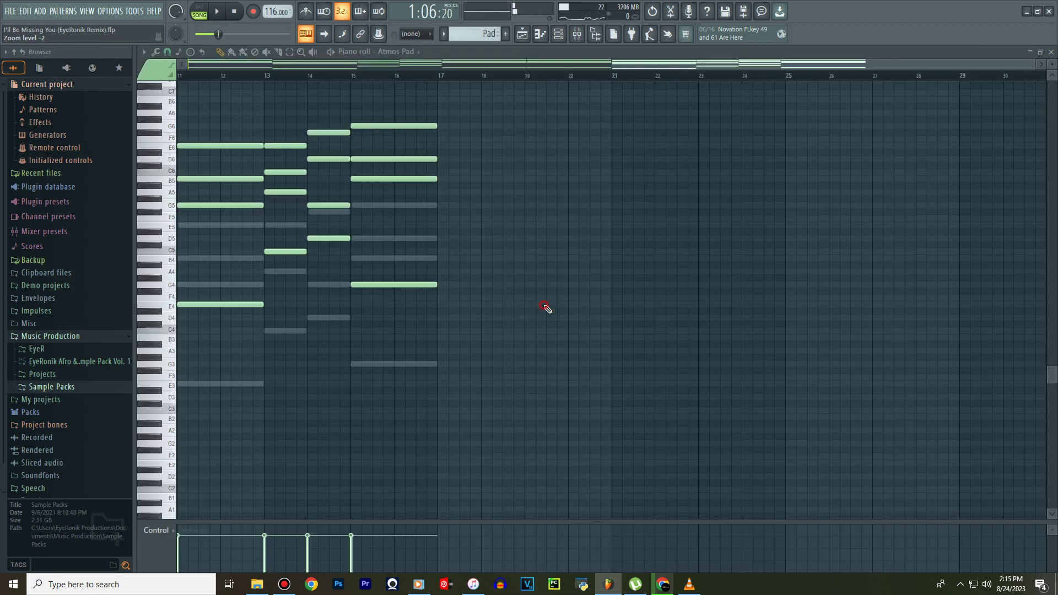
drag(602, 68, 193, 71)
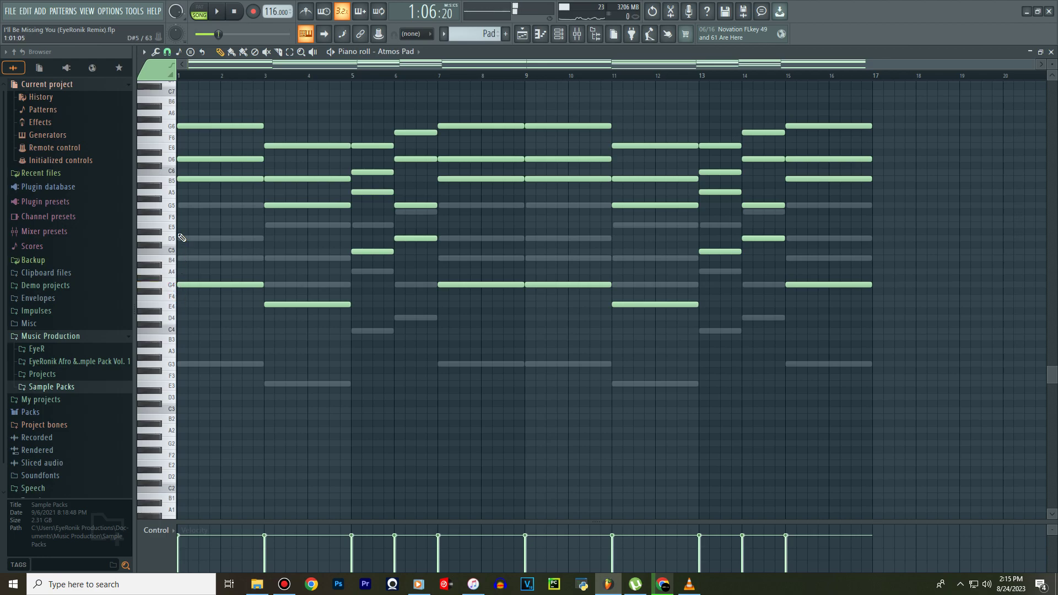
click(560, 34)
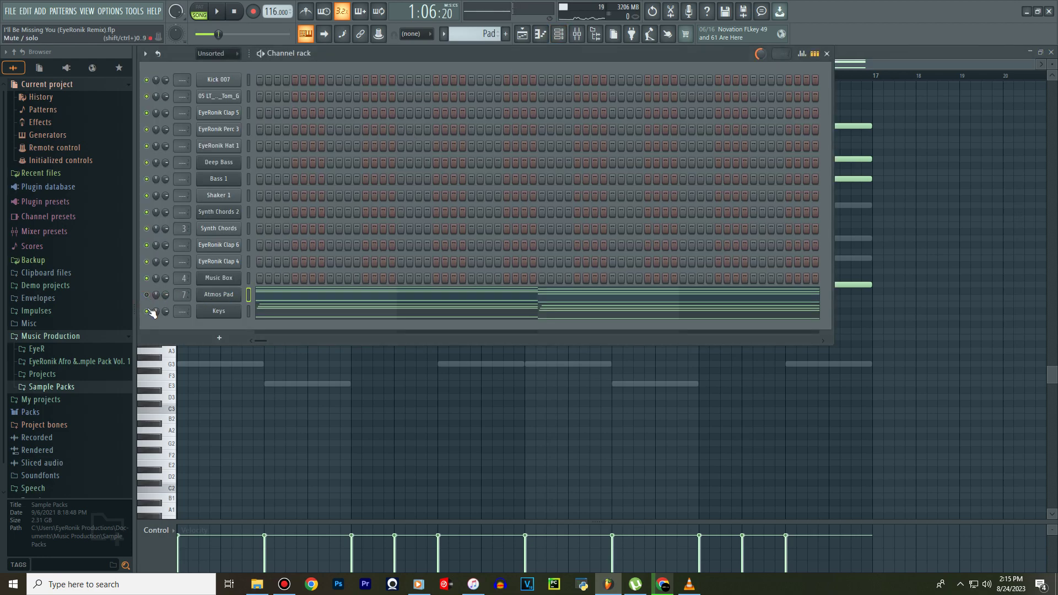
click(217, 311)
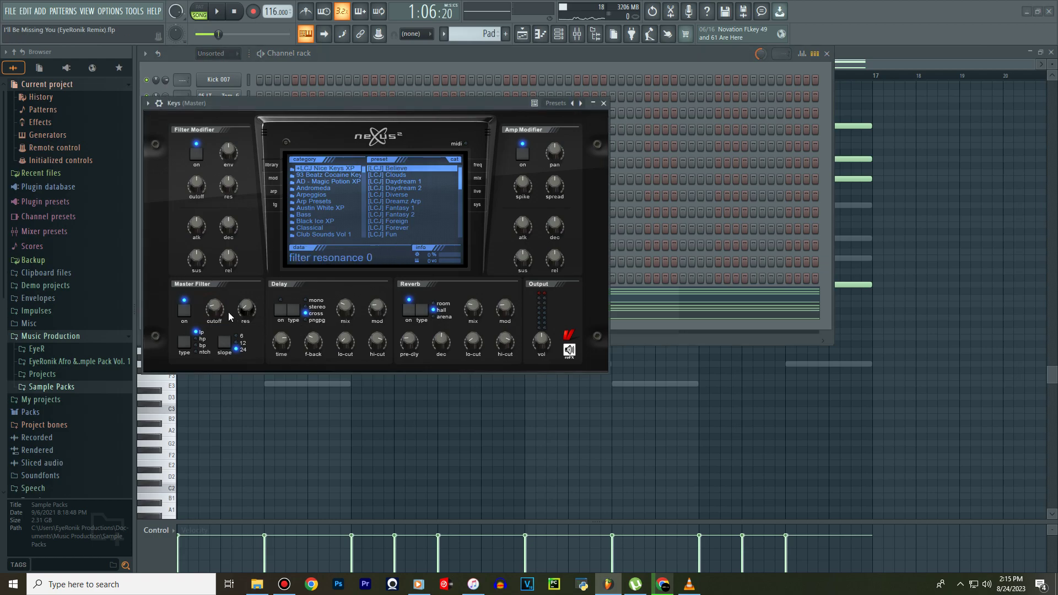
drag(217, 286, 218, 280)
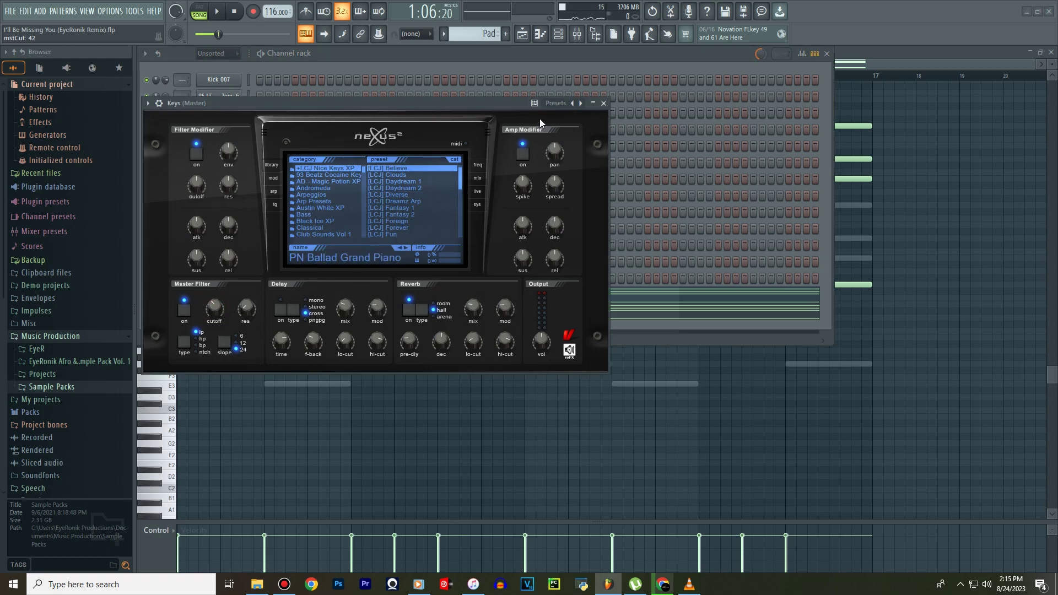
key(Escape)
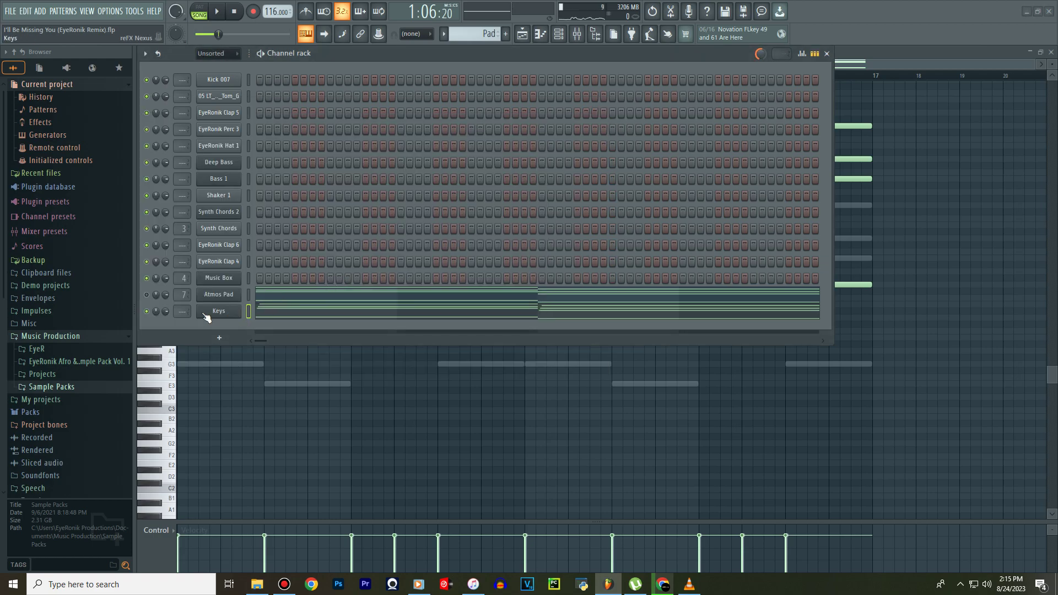
Play the Pad pattern on its own in pattern mode and open the Keys channel's notes in the piano roll.
click(206, 13)
click(217, 12)
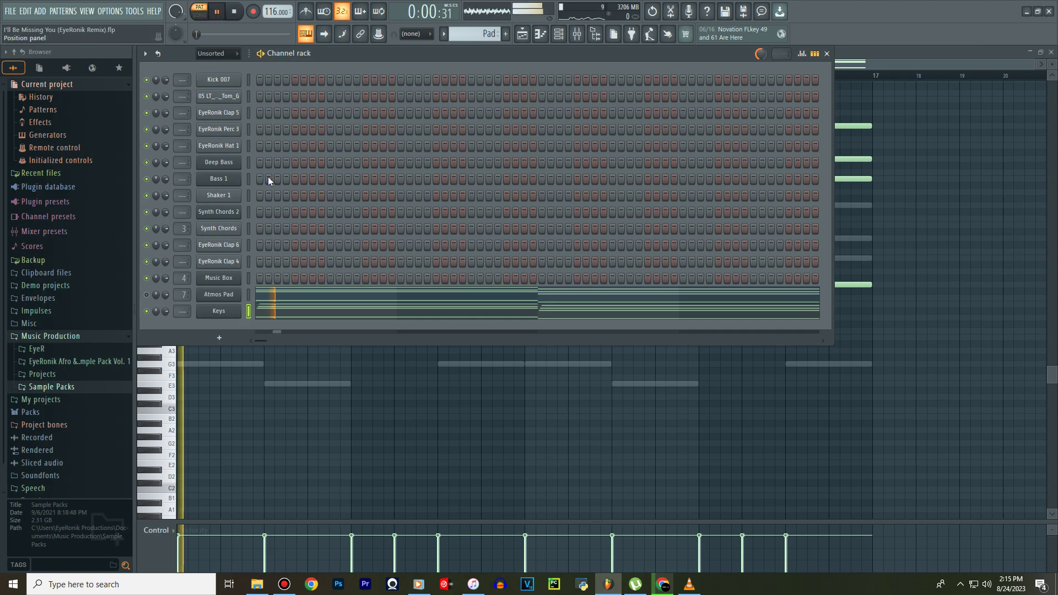
click(309, 308)
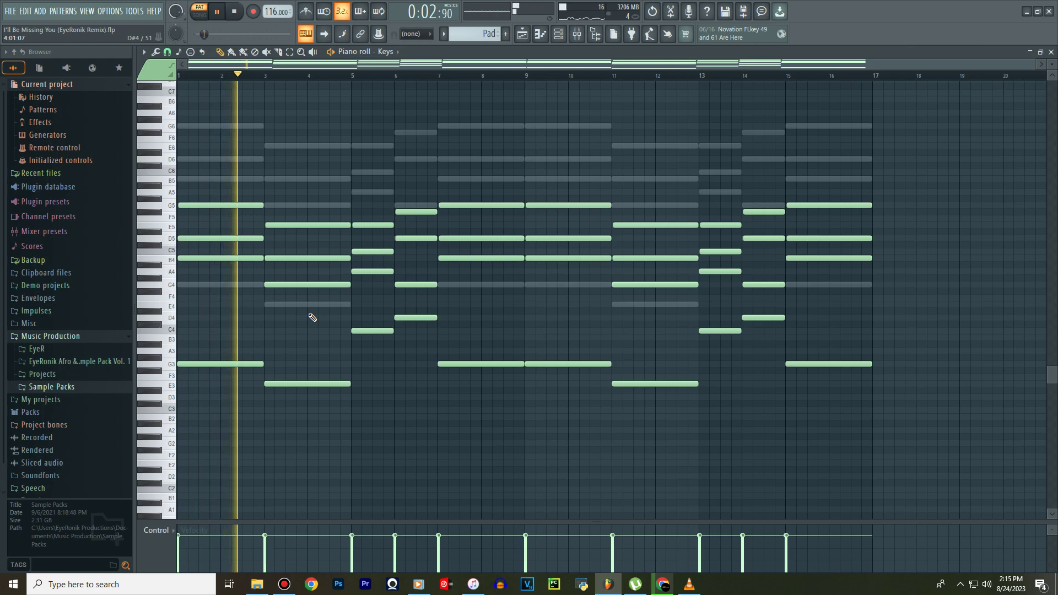
key(space)
Try the Keys chords transposed down three semitones and play them back.
key(Down)
key(Down)
key(Down)
key(space)
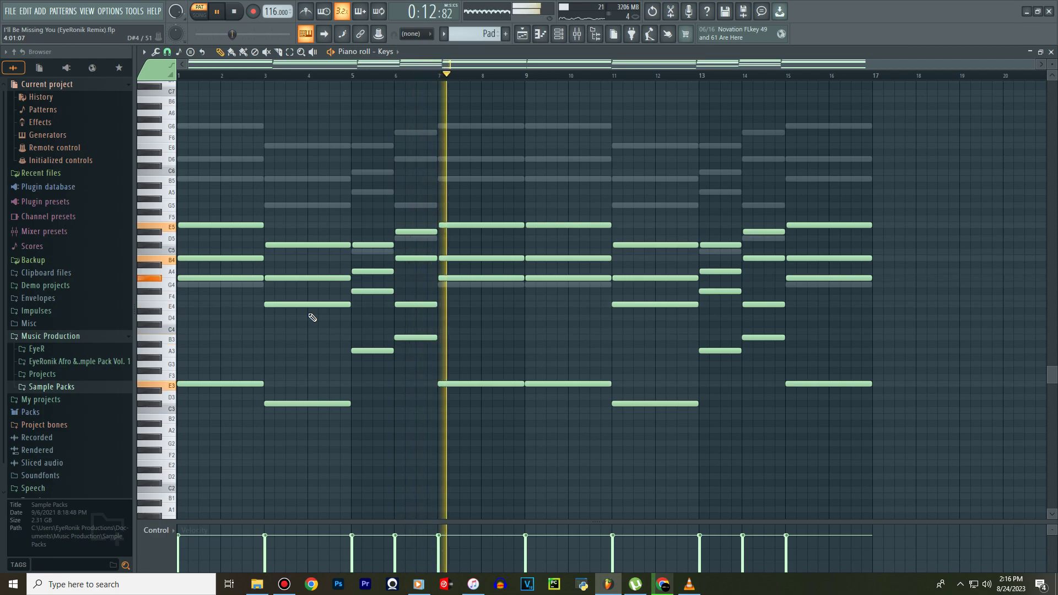
key(space)
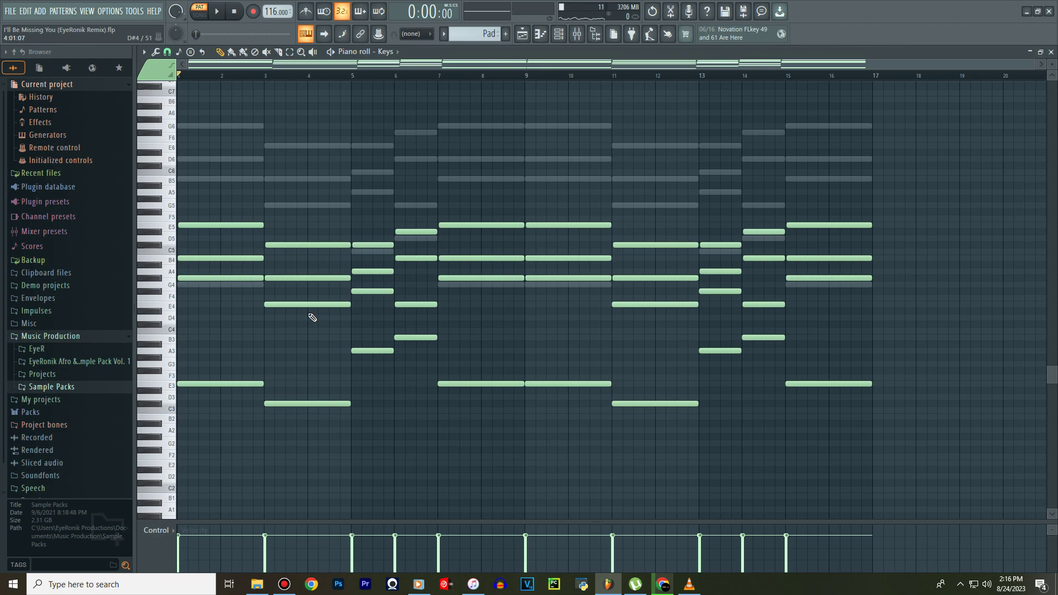
Transpose the Keys chords back up three semitones and audition them again.
key(shift+Up)
key(shift+Up)
key(shift+Up)
key(space)
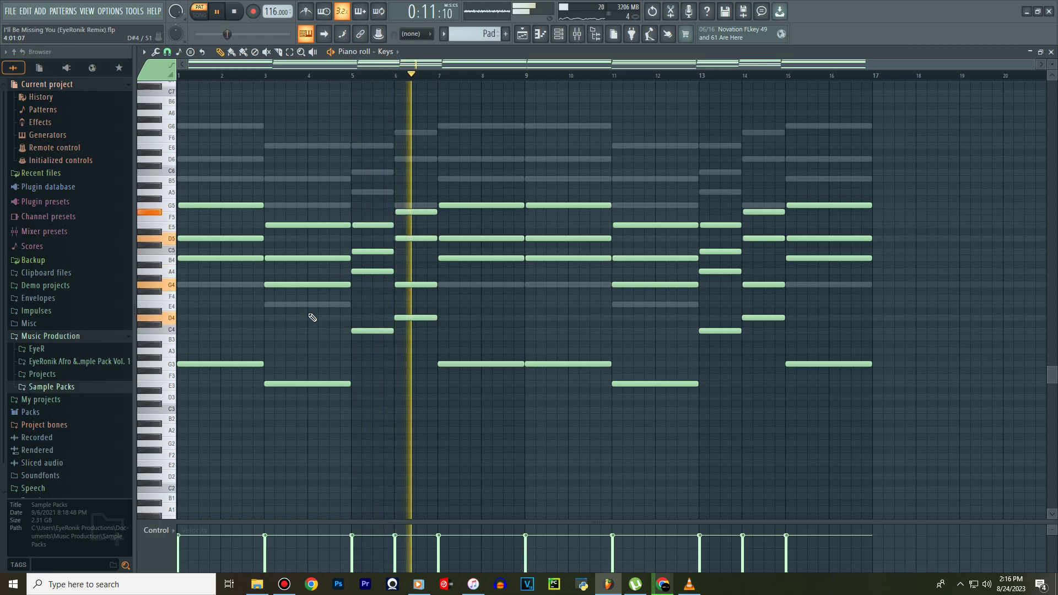
key(space)
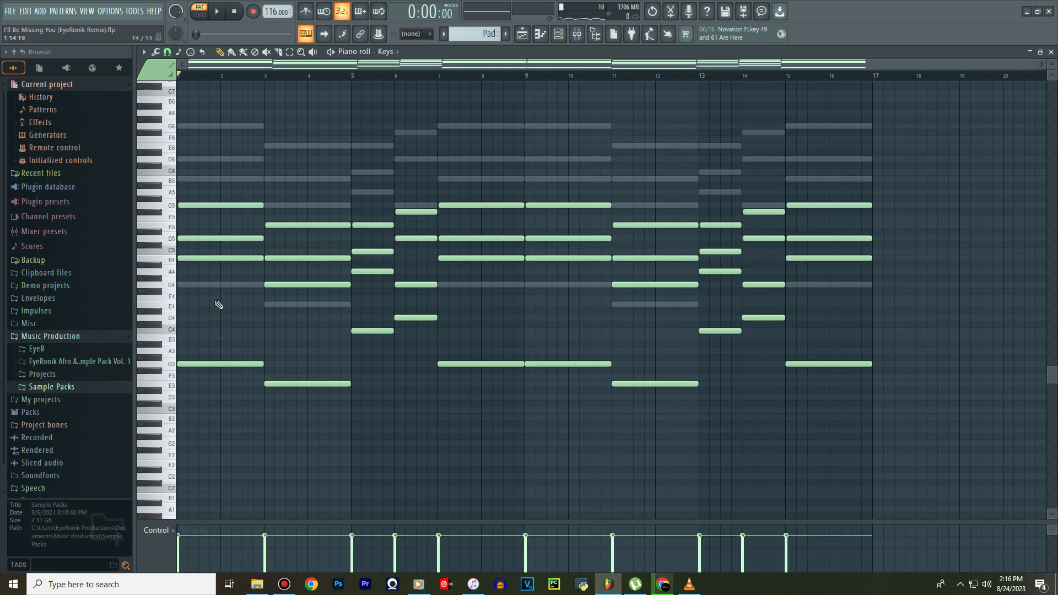
key(space)
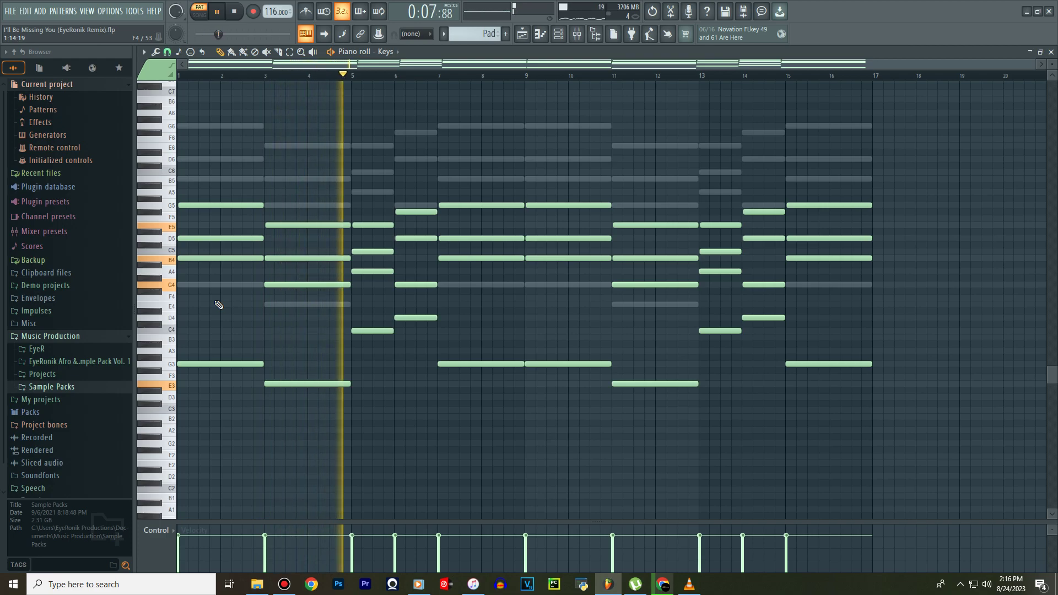
Return to the playlist, play the song from bars 33 and 41, and mute the Pad clips on Track 12.
key(F5)
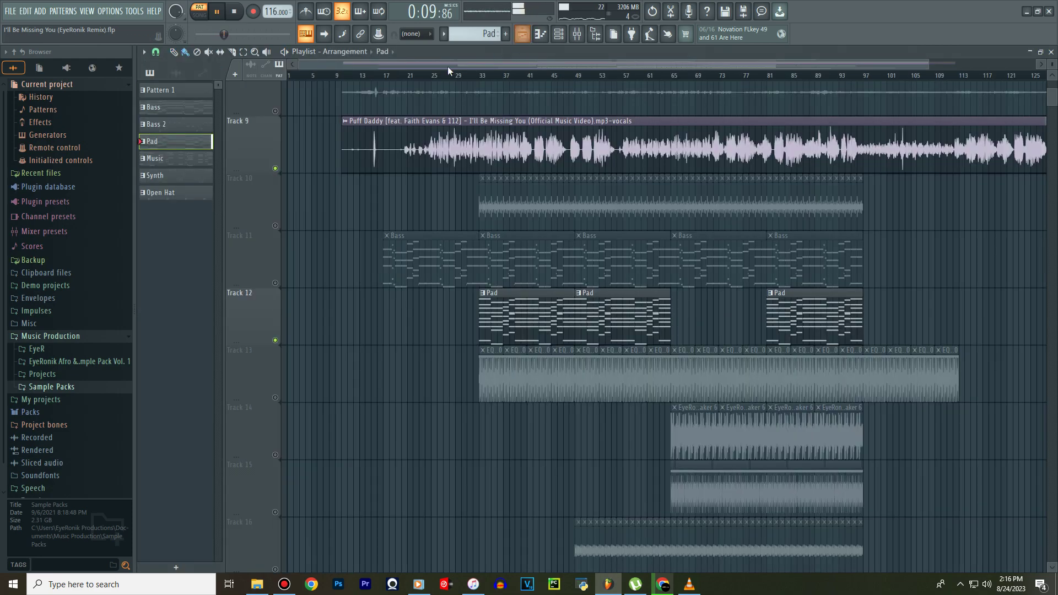
click(485, 76)
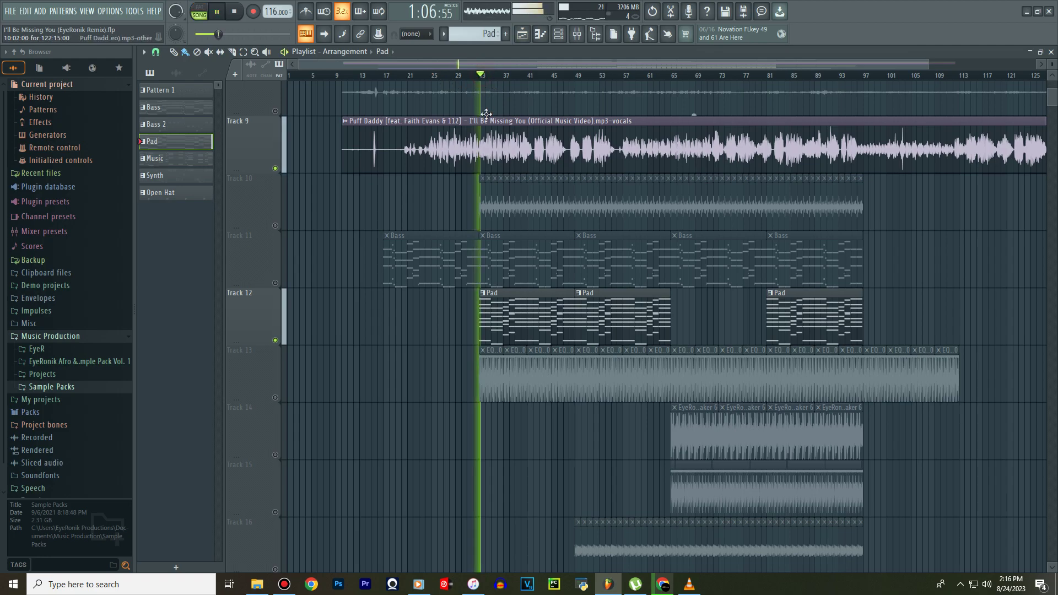
click(525, 76)
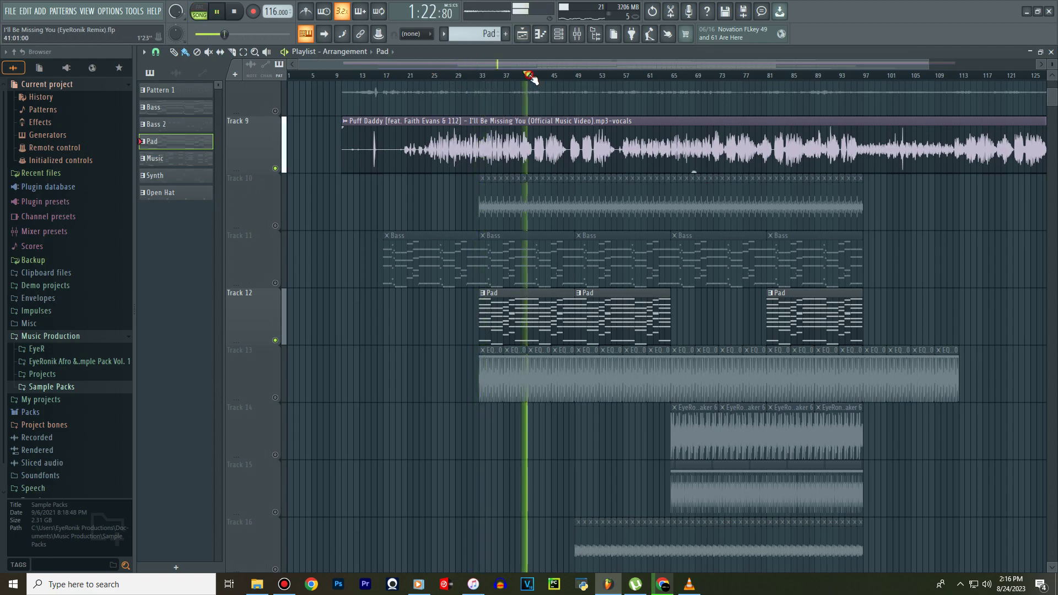
click(275, 340)
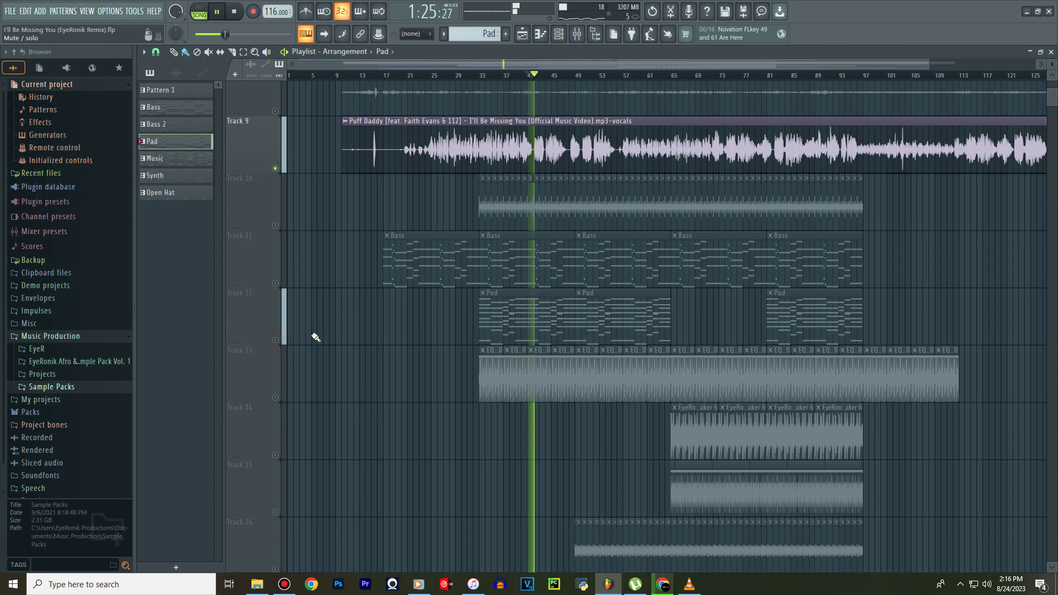
key(space)
Mute the Synth Chords channel in the Bass pattern and open the Deep Bass notes in the piano roll.
double_click(515, 252)
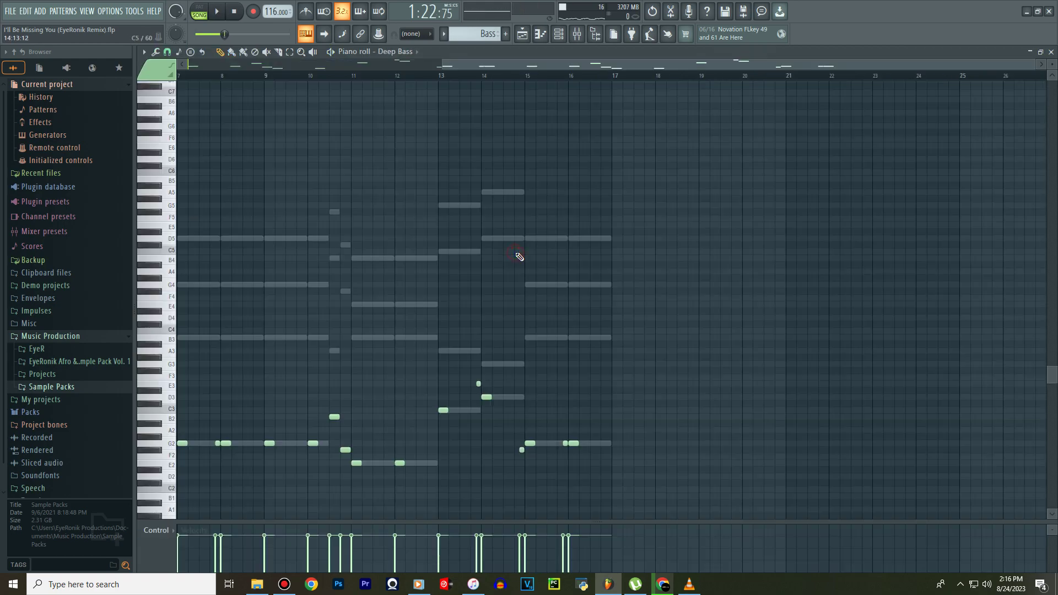
click(560, 34)
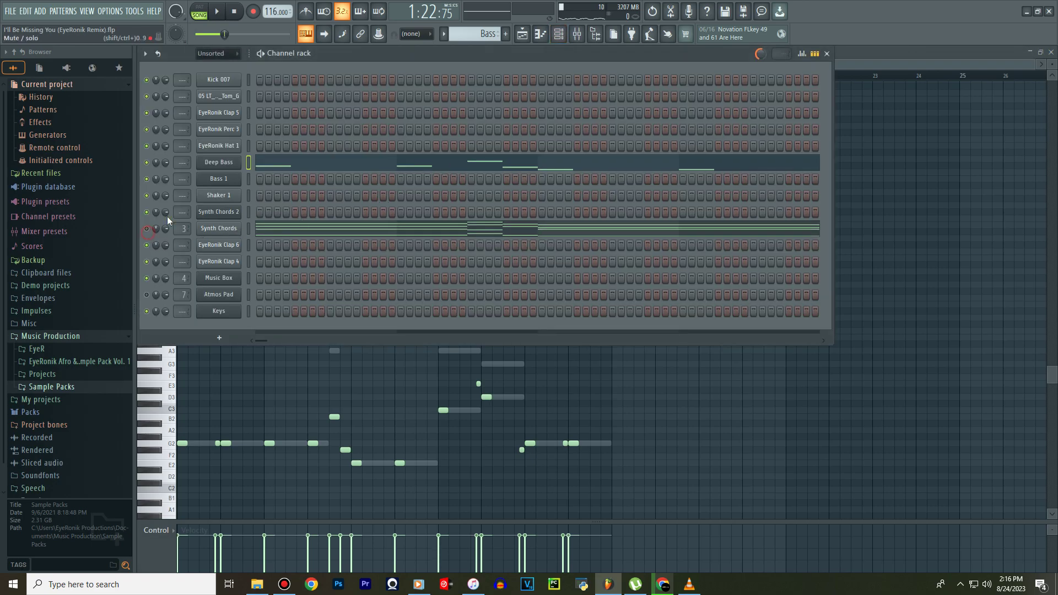
click(306, 164)
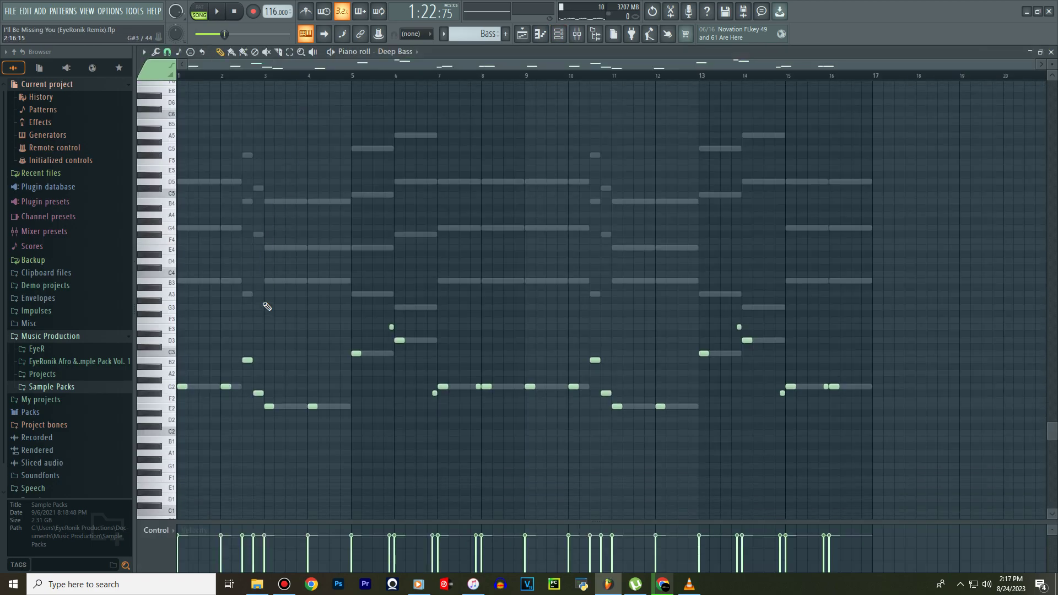
Transpose all Deep Bass notes in the Bass pattern down three semitones.
scroll(267, 307, down, 1)
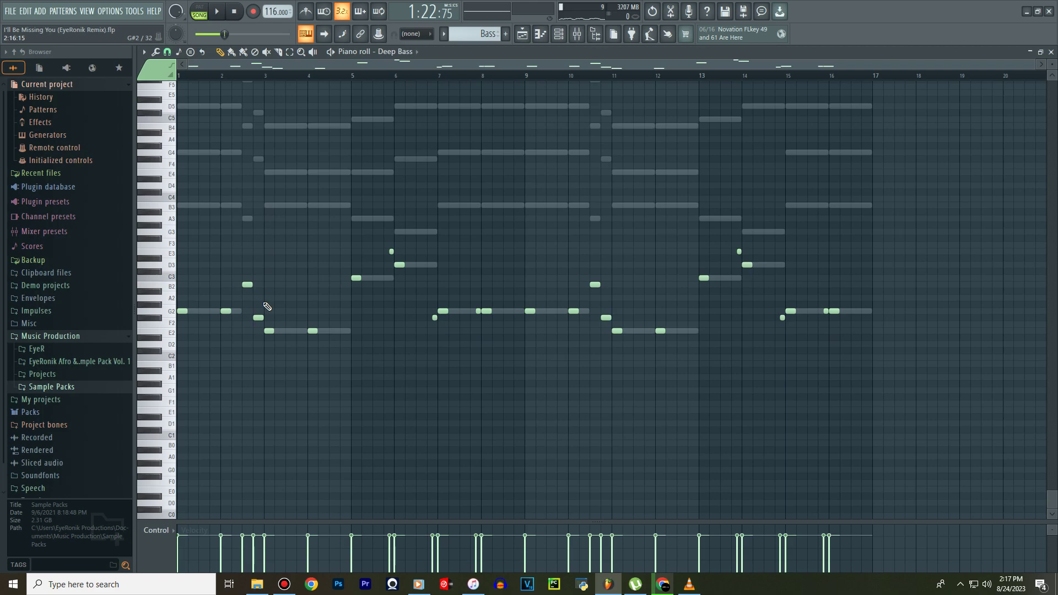
click(522, 35)
click(522, 35)
key(Down)
key(Down)
key(Down)
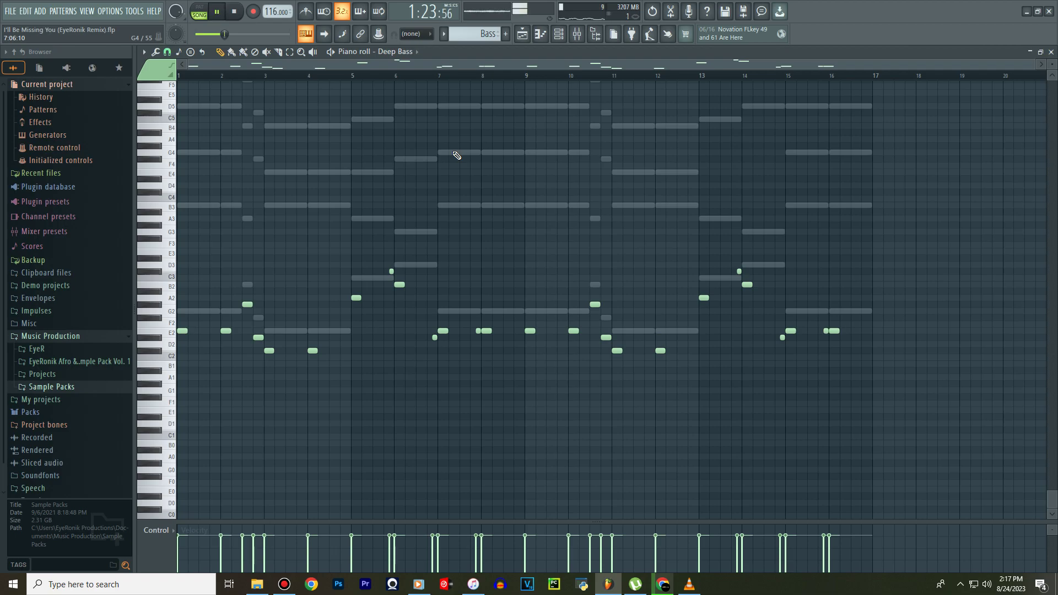
Return to the playlist, unmute Track 11 and audition the Bass clips with the vocals.
click(534, 35)
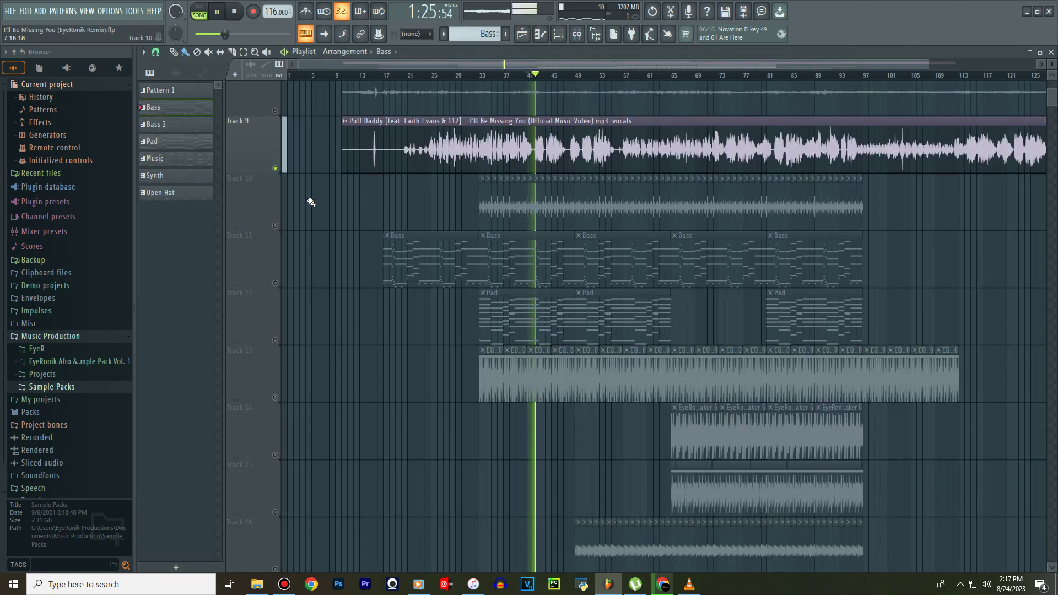
click(275, 283)
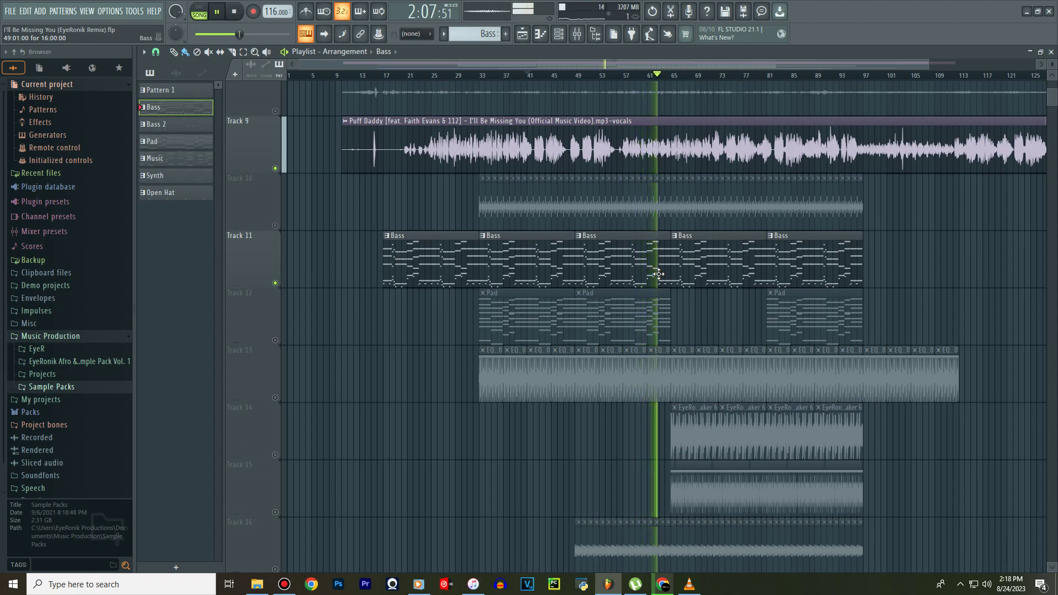
key(space)
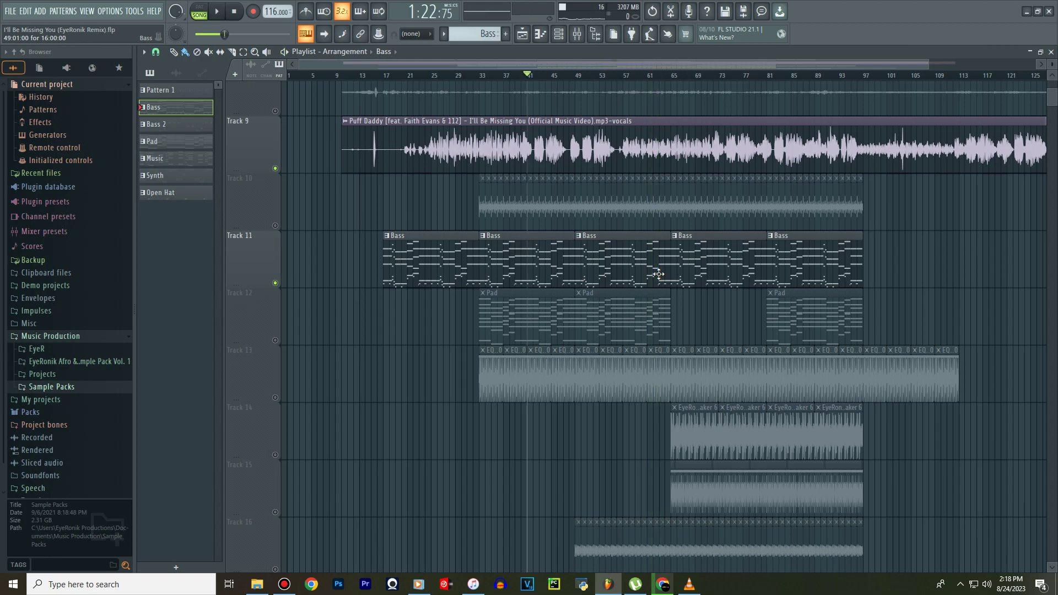
Transpose the Atmos Pad chords in the Pad pattern down three semitones and open the channel rack.
double_click(601, 310)
scroll(582, 184, up, 5)
drag(586, 68, 323, 65)
key(Down)
key(Down)
key(Down)
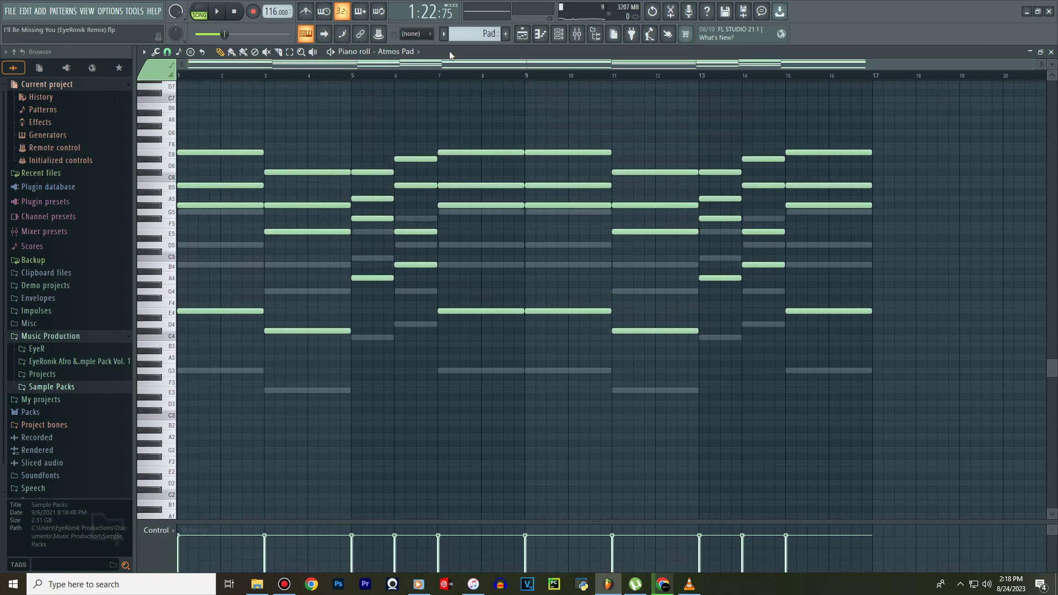
click(558, 33)
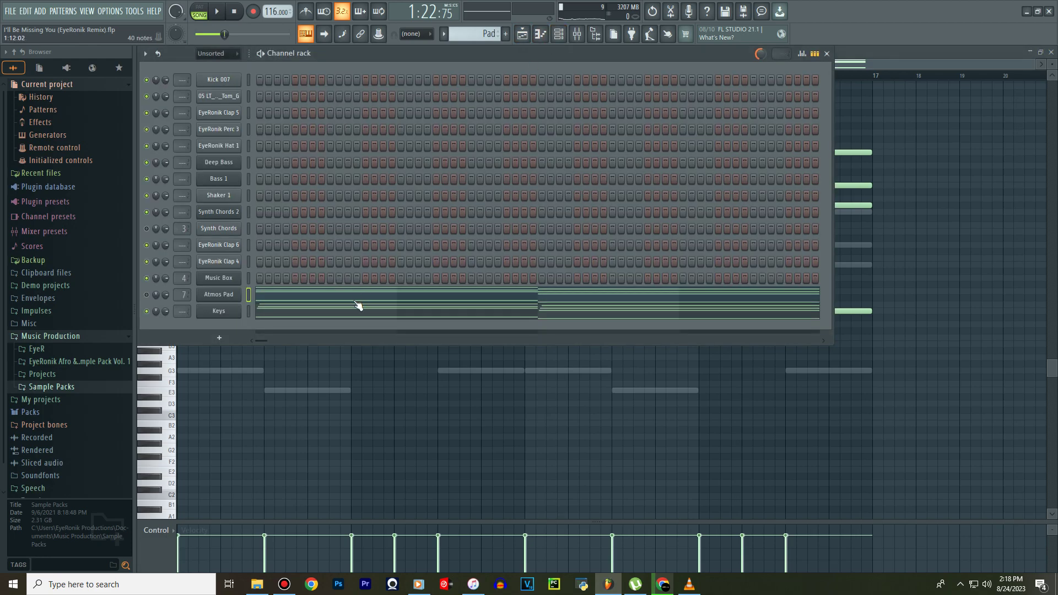
Transpose all Keys chords in the Pad pattern down three semitones and return to the playlist.
key(Down)
key(Down)
key(Down)
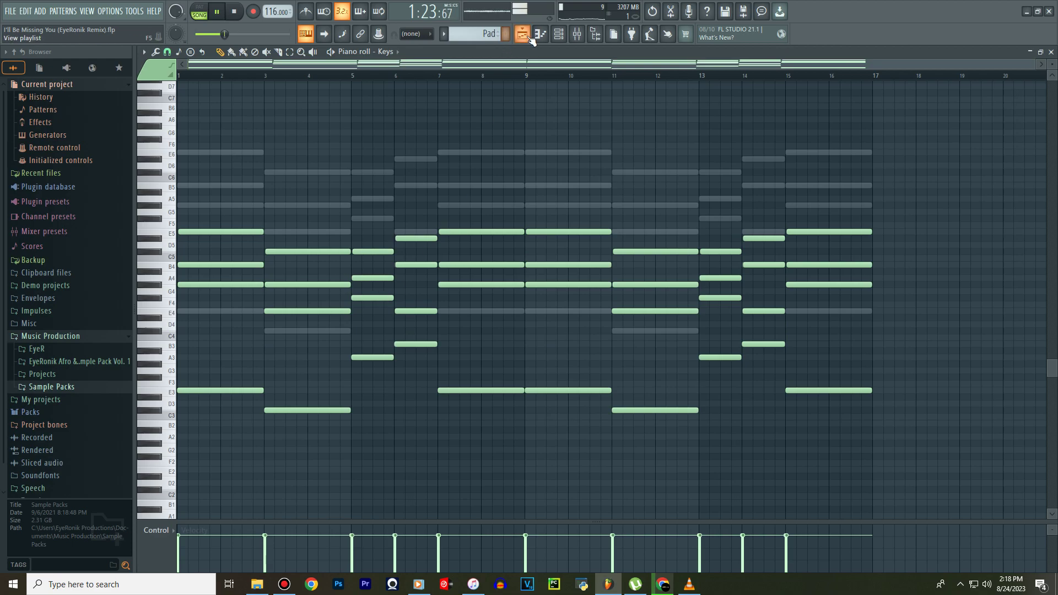
click(558, 34)
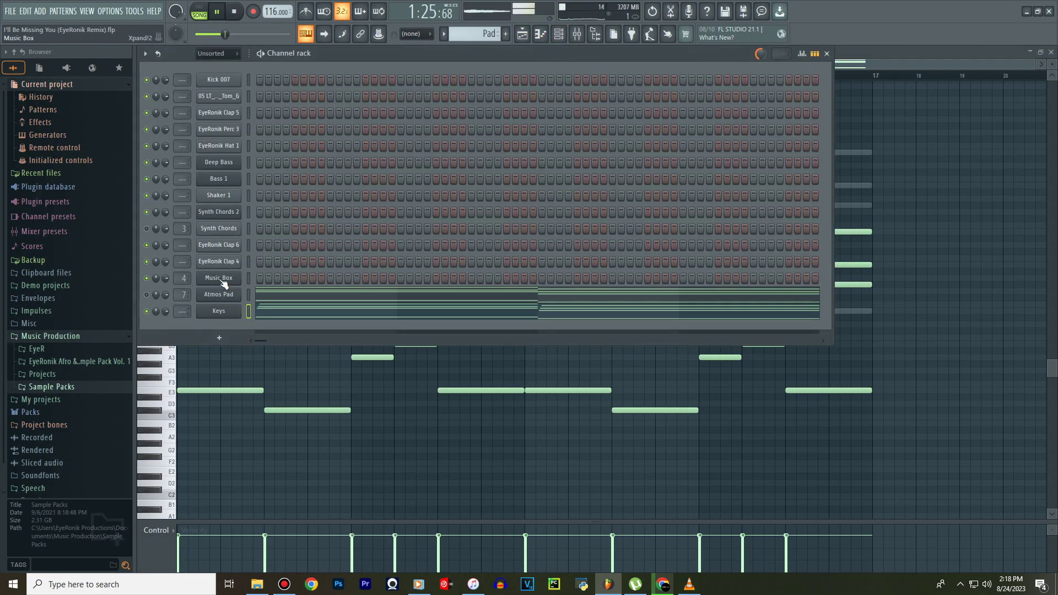
click(527, 38)
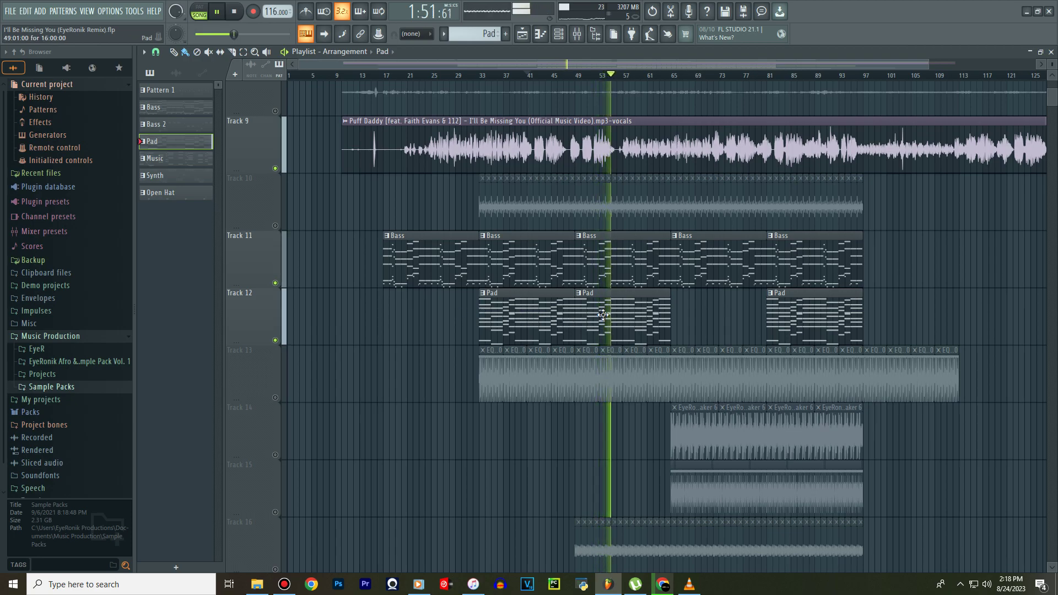
Play the arrangement from about bar 33 and examine the Atmos Pad notes in the piano roll.
key(space)
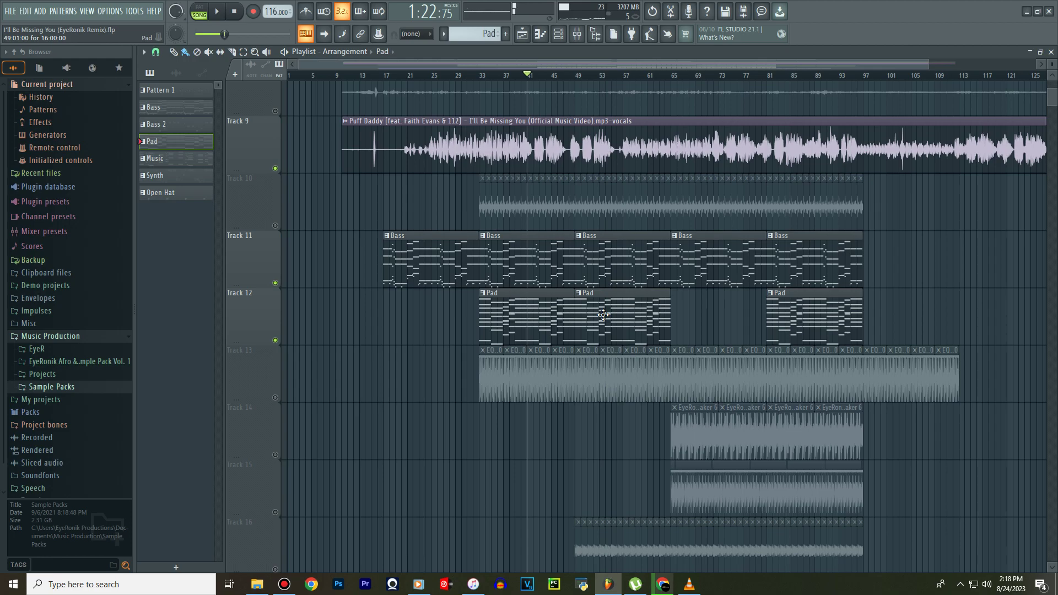
key(space)
click(480, 76)
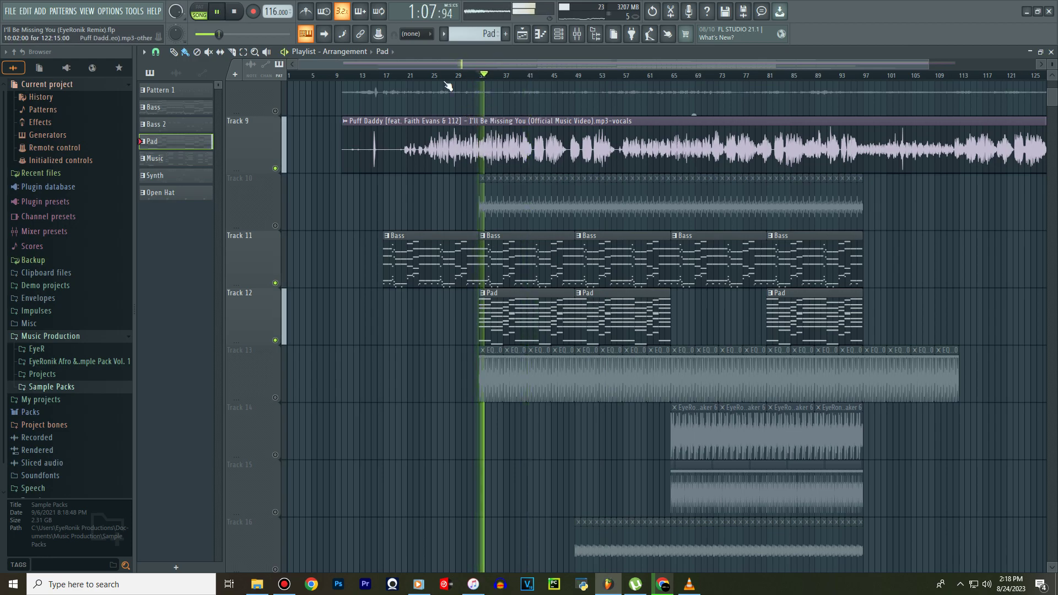
key(F7)
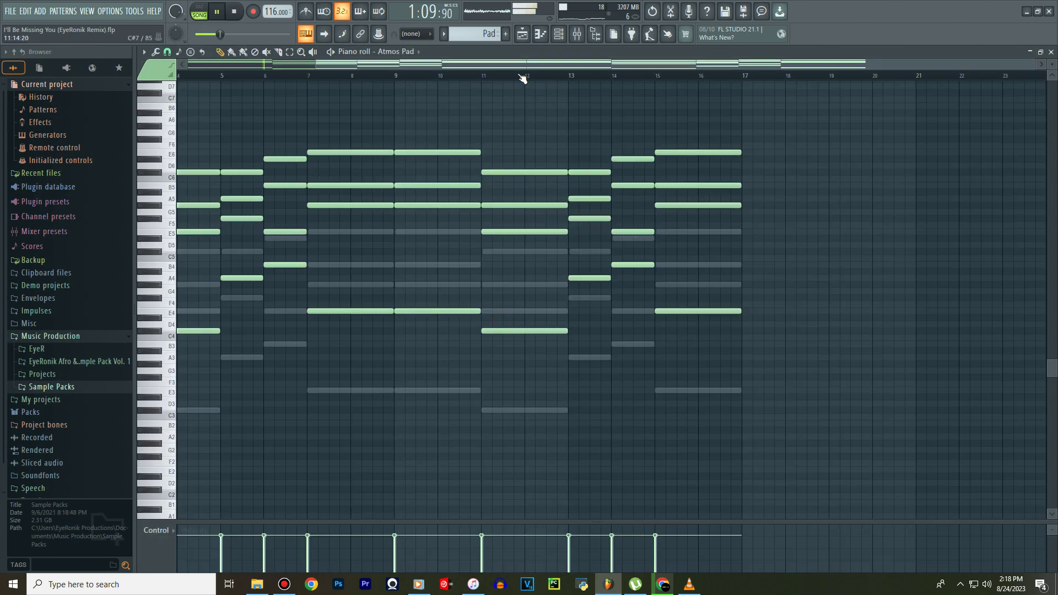
drag(538, 64, 317, 72)
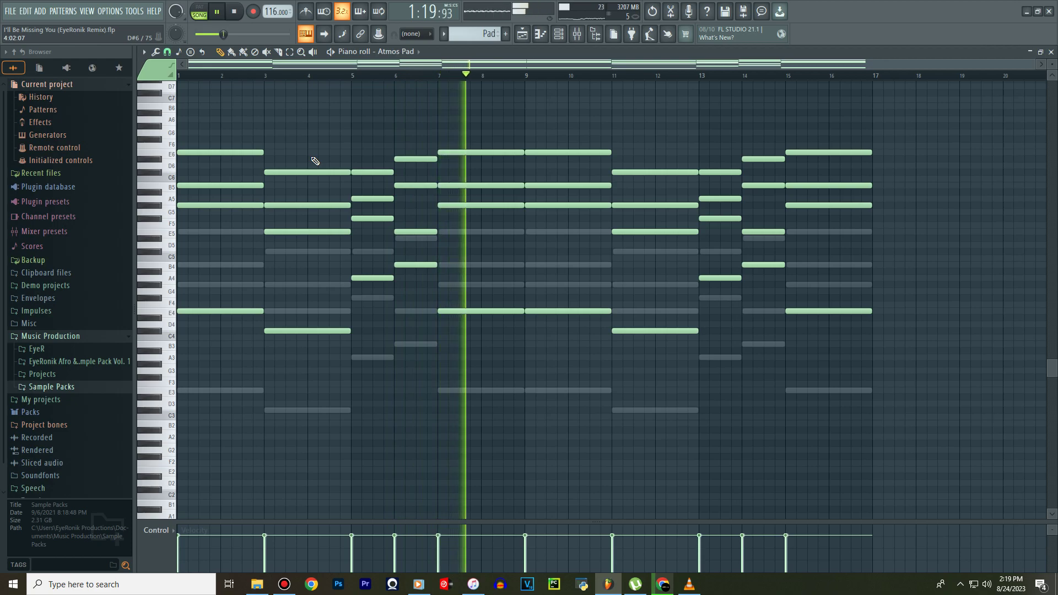
key(space)
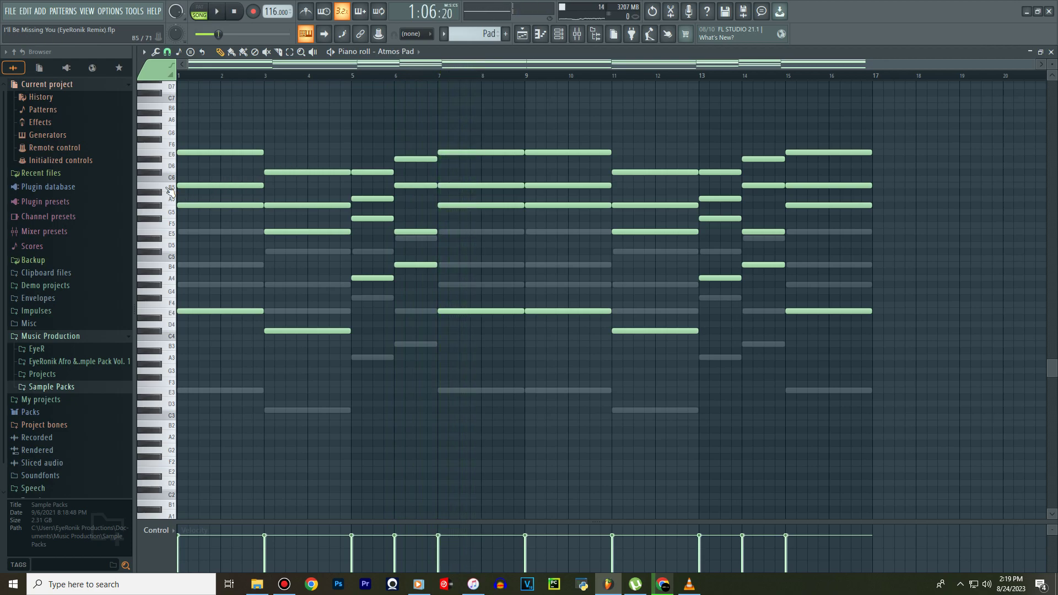
Open the Keys notes of the Pad pattern in the piano roll and audition the chords with the vocals.
click(558, 35)
click(395, 317)
key(space)
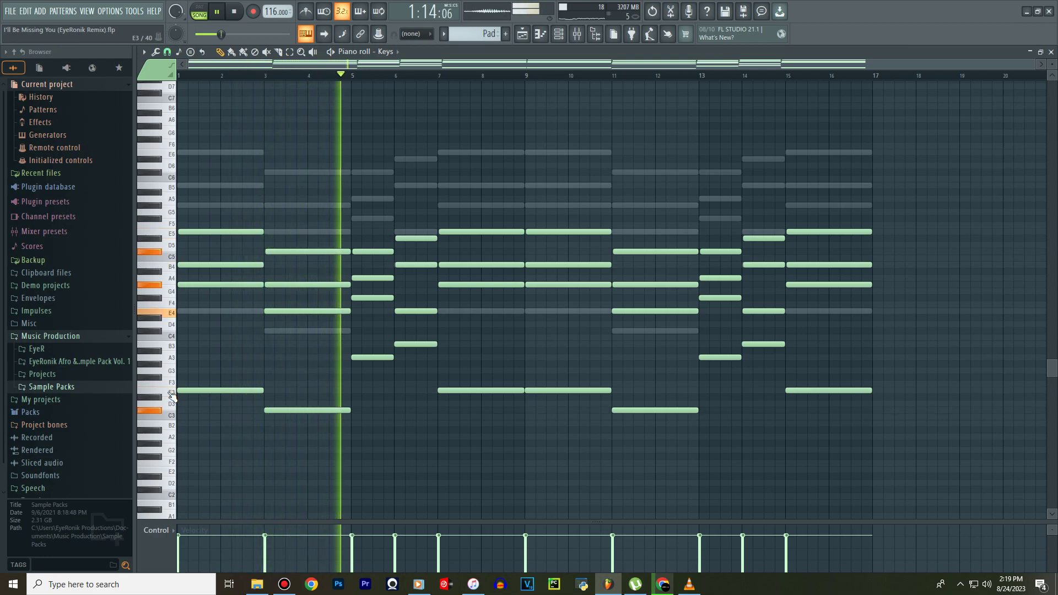
key(space)
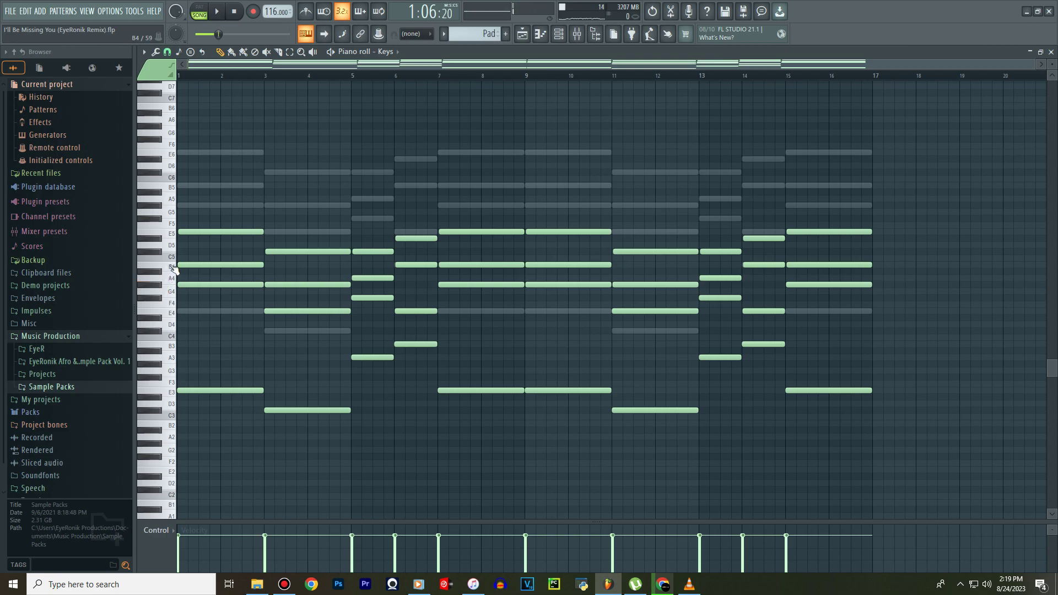
Try lowering the G#4 note in each of the first two Keys chords to G4 and audition the change.
drag(188, 285, 188, 292)
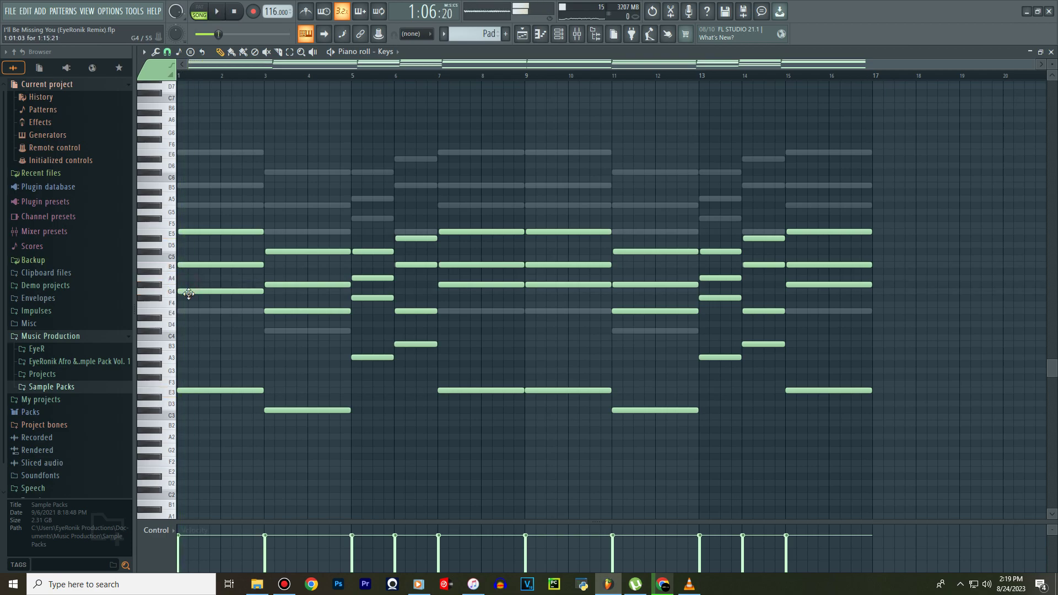
key(space)
key(space)
key(space)
key(space)
drag(277, 286, 277, 292)
key(space)
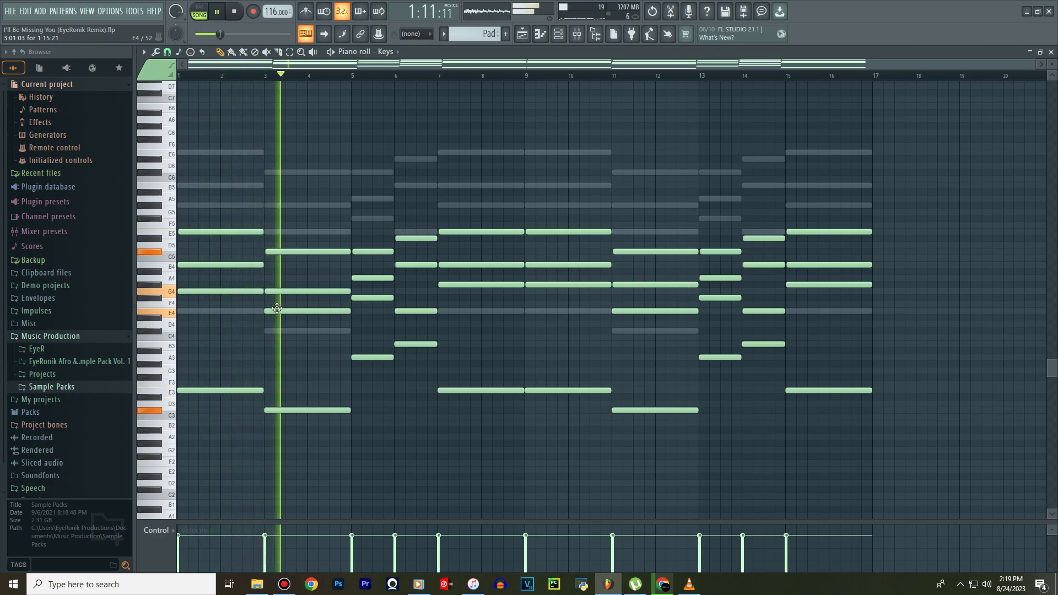
key(space)
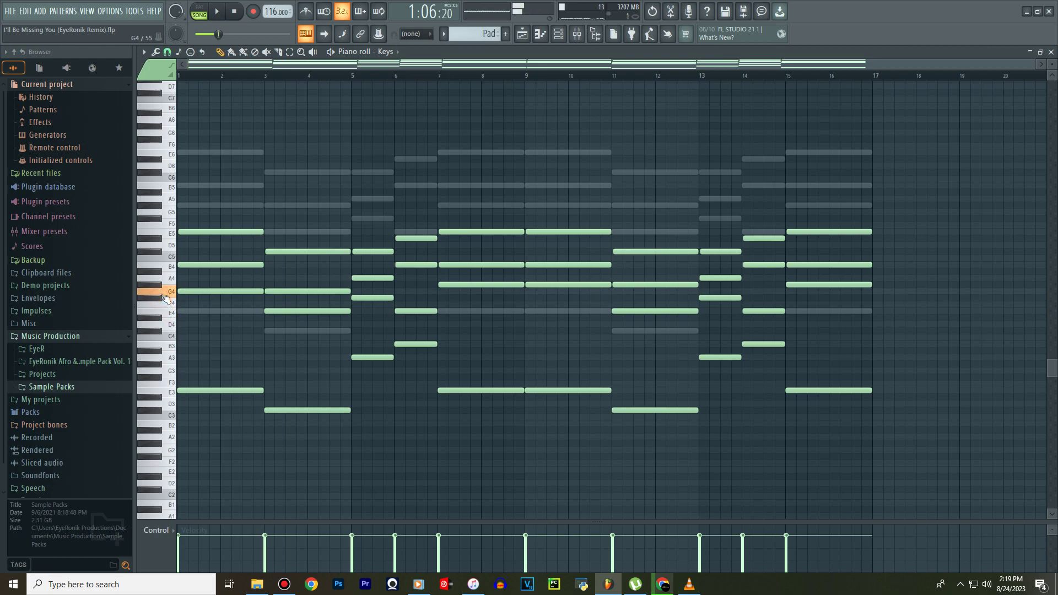
key(space)
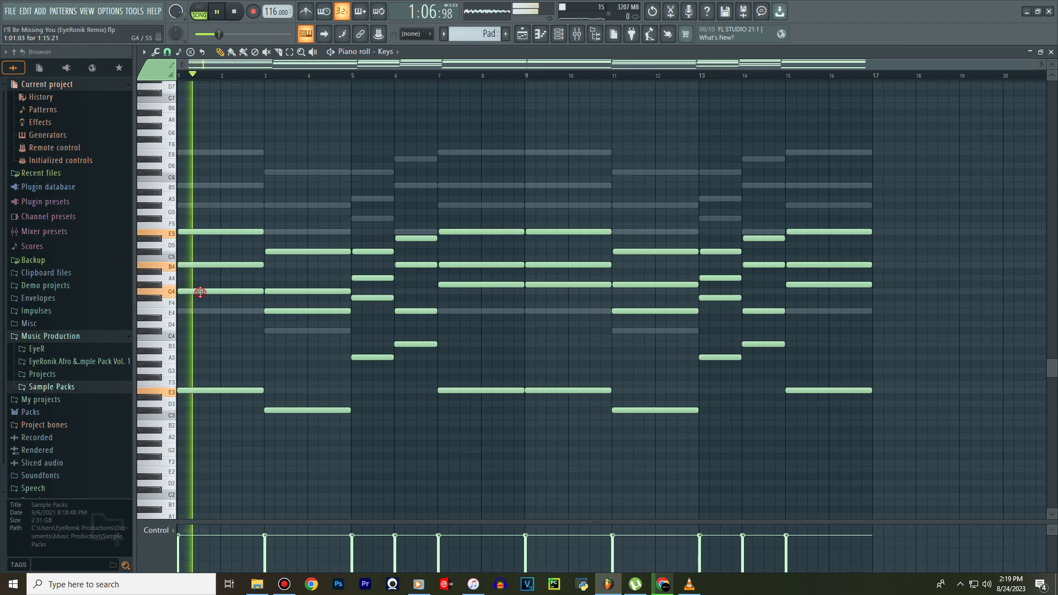
Move the G4 note in each of the first two Keys chords back up to G#4.
drag(198, 293, 198, 286)
drag(275, 289, 275, 284)
key(space)
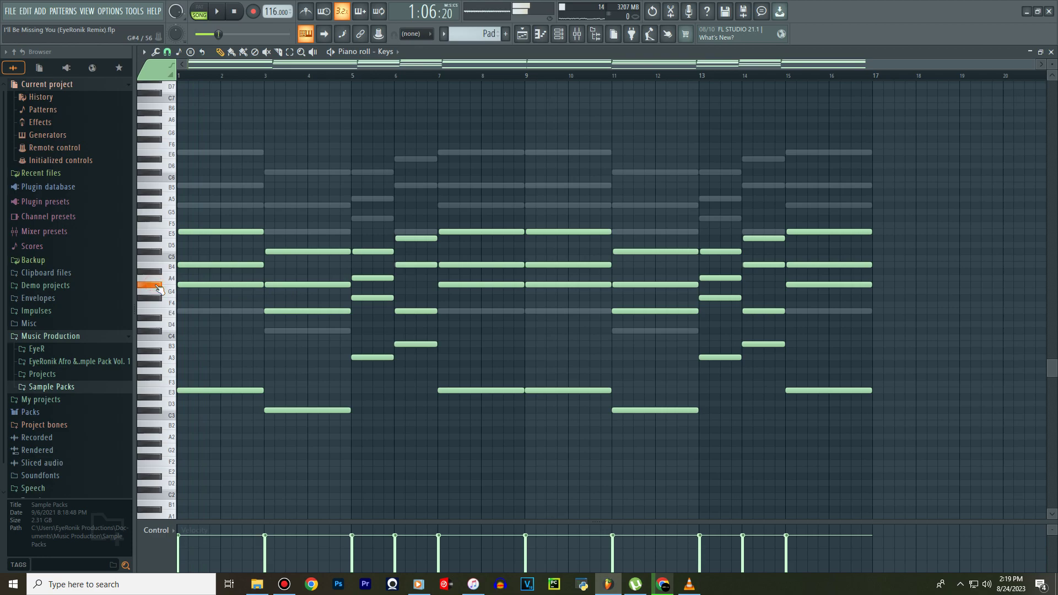
Play the Keys chords, return to the playlist and audition the Bass and Pad clips with the vocals.
key(space)
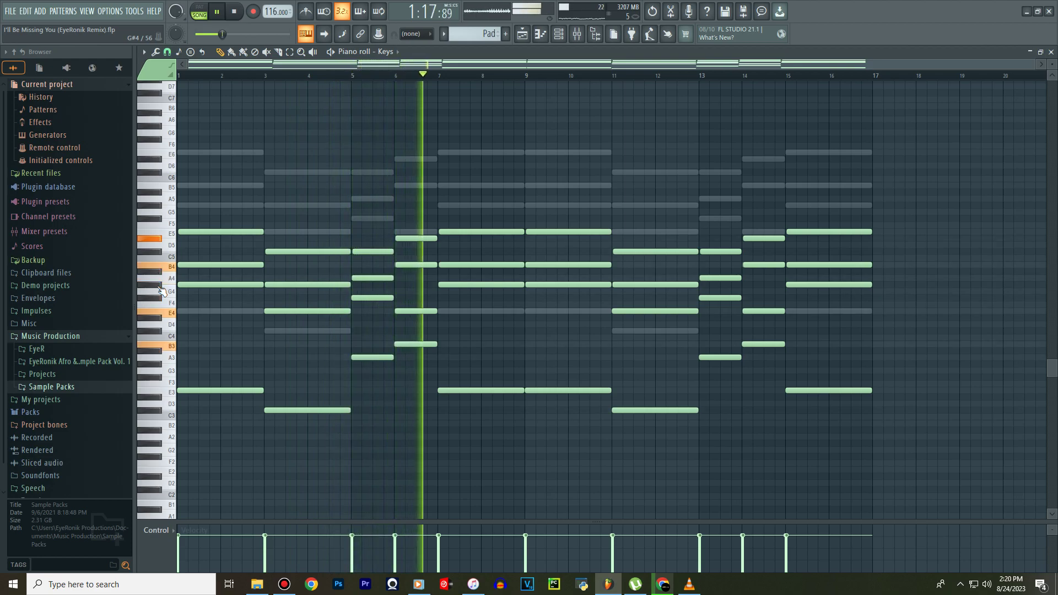
click(521, 36)
scroll(600, 374, up, 2)
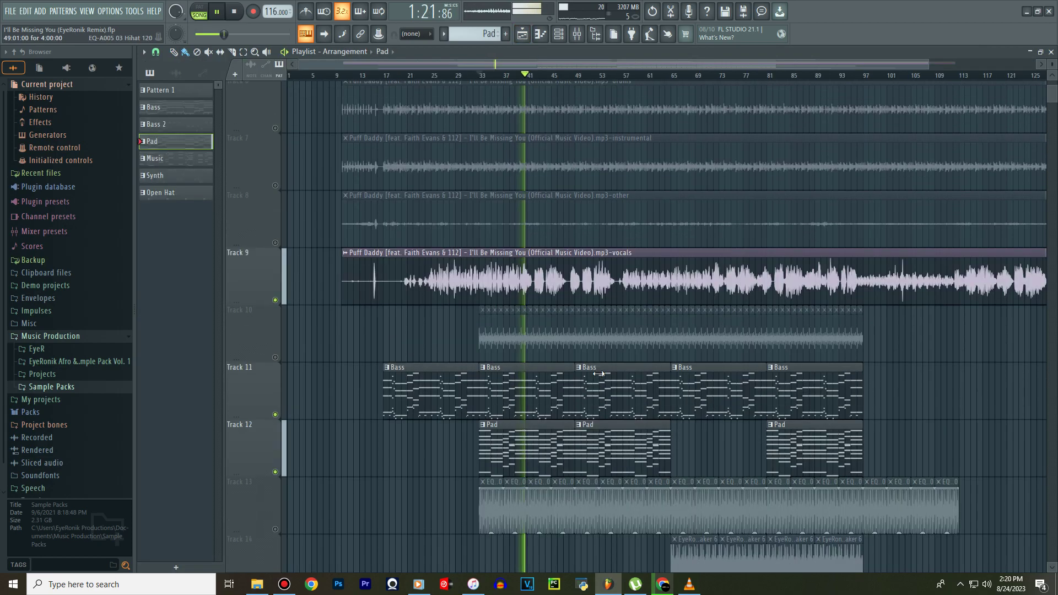
scroll(599, 374, up, 2)
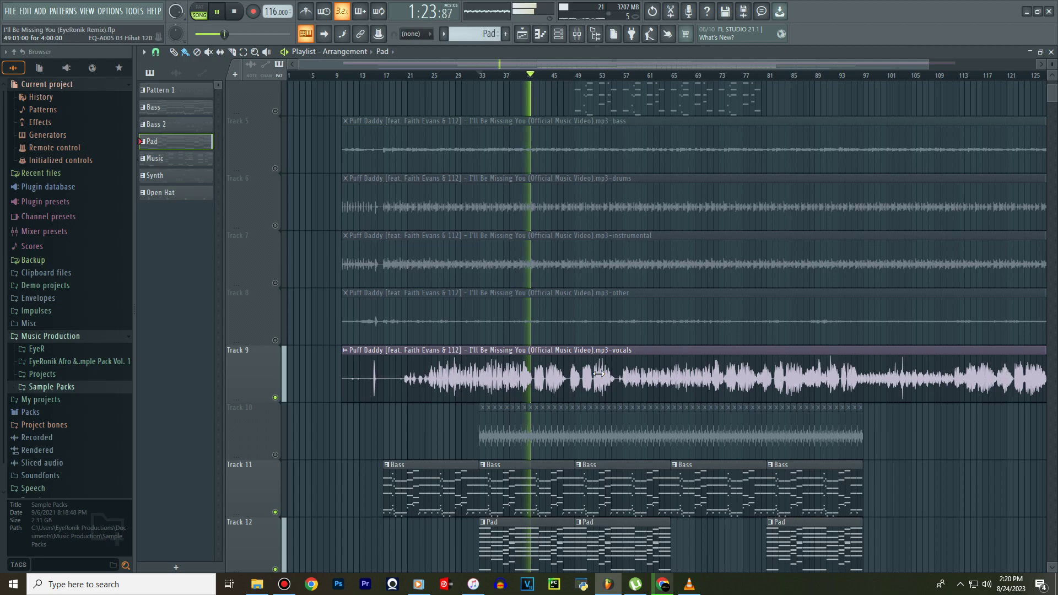
scroll(600, 375, down, 3)
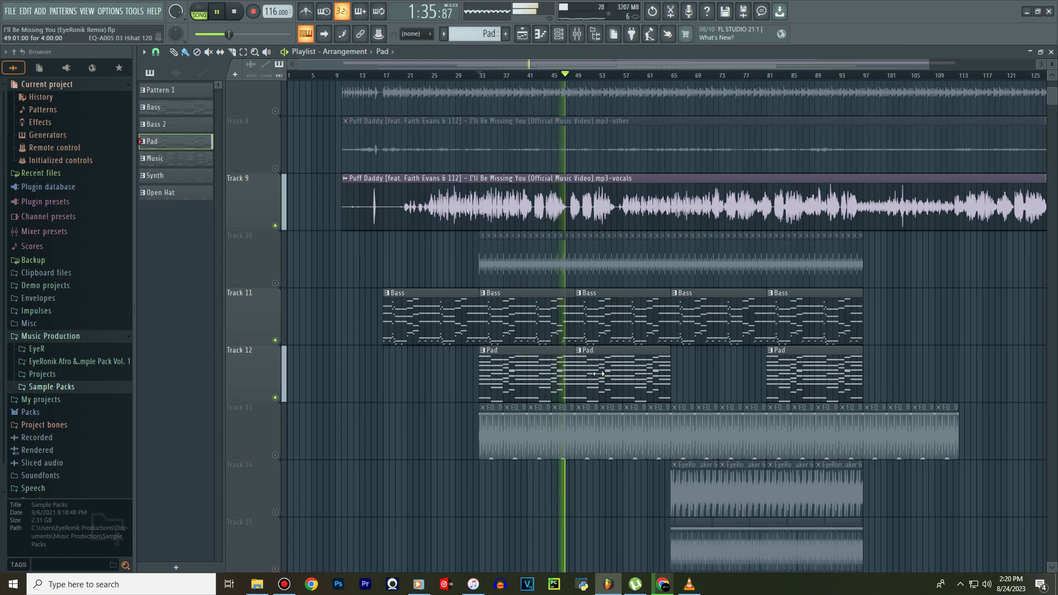
key(space)
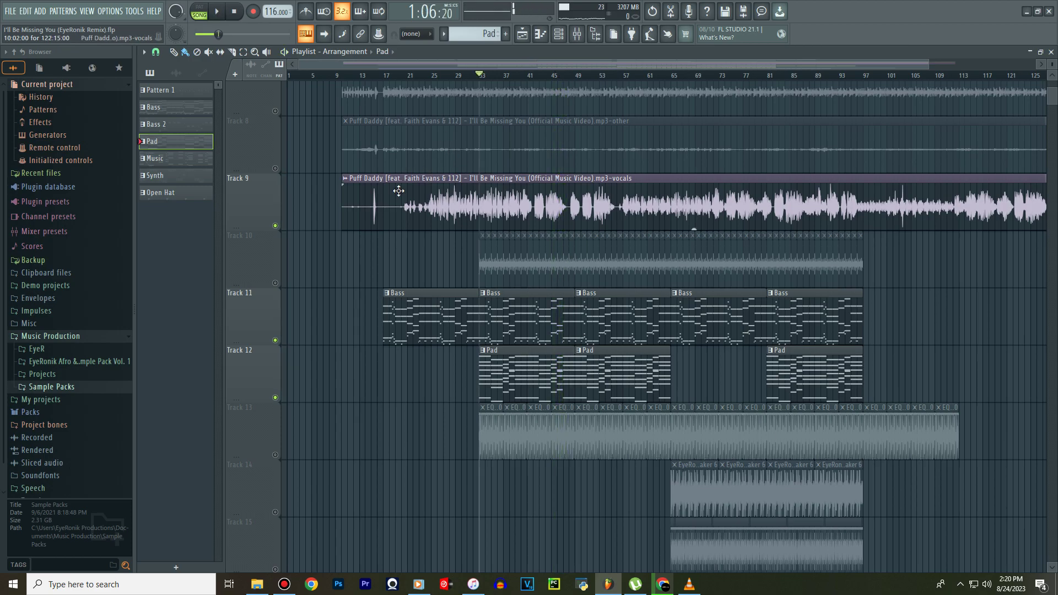
Unmute all the playlist tracks so that the full arrangement is active.
scroll(399, 190, up, 5)
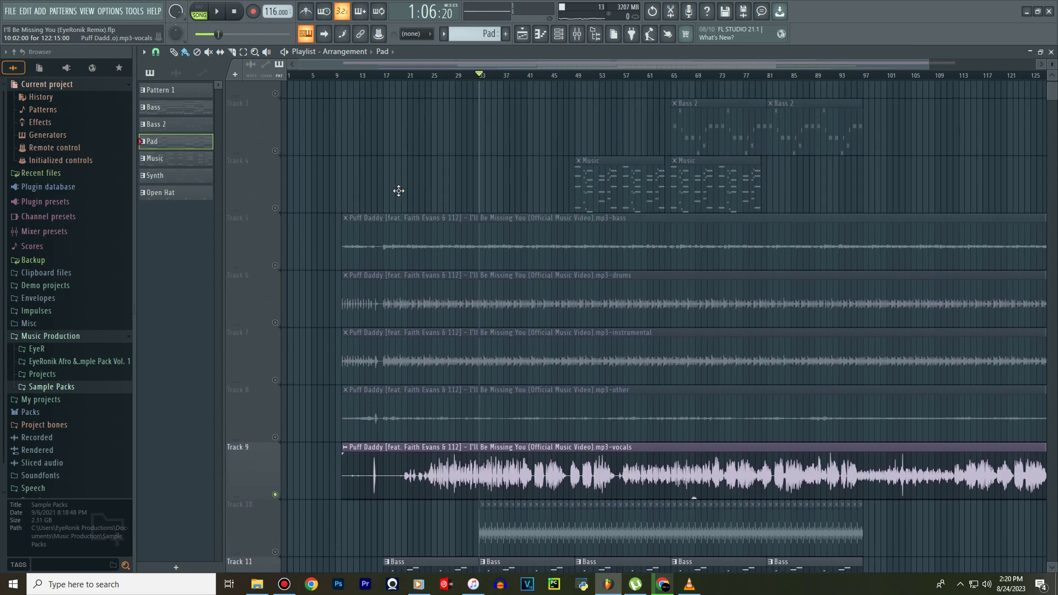
scroll(270, 386, down, 3)
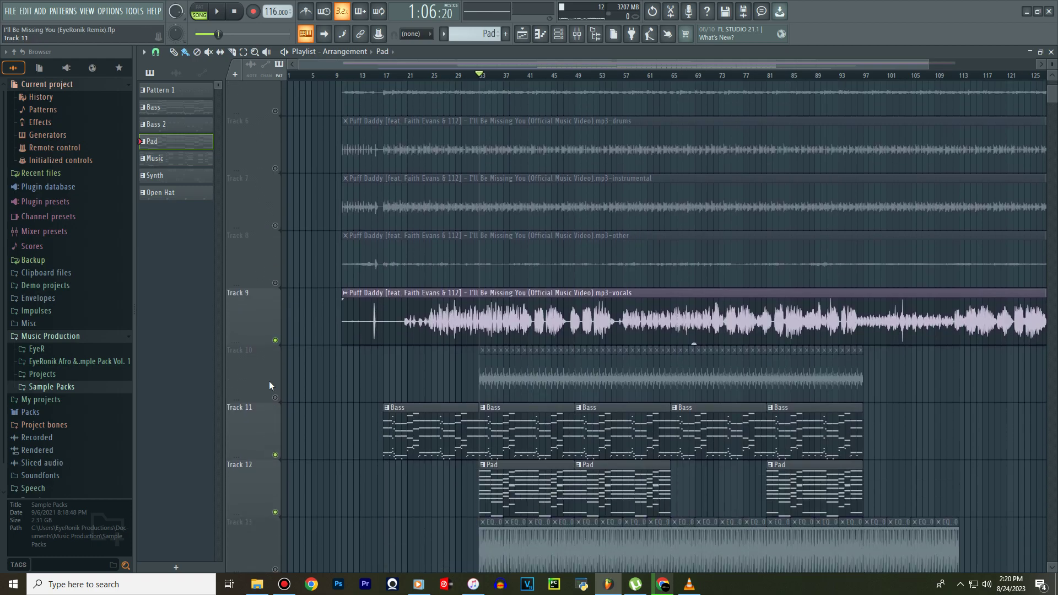
right_click(275, 341)
right_click(275, 341)
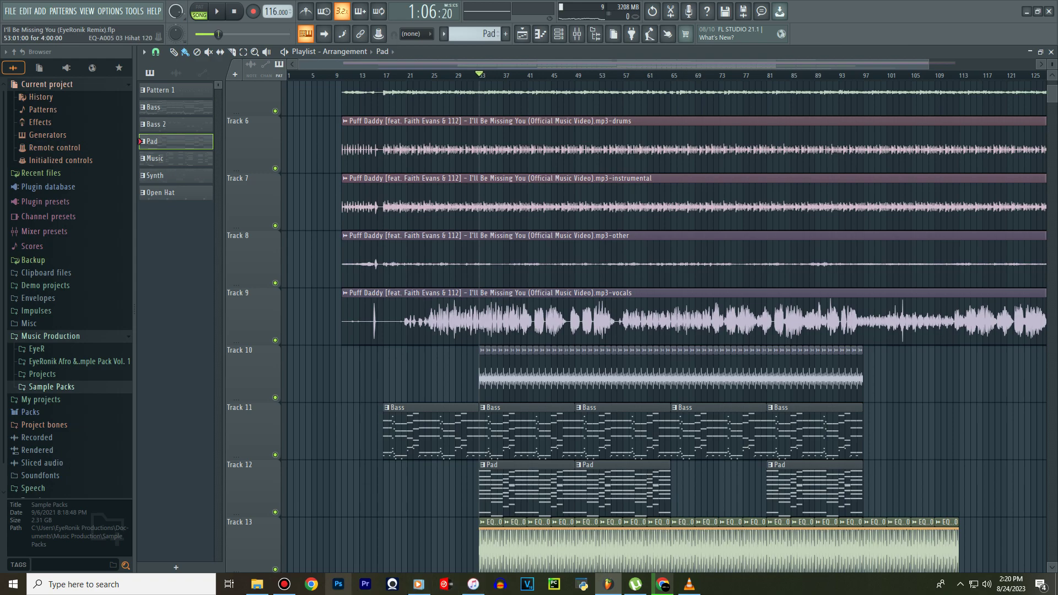
click(284, 585)
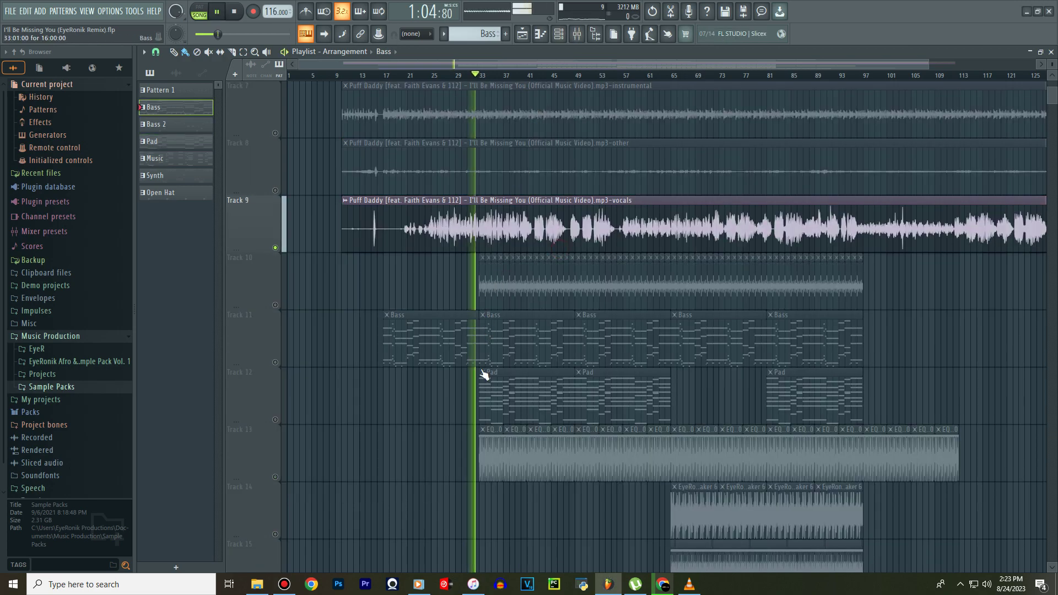
Unmute Track 11, open the Deep Bass notes of the Bass pattern and transpose them all up three semitones.
click(270, 364)
double_click(492, 345)
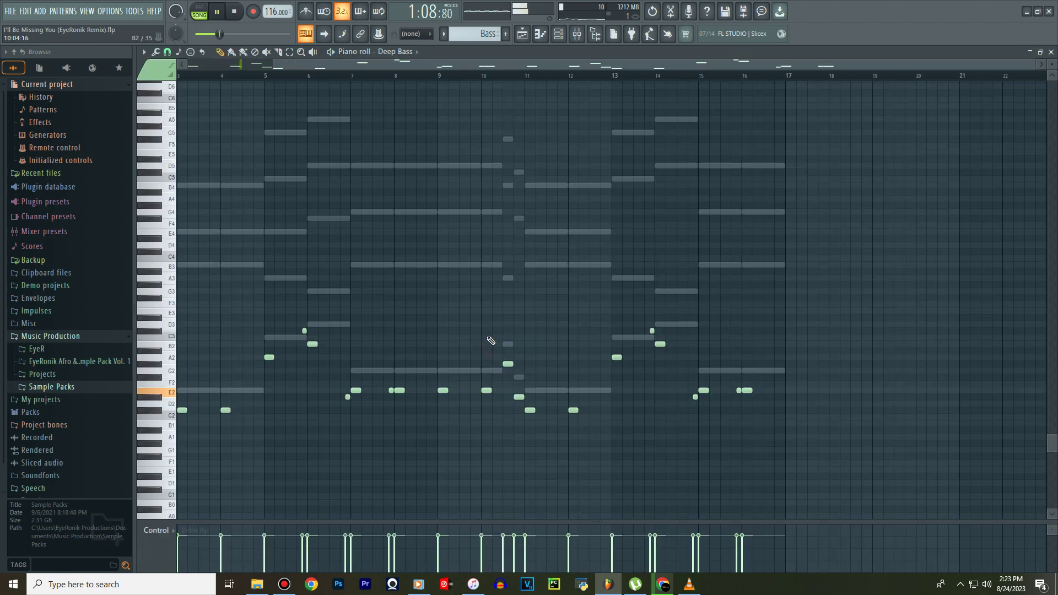
drag(491, 66, 315, 61)
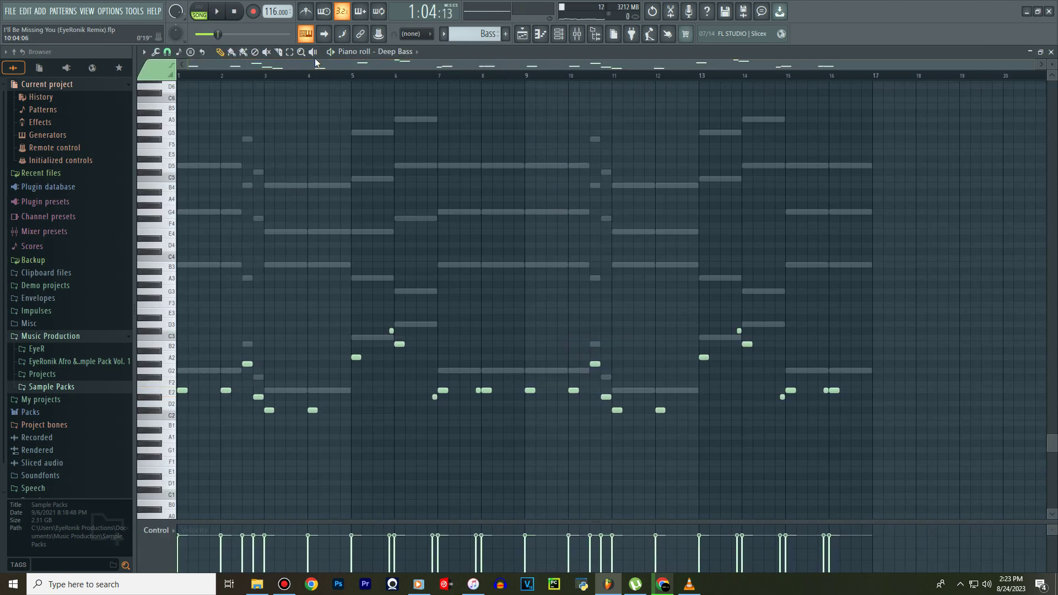
key(shift+Up)
key(shift+Up)
key(shift+Up)
key(space)
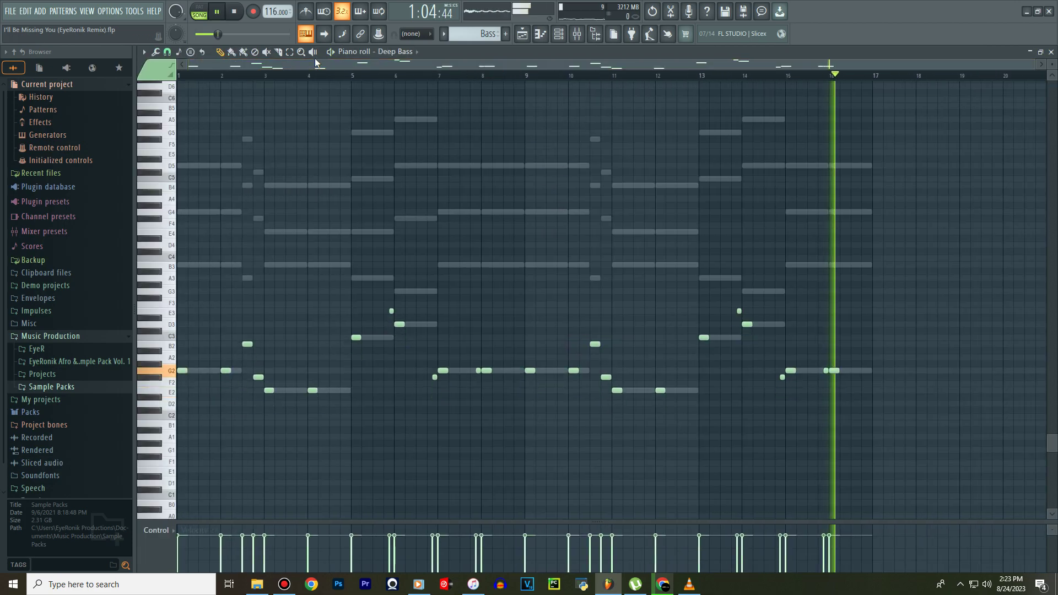
Transpose all Deep Bass notes down one semitone and audition them with the vocals.
key(shift+Down)
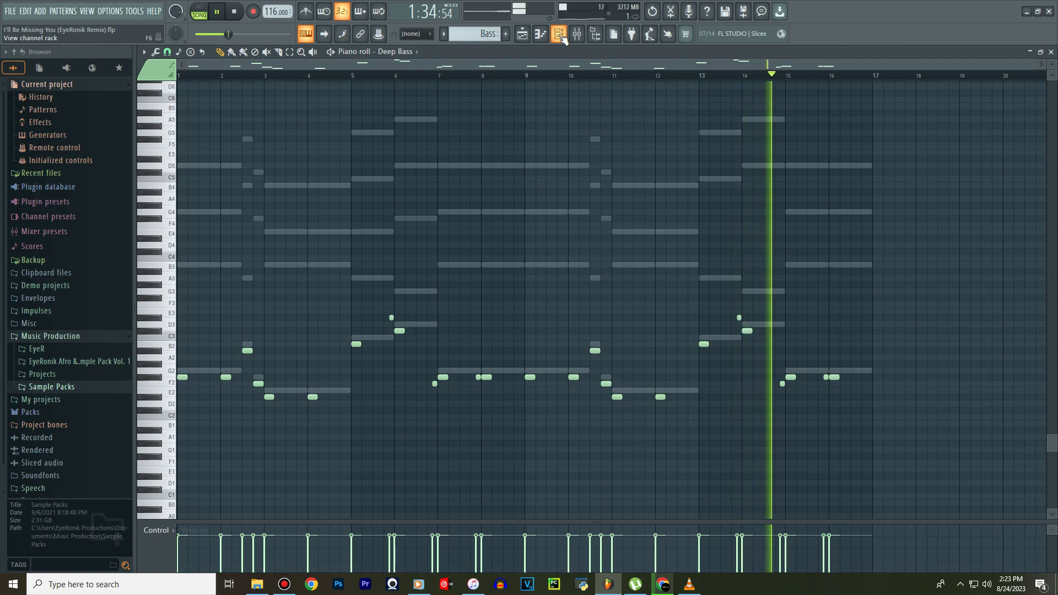
key(space)
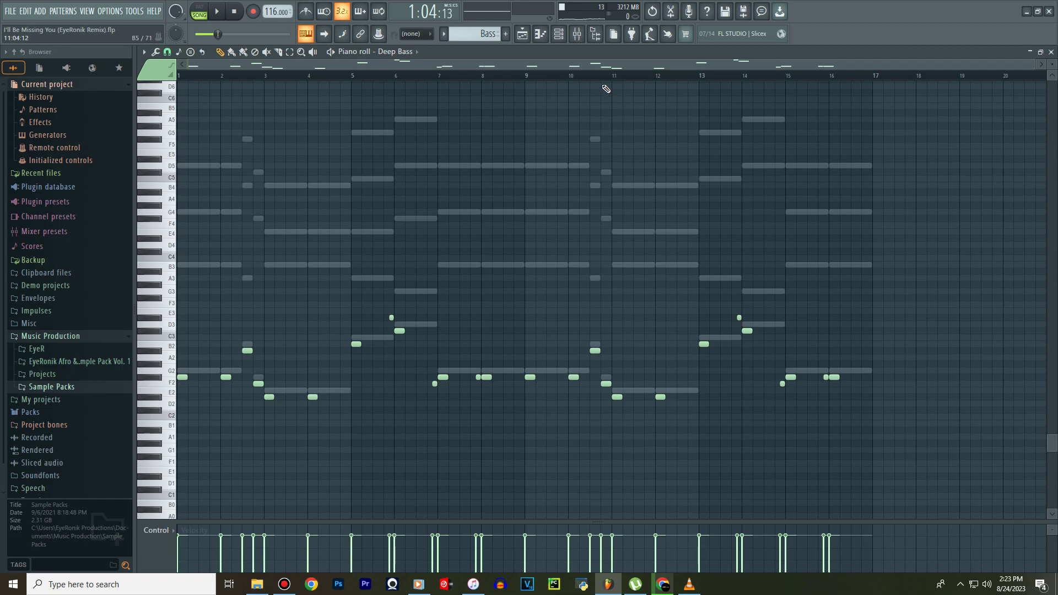
Transpose all Synth Chords notes in the Bass pattern down one semitone and audition them with the vocals in the playlist.
click(559, 35)
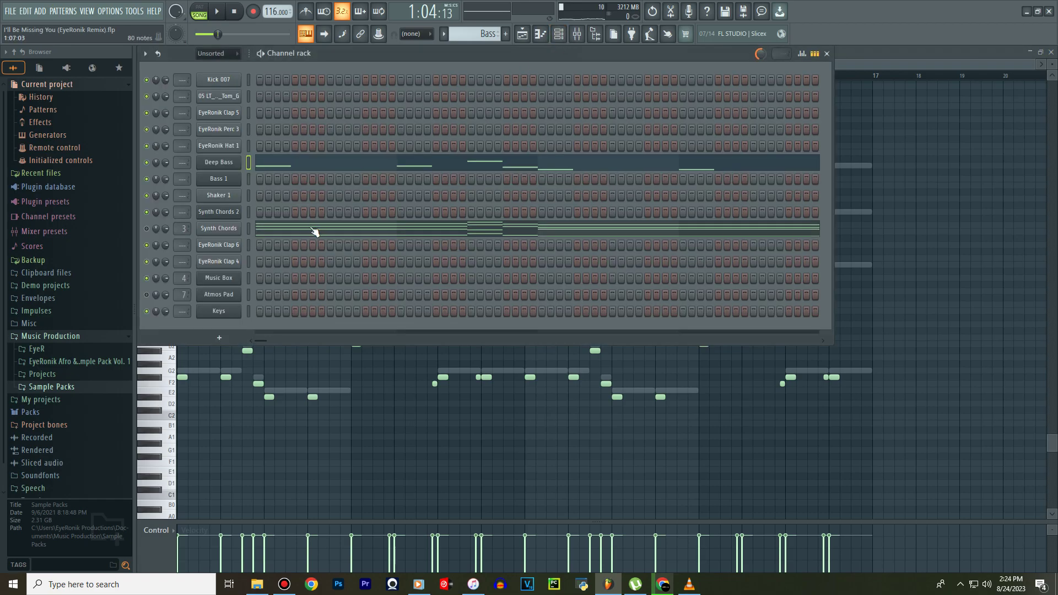
key(space)
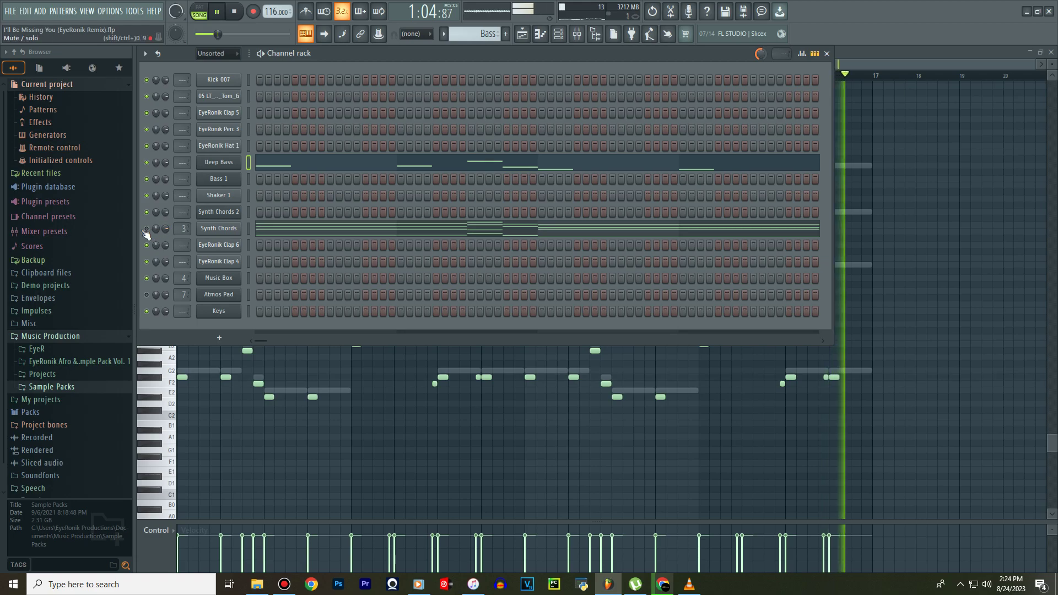
click(283, 229)
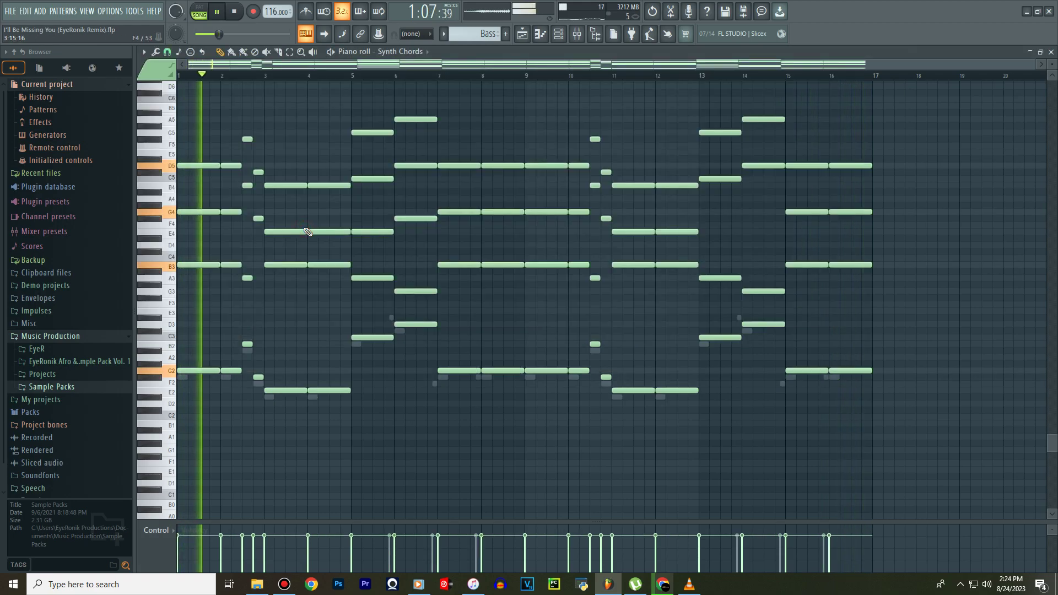
key(space)
key(shift+Down)
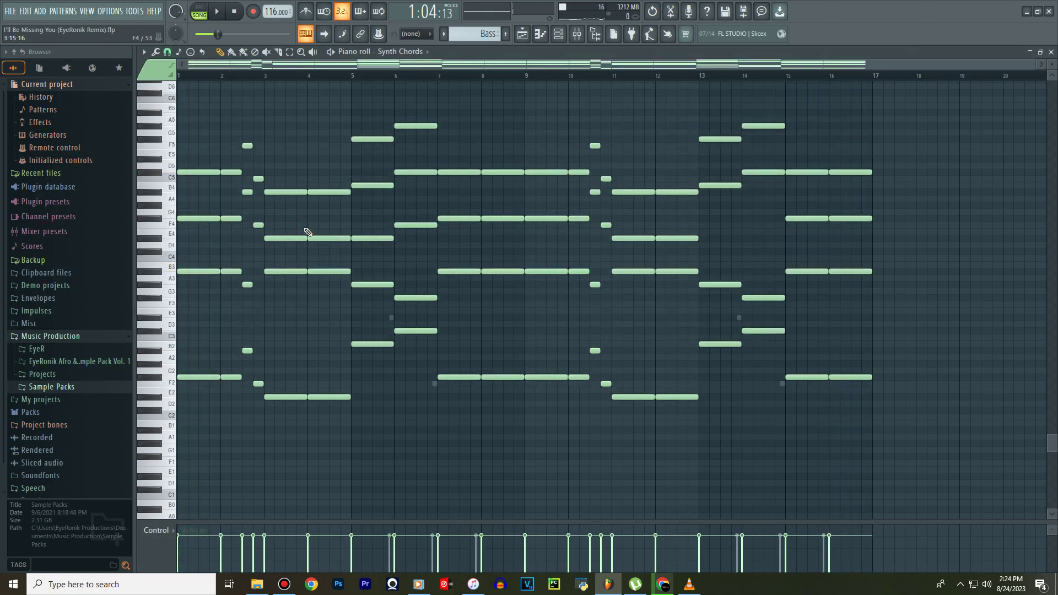
key(space)
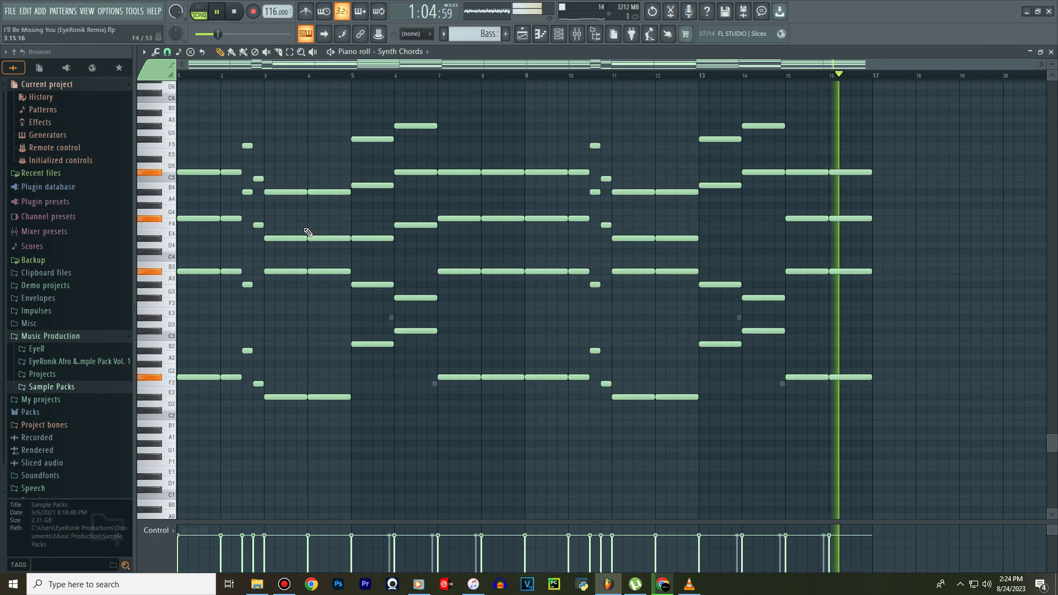
click(524, 34)
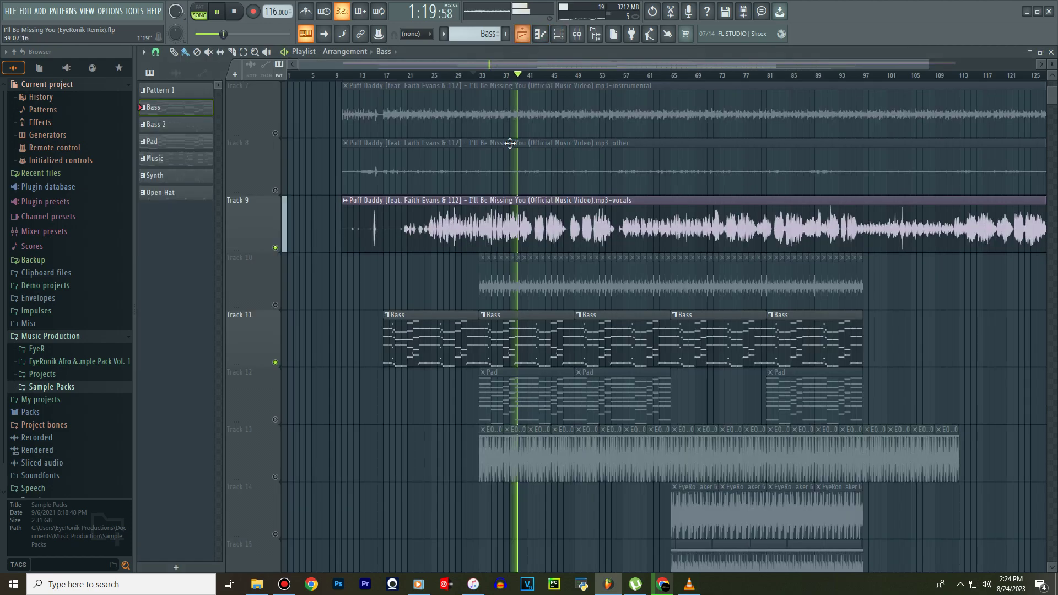
Open the Atmos Pad notes of the Pad pattern and transpose them all up five semitones.
scroll(488, 292, down, 3)
click(275, 364)
scroll(280, 368, up, 3)
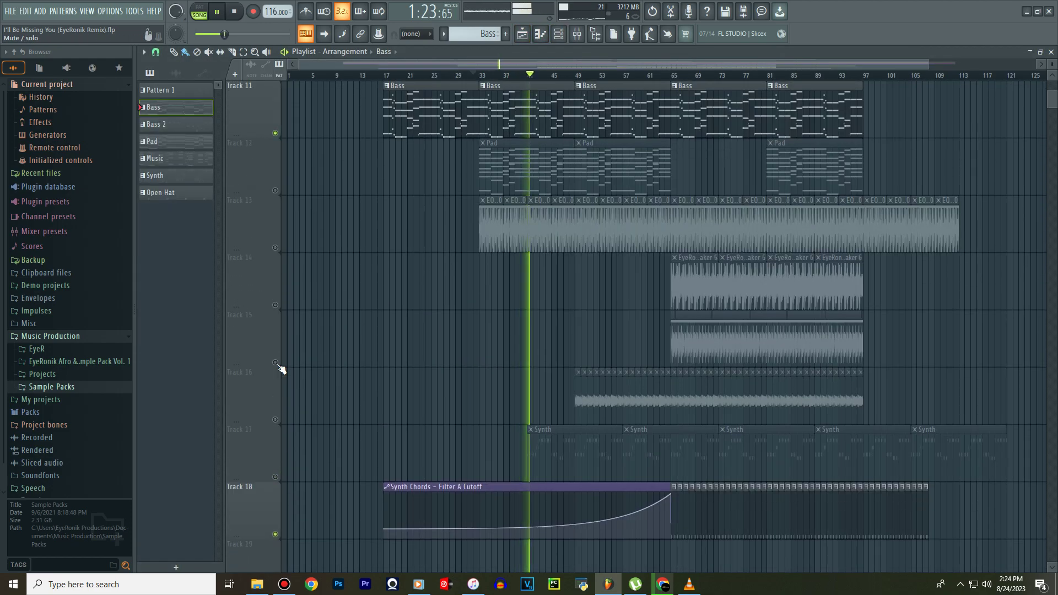
scroll(280, 369, up, 4)
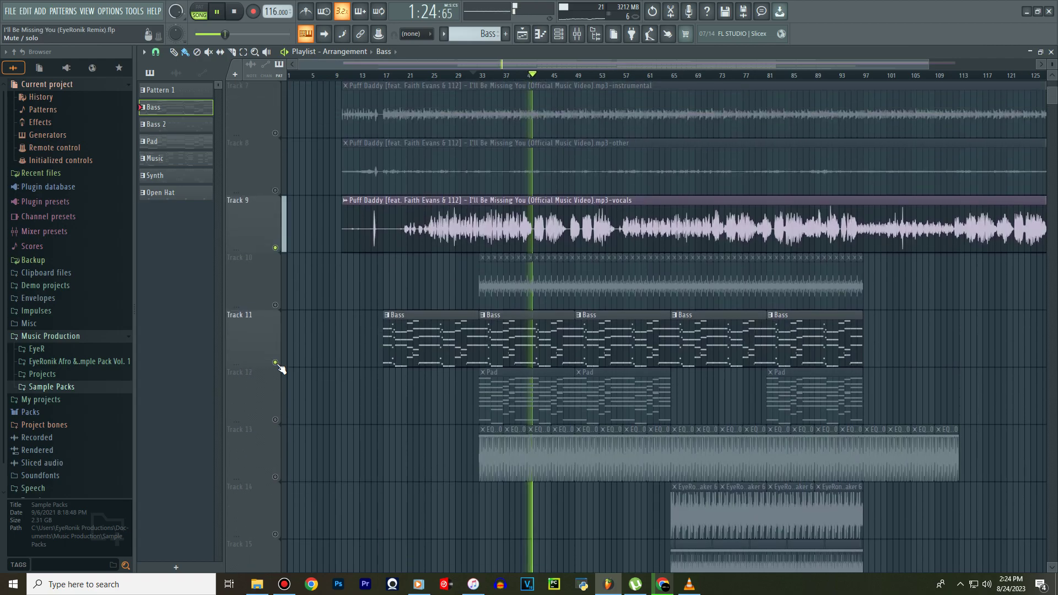
double_click(494, 392)
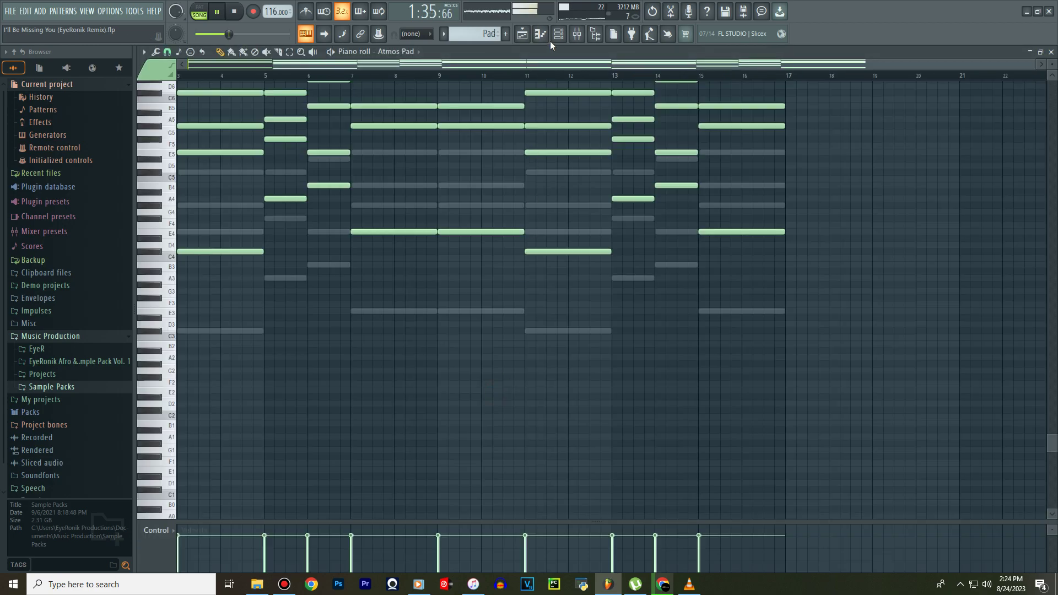
scroll(313, 268, up, 2)
scroll(313, 268, up, 1)
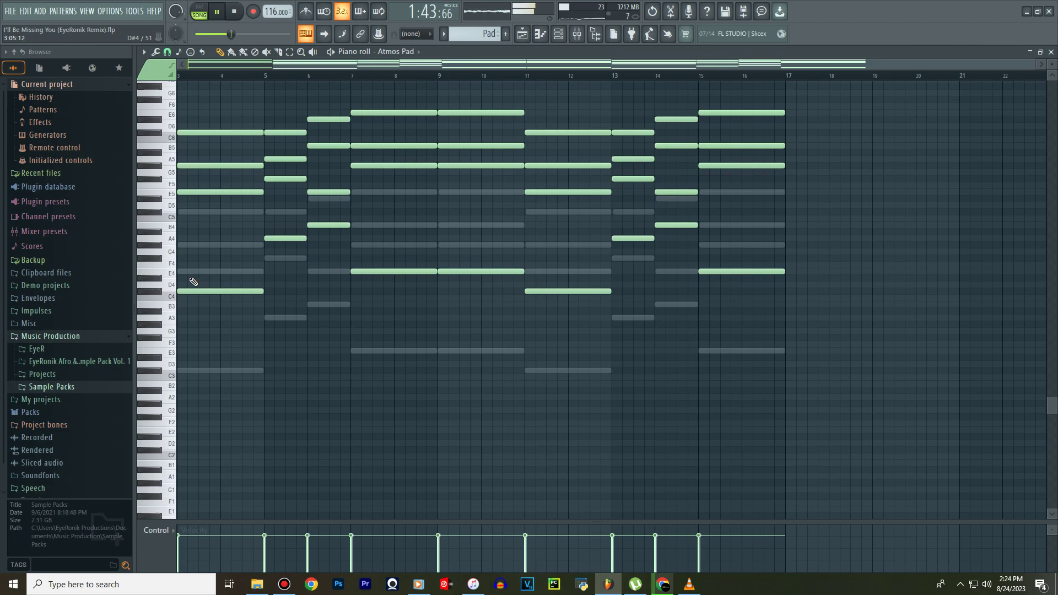
scroll(193, 282, up, 1)
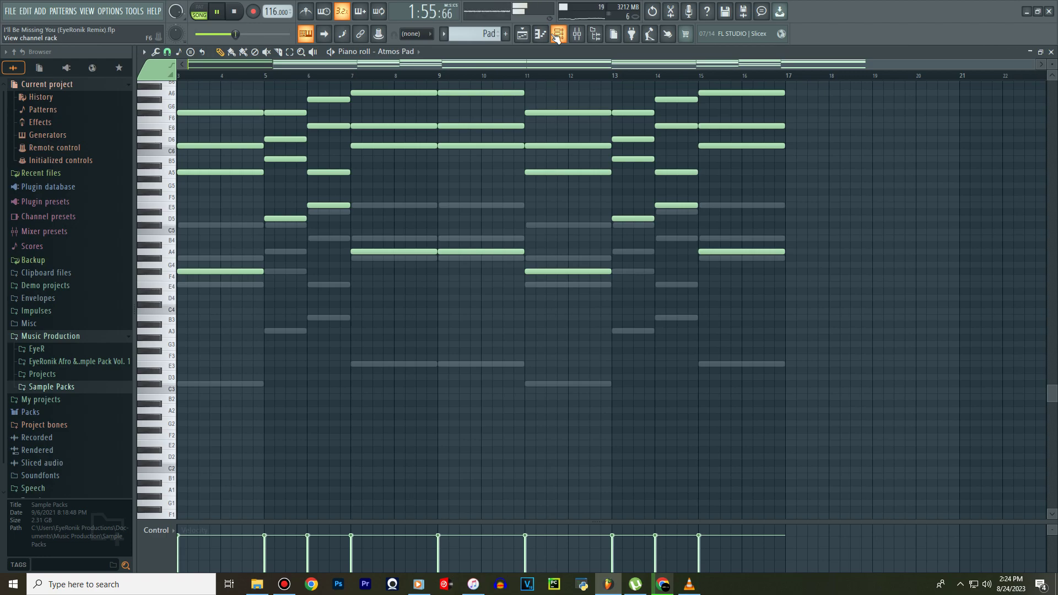
Open the Keys notes of the Pad pattern and transpose them all up five semitones.
click(558, 34)
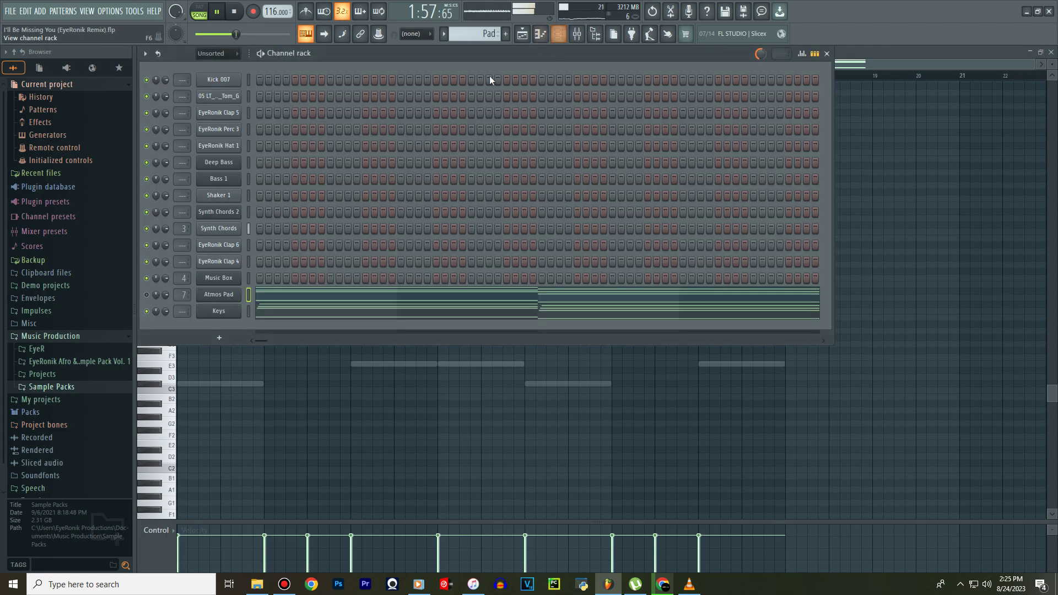
click(299, 316)
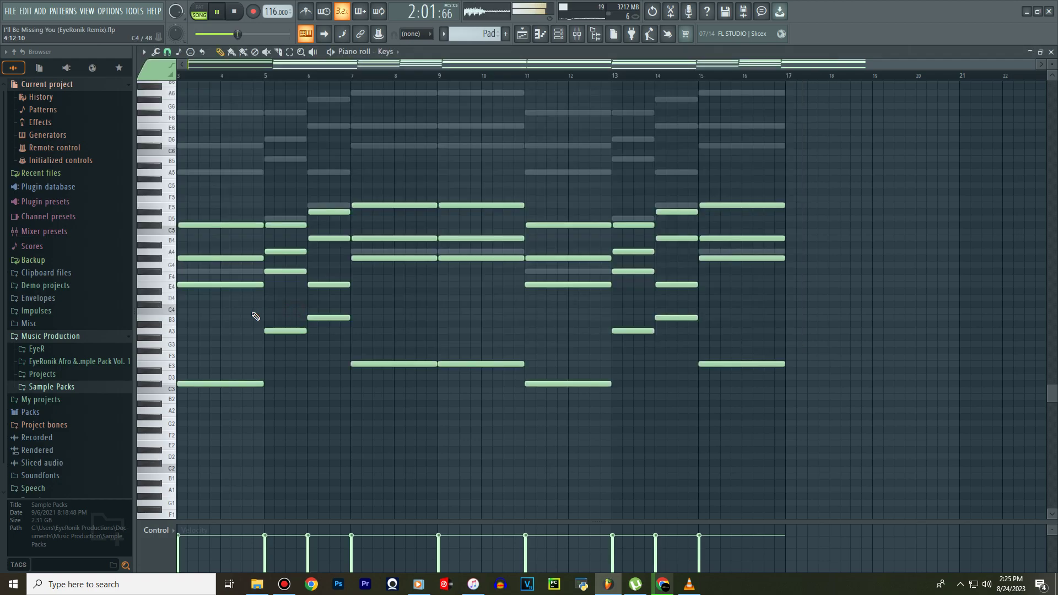
scroll(256, 316, down, 1)
key(Up)
key(Up)
key(Up)
key(Up)
key(Up)
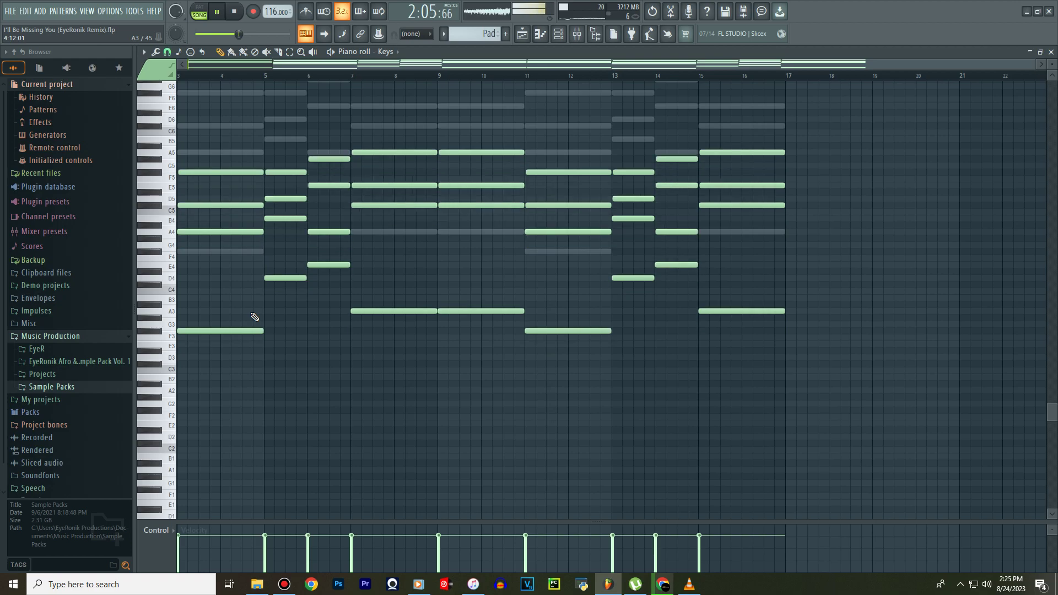
Unmute Track 3, open the Bass 1 notes of the Bass 2 pattern and transpose them all down one semitone.
click(523, 34)
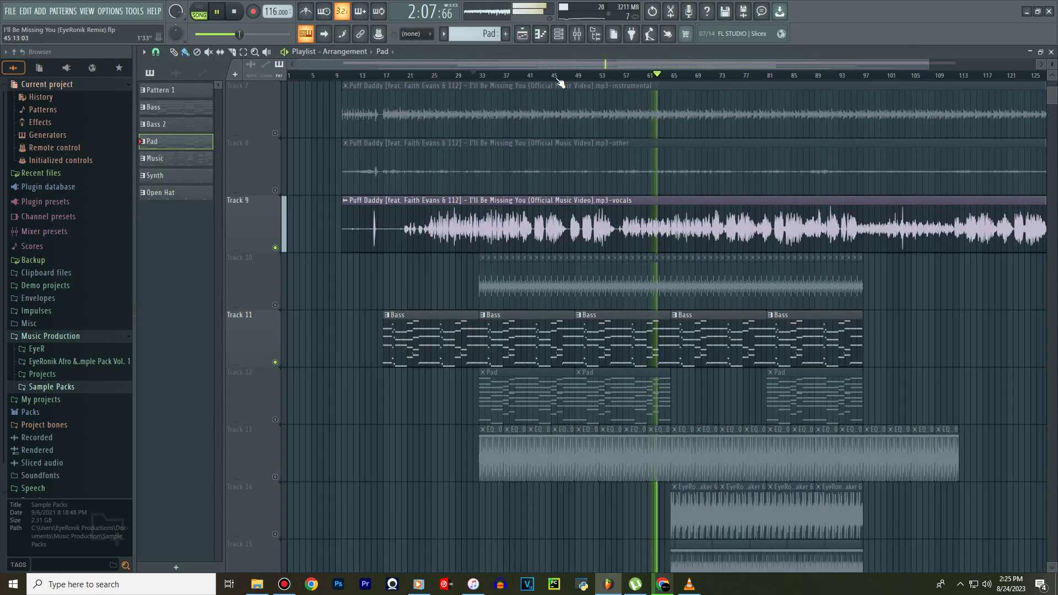
scroll(584, 164, down, 1)
scroll(583, 163, down, 4)
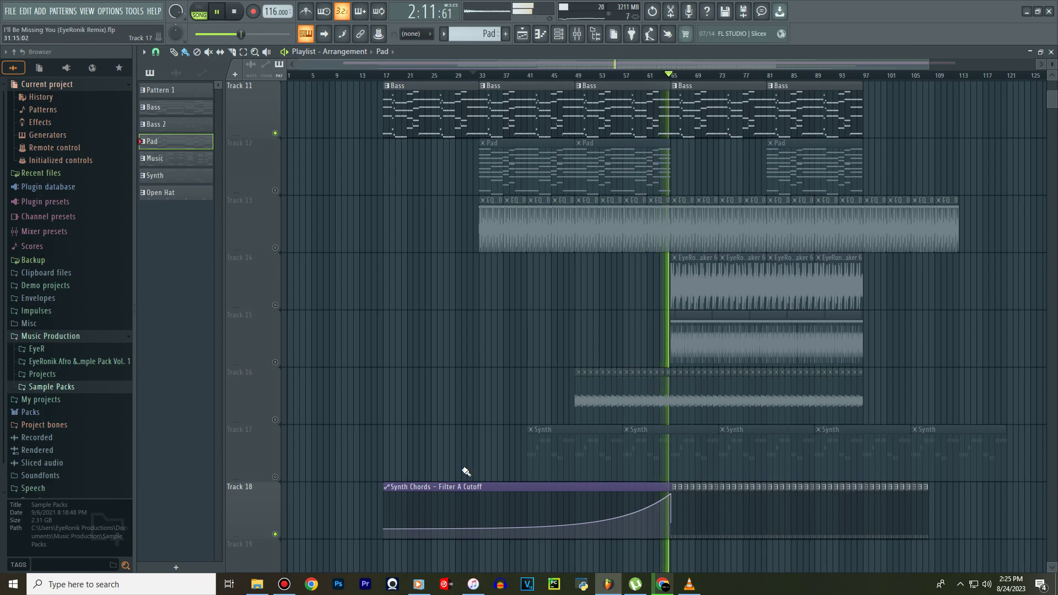
scroll(413, 415, up, 10)
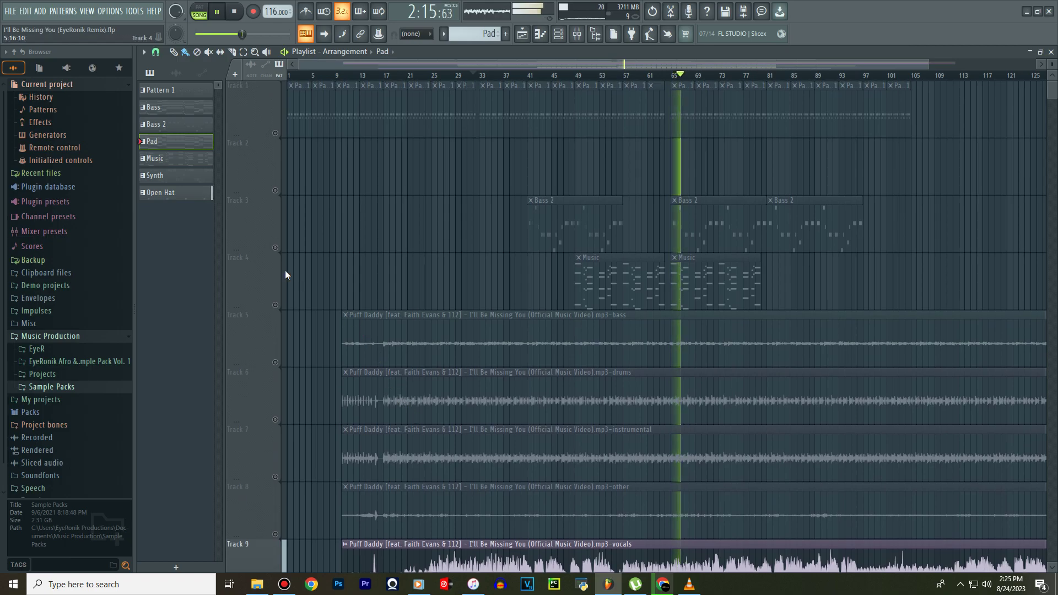
click(275, 247)
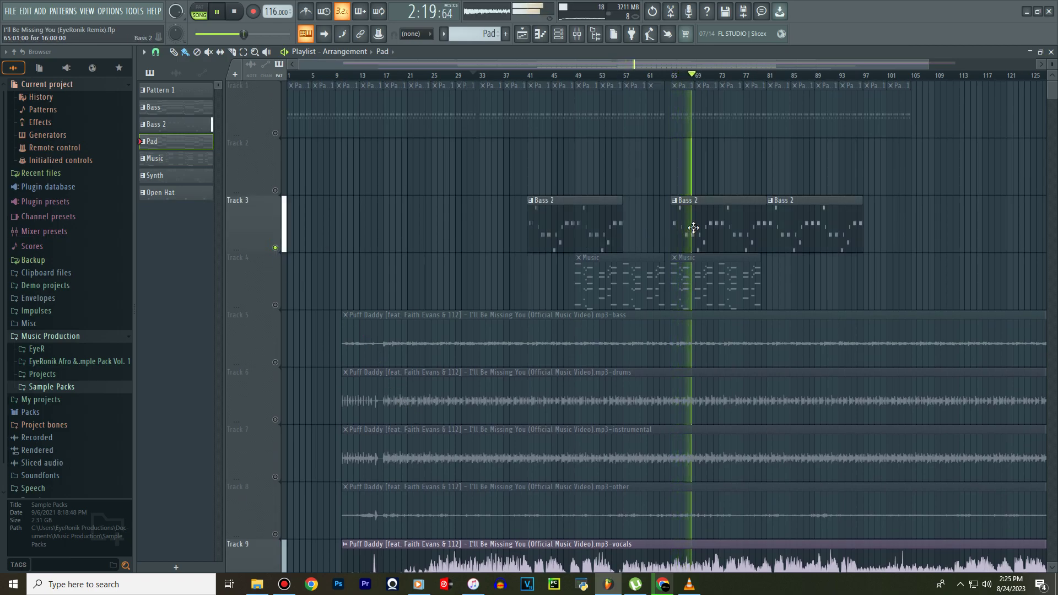
double_click(694, 227)
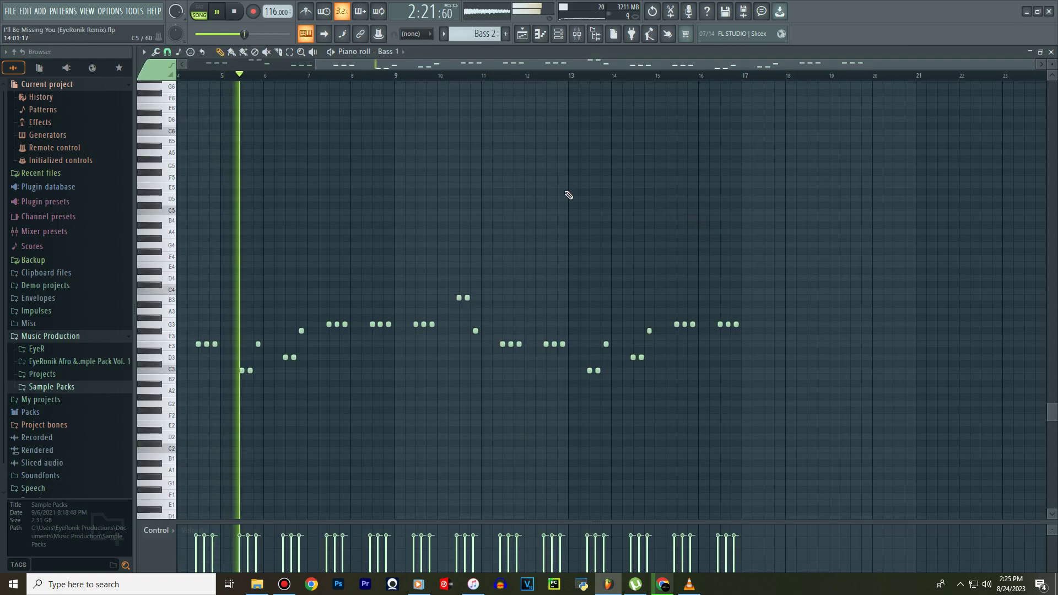
drag(519, 66, 367, 64)
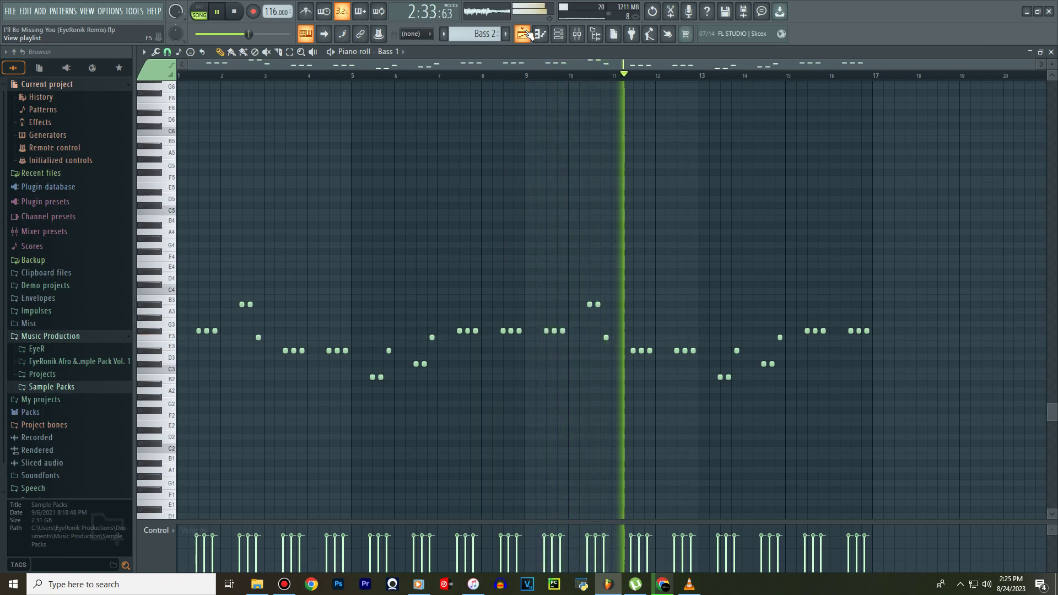
key(space)
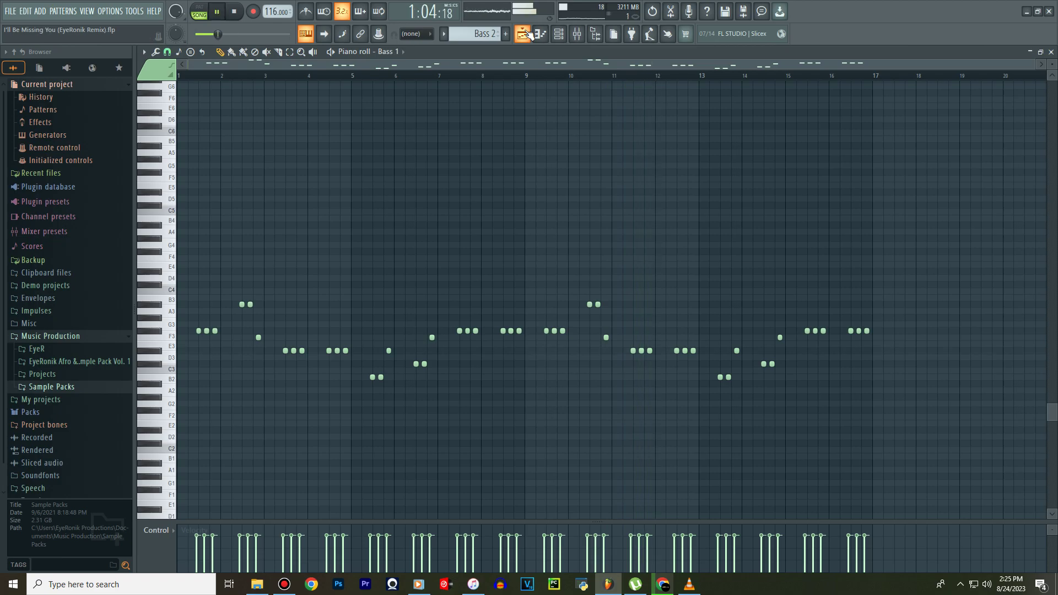
Check the Pad pattern's Atmos Pad and Keys notes, and unmute Track 12 to audition the pad with the vocals.
click(524, 33)
scroll(488, 177, down, 10)
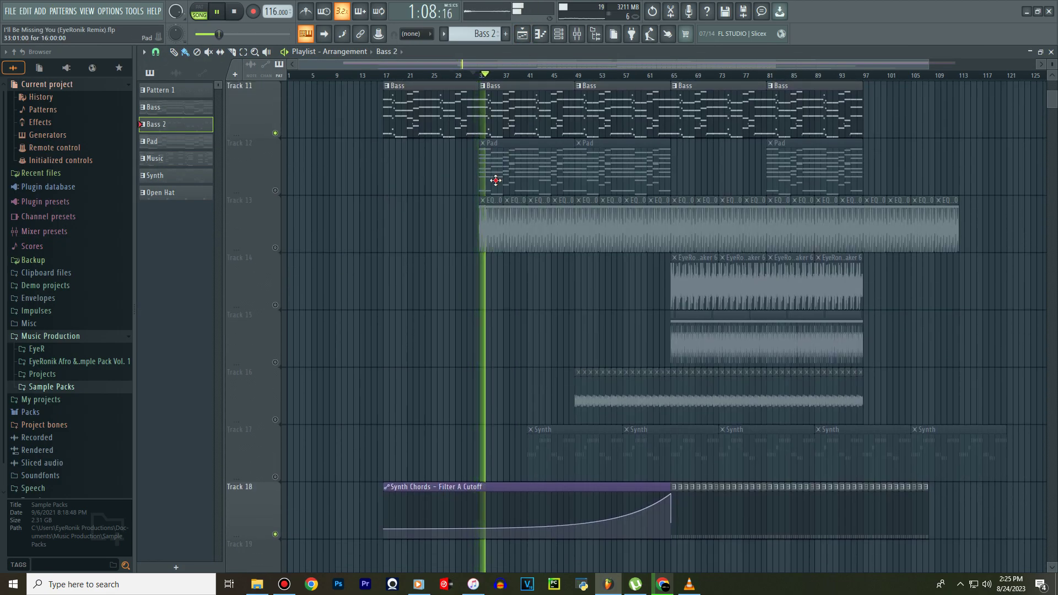
double_click(496, 180)
scroll(532, 140, up, 3)
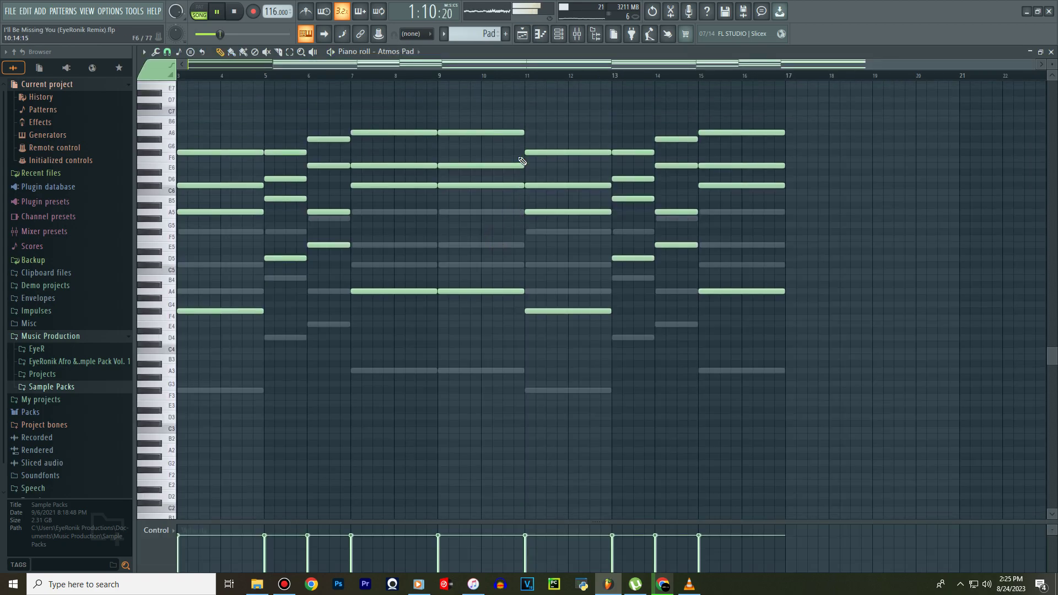
click(561, 35)
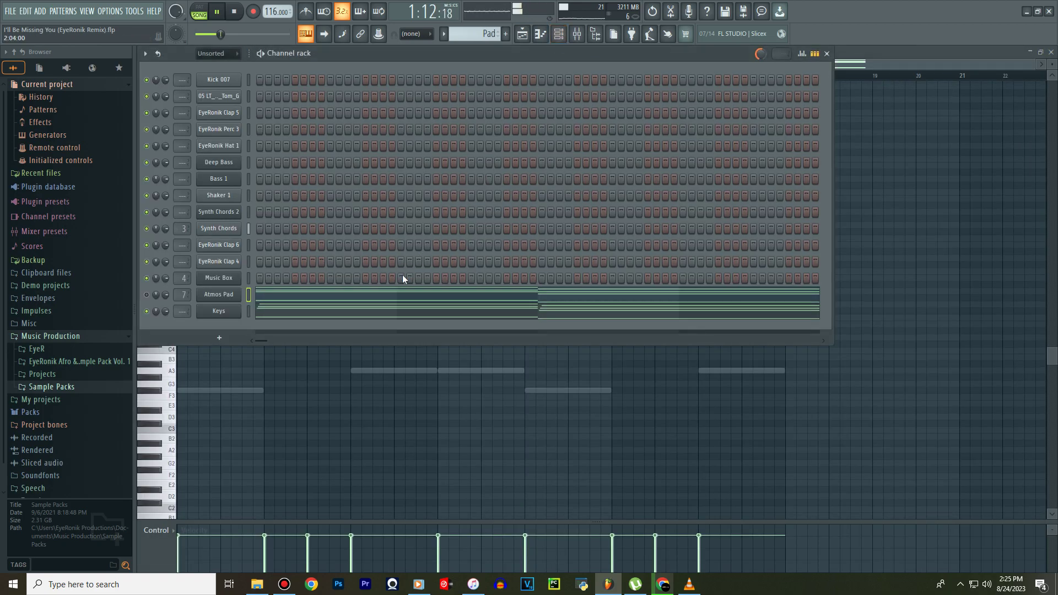
click(401, 307)
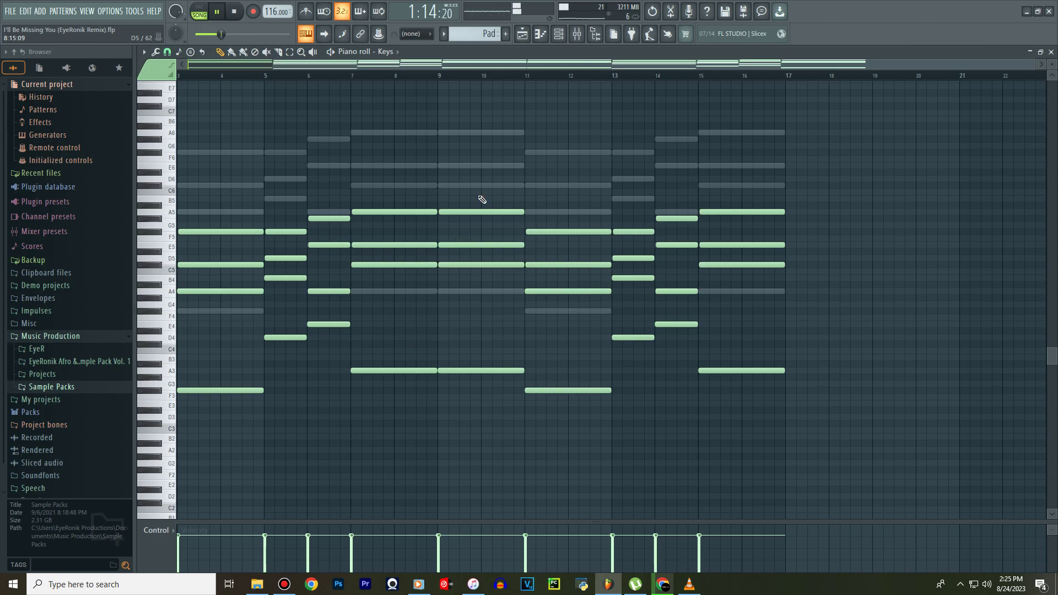
click(561, 37)
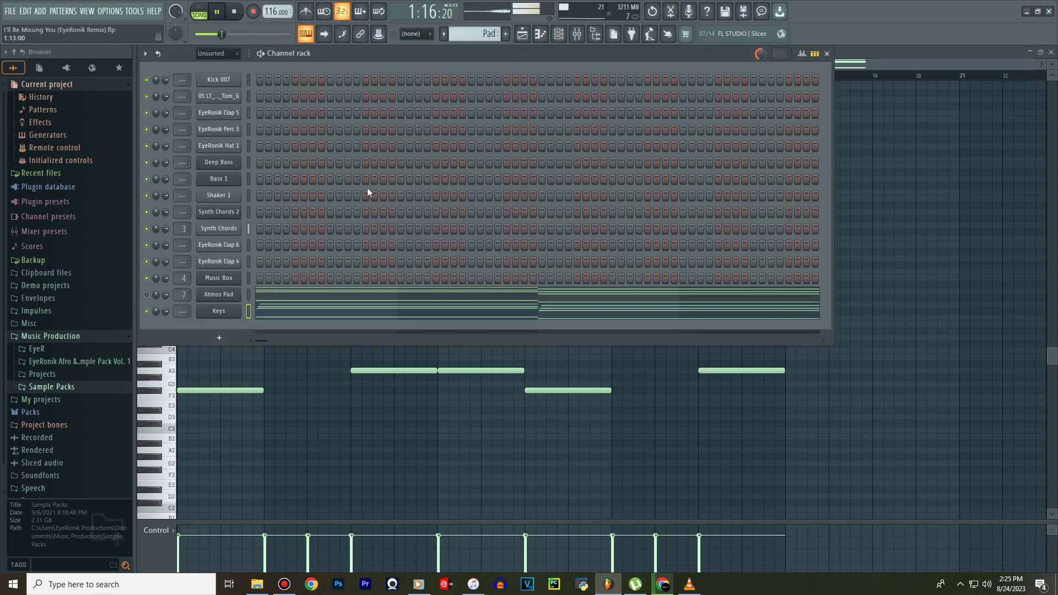
click(530, 37)
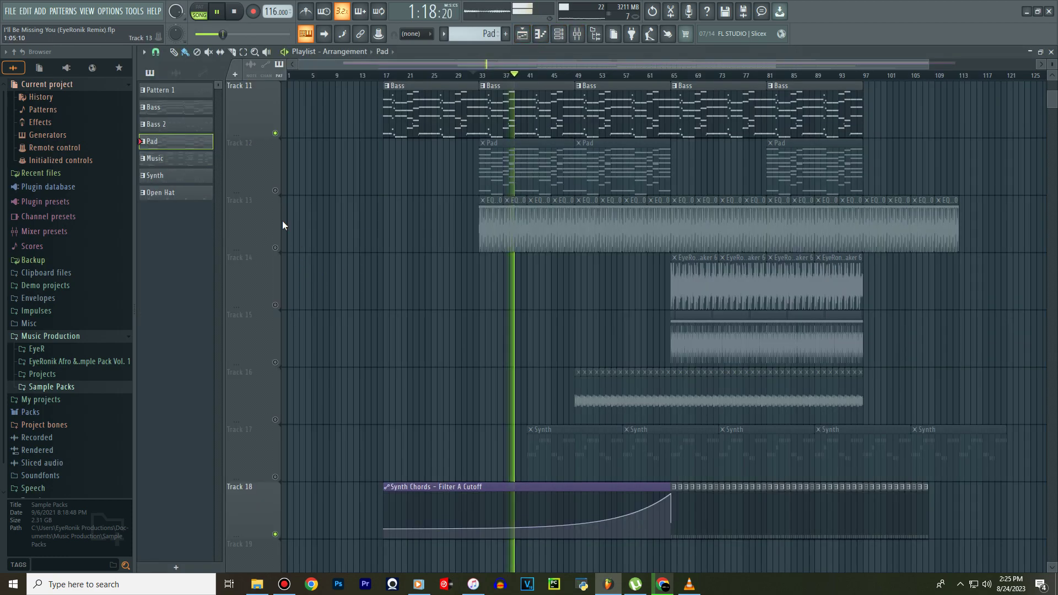
click(275, 191)
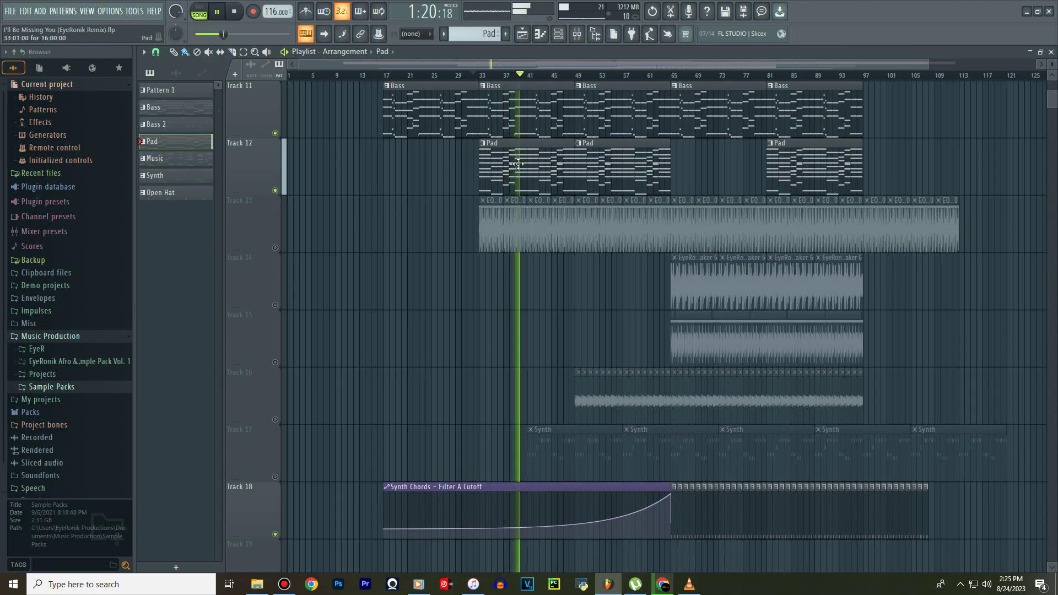
key(space)
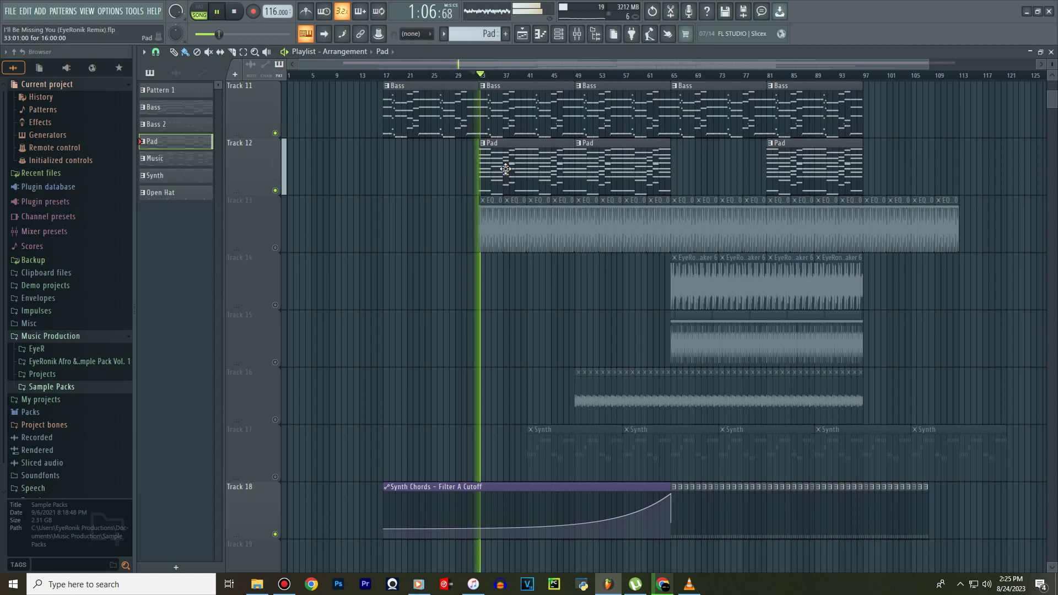
Transpose all Keys notes in the Pad pattern down three semitones and audition them with the arrangement.
double_click(506, 169)
scroll(543, 65, left, 4)
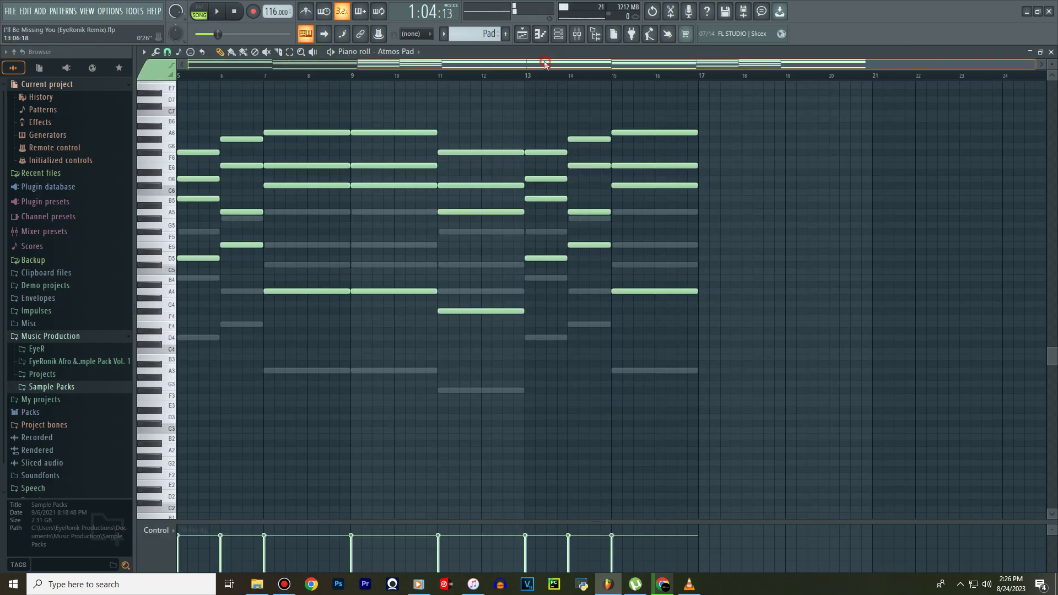
click(559, 35)
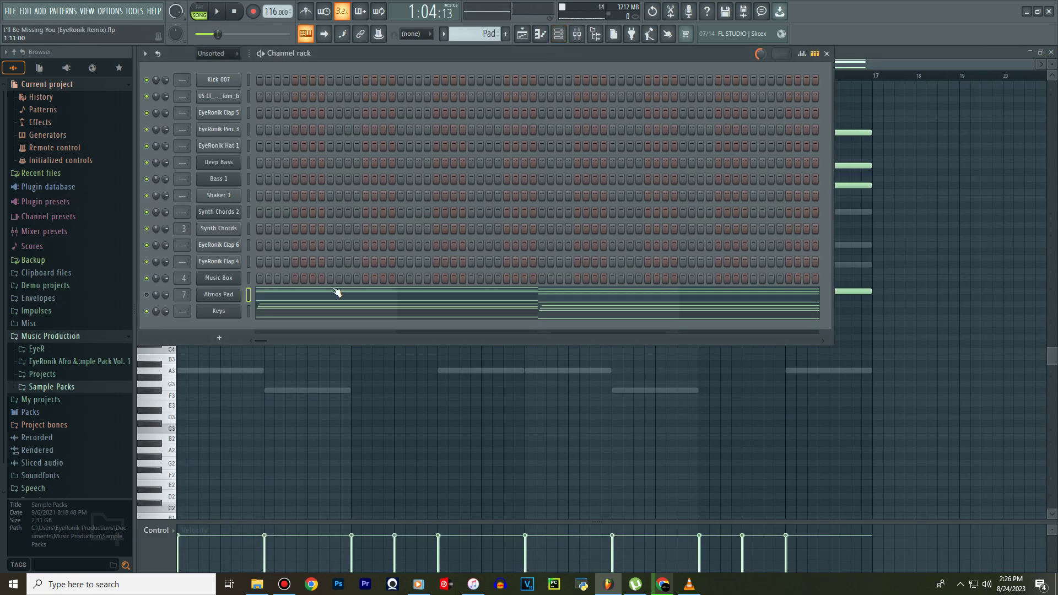
click(331, 316)
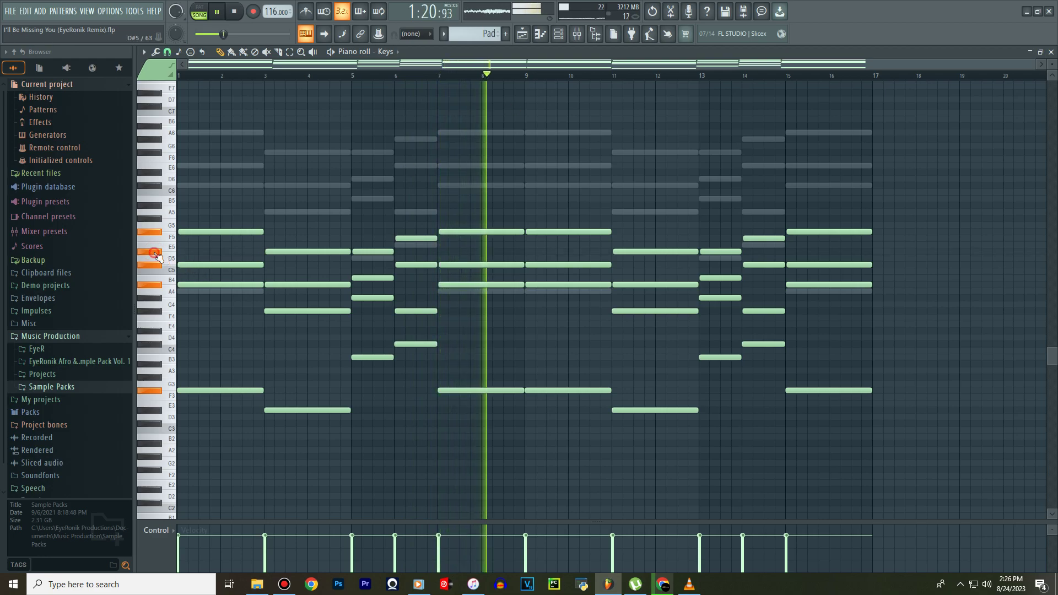
key(space)
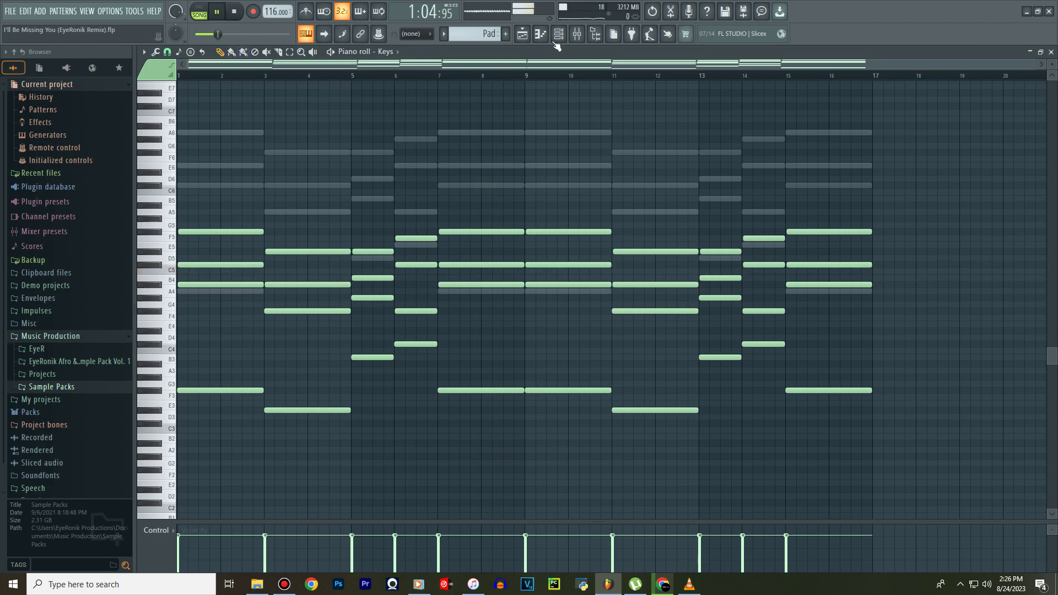
click(529, 39)
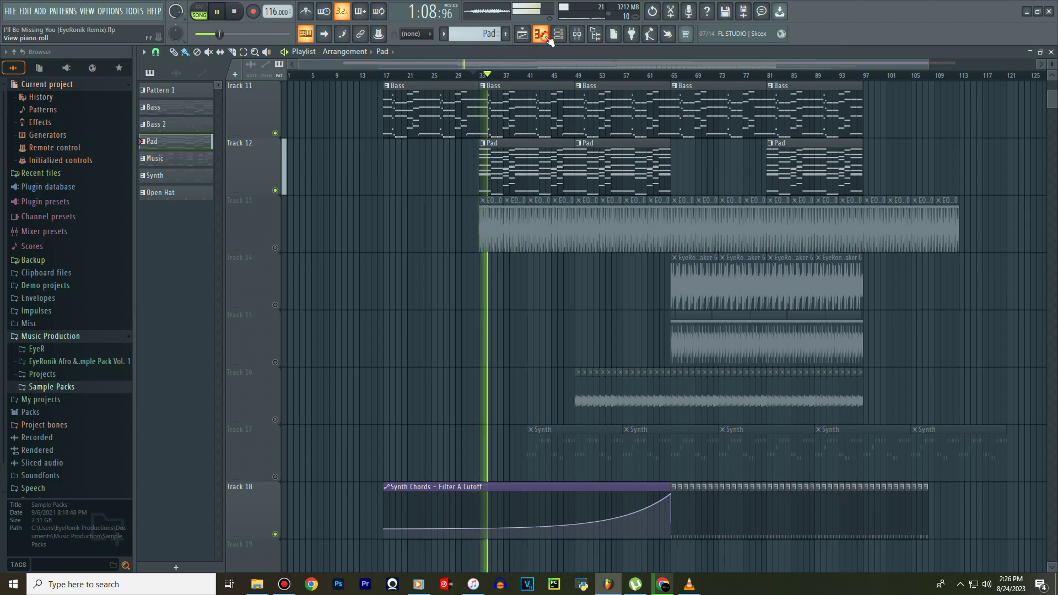
click(543, 36)
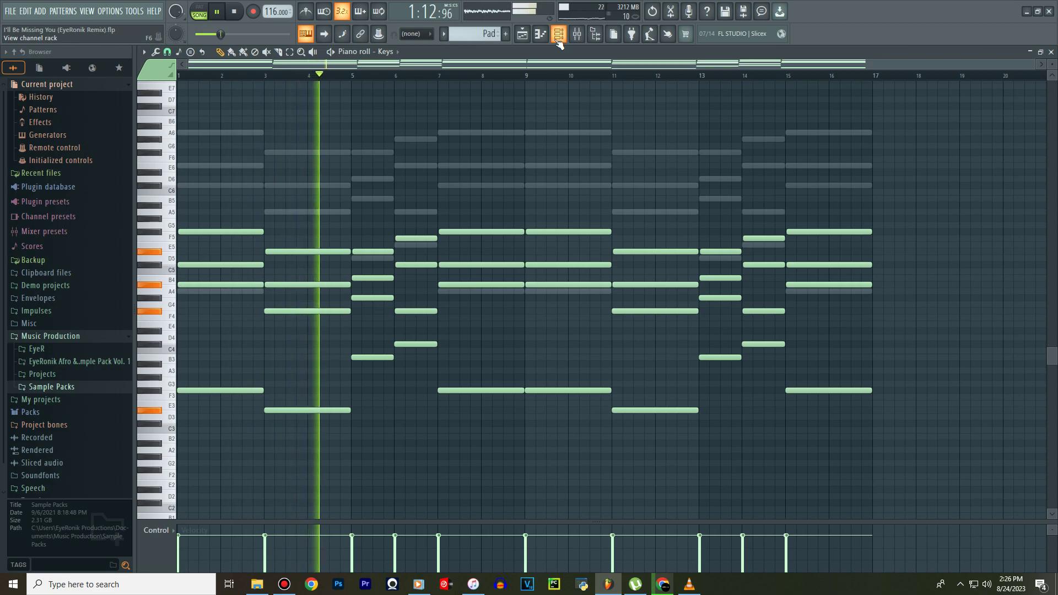
key(space)
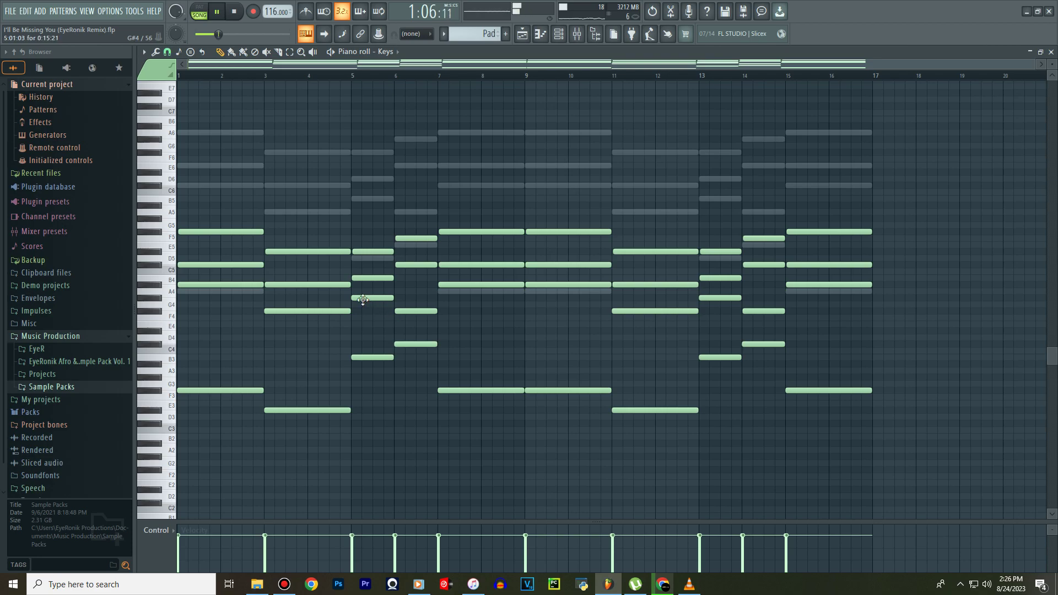
In the Keys chord at bar 5, lower the G#4 note to D#4 and the B4 note to A#4, and audition the change.
drag(362, 299, 359, 331)
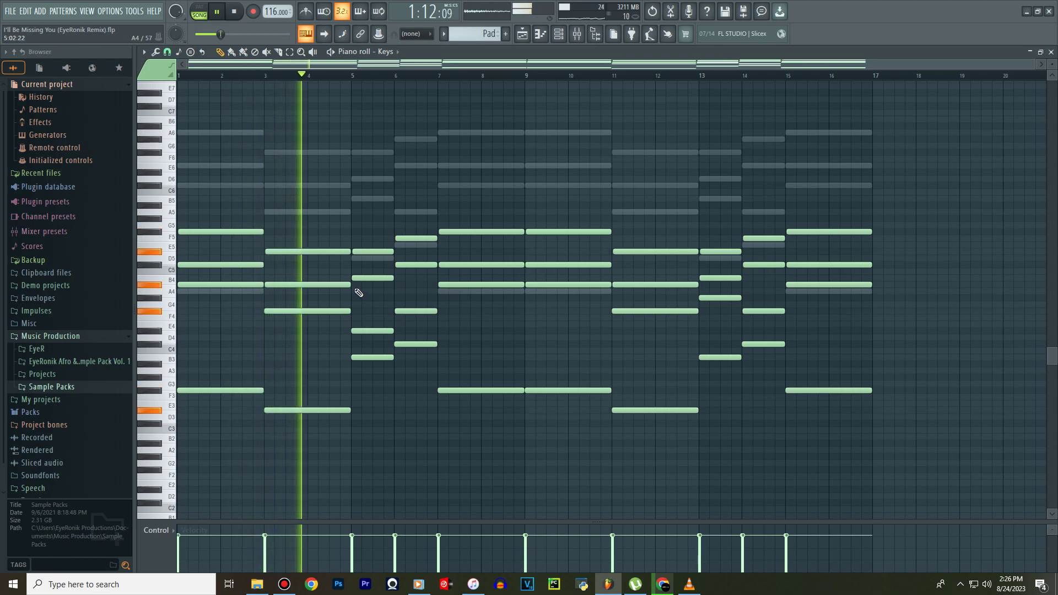
drag(357, 278, 359, 285)
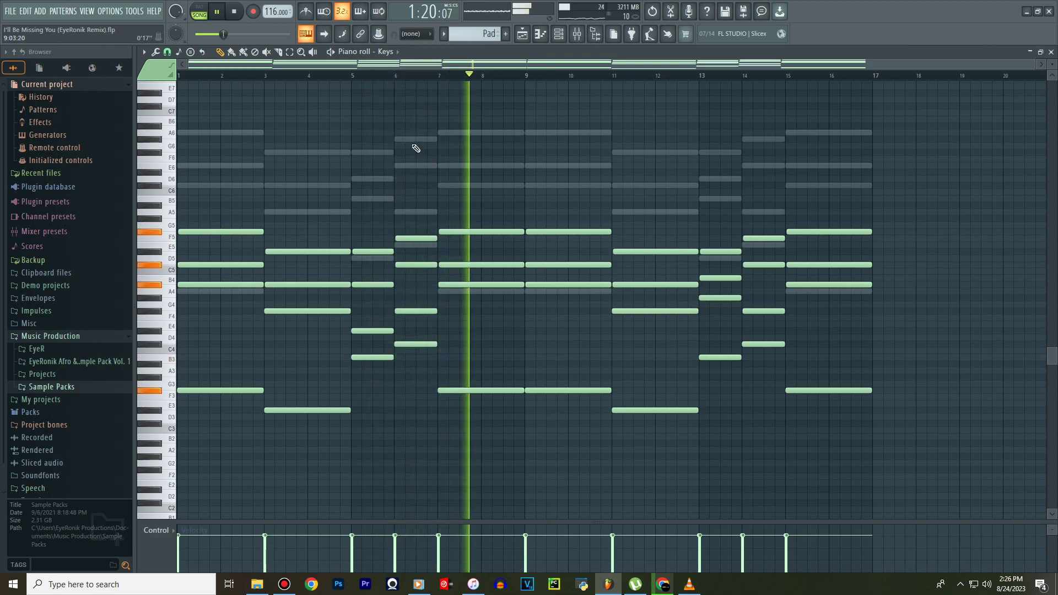
key(space)
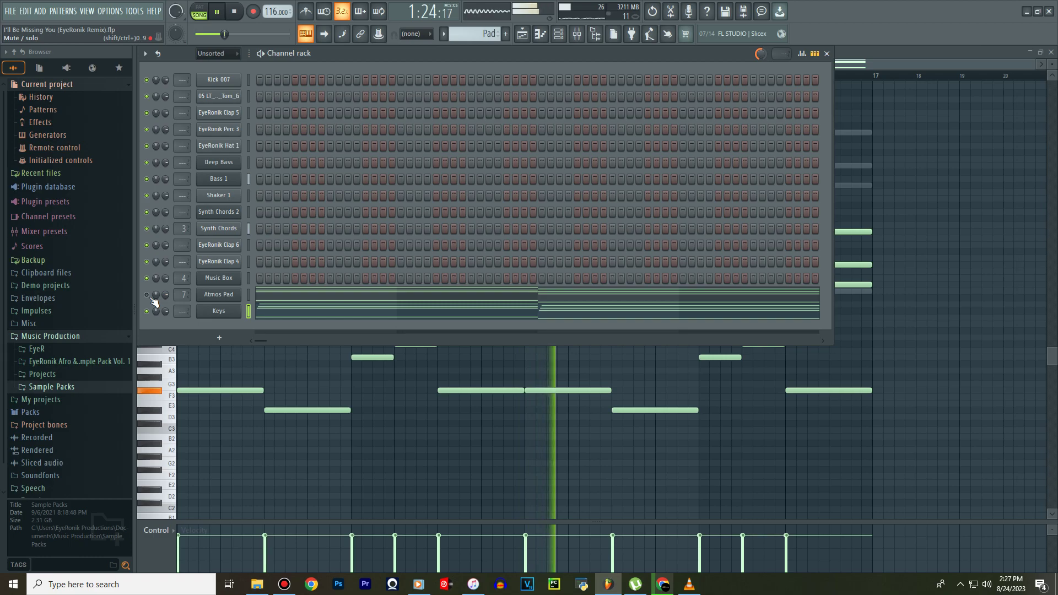
Transpose all Atmos Pad notes in the Pad pattern down three semitones and audition them with the arrangement.
click(339, 295)
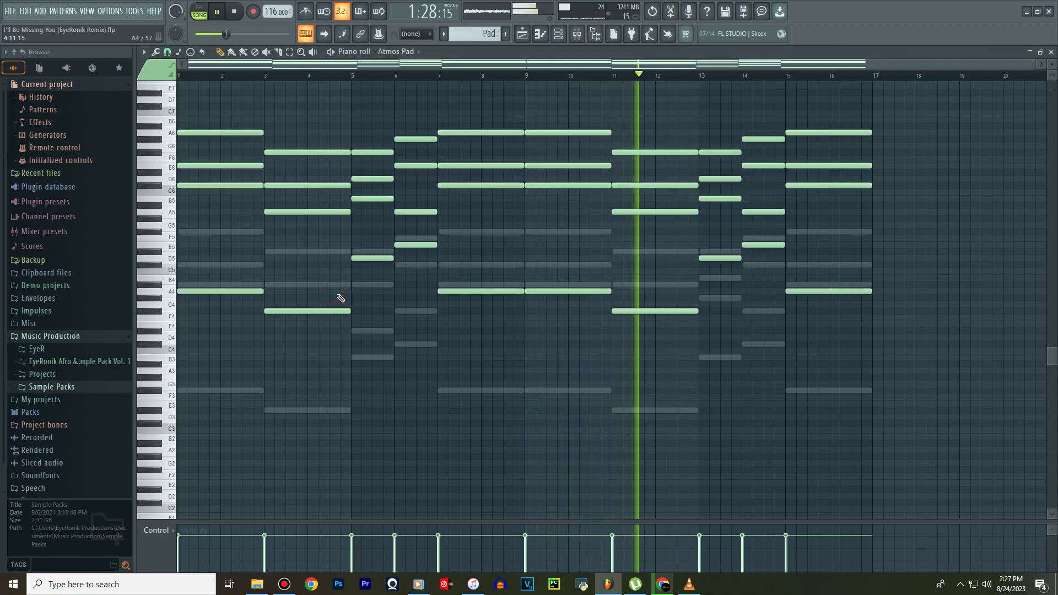
key(space)
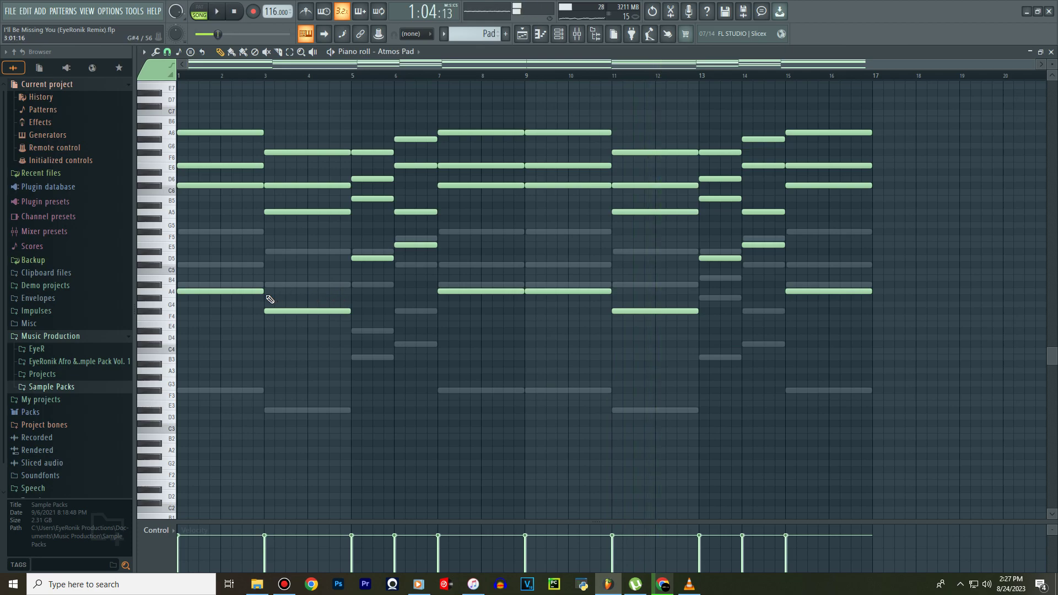
key(Down)
key(Down)
key(Down)
key(space)
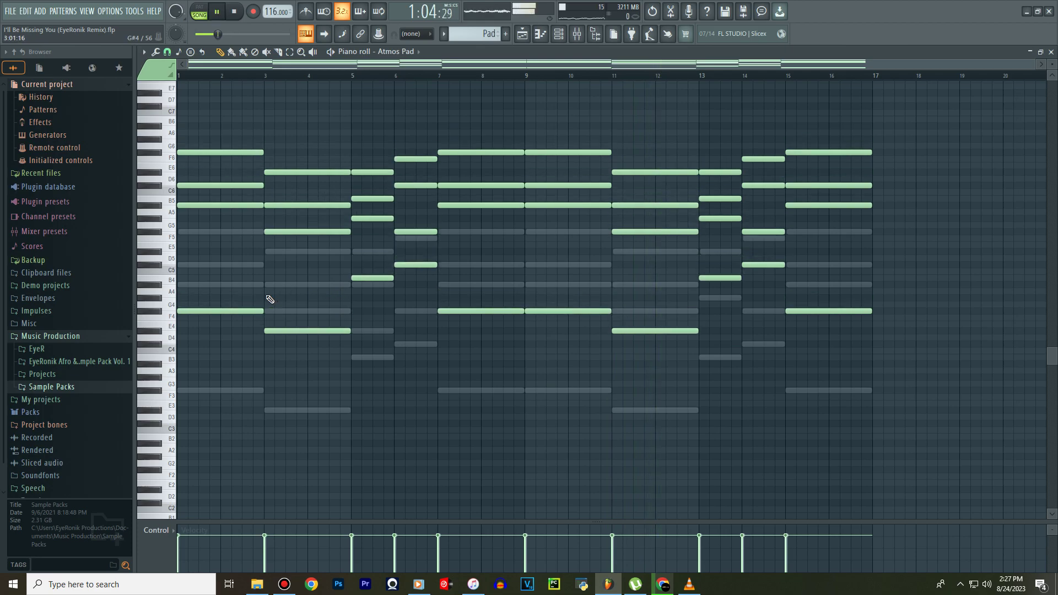
Transpose all Synth Chords 2 notes in the Synth pattern down so the opening notes sit on F#5.
click(565, 36)
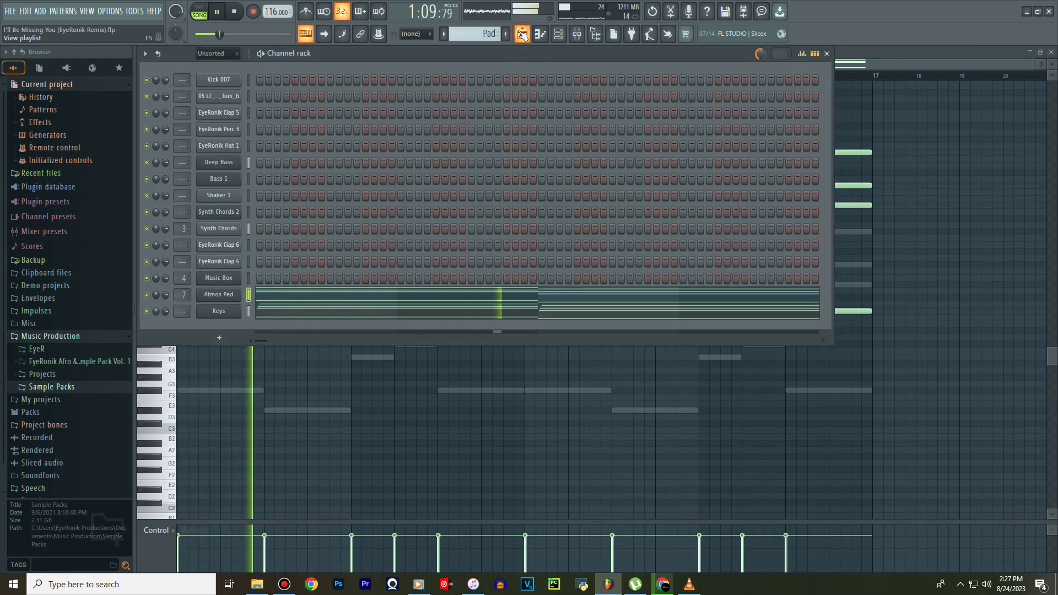
click(522, 35)
scroll(531, 67, up, 2)
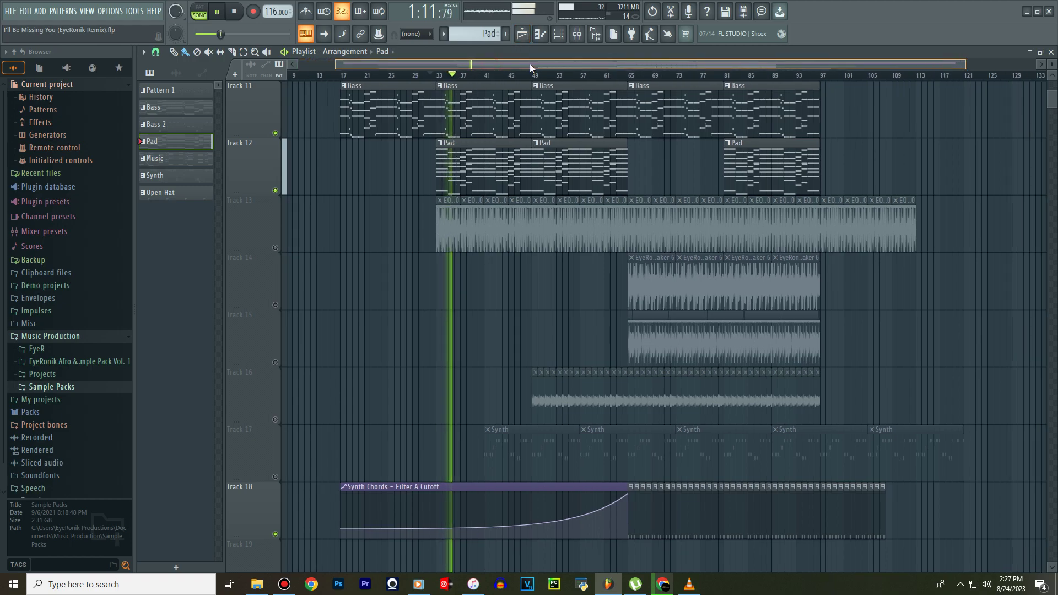
scroll(472, 369, up, 4)
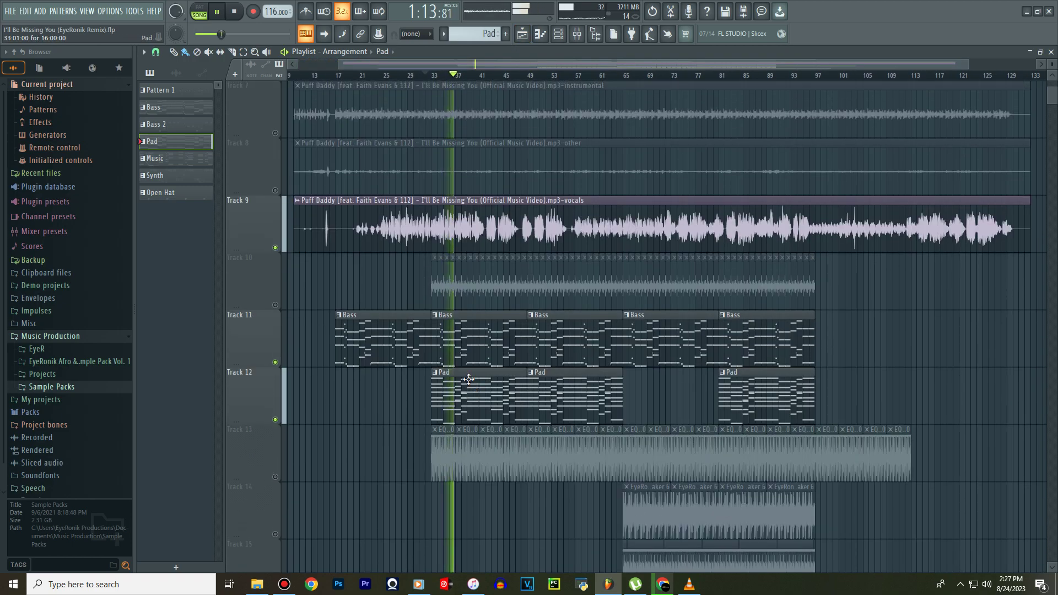
scroll(469, 379, down, 1)
scroll(410, 365, down, 2)
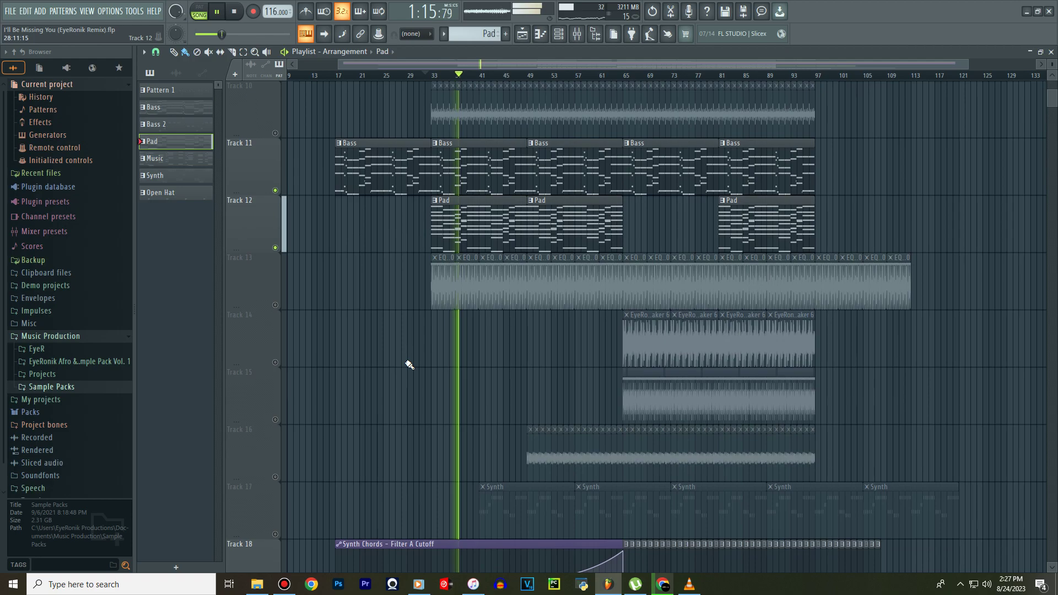
double_click(496, 495)
drag(462, 67, 281, 65)
key(Down)
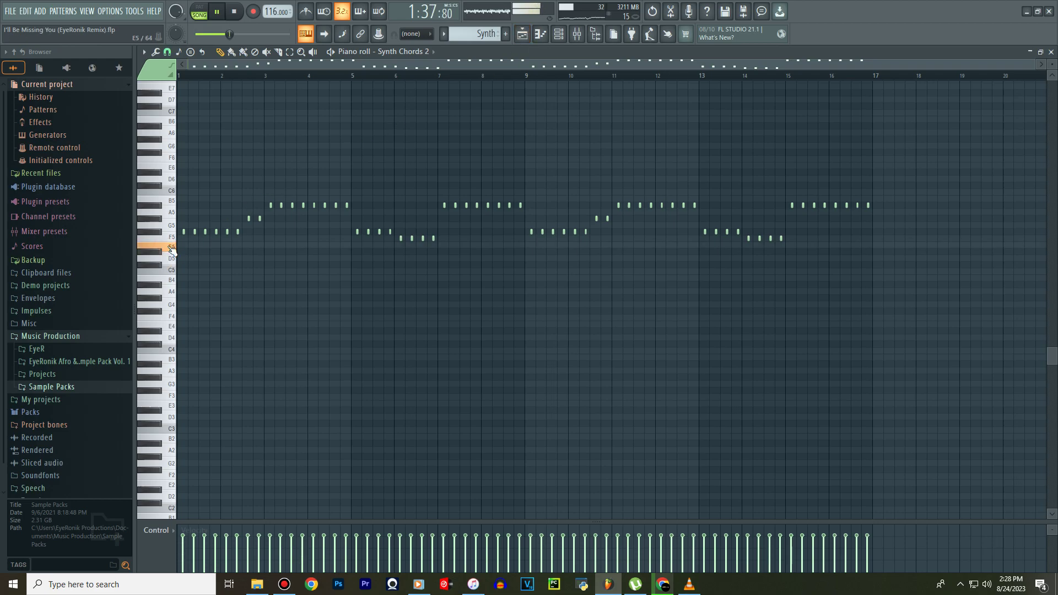
Unmute Tracks 17 and 16 in the playlist to hear the Synth clips with the arrangement.
click(523, 34)
click(275, 535)
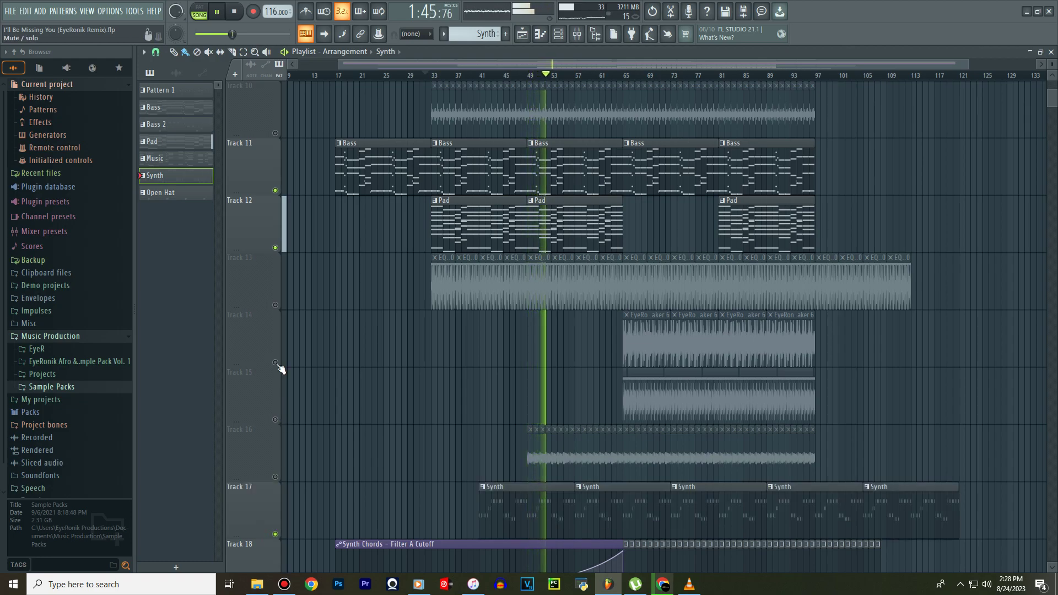
click(276, 478)
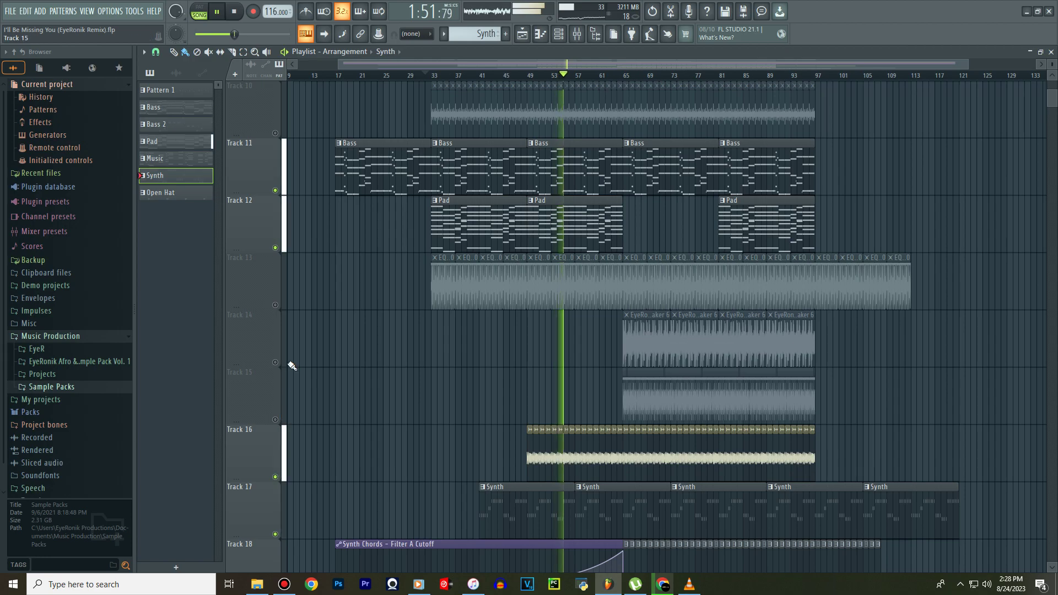
Mute the vocals on Track 9 and unmute Tracks 10, 13, 14 and 15.
scroll(302, 214, up, 1)
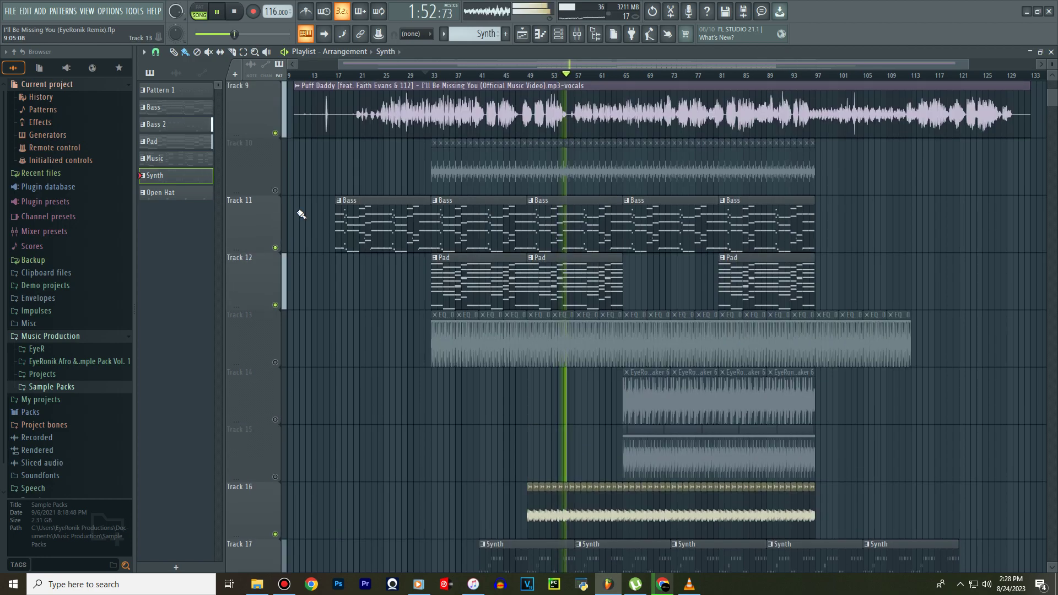
click(276, 133)
click(276, 191)
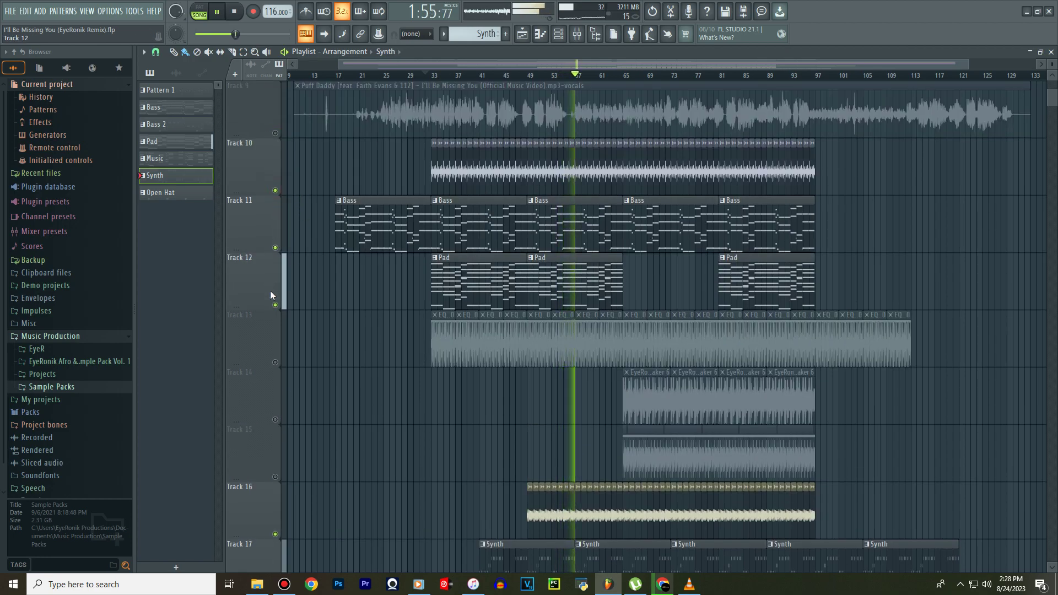
click(275, 363)
scroll(278, 368, down, 2)
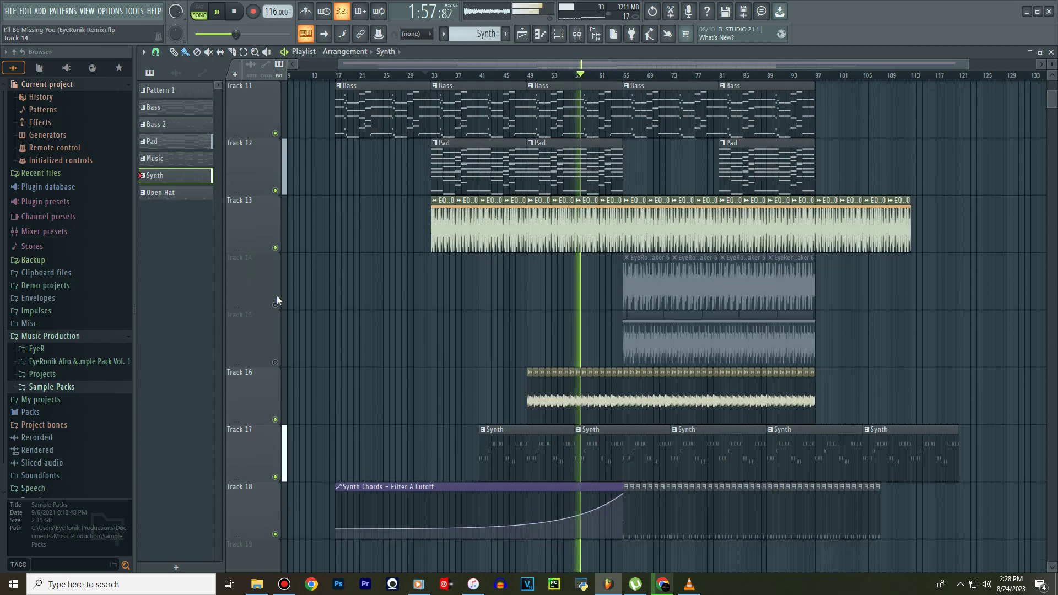
click(276, 305)
click(276, 363)
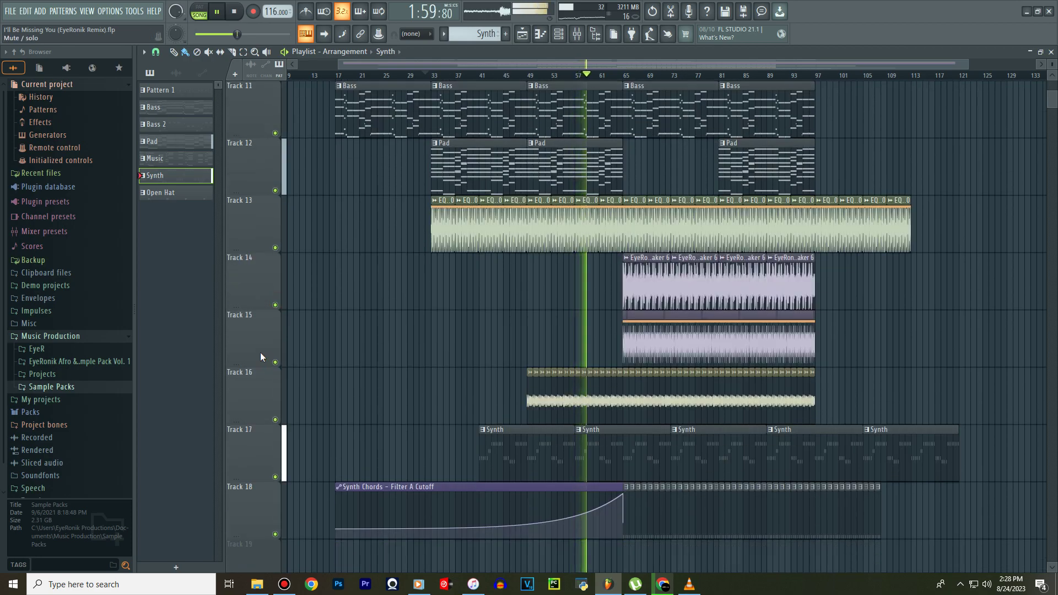
Unmute the Pattern 1 drum clips on Track 1.
scroll(262, 356, down, 2)
scroll(265, 359, up, 4)
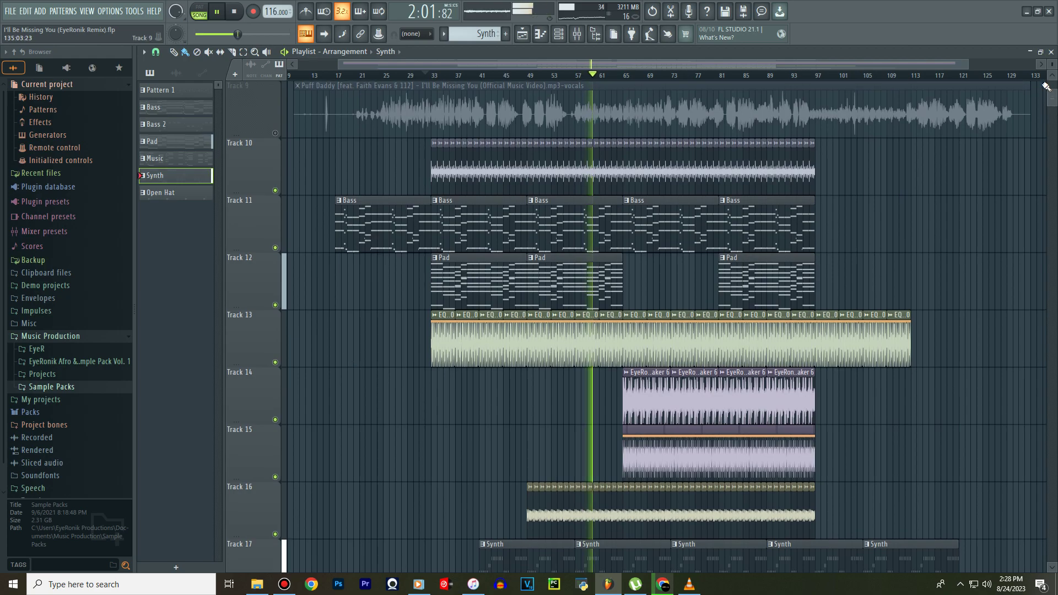
scroll(264, 359, down, 2)
scroll(265, 359, down, 2)
scroll(1053, 83, up, 3)
scroll(1053, 76, up, 1)
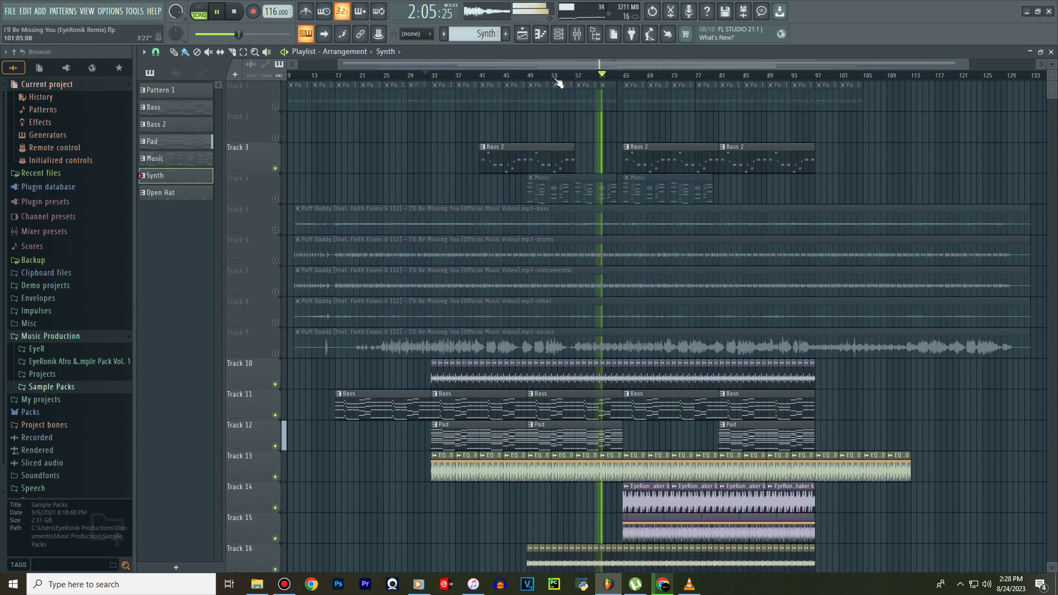
click(276, 107)
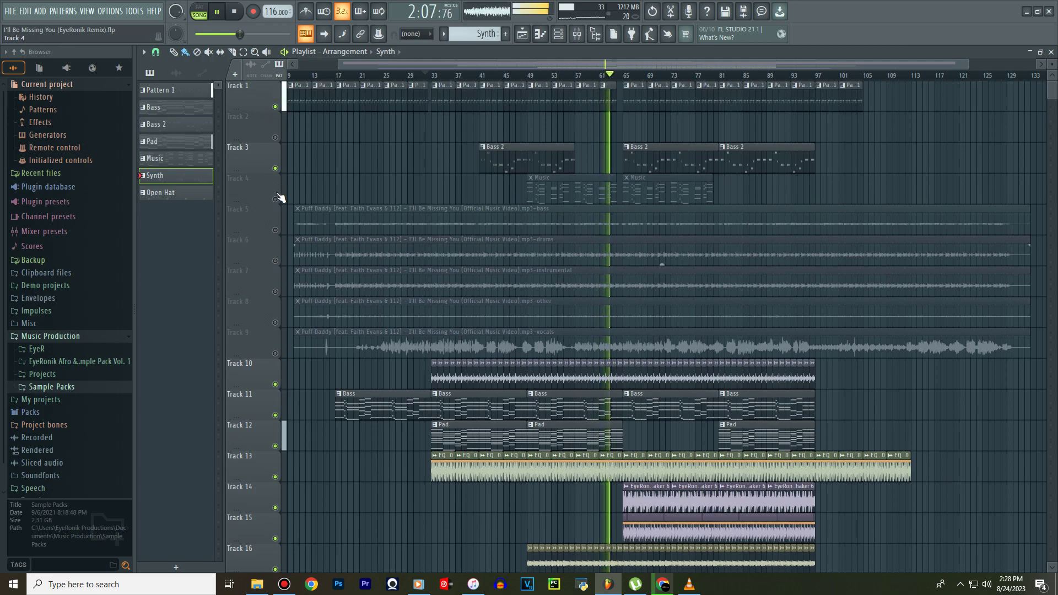
Set the pitch shift of Pattern 1's EyeRonik Clap 4 sample to +100 cents and audition it.
key(space)
double_click(343, 87)
click(560, 35)
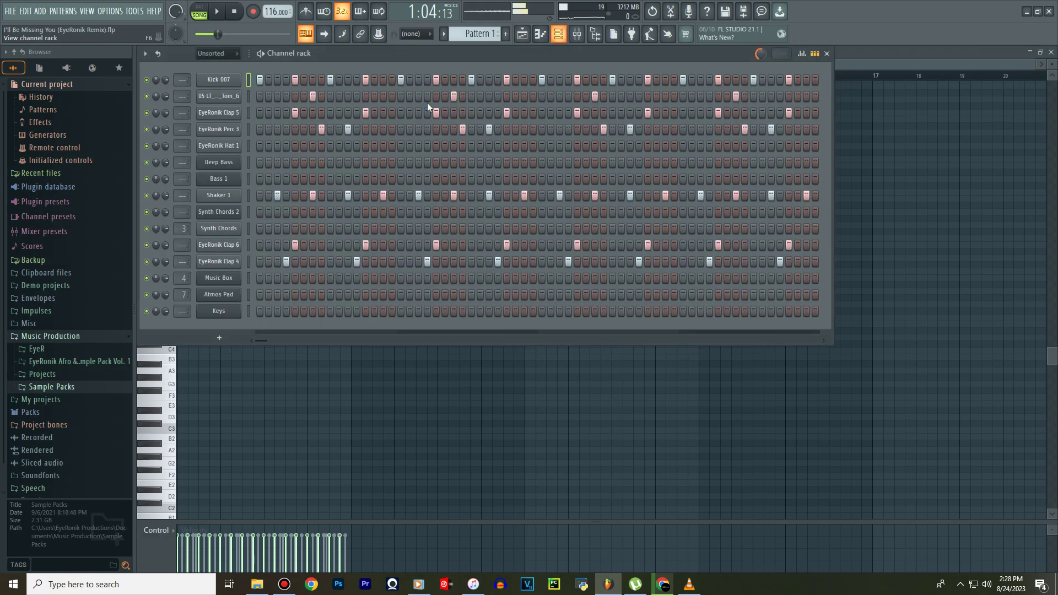
click(226, 263)
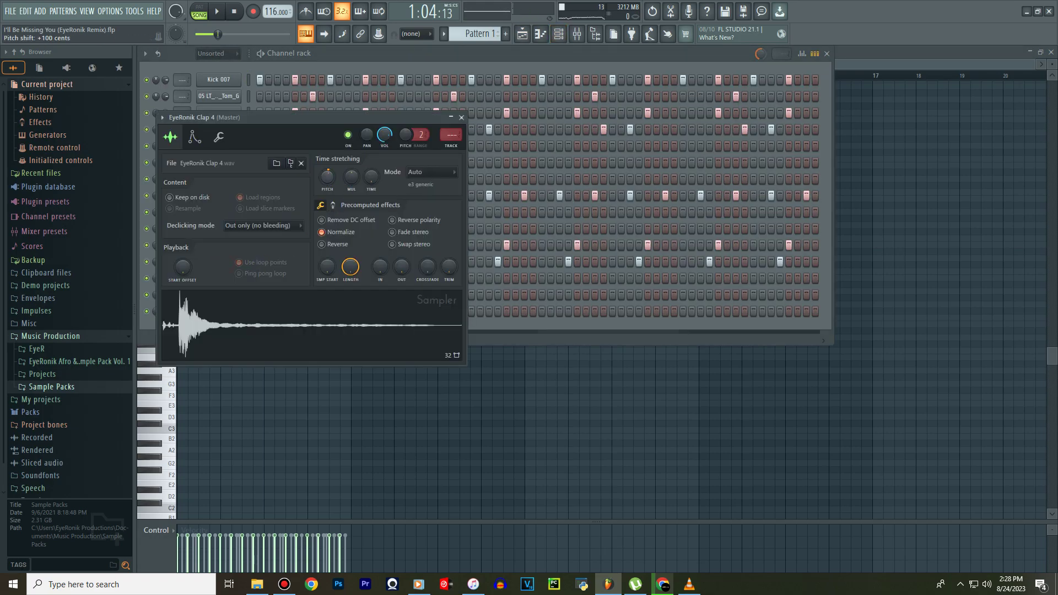
key(space)
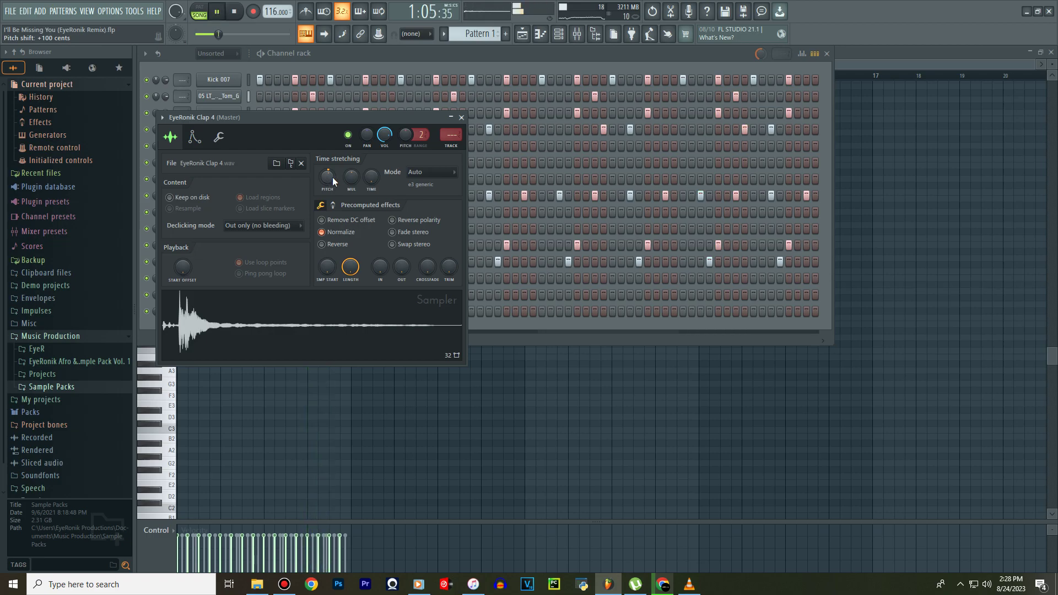
click(462, 117)
Check the tom channel's notes in Pattern 1 and play the arrangement from bar 17.
right_click(236, 97)
click(258, 96)
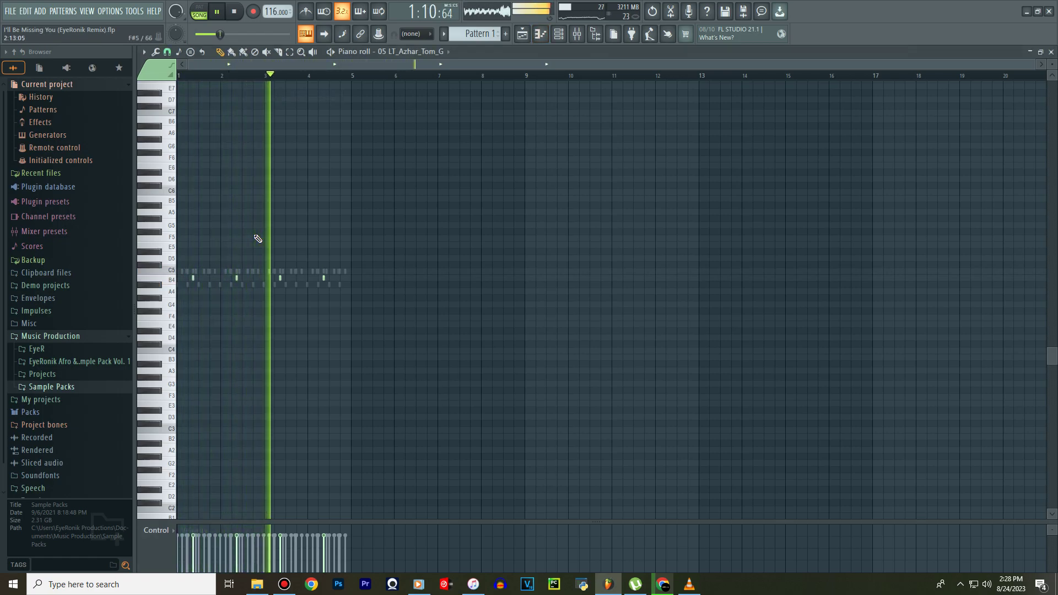
click(522, 35)
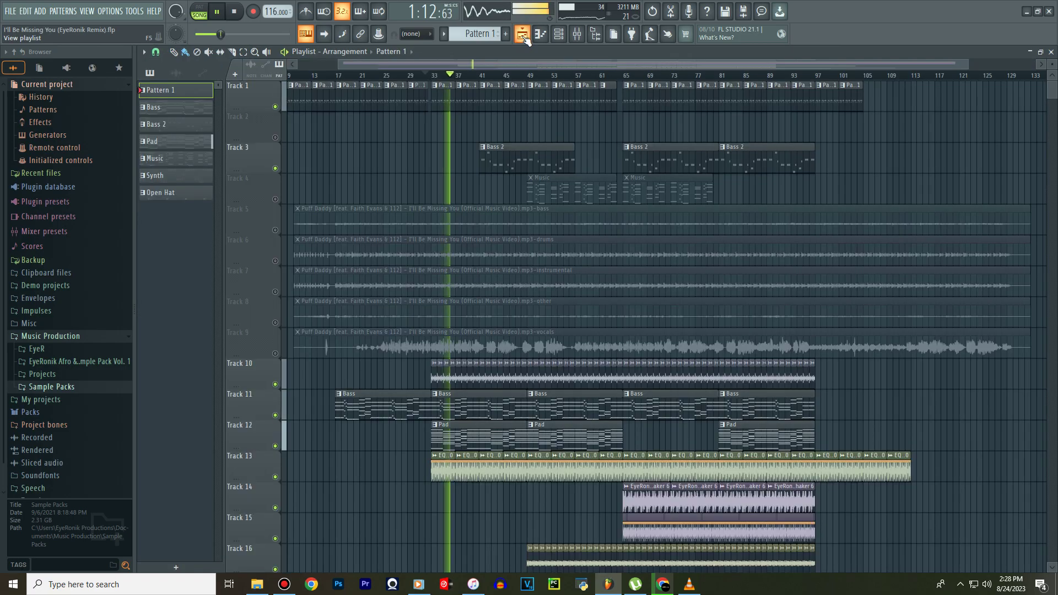
scroll(501, 135, down, 4)
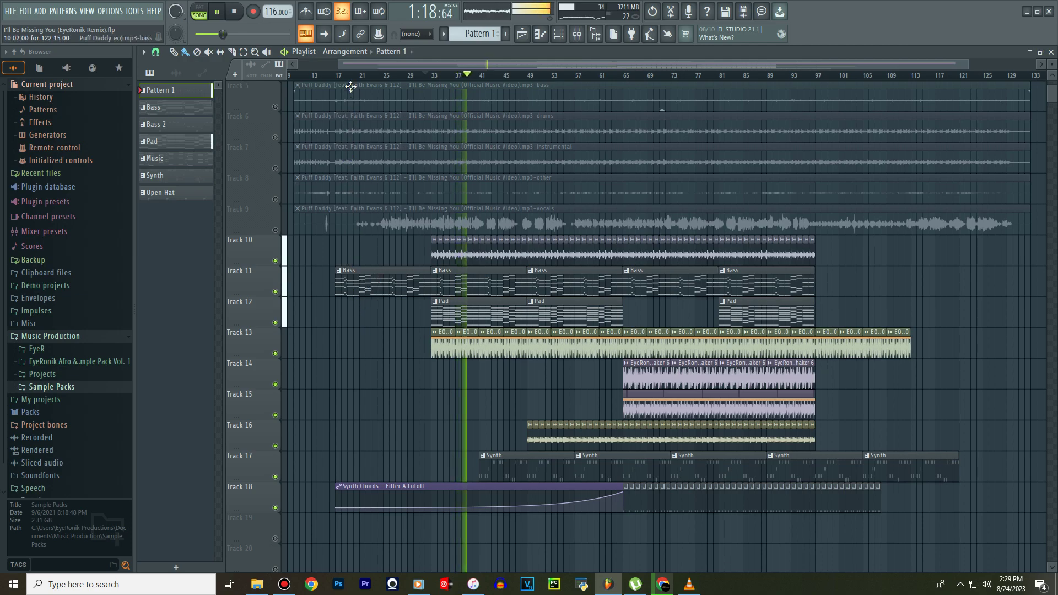
click(338, 75)
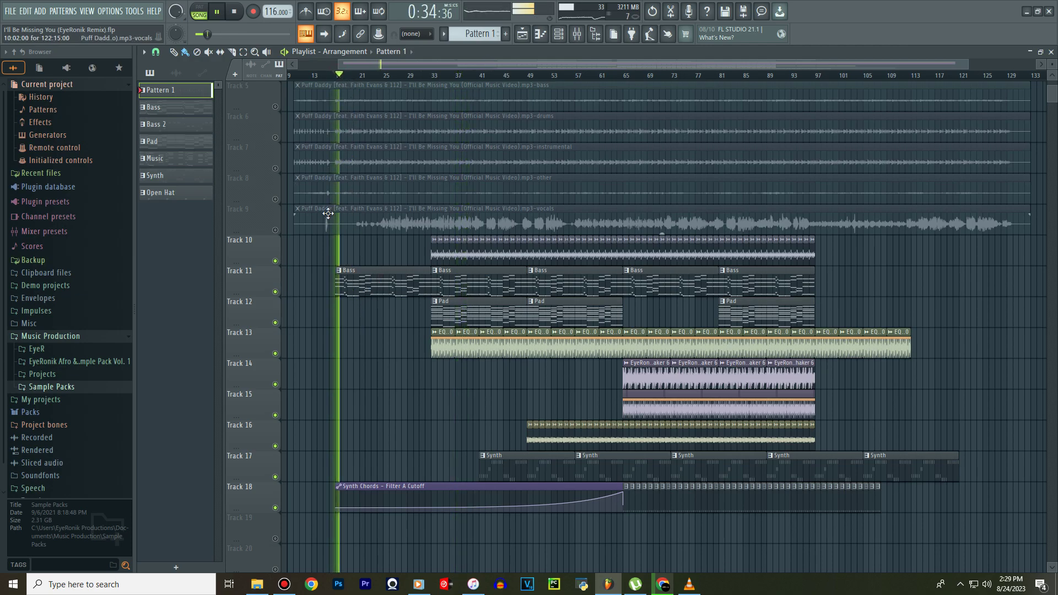
scroll(397, 171, up, 4)
Listen to Pattern 1's drum channels within the arrangement, toggling Shaker 1 to identify its sound.
click(559, 34)
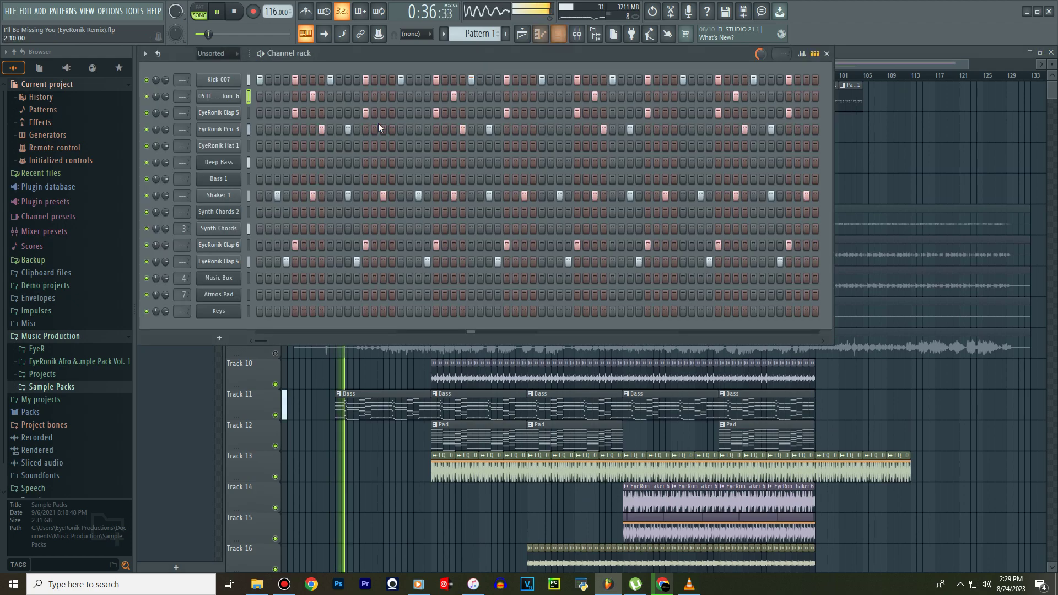
click(147, 196)
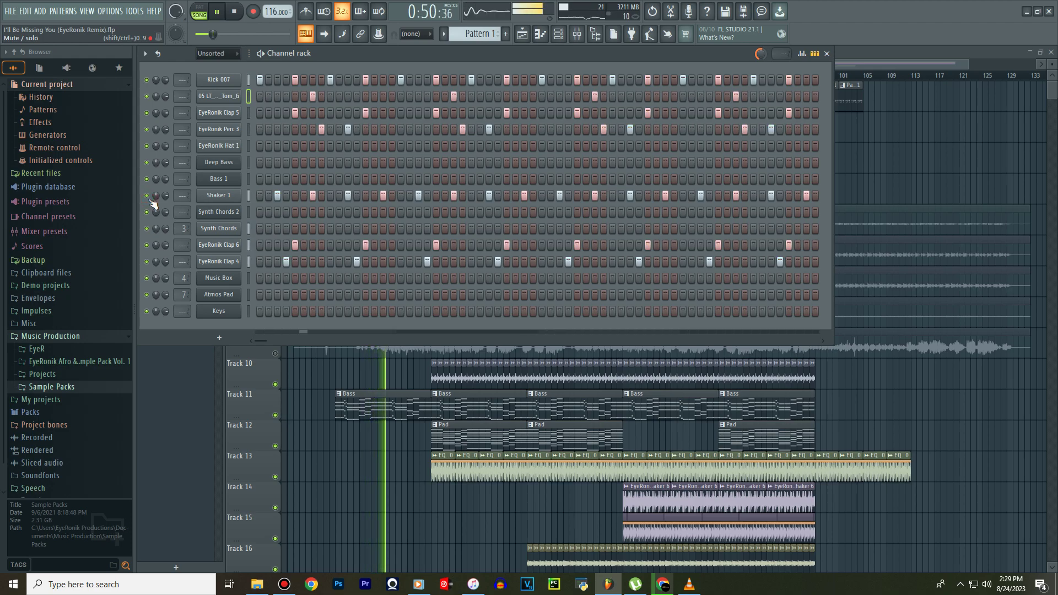
key(F6)
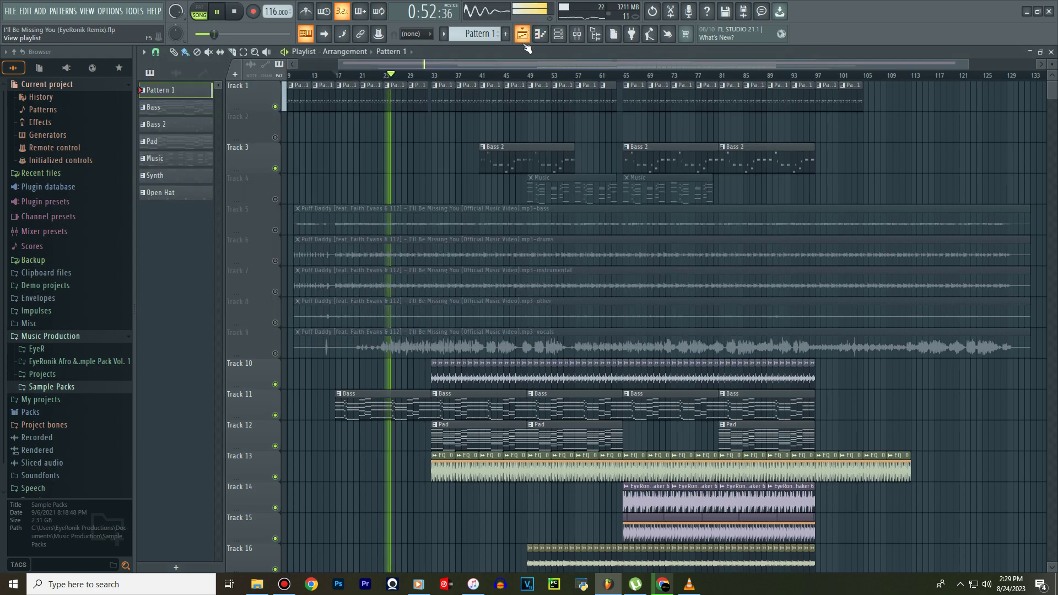
scroll(484, 228, down, 3)
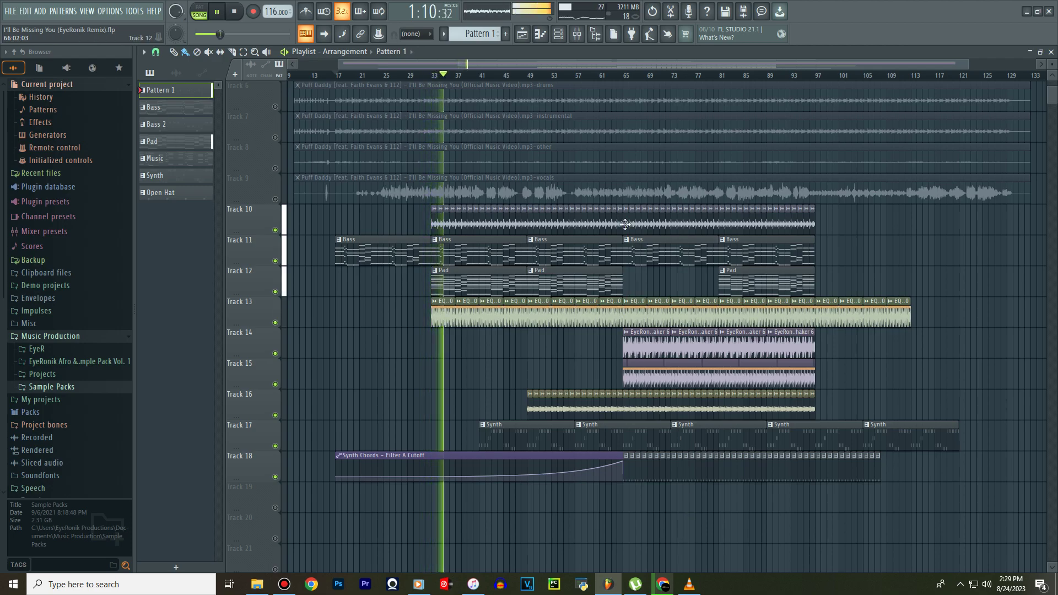
click(559, 34)
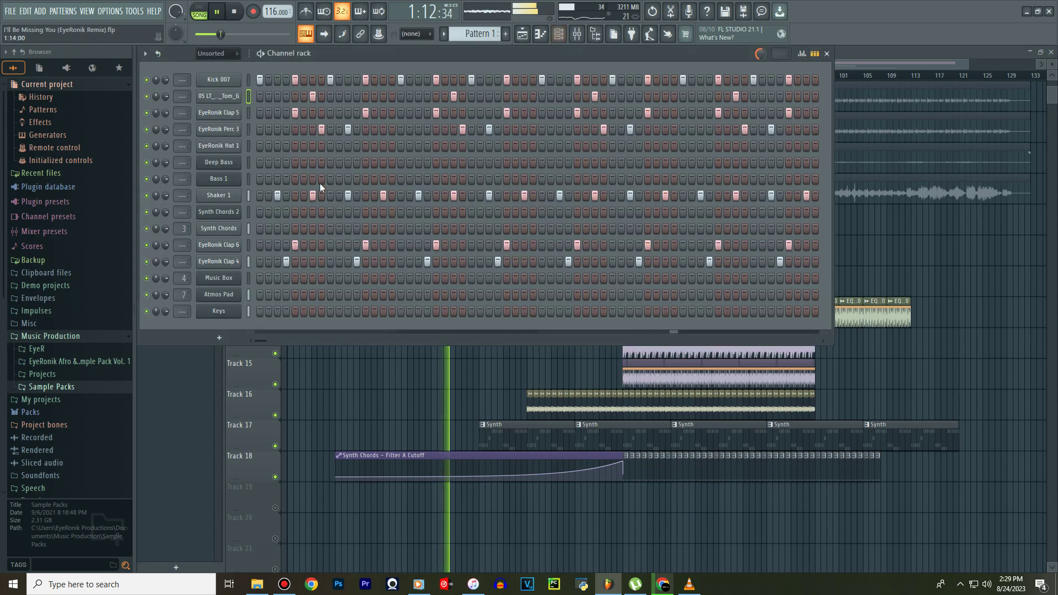
click(526, 35)
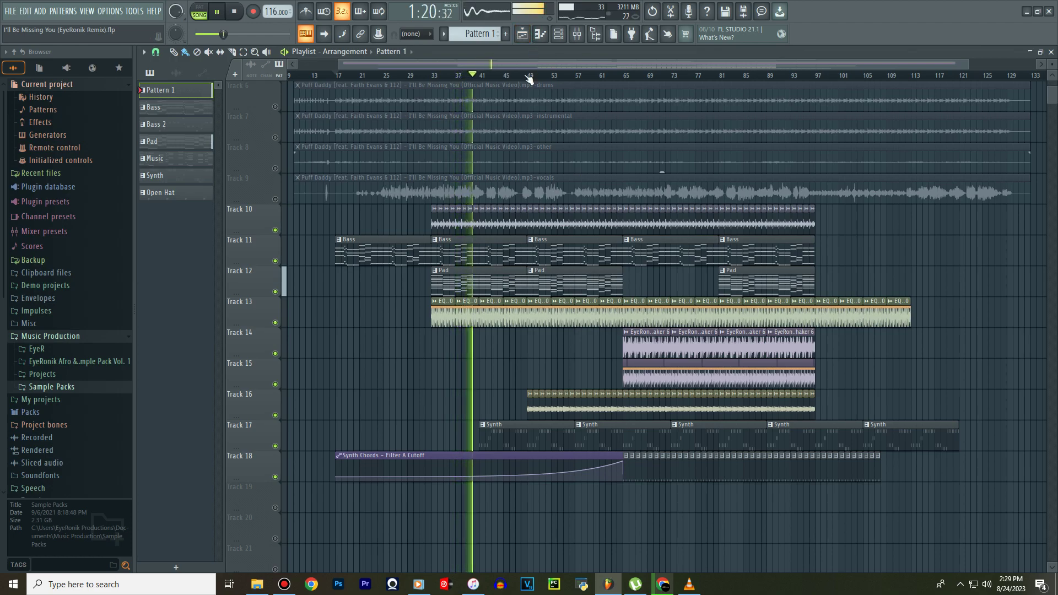
Check the Synth pattern's Synth Chords 2 notes and delete the first Bass 2 clip on Track 3.
double_click(501, 432)
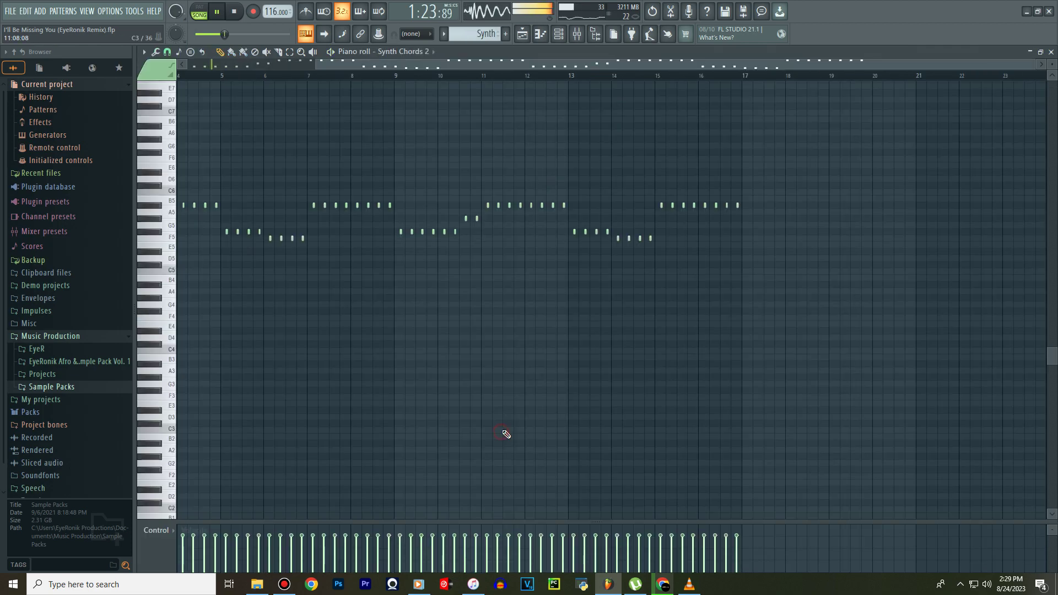
click(558, 34)
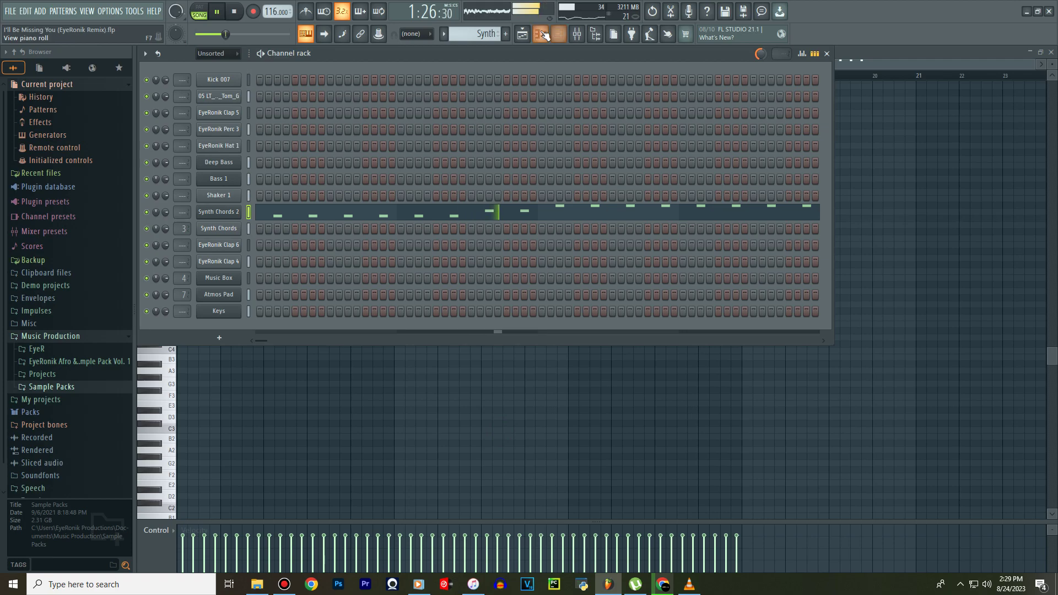
click(522, 34)
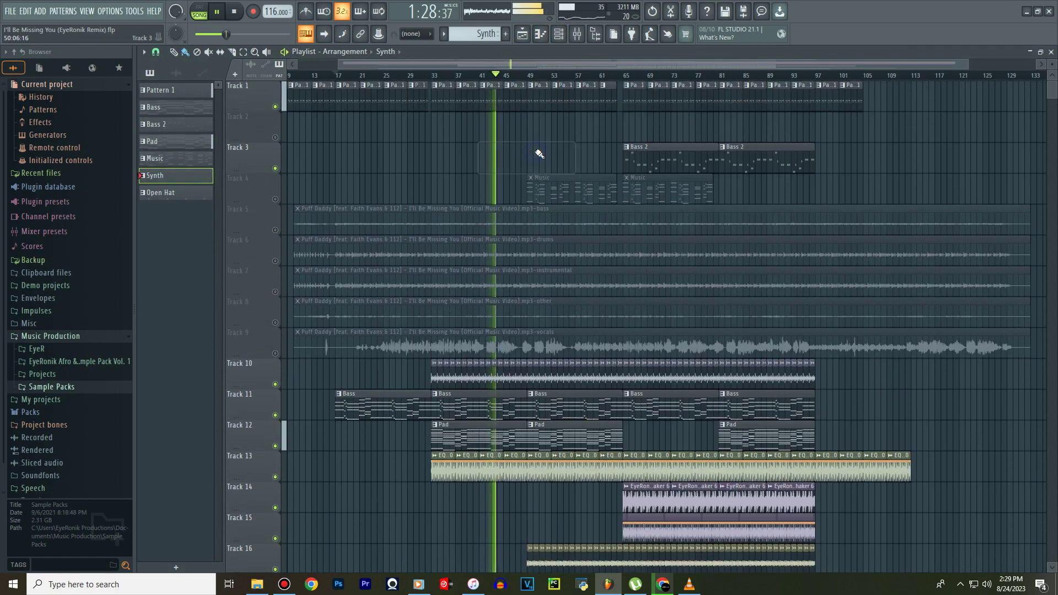
Lower the Filter A cutoff of the Synth Chords 2 channel's Sylenth1 instrument to 1.533.
key(F6)
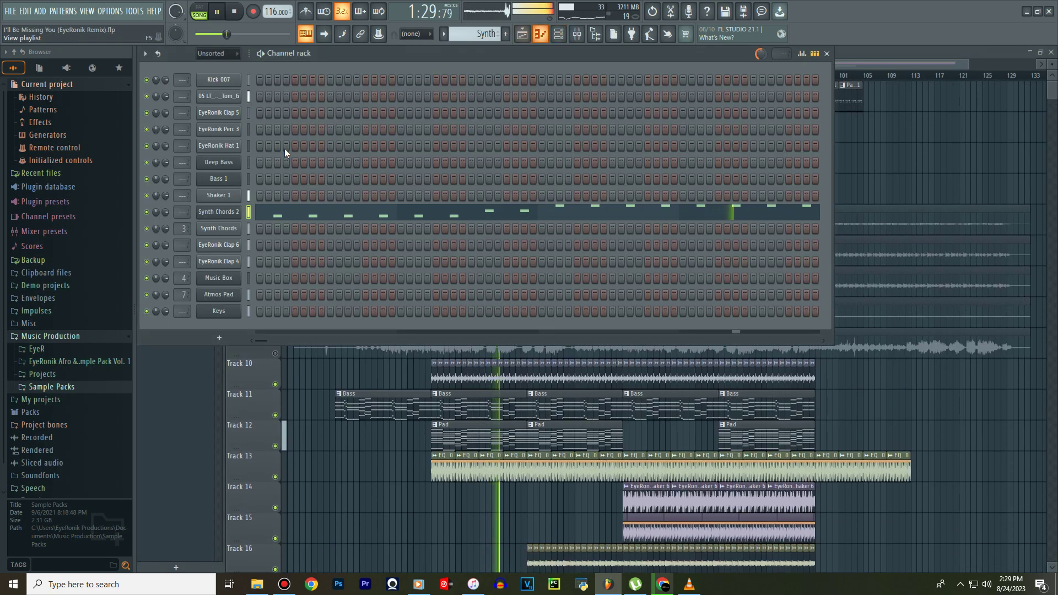
click(219, 212)
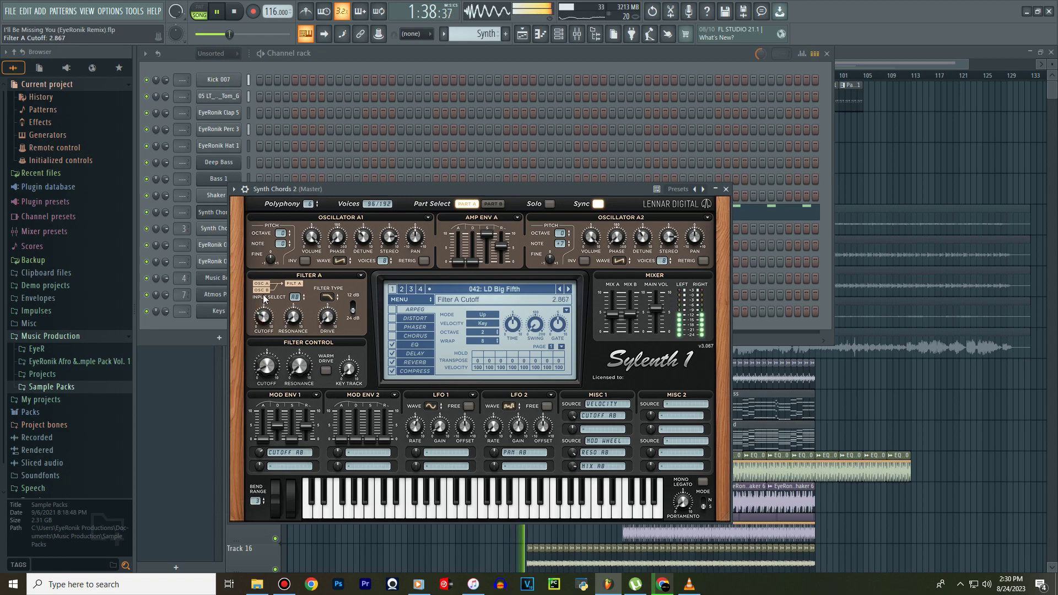
drag(263, 299, 262, 317)
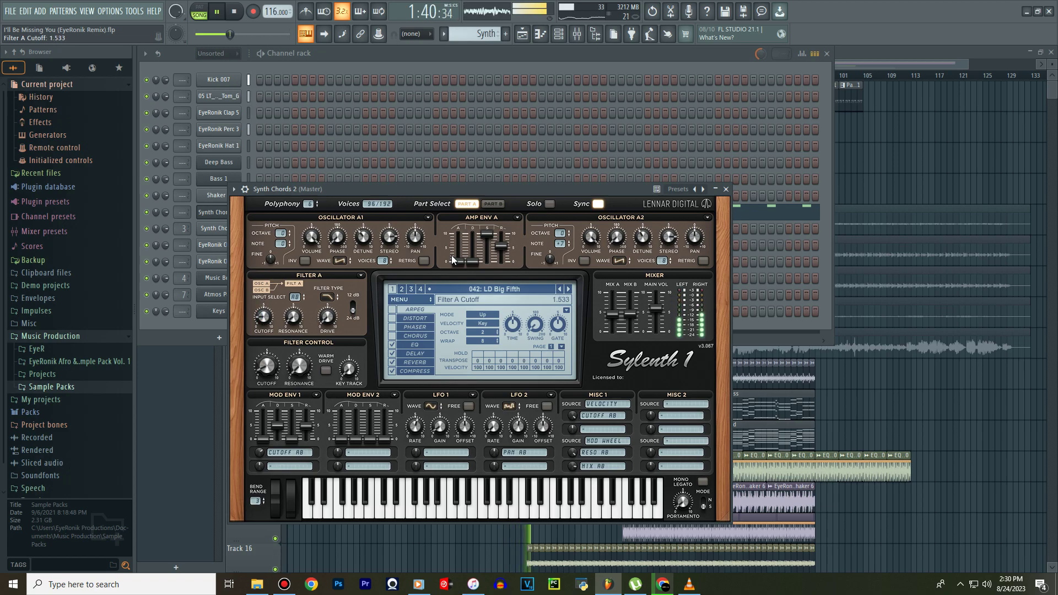
click(727, 189)
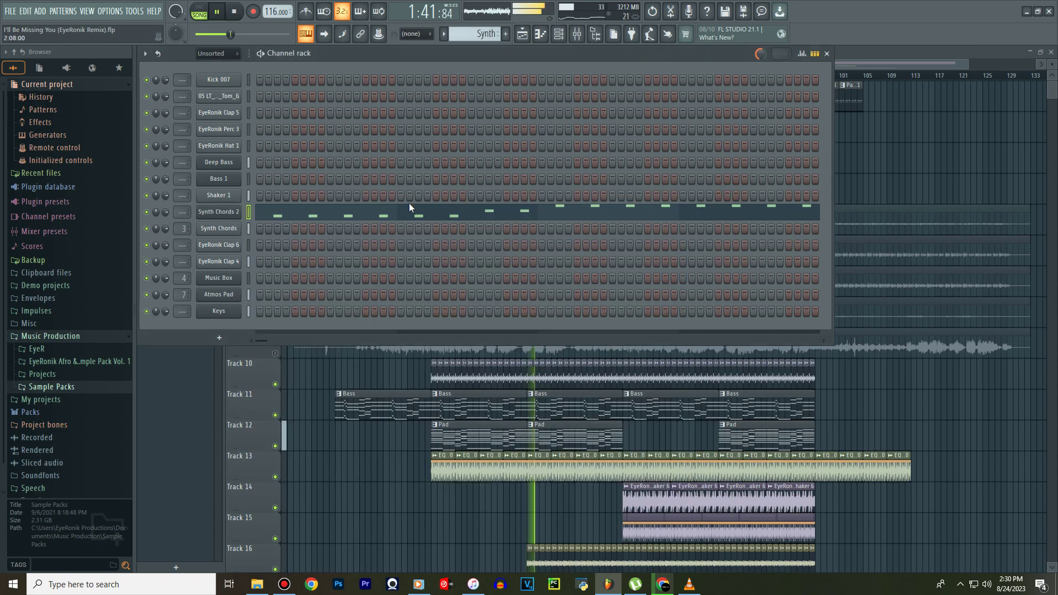
Duplicate all Synth Chords 2 notes in the Synth pattern, placing the copies half a beat earlier from the start of bar 1.
click(352, 215)
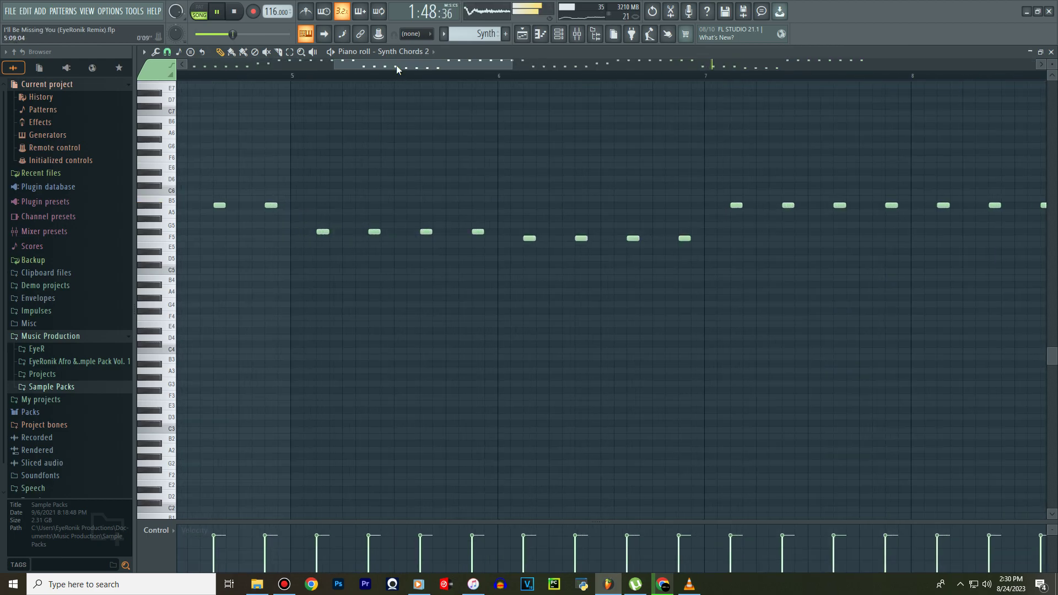
drag(399, 66, 241, 72)
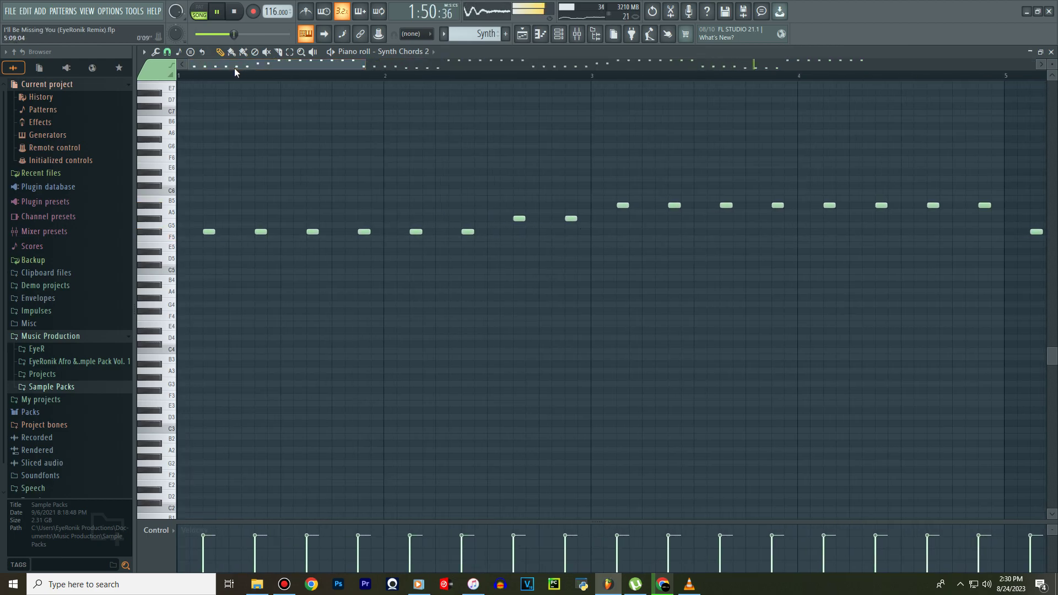
key(ctrl+a)
drag(209, 231, 181, 232)
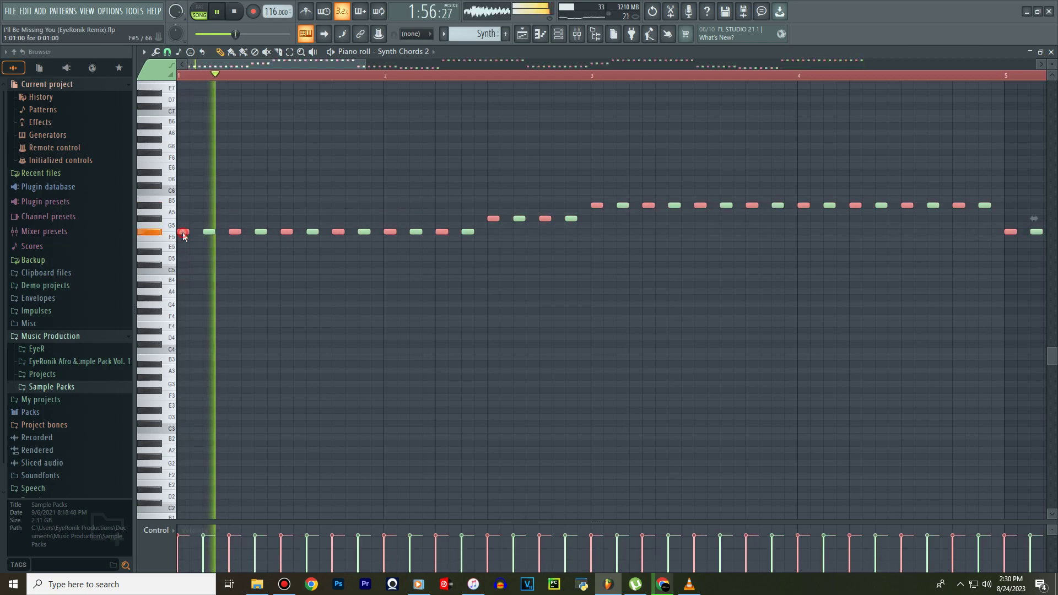
Reduce the velocity of the duplicated Synth Chords 2 notes, then raise it slightly in two further adjustments.
double_click(183, 232)
drag(493, 286, 493, 308)
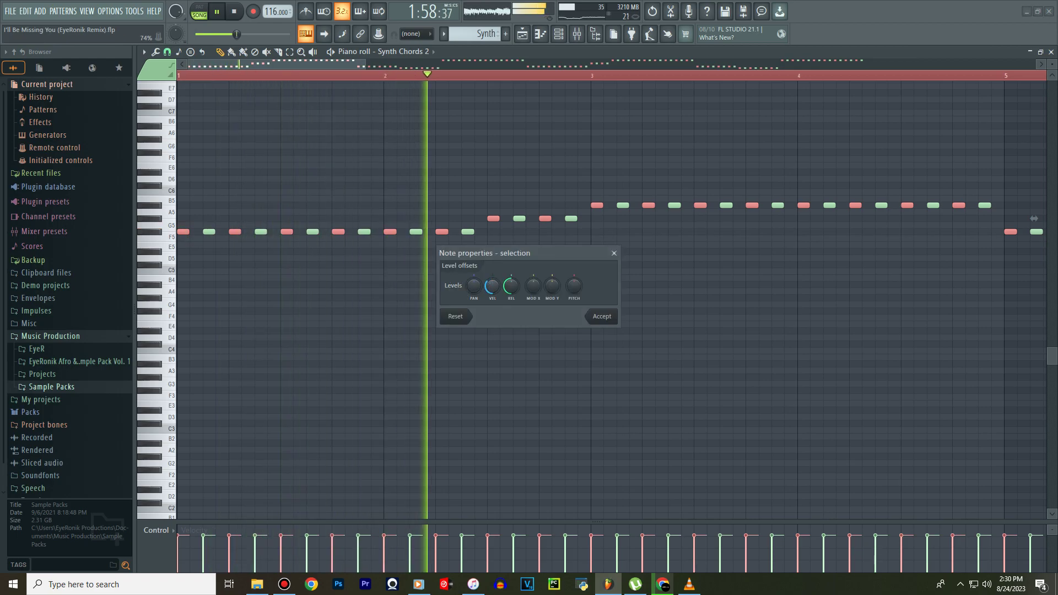
click(602, 317)
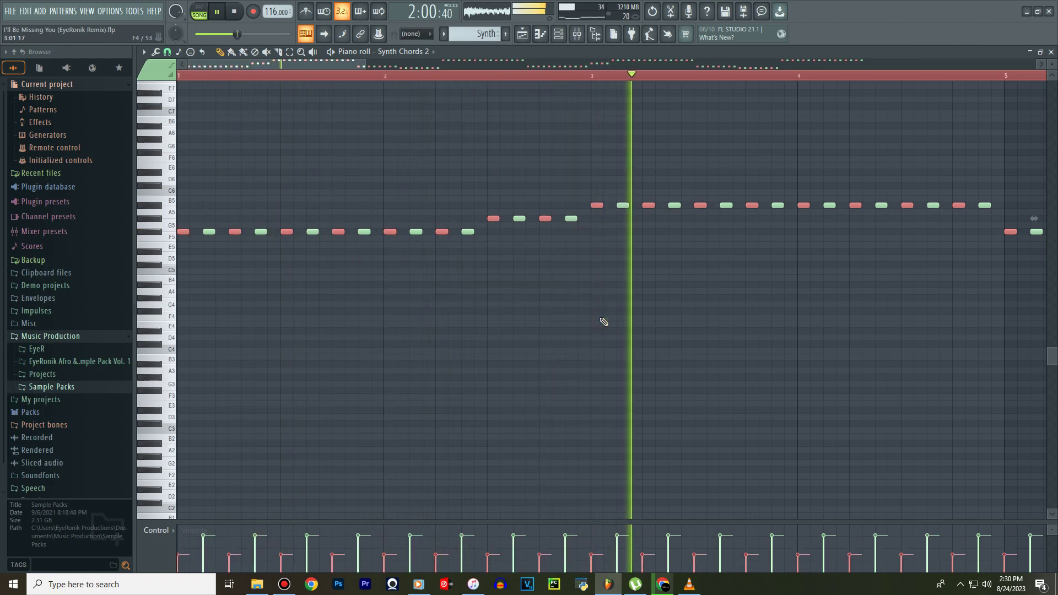
double_click(209, 232)
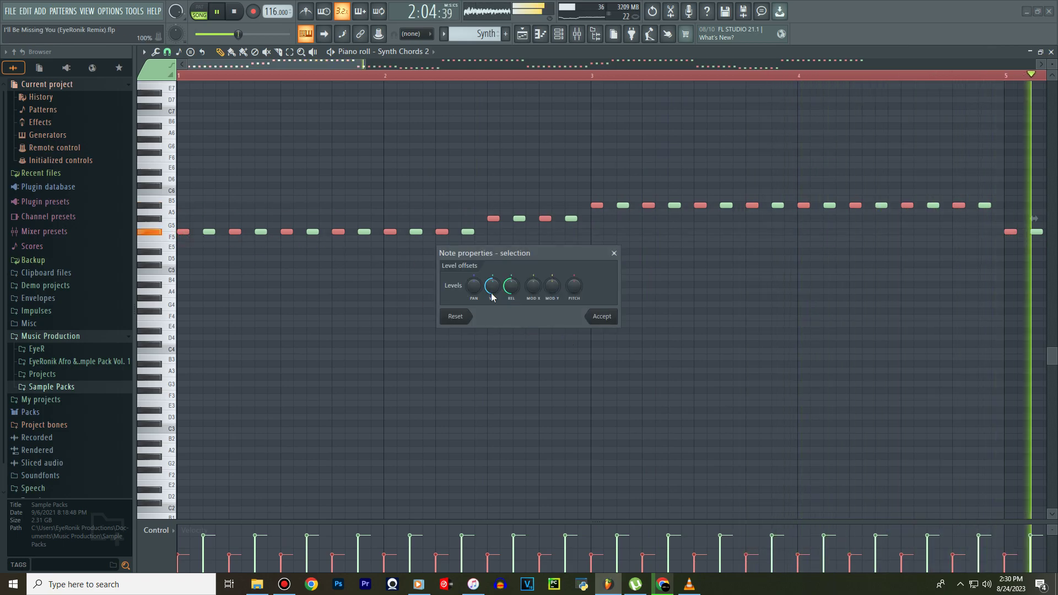
click(605, 320)
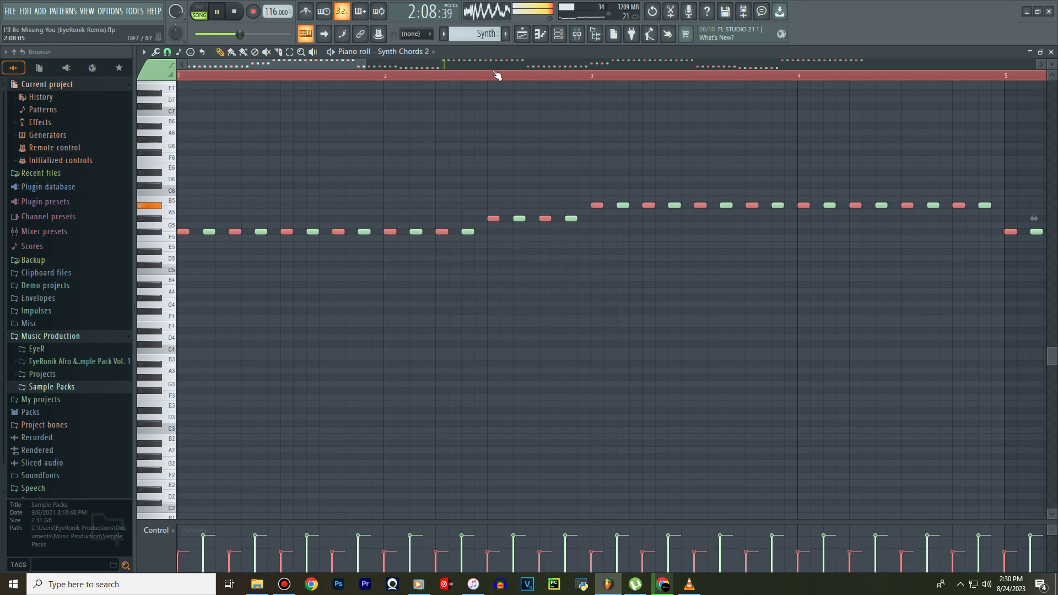
double_click(179, 233)
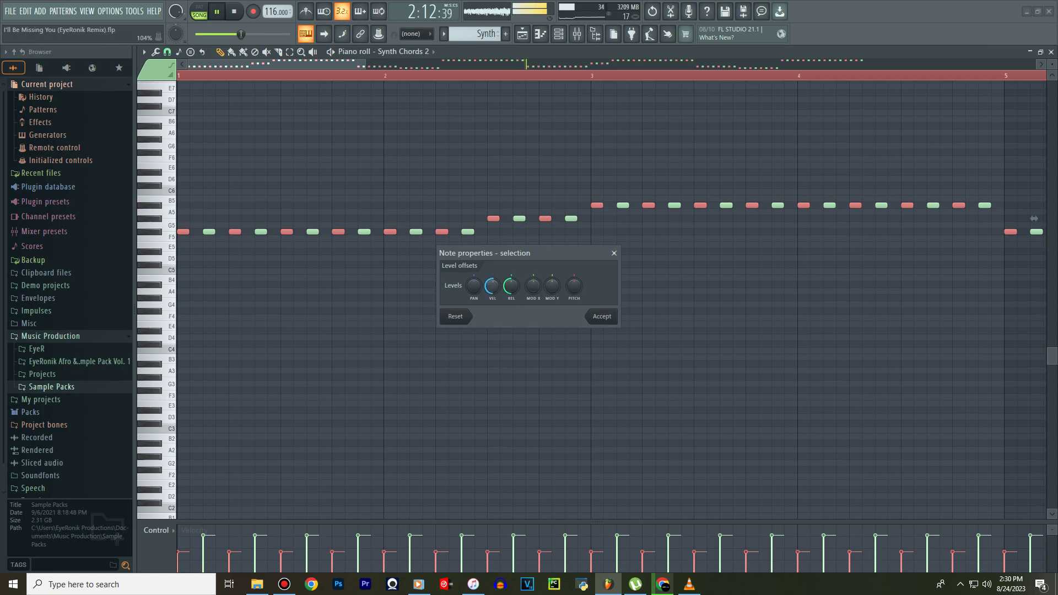
click(603, 317)
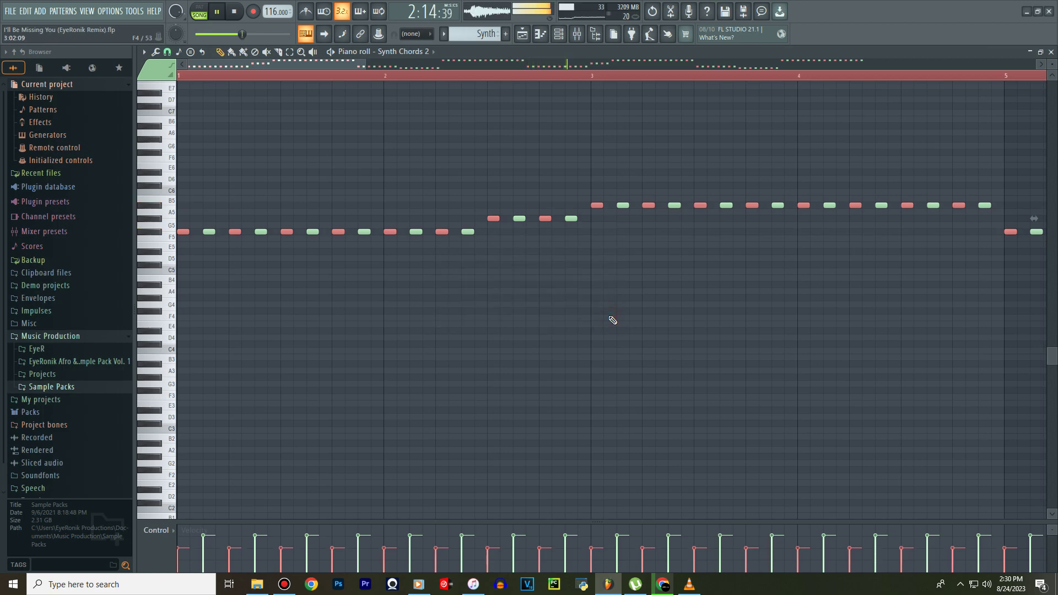
Delete the row of EyeRonik Shaker 6 clips on Track 14 of the playlist, from bar 65 to bar 97.
click(528, 35)
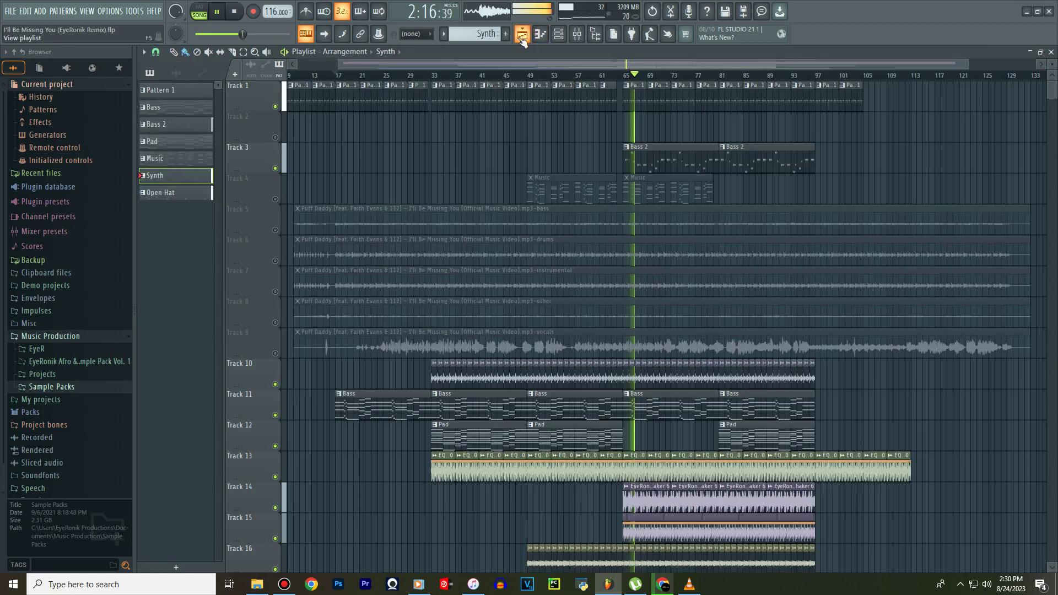
drag(639, 499, 787, 492)
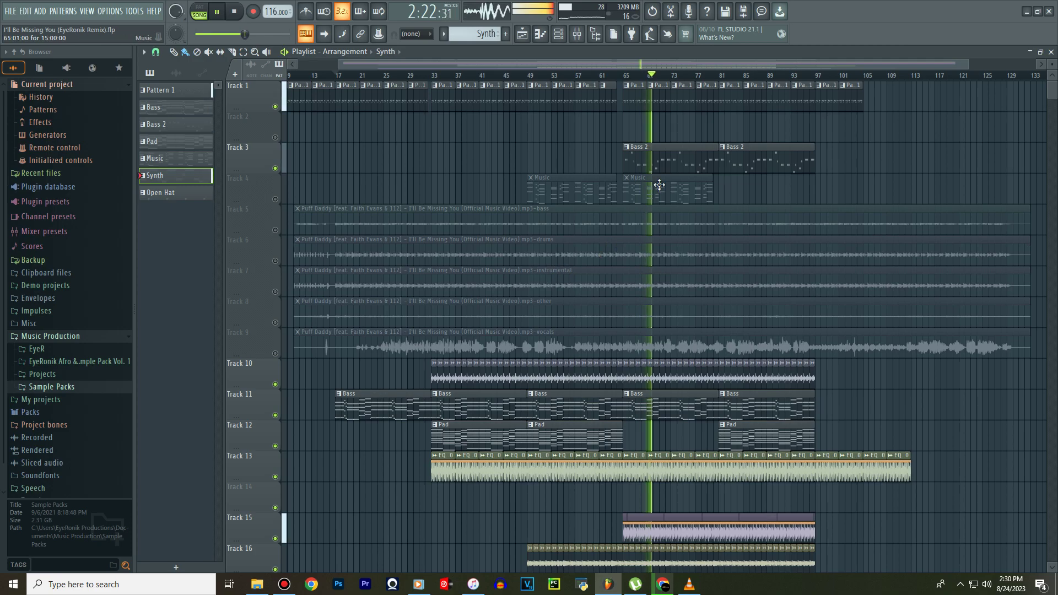
Transpose all Music Box notes in the Music pattern down one semitone.
double_click(582, 187)
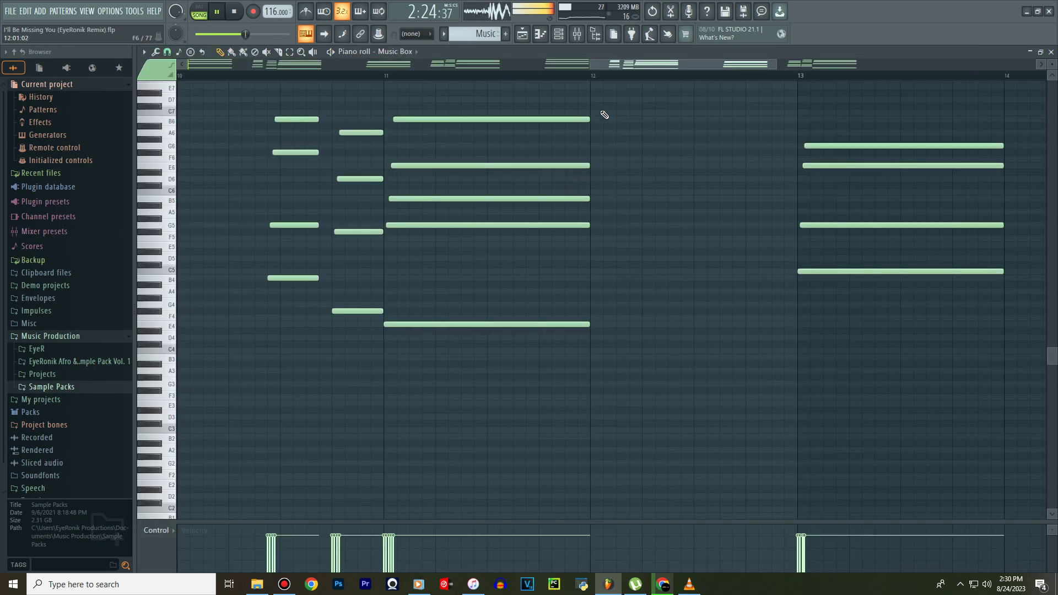
drag(621, 64, 193, 52)
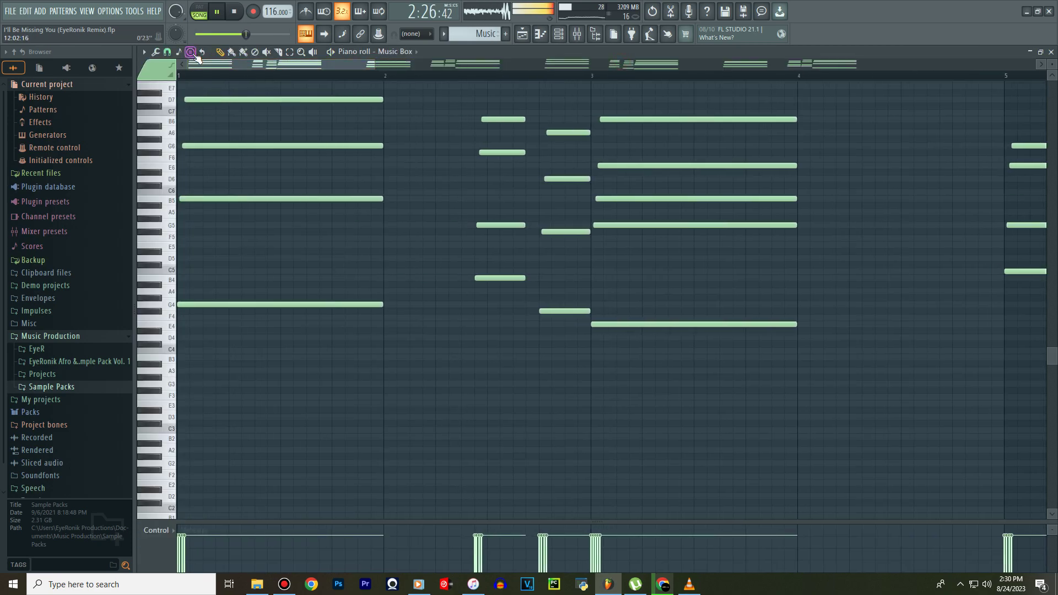
key(shift+Down)
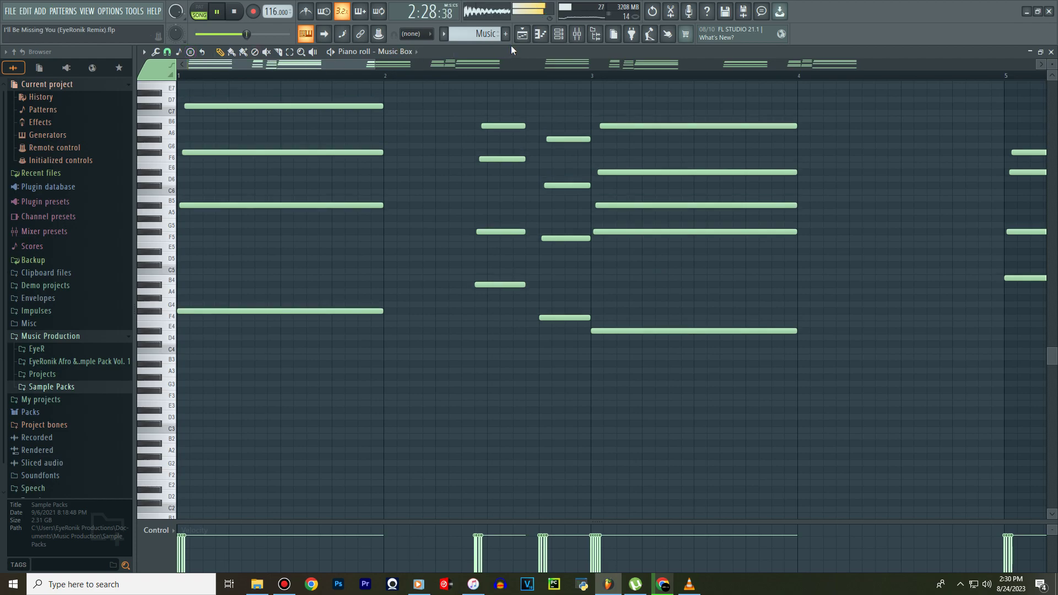
click(521, 37)
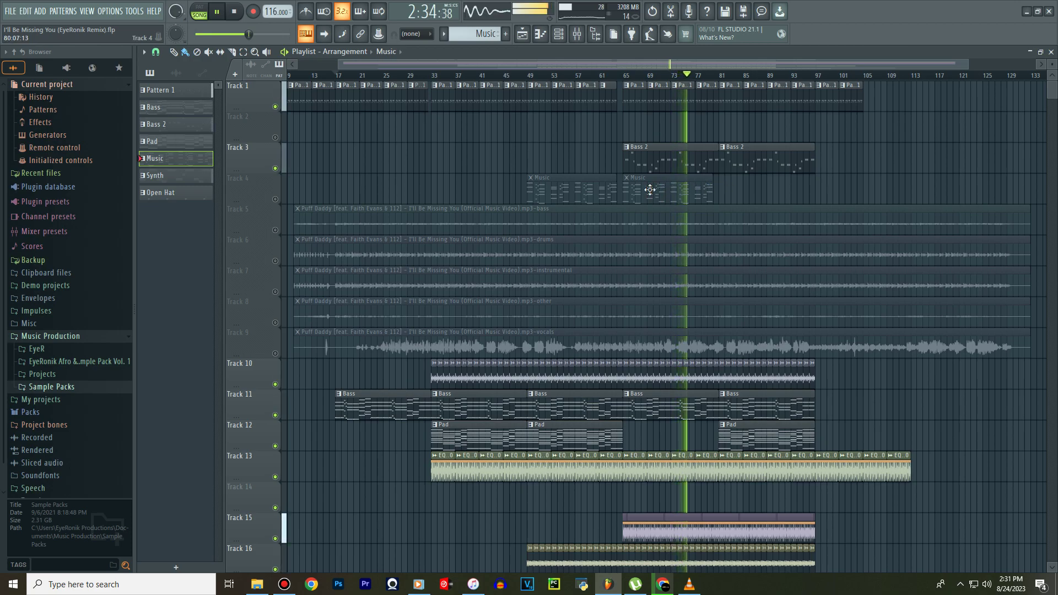
Delete the first Music clip at bar 49 on Track 4 and unmute the track.
right_click(588, 195)
click(275, 199)
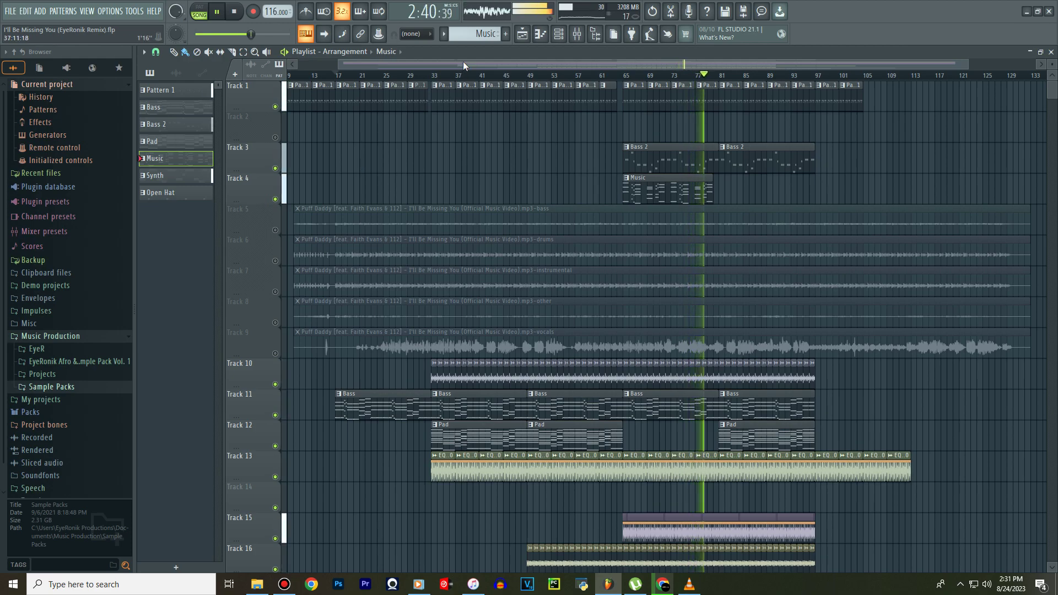
Remove the last Pad clip on Track 12 and place a Music clip at bar 81 on Track 4.
right_click(750, 439)
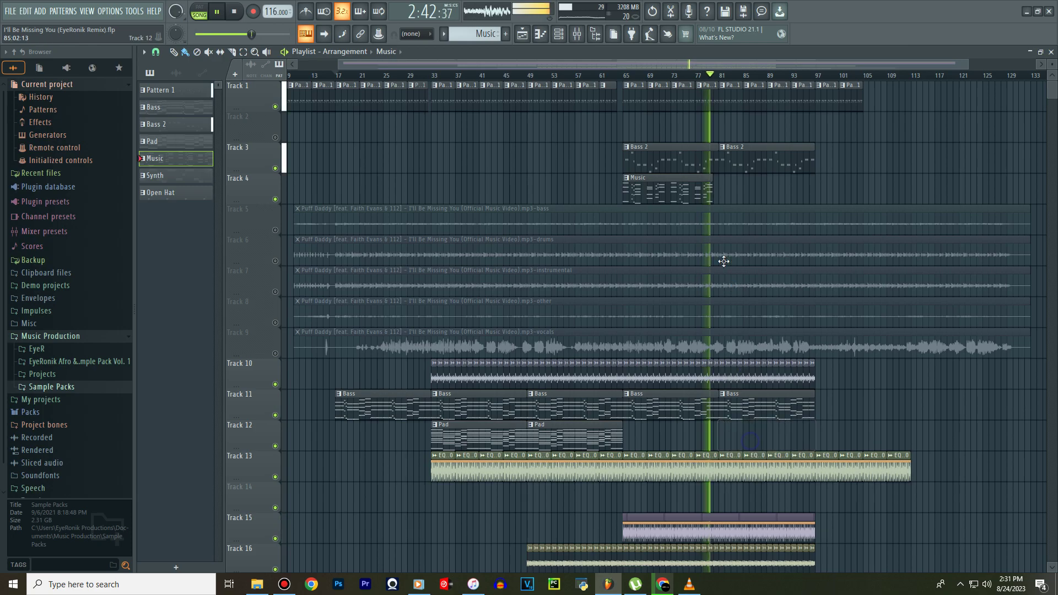
click(723, 193)
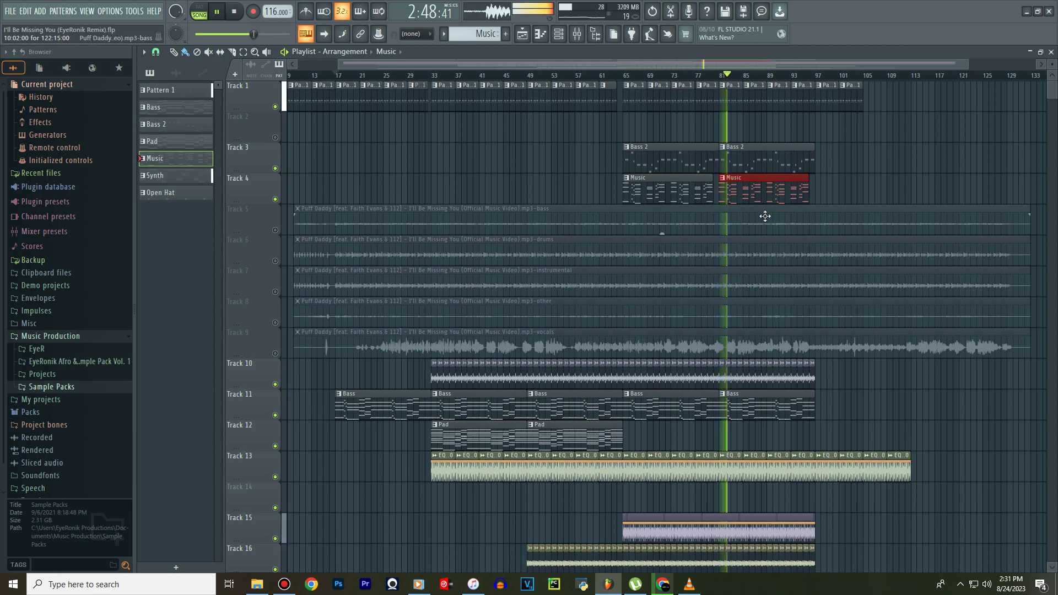
Select the Pad pattern and lower the Keys channel's Nexus master filter cutoff to 31.
scroll(758, 231, down, 5)
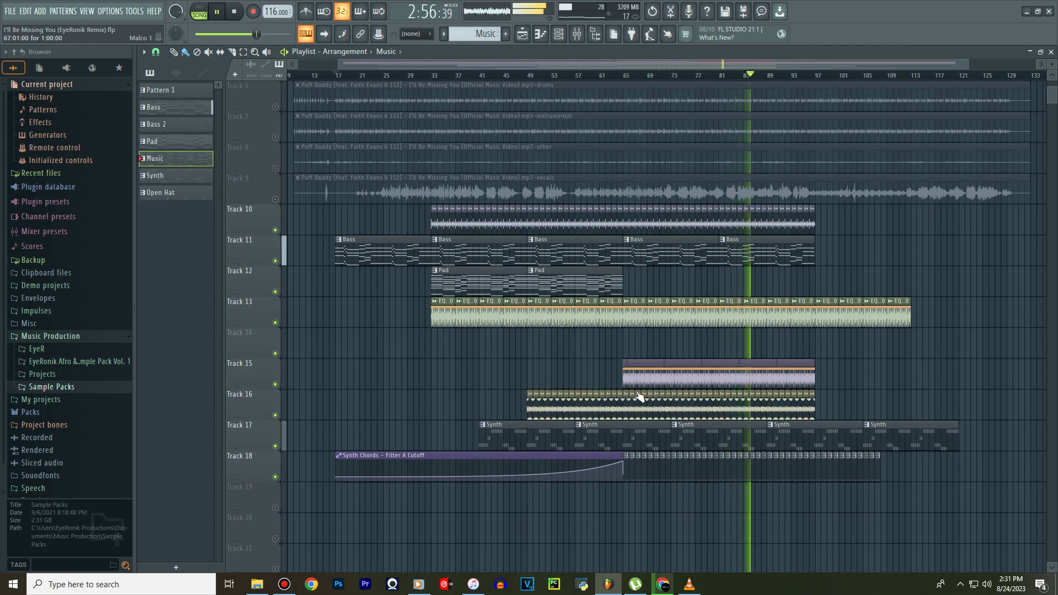
click(589, 280)
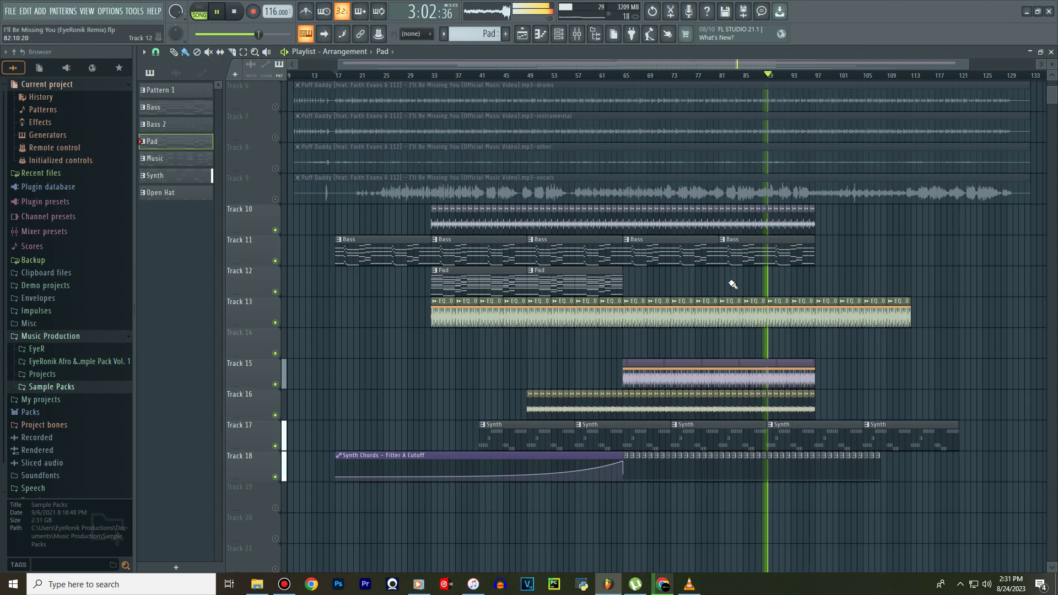
click(559, 34)
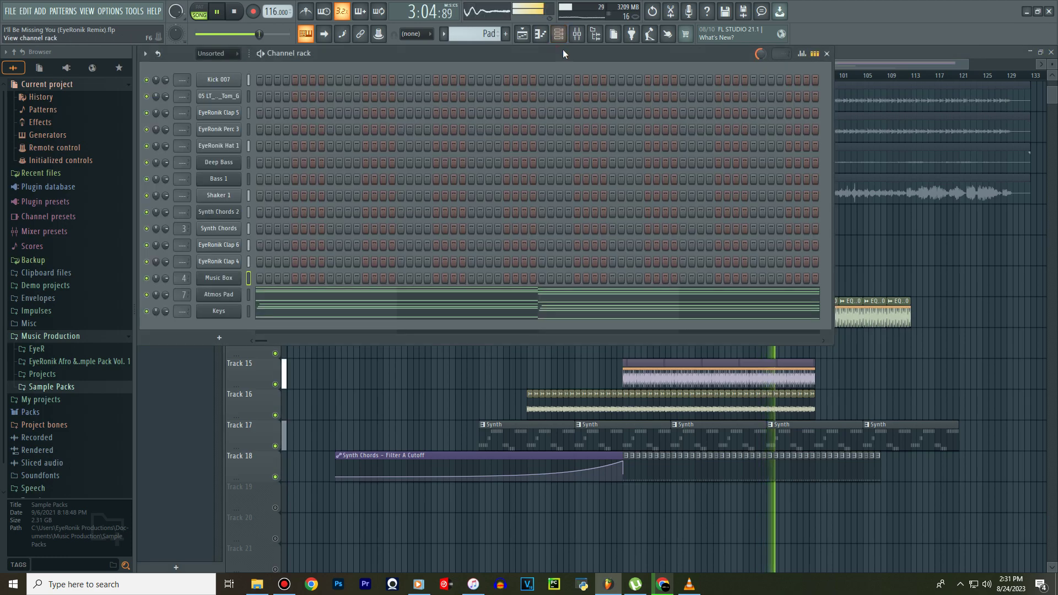
click(220, 311)
drag(215, 308, 216, 310)
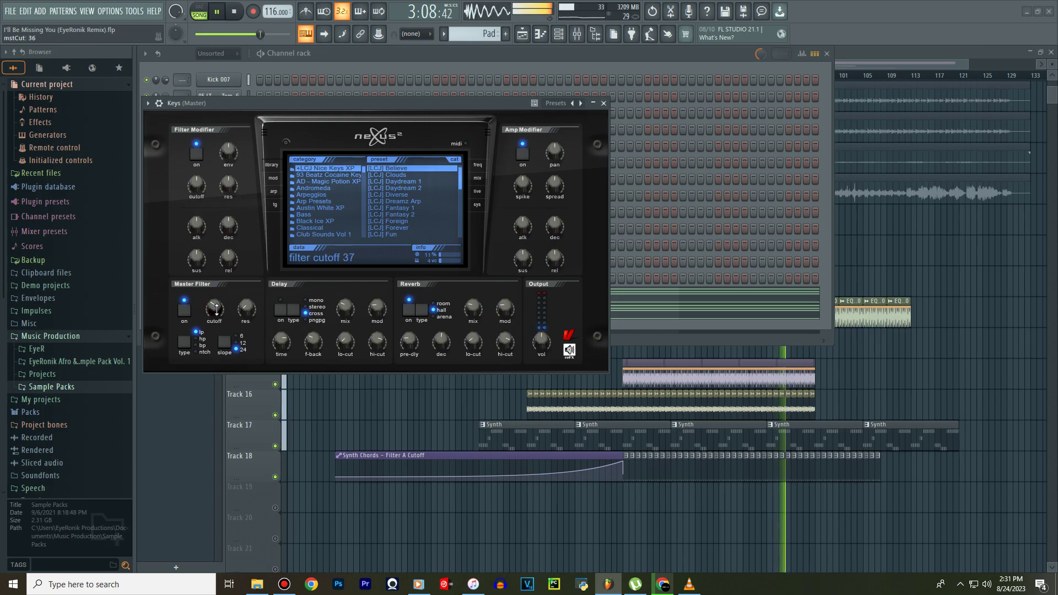
click(603, 104)
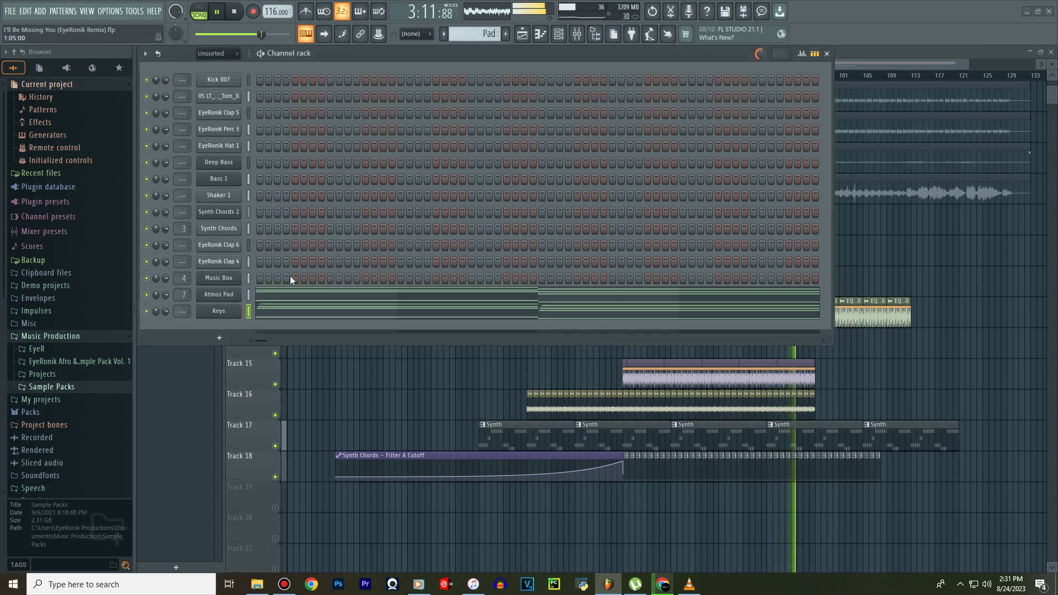
click(236, 312)
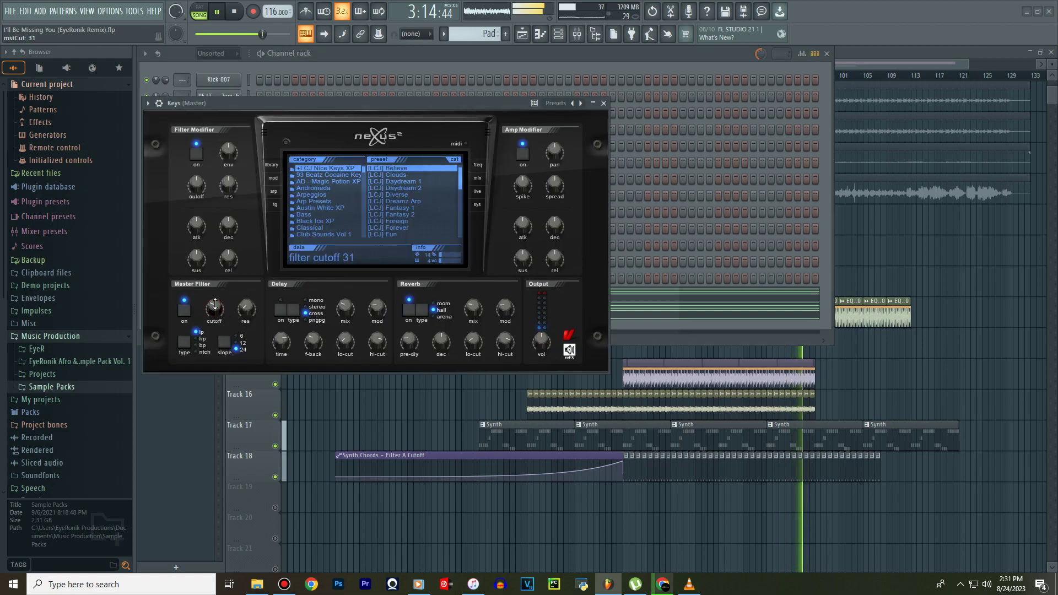
click(603, 104)
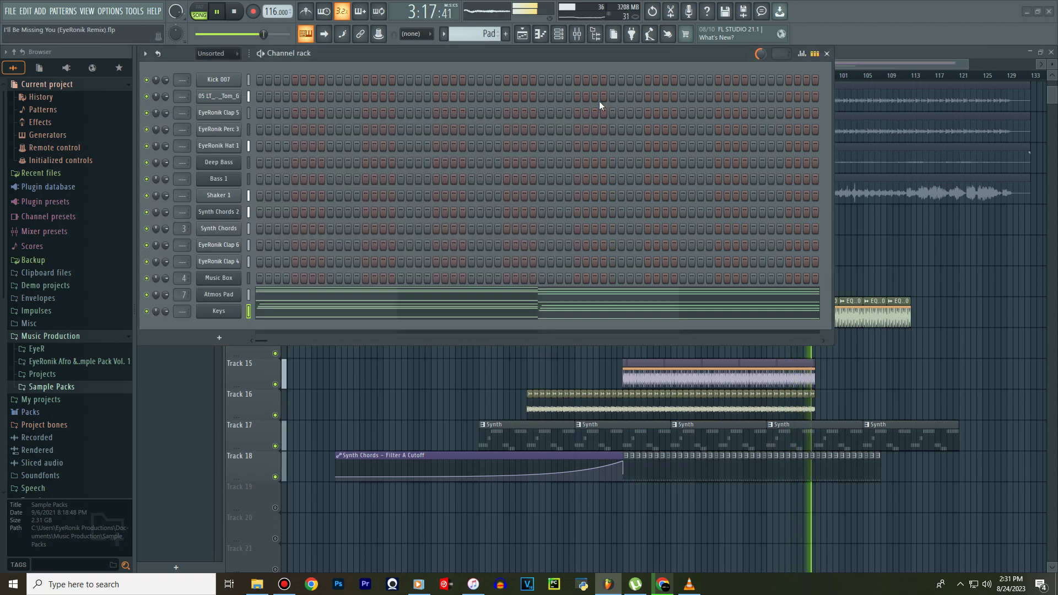
Place a Pad clip at bar 81 on Track 12 and play the arrangement from bar 17.
click(522, 34)
click(338, 76)
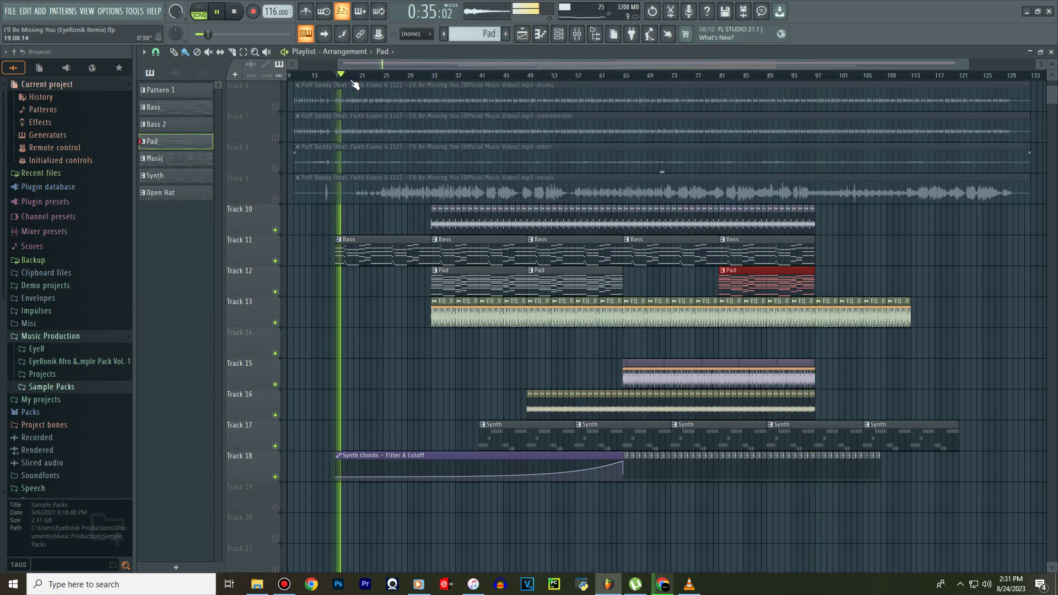
Cut the Shaker 1 steps out of Pattern 1.
click(522, 34)
click(455, 34)
click(451, 45)
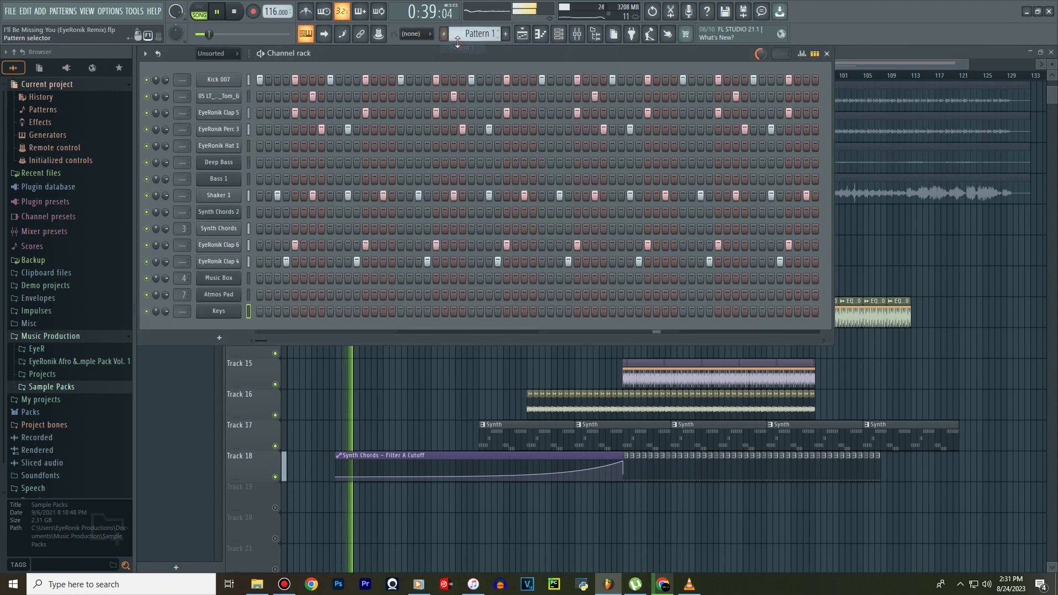
right_click(241, 194)
click(365, 196)
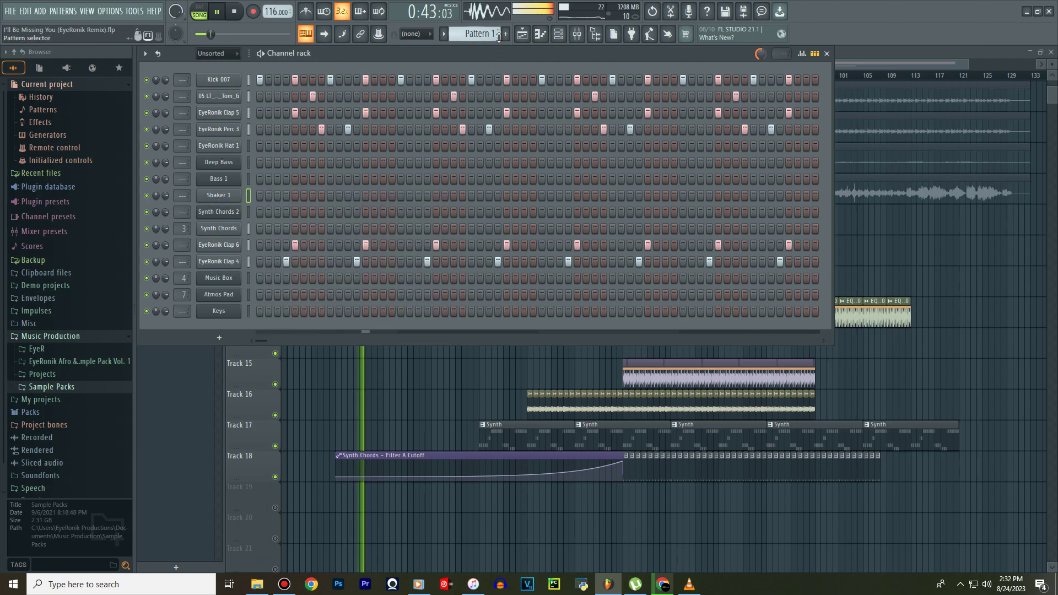
Create a new pattern named Closed Shake and paste the cut Shaker 1 steps into it.
click(505, 33)
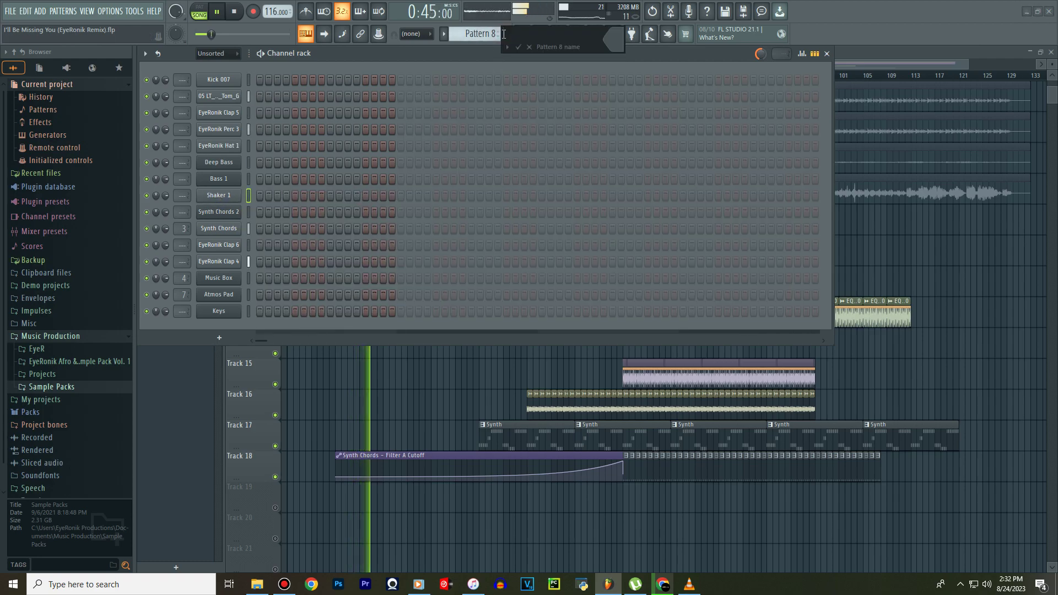
text(Closed Hsa)
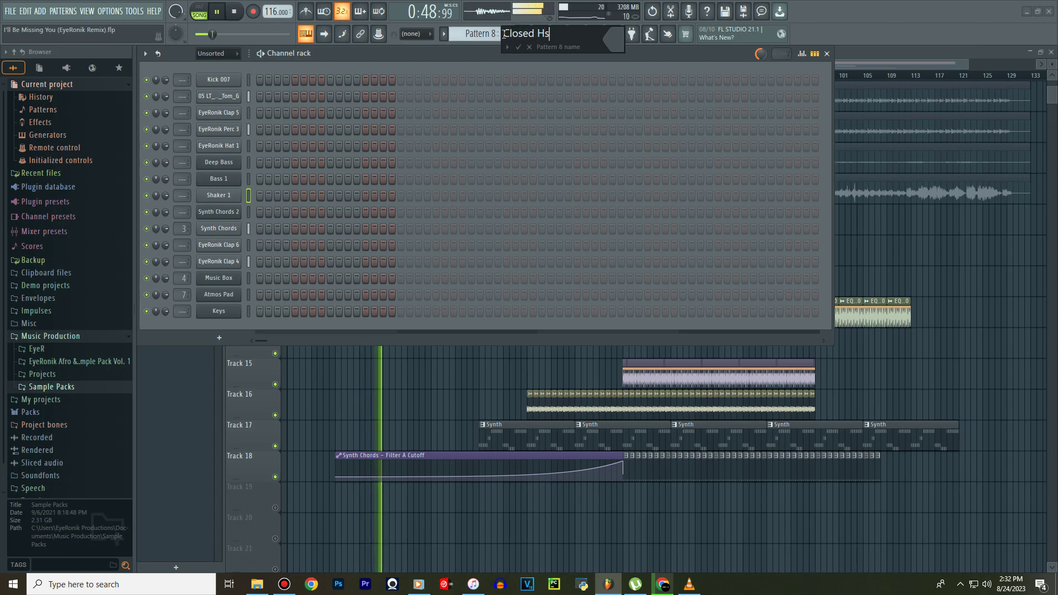
key(BackSpace)
key(BackSpace)
text(S)
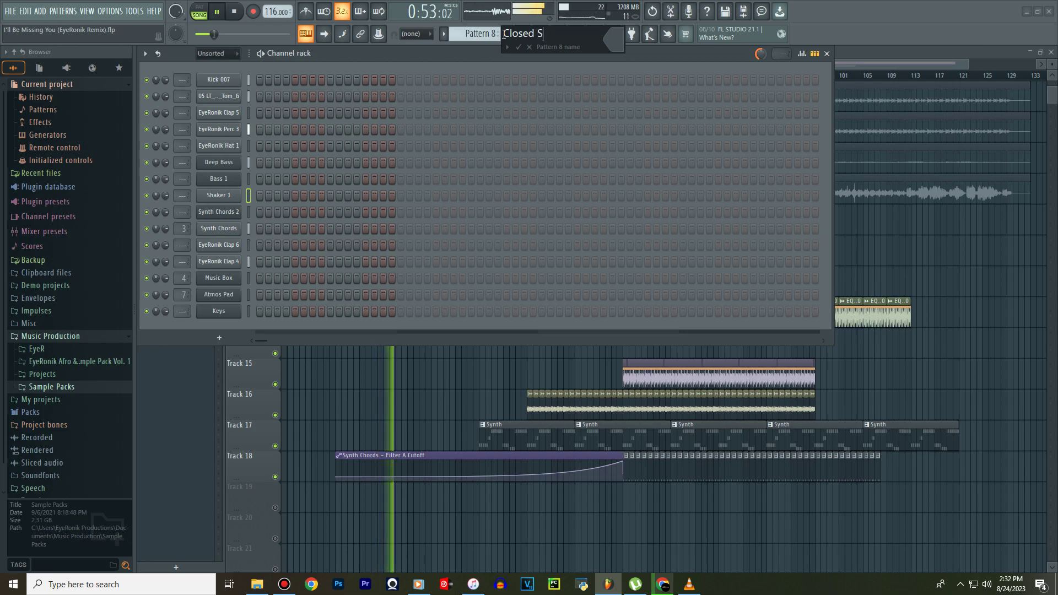
text(hake)
key(Return)
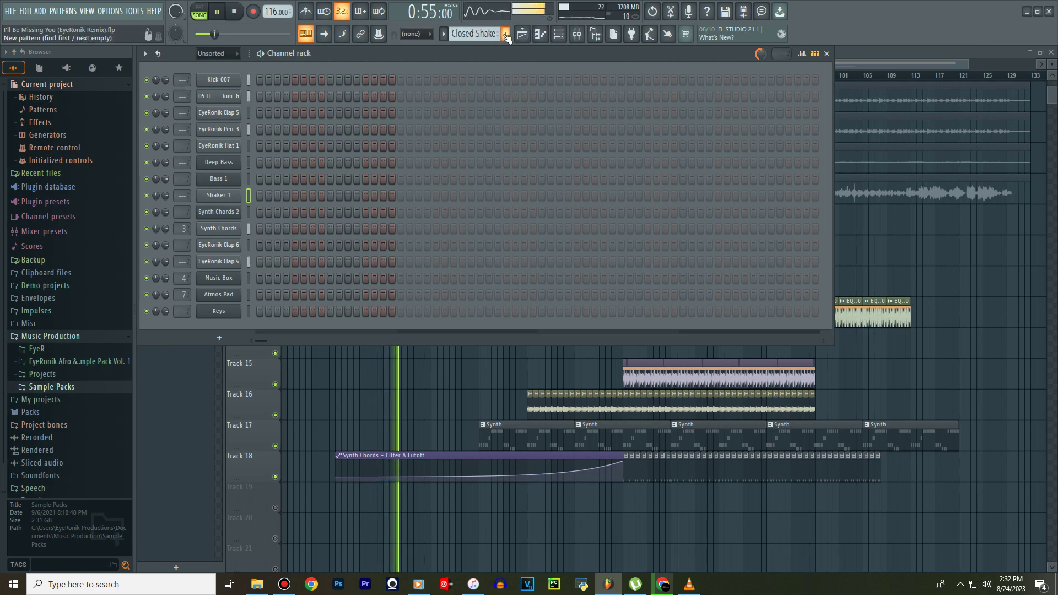
key(ctrl+v)
Fill Track 19 of the playlist with Closed Shake clips from bar 25 to bar 109 and unmute the track.
click(515, 36)
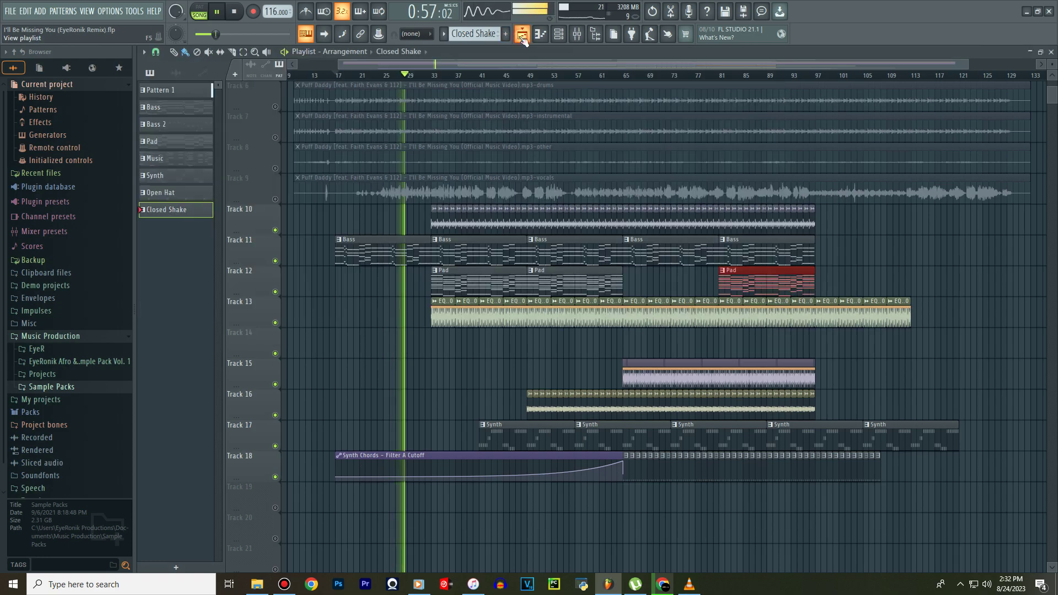
scroll(463, 341, down, 3)
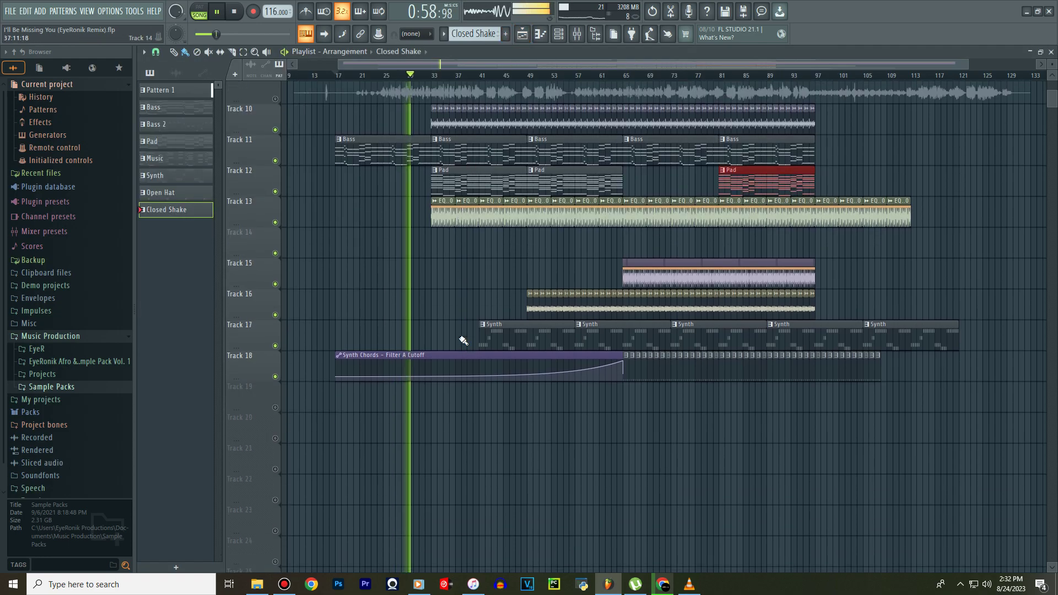
scroll(463, 341, up, 4)
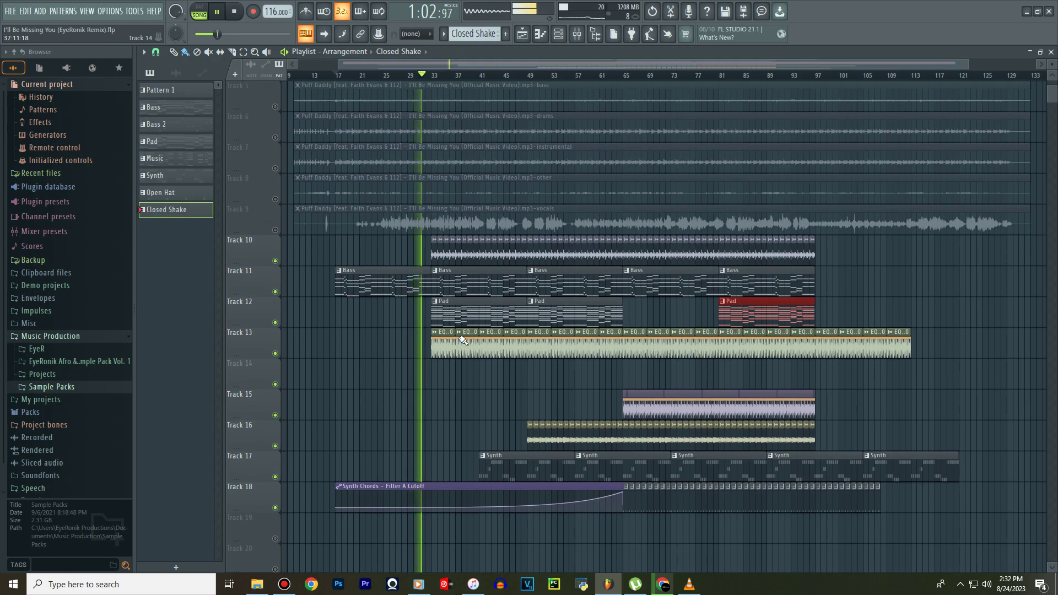
scroll(463, 341, down, 3)
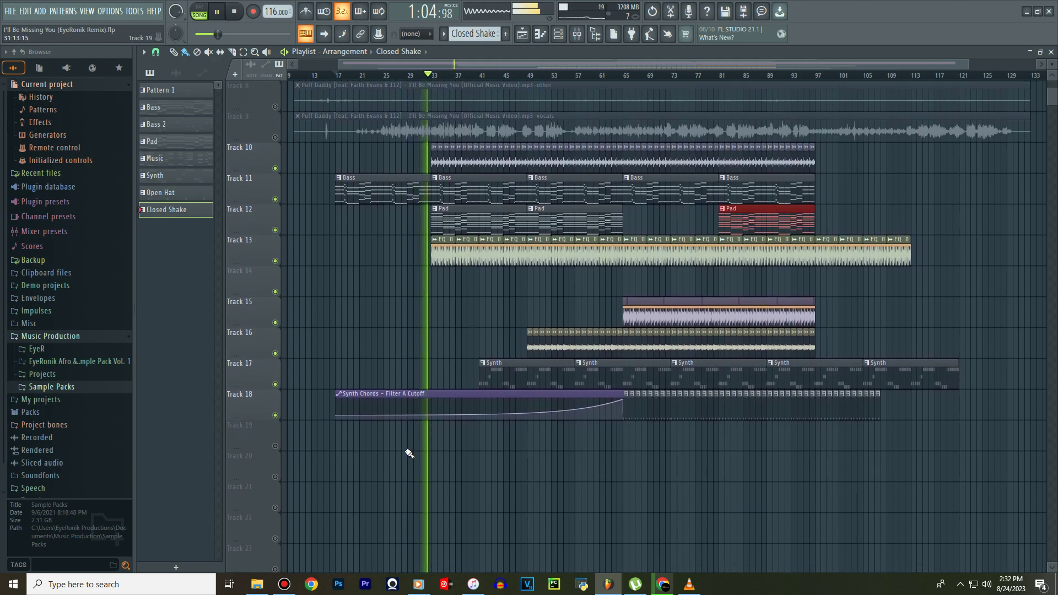
drag(386, 441, 716, 441)
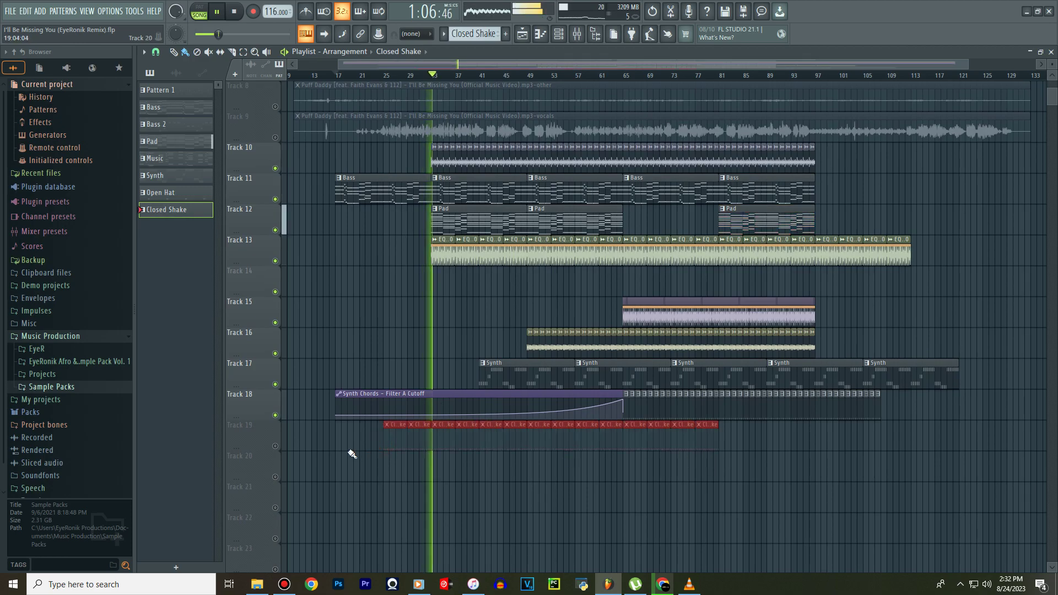
click(275, 446)
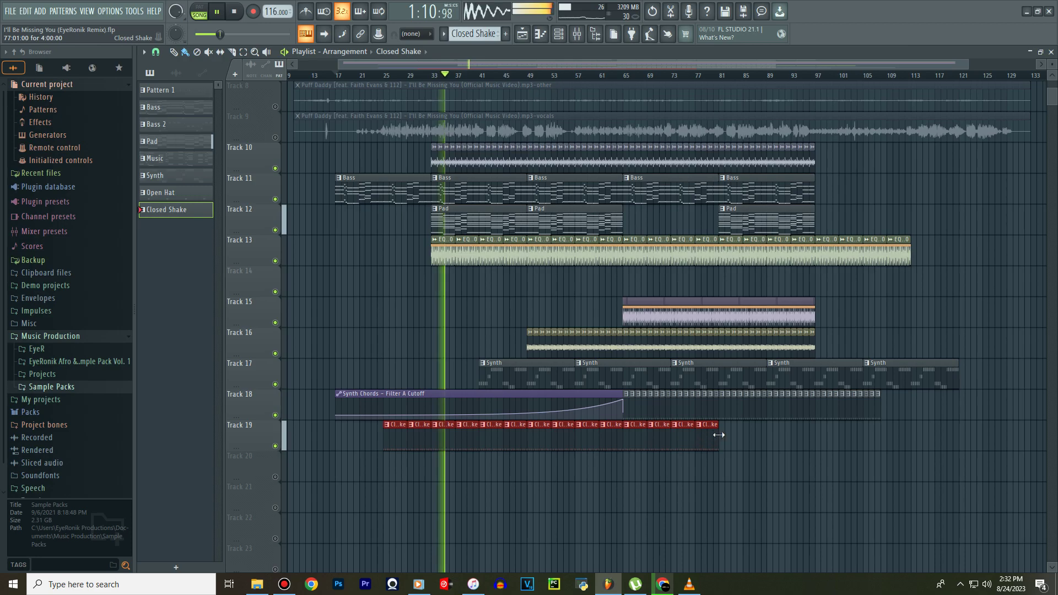
drag(725, 432, 877, 433)
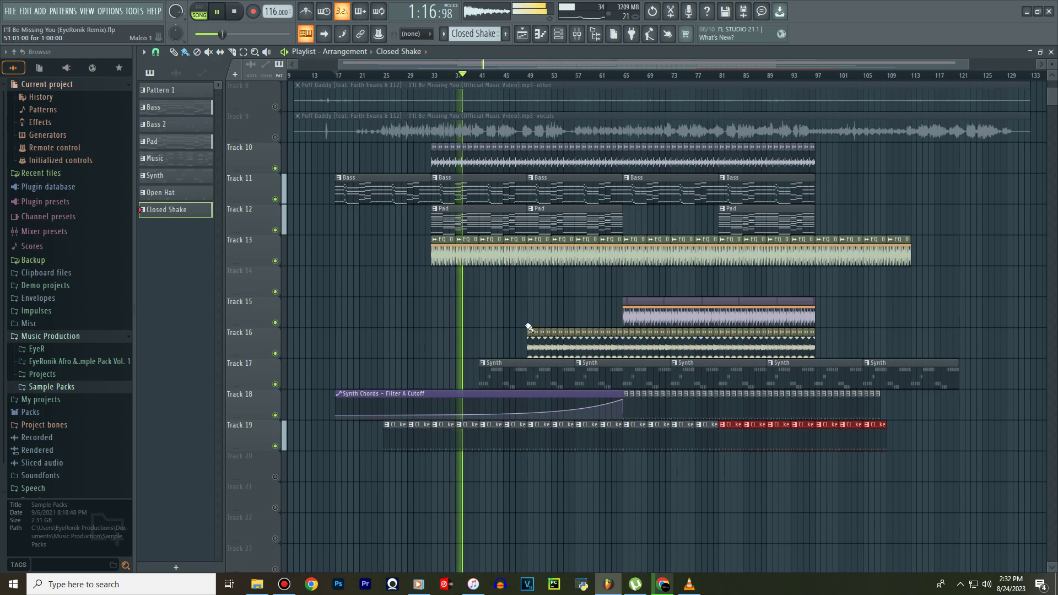
Examine the Synth pattern's Synth Chords 2 notes and the Sylenth1 sound used on that channel.
scroll(529, 322, up, 5)
double_click(509, 367)
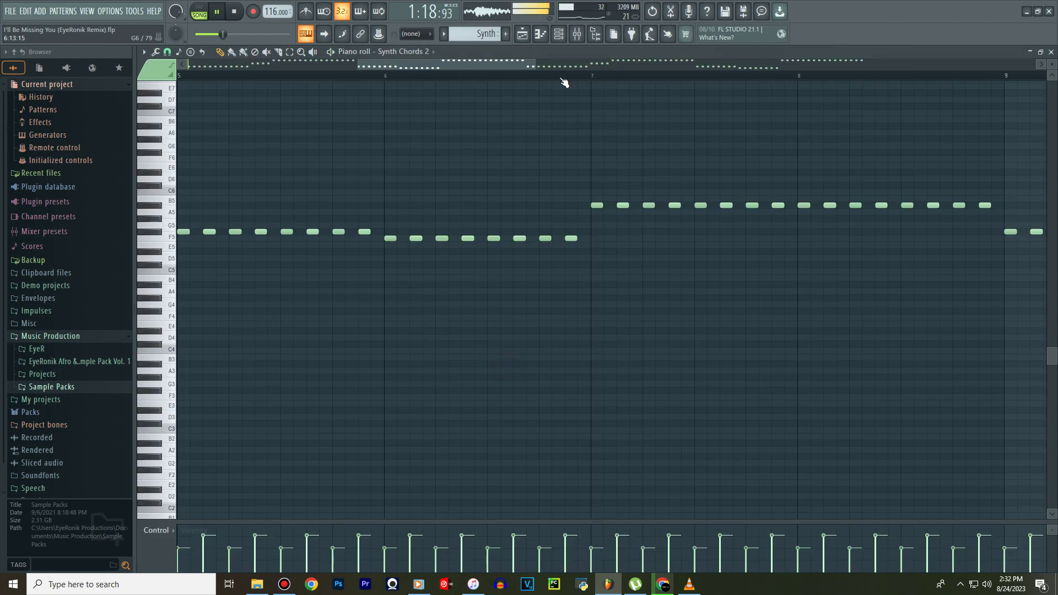
click(562, 36)
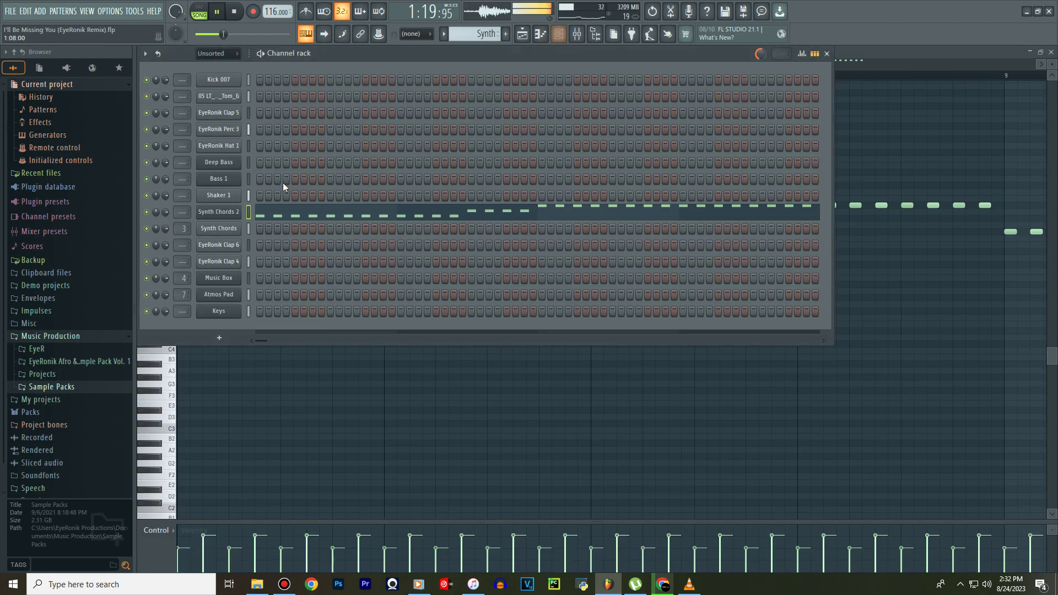
click(216, 215)
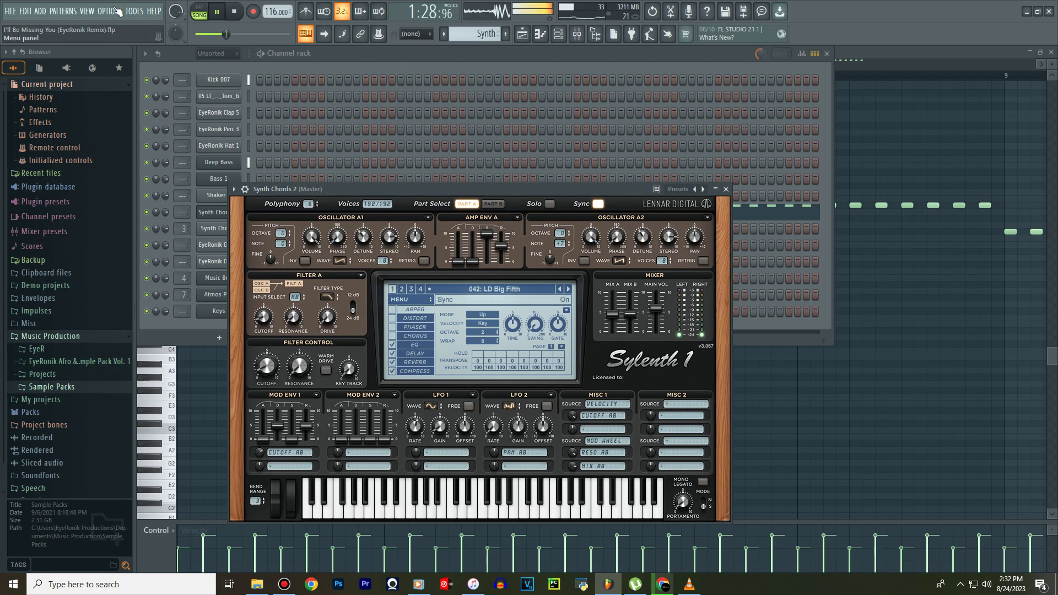
click(526, 34)
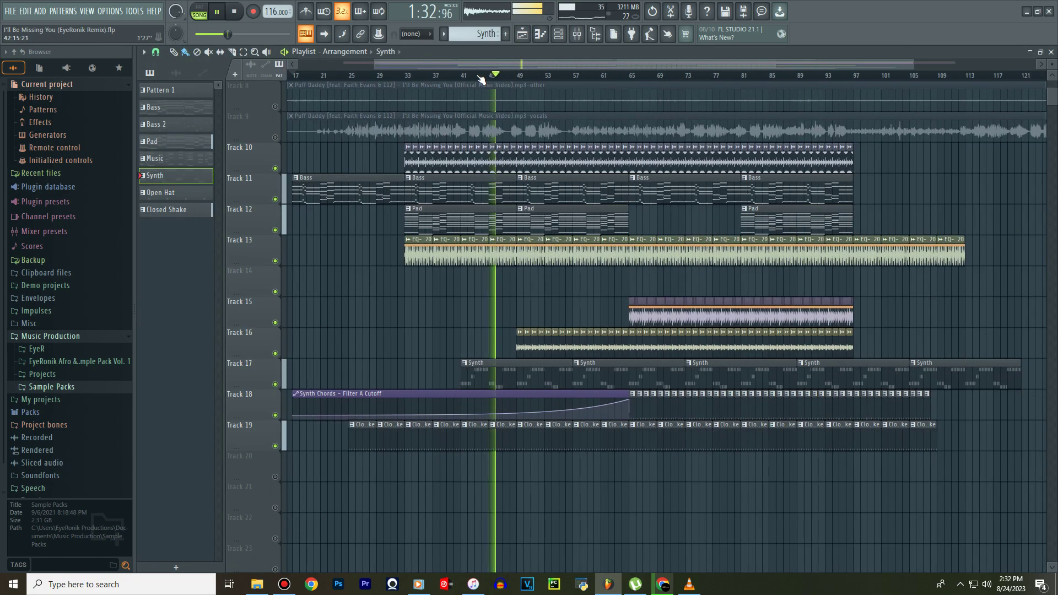
scroll(480, 79, down, 2)
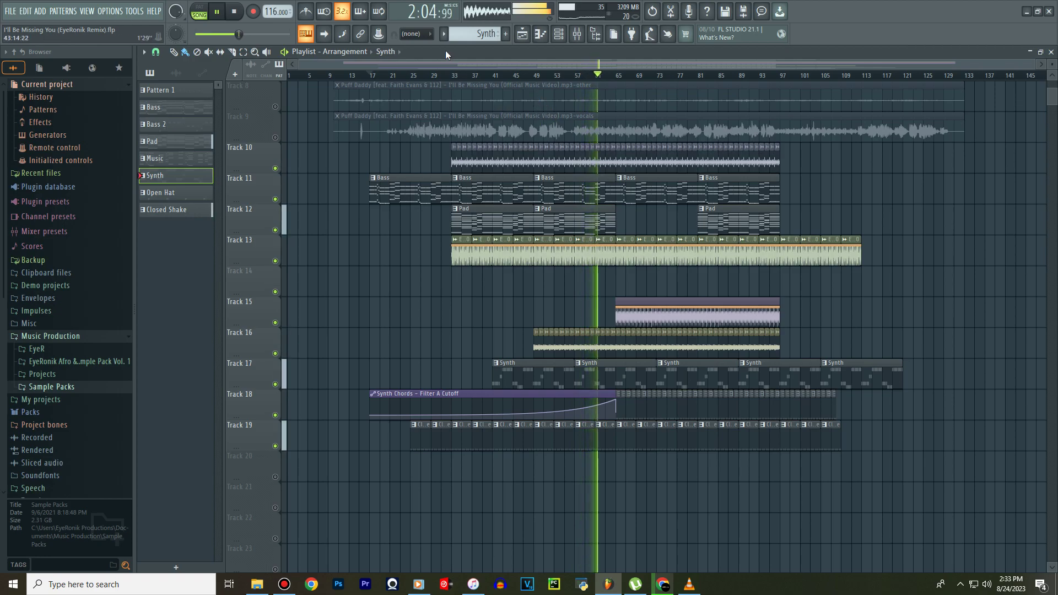
drag(446, 61, 545, 59)
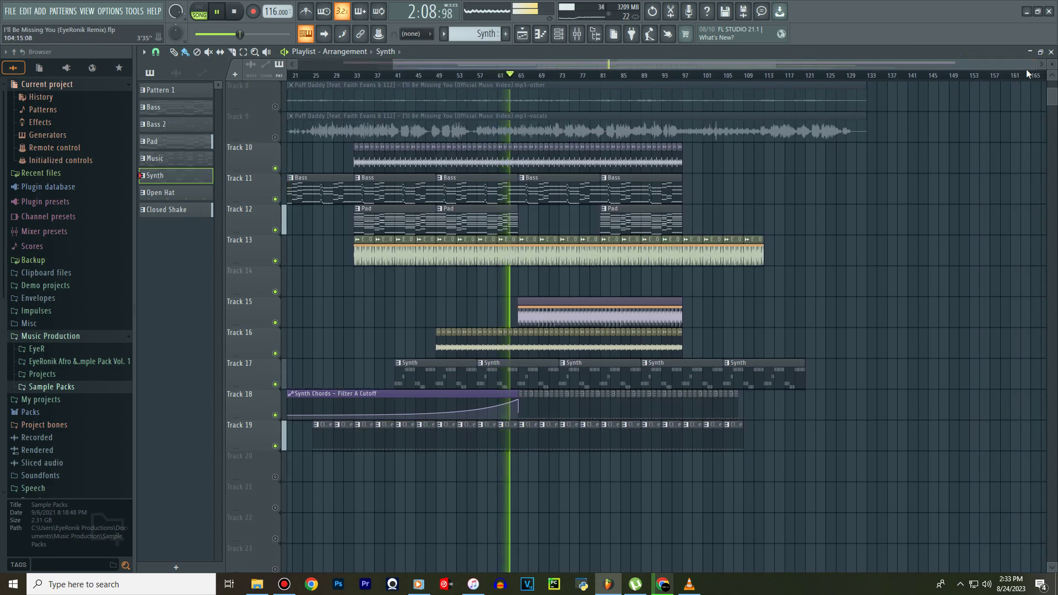
scroll(1054, 77, up, 2)
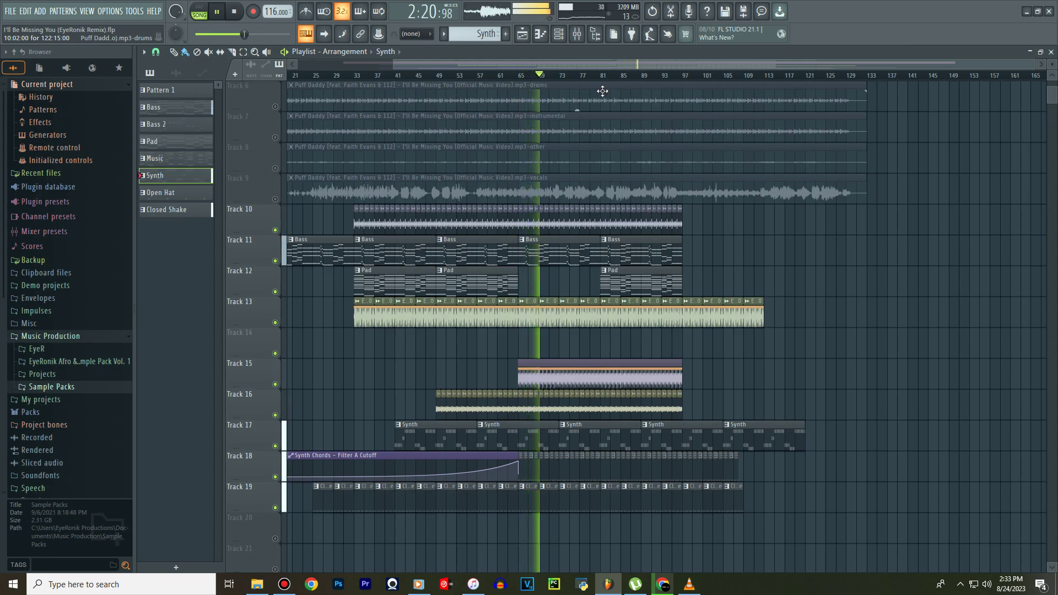
Check Fruity Delay 3 on the Music Box mixer insert and adjust the decay time of its Fruity Reeverb 2.
click(561, 35)
click(579, 36)
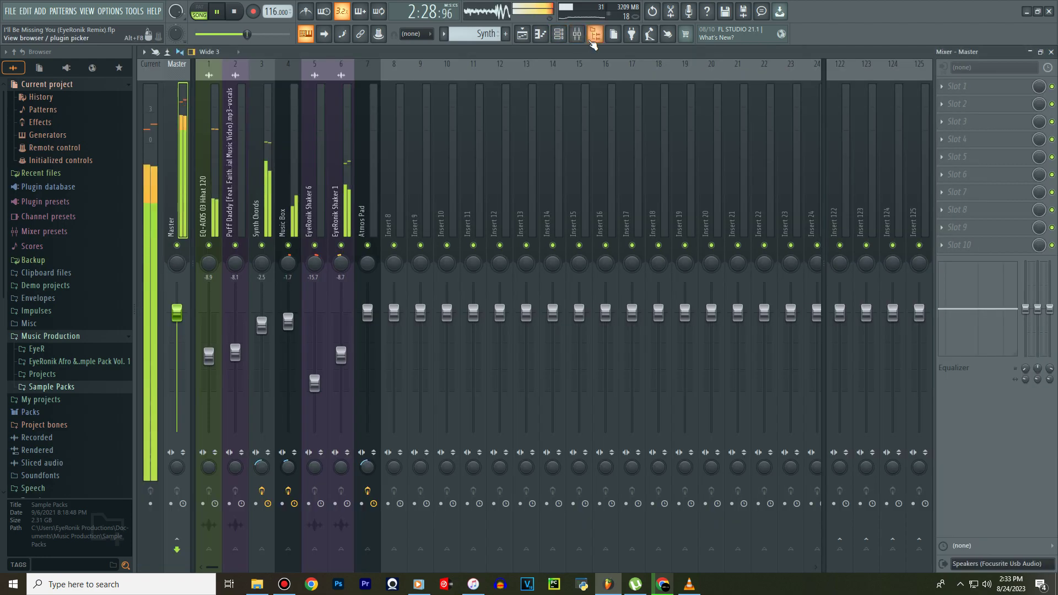
click(288, 176)
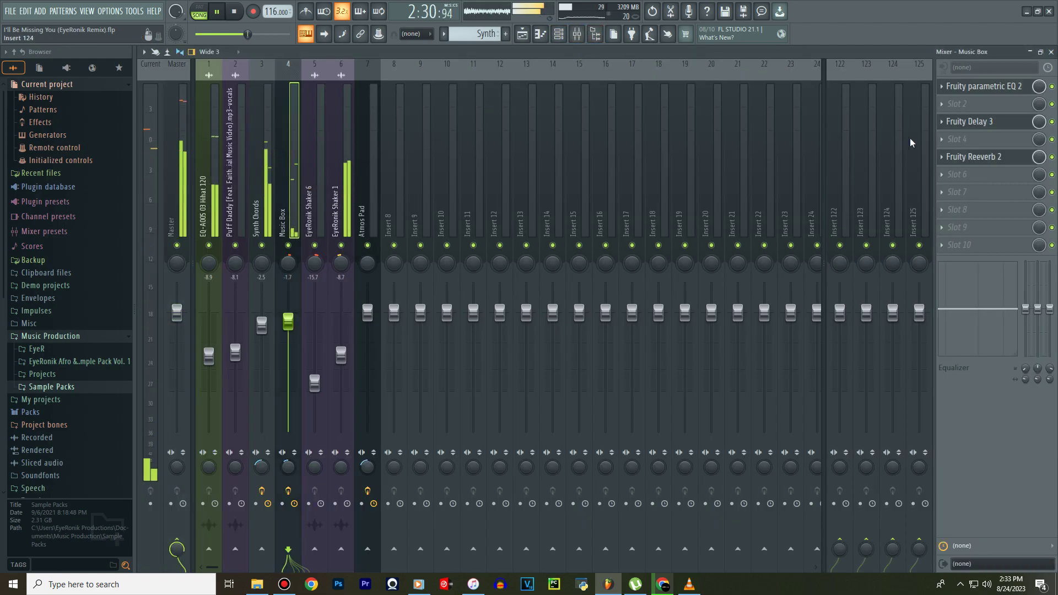
click(989, 121)
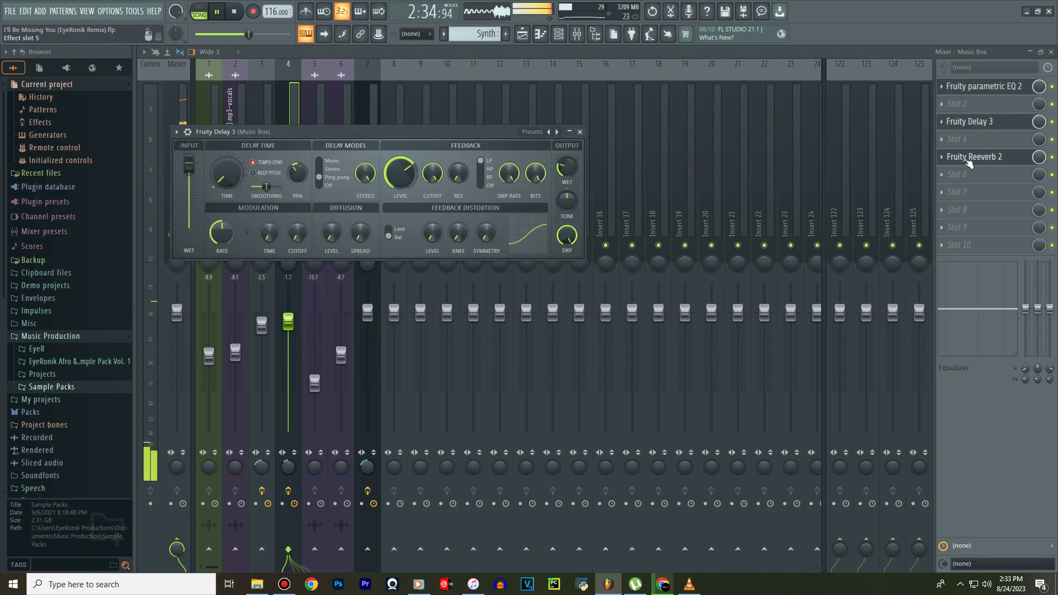
click(971, 157)
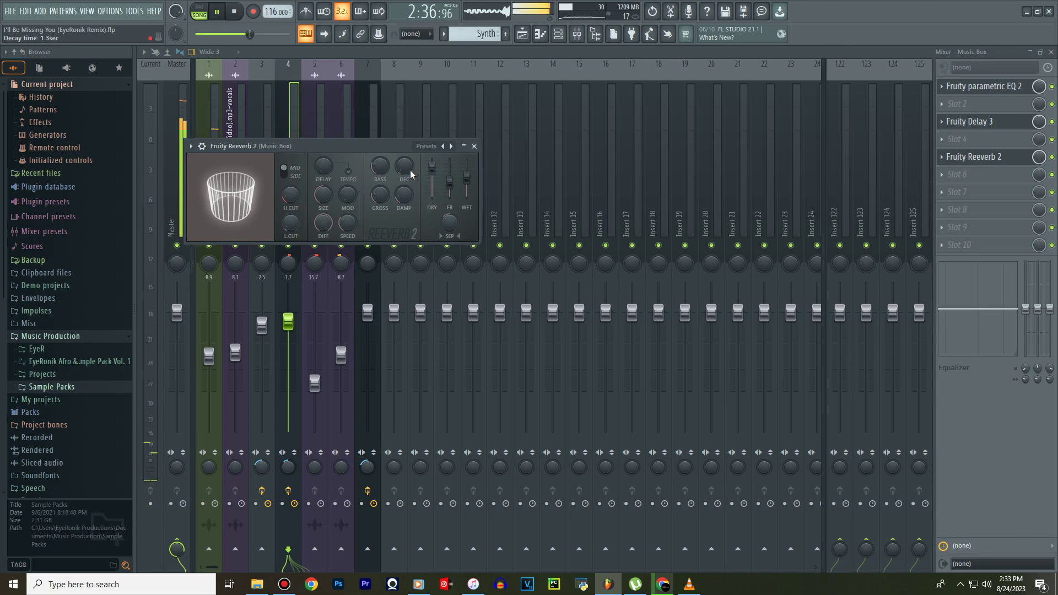
drag(414, 176, 414, 168)
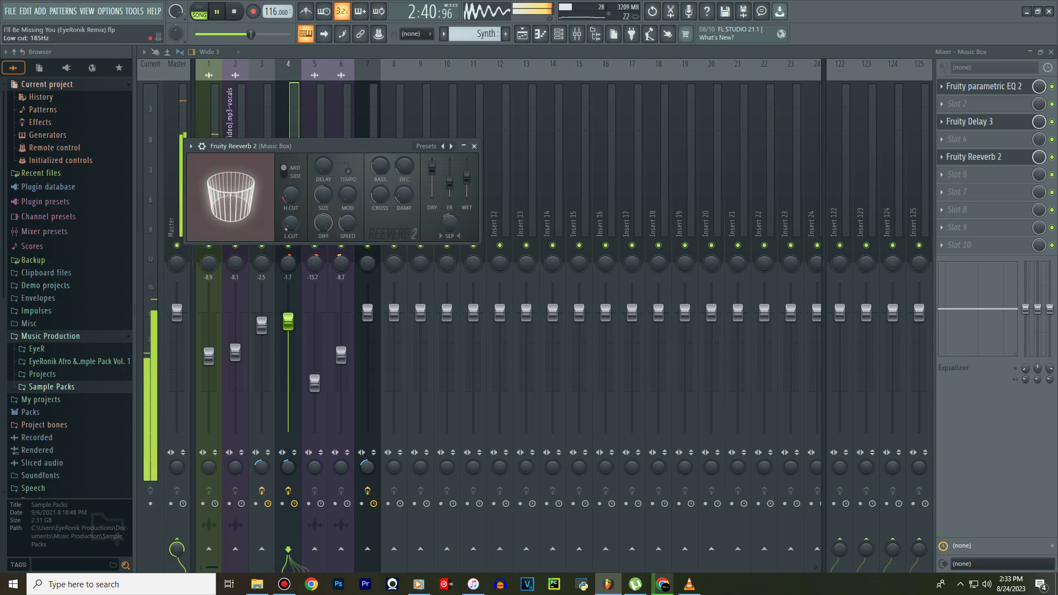
Return to the playlist and review the full arrangement while it plays.
click(533, 35)
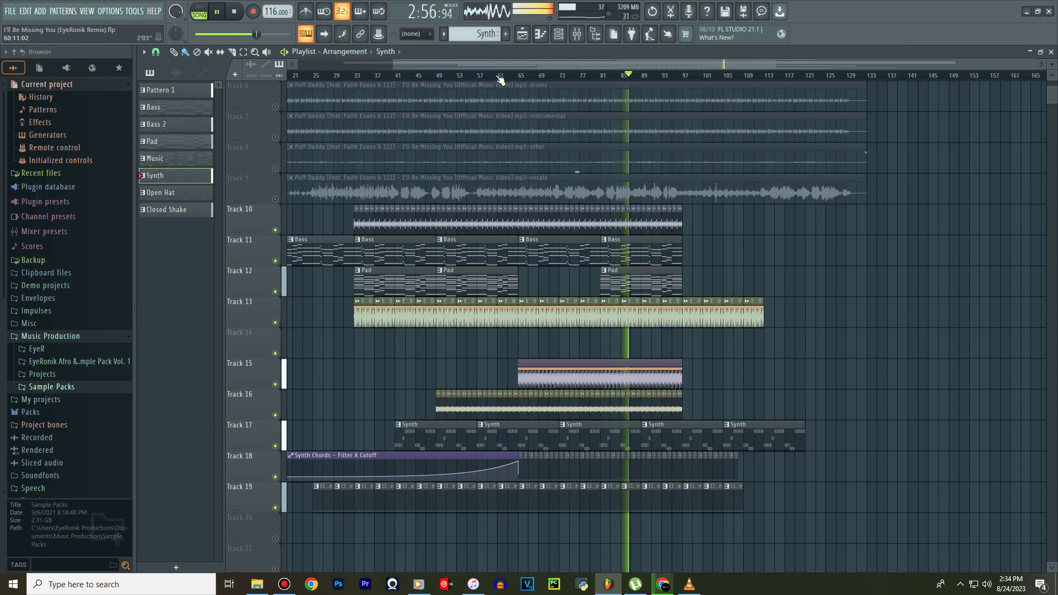
scroll(501, 79, left, 4)
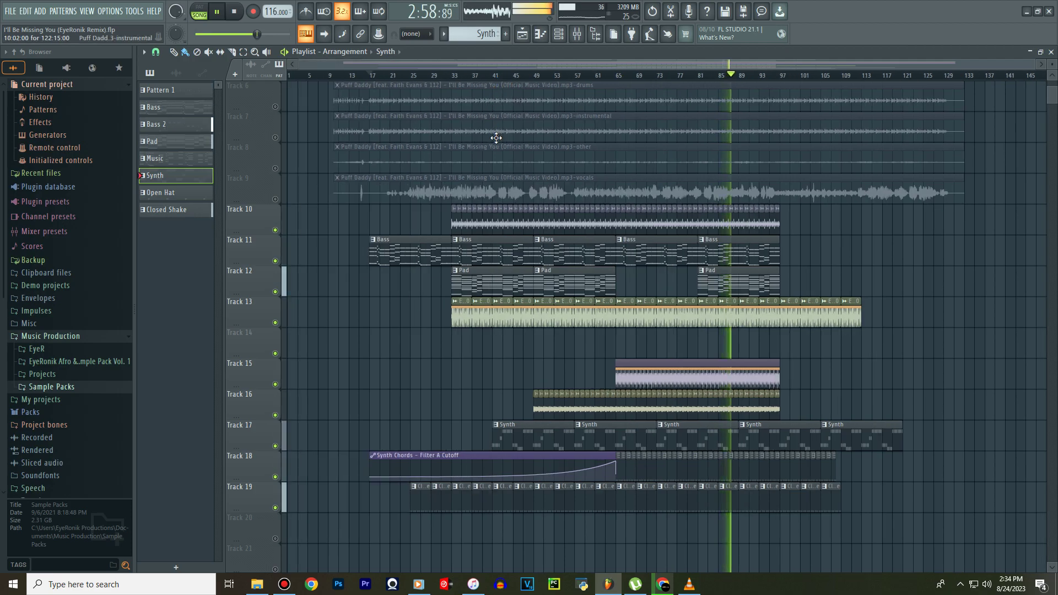
scroll(499, 140, down, 3)
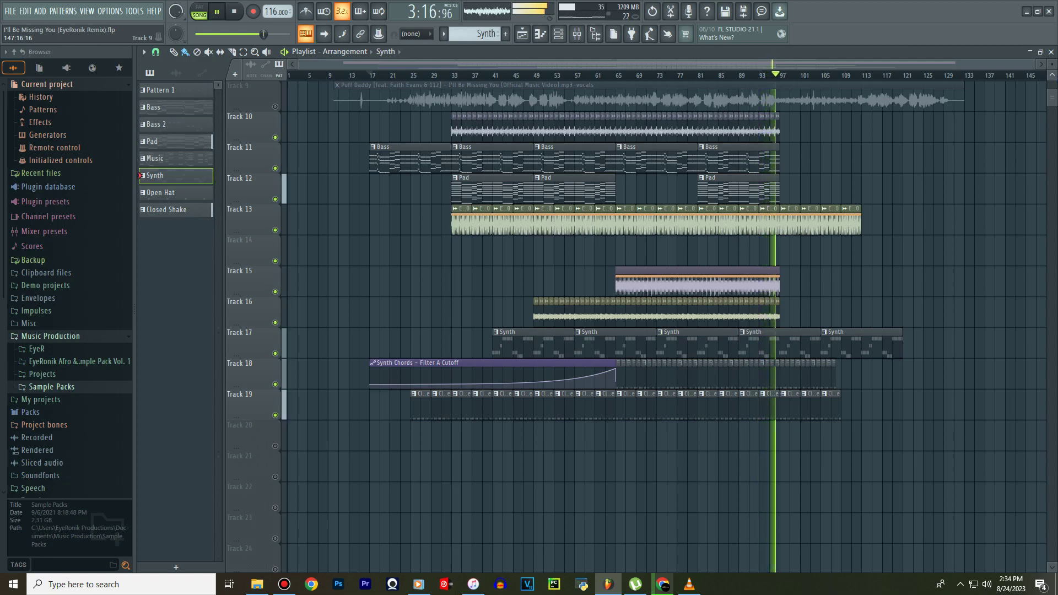
click(291, 585)
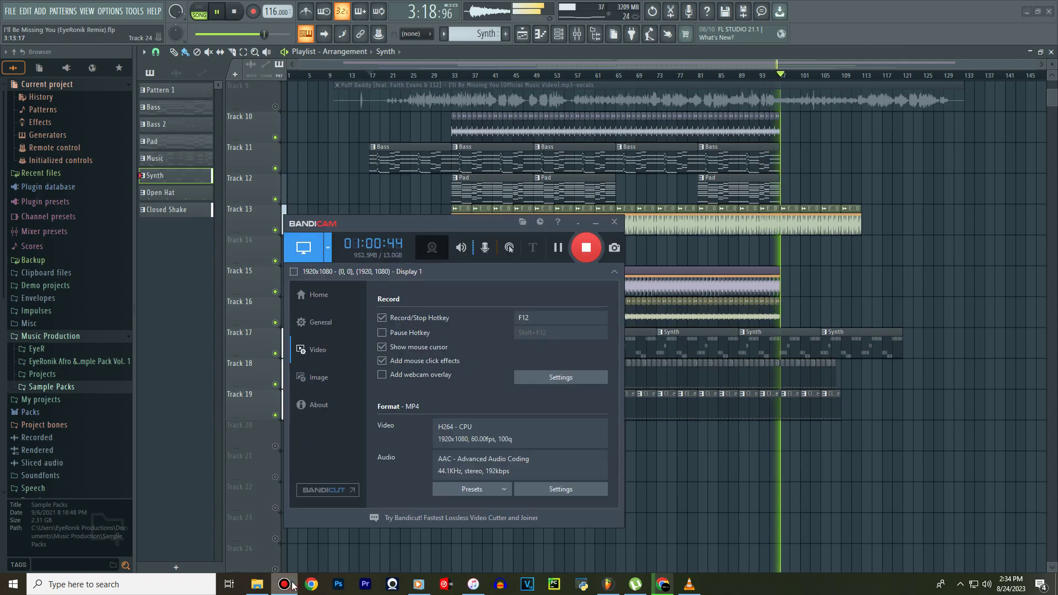